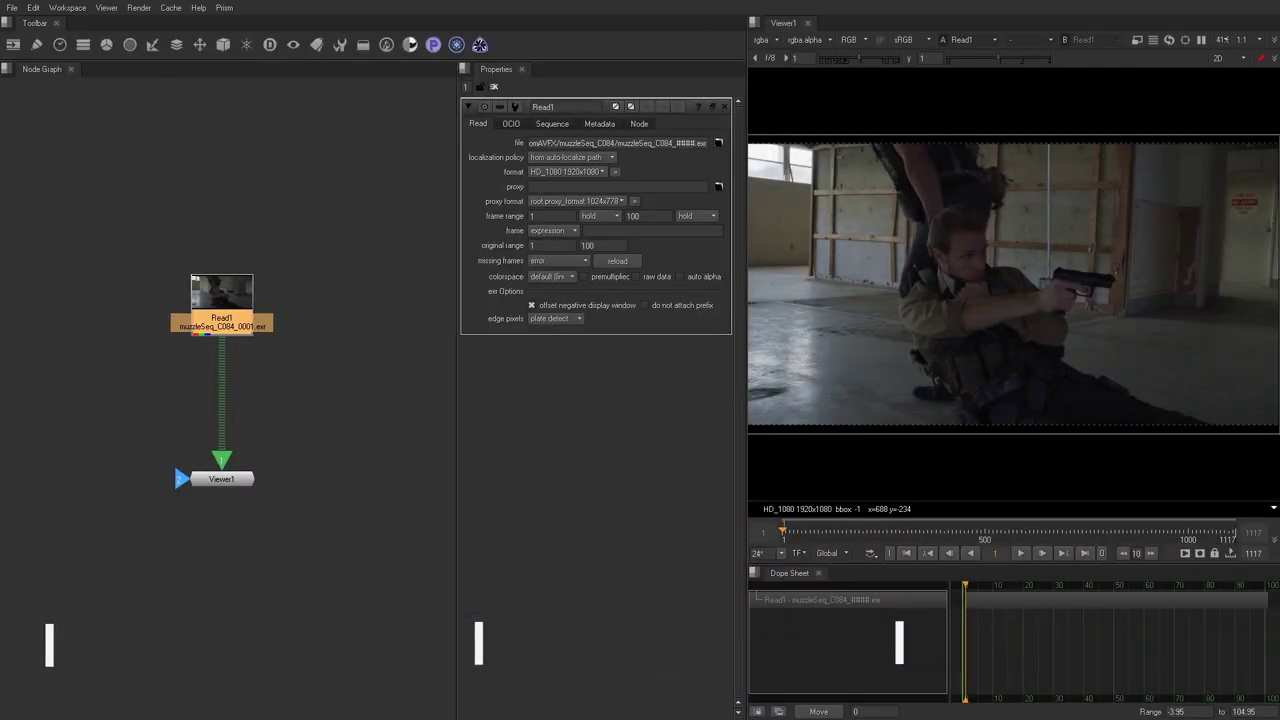
Add a Denoise node to the Read1 footage.
drag(231, 330, 228, 308)
key(Tab)
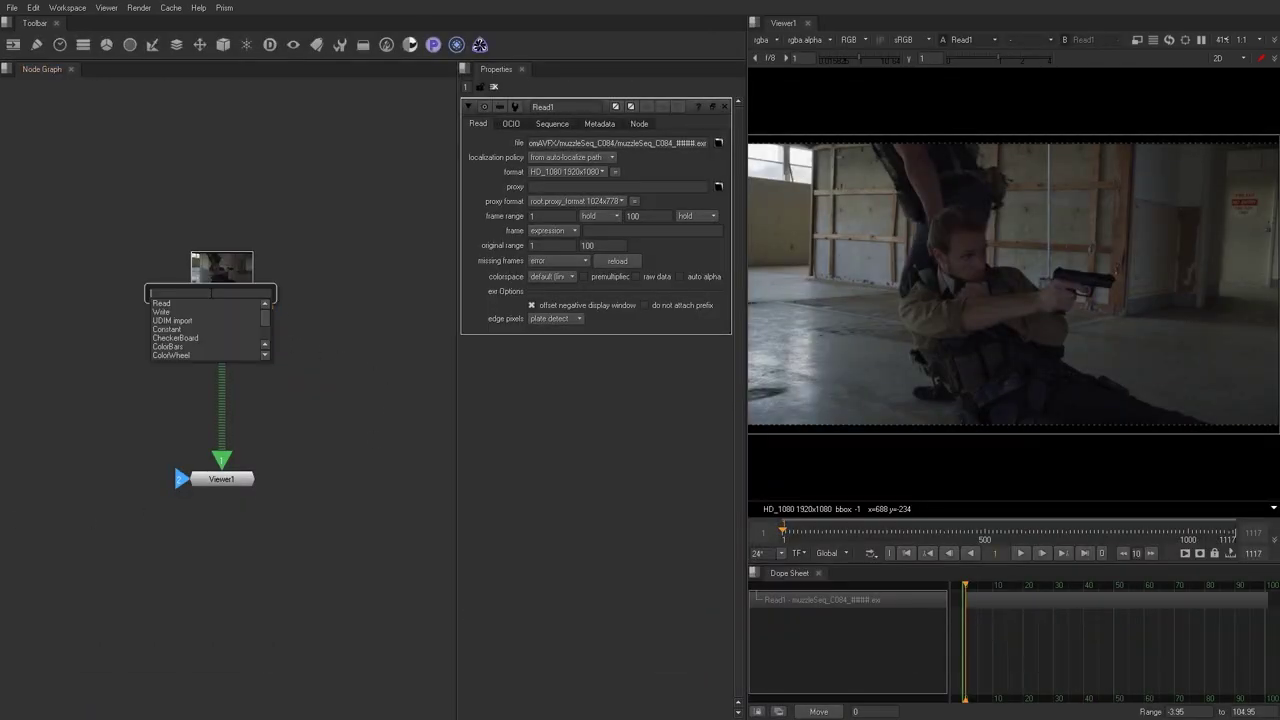
text(denoi)
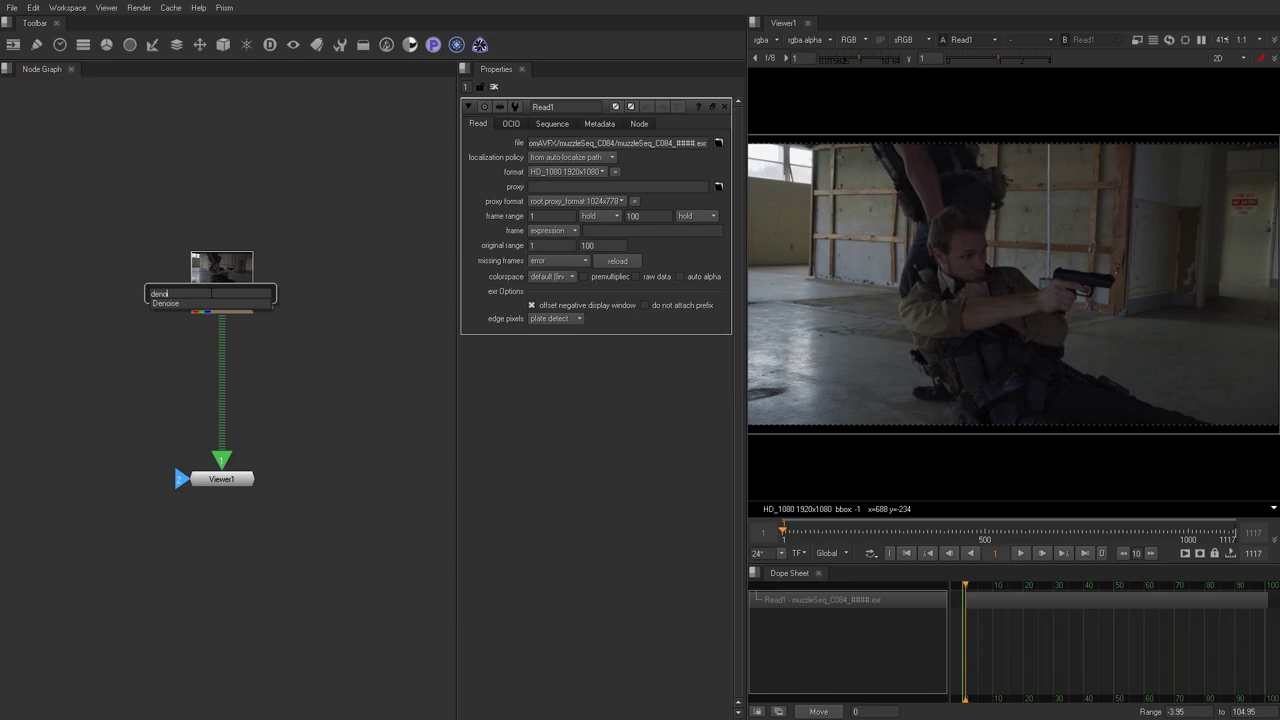
text(o)
click(211, 303)
middle_drag(277, 356, 301, 365)
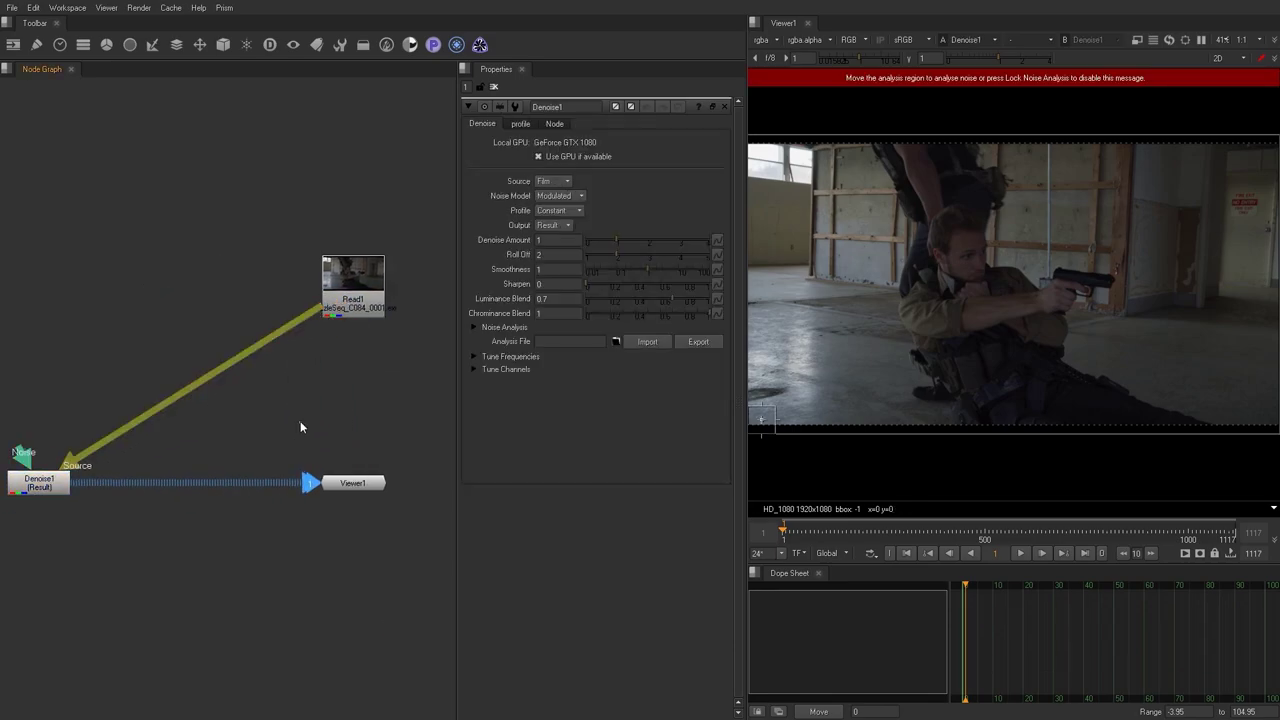
Insert a dot in the connection from Read1 to Denoise1 and rearrange the nodes, with the Viewer below Denoise1.
ctrl+drag(206, 391, 357, 488)
middle_drag(360, 488, 368, 417)
drag(377, 417, 63, 563)
middle_drag(247, 443, 348, 437)
scroll(348, 437, down, 1)
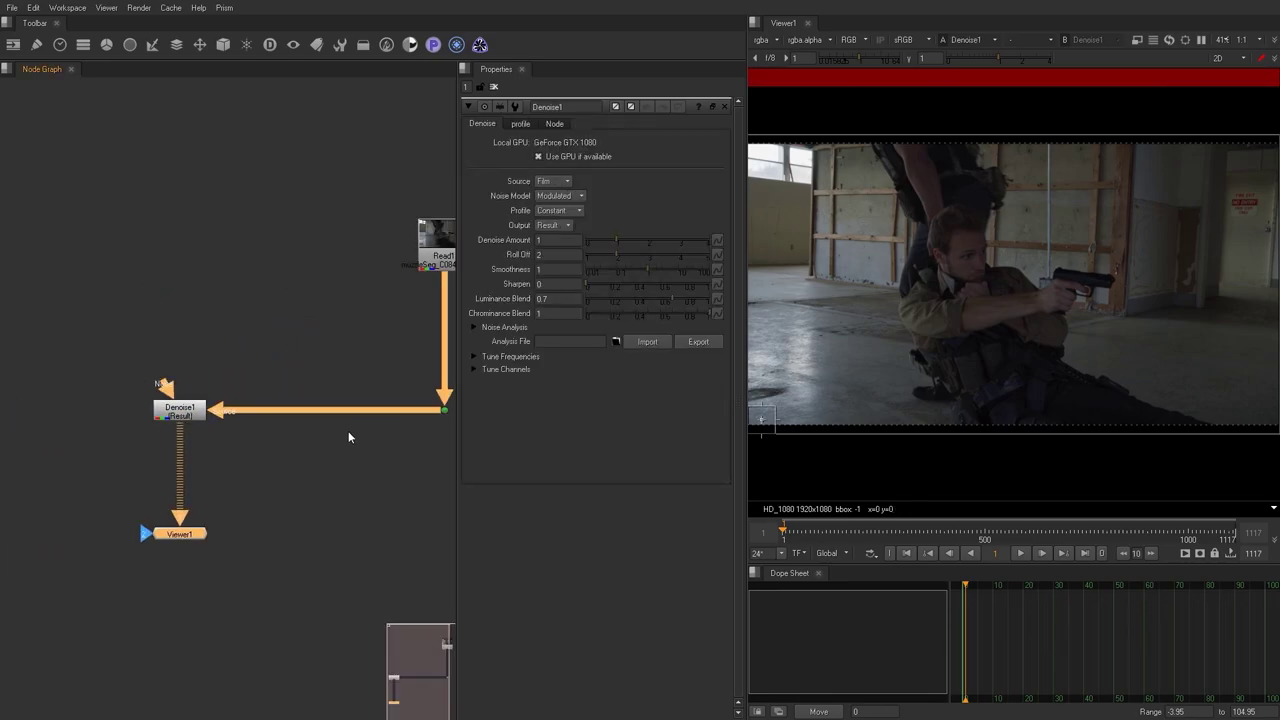
click(163, 432)
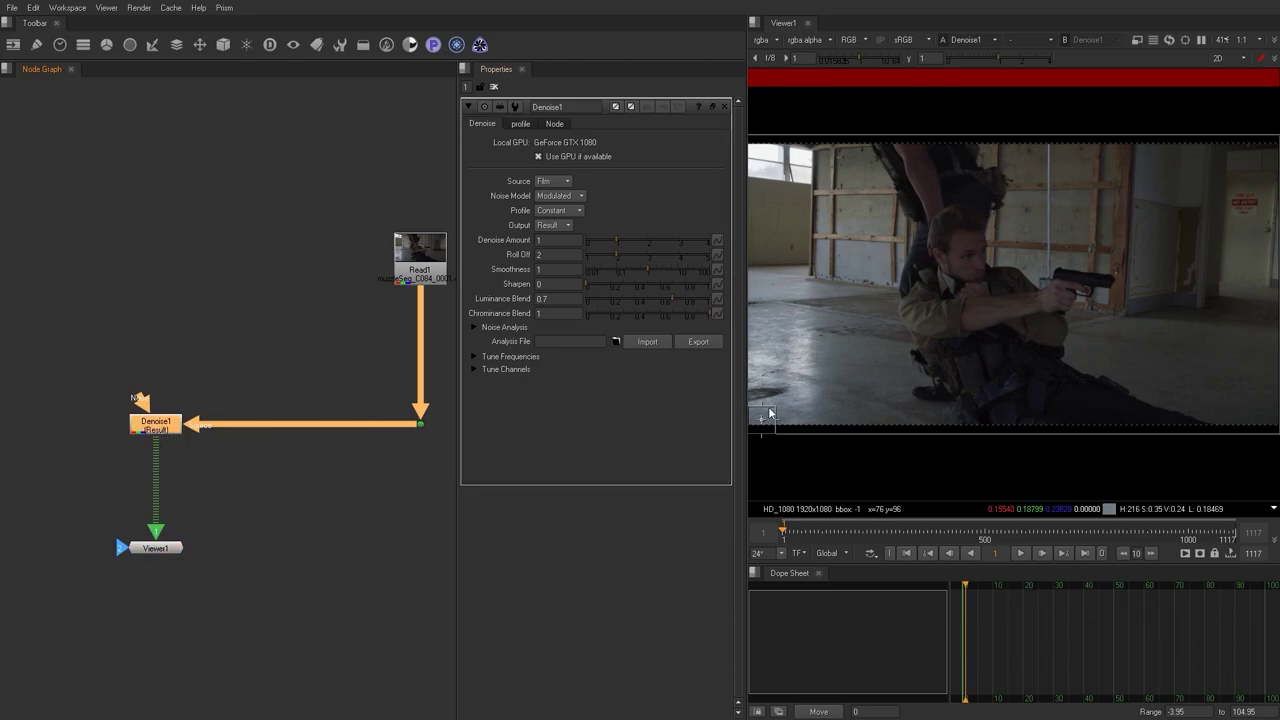
Position the noise analysis region on the plain white wall panel behind the men and enlarge it to cover more of the panel.
scroll(856, 262, up, 3)
scroll(861, 262, up, 5)
middle_drag(861, 262, 908, 296)
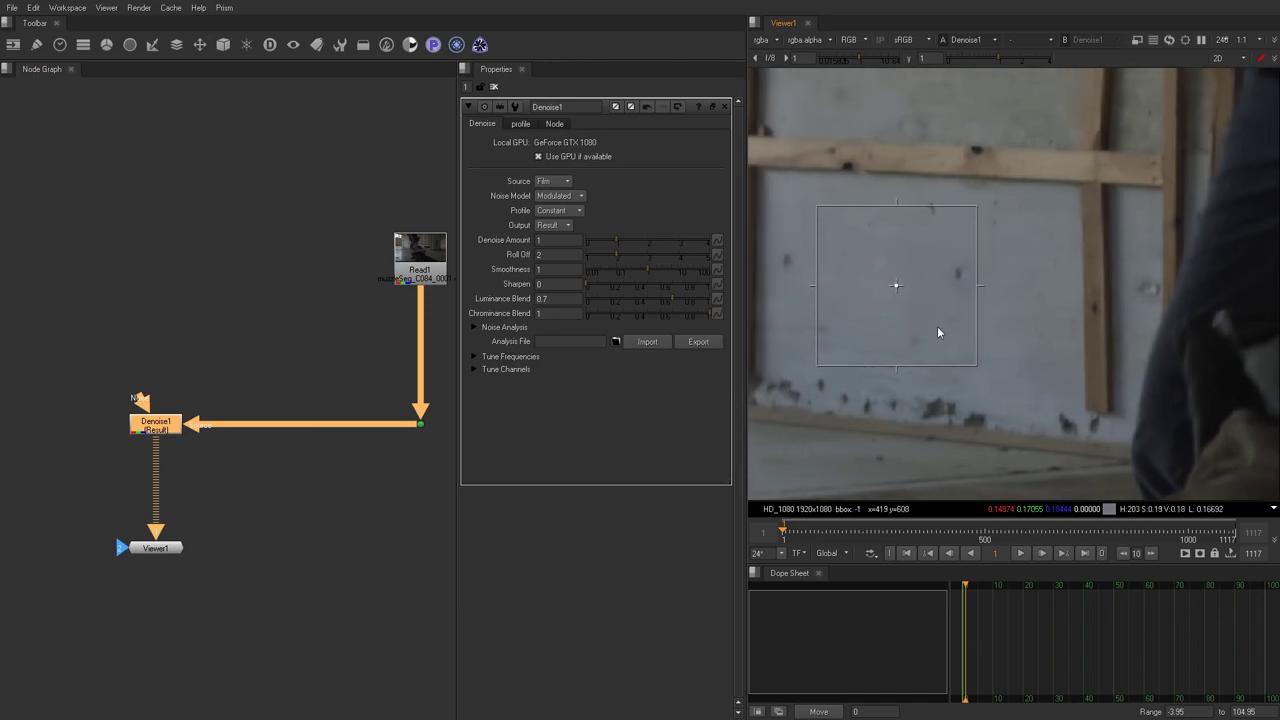
drag(970, 370, 1028, 383)
drag(924, 305, 914, 290)
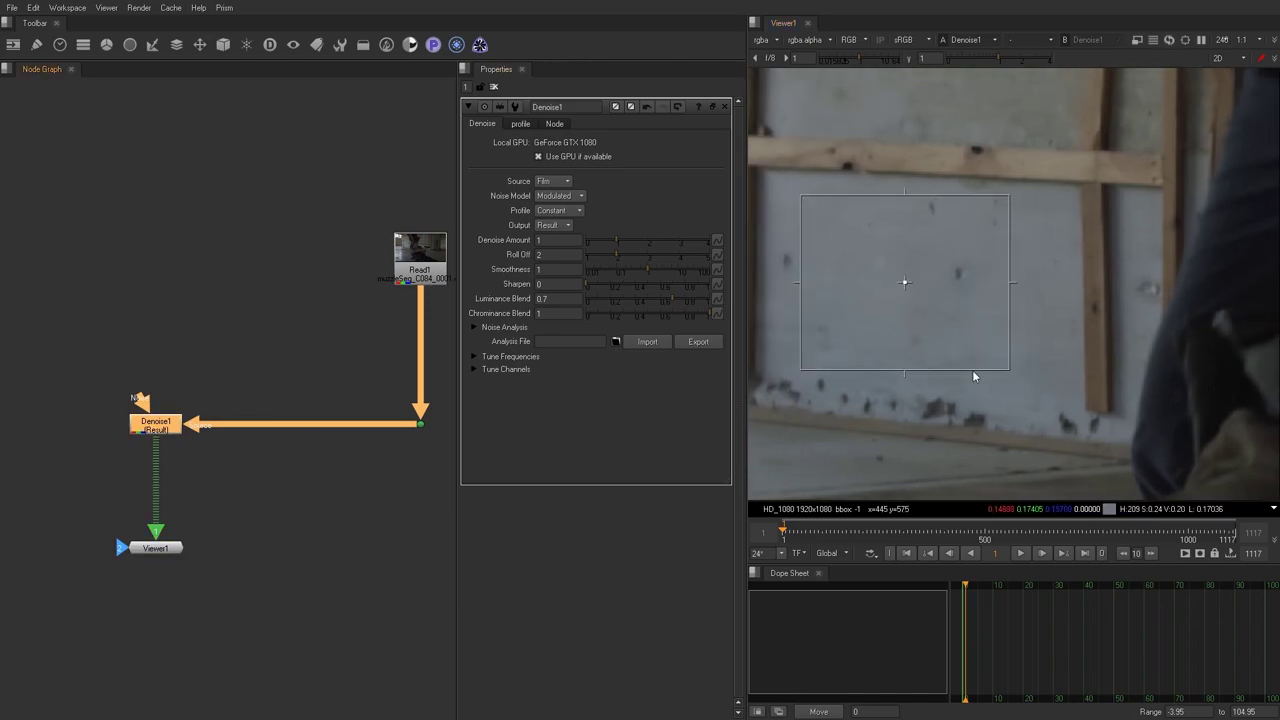
scroll(972, 300, down, 6)
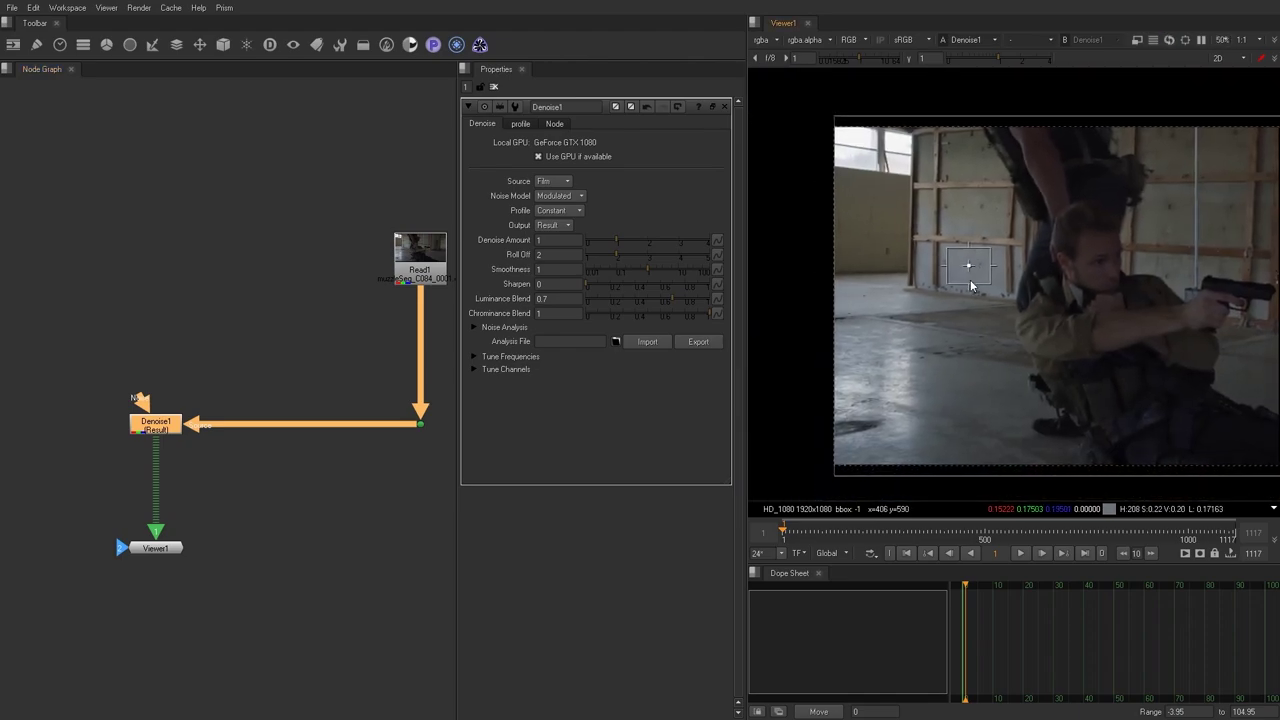
Add a CameraTracker node after Denoise1.
click(157, 424)
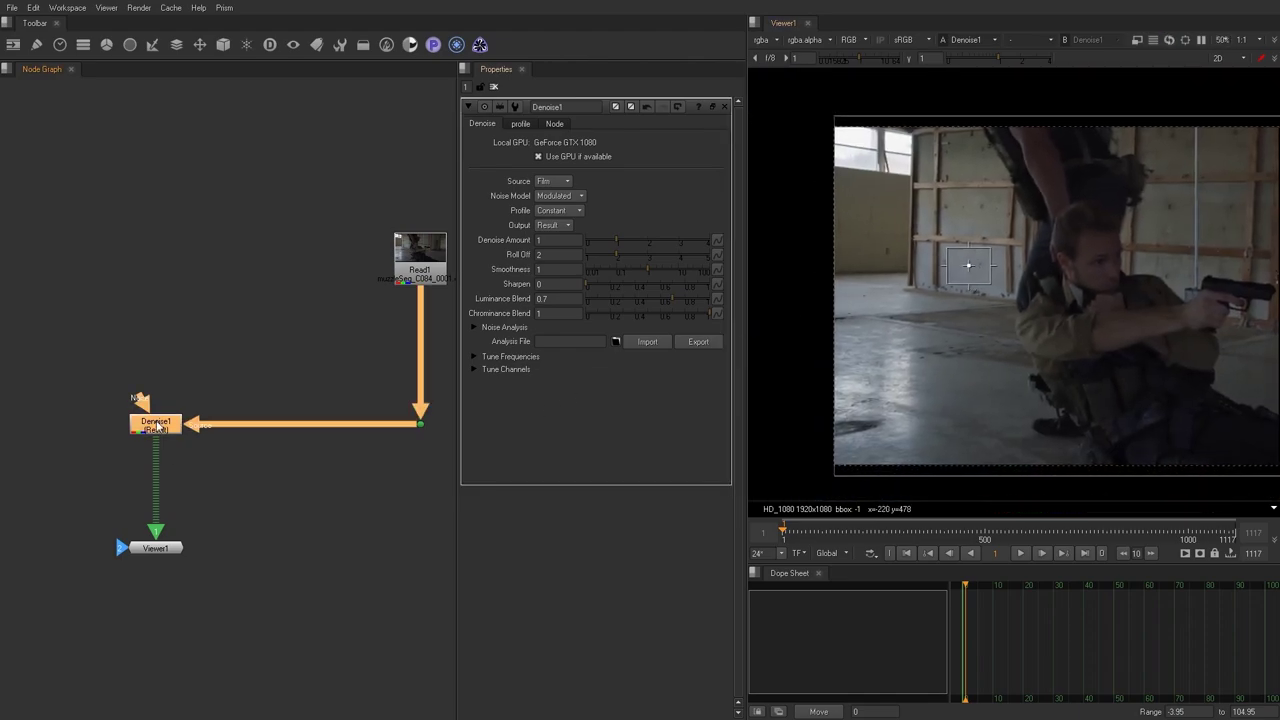
key(Tab)
text(came)
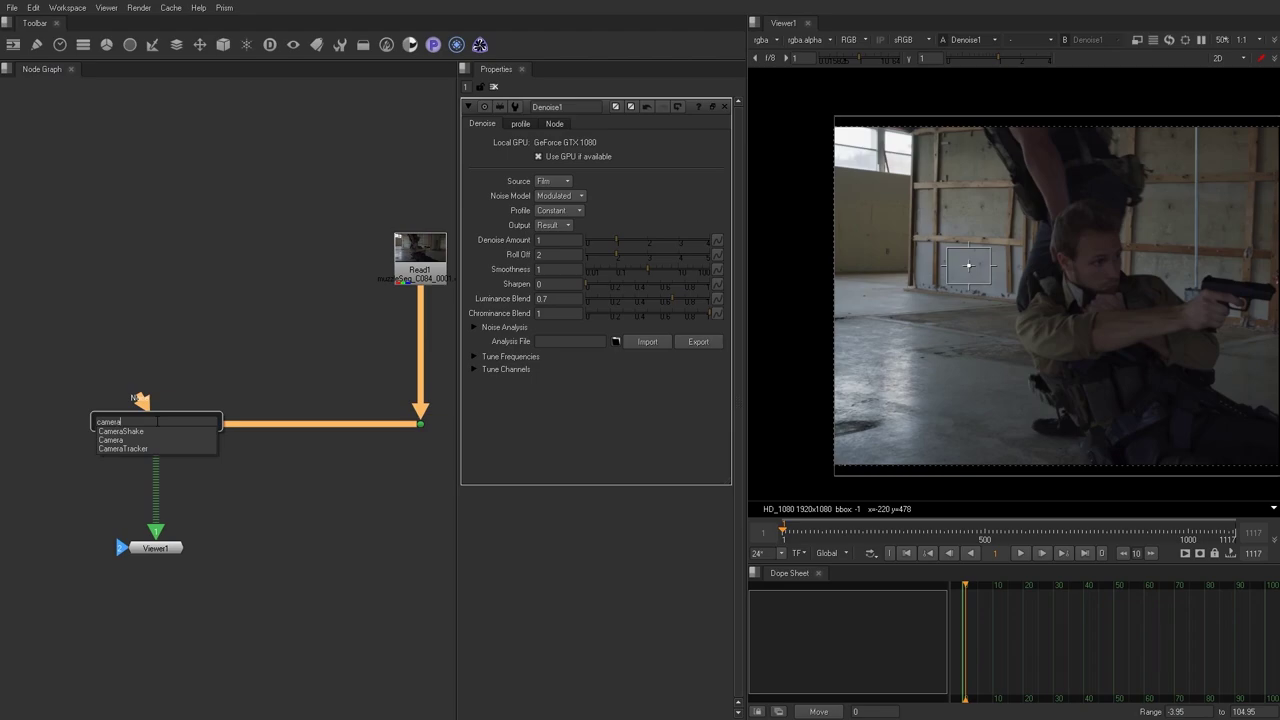
key(Down)
key(Down)
key(Down)
key(Return)
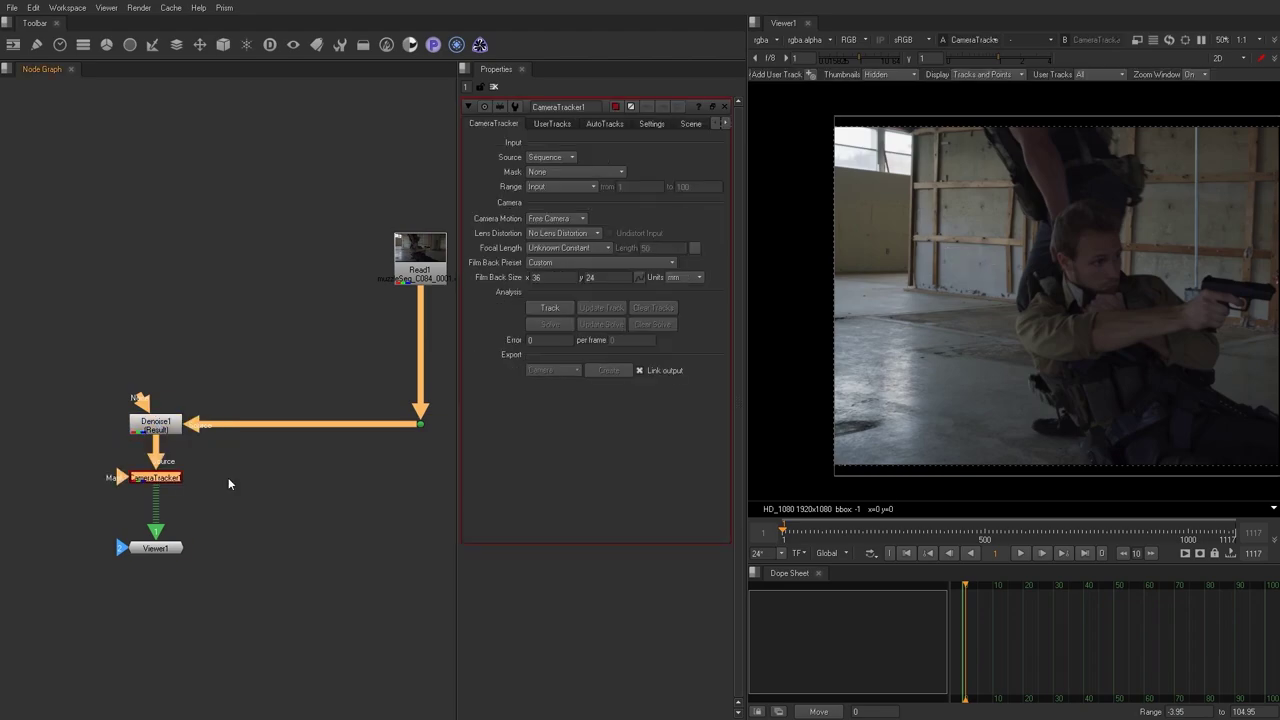
Track and solve the camera from the sequence with lens distortion set to Unknown Lens.
click(562, 234)
click(560, 254)
click(566, 248)
click(564, 296)
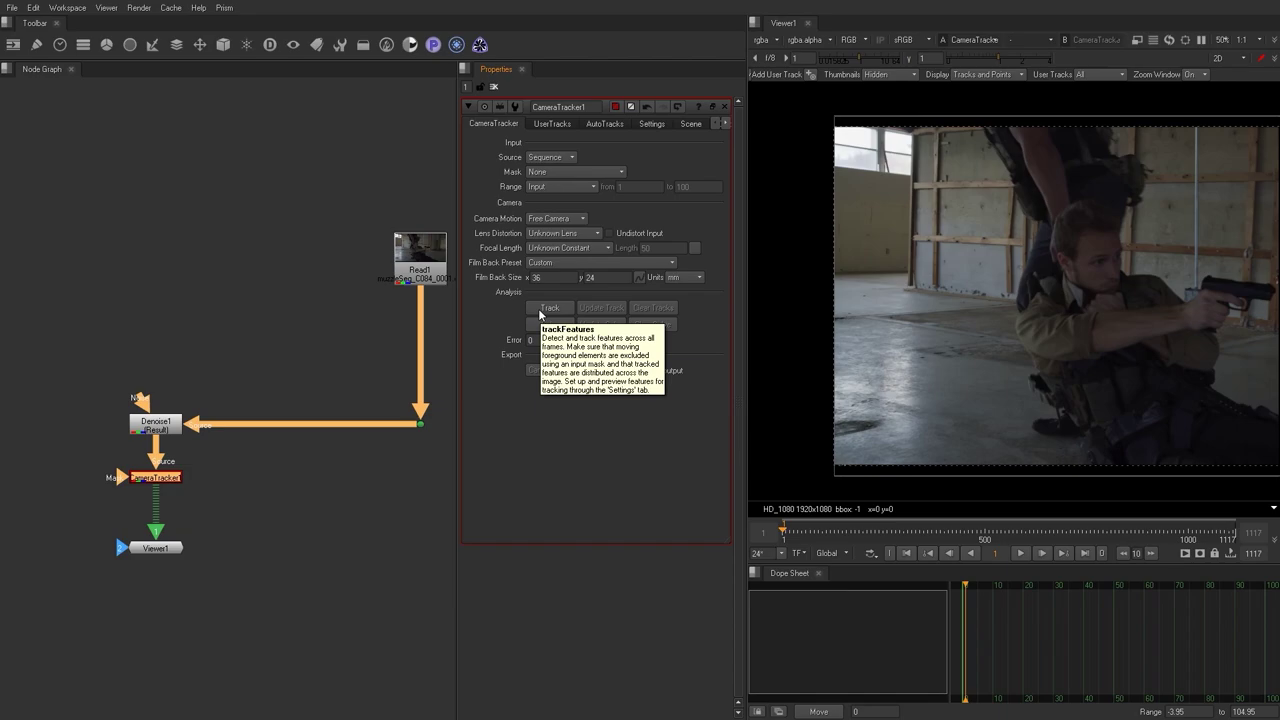
click(539, 310)
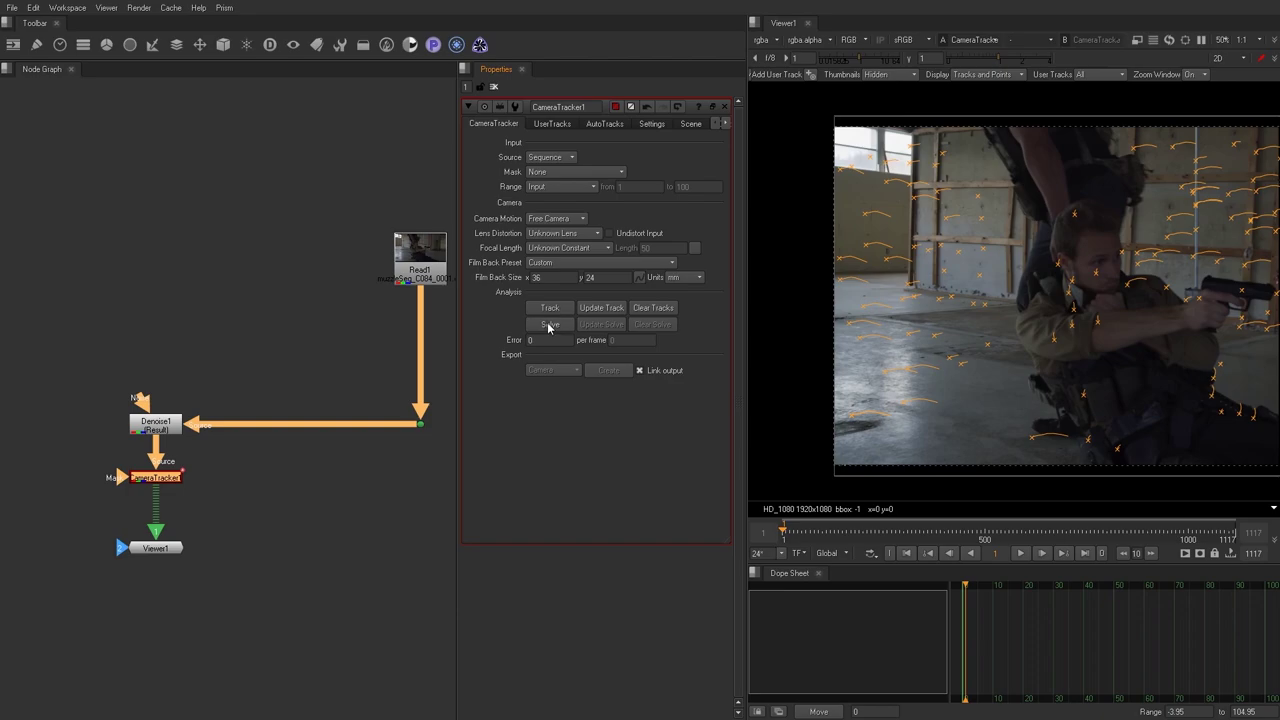
click(549, 324)
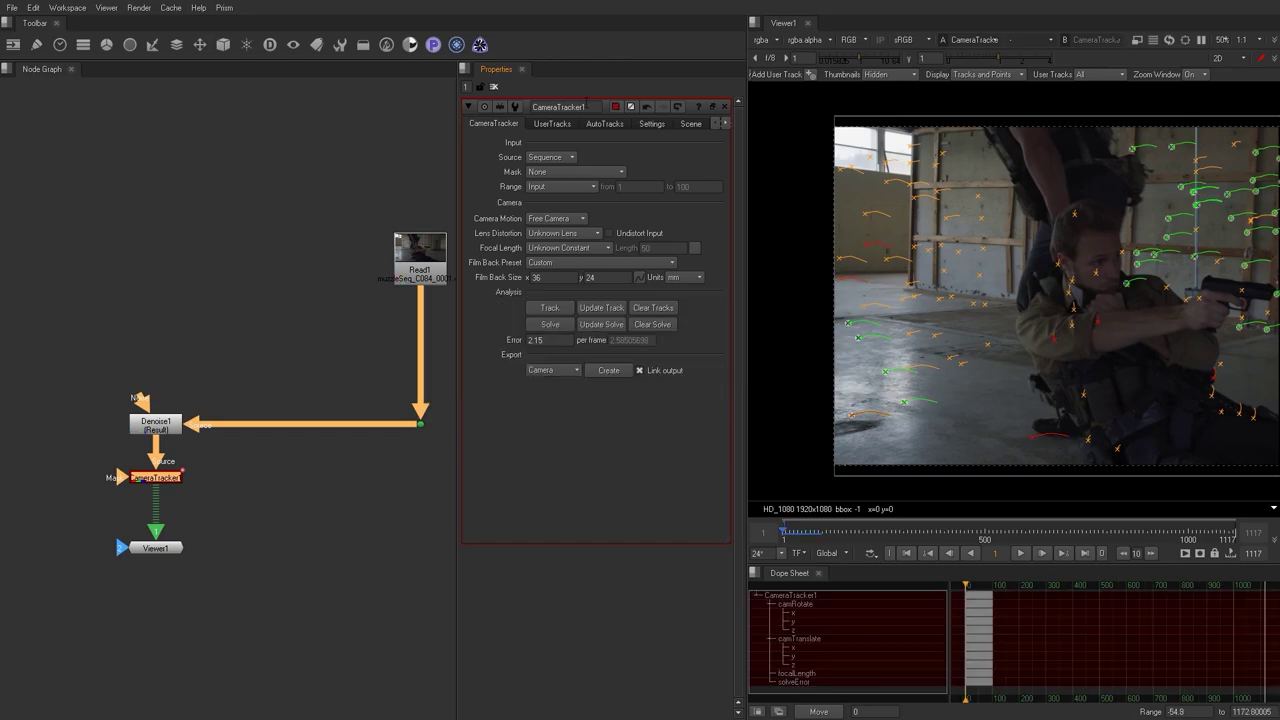
Delete the unsolved and rejected auto-tracks and update the camera solve.
click(597, 124)
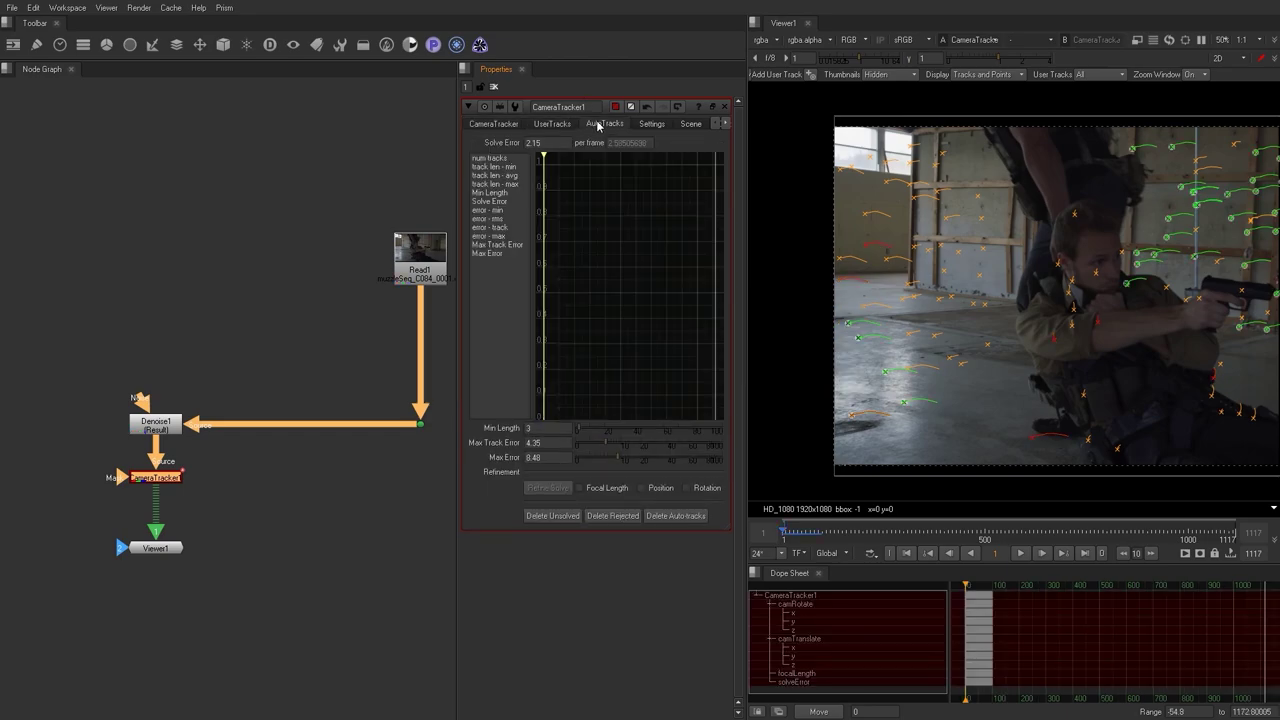
click(553, 516)
click(604, 375)
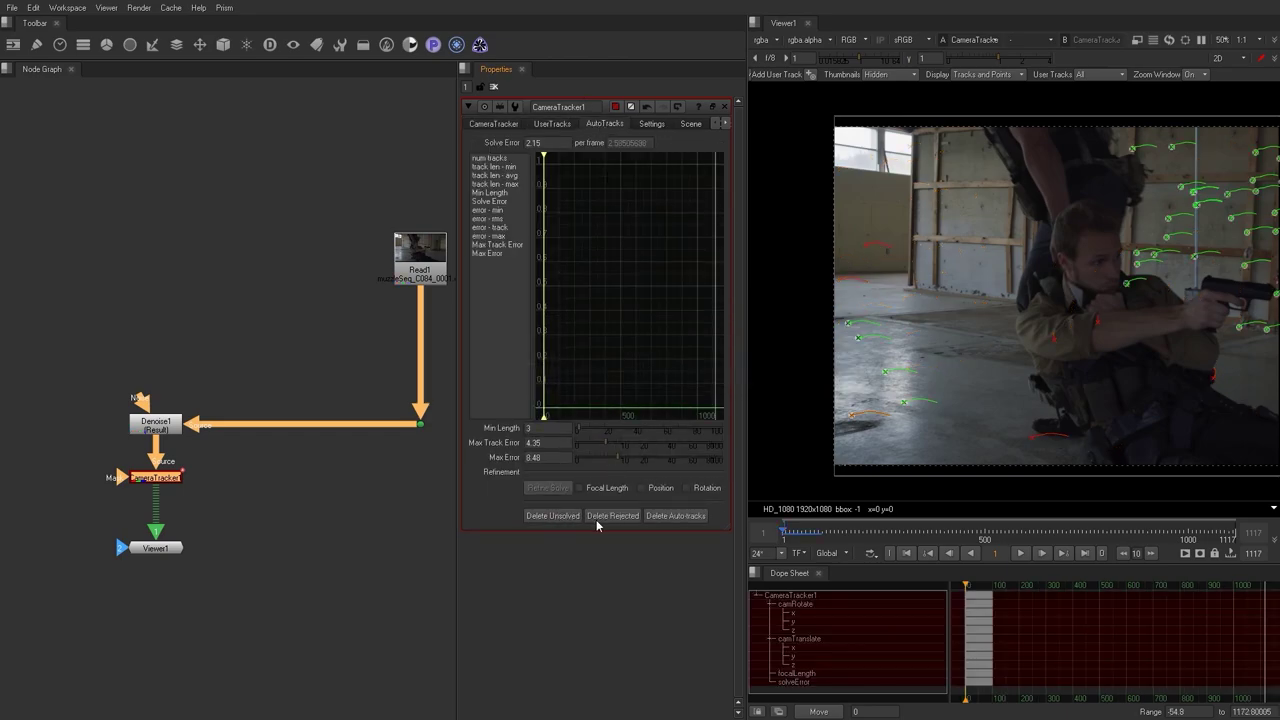
click(603, 516)
click(608, 375)
click(505, 124)
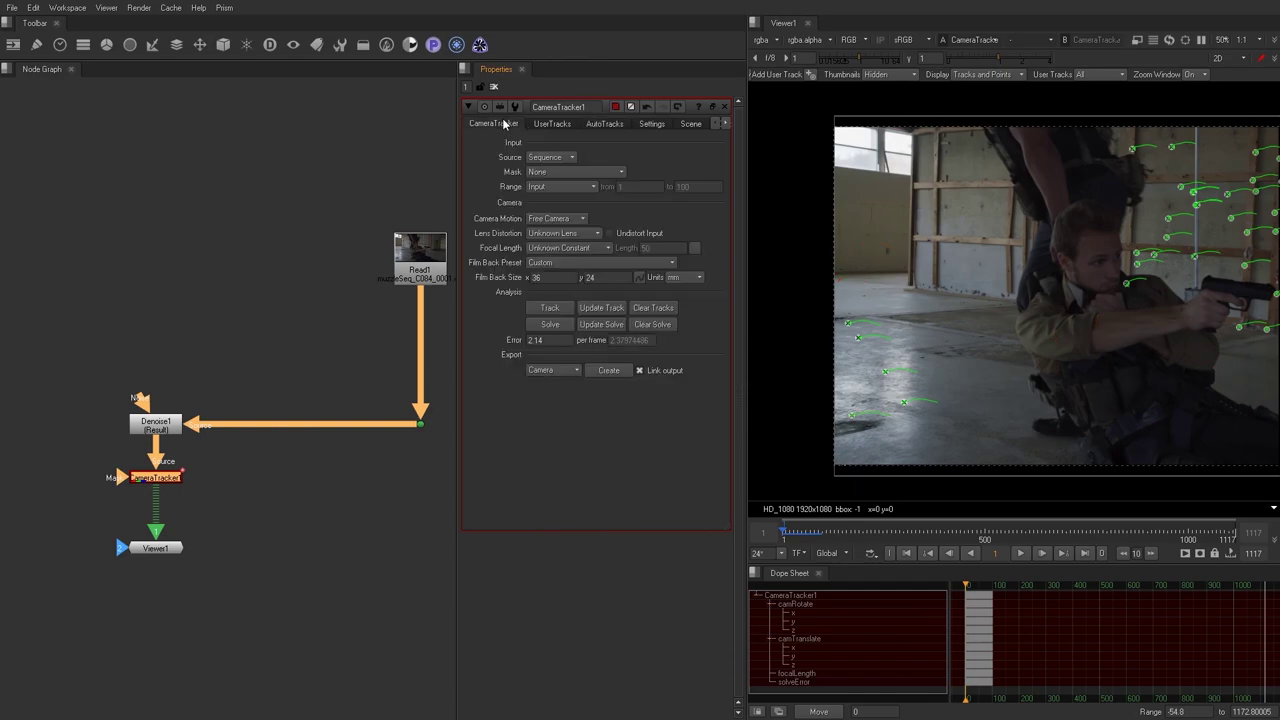
click(602, 325)
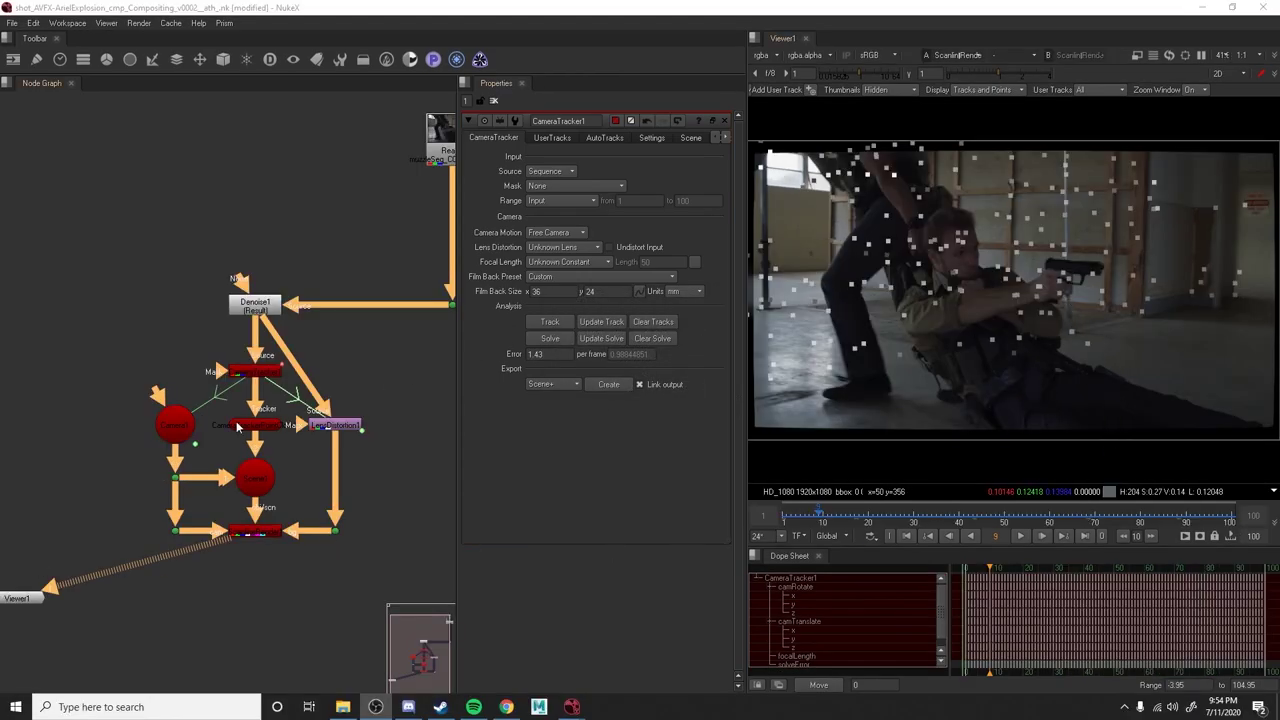
View the Scene node in 3D and examine the solved camera and point cloud.
click(259, 482)
key(1)
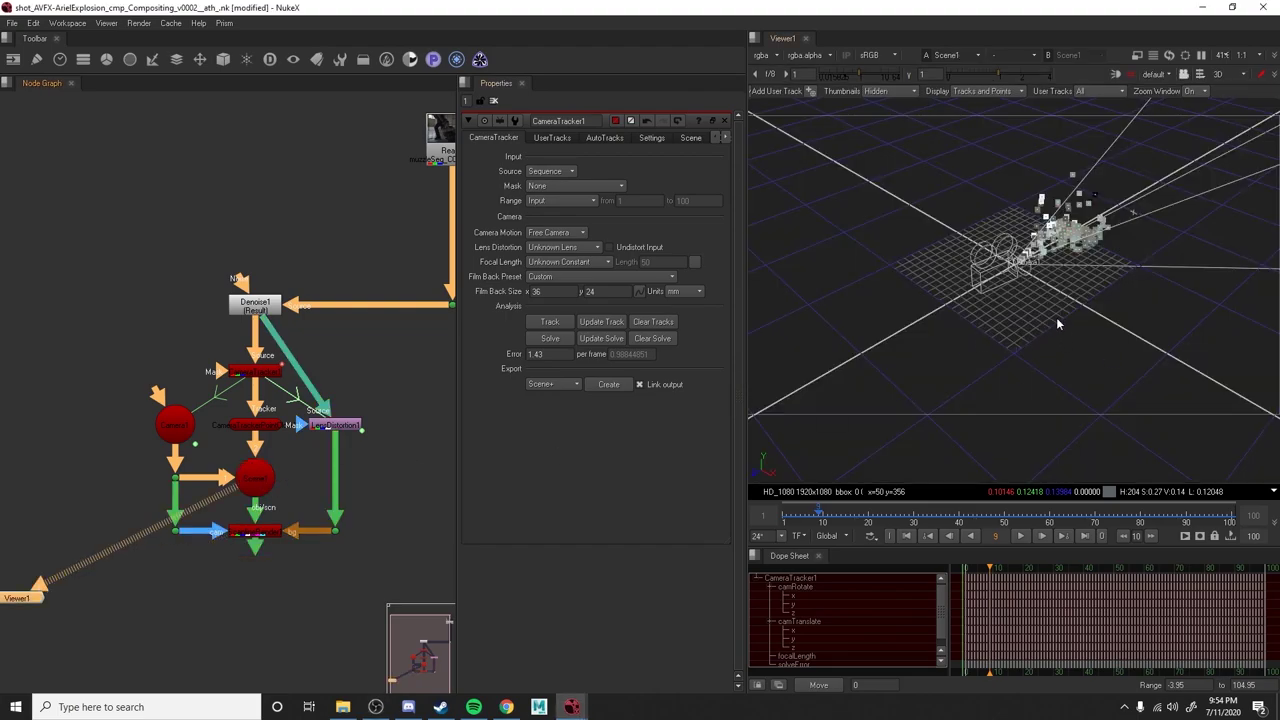
alt+drag(1057, 318, 933, 335)
scroll(1018, 331, up, 4)
alt+drag(1007, 321, 937, 313)
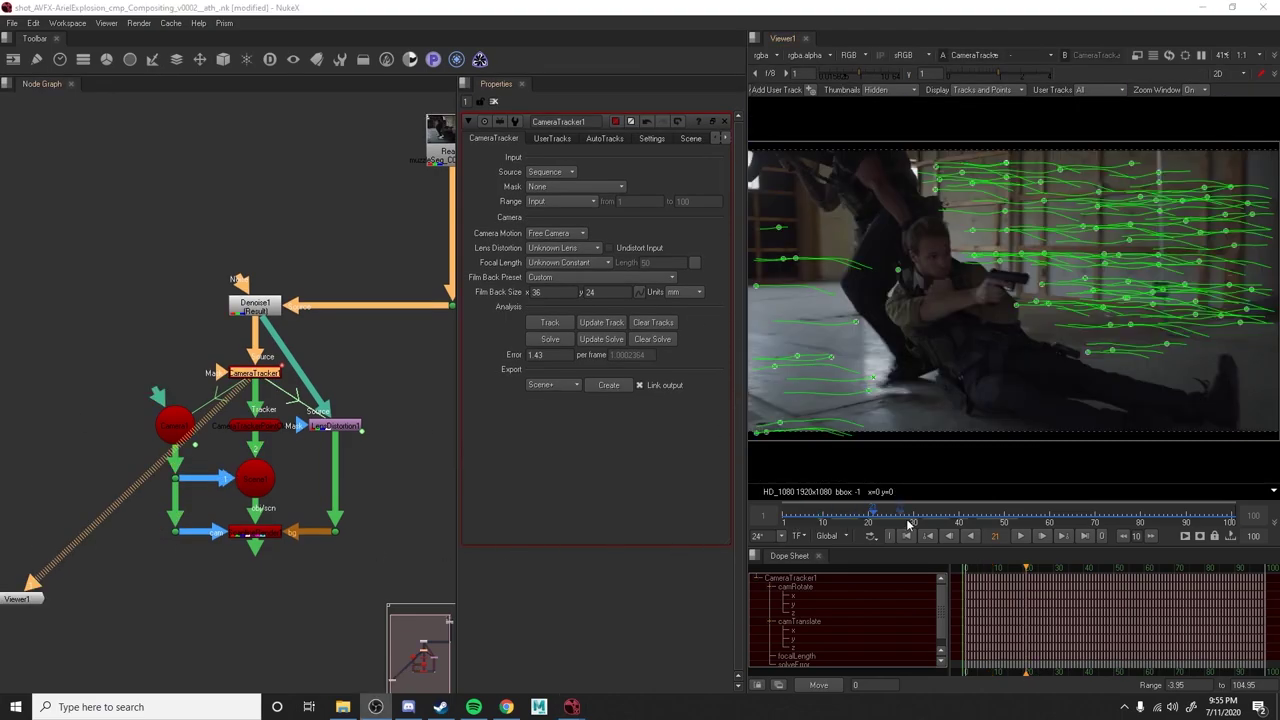
Create a card at the floor track point in front of the seated man at frame 27 and move its node clear of the tracker setup.
drag(866, 518, 840, 518)
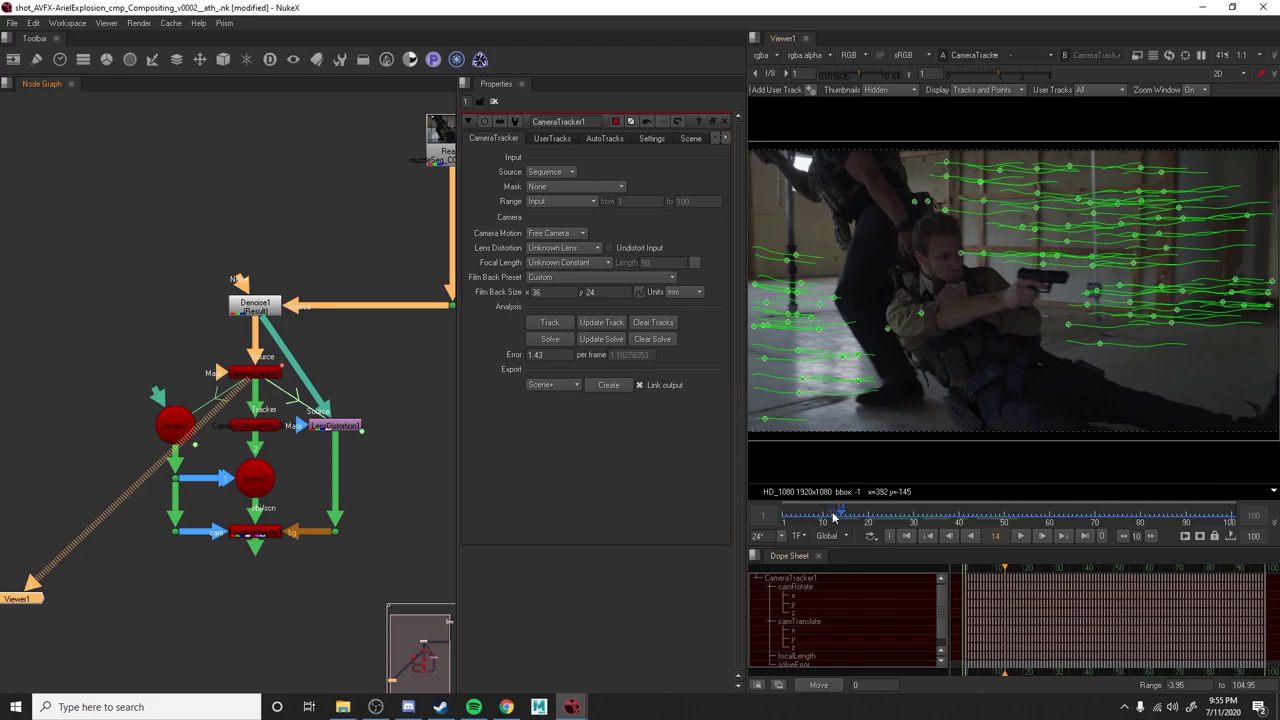
drag(834, 516, 901, 526)
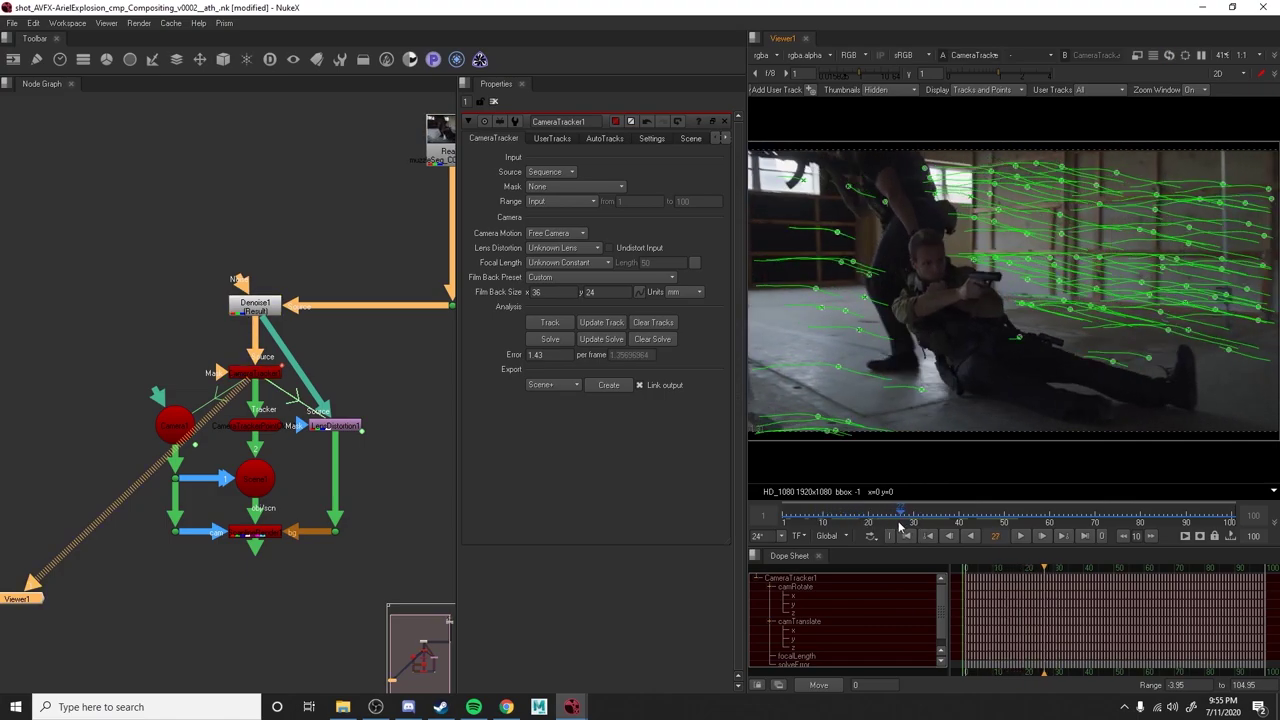
right_click(921, 395)
mouse_move(940, 424)
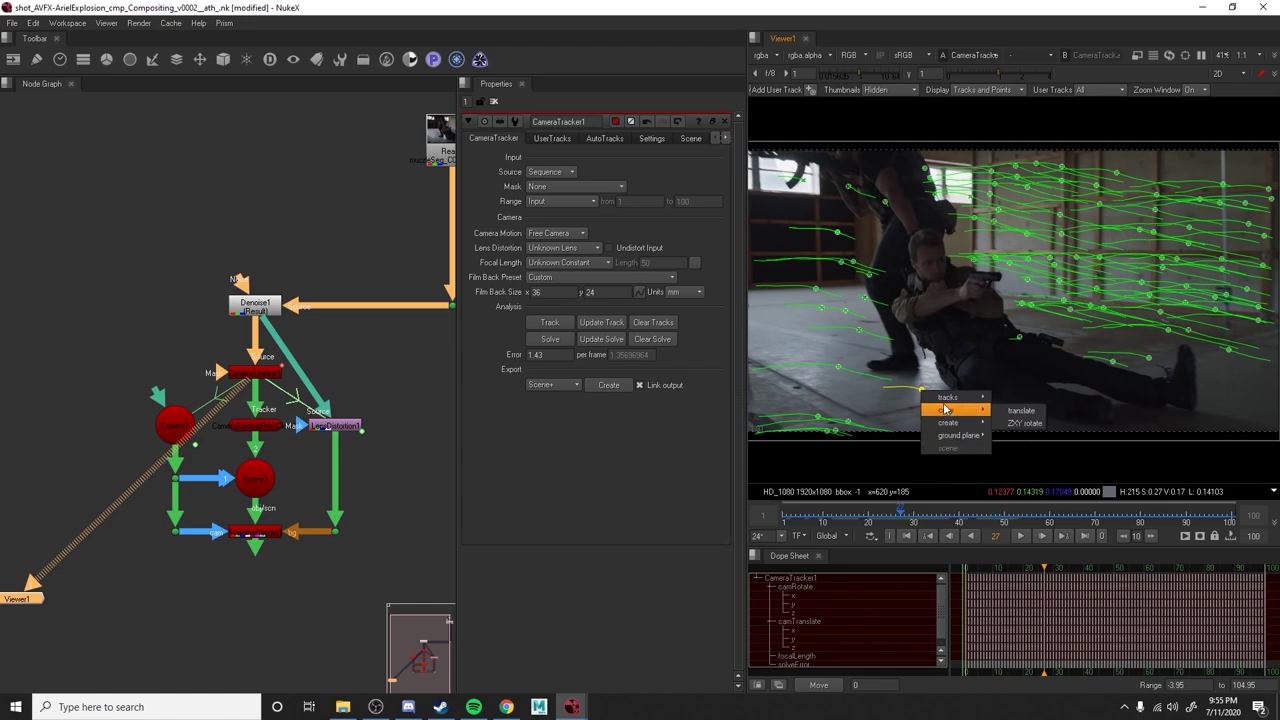
click(919, 388)
click(922, 390)
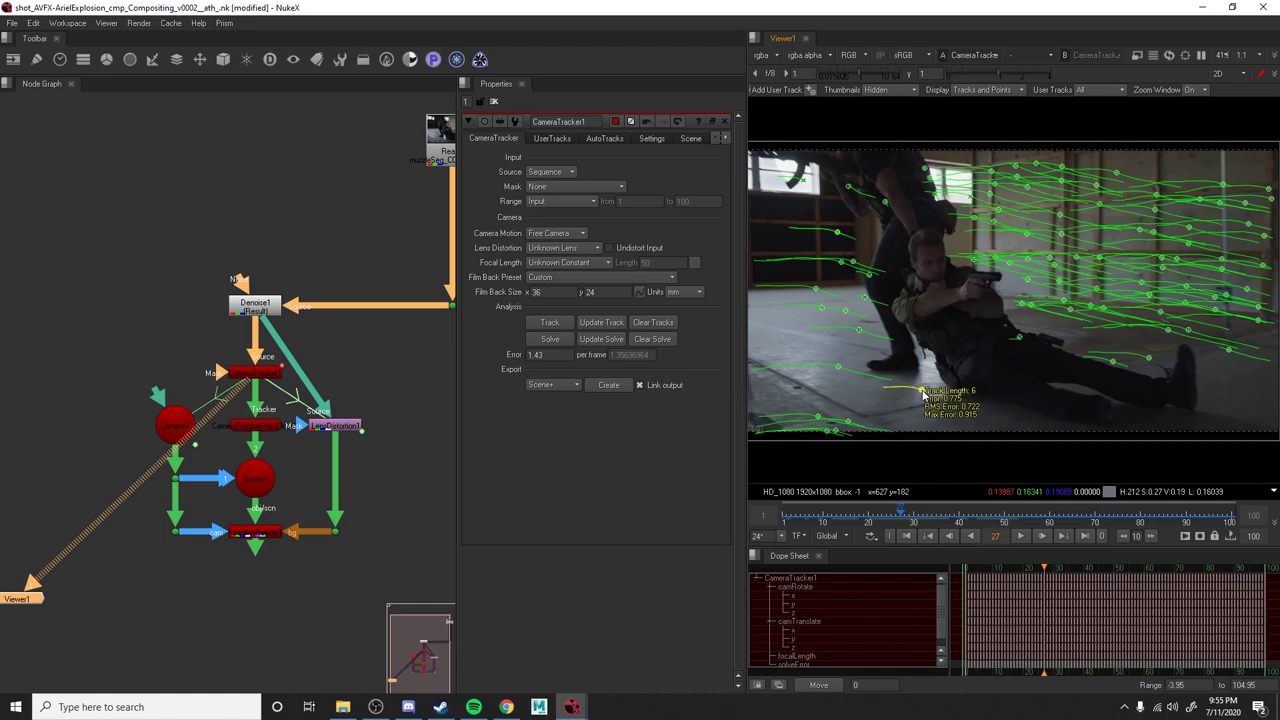
right_click(922, 391)
mouse_move(950, 429)
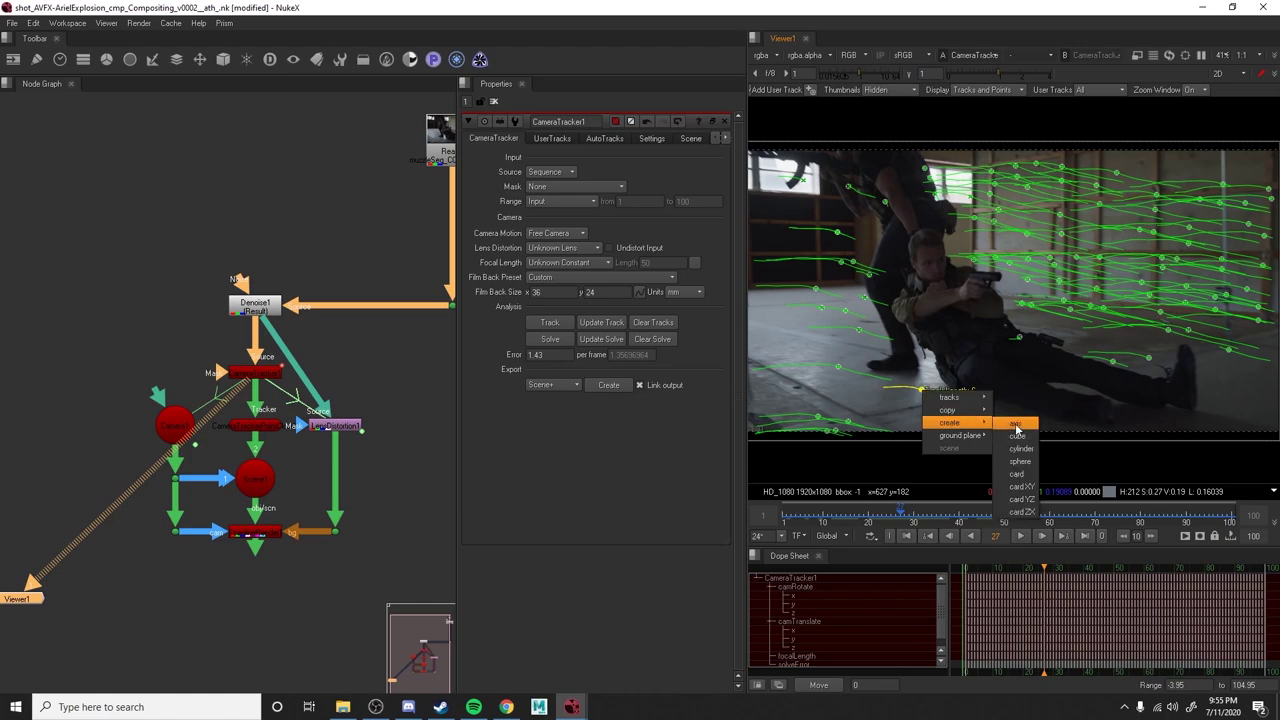
click(1018, 474)
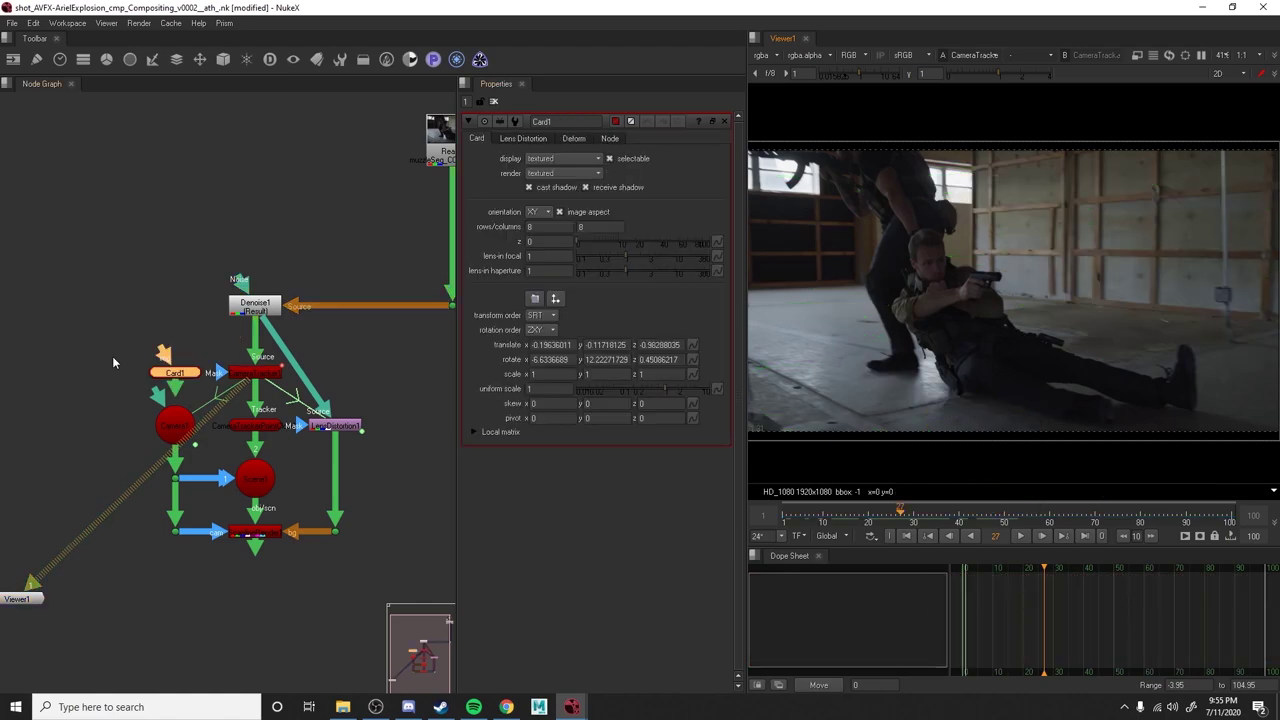
drag(186, 375, 168, 295)
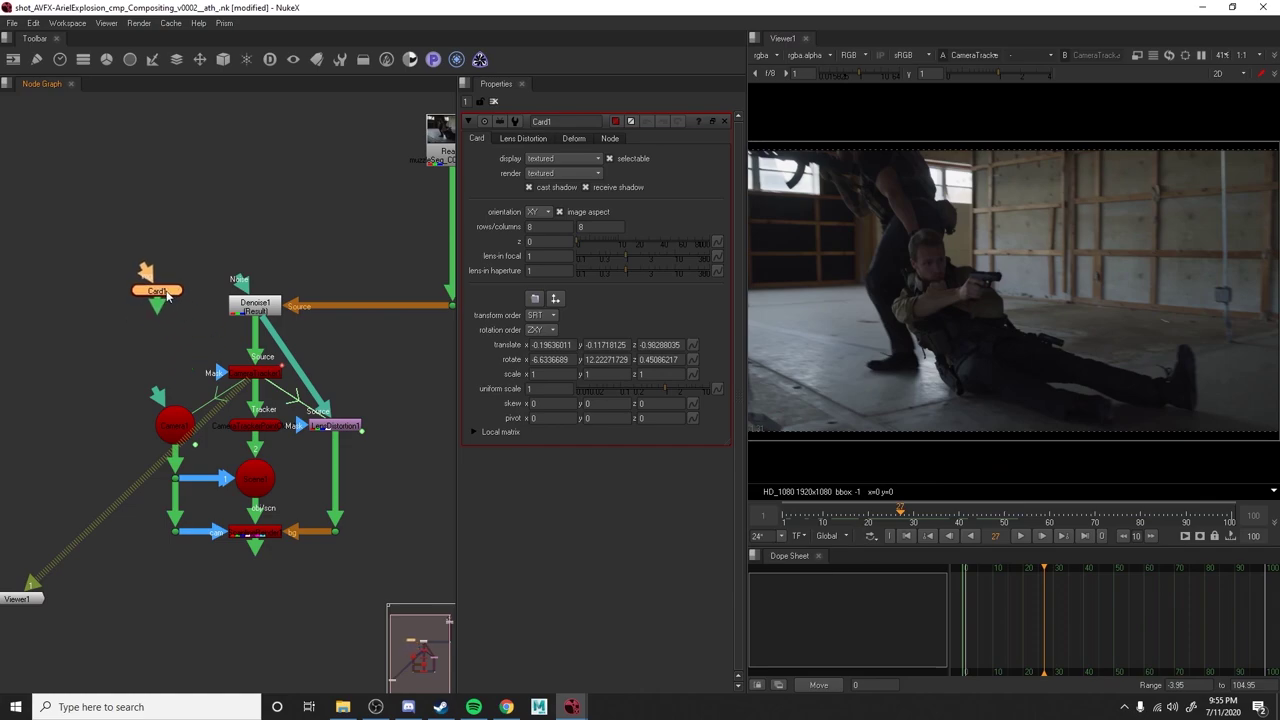
Create a second card from CameraTracker1 at the selected floor track point at frame 34.
double_click(272, 374)
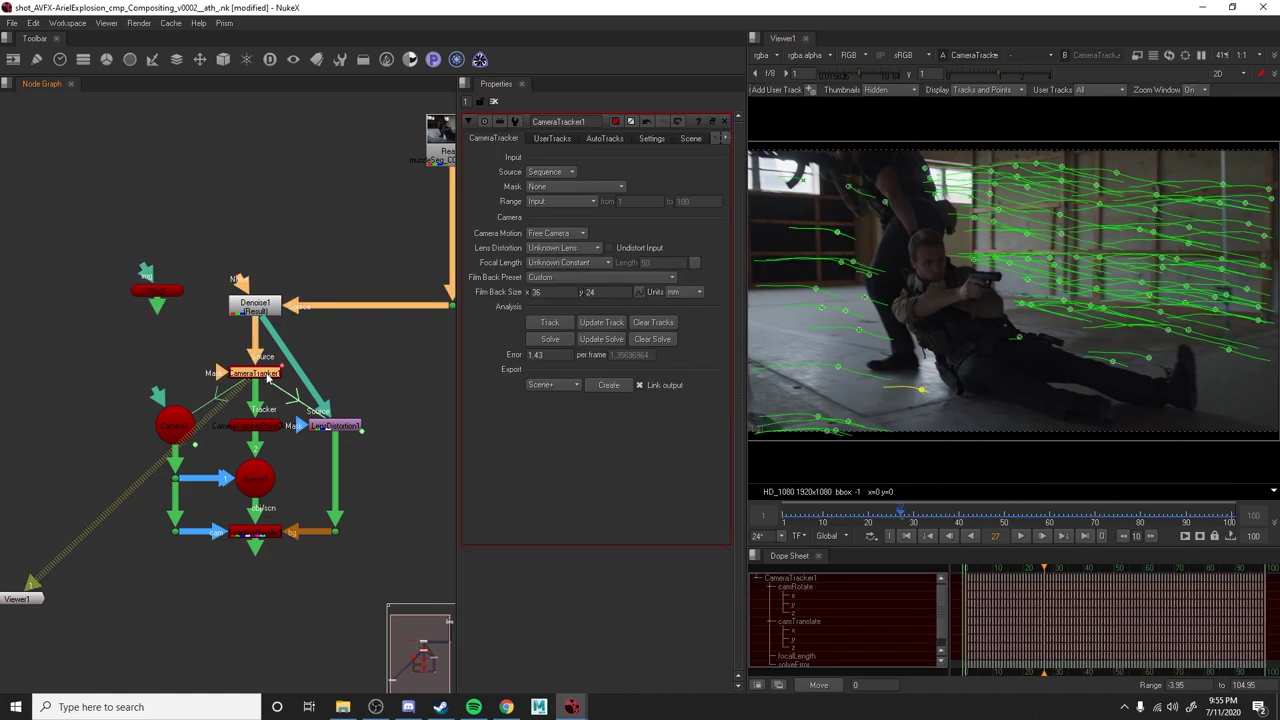
click(925, 517)
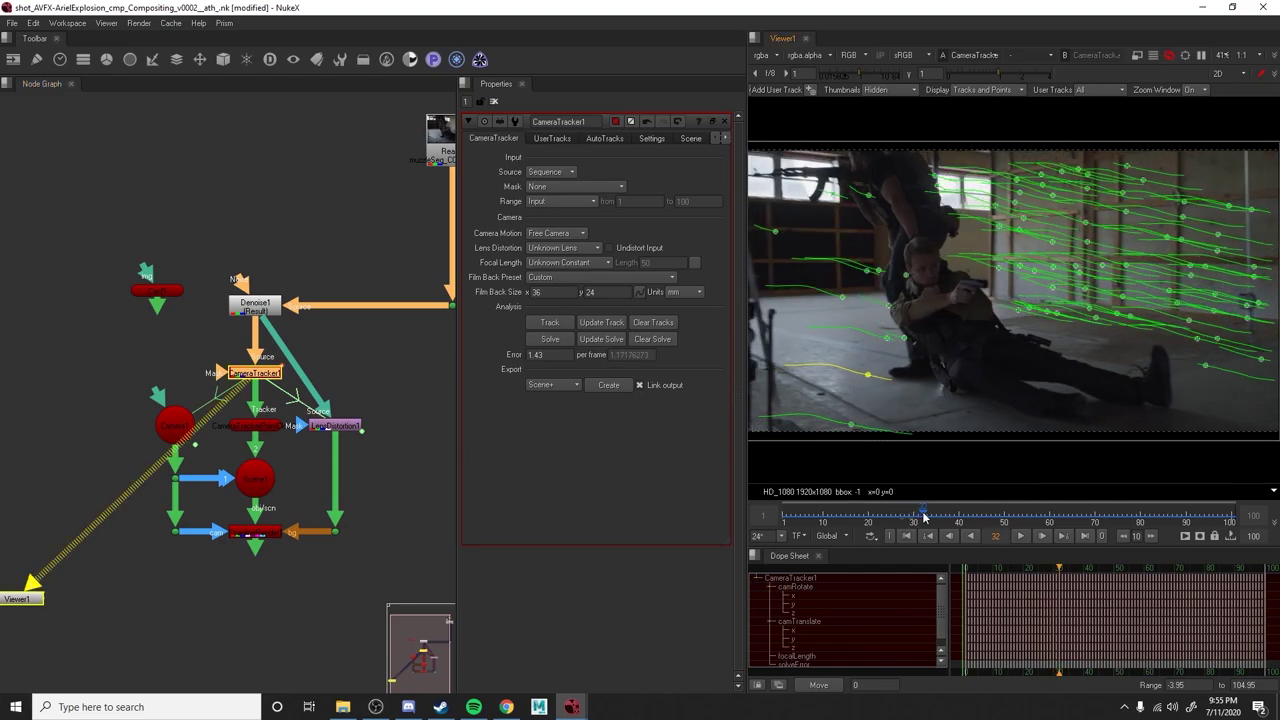
drag(924, 516, 932, 516)
right_click(889, 379)
mouse_move(915, 417)
click(966, 465)
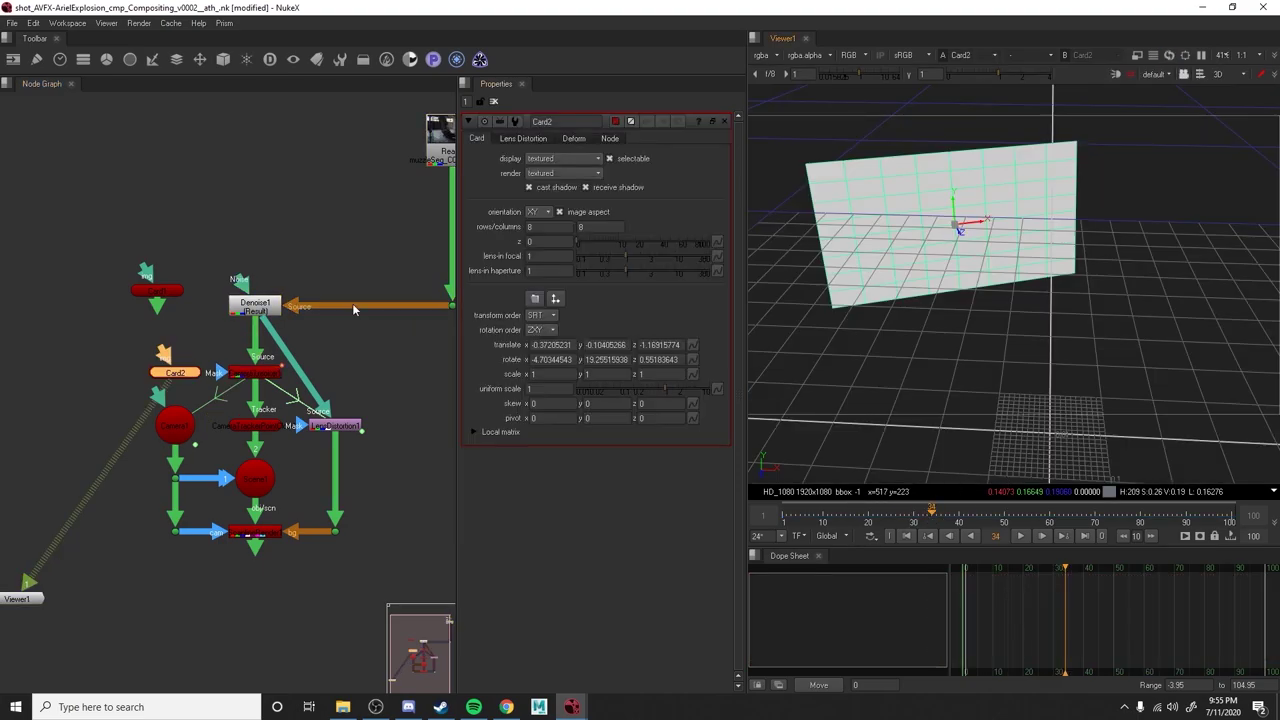
Create a third card at a floor track point beyond the seated man's legs at frame 47 and move its node aside.
click(243, 373)
key(1)
click(859, 515)
double_click(254, 375)
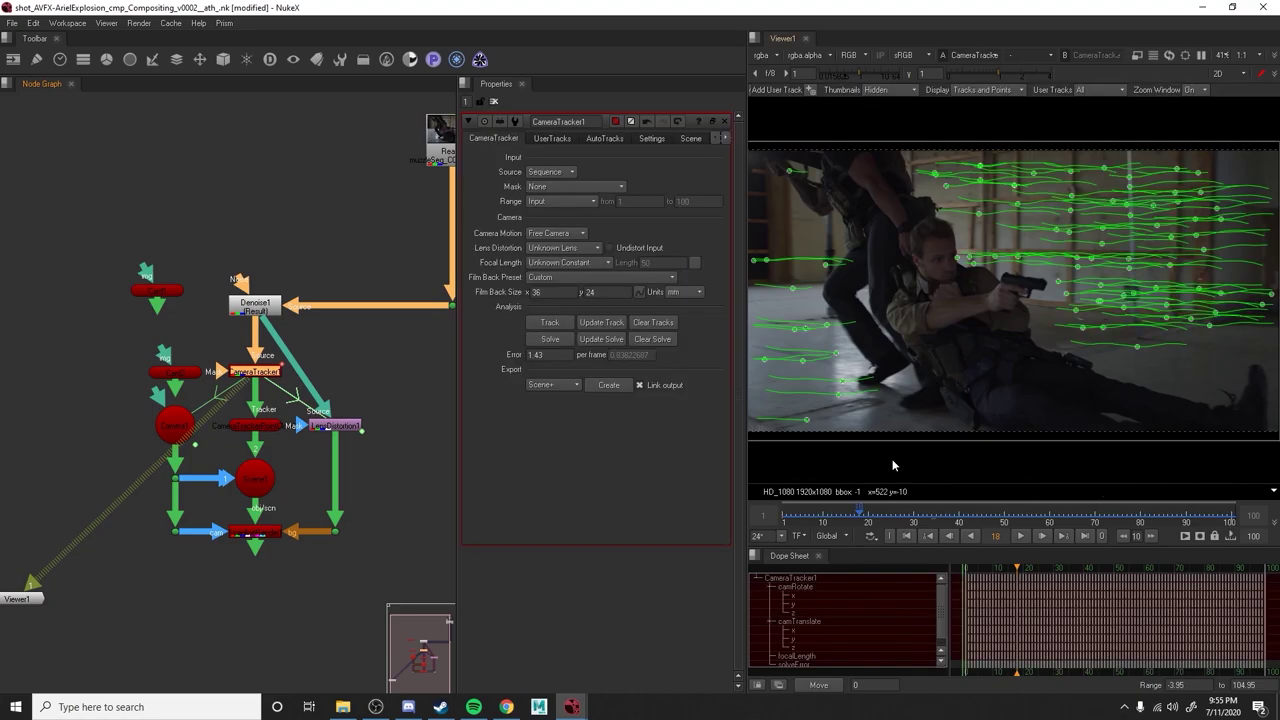
drag(858, 517, 1000, 535)
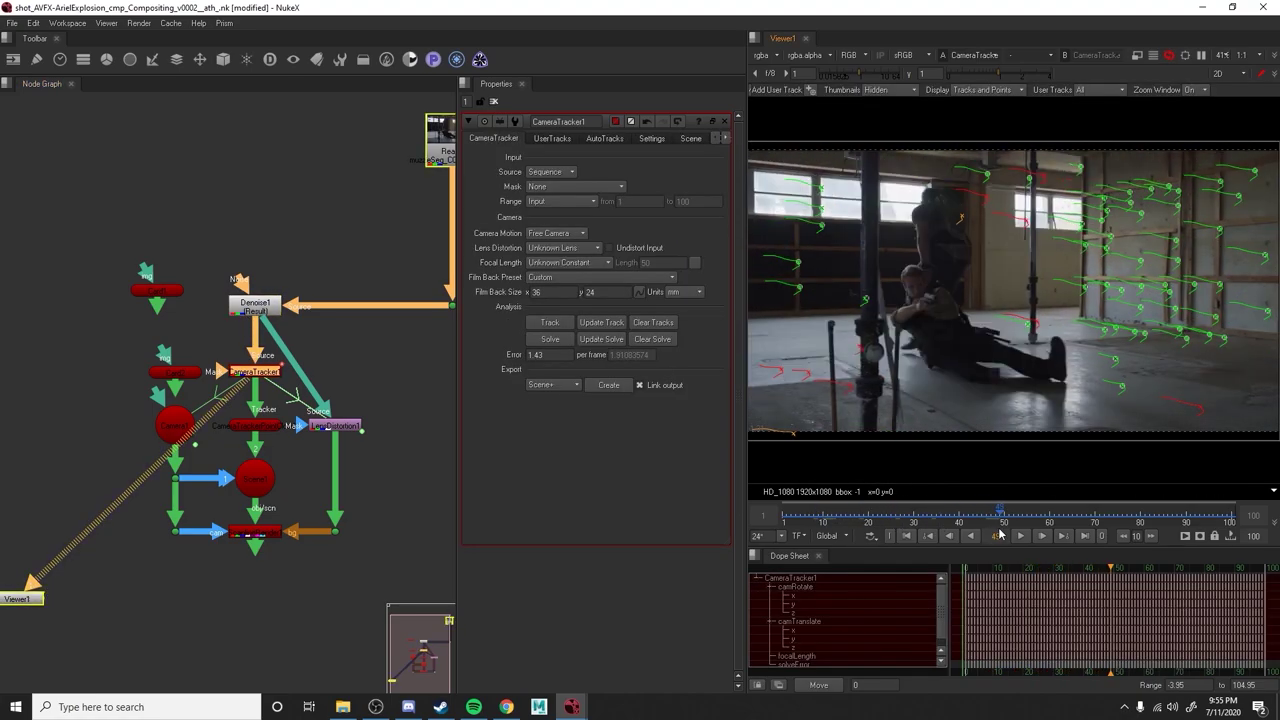
right_click(1115, 387)
click(1212, 470)
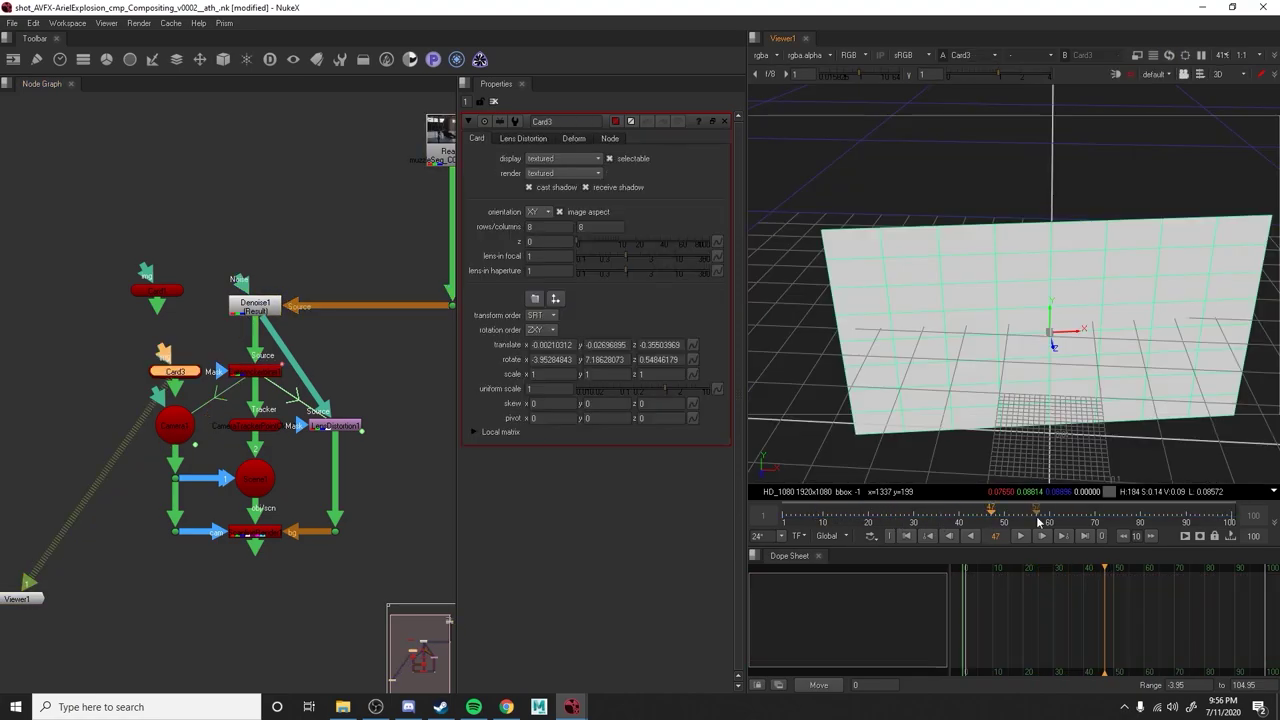
drag(175, 371, 100, 300)
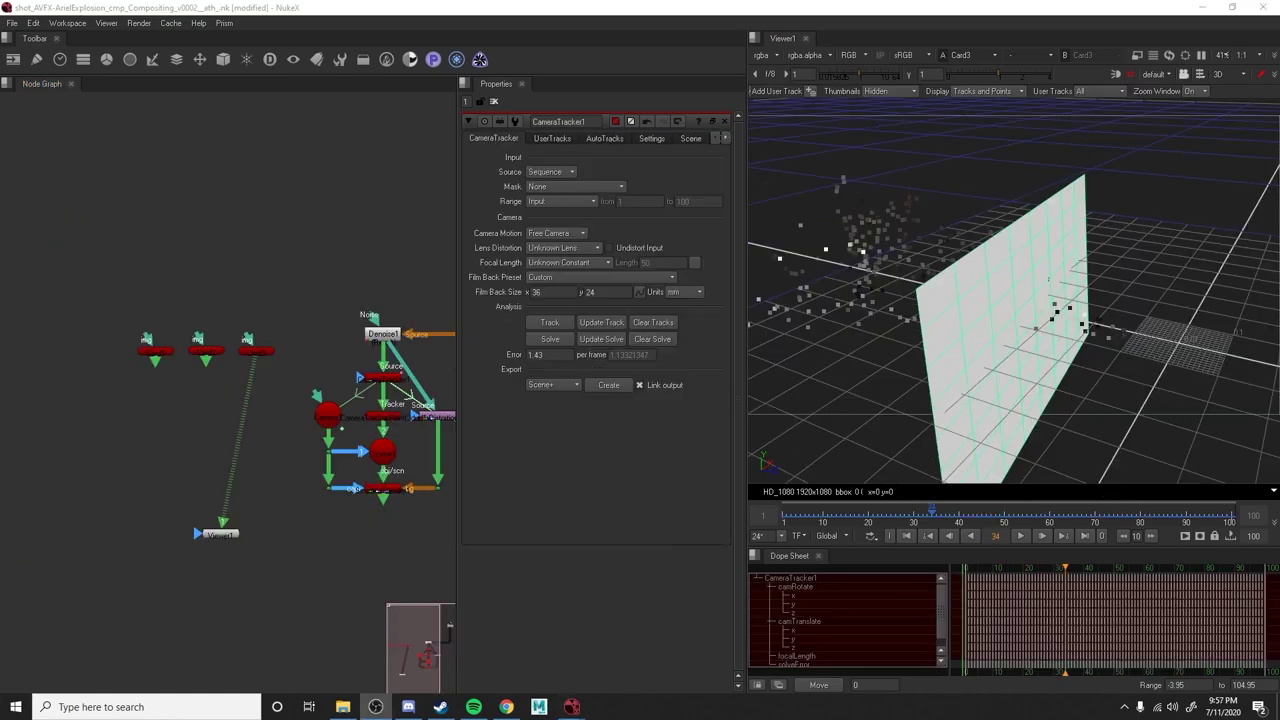
Set Card3's rotation to -90, 0, 0 so it lies flat on the floor.
drag(98, 312, 285, 399)
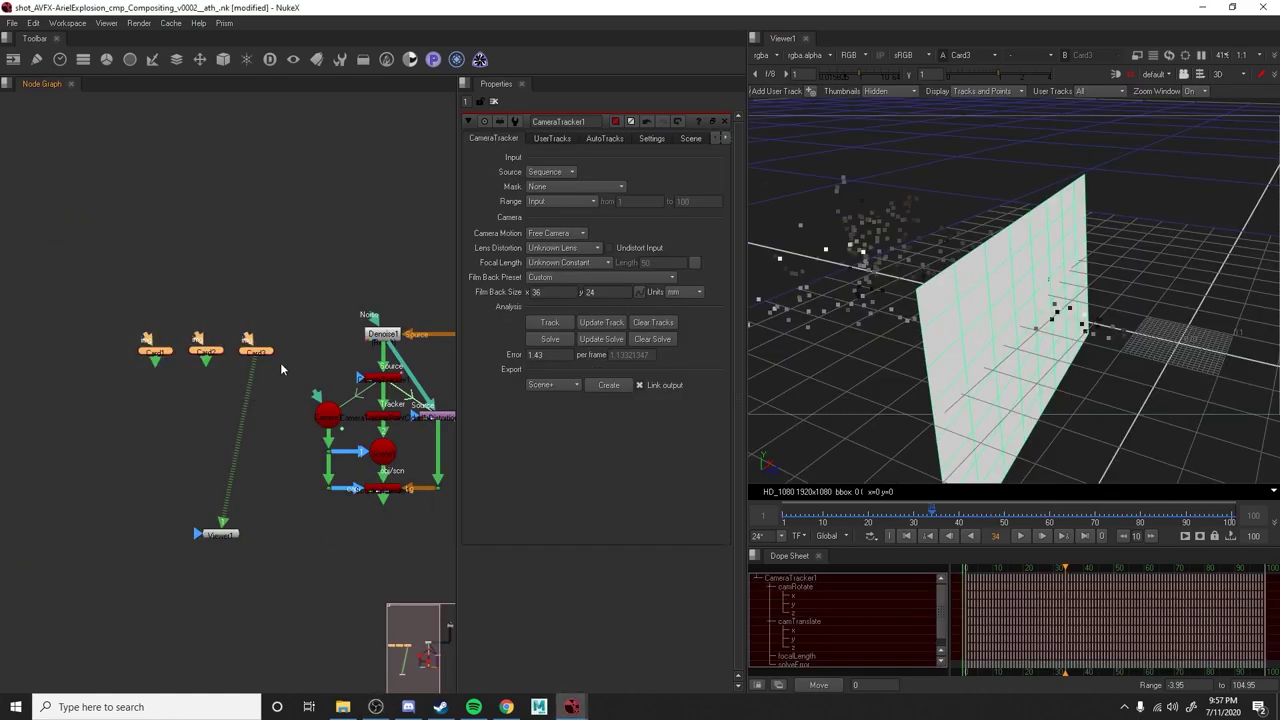
middle_drag(298, 335, 286, 343)
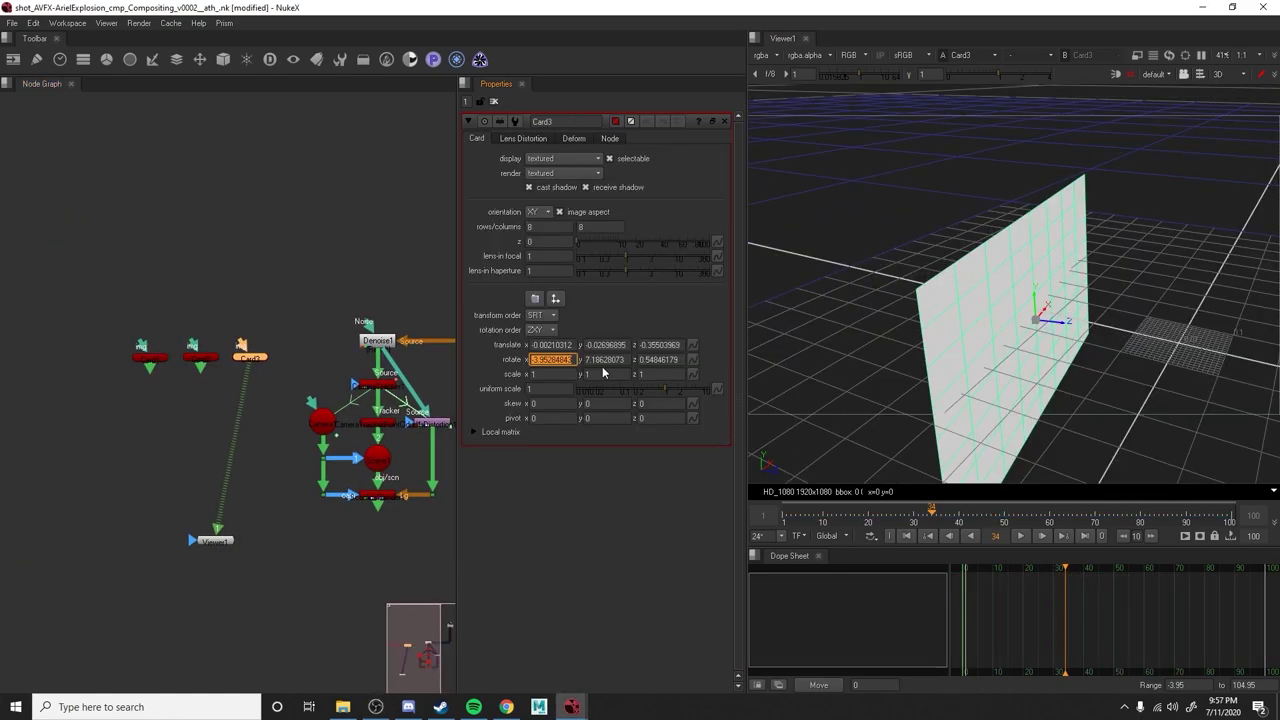
text(-90)
key(Tab)
text(0)
key(Tab)
text(0)
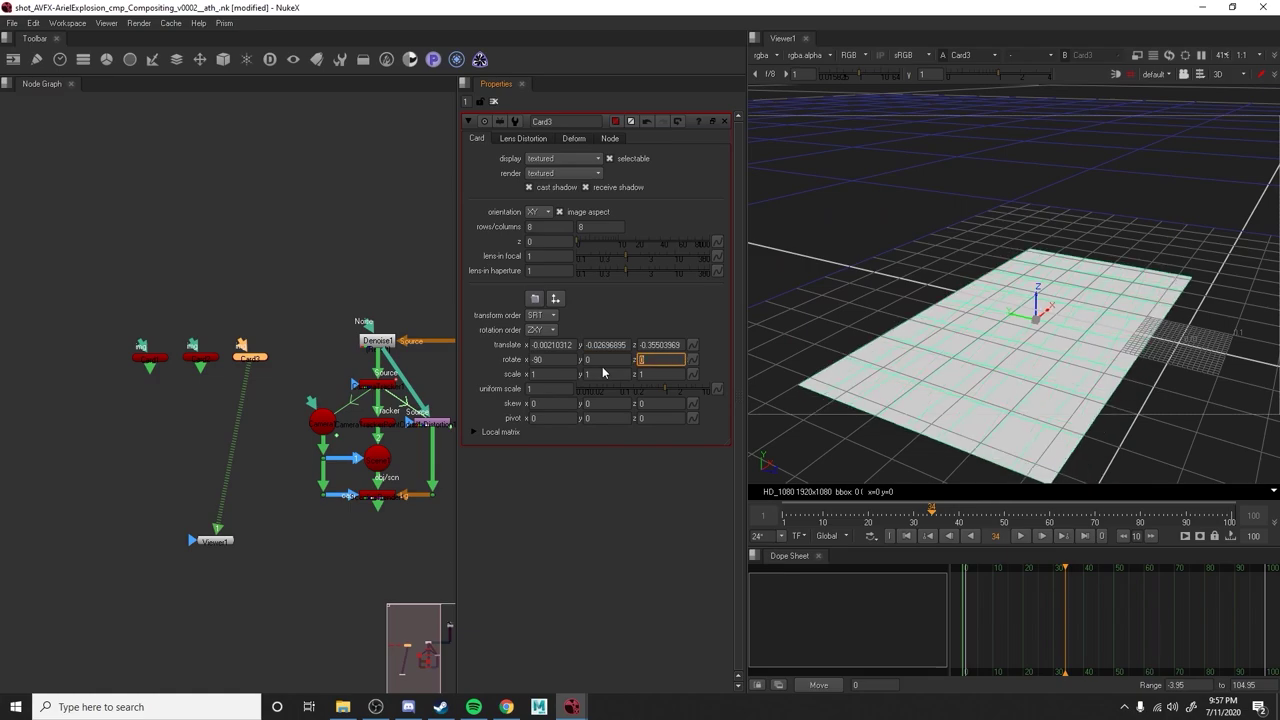
Set Card1's rotation to -90, 0, 0 to lay it flat on the floor.
click(199, 362)
double_click(199, 358)
double_click(152, 358)
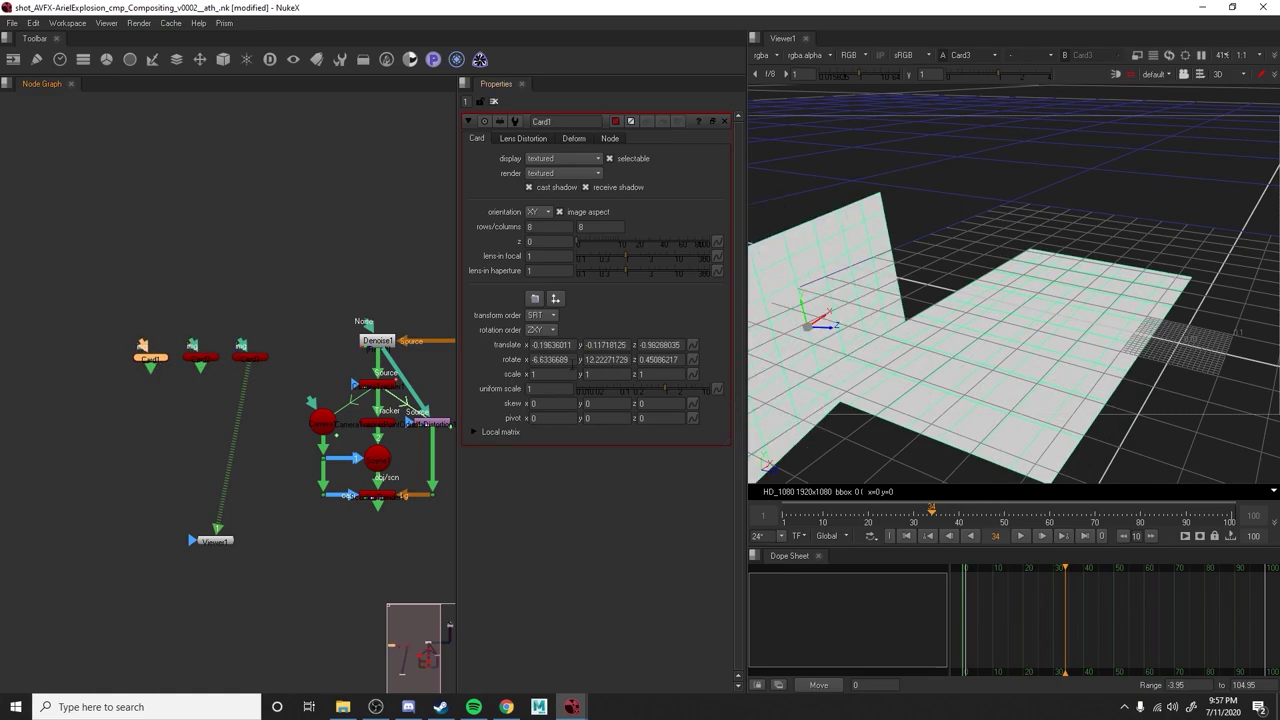
drag(574, 359, 427, 340)
text(-90)
key(Tab)
text(0)
key(Tab)
text(0)
key(Tab)
Set Card2's rotation to -90 in X and 0 in Y and Z, matching the other cards.
double_click(243, 358)
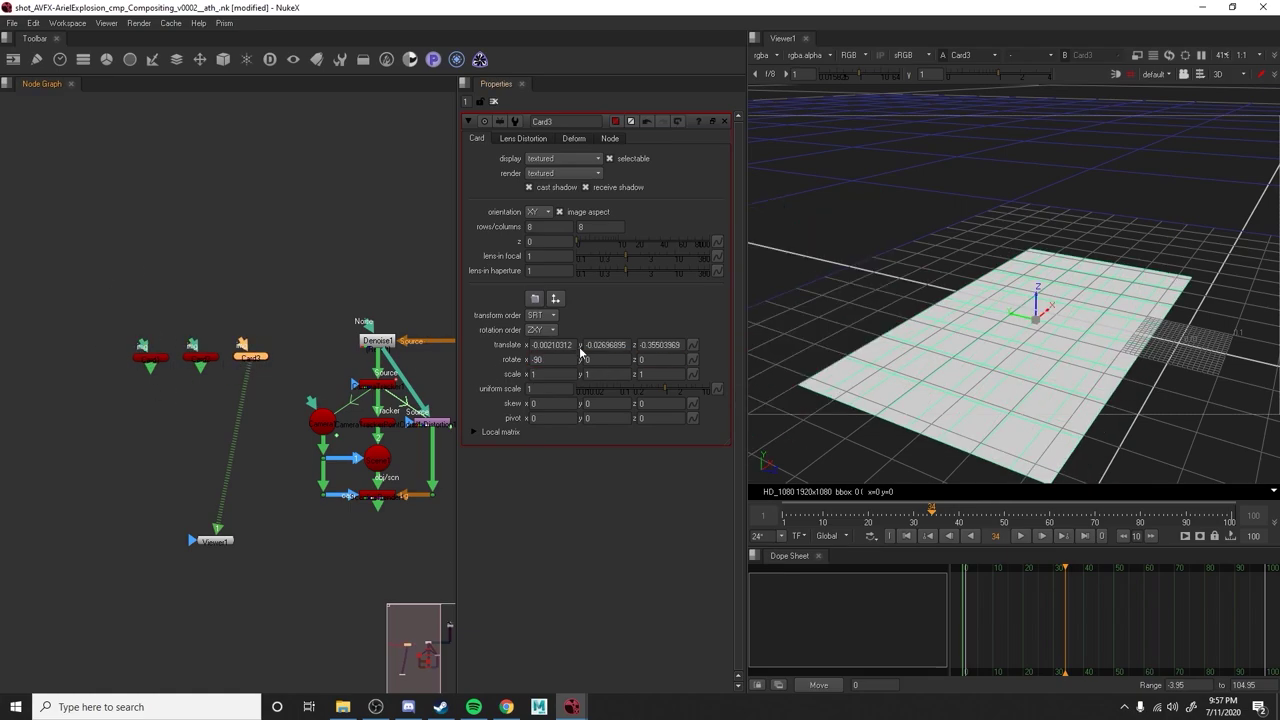
double_click(197, 357)
click(545, 359)
text(-90)
key(Tab)
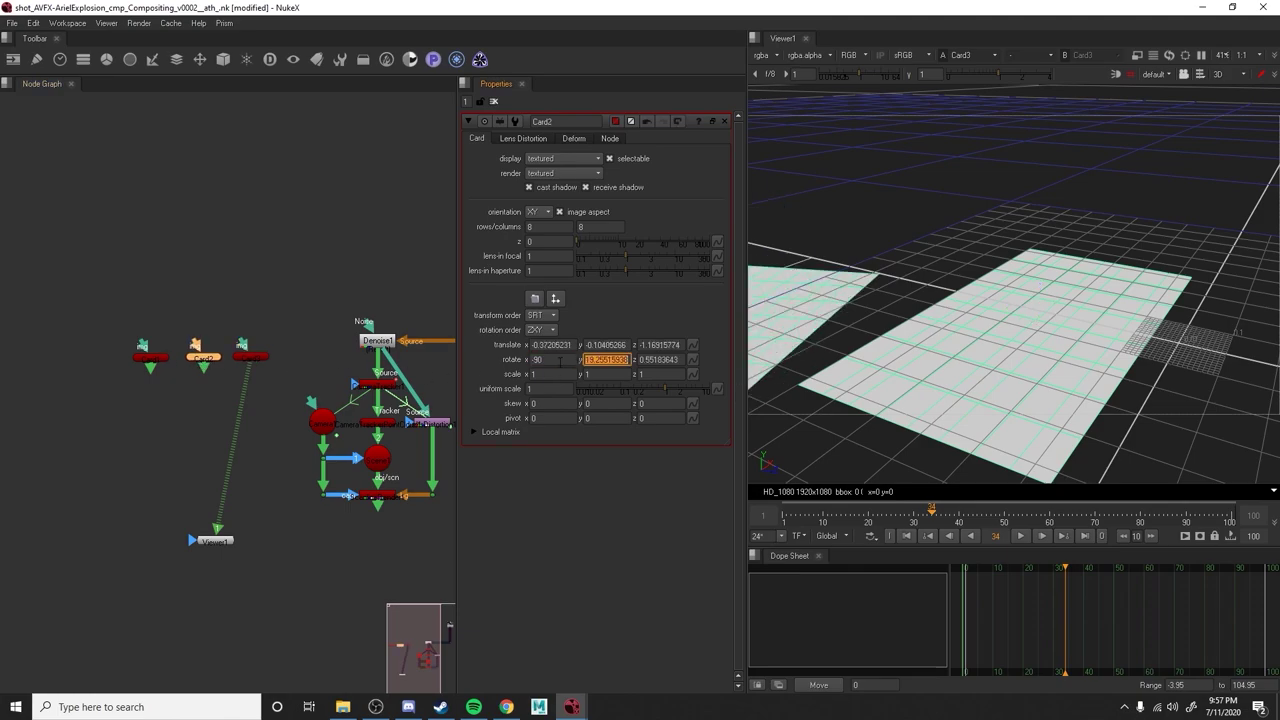
text(0)
key(Tab)
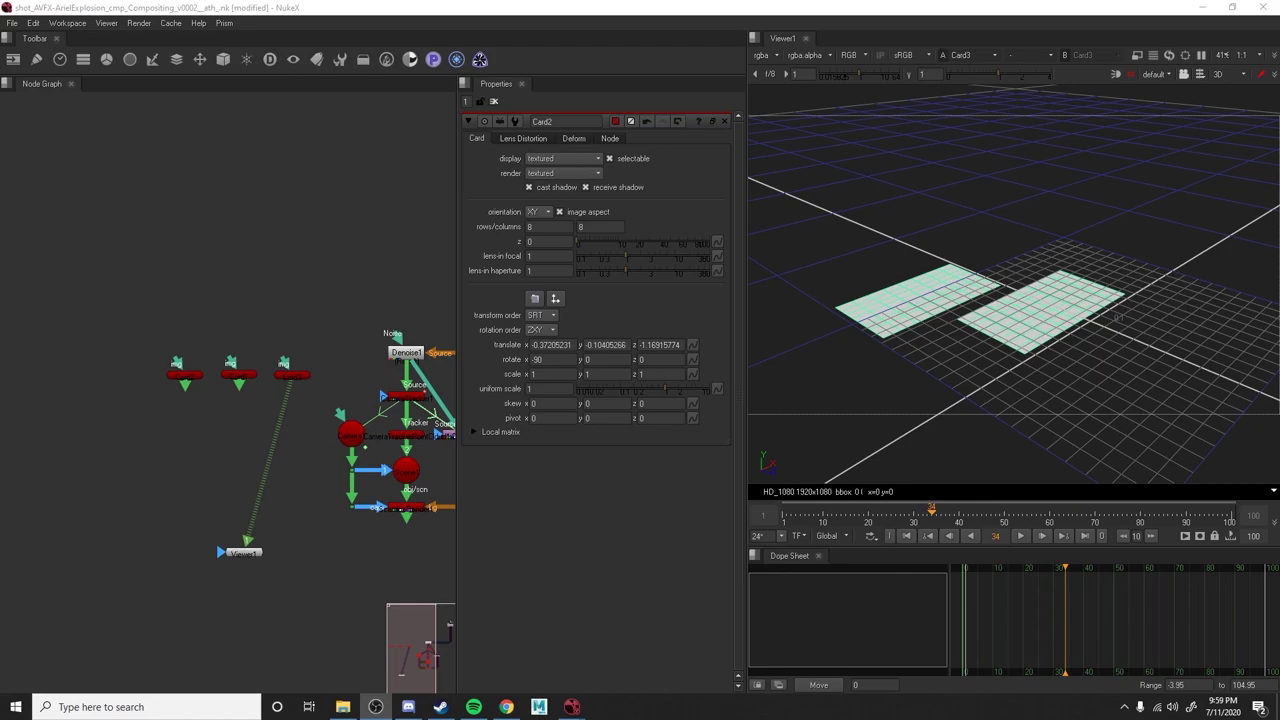
Position the Pistol Concrete Entry 2.png Read node above the three cards and connect each card's image input to it.
middle_drag(229, 297, 237, 302)
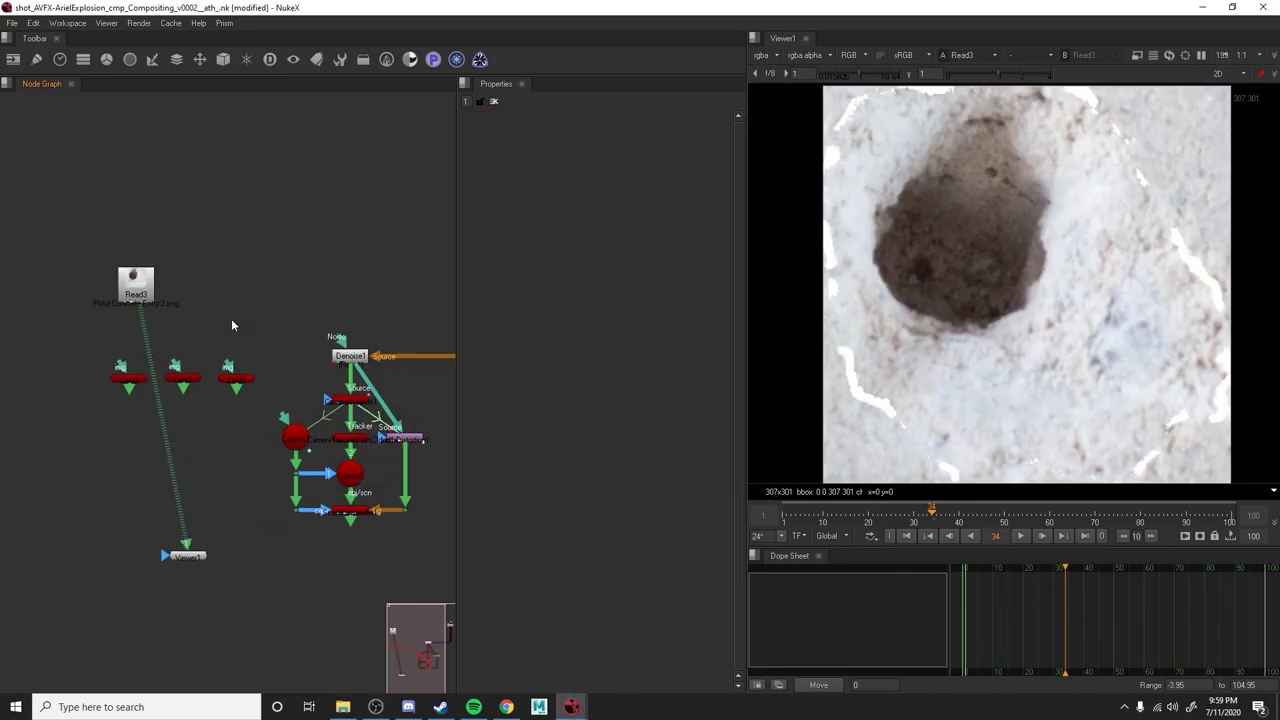
click(150, 288)
drag(150, 288, 156, 252)
double_click(158, 290)
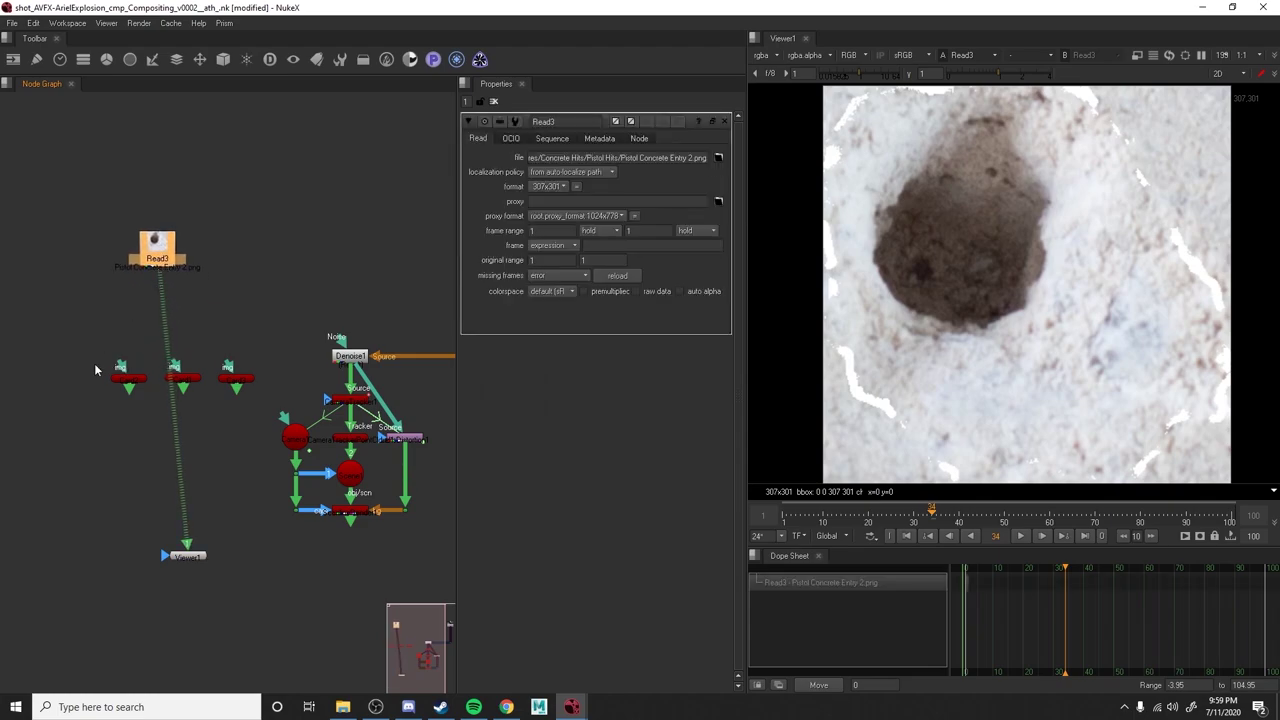
drag(118, 372, 158, 258)
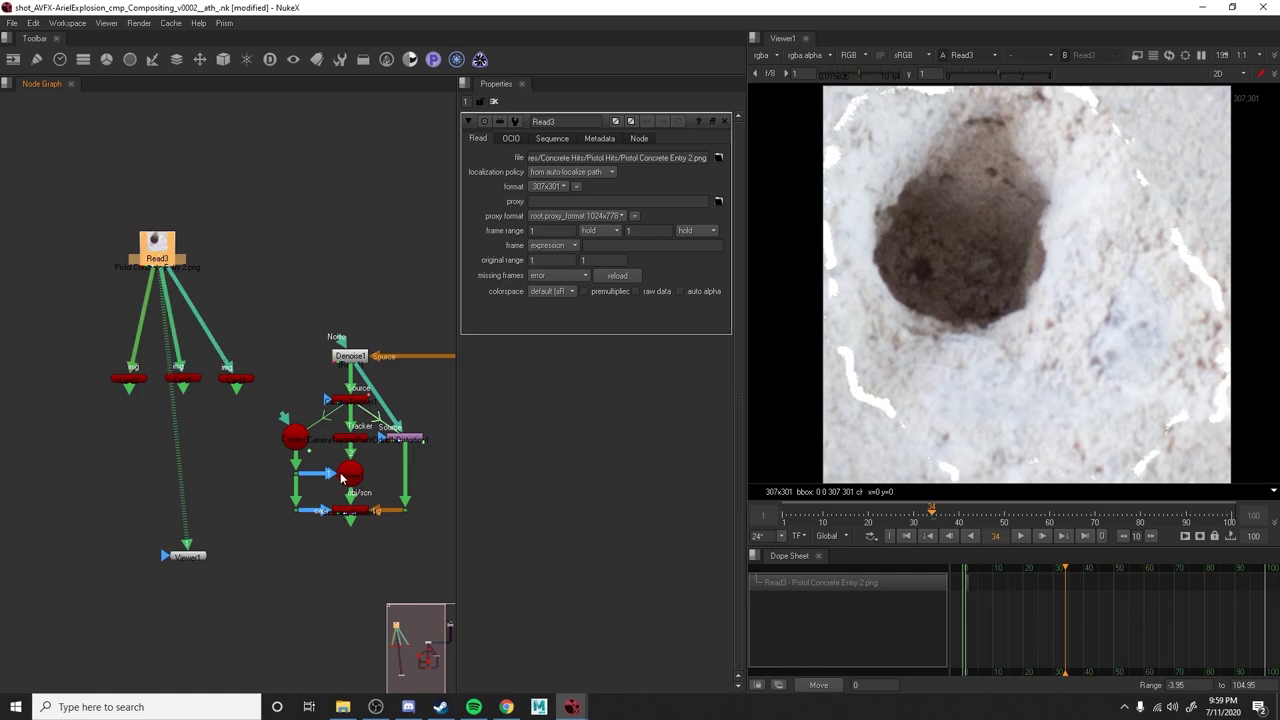
Connect all three card nodes to the Scene1 node.
click(349, 480)
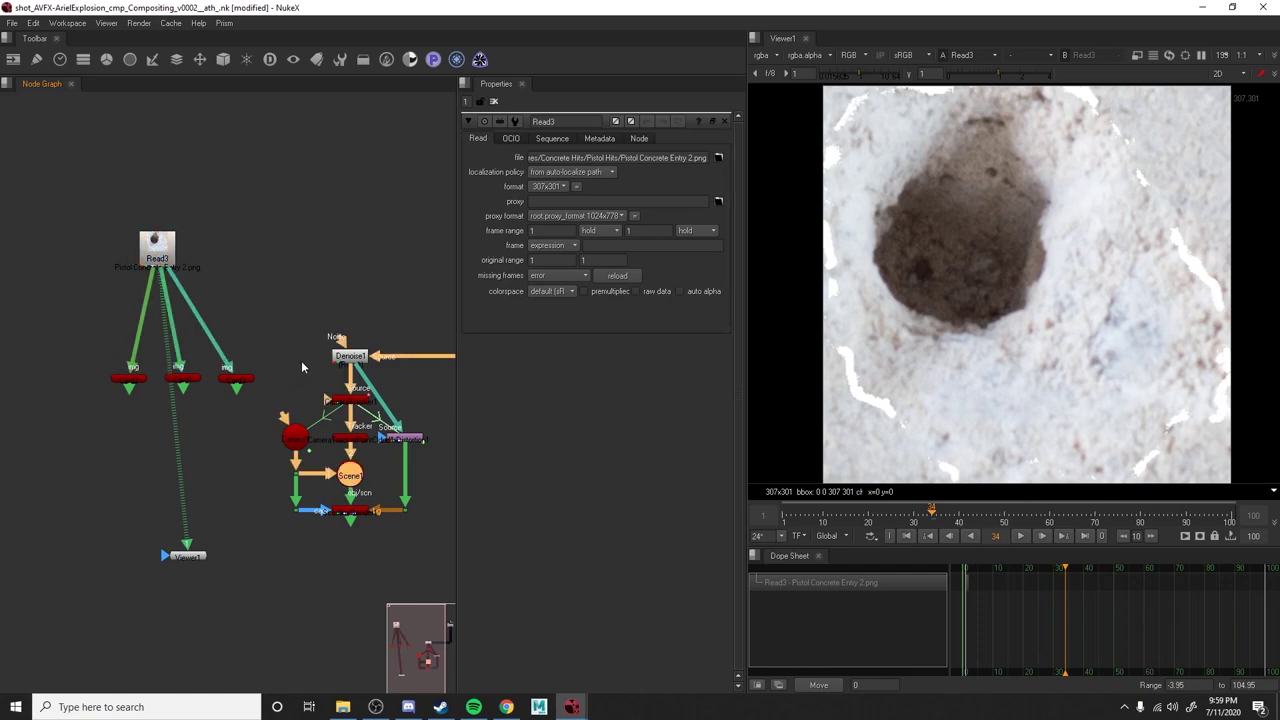
shift+drag(301, 367, 63, 420)
key(y)
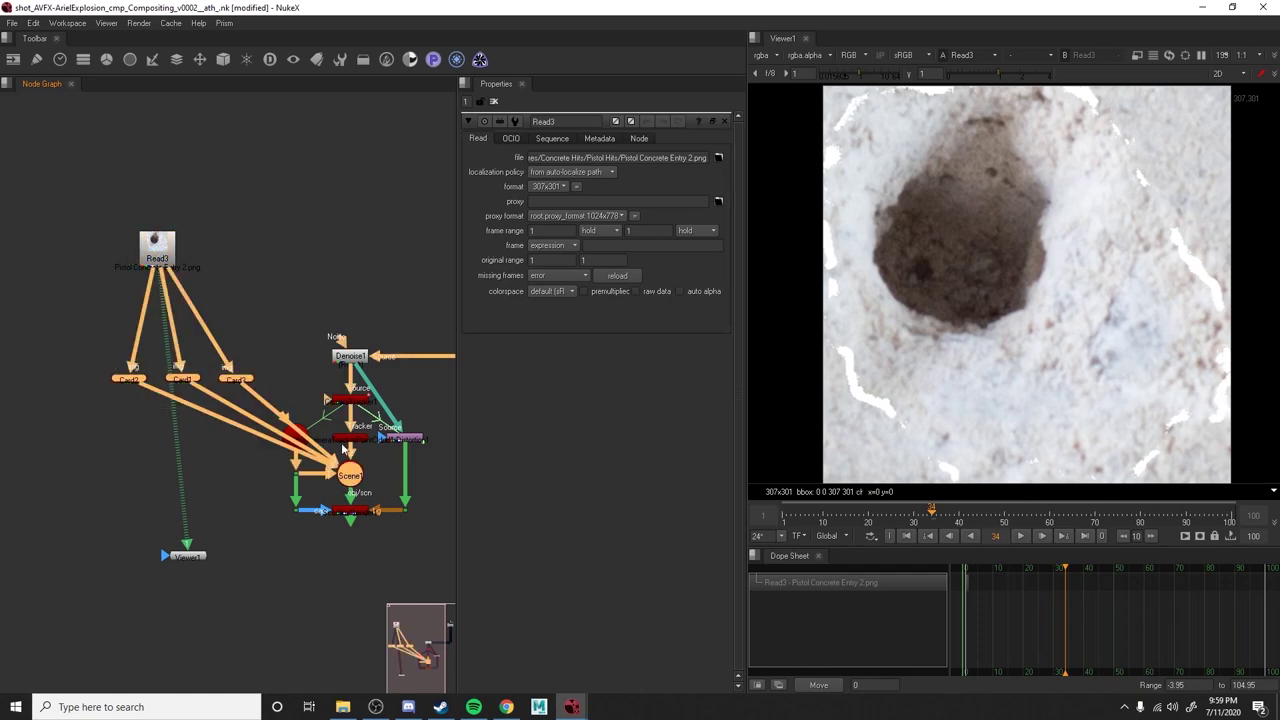
click(272, 392)
drag(80, 204, 245, 420)
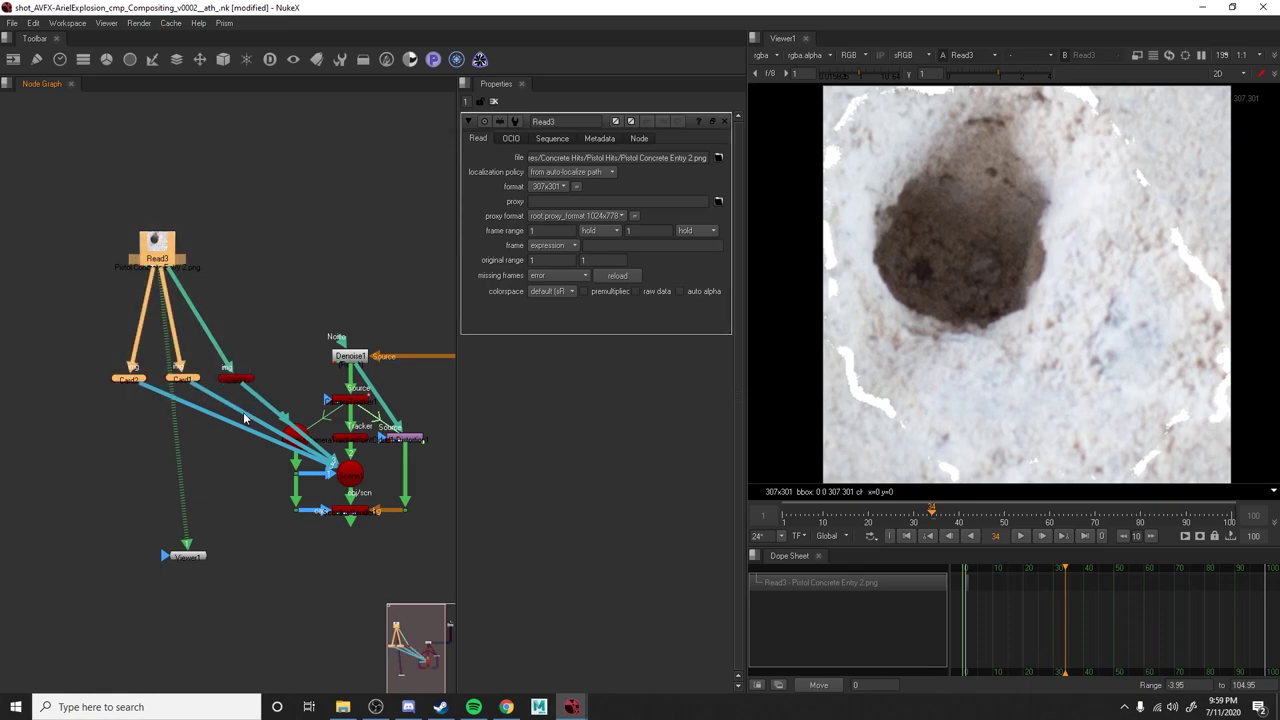
shift+click(242, 381)
scroll(261, 336, down, 1)
middle_drag(261, 336, 330, 269)
click(281, 370)
scroll(260, 343, down, 1)
middle_drag(260, 343, 219, 354)
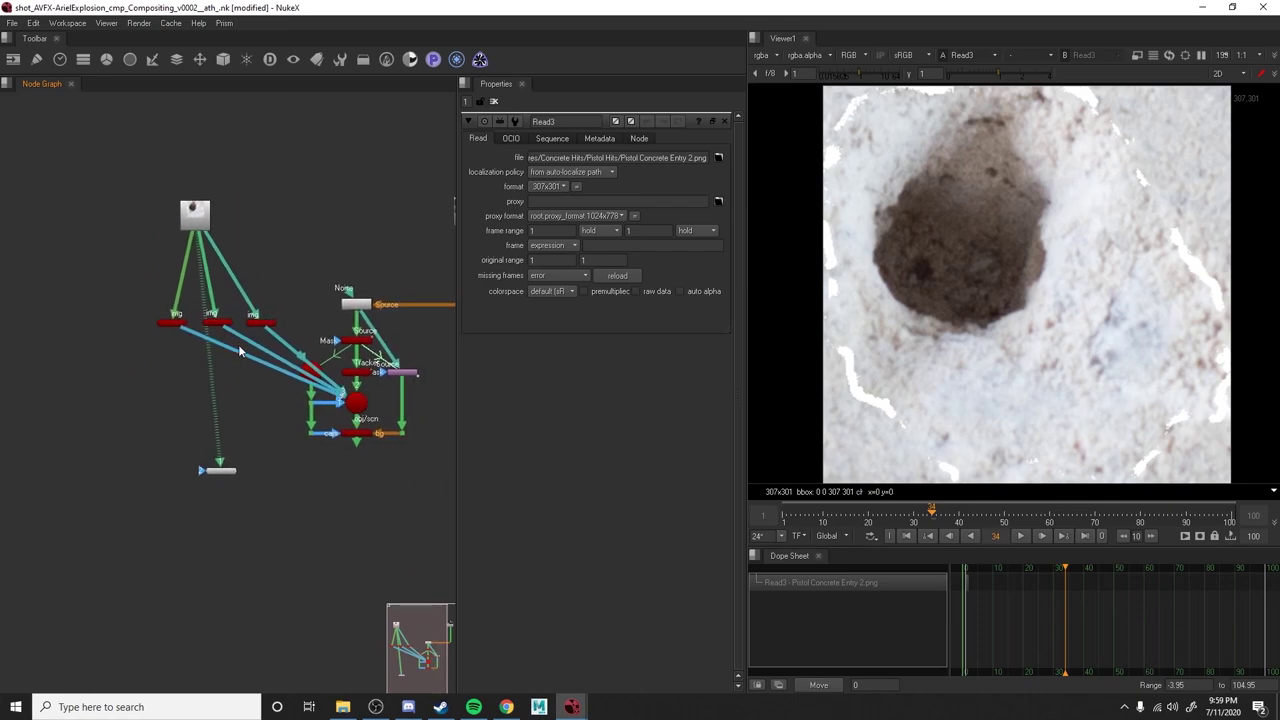
scroll(266, 352, down, 3)
scroll(213, 367, up, 2)
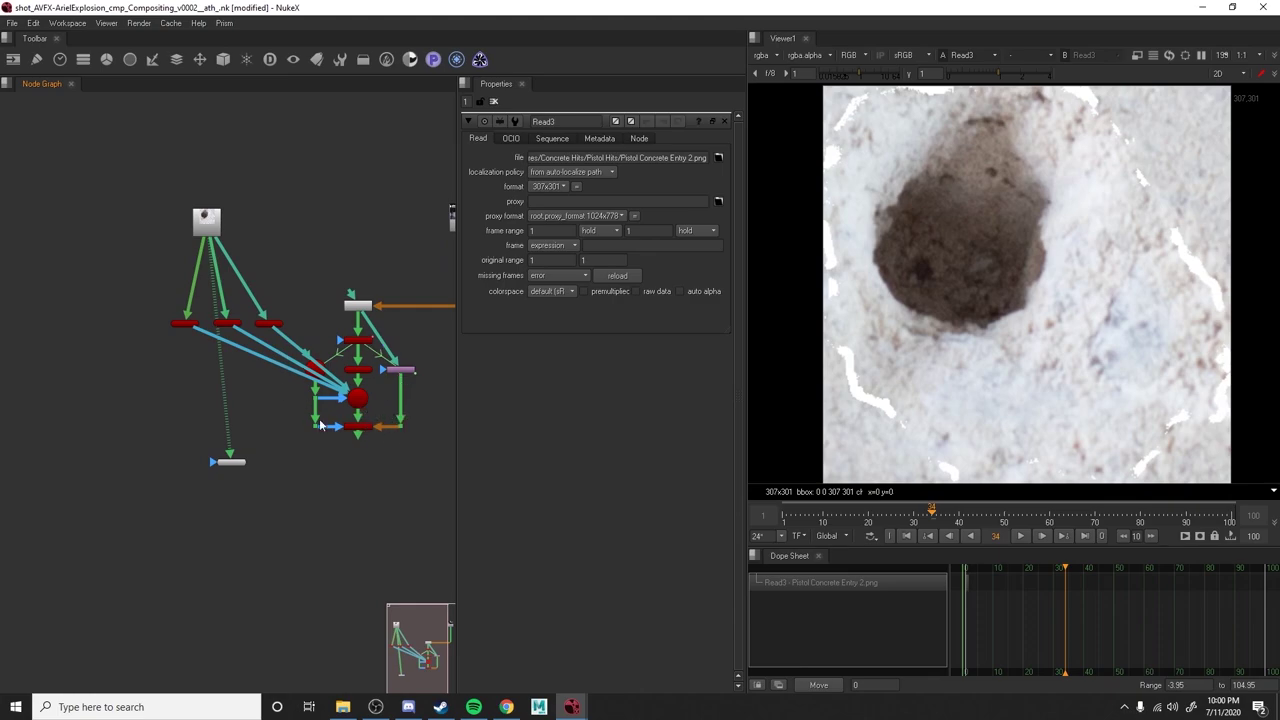
middle_drag(343, 366, 308, 369)
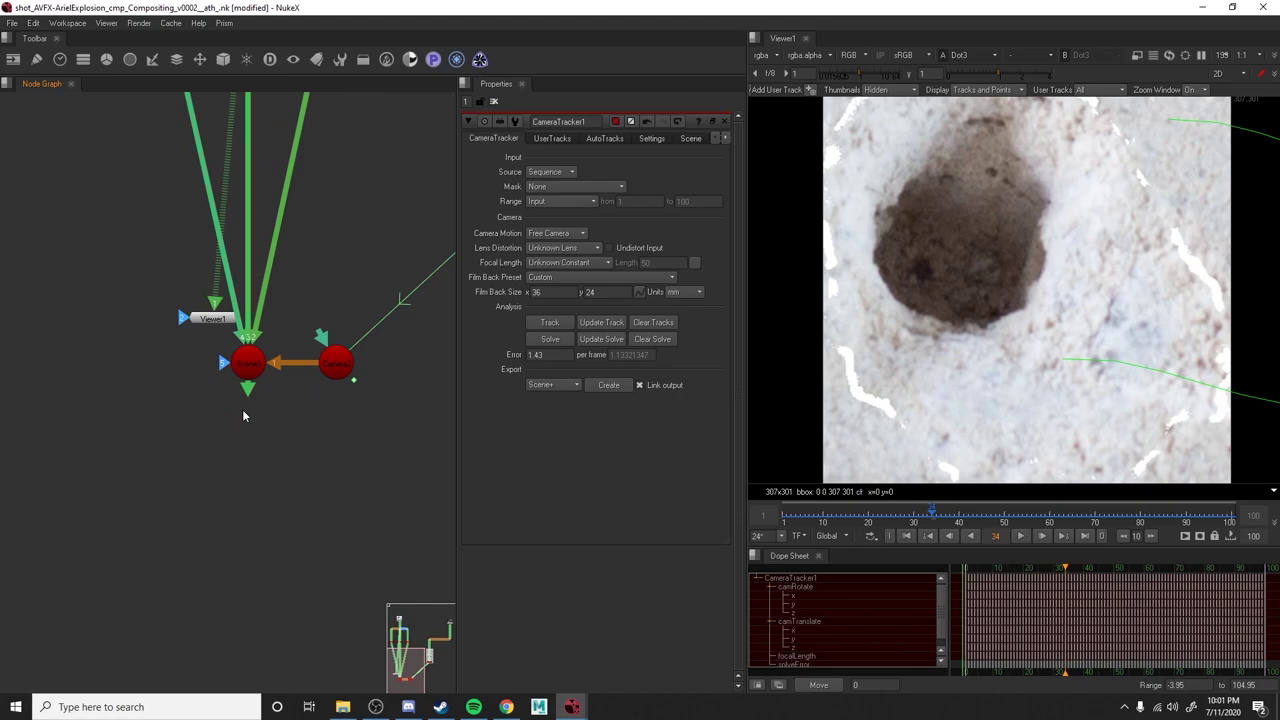
key(Tab)
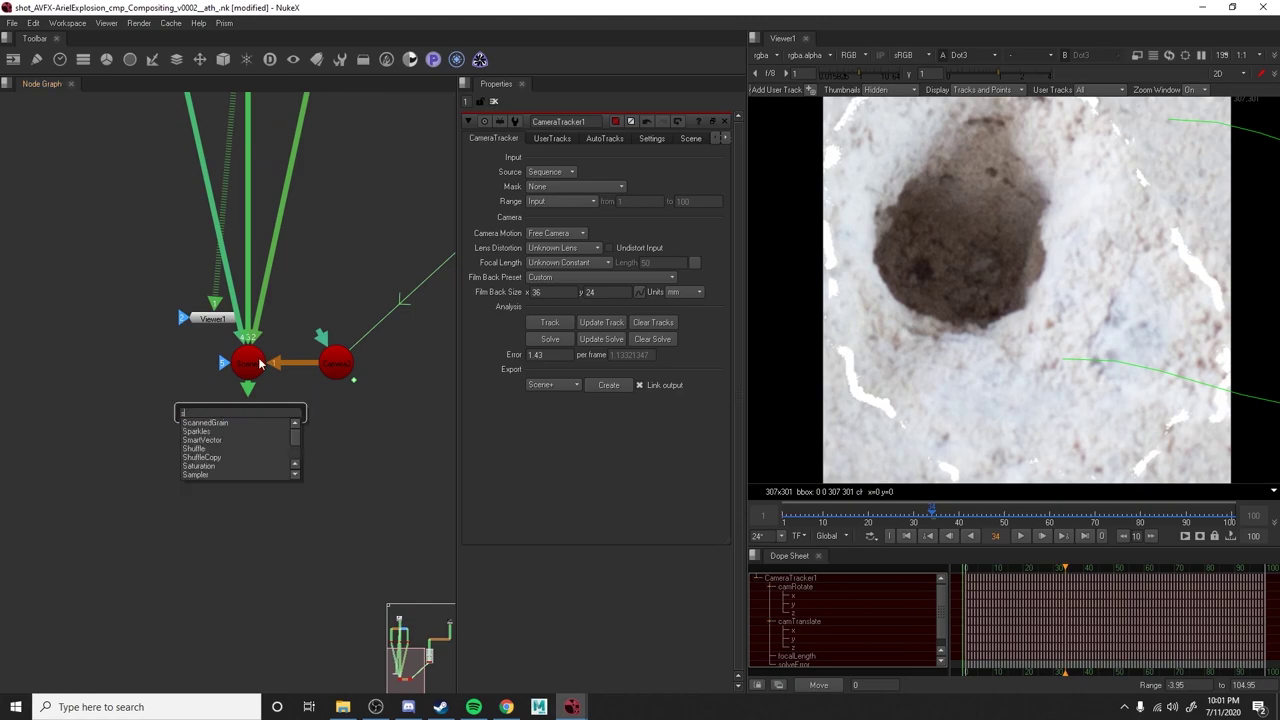
text(scene)
key(Return)
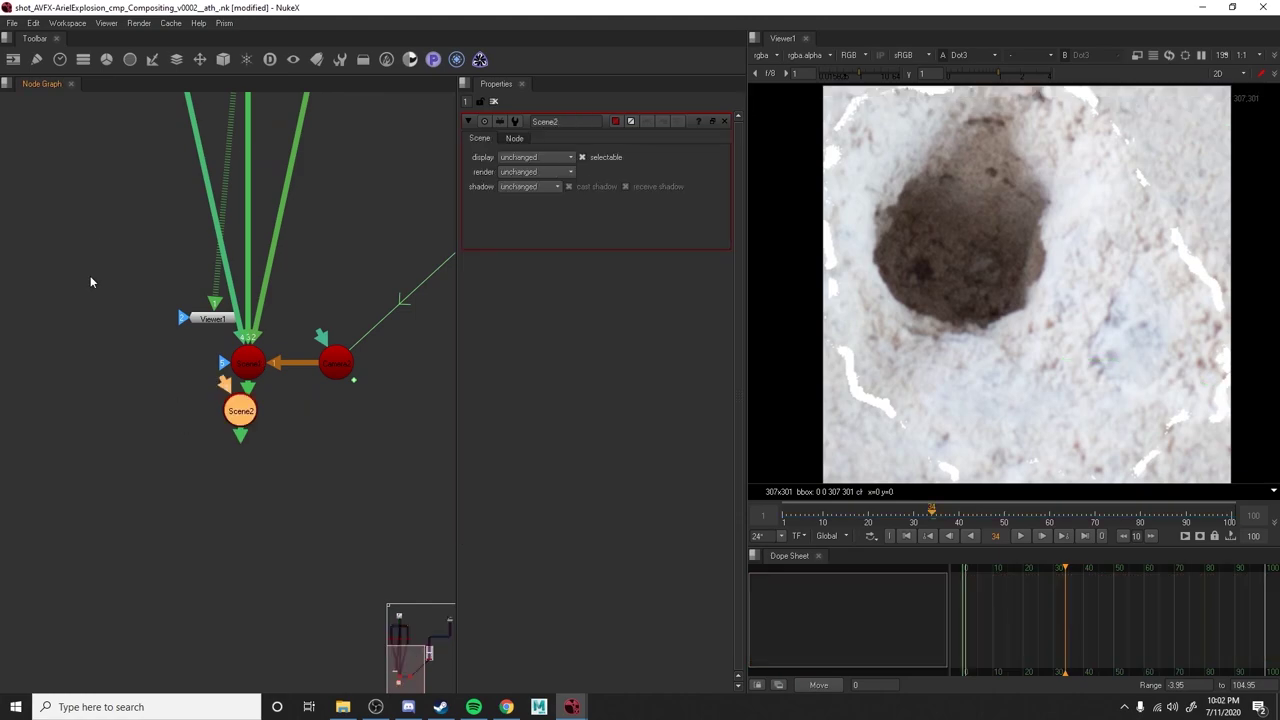
key(Delete)
Export a Camera with linked output from CameraTracker1 and delete the extra camera node again.
scroll(280, 306, down, 1)
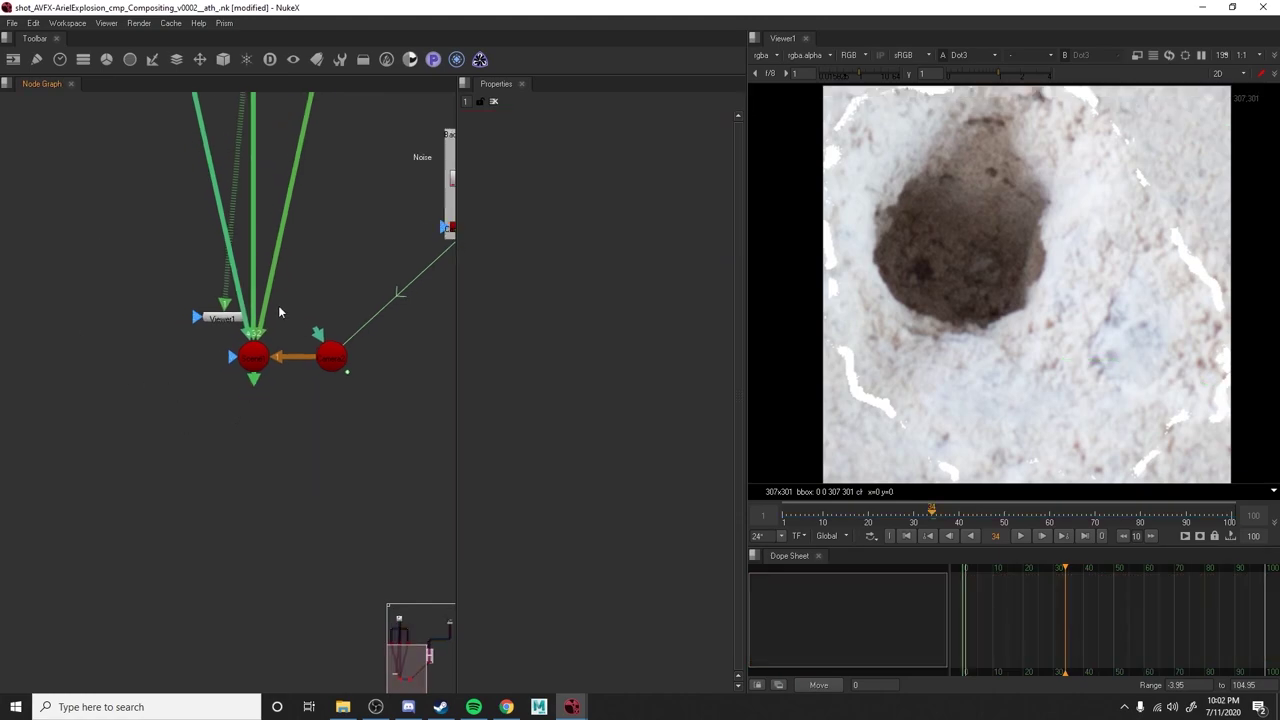
middle_drag(306, 162, 249, 283)
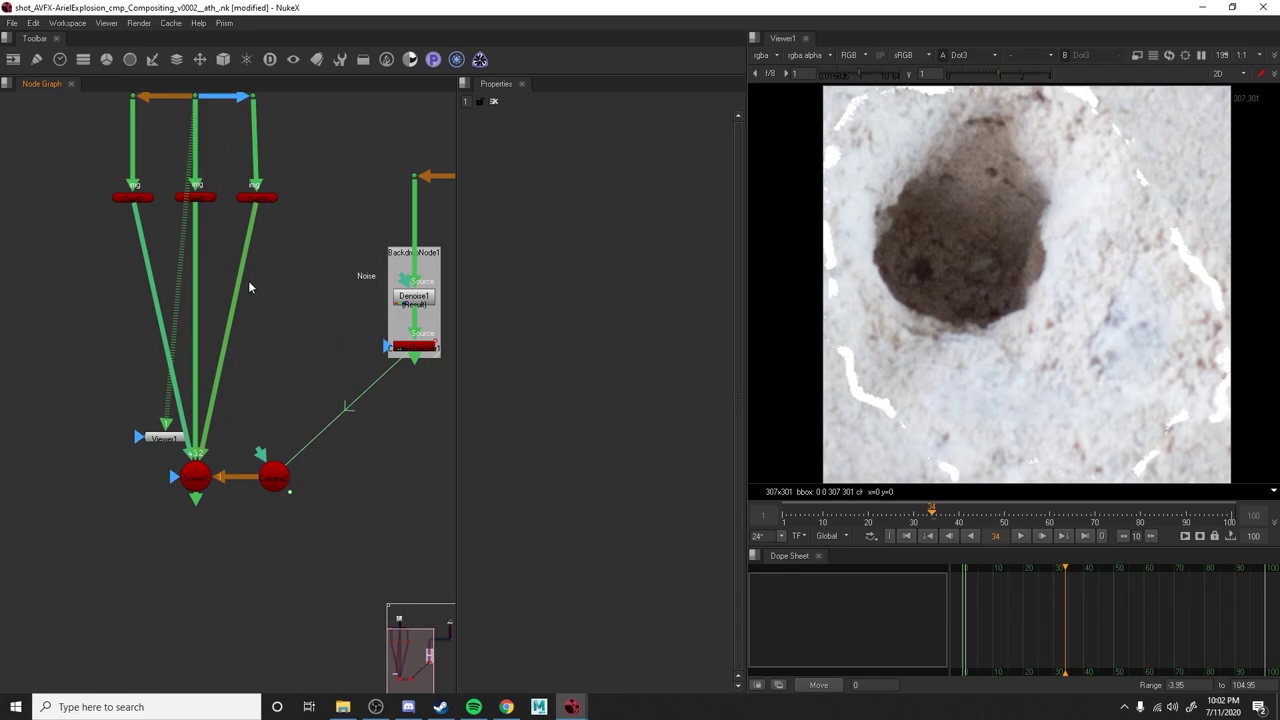
middle_drag(305, 487, 248, 433)
double_click(367, 295)
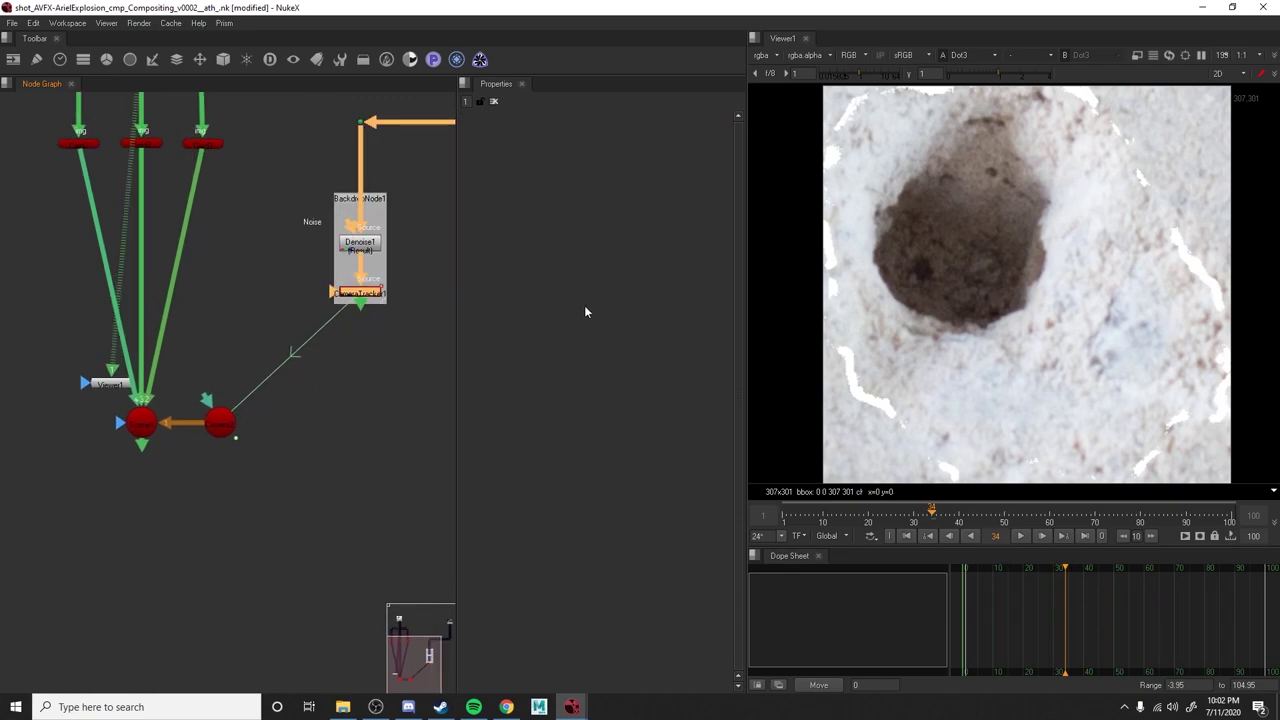
click(545, 385)
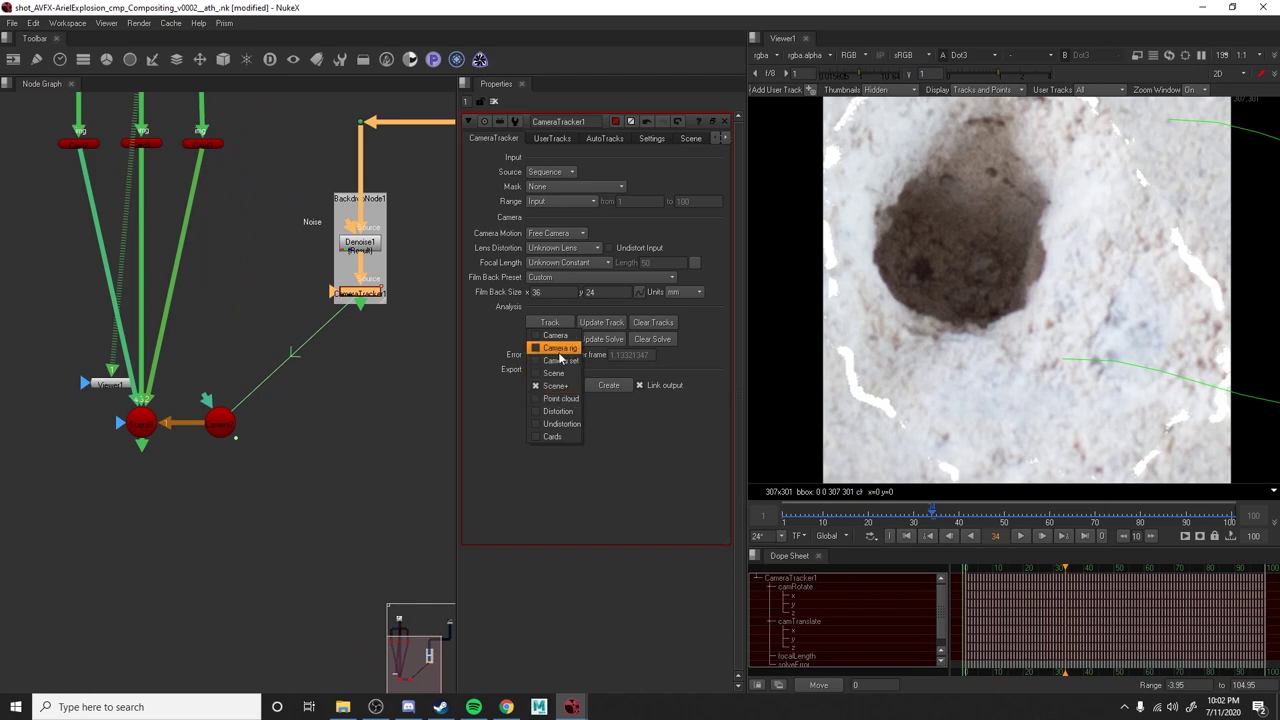
click(551, 336)
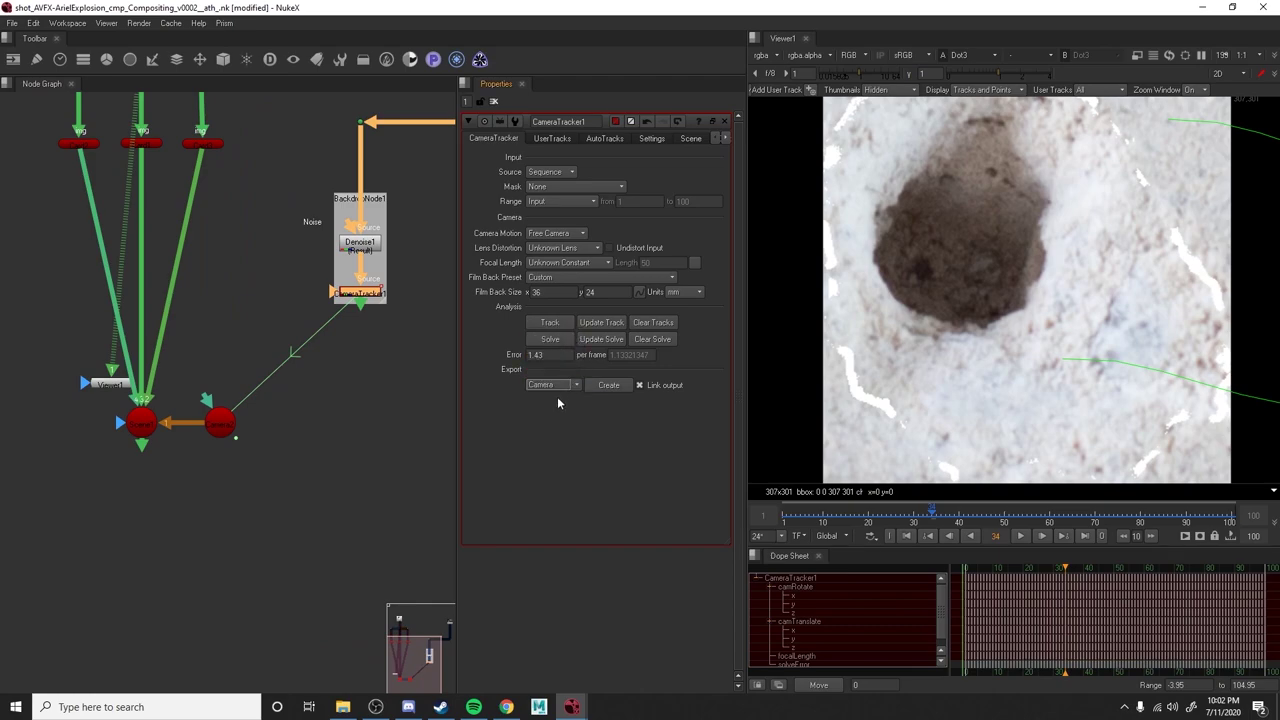
click(609, 386)
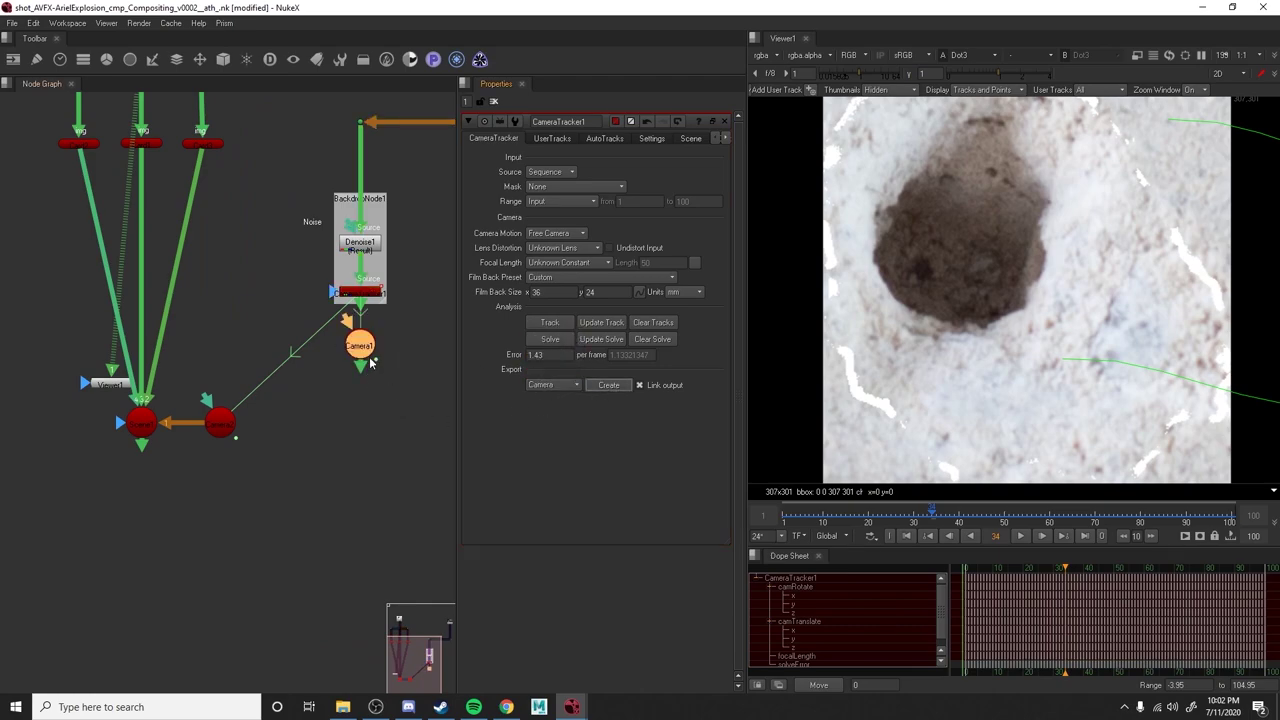
drag(357, 338, 265, 450)
key(Delete)
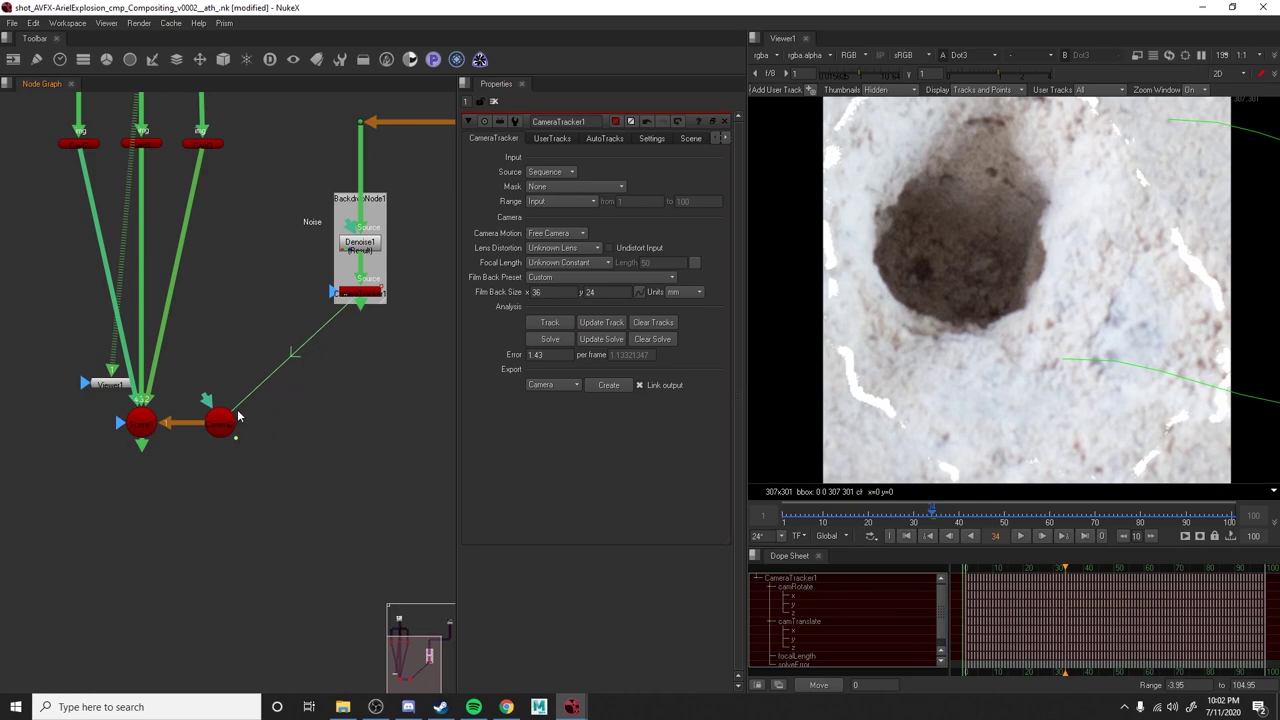
Add a ScanlineRender node below the scene and camera nodes.
double_click(232, 428)
middle_drag(172, 436, 285, 420)
click(292, 406)
key(Tab)
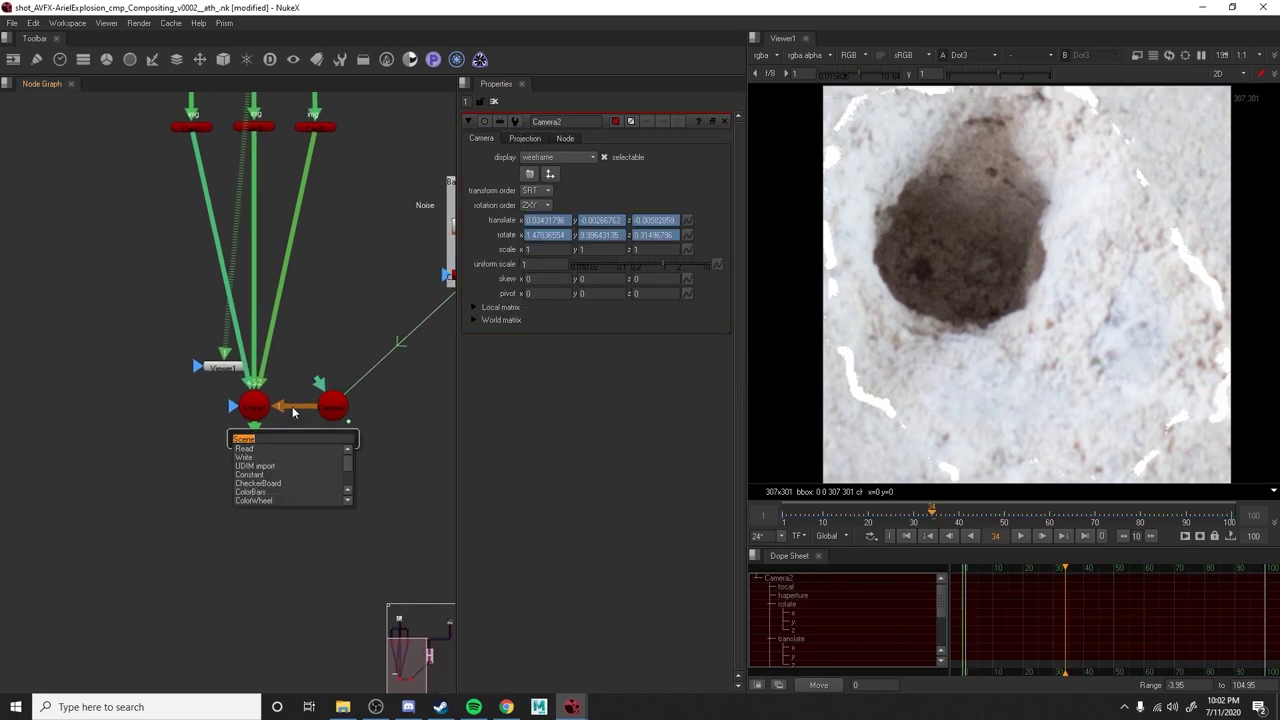
text(scane)
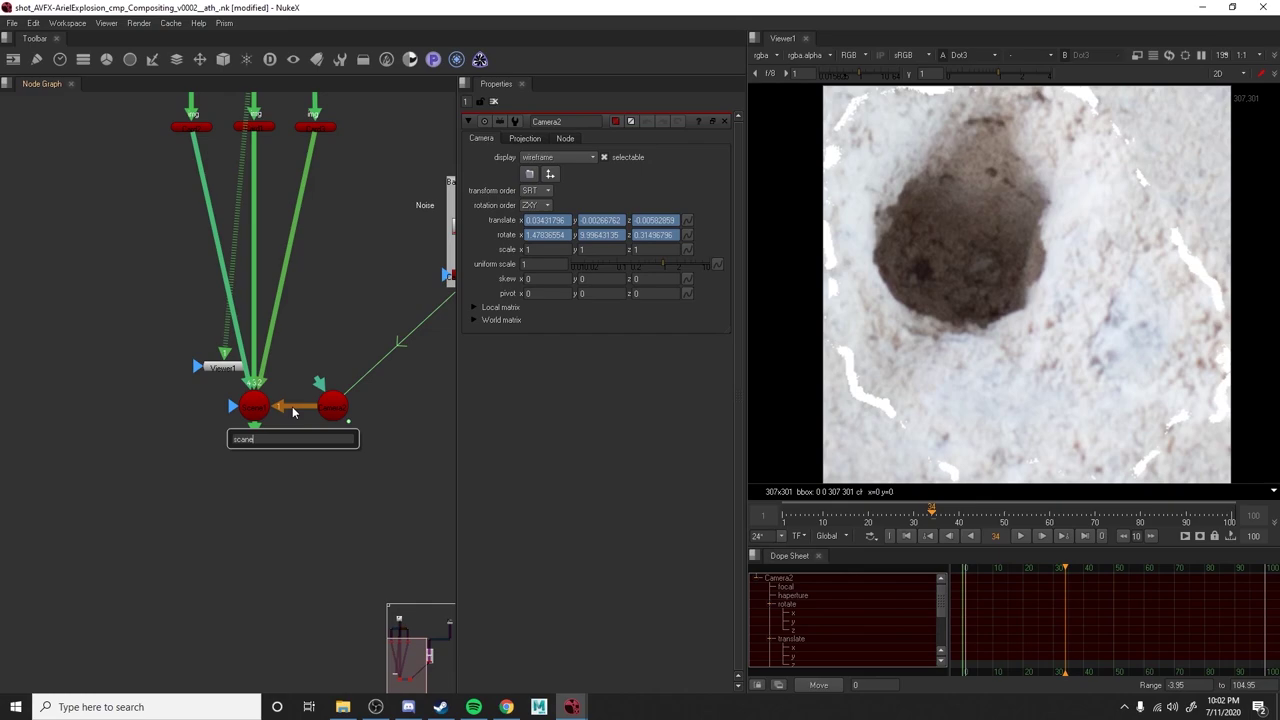
key(BackSpace)
key(Down)
key(Down)
key(Return)
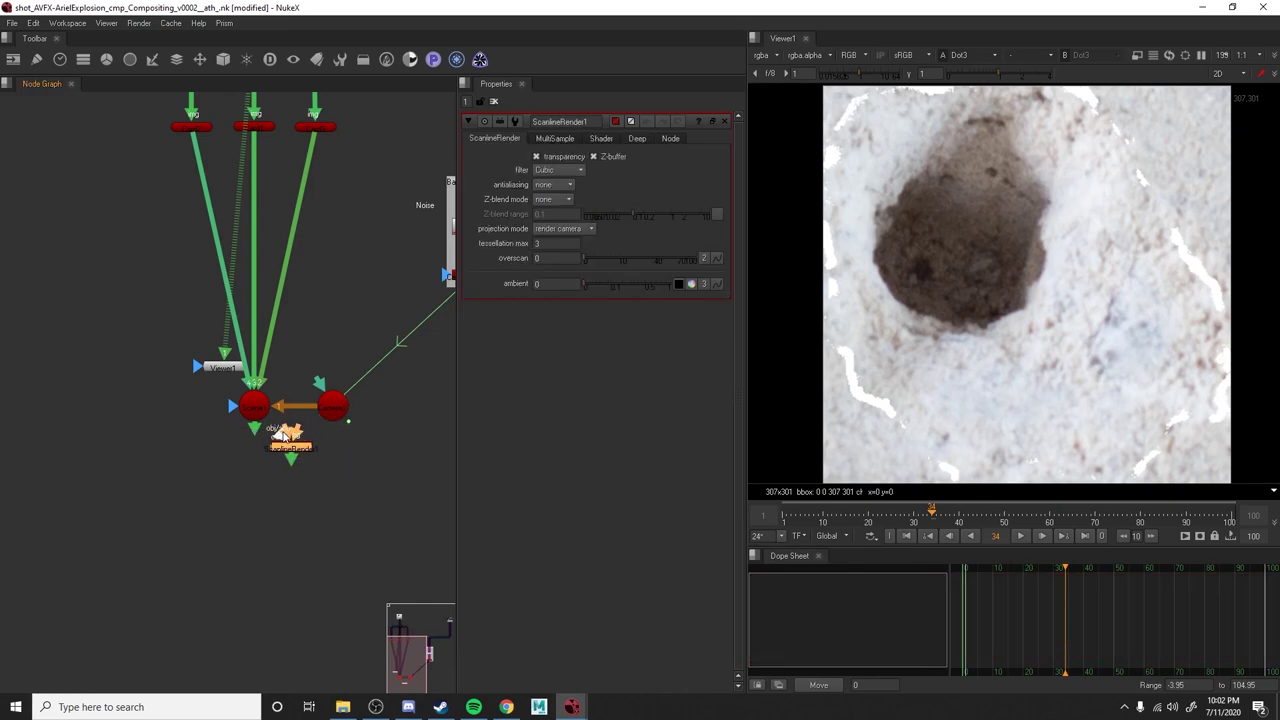
Connect the ScanlineRender to the scene and camera, place it under the scene, and route the camera connection through an aligned Dot.
drag(283, 433, 254, 413)
drag(244, 510, 267, 517)
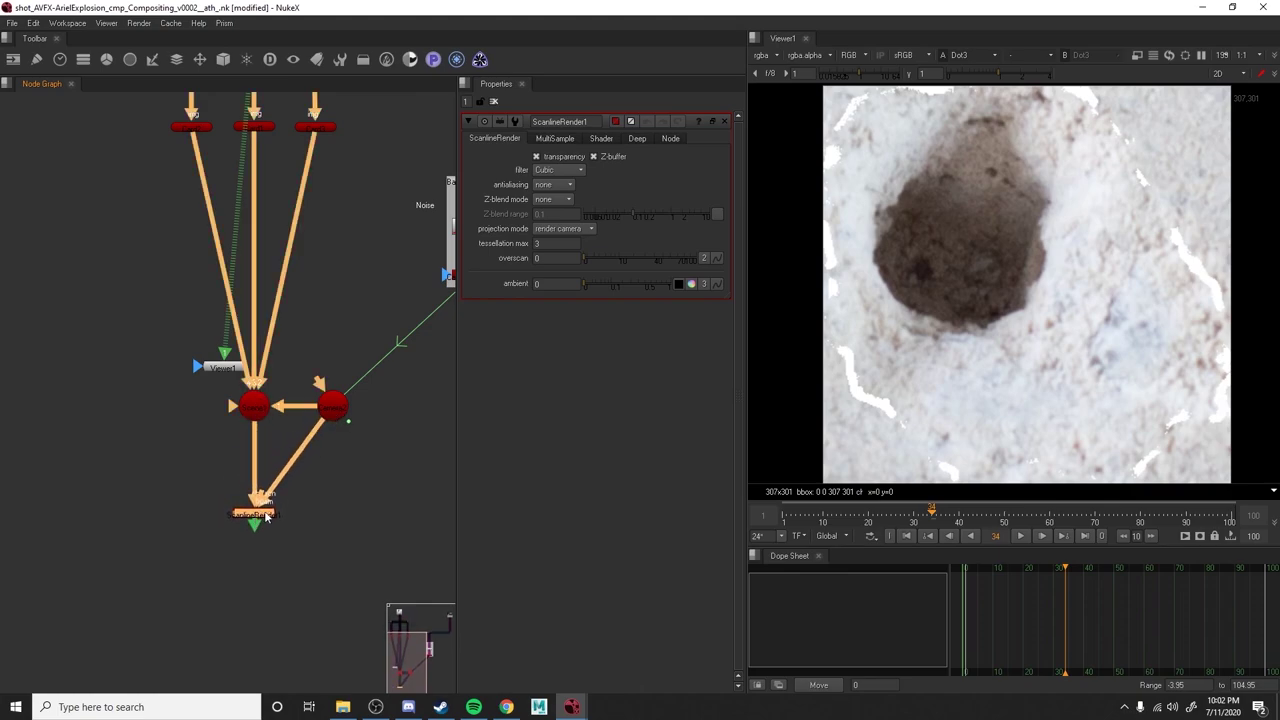
ctrl+drag(293, 467, 323, 516)
drag(341, 518, 334, 517)
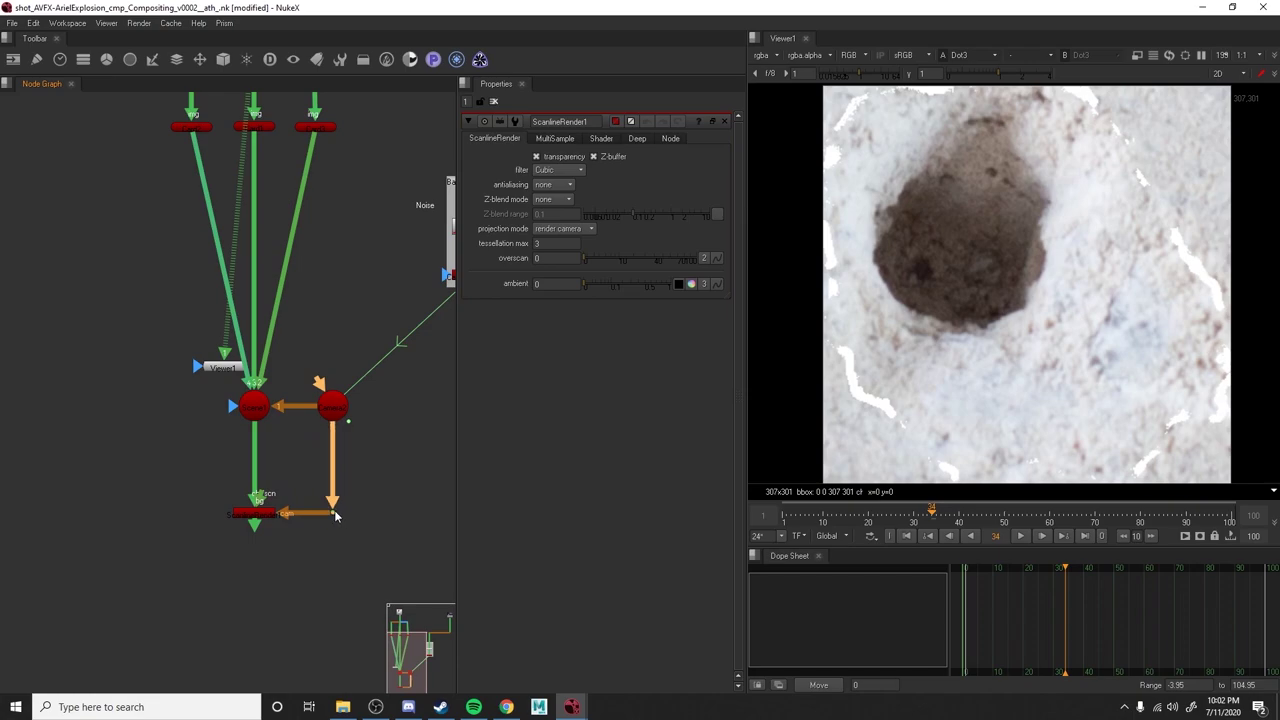
View the ScanlineRender output and inspect the textured cards and camera in 3D.
click(256, 520)
key(1)
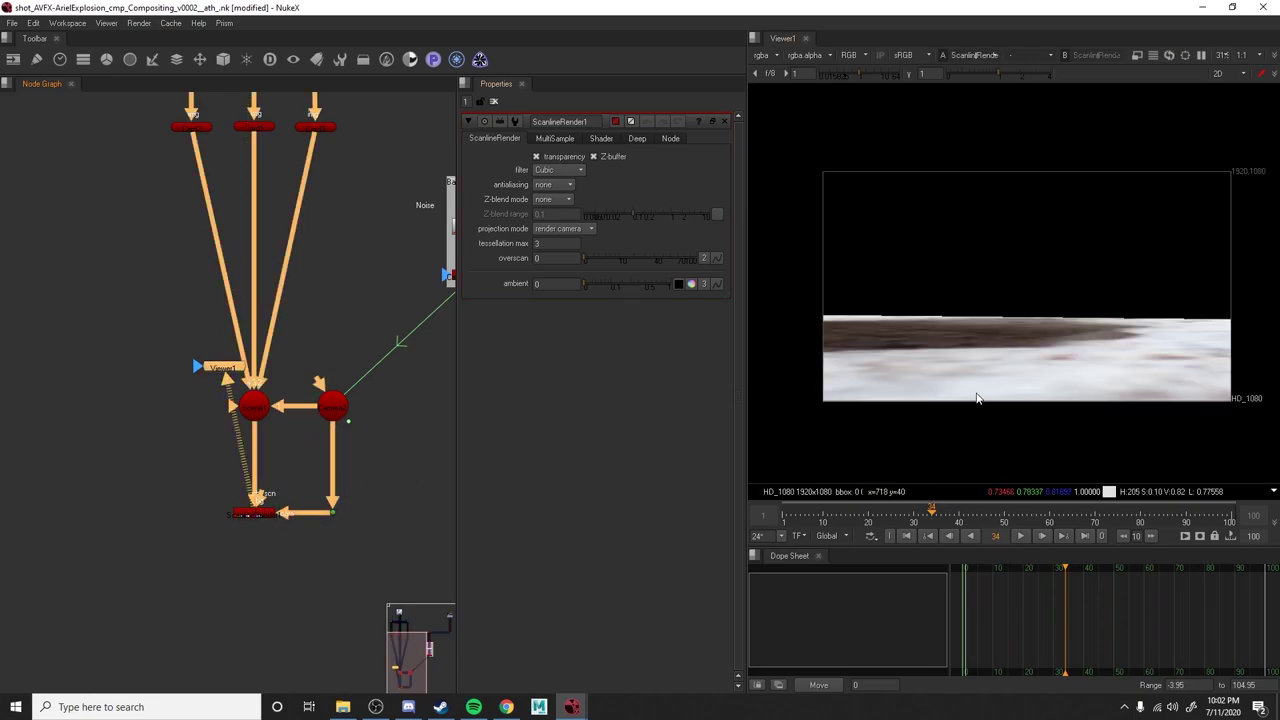
key(Tab)
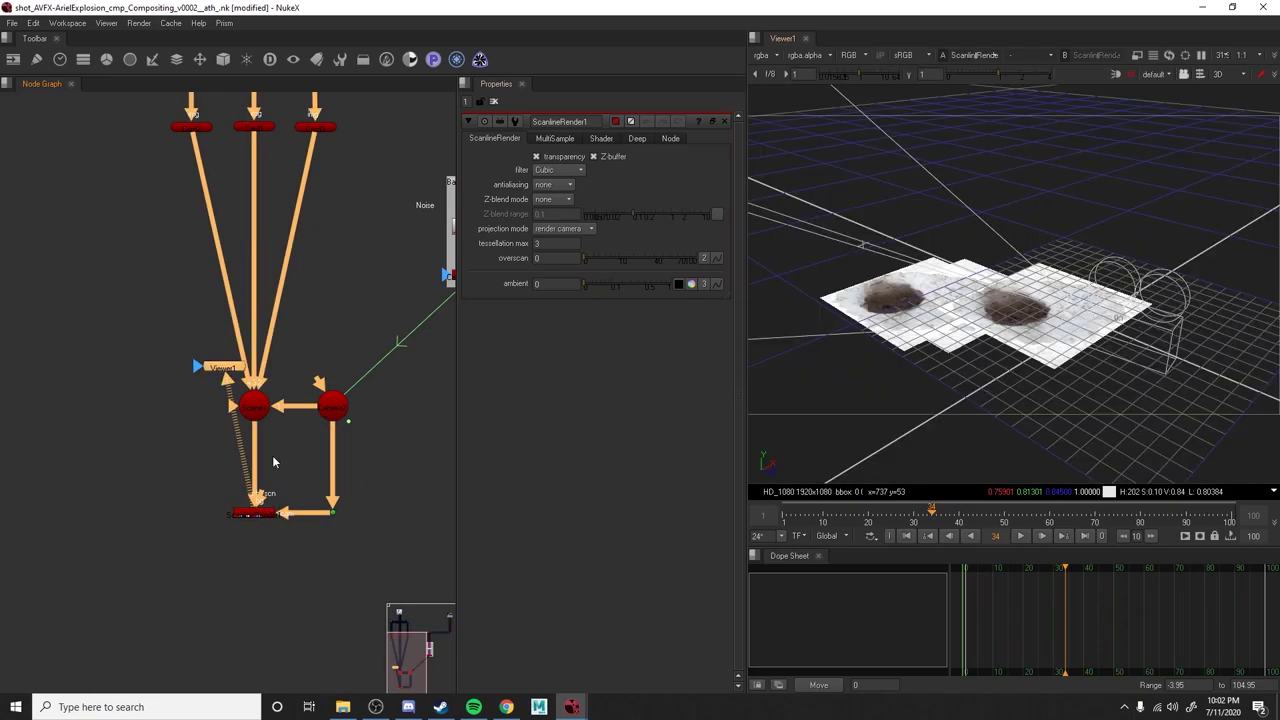
scroll(272, 455, up, 1)
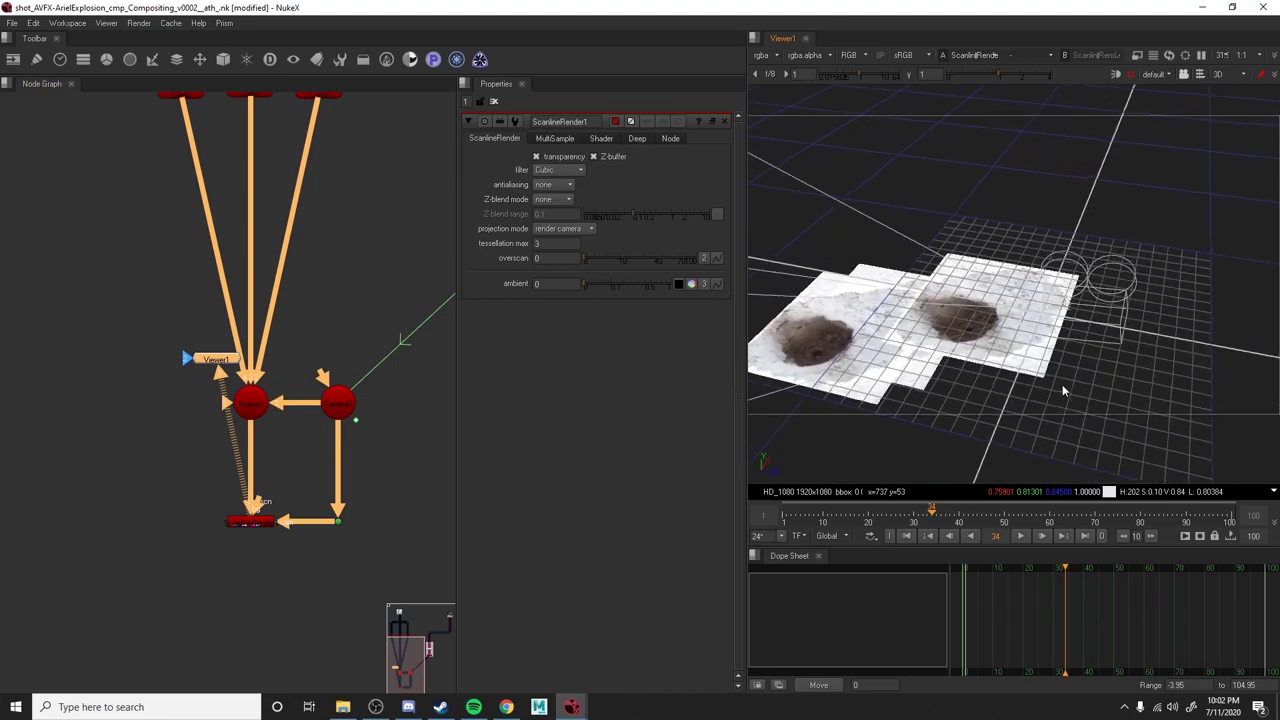
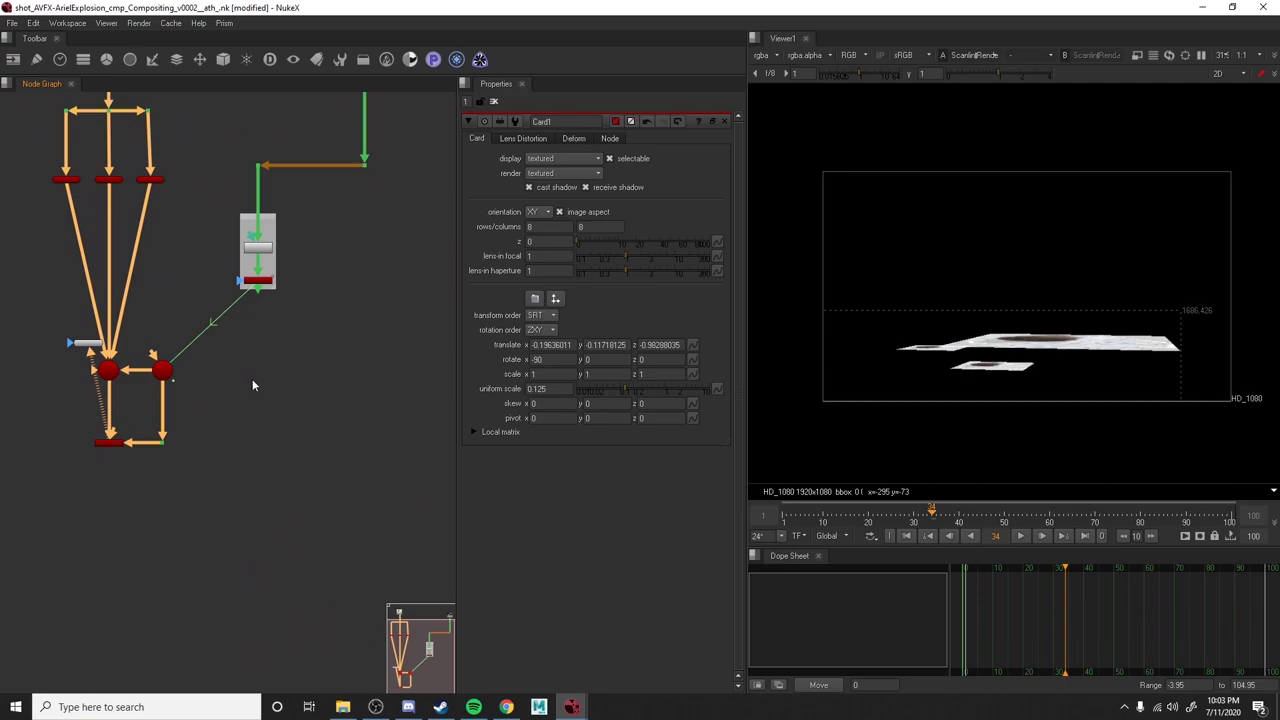
Add a Merge node that places the ScanlineRender output over the original footage, connecting B to the footage's Dot.
click(252, 379)
key(m)
drag(252, 379, 122, 447)
scroll(252, 412, down, 2)
middle_drag(251, 412, 189, 412)
drag(148, 463, 280, 220)
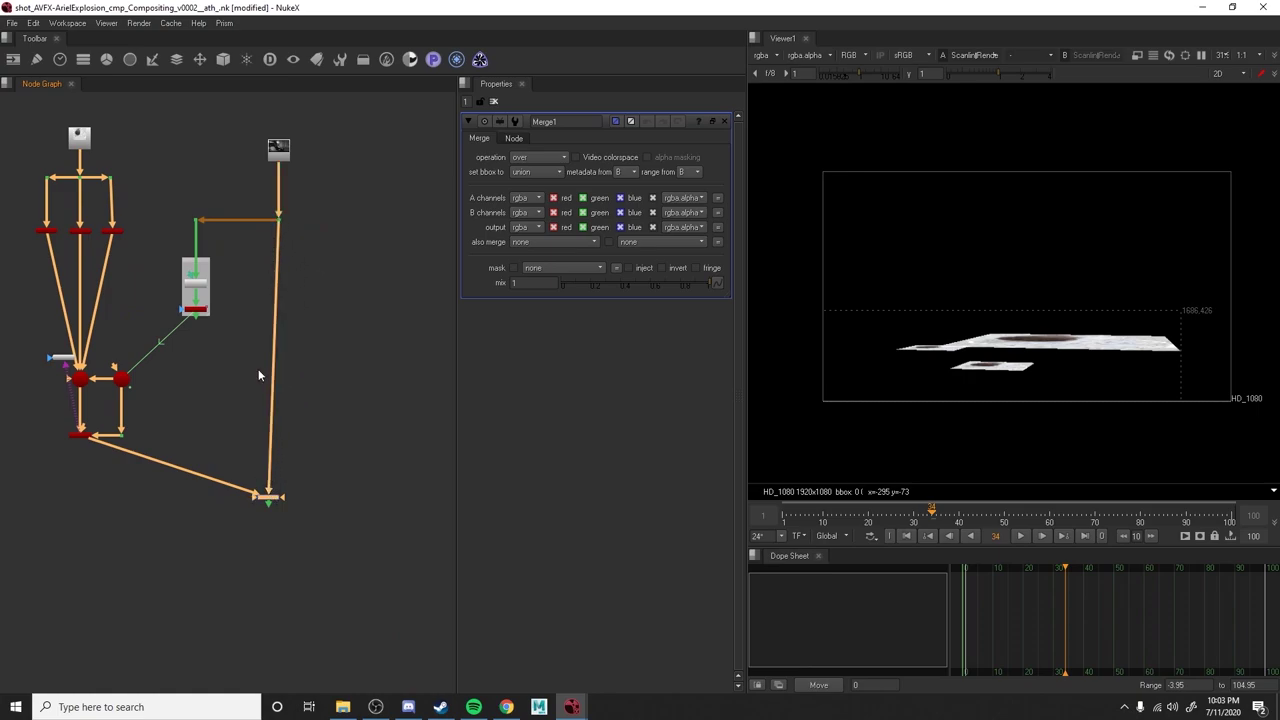
Align the Merge node beneath the footage and reduce Card3's uniform scale to 0.017.
drag(260, 498, 272, 498)
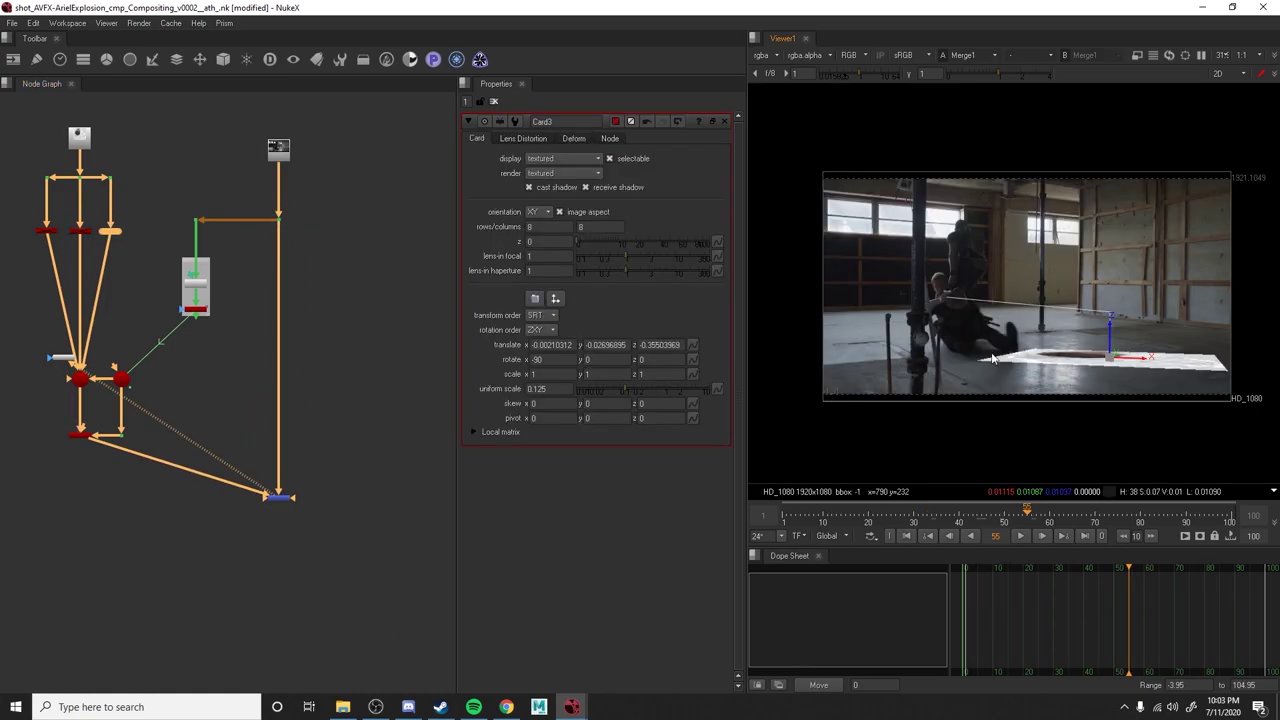
scroll(1113, 389, up, 8)
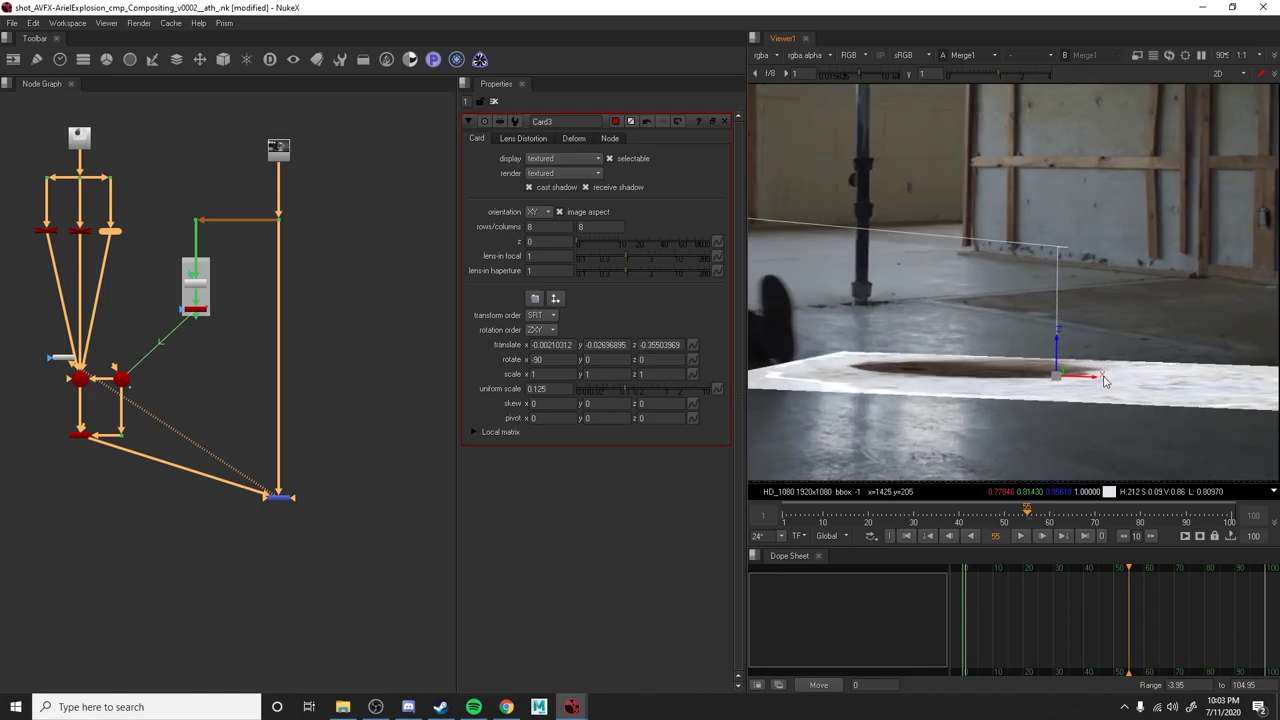
scroll(1057, 370, down, 1)
middle_drag(1057, 370, 1119, 349)
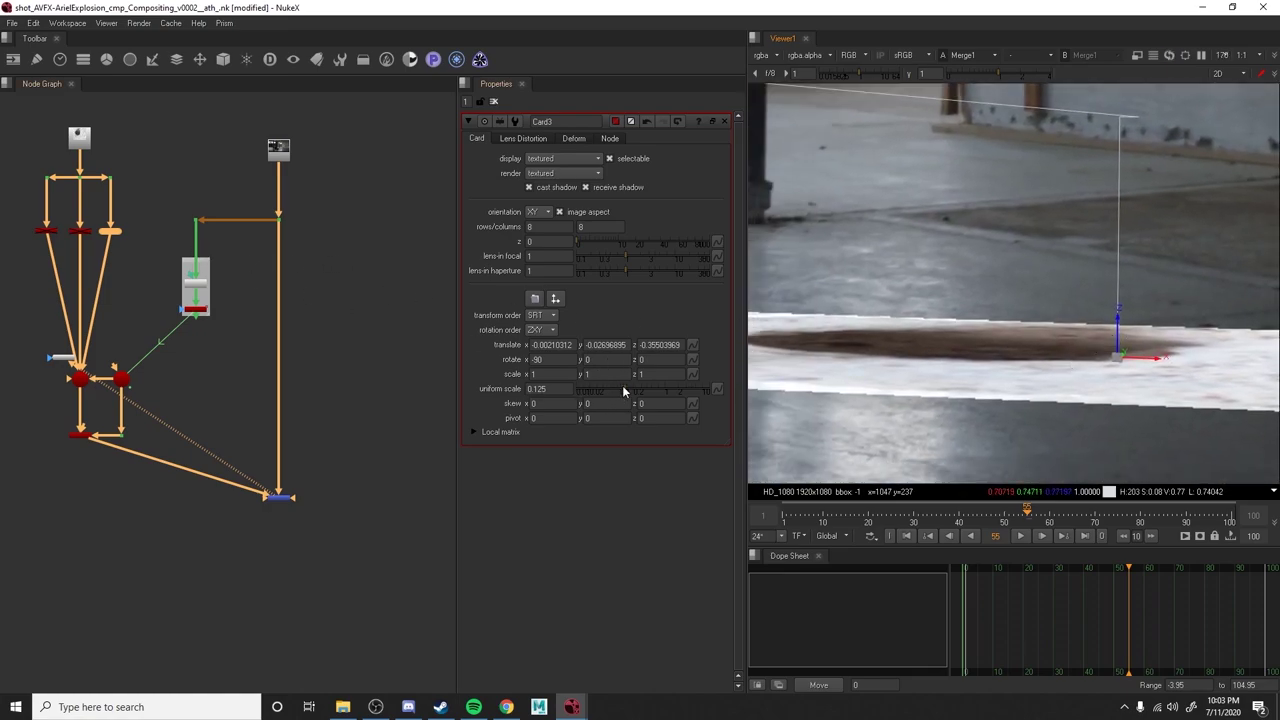
drag(612, 384, 586, 389)
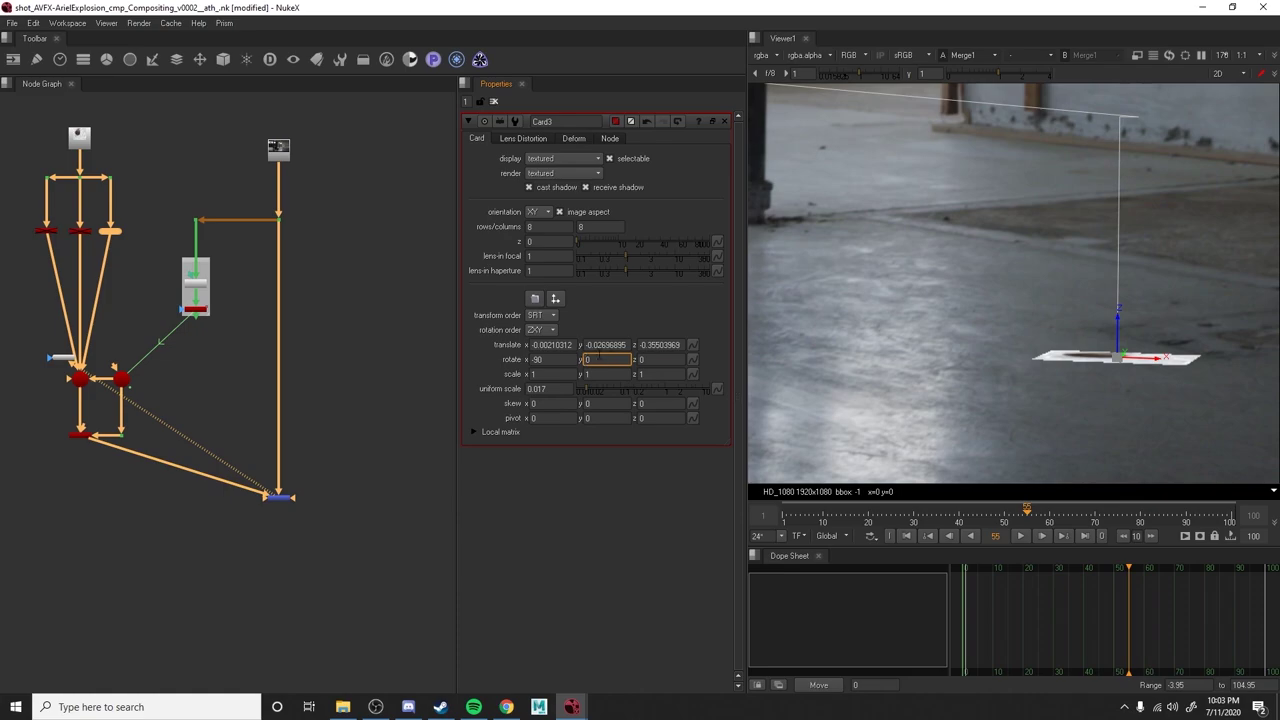
Try rotating Card3 to -15.215 on Y and check its orientation against the ground in 3D.
middle_drag(599, 357, 627, 361)
click(366, 314)
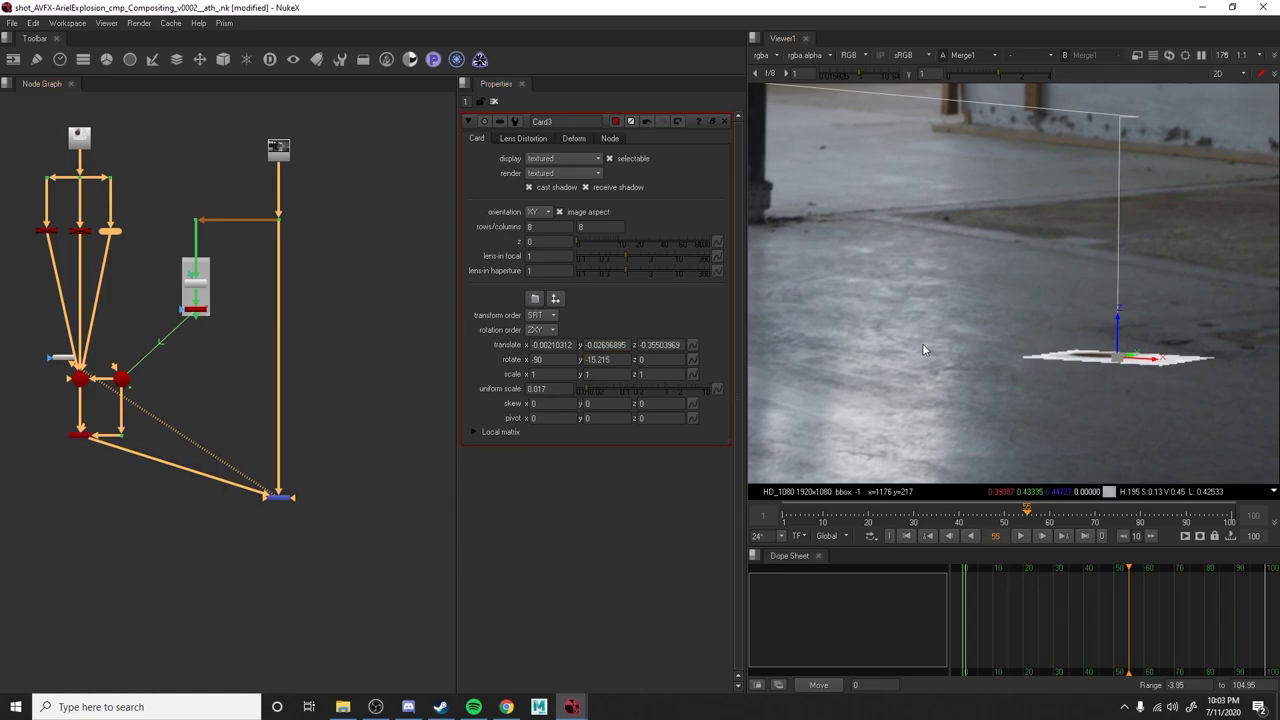
key(Tab)
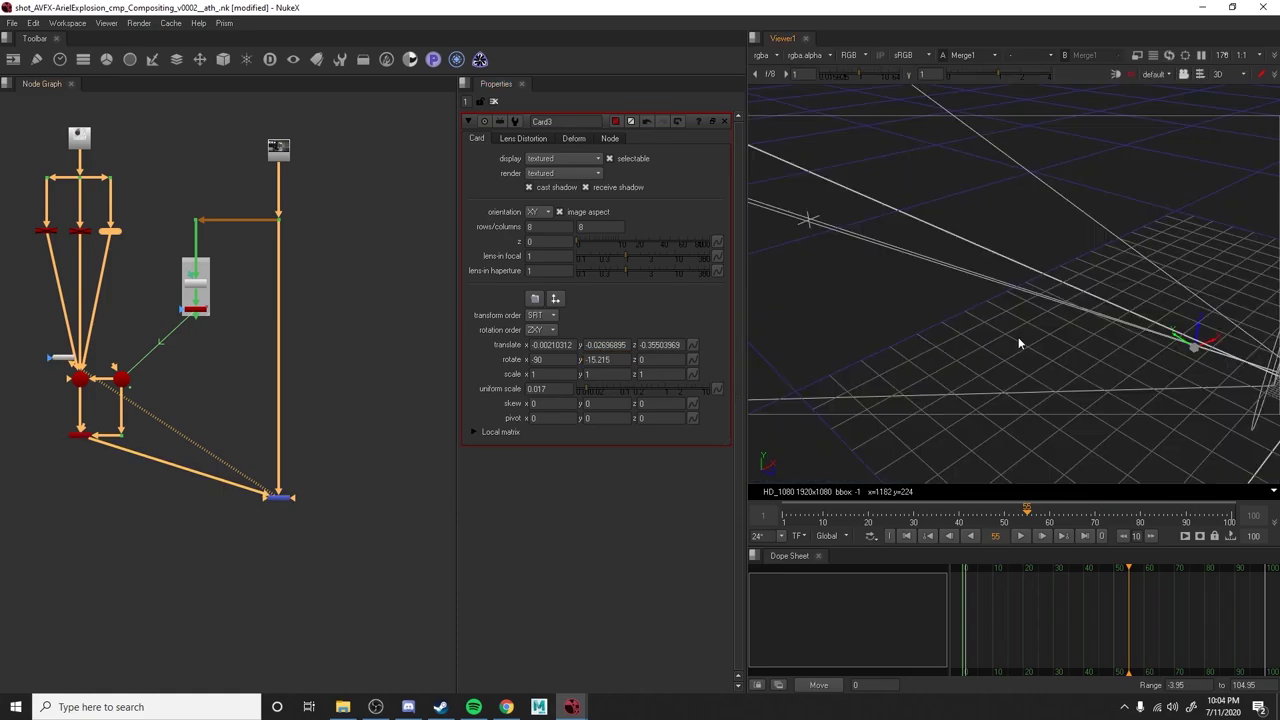
middle_drag(1019, 343, 954, 334)
middle_drag(1090, 390, 987, 344)
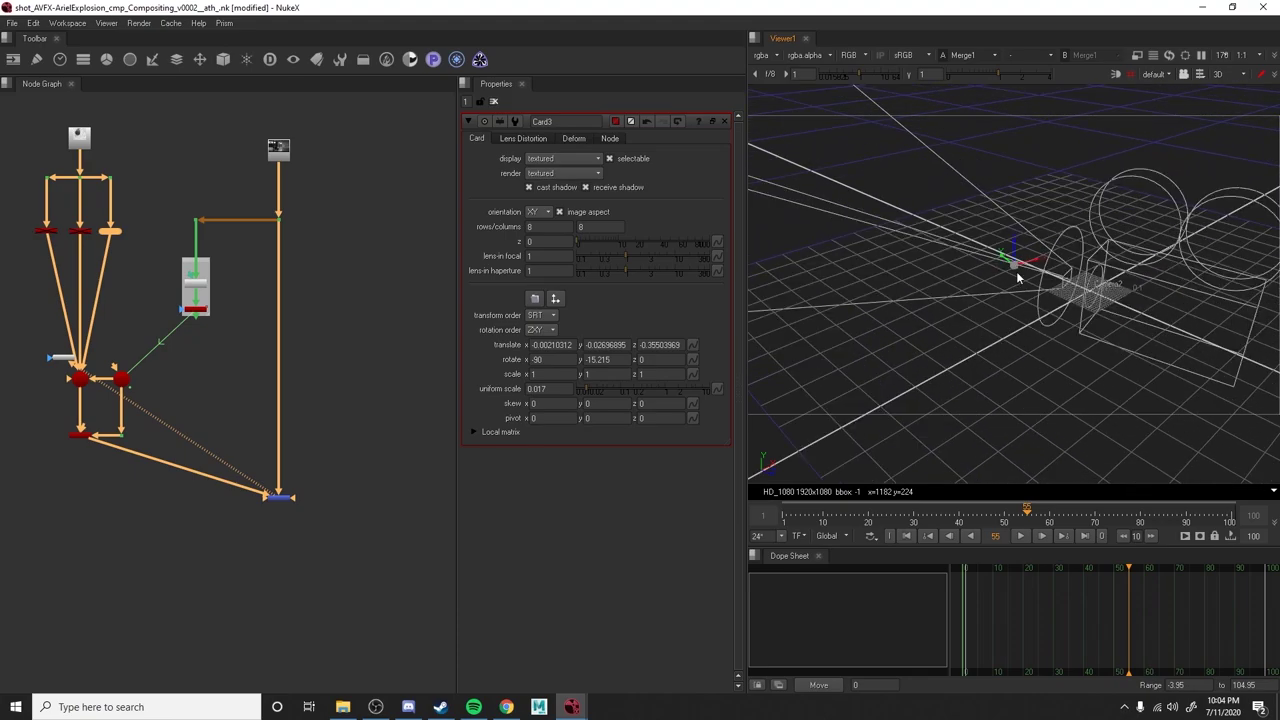
alt+middle_drag(1017, 272, 1087, 279)
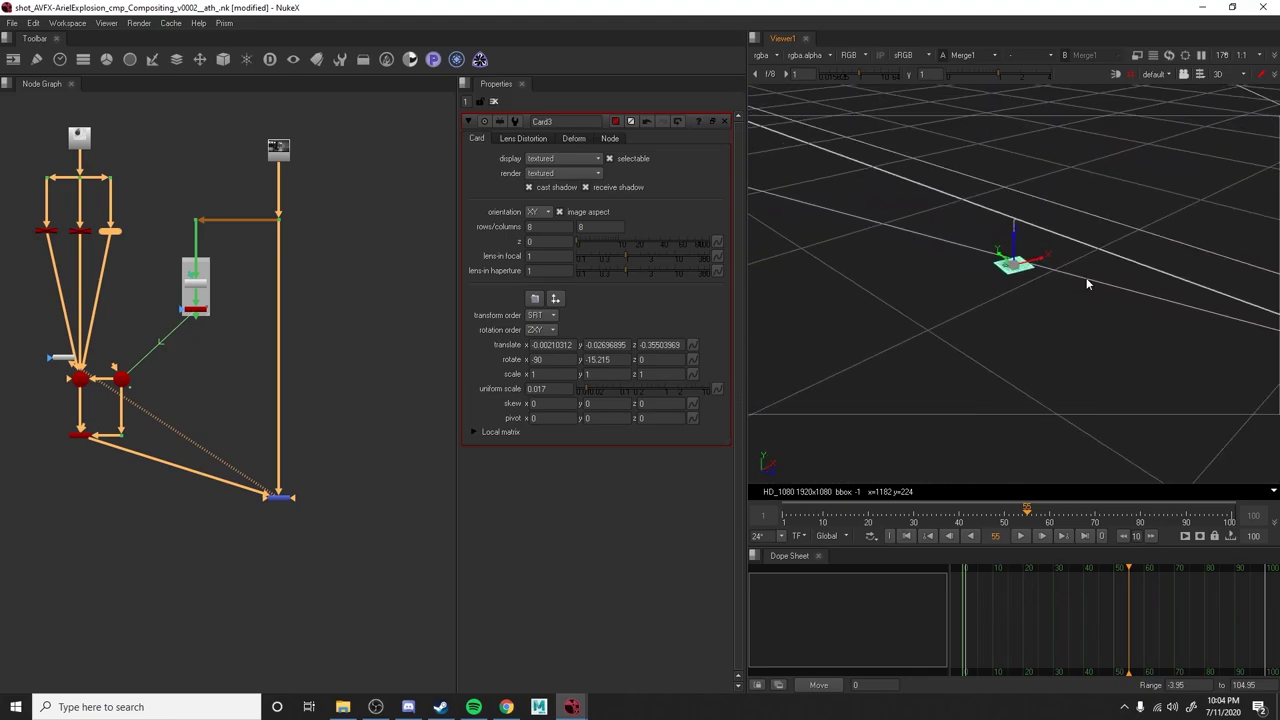
ctrl+drag(1087, 283, 1008, 297)
scroll(1058, 313, up, 4)
key(Tab)
Rotate Card3 to 0 on Y and about 57.106 on Z.
key(Up)
key(Up)
key(Up)
key(Up)
key(Up)
key(Up)
key(Up)
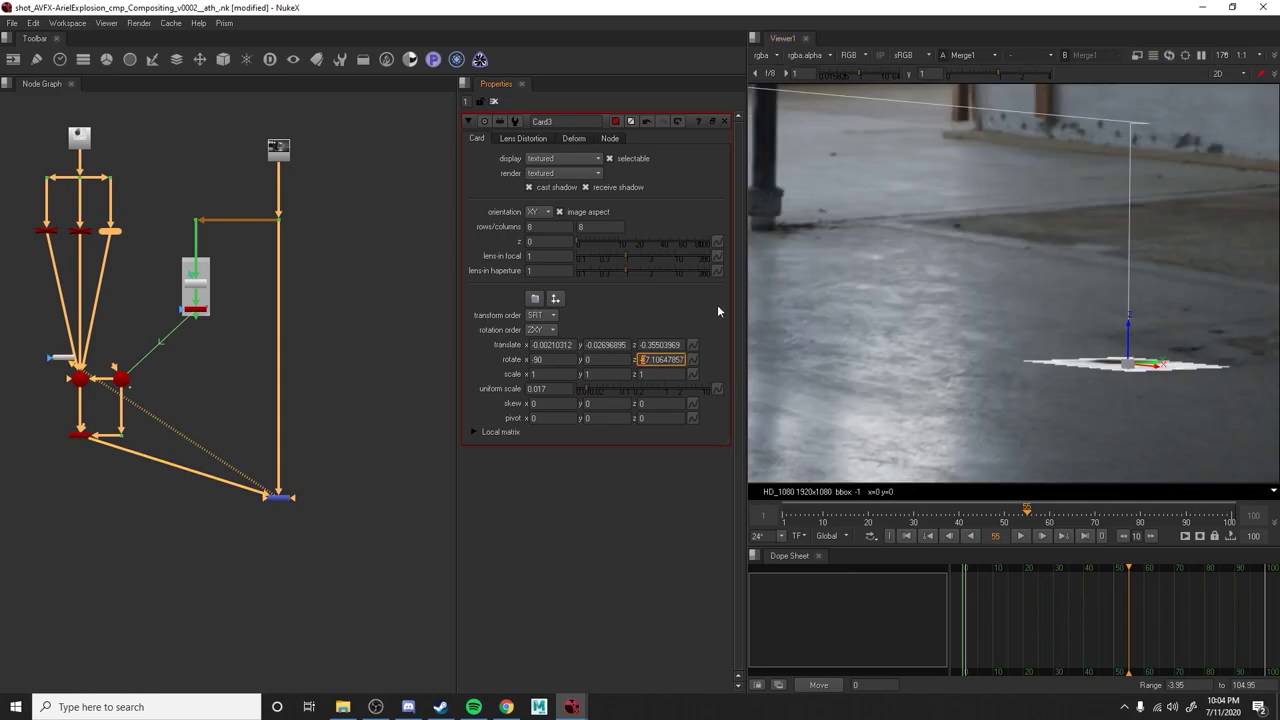
key(Down)
key(Down)
key(Down)
key(Tab)
key(Tab)
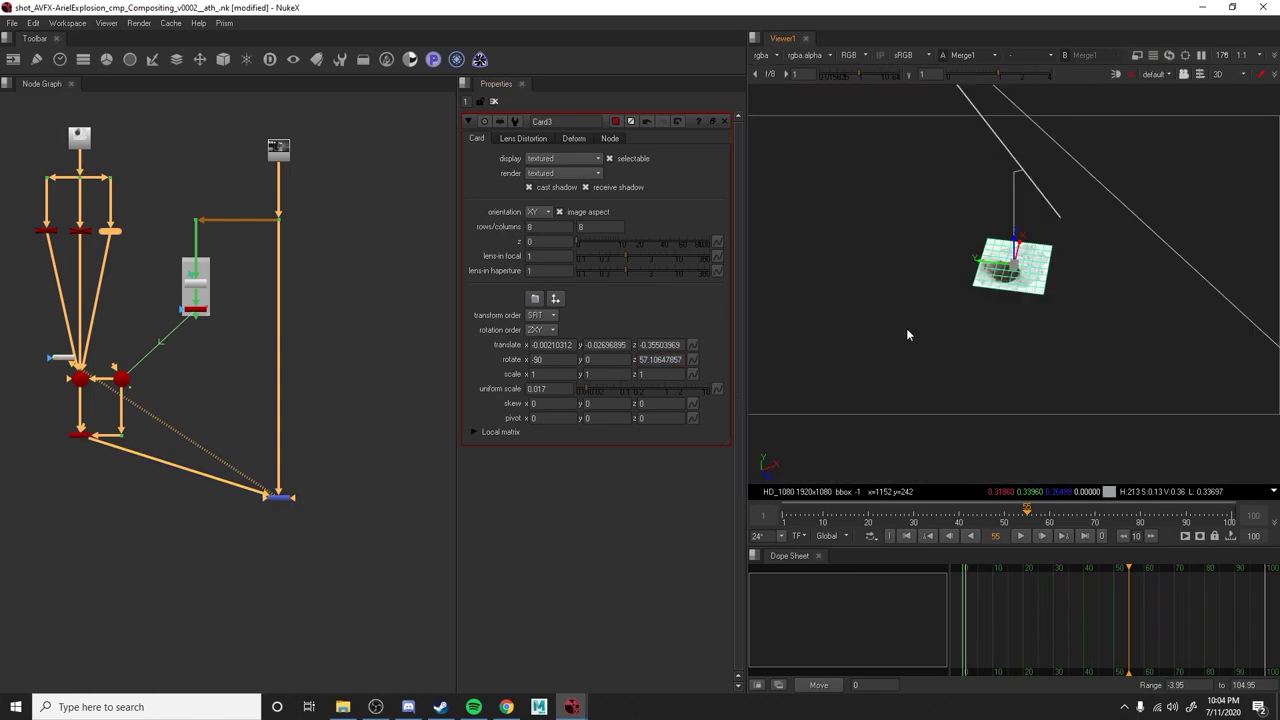
Tilt Card3 freehand to match the floor, with rotation about -85.44 on X, 43.57 on Y and 14.60 on Z.
ctrl+drag(1050, 328, 1078, 240)
key(Tab)
ctrl+drag(1122, 330, 1151, 357)
key(ctrl+z)
key(Tab)
key(ctrl+y)
key(Tab)
key(Tab)
ctrl+drag(1061, 256, 997, 262)
key(Tab)
key(Tab)
key(Tab)
key(Tab)
key(w)
ctrl+drag(997, 262, 931, 259)
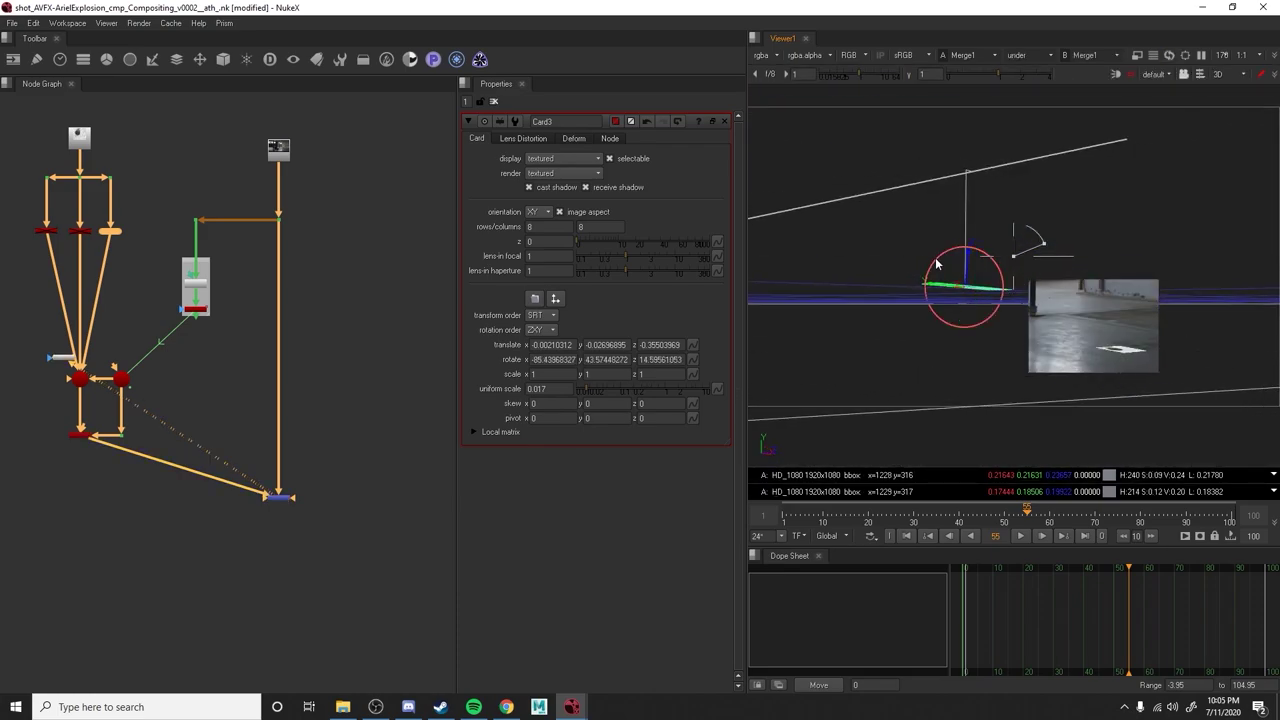
Check the tilted card over the footage at frame 29, turn off the viewer's A/B comparison, and go to frame 81.
key(Tab)
key(Tab)
key(Tab)
click(909, 514)
middle_drag(918, 326, 956, 329)
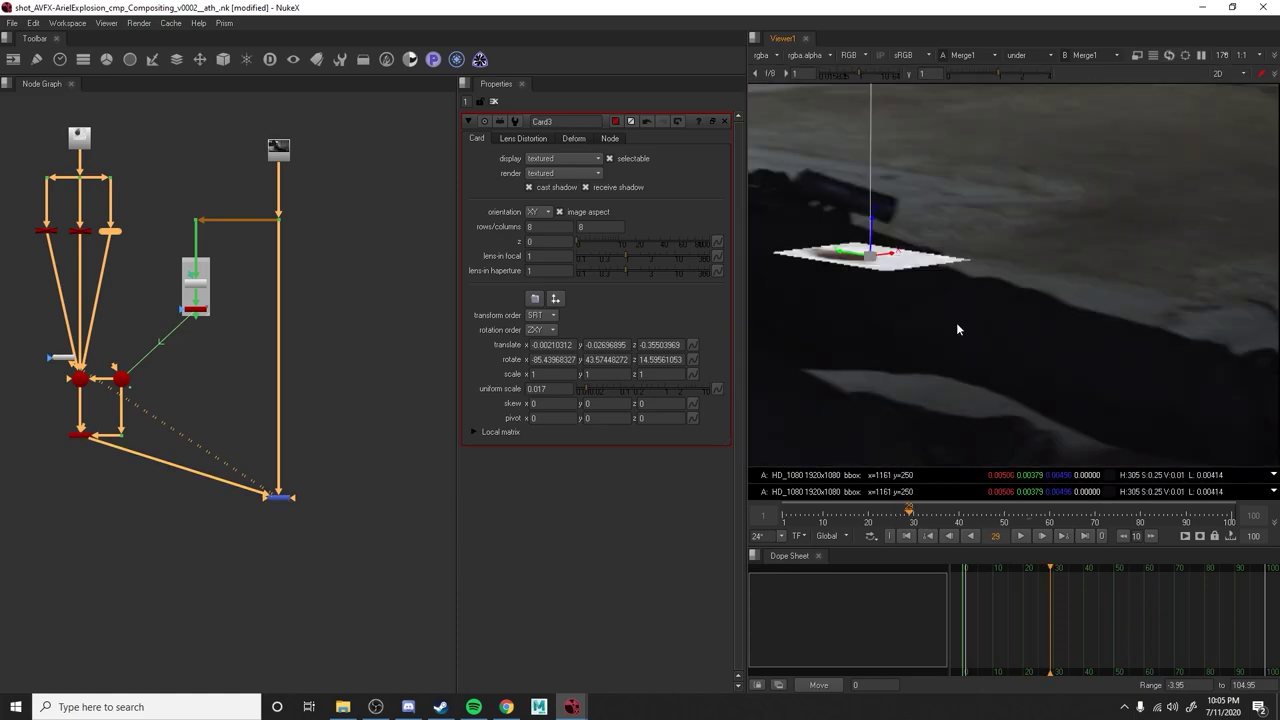
key(f)
click(1028, 55)
click(1018, 70)
drag(906, 515, 1145, 525)
Add a Premult node directly below the bullet-hole image and space the image above it.
middle_drag(100, 150, 302, 261)
click(281, 250)
key(Tab)
text(pre)
key(Return)
scroll(1073, 400, up, 6)
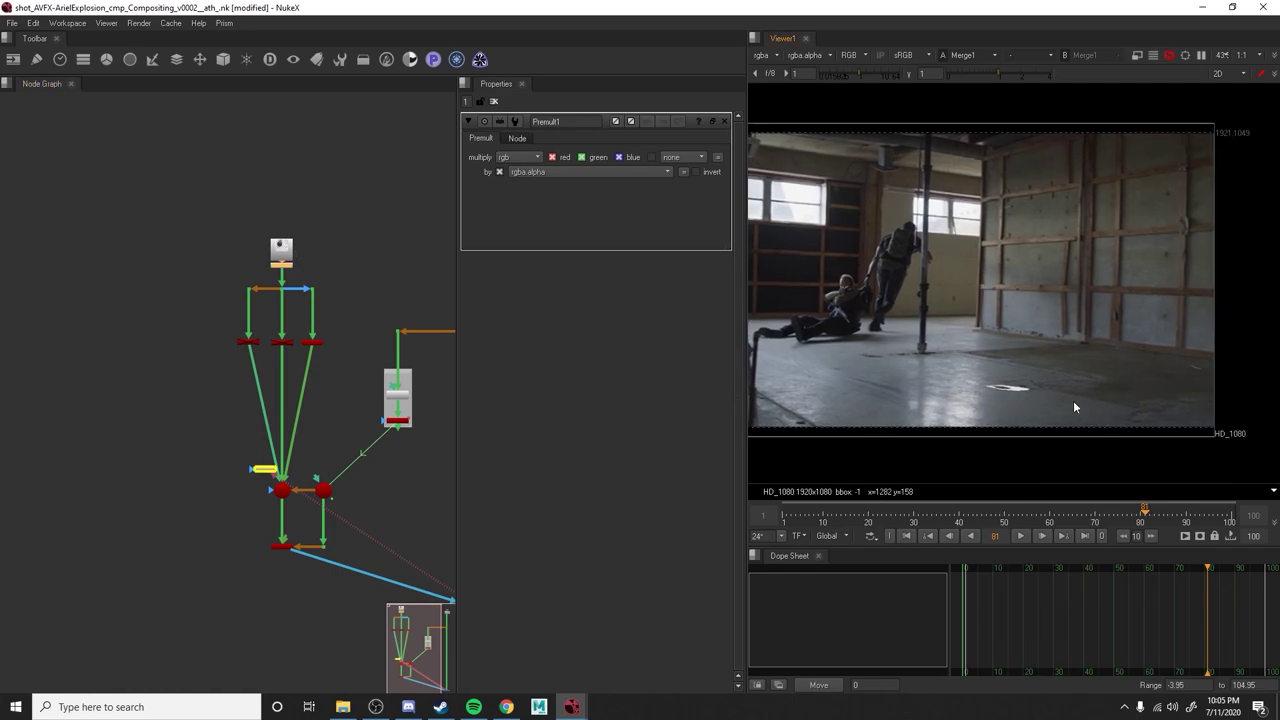
mouse_move(283, 254)
mouse_down()
mouse_move(282, 240)
mouse_move(279, 256)
mouse_up()
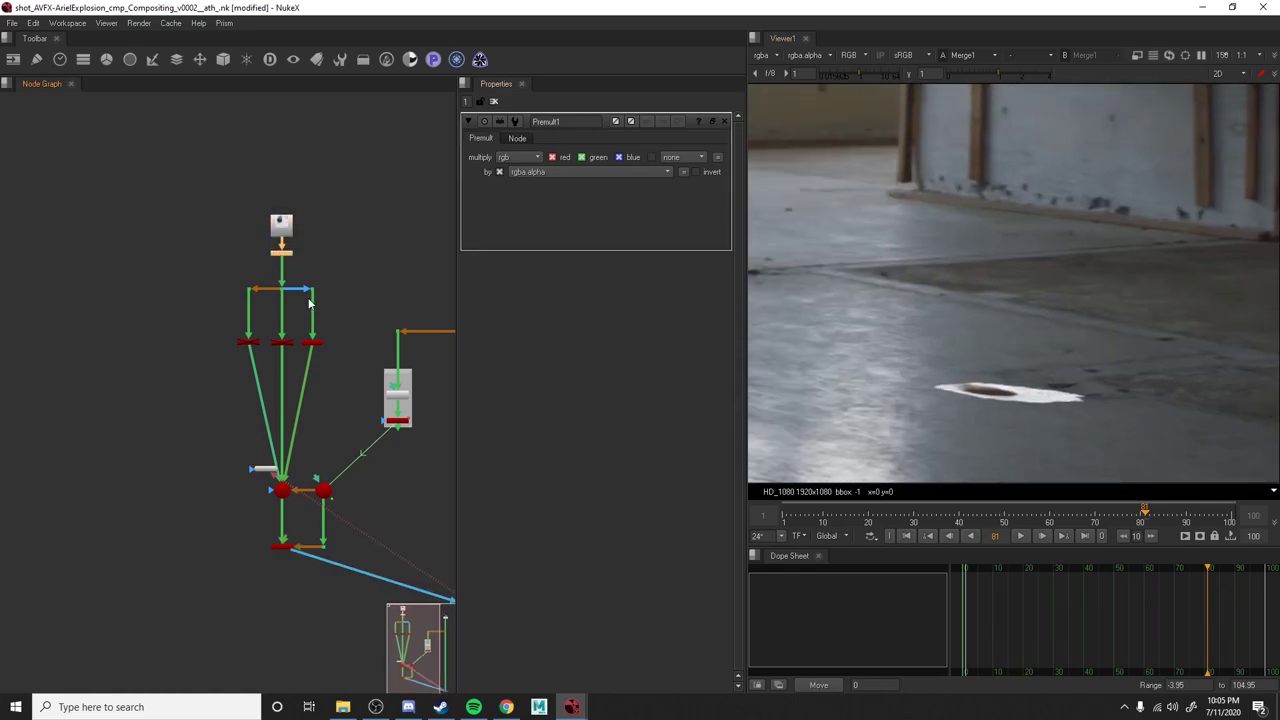
Reduce Card3's uniform scale to 0.008 and deselect the card.
click(313, 343)
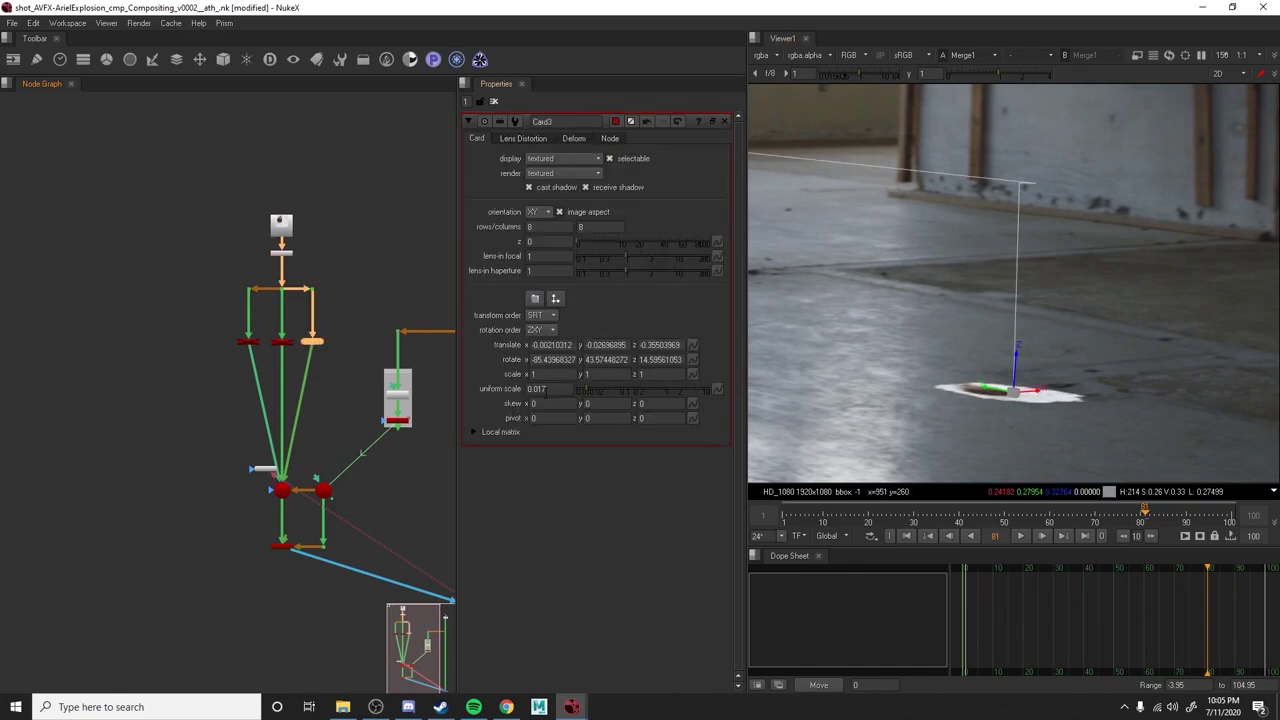
key(Down)
key(Down)
key(Down)
key(Down)
key(Down)
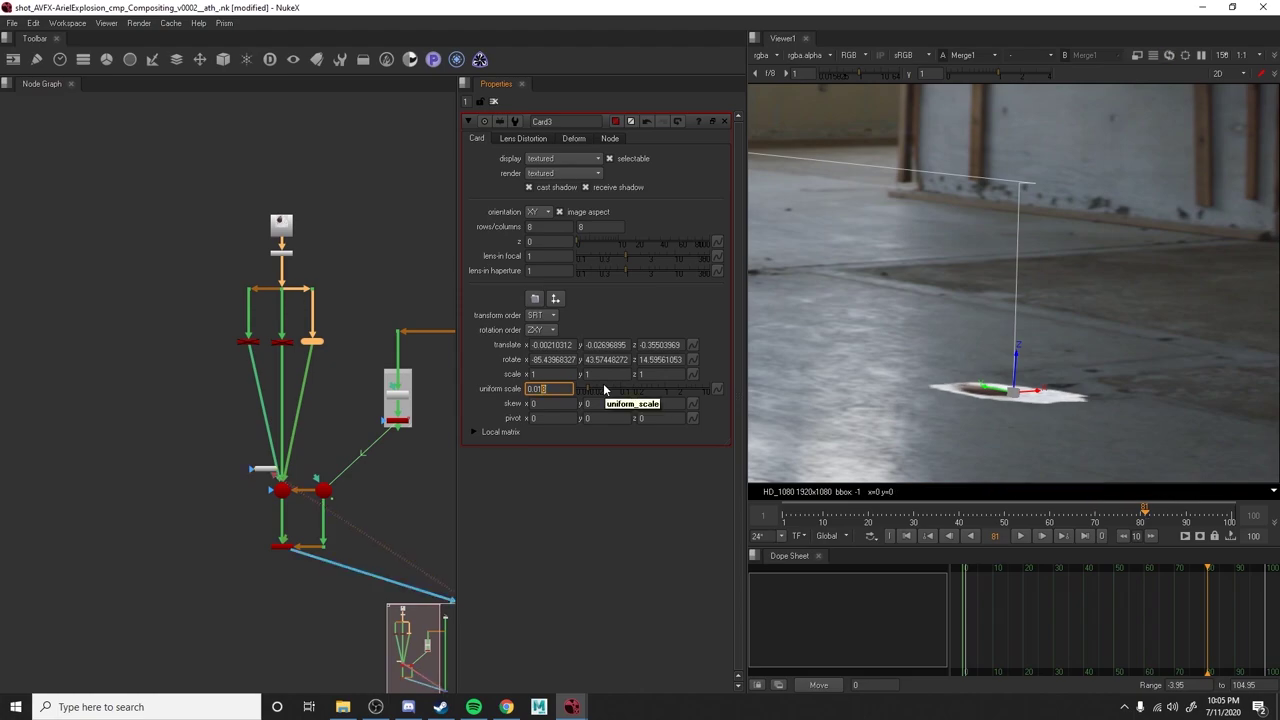
key(Down)
key(Down)
key(Down)
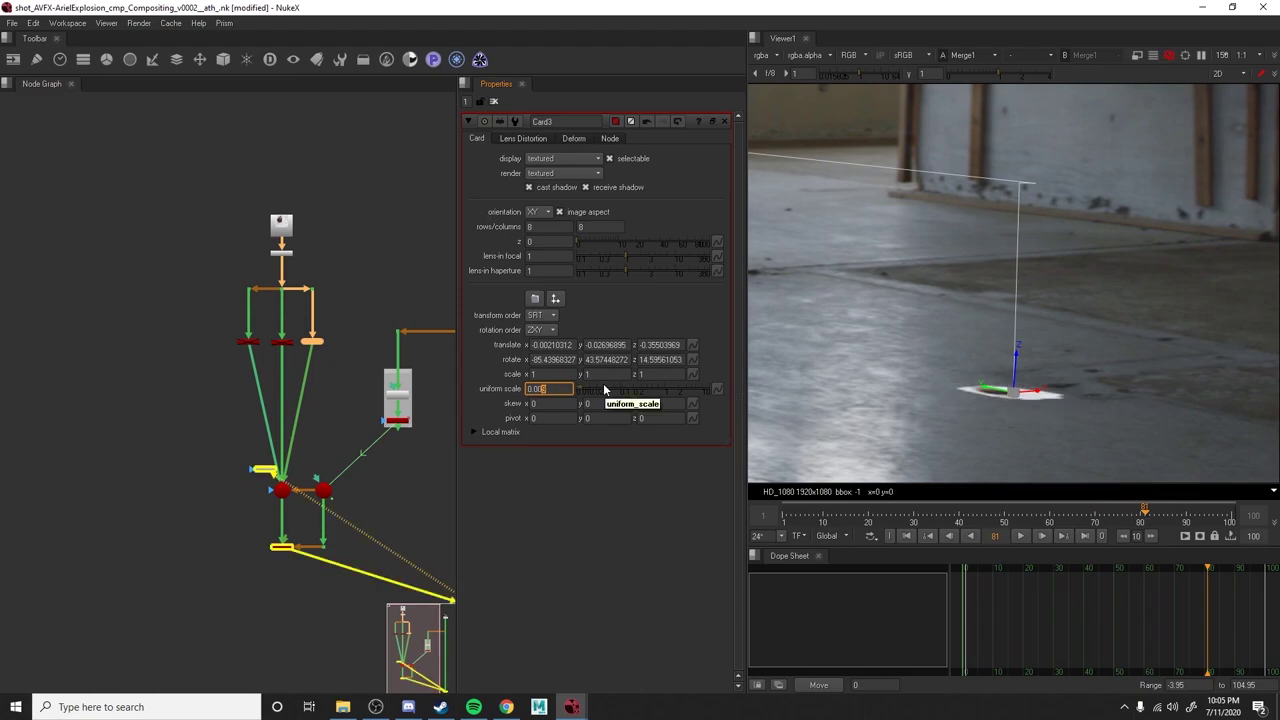
key(Return)
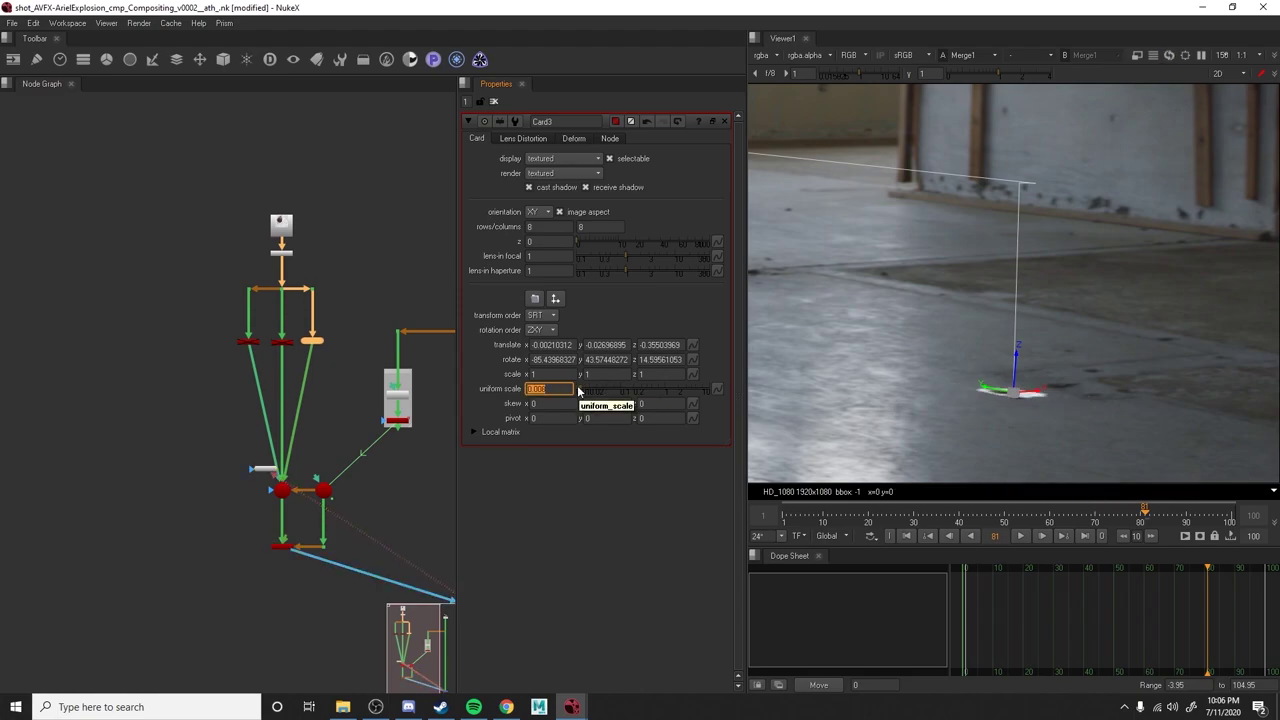
click(344, 324)
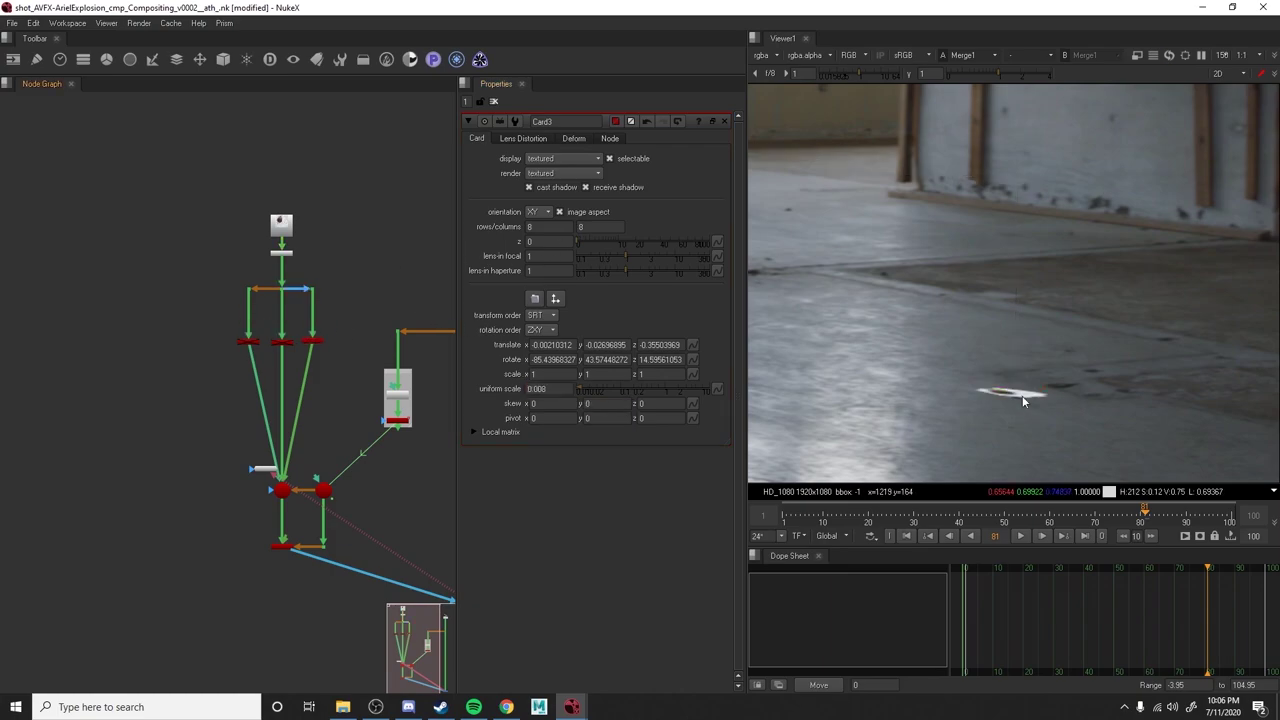
Check how the resized bullet hole sits on the floor at several frames, in both 3D and the full 2D view.
click(1121, 528)
drag(1122, 532, 1170, 535)
key(Tab)
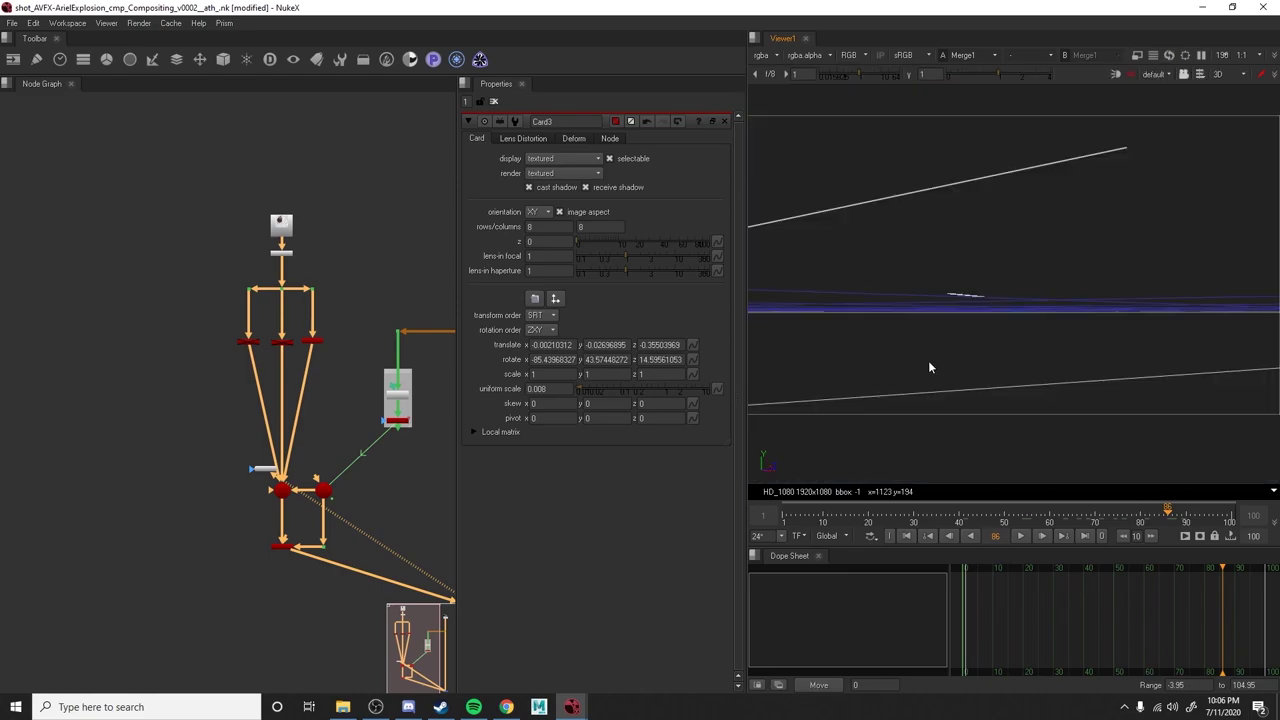
key(Tab)
key(f)
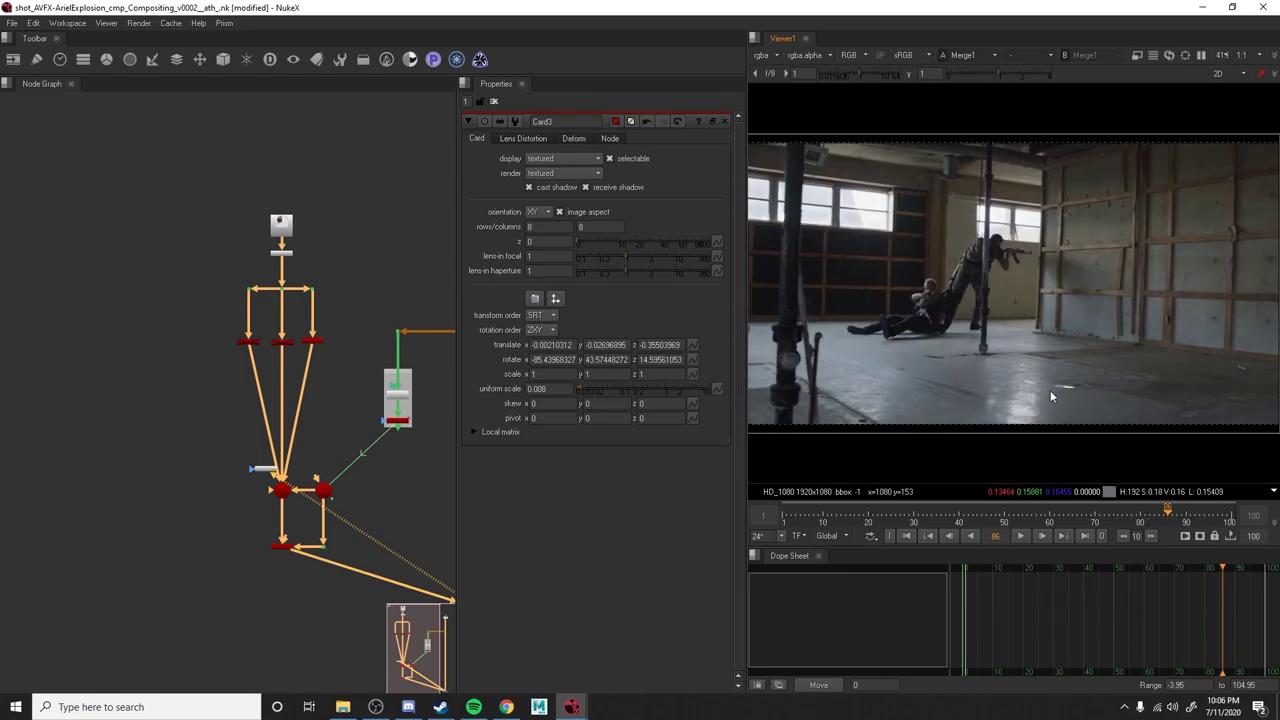
click(1072, 515)
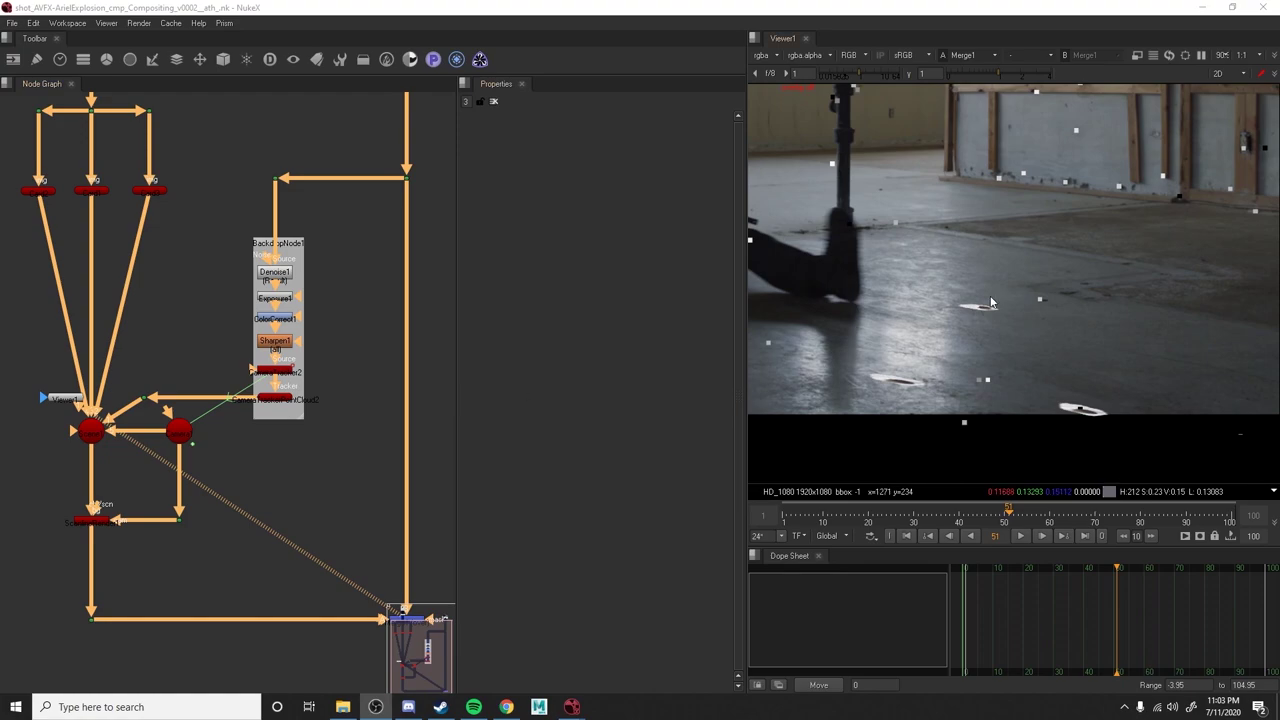
View the Denoise, Exposure, ColorCorrect and Sharpen outputs in sequence, and open the ColorCorrect settings for review.
scroll(346, 299, up, 2)
scroll(326, 314, down, 3)
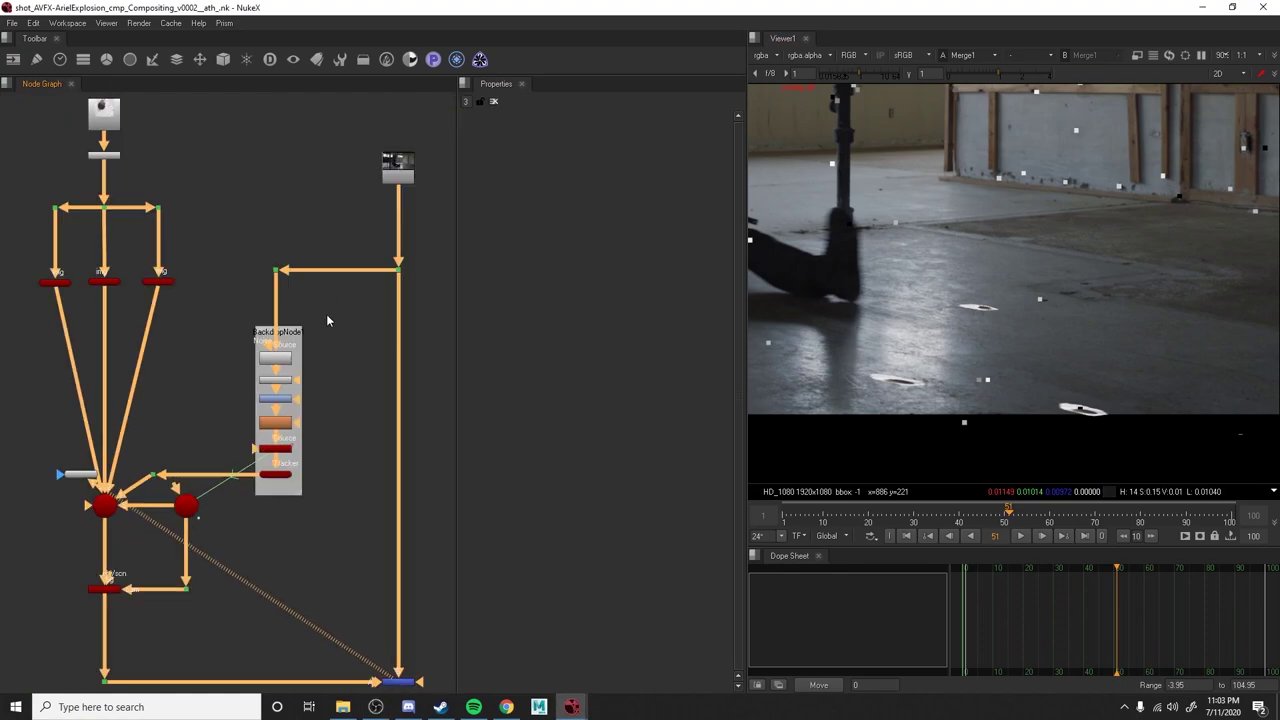
scroll(328, 372, up, 2)
click(285, 358)
key(1)
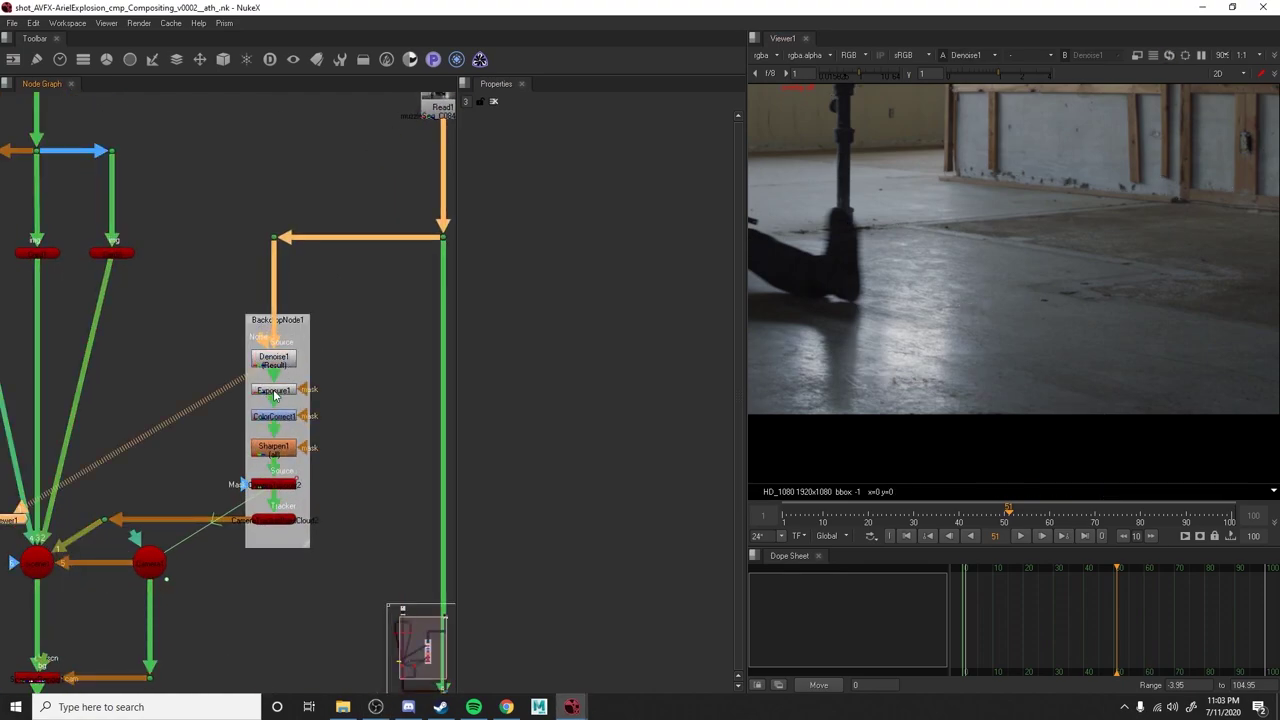
click(274, 393)
key(1)
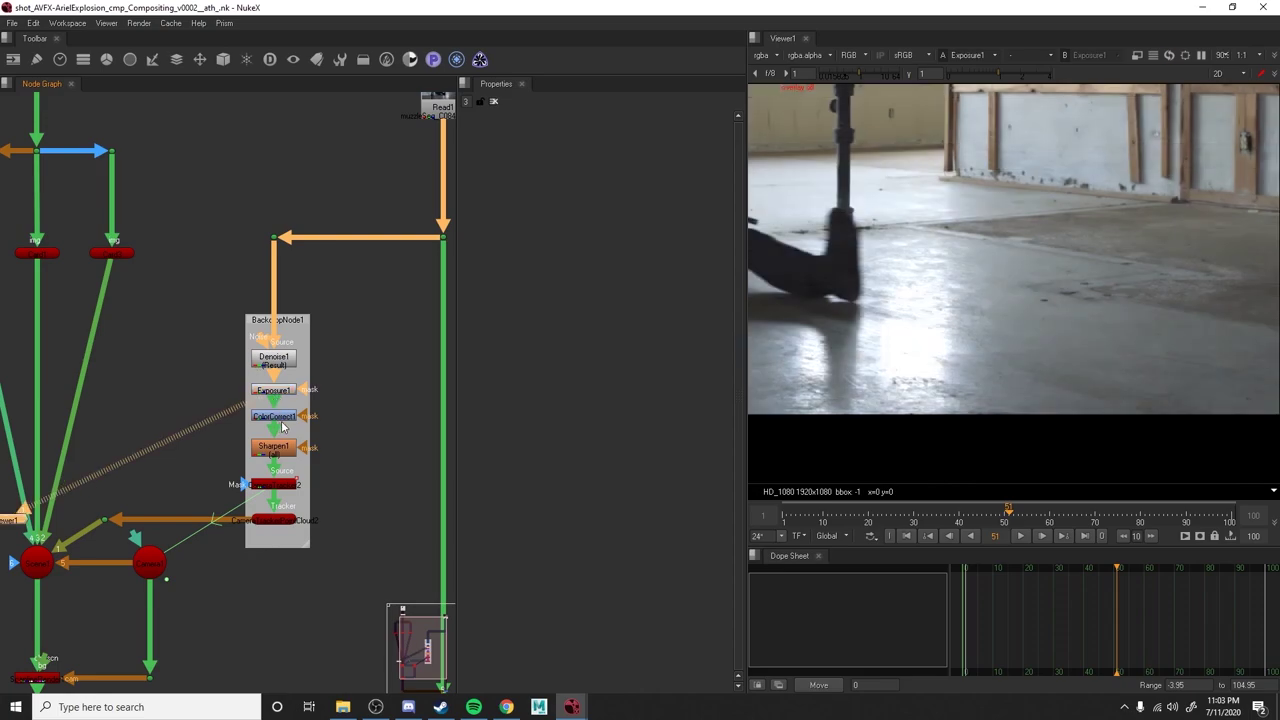
click(282, 424)
key(1)
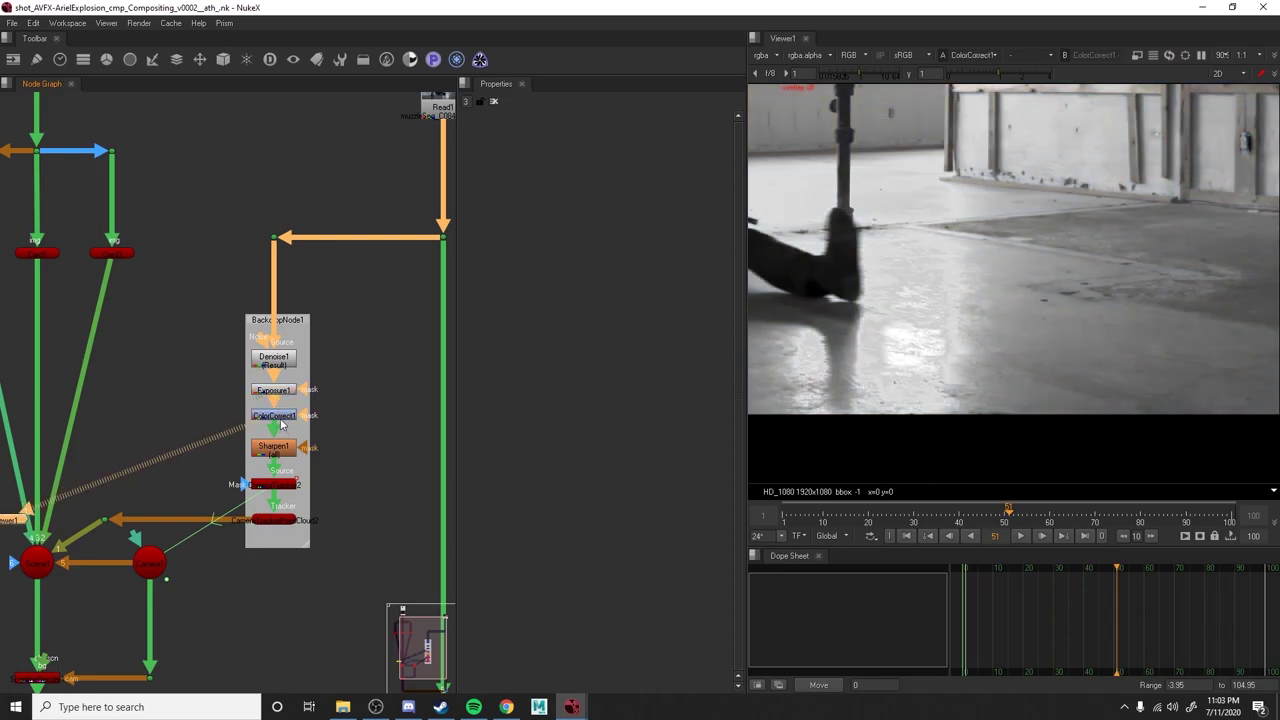
double_click(282, 424)
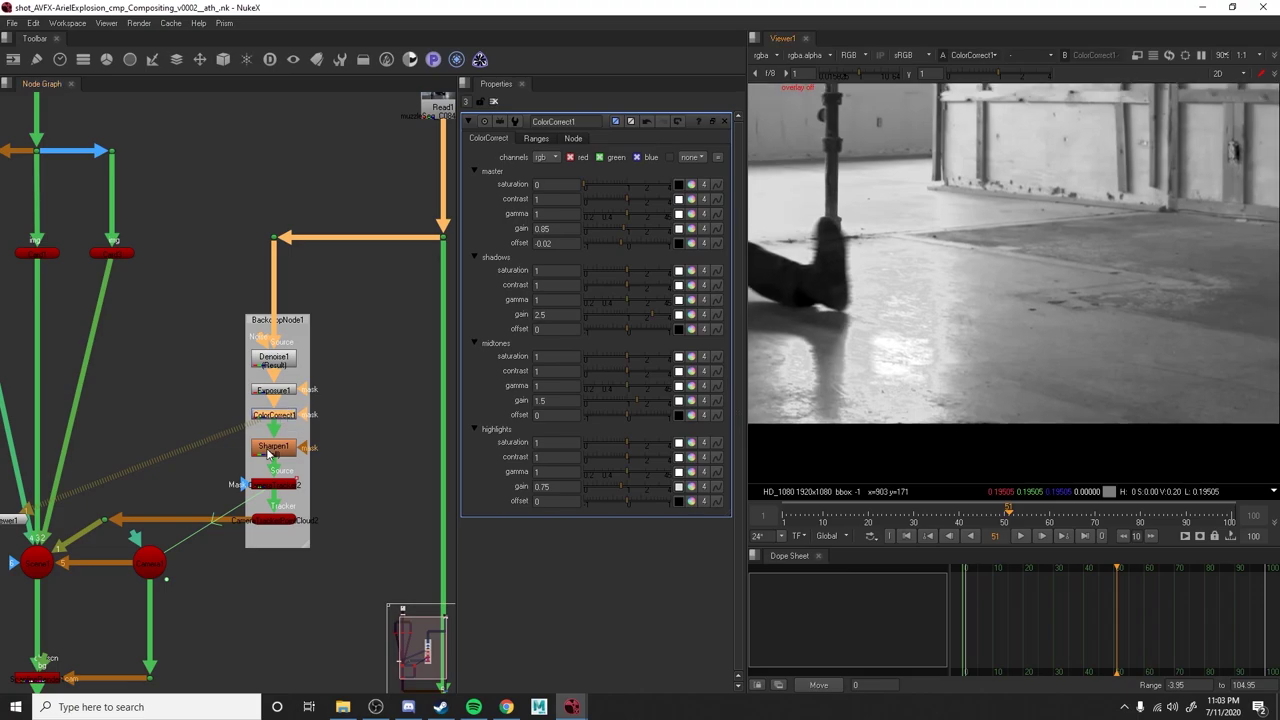
click(270, 450)
key(1)
Review the CameraTracker's settings and output, and examine its point cloud from several angles in 3D.
middle_drag(282, 495, 297, 425)
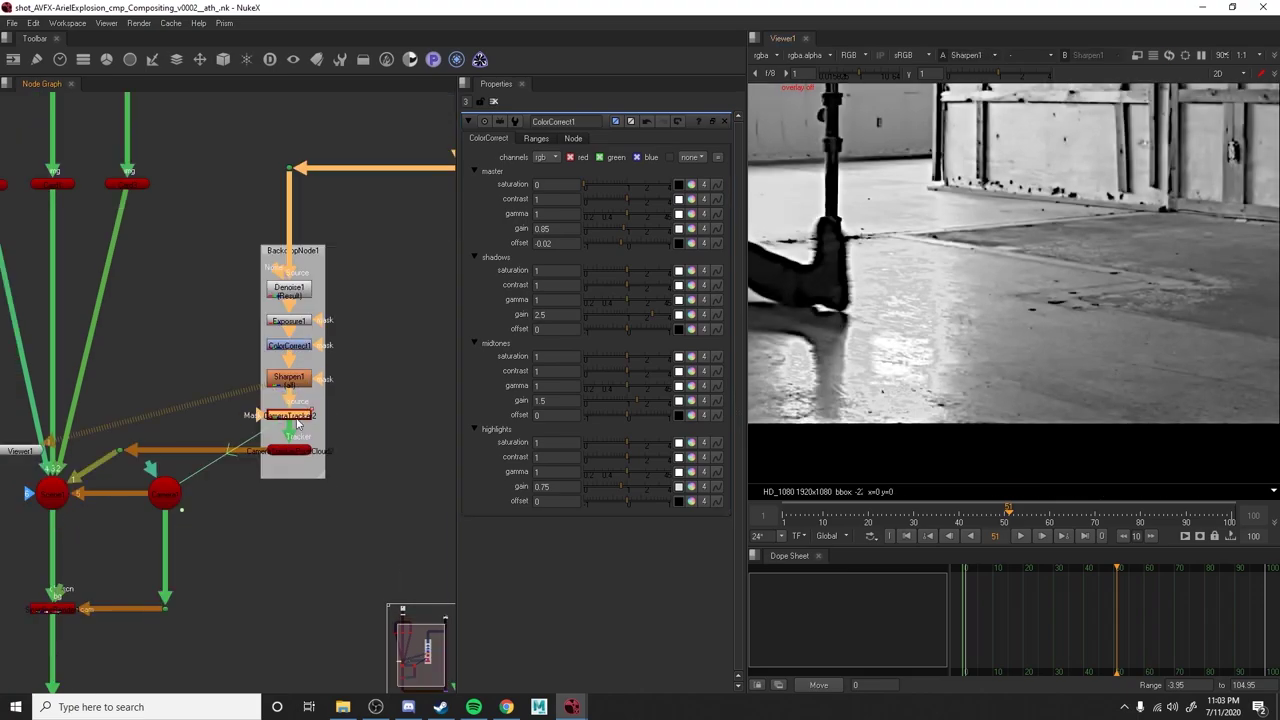
double_click(292, 418)
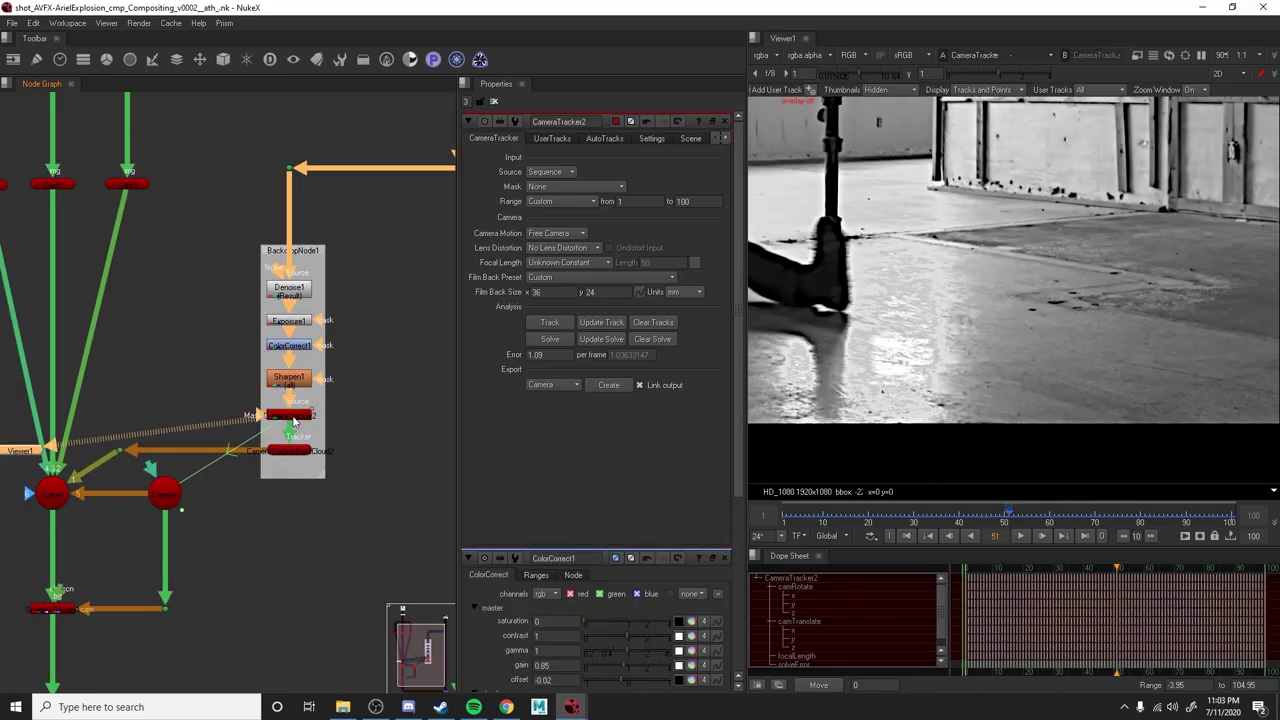
key(1)
click(290, 451)
key(1)
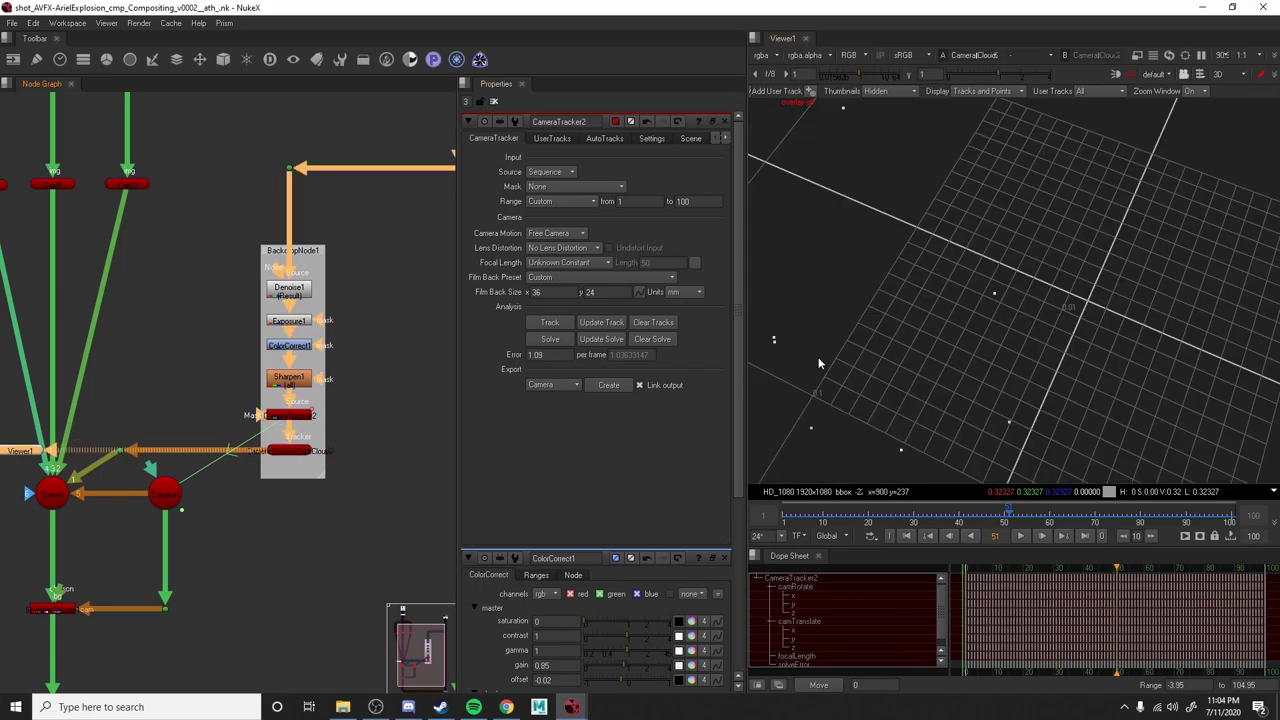
alt+middle_drag(1104, 360, 1031, 316)
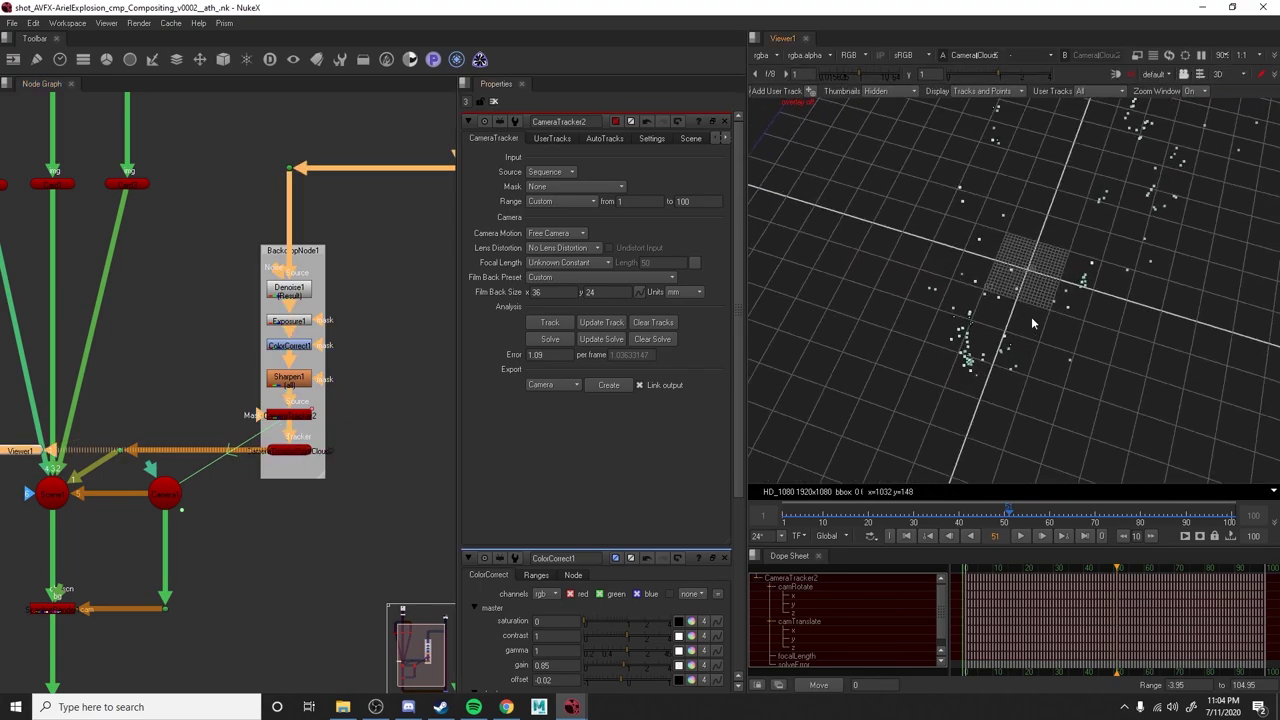
ctrl+drag(1031, 316, 950, 318)
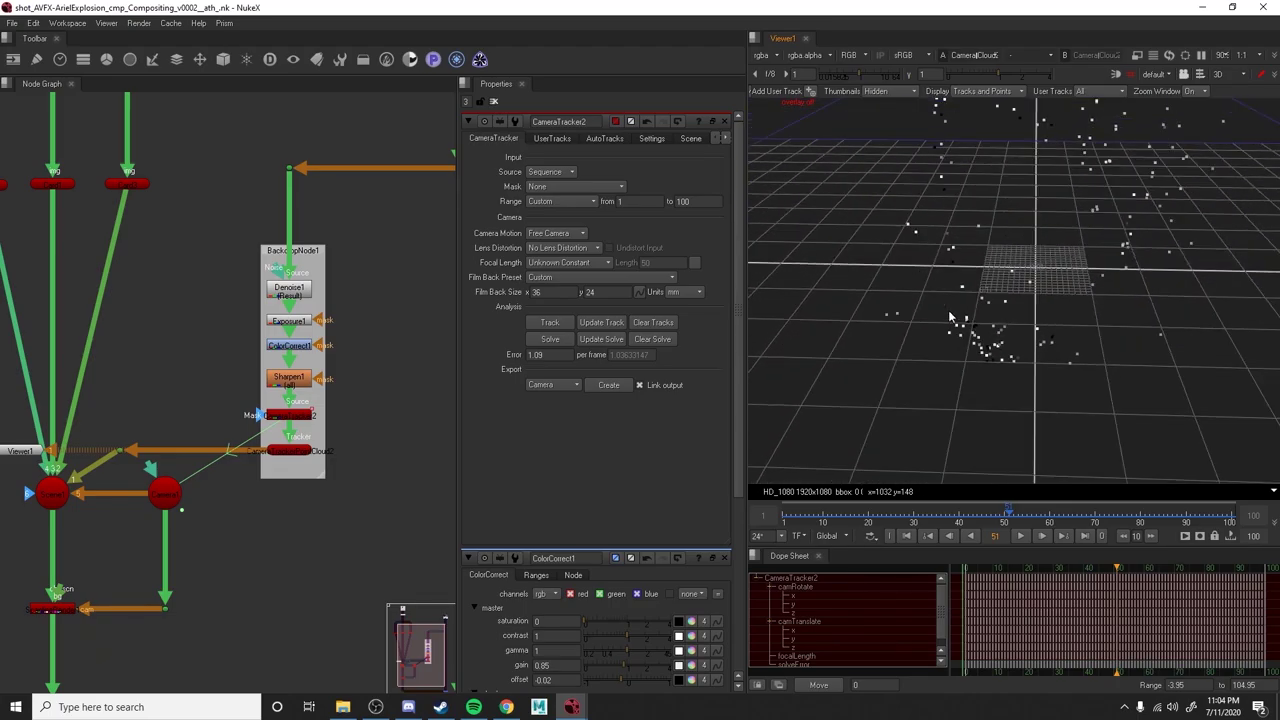
ctrl+drag(1014, 260, 1033, 250)
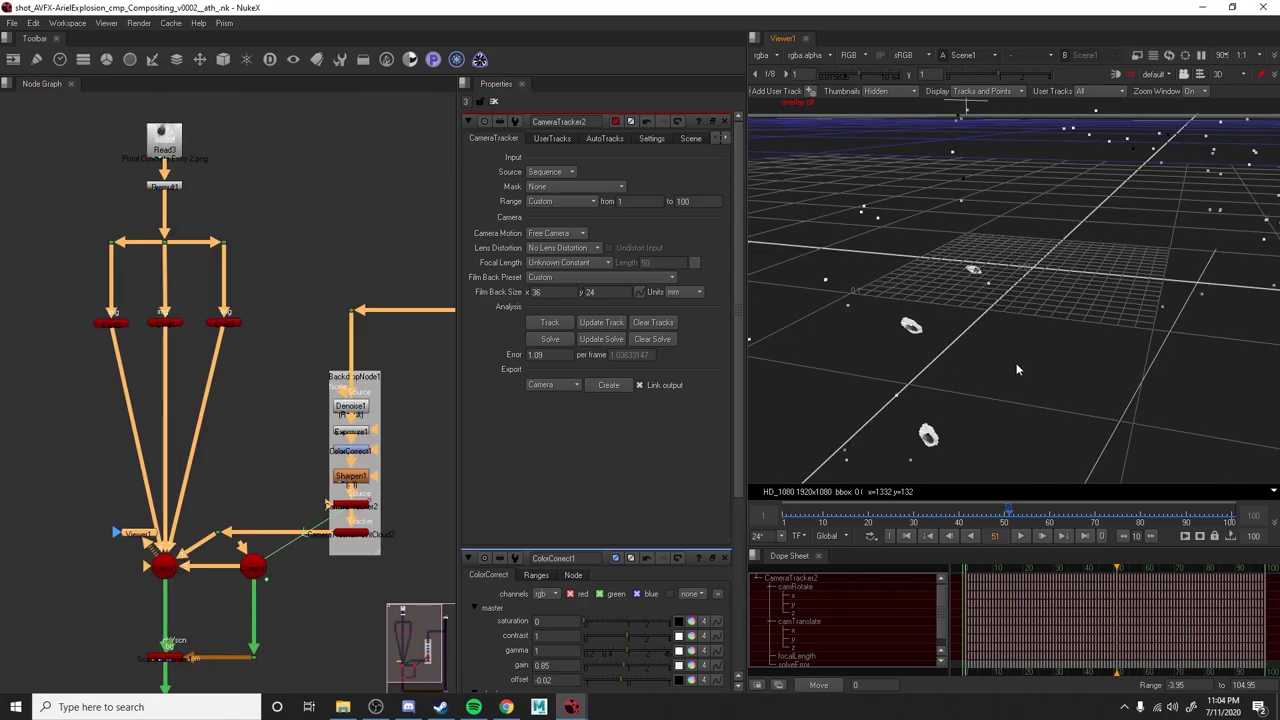
Inspect the bullet-hole cards among the tracked points in the Scene and select all three Card nodes.
ctrl+drag(1016, 363, 1036, 372)
scroll(1036, 372, down, 3)
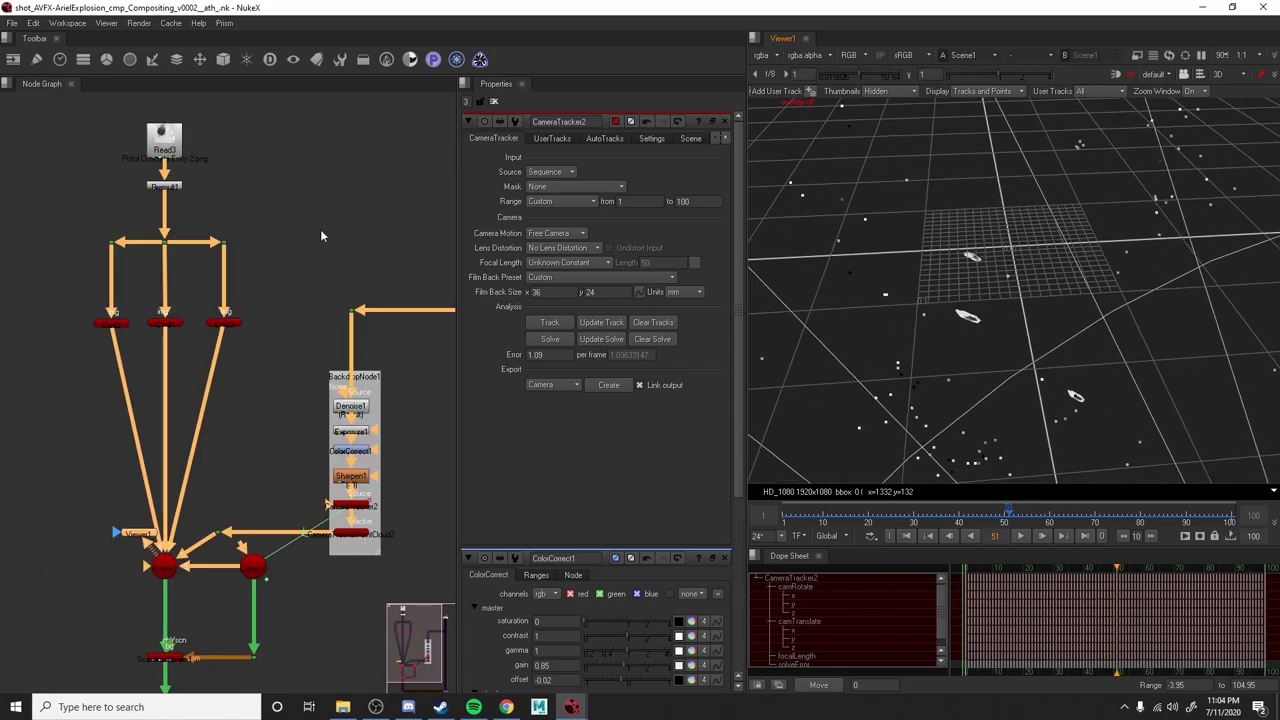
drag(53, 296, 296, 357)
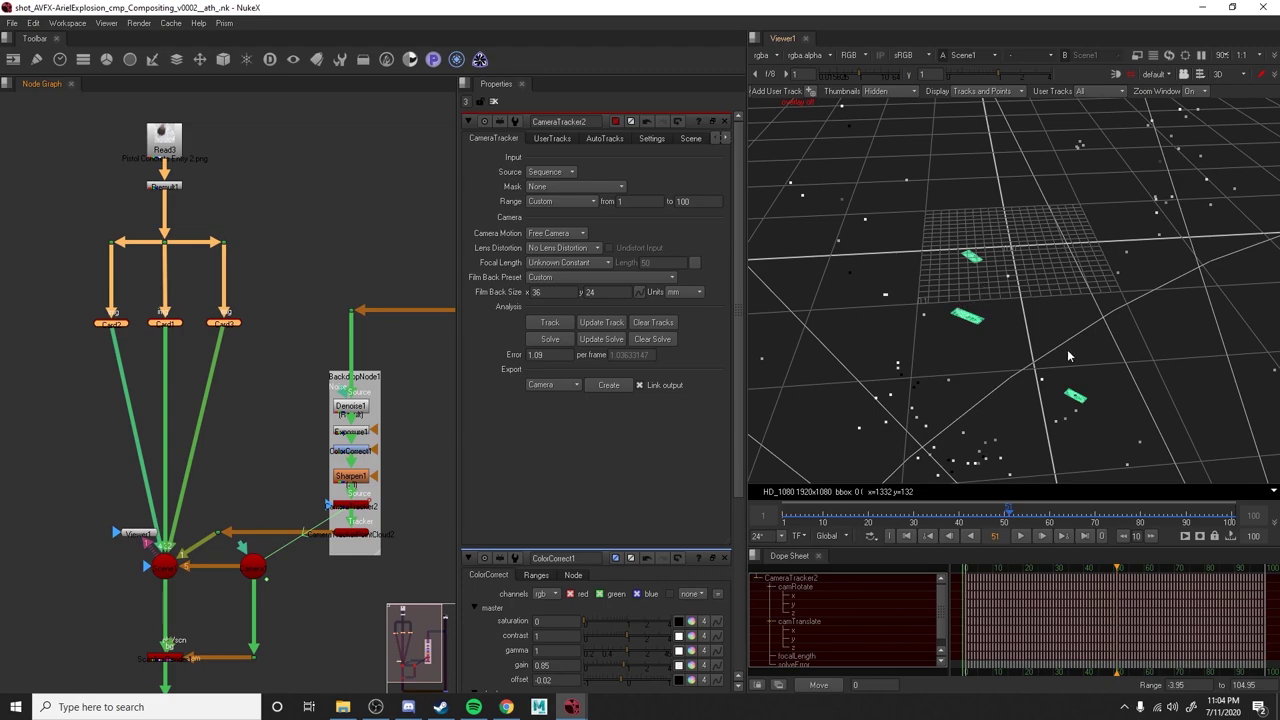
View the Merge output in 2D and check the three bullet holes at several frames between about 40 and 49.
key(Tab)
key(Tab)
middle_drag(270, 376, 169, 62)
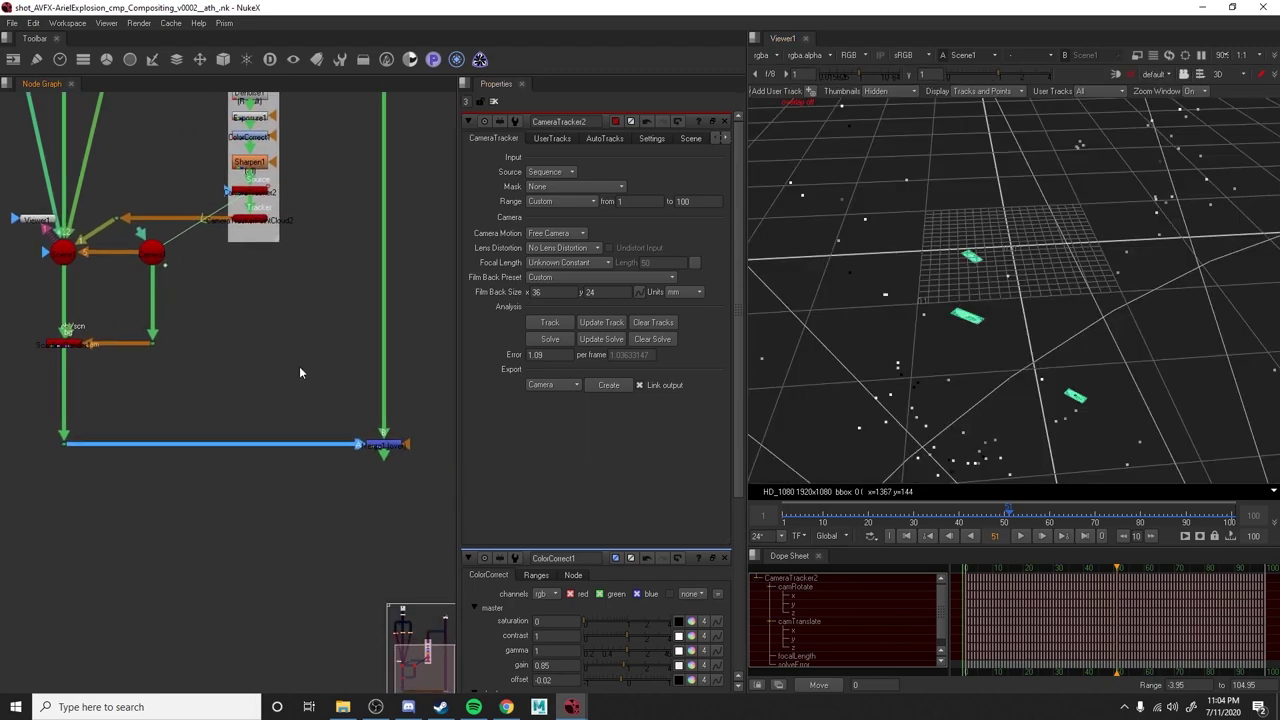
drag(300, 410, 430, 490)
key(1)
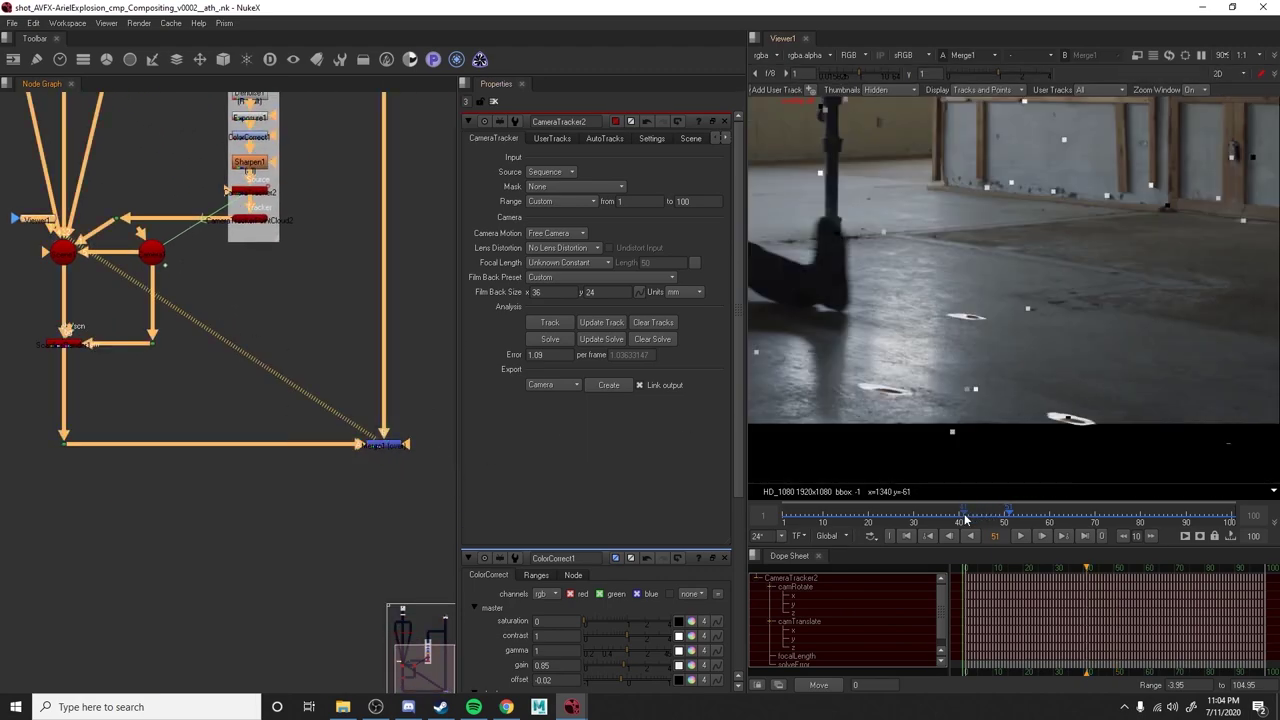
click(956, 520)
click(973, 521)
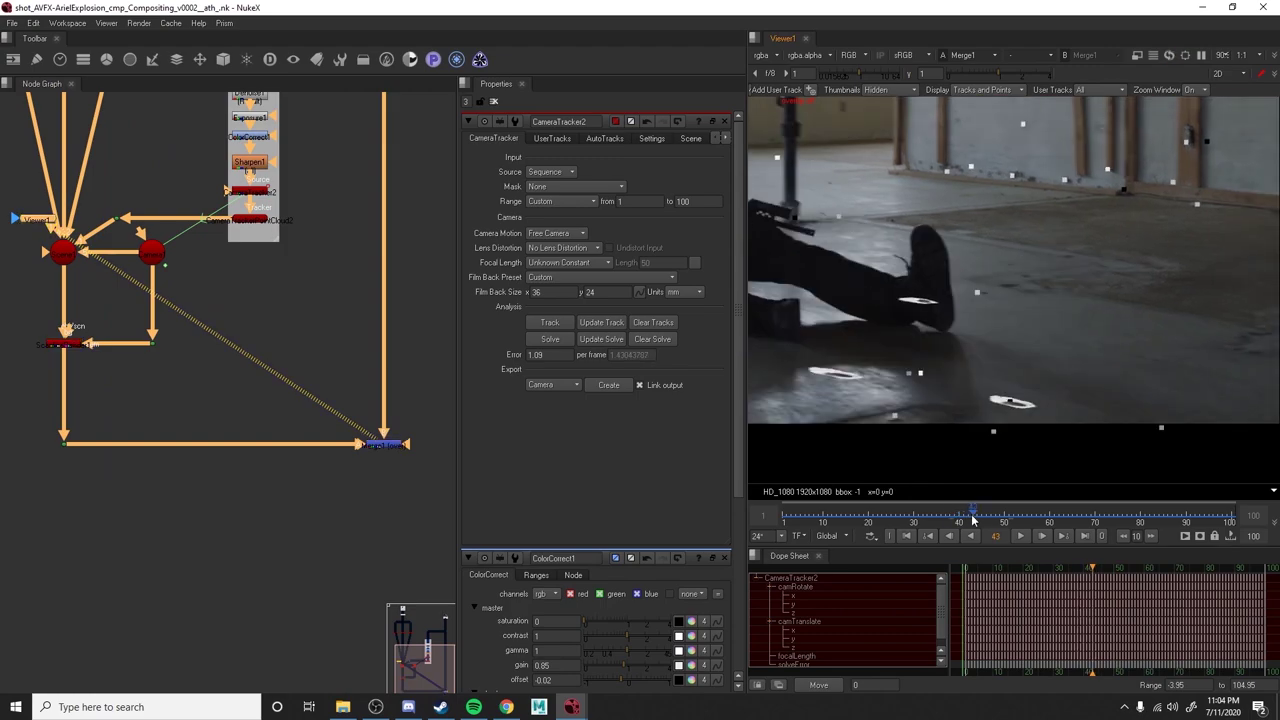
drag(973, 521, 1000, 523)
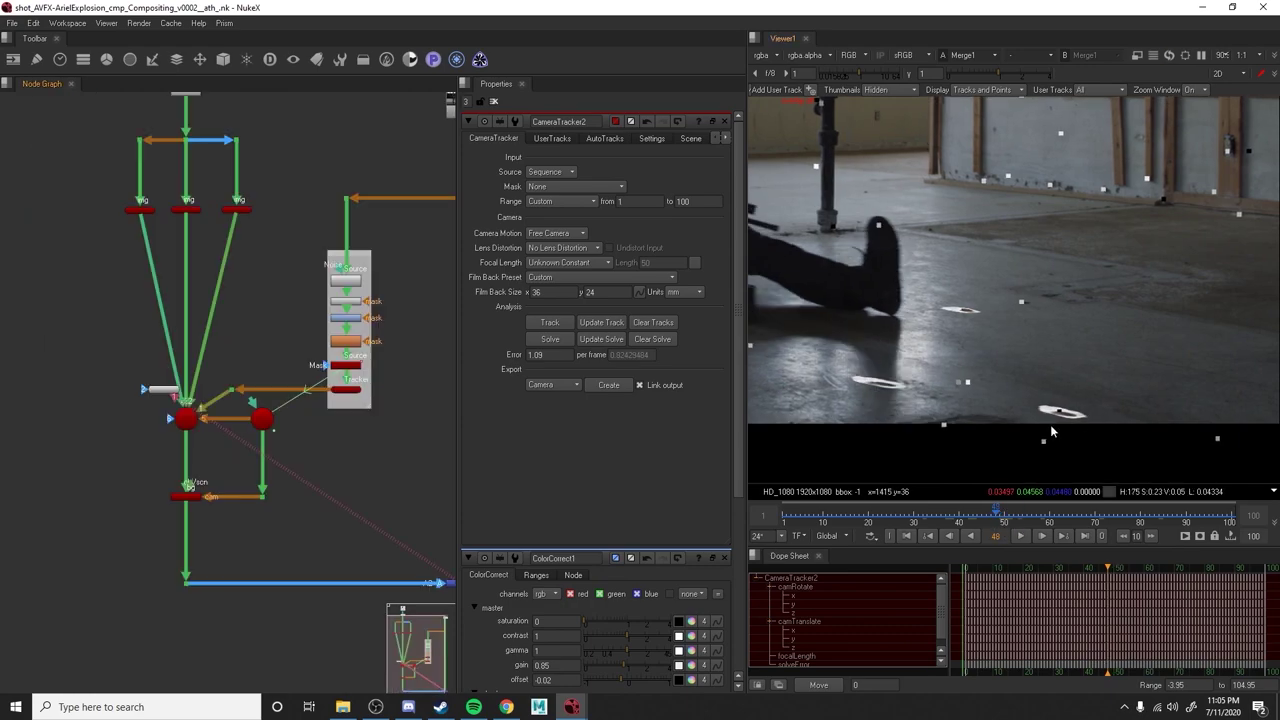
Insert a Grade node above the third Card, on its branch below the Premult.
middle_drag(273, 200, 291, 338)
scroll(269, 318, up, 1)
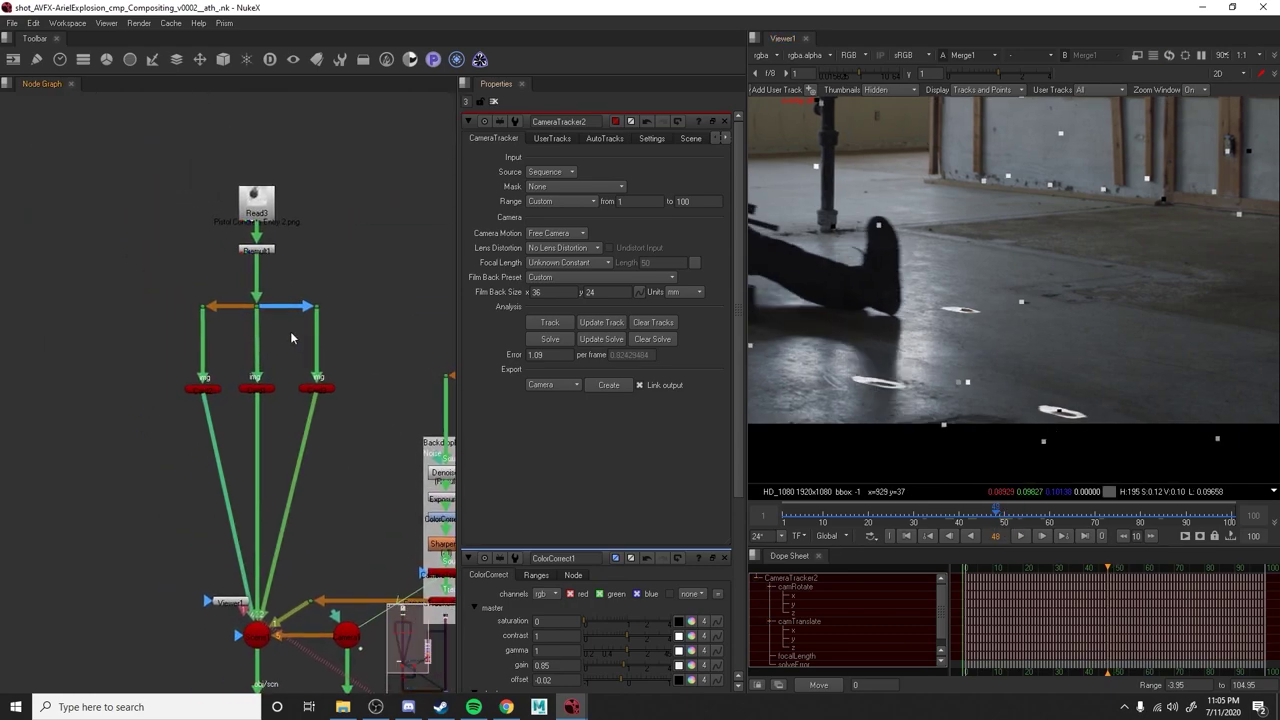
key(g)
drag(368, 340, 330, 350)
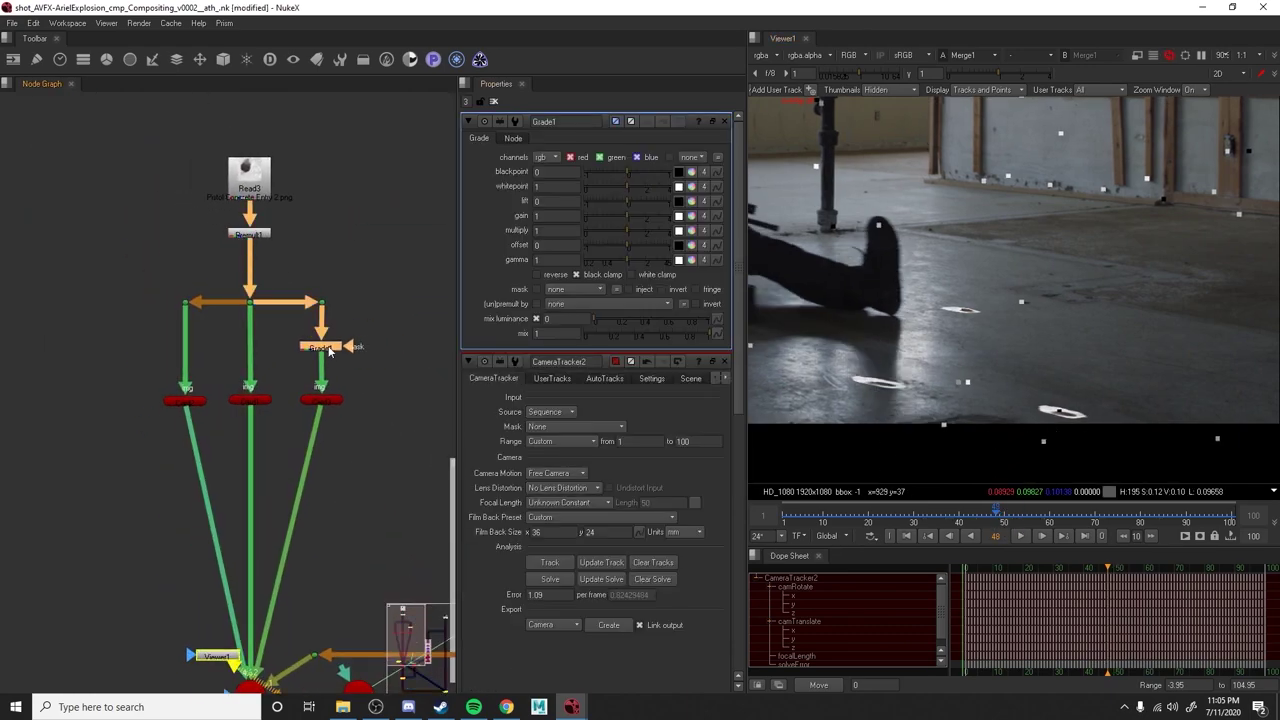
Examine the bright rim of the nearest bullet hole against the surrounding floor up close, including in the red channel.
scroll(1017, 368, up, 4)
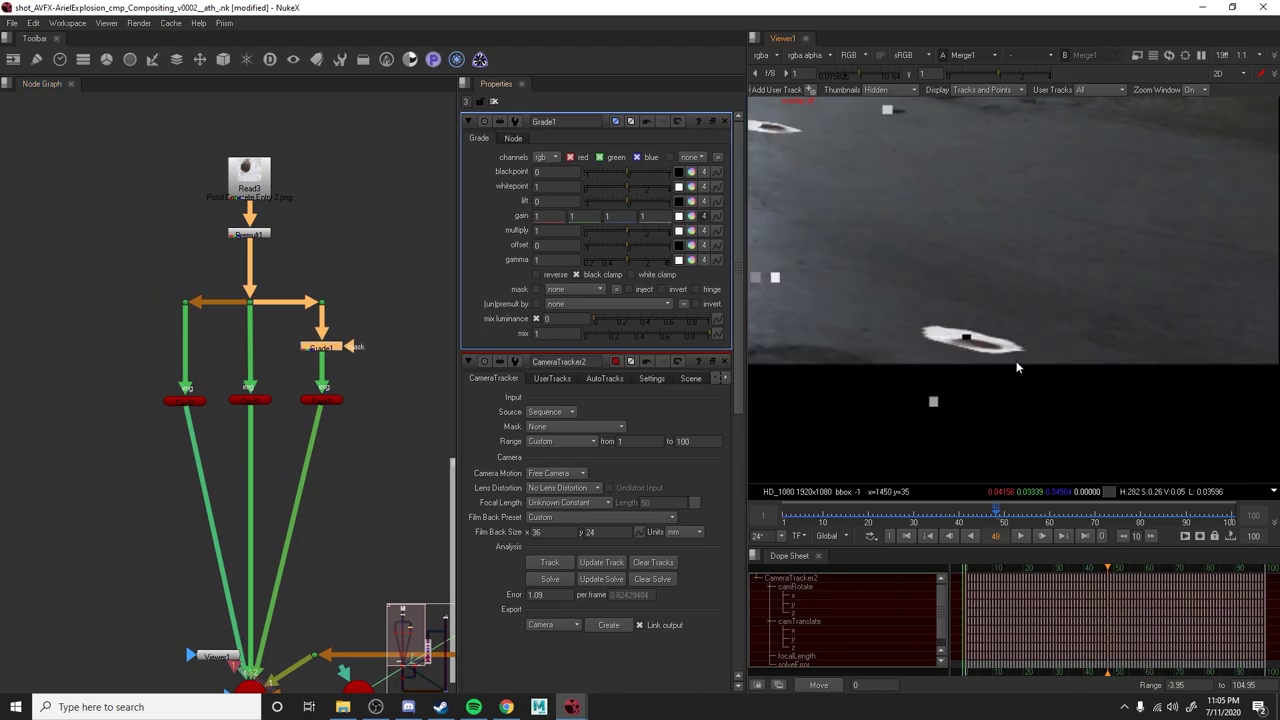
scroll(978, 353, up, 2)
middle_drag(991, 354, 953, 370)
scroll(960, 357, up, 2)
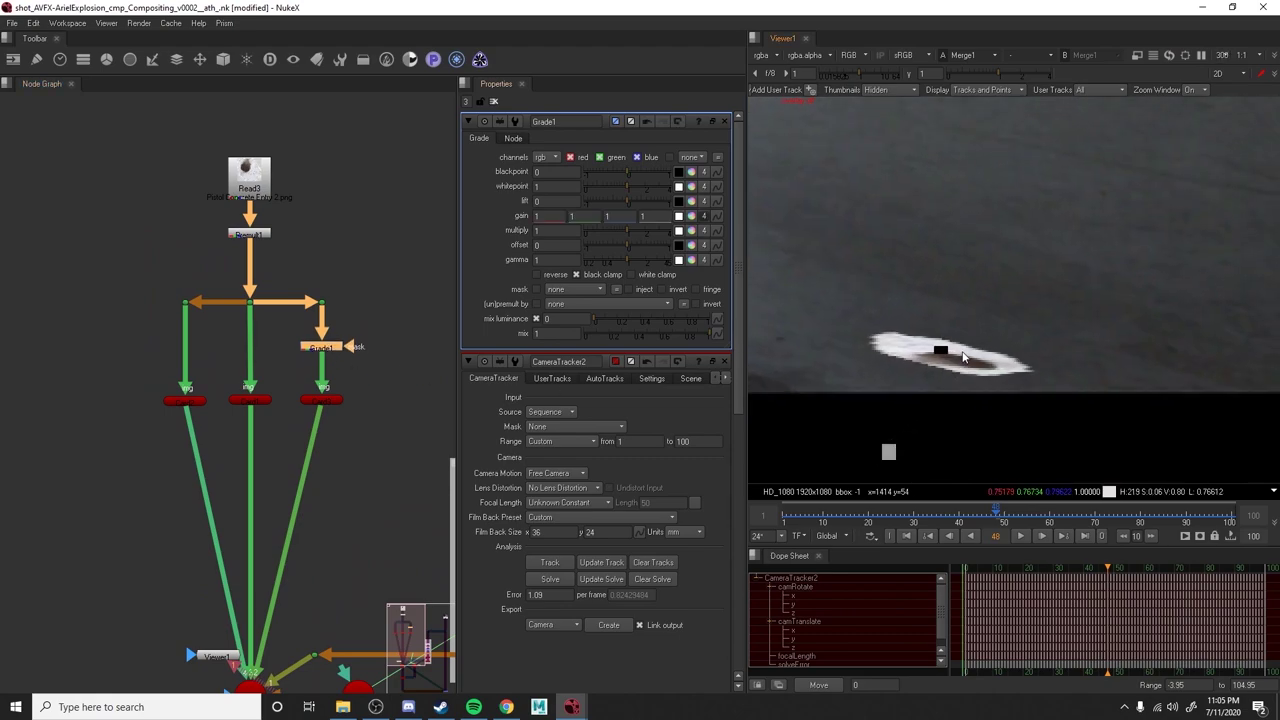
scroll(951, 349, down, 2)
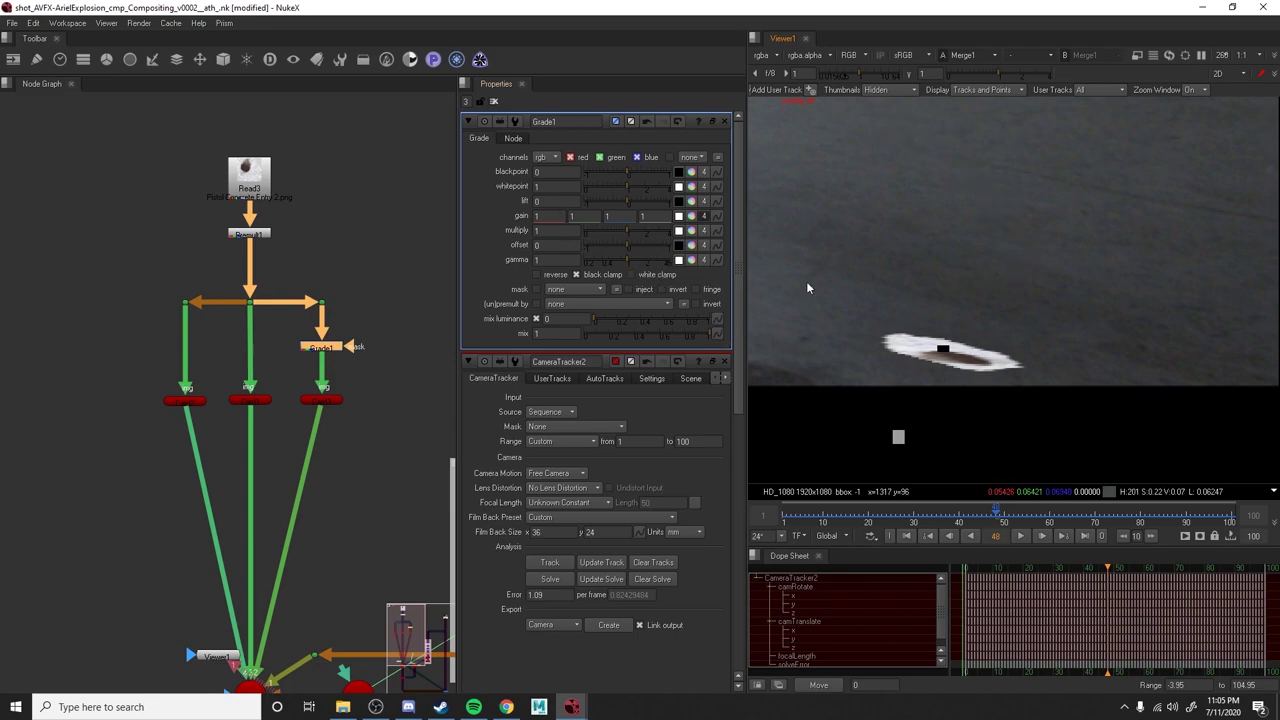
ctrl+click(940, 348)
scroll(952, 338, up, 2)
middle_drag(973, 345, 935, 371)
scroll(886, 362, up, 1)
scroll(935, 371, up, 1)
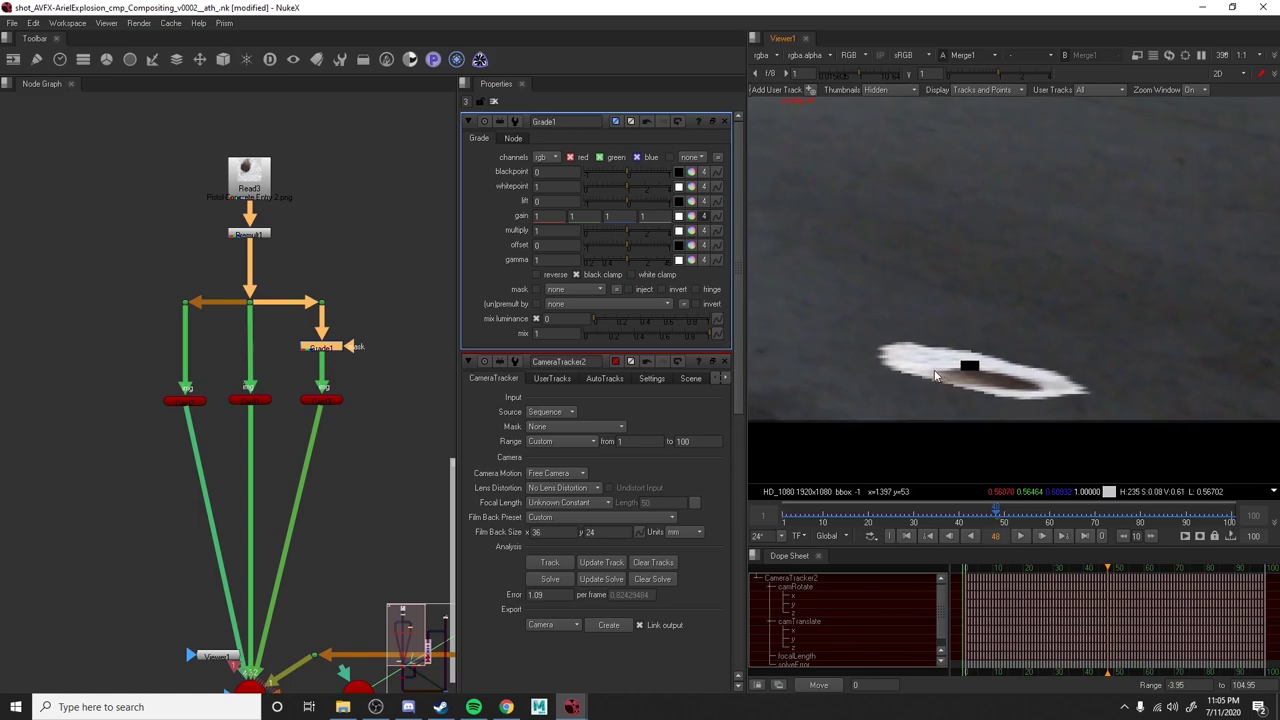
middle_drag(950, 252, 930, 267)
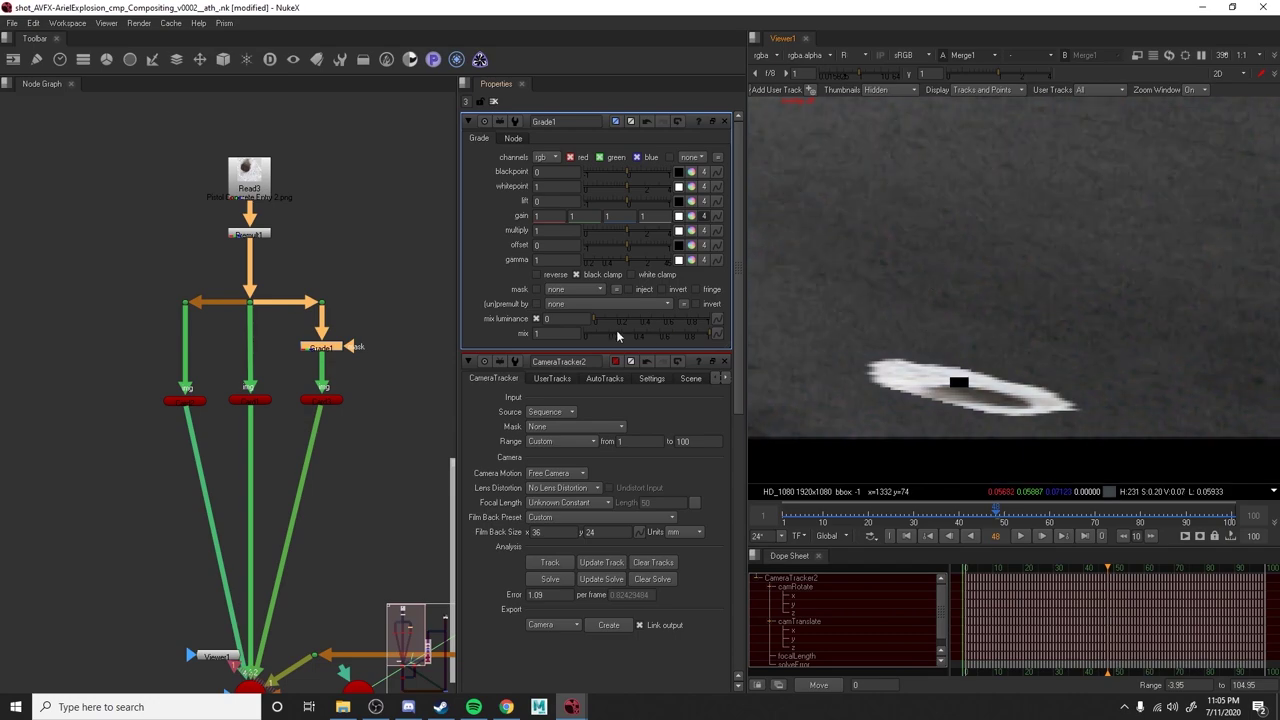
Lower the Grade's red gain to 0.059 so the rim blends into the floor in the red channel.
double_click(544, 216)
text(.9)
key(Return)
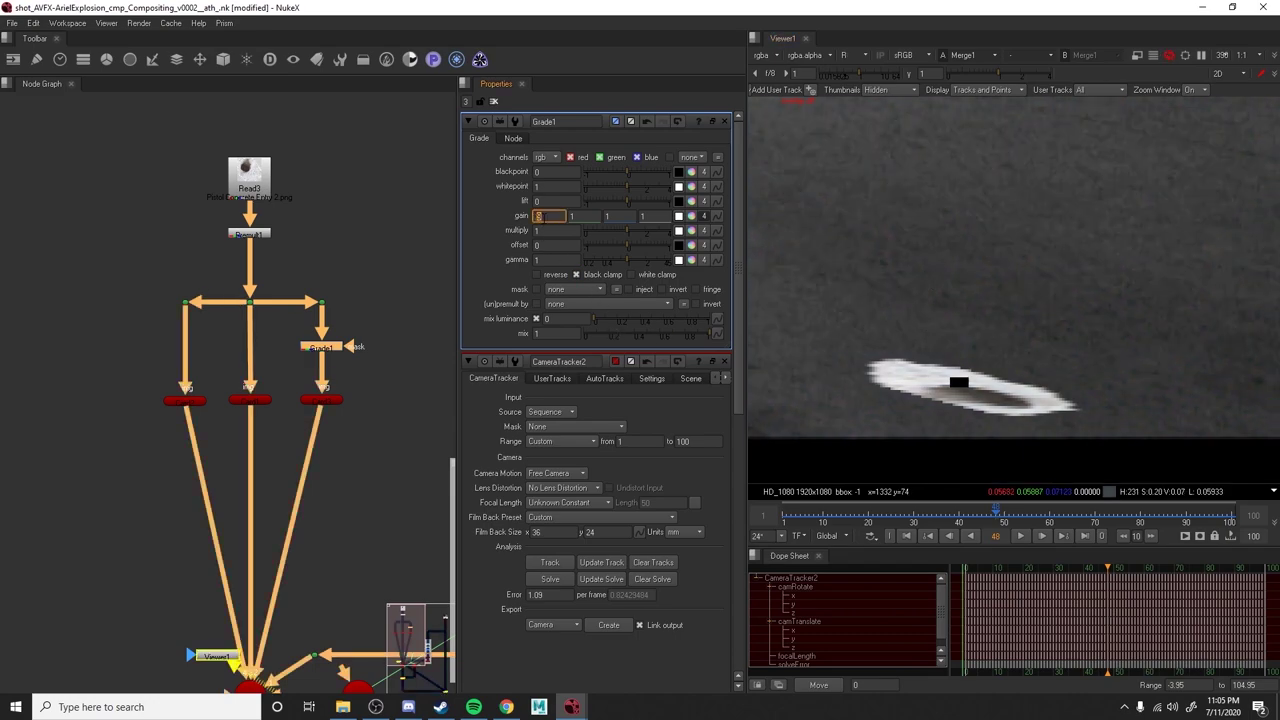
text(.7)
key(Return)
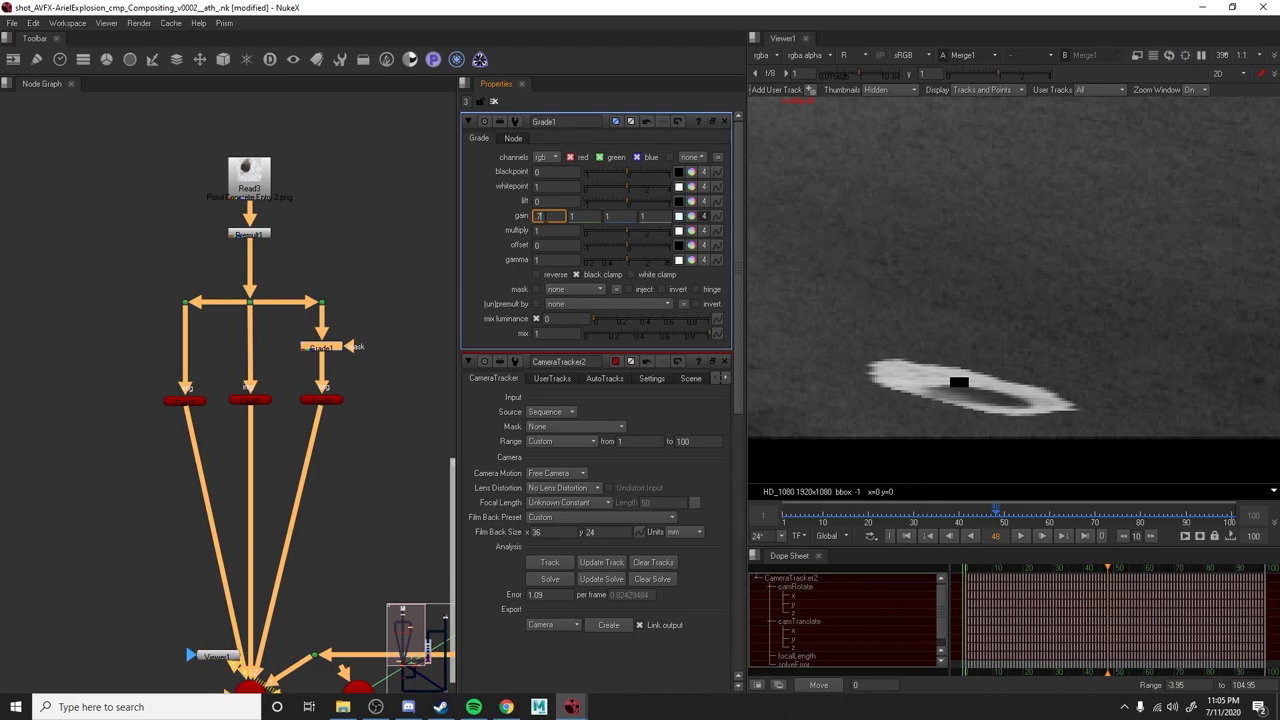
text(.5)
key(Return)
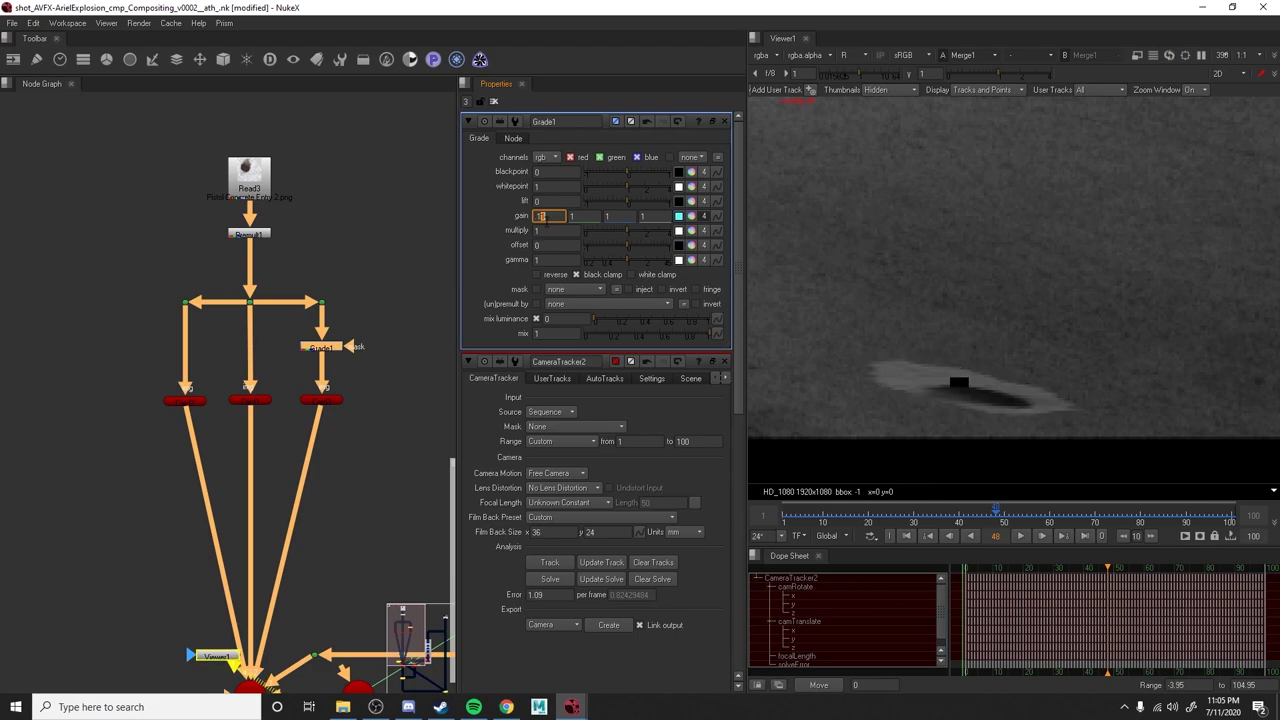
scroll(899, 380, up, 3)
click(542, 216)
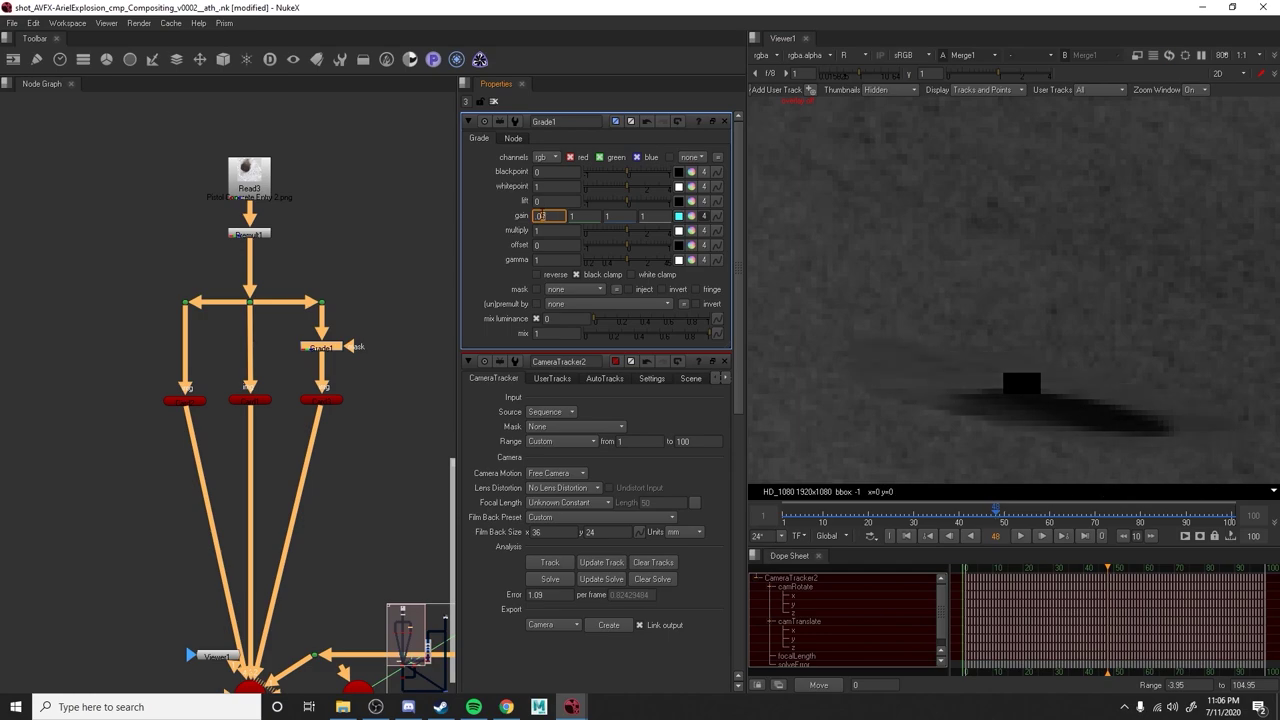
key(Down)
Match the rim to the floor in the green channel by lowering the Grade's green gain to 0.07.
key(g)
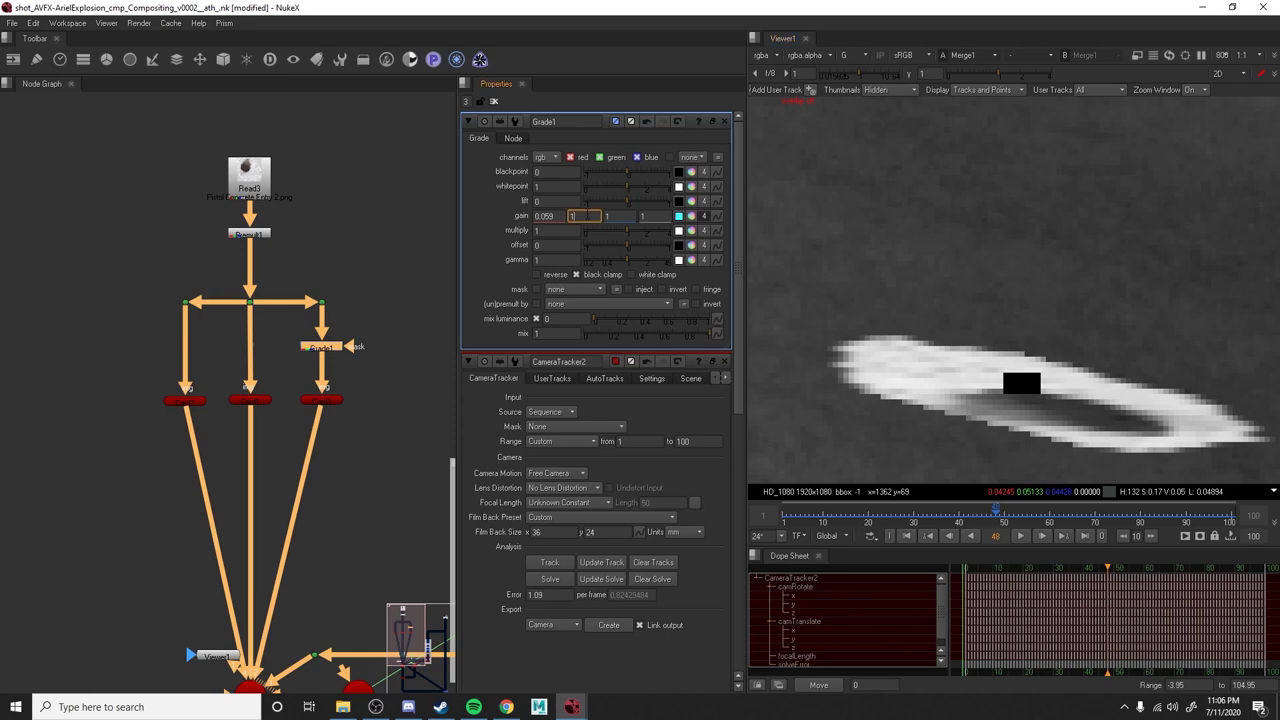
key(Down)
key(Down)
key(Down)
key(Down)
key(Down)
key(Down)
key(Down)
key(Down)
key(Down)
key(Down)
key(Down)
key(Down)
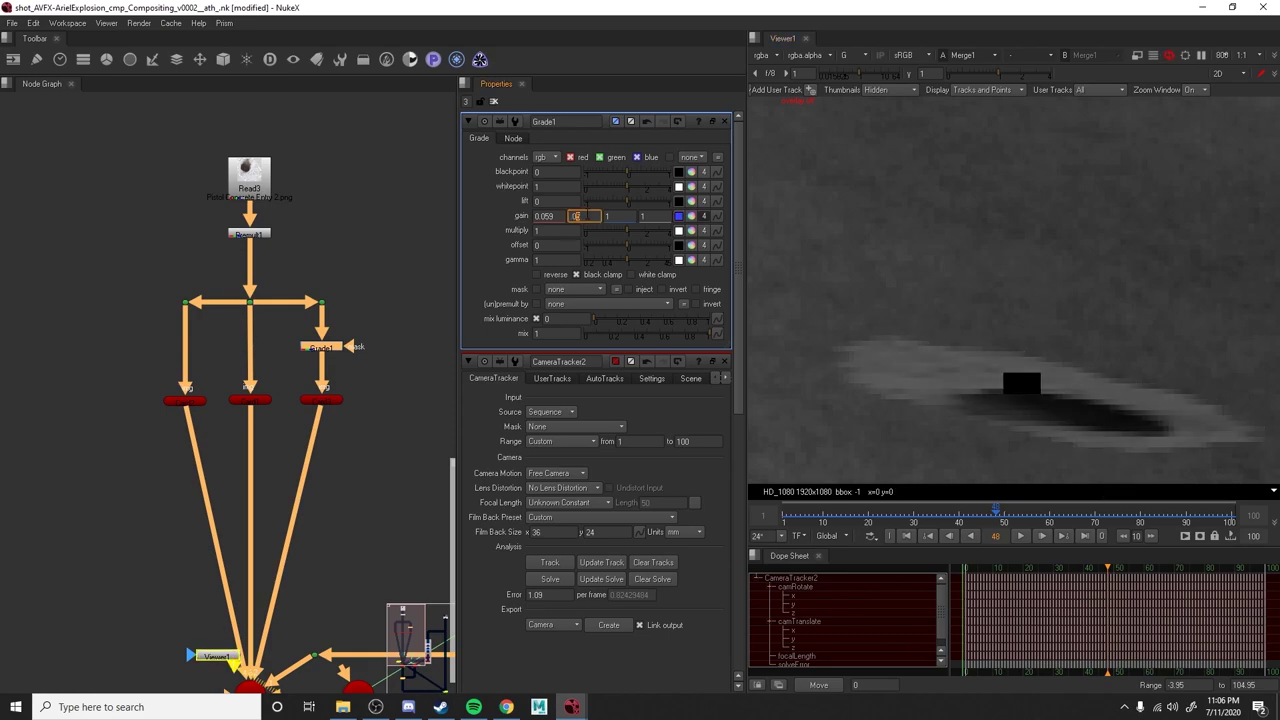
Set the Grade's blue gain to 0.07, judging the rim against the floor in the blue channel.
click(619, 217)
key(Down)
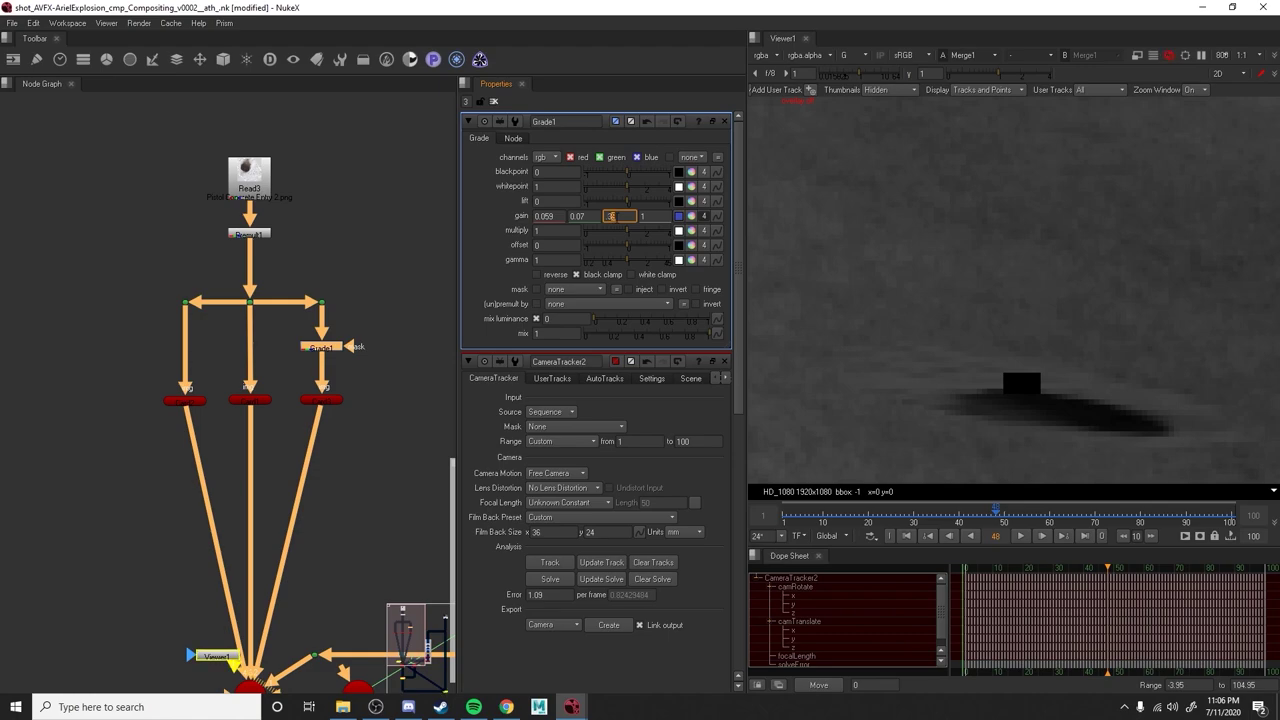
key(b)
click(617, 216)
key(Down)
key(Down)
key(Down)
key(Down)
key(Up)
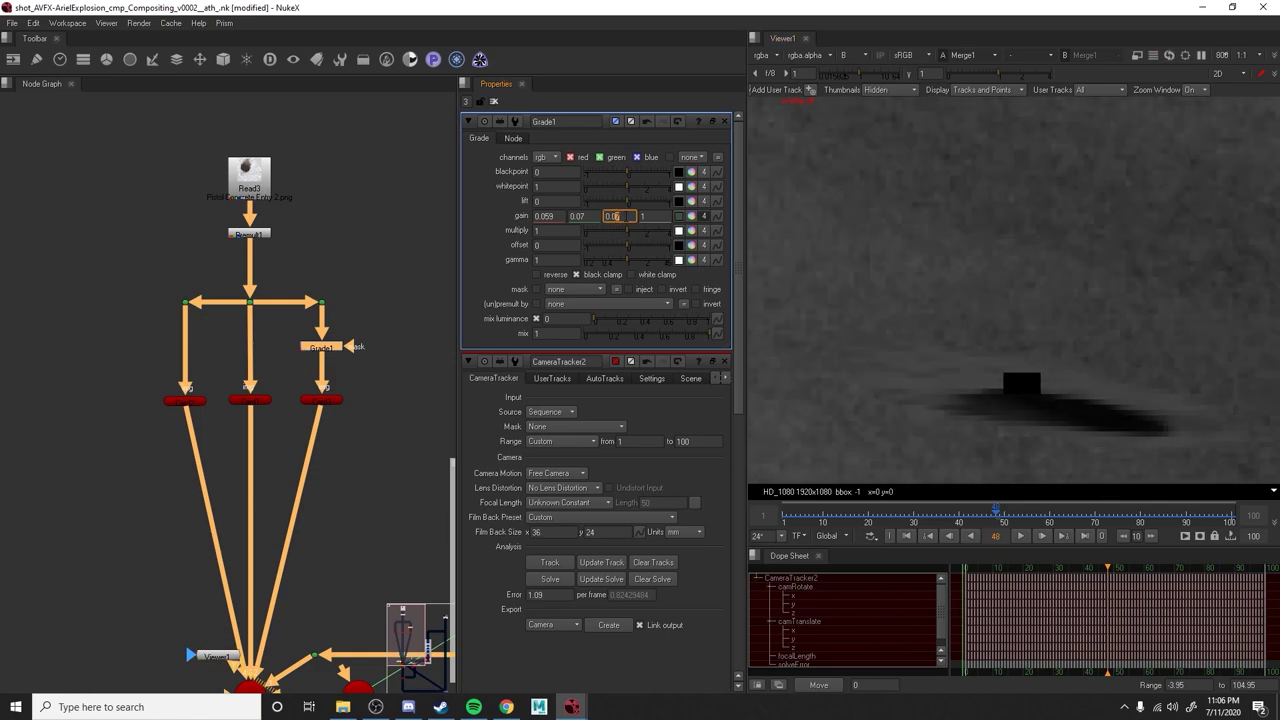
key(Up)
Refine the Grade's red gain to 0.066 and green gain to 0.068 while viewing each channel separately.
key(r)
mouse_move(906, 421)
middle_down()
mouse_move(964, 363)
mouse_move(906, 421)
middle_up()
scroll(941, 360, up, 2)
click(551, 216)
key(Up)
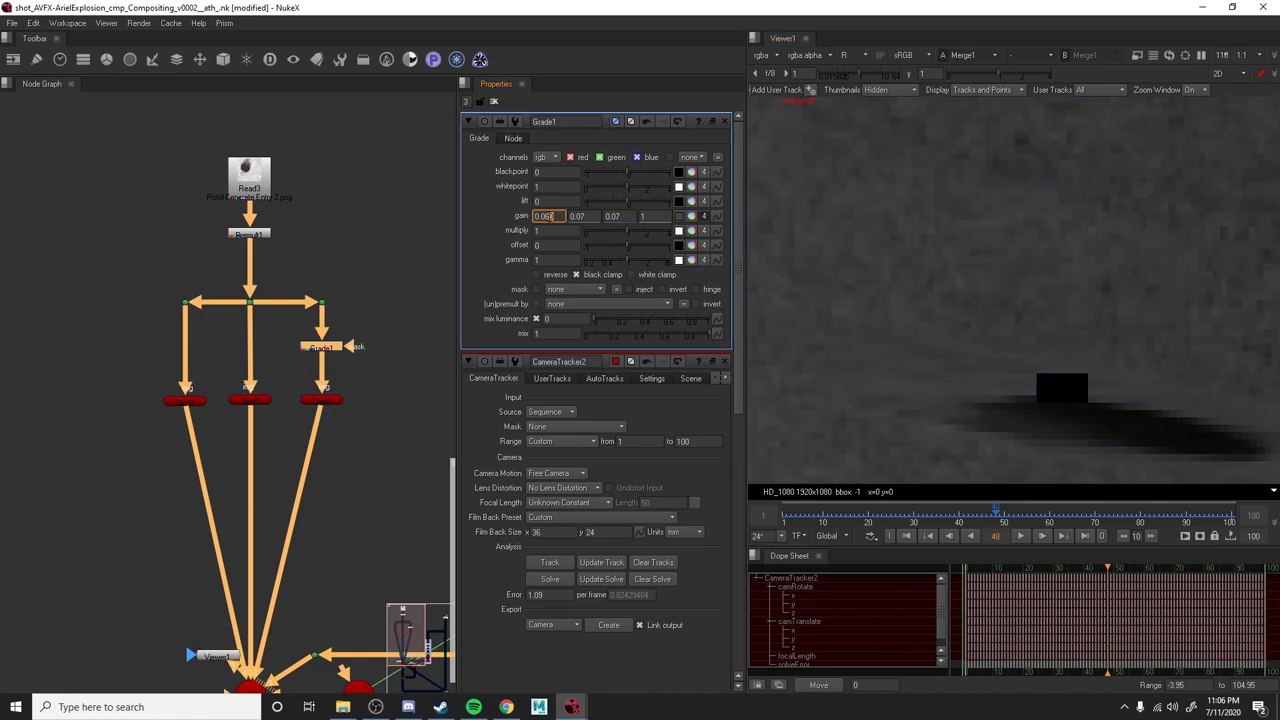
key(Tab)
key(g)
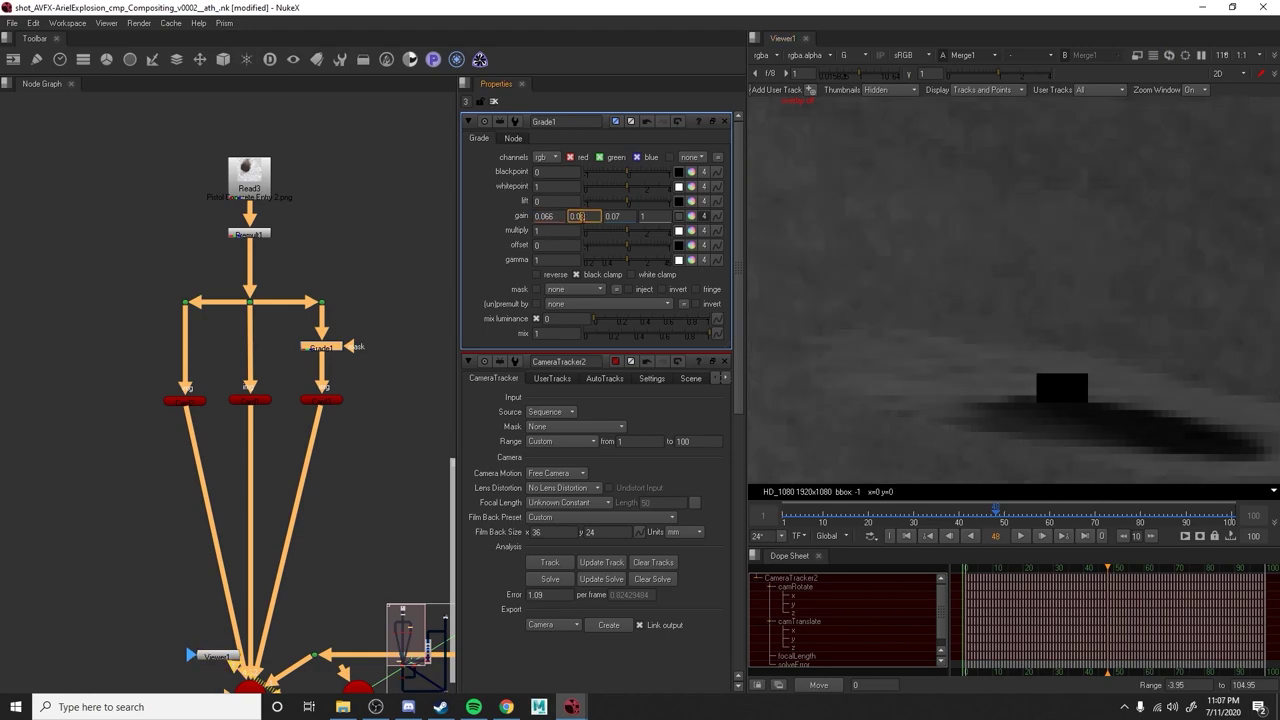
Fine-tune the Grade's blue gain to 0.066 in a temporarily brightened blue-channel view, and restore the normal RGB view.
key(b)
click(621, 216)
key(Down)
key(Down)
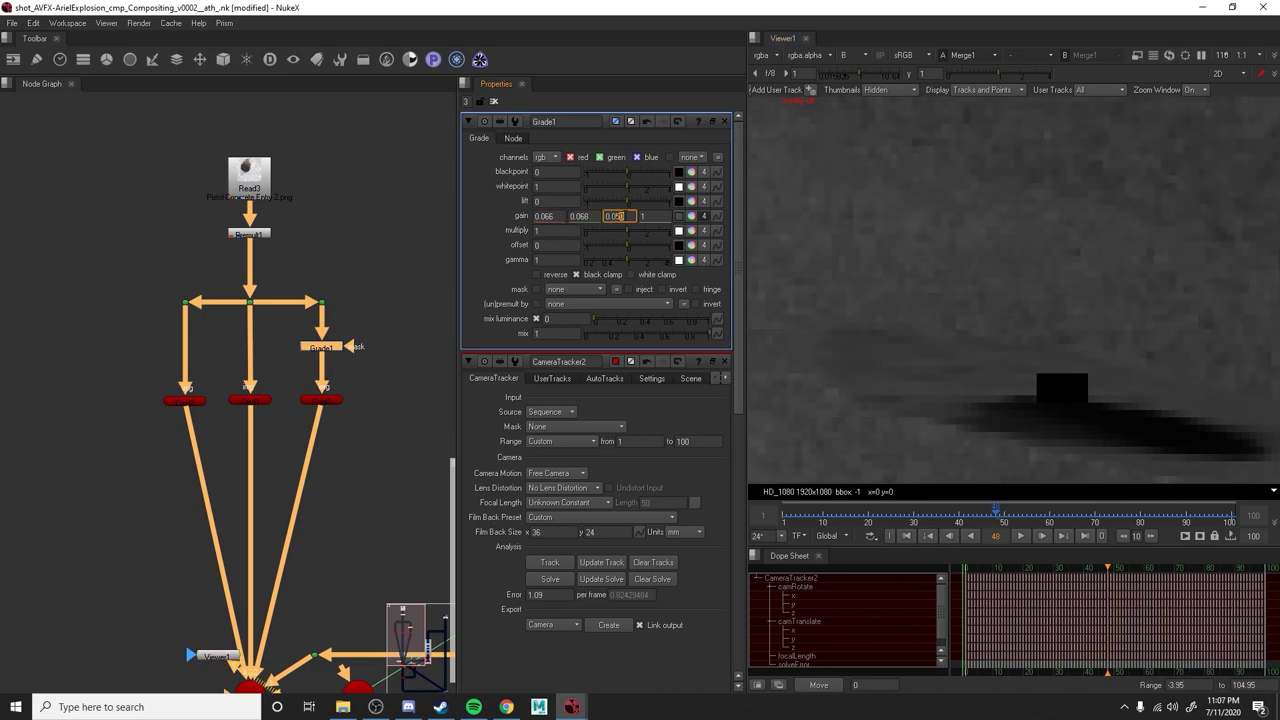
click(873, 75)
click(620, 216)
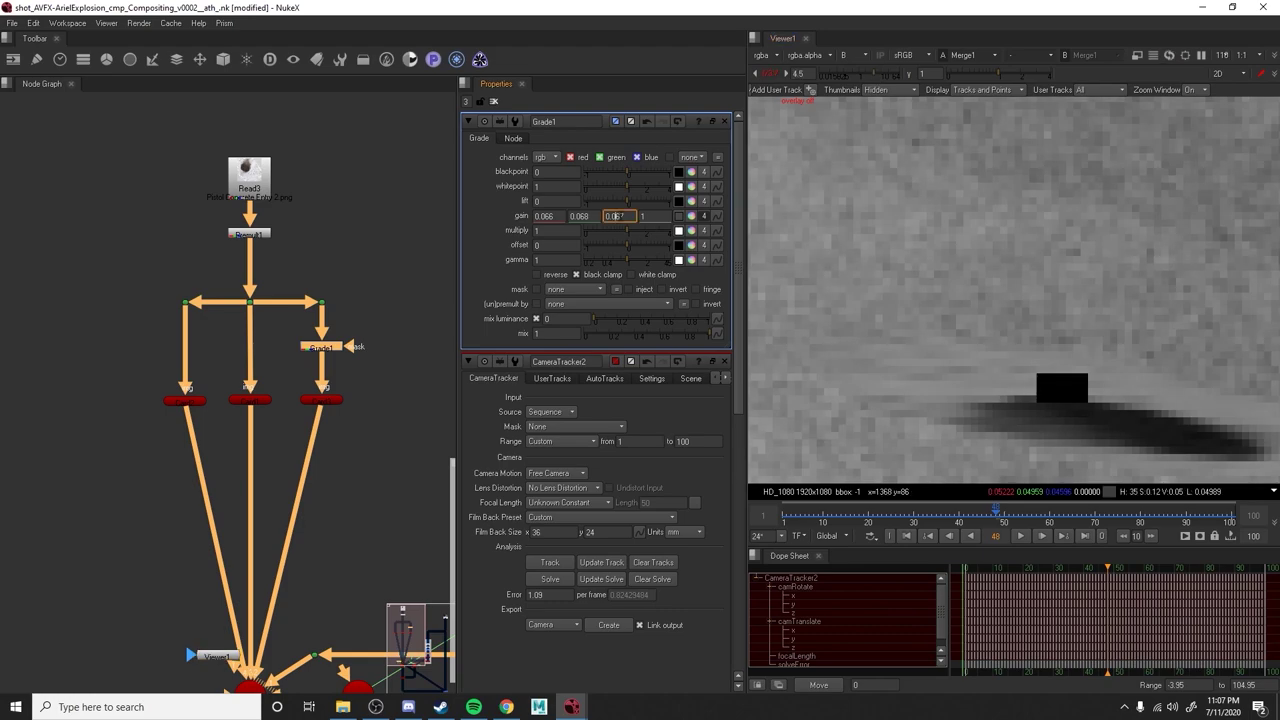
key(Up)
key(Up)
key(Down)
key(Down)
key(Down)
key(Down)
key(b)
ctrl+click(854, 73)
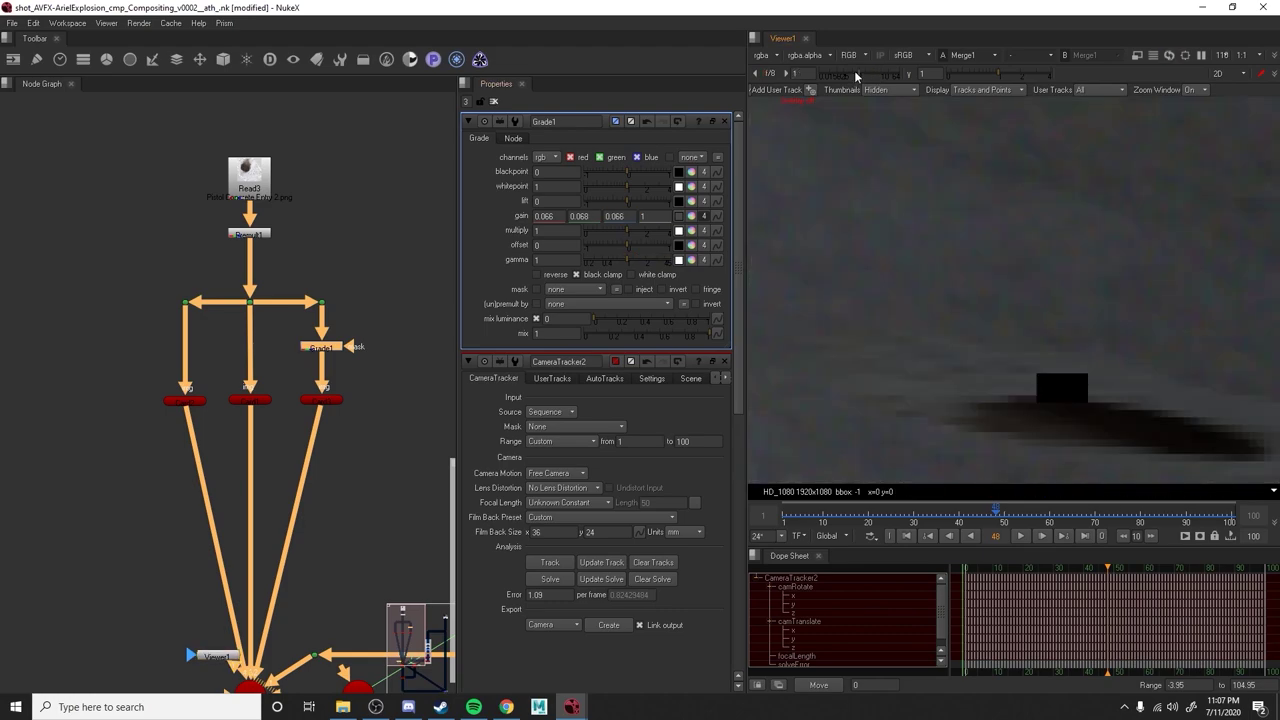
Disable the CameraTrackerPointCloud2 node below the CameraTracker to hide the tracked points.
scroll(1005, 300, down, 10)
scroll(1020, 317, up, 4)
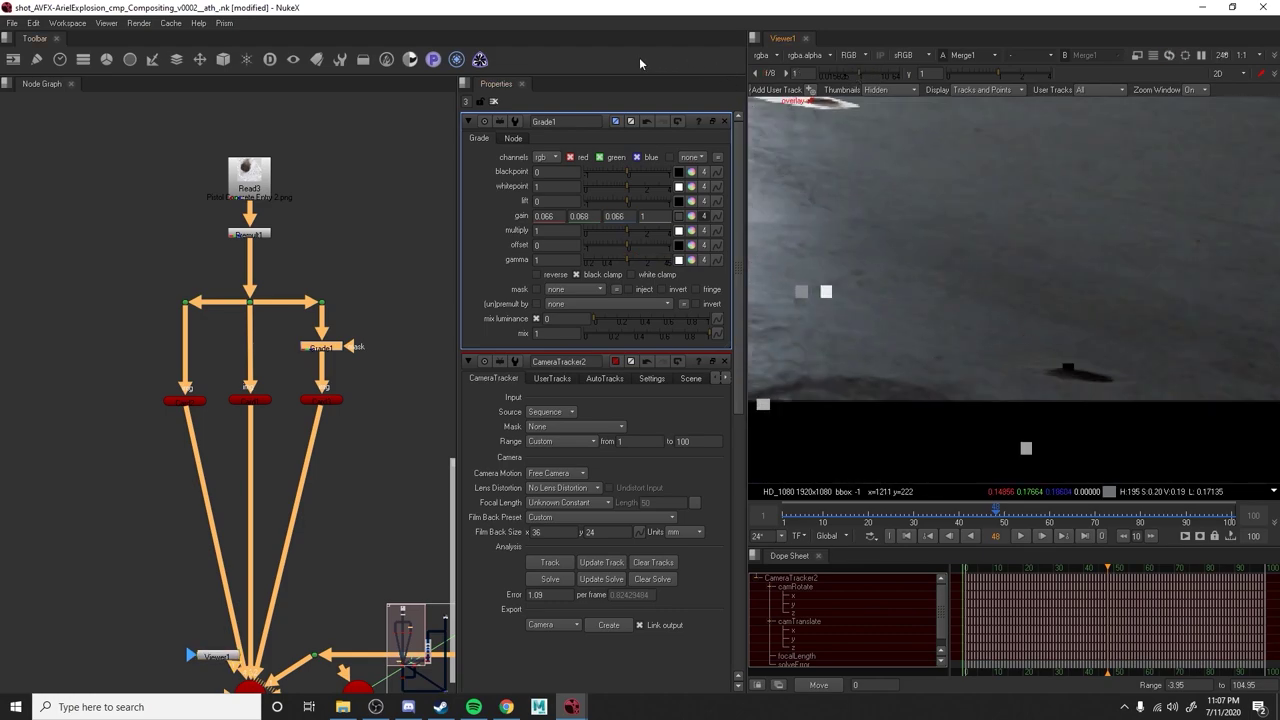
middle_drag(361, 433, 174, 271)
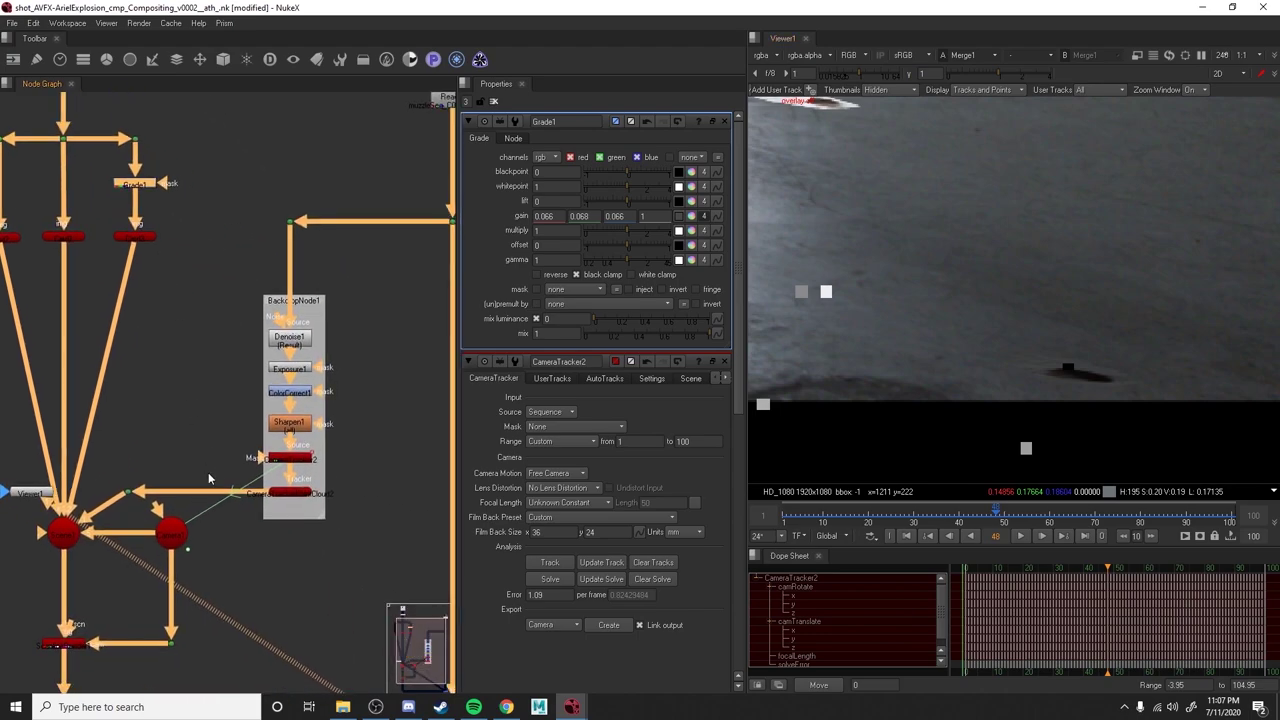
drag(208, 472, 354, 516)
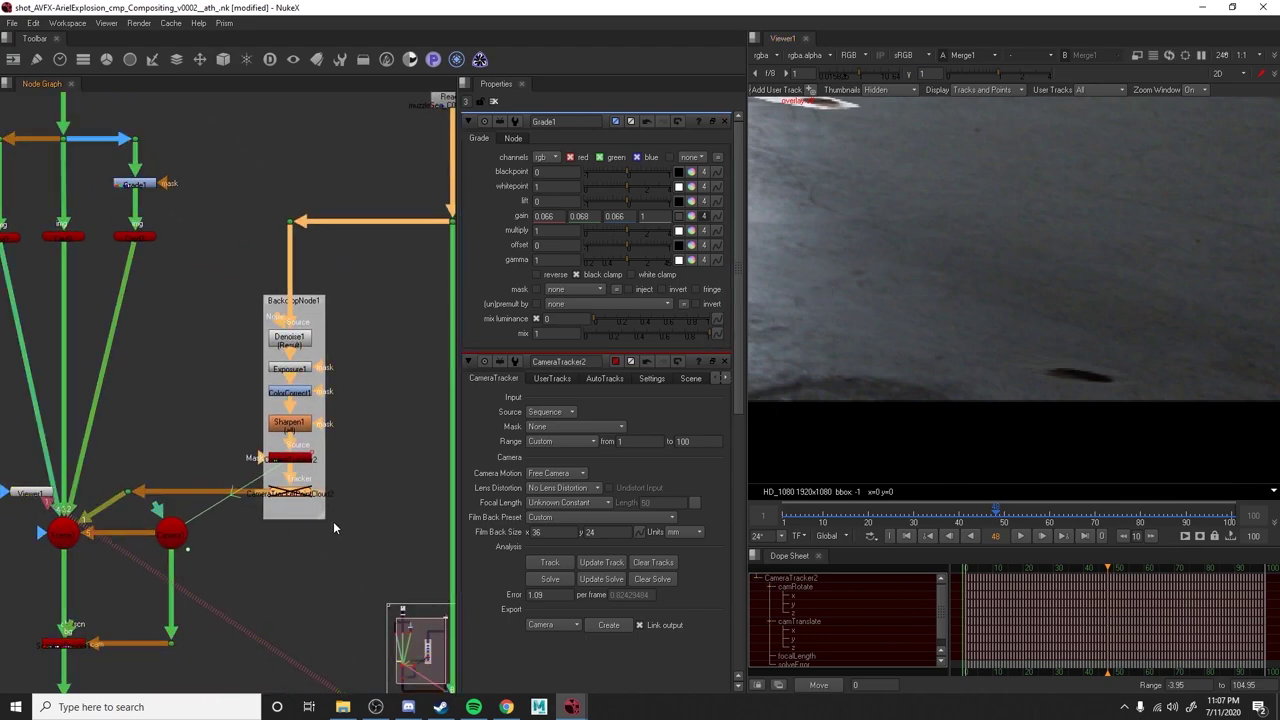
Compare the graded bullet hole with the ungraded ones and inspect how its edges blend into the floor.
scroll(1087, 319, down, 3)
middle_drag(1060, 314, 1137, 402)
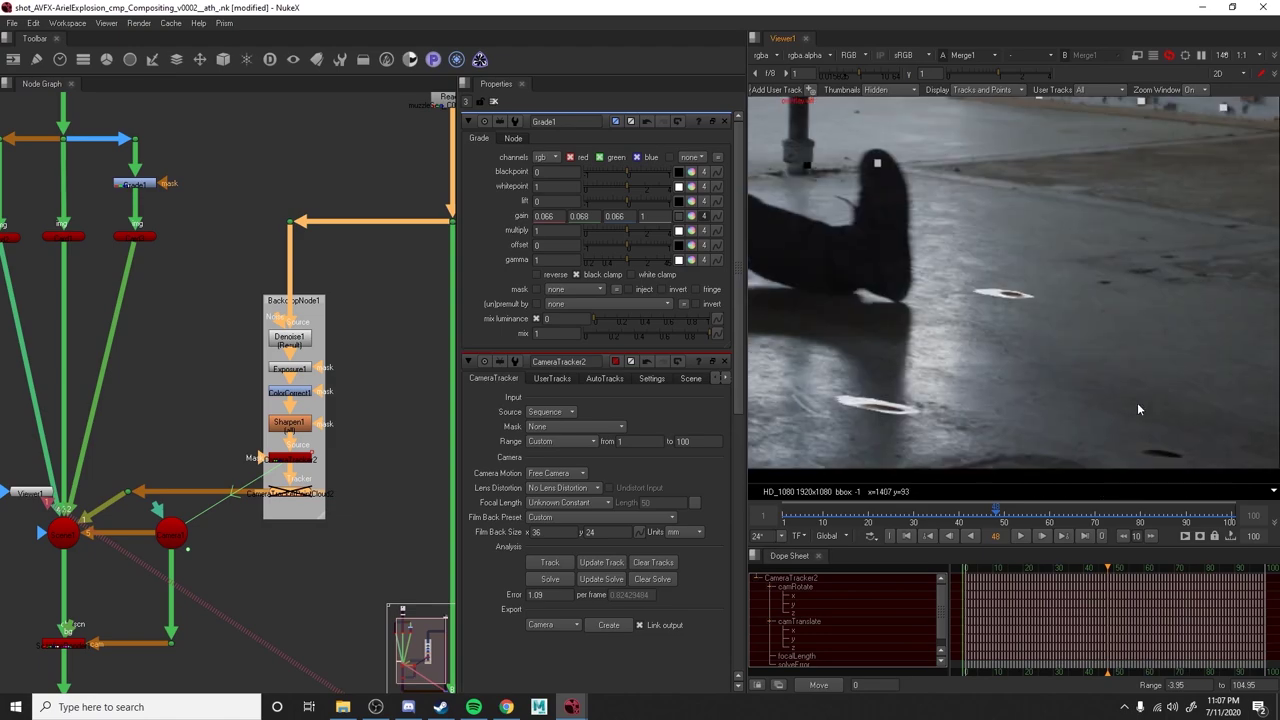
scroll(1137, 403, down, 2)
middle_drag(1056, 349, 937, 282)
scroll(1054, 384, up, 3)
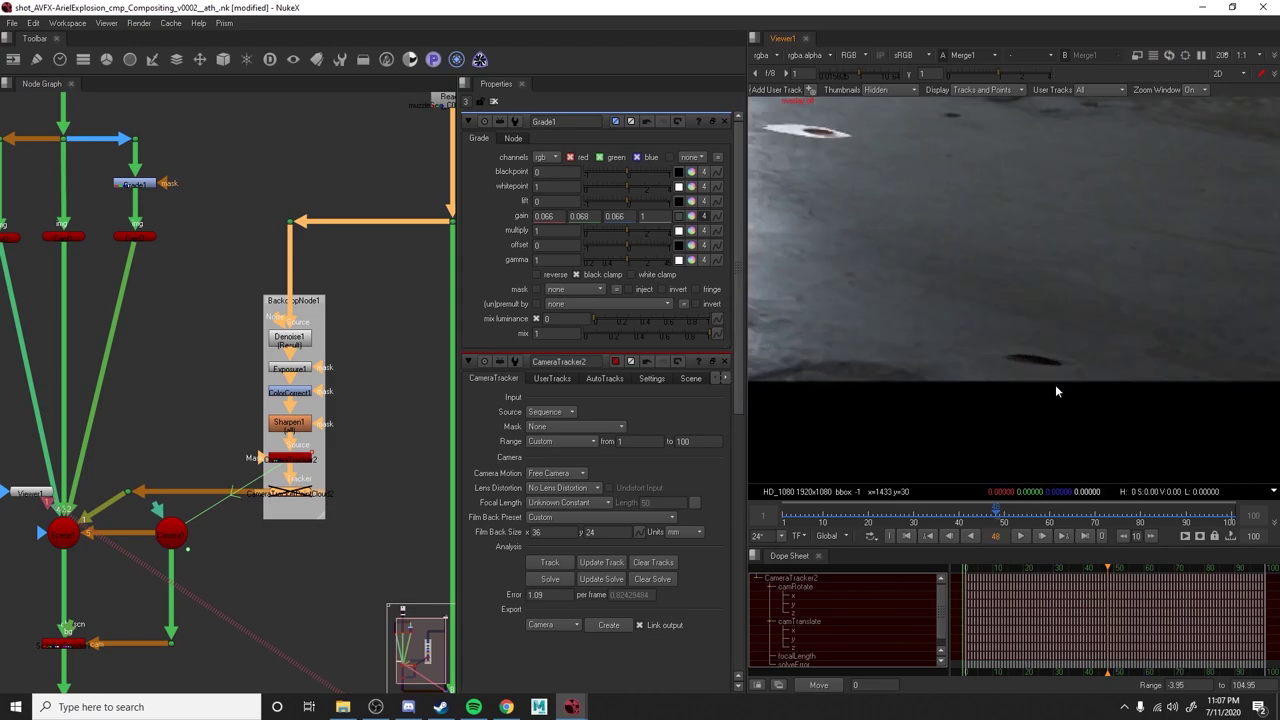
scroll(1052, 381, up, 2)
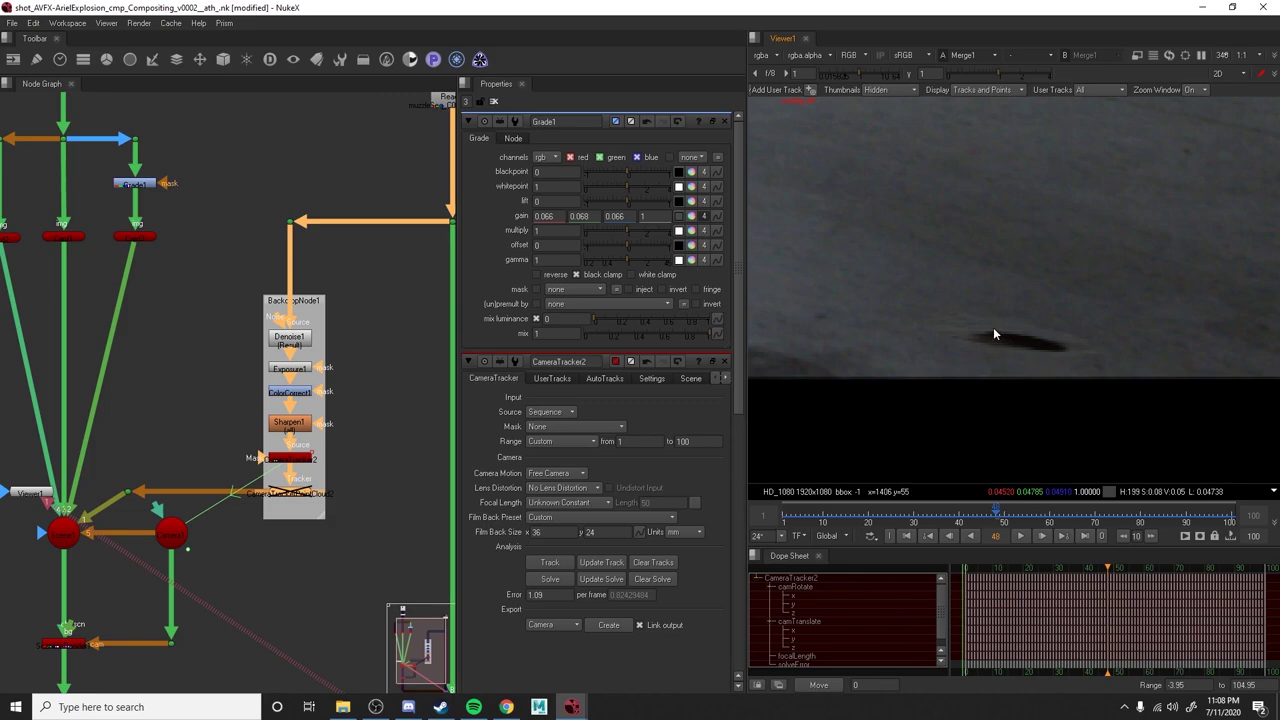
scroll(993, 326, up, 1)
scroll(993, 326, down, 2)
scroll(993, 326, down, 2)
scroll(983, 320, up, 2)
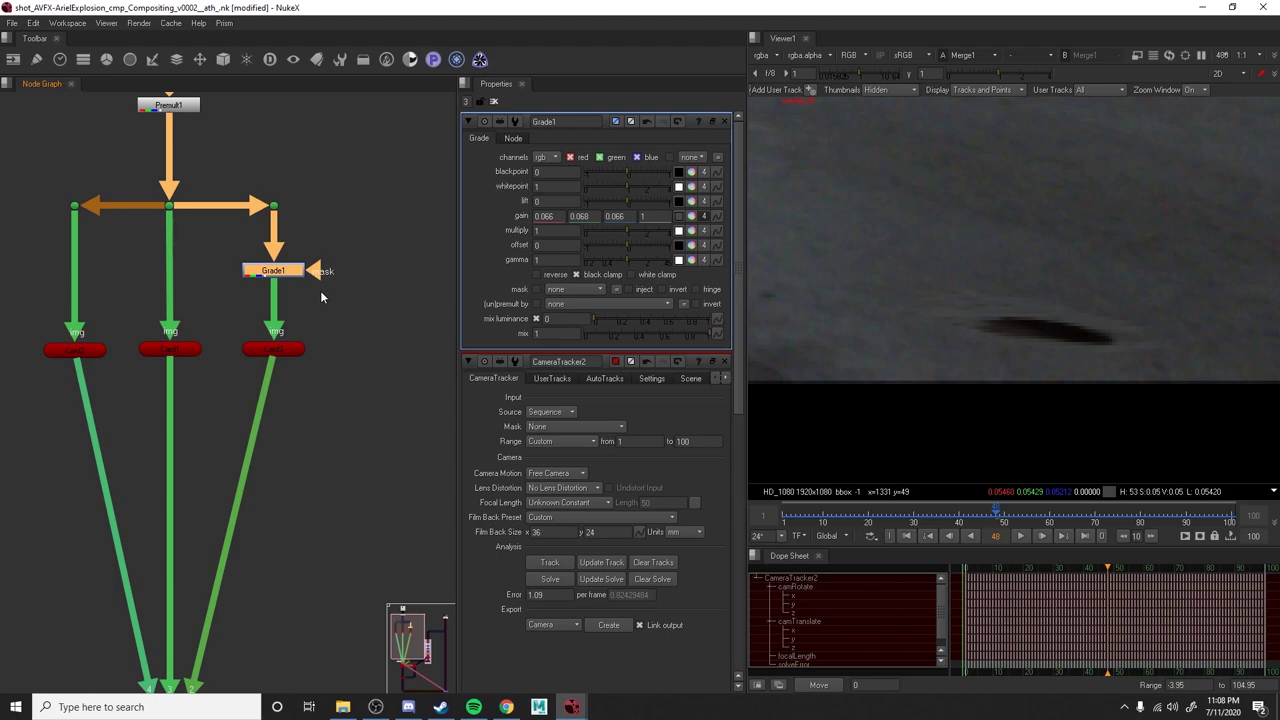
Switch the Grade node off and on again to compare the bullet hole before and after grading.
scroll(940, 287, down, 3)
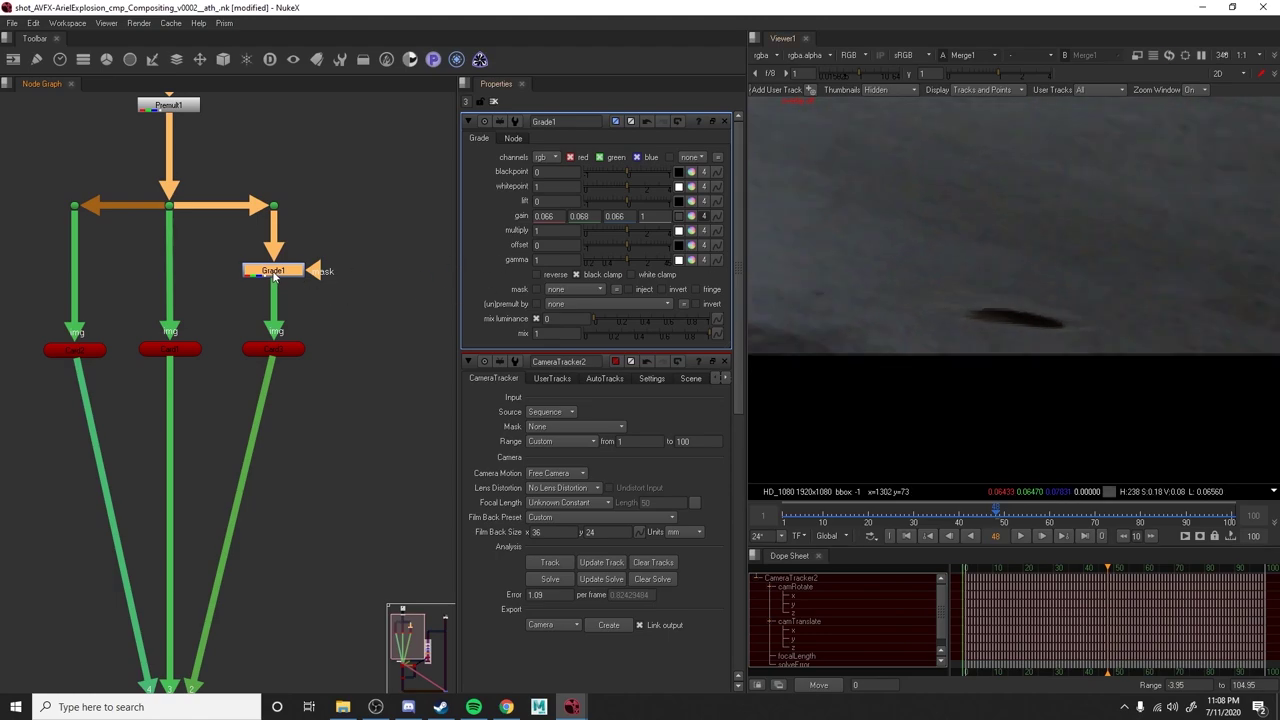
key(d)
key(d)
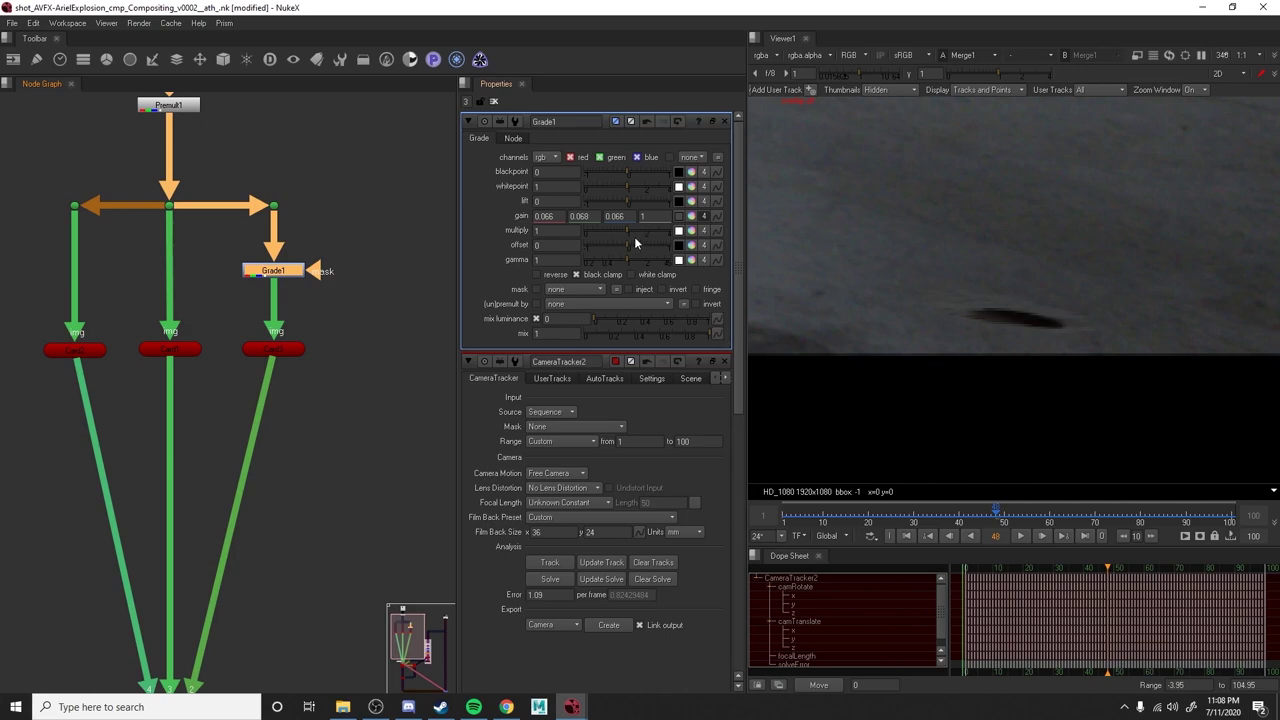
Try a Grade multiply of 1.95 on the bullet hole and return it to 1.
click(645, 237)
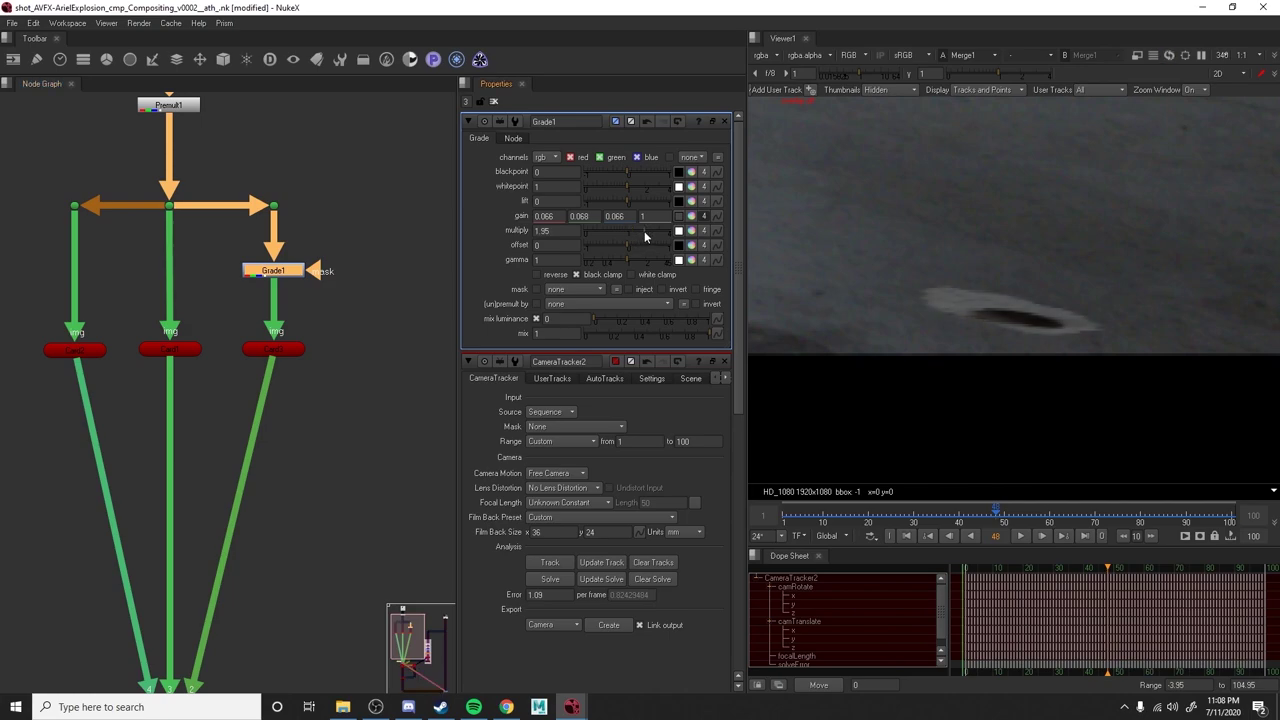
drag(659, 232, 631, 233)
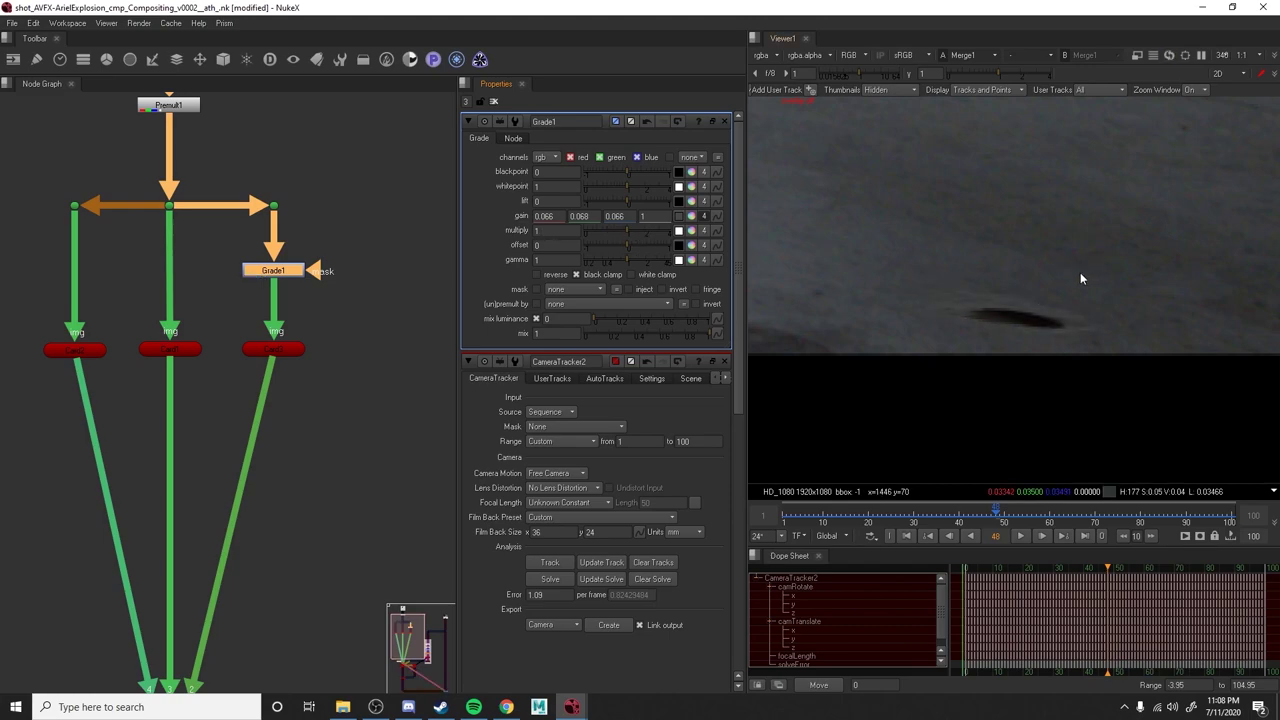
Set the multiply of the first bullet hole's Grade node to 1.1.
scroll(963, 286, down, 2)
middle_drag(962, 278, 1069, 348)
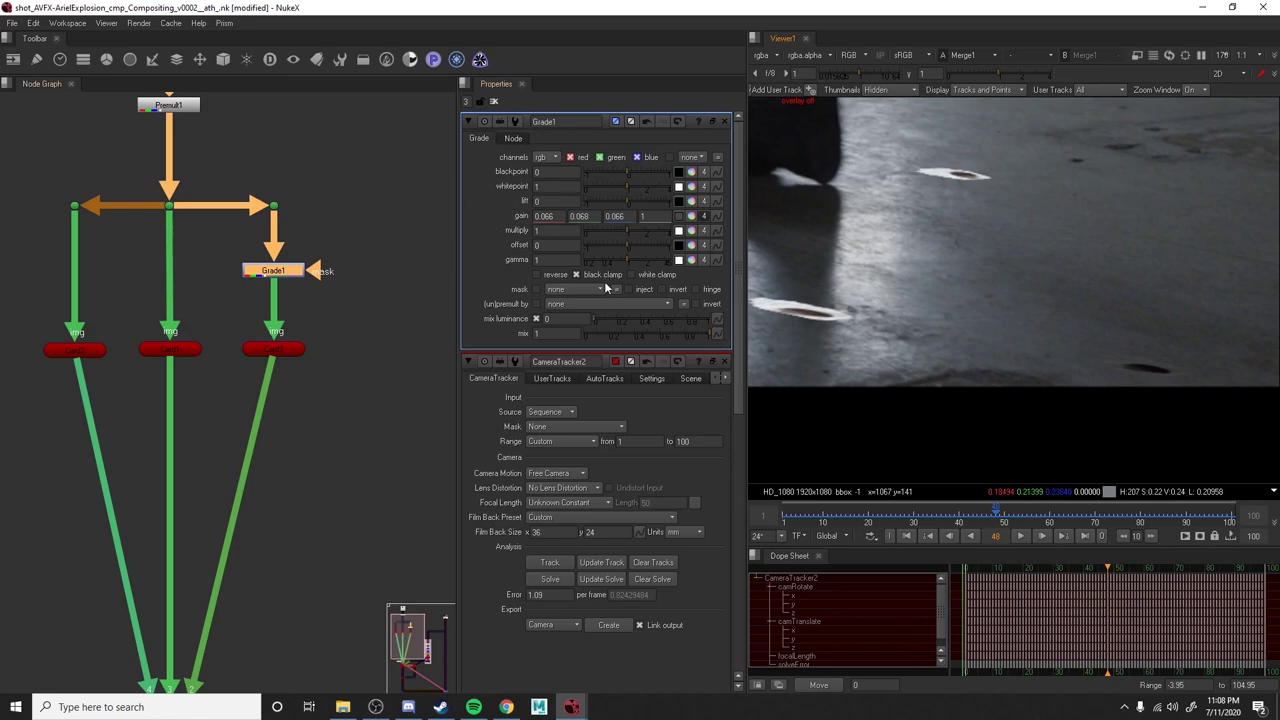
click(632, 234)
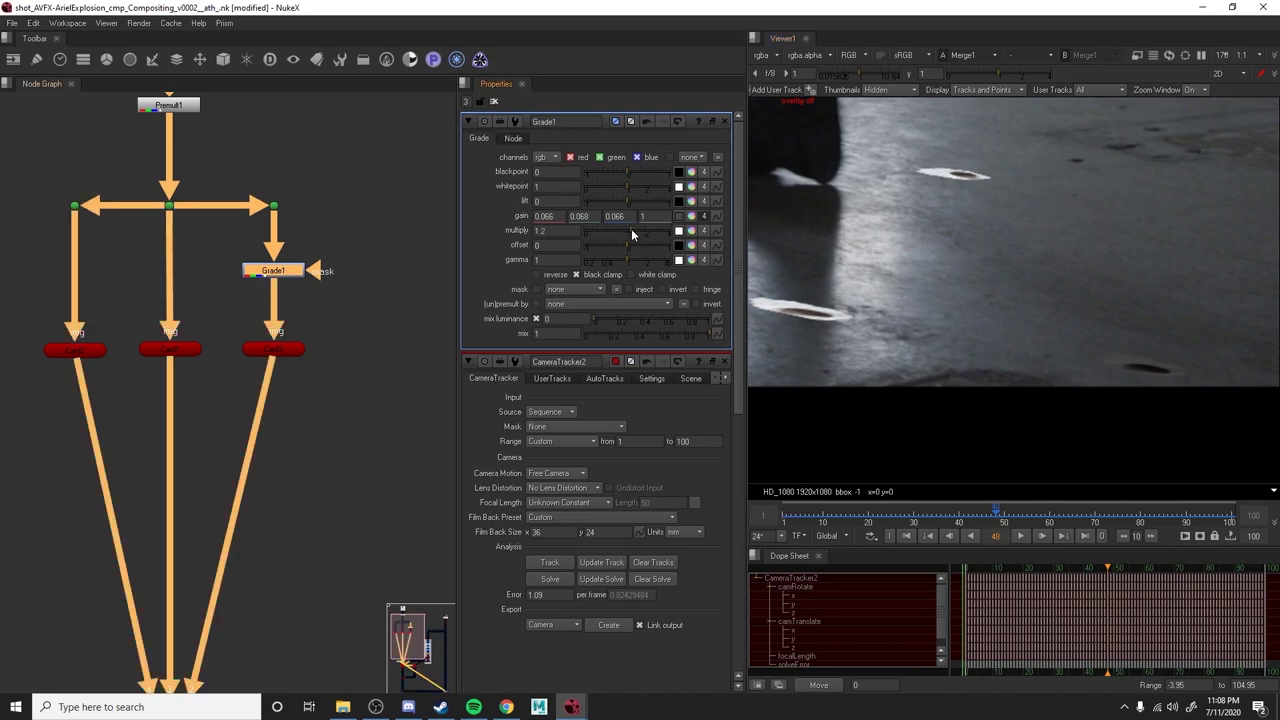
drag(631, 229, 628, 229)
click(359, 293)
click(275, 273)
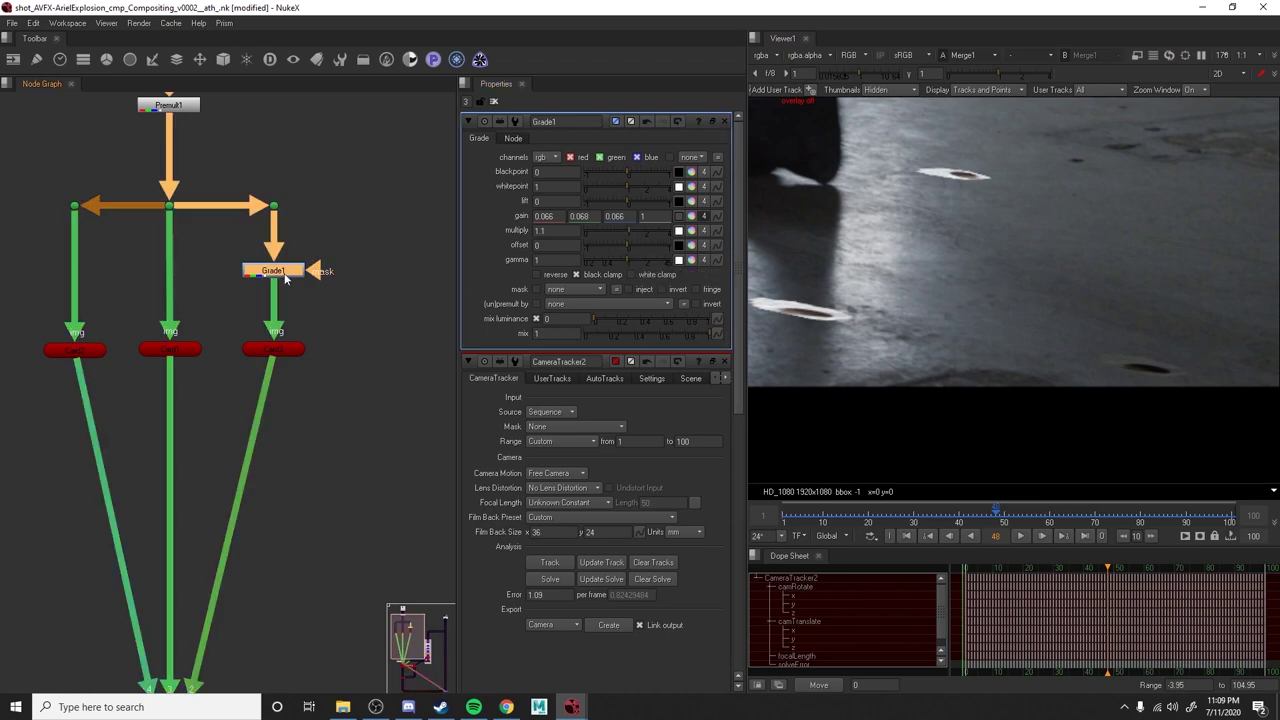
Insert a Grade node above the middle card, between the image's dot and the card.
middle_drag(876, 310, 1069, 320)
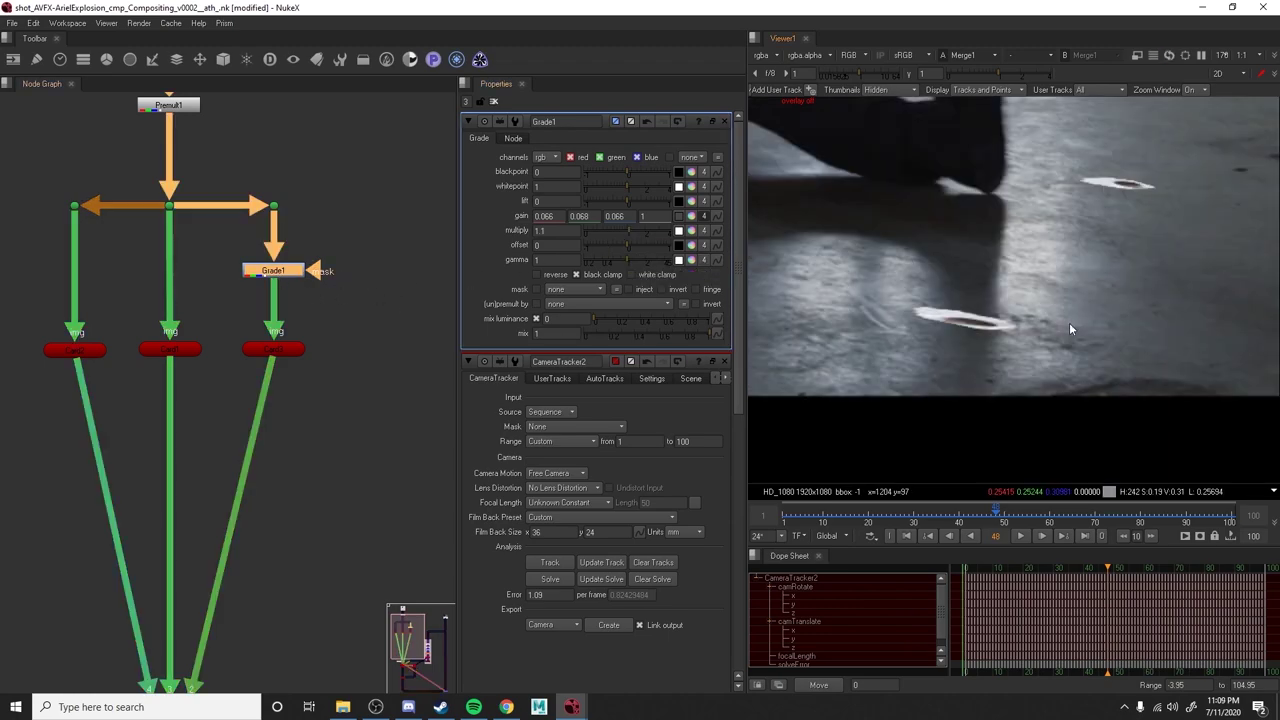
scroll(968, 332, up, 1)
scroll(968, 328, up, 5)
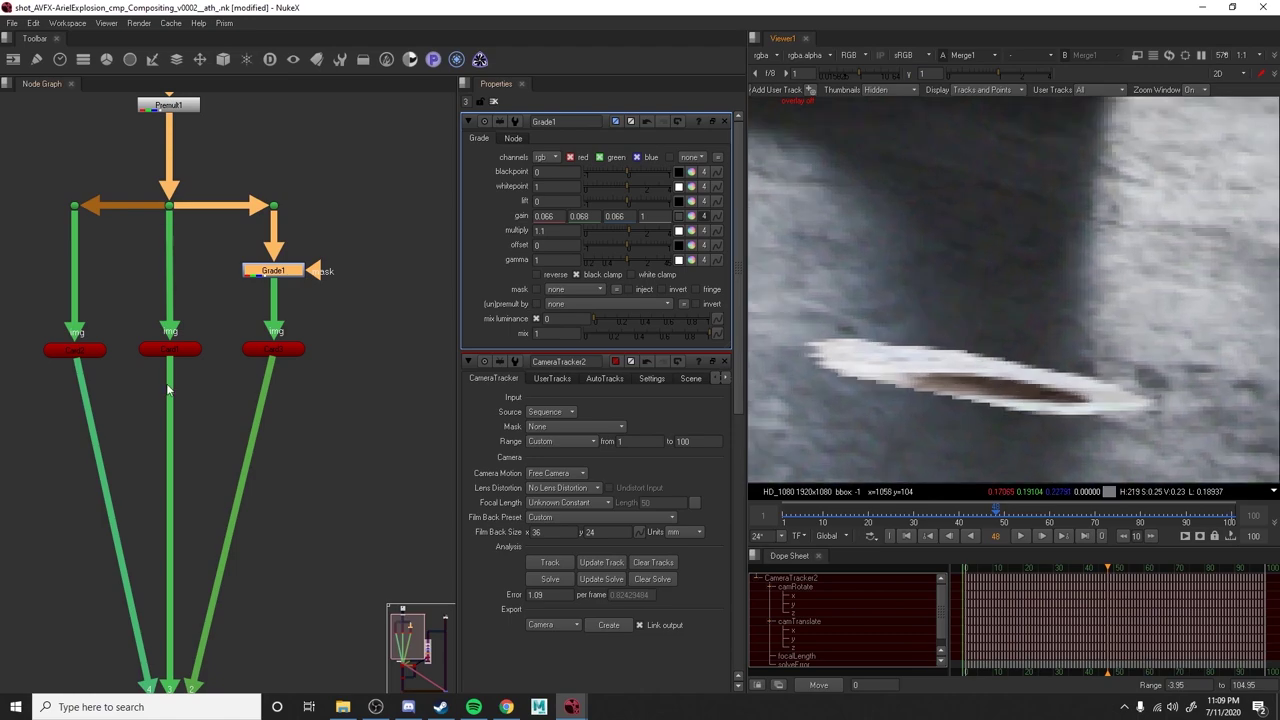
click(80, 348)
click(152, 262)
key(g)
drag(160, 263, 170, 270)
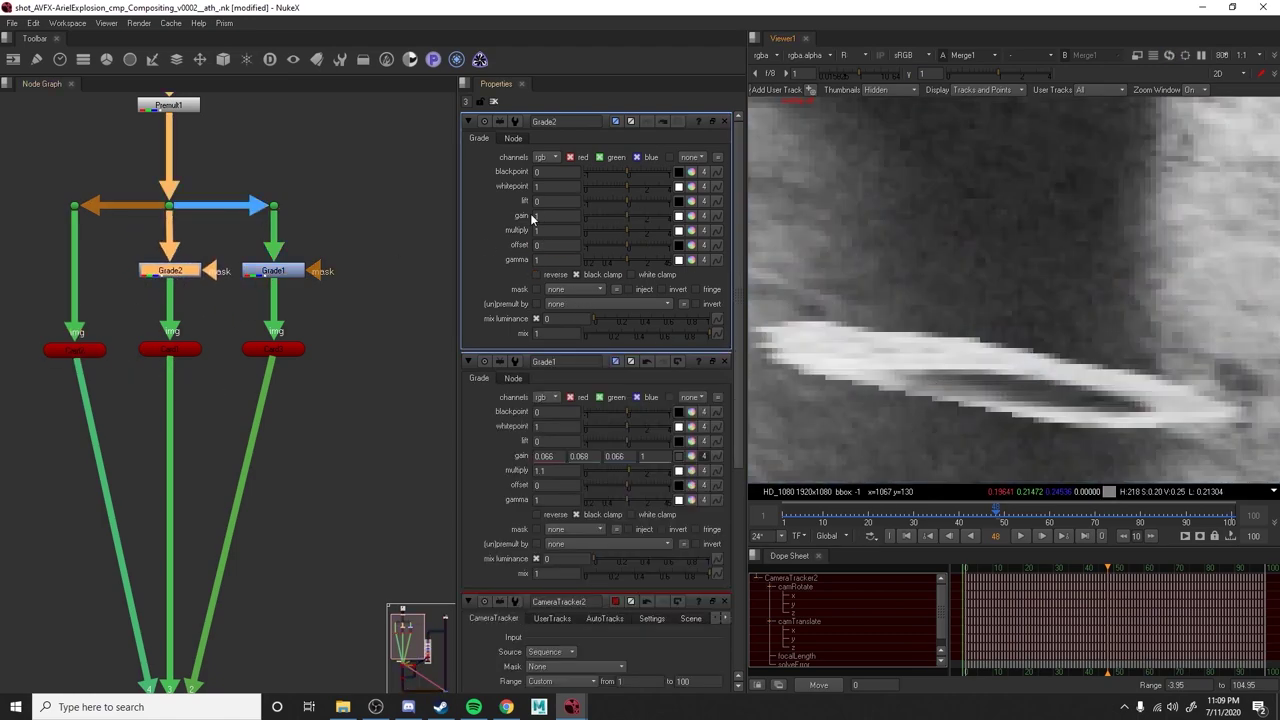
Split the new Grade's gain into channels and match the floor with red 0.17, green 0.24 and blue 0.28.
click(704, 216)
click(543, 216)
text(.15)
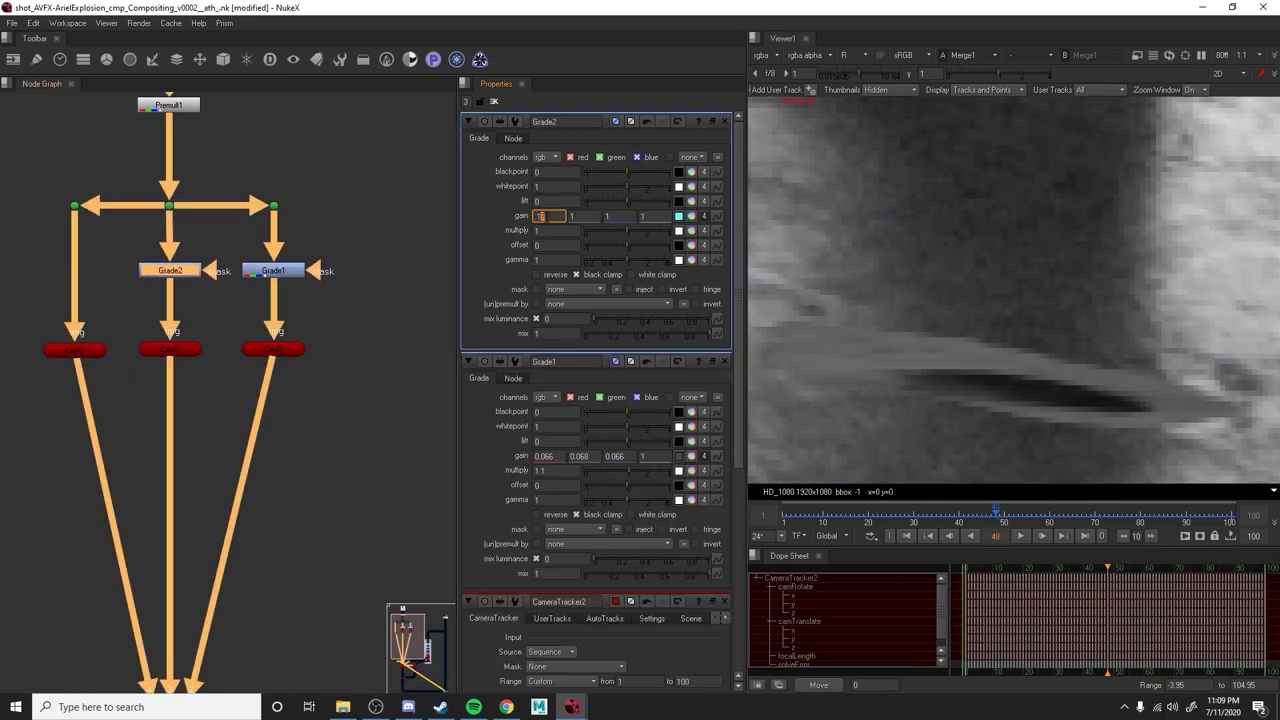
text(g)
double_click(585, 216)
text(.24b)
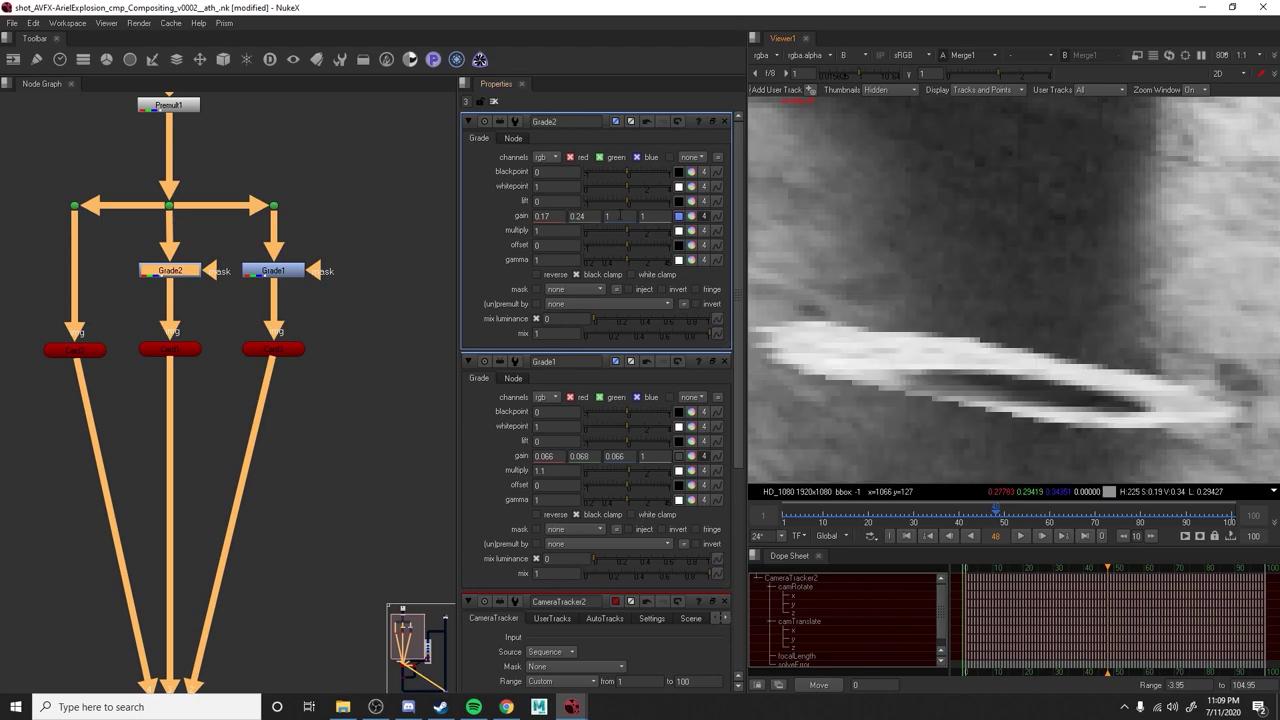
scroll(612, 216, down, 8)
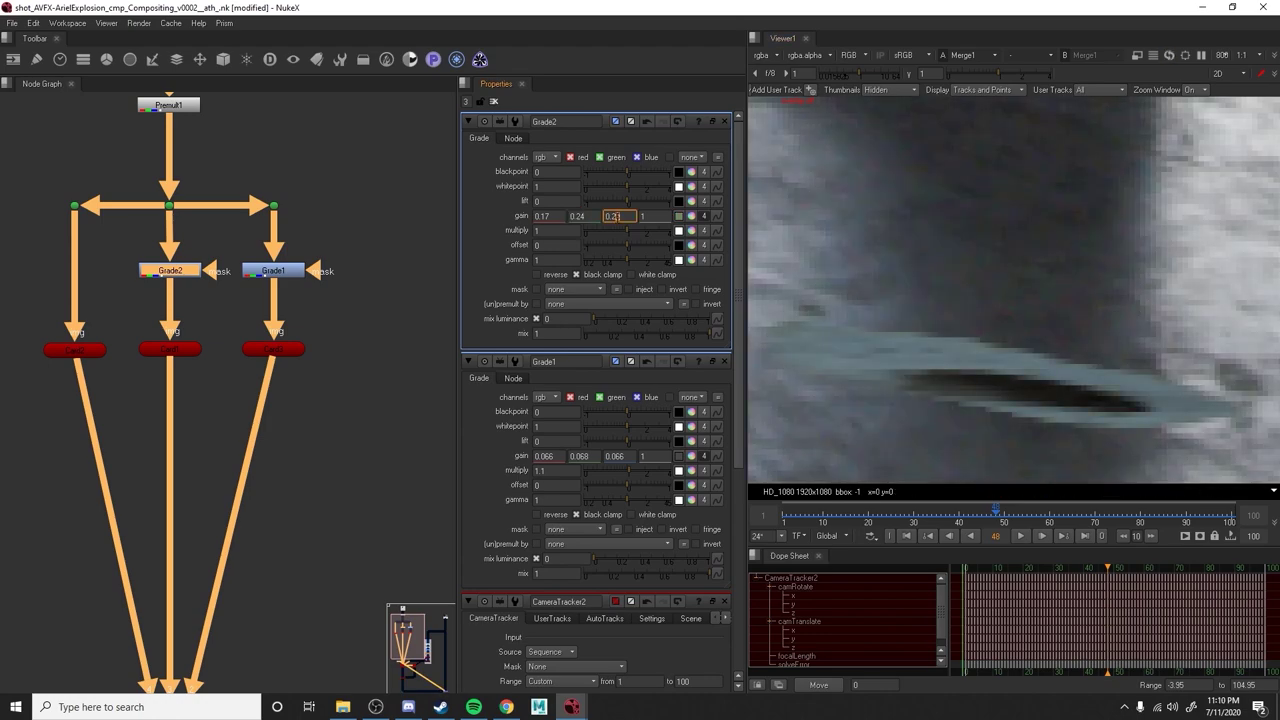
Rematch the middle hole's grade at frame 54 by setting the gain to red 0.28 and green 0.31.
click(1023, 515)
middle_drag(950, 420, 985, 280)
scroll(985, 280, down, 1)
key(r)
click(548, 216)
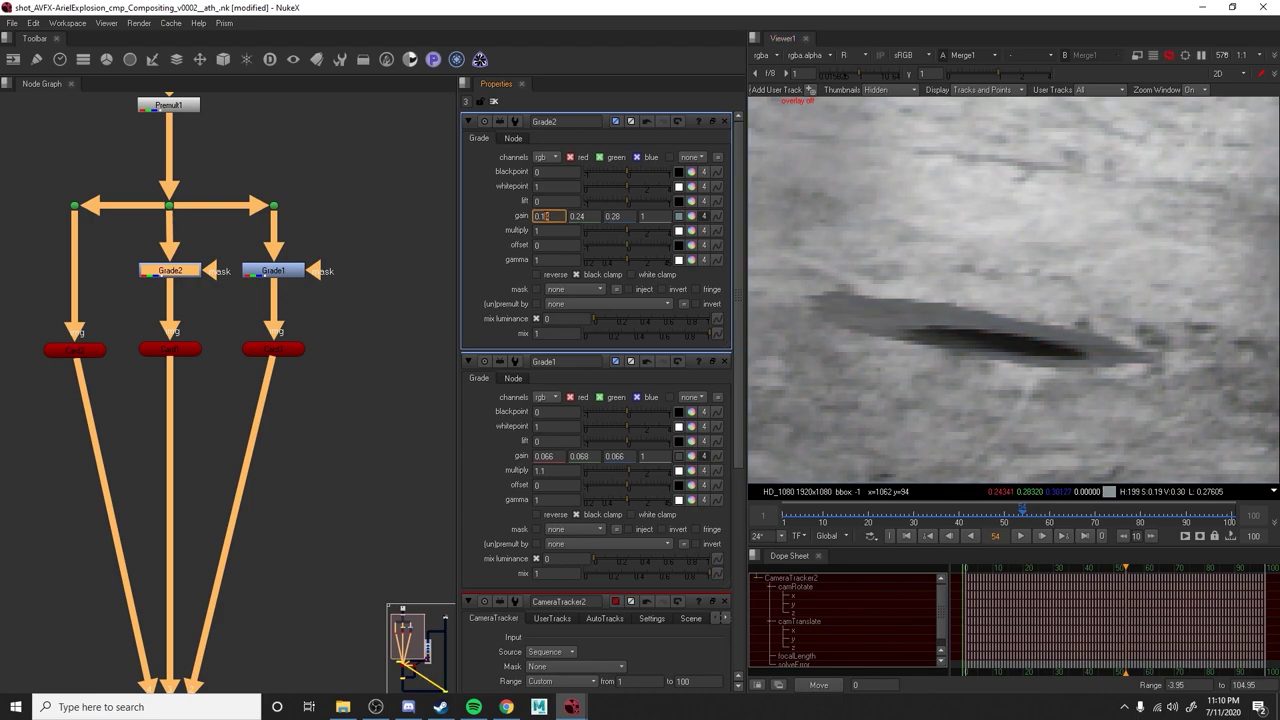
key(Up)
key(g)
click(582, 216)
key(Up)
key(Up)
key(Up)
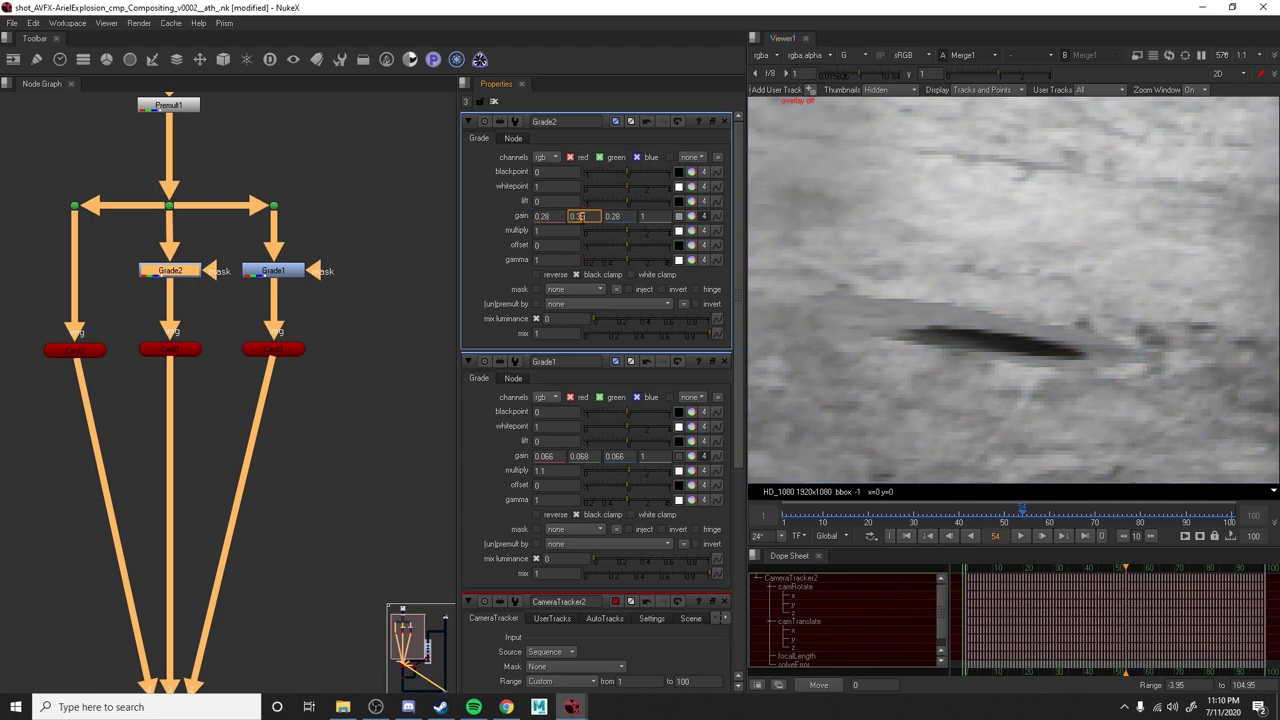
Set the blue gain of the middle hole's Grade to 0.34.
click(617, 216)
key(Up)
key(Up)
key(Up)
key(Up)
key(Up)
key(Up)
key(g)
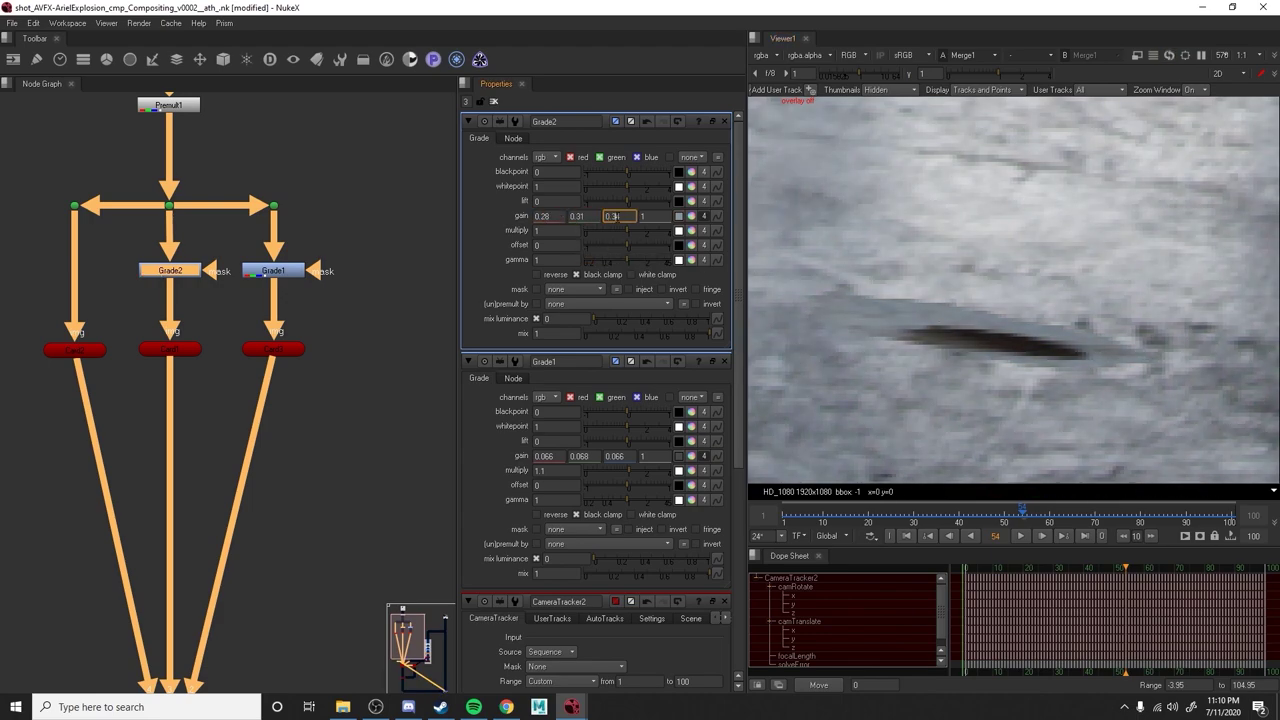
Insert a third Grade node above the remaining ungraded card.
scroll(1075, 410, down, 8)
scroll(1060, 390, up, 9)
click(94, 258)
key(g)
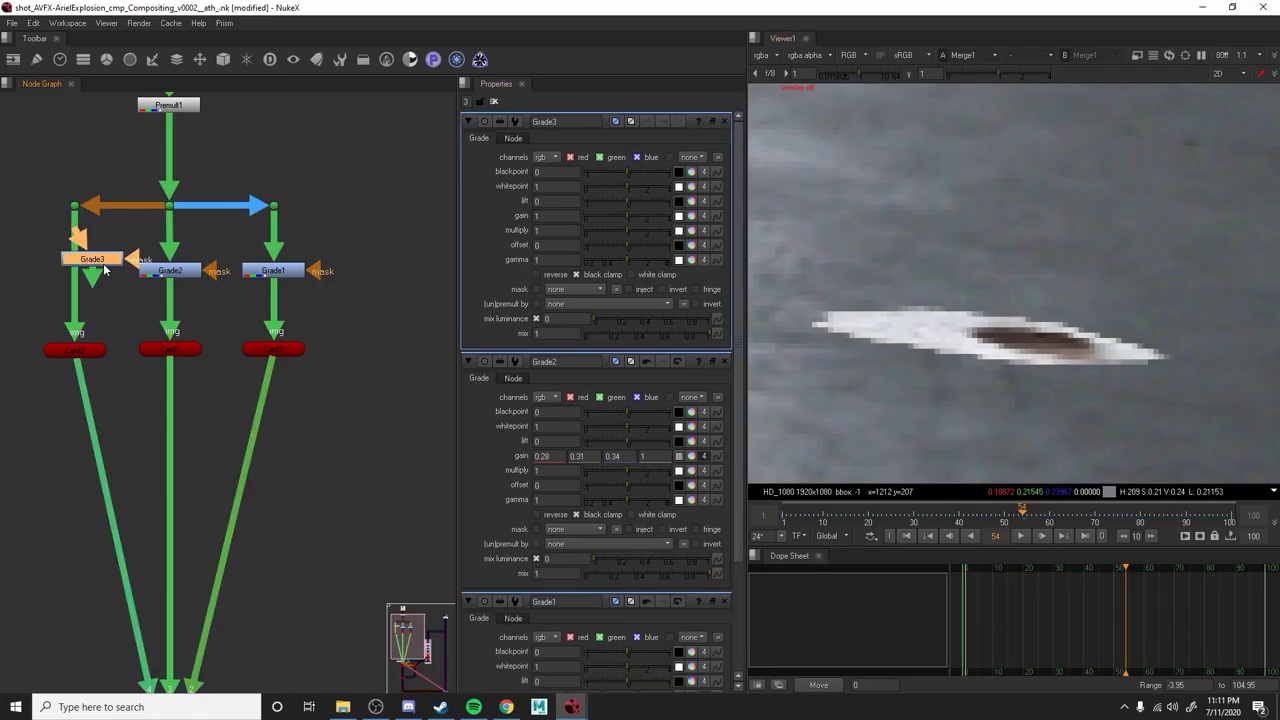
drag(103, 264, 85, 273)
Split the third Grade's gain into channels and set red to 0.23, green to 0.23 and blue to 0.25.
click(703, 216)
key(r)
double_click(543, 216)
text(.23)
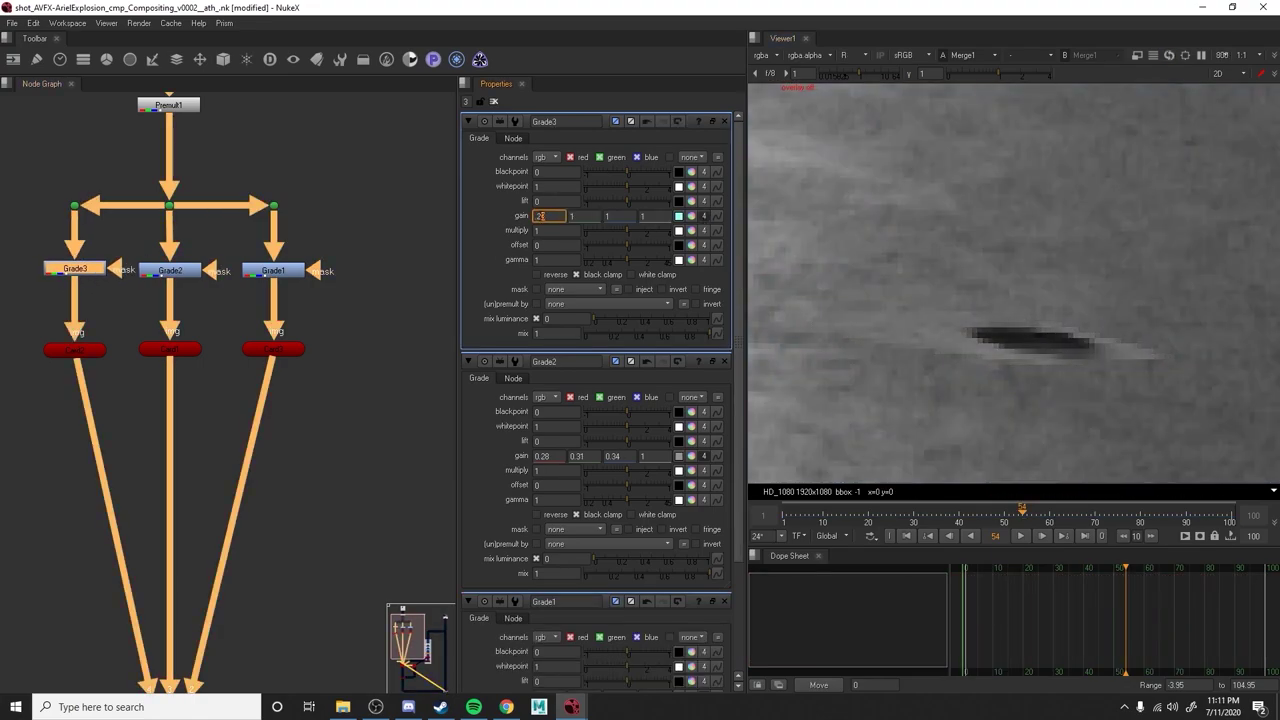
key(Tab)
text(.23)
key(Tab)
text(.2)
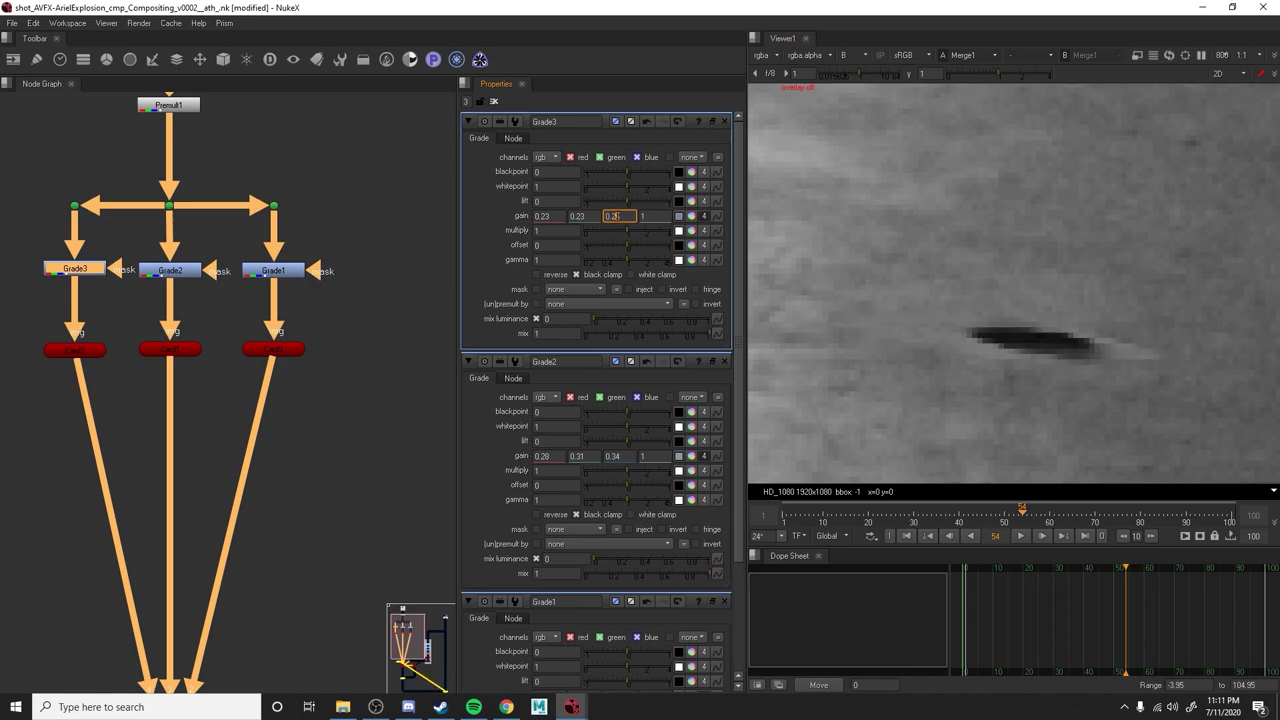
text(5)
Refine the third Grade's gain channel by channel to red 0.2, green 0.21 and blue 0.23.
click(579, 216)
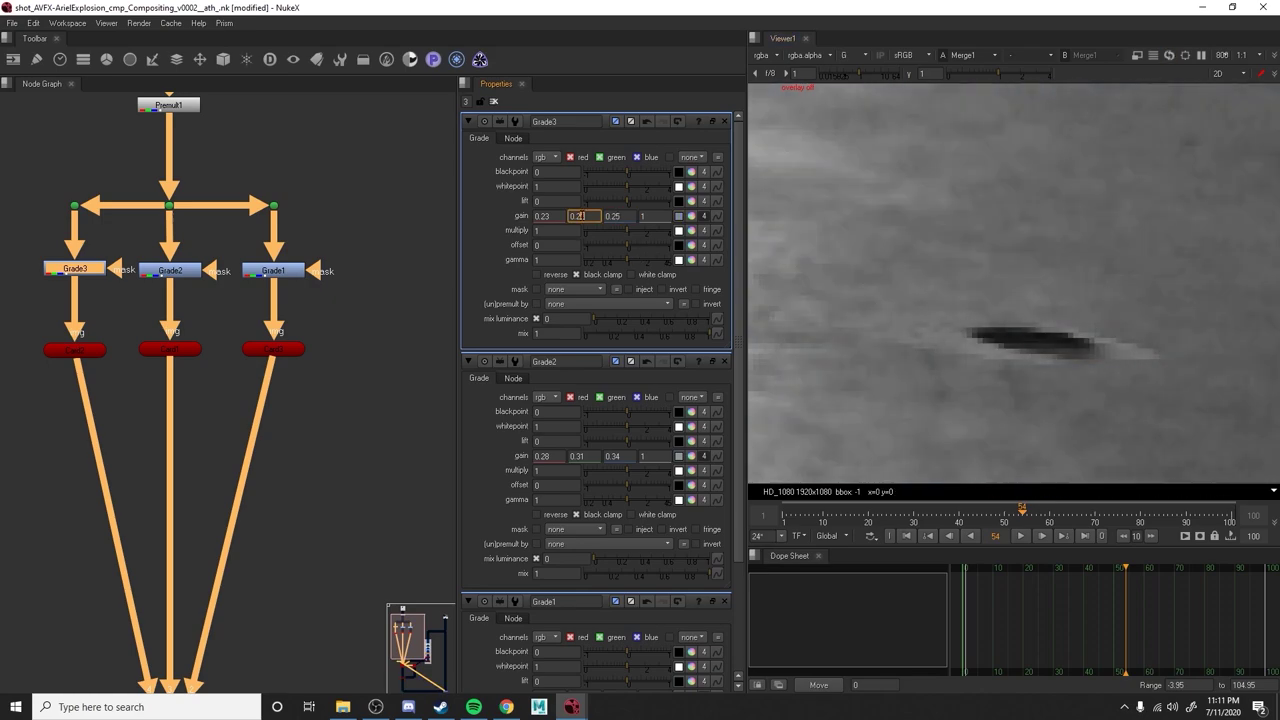
key(r)
click(547, 216)
key(Up)
key(b)
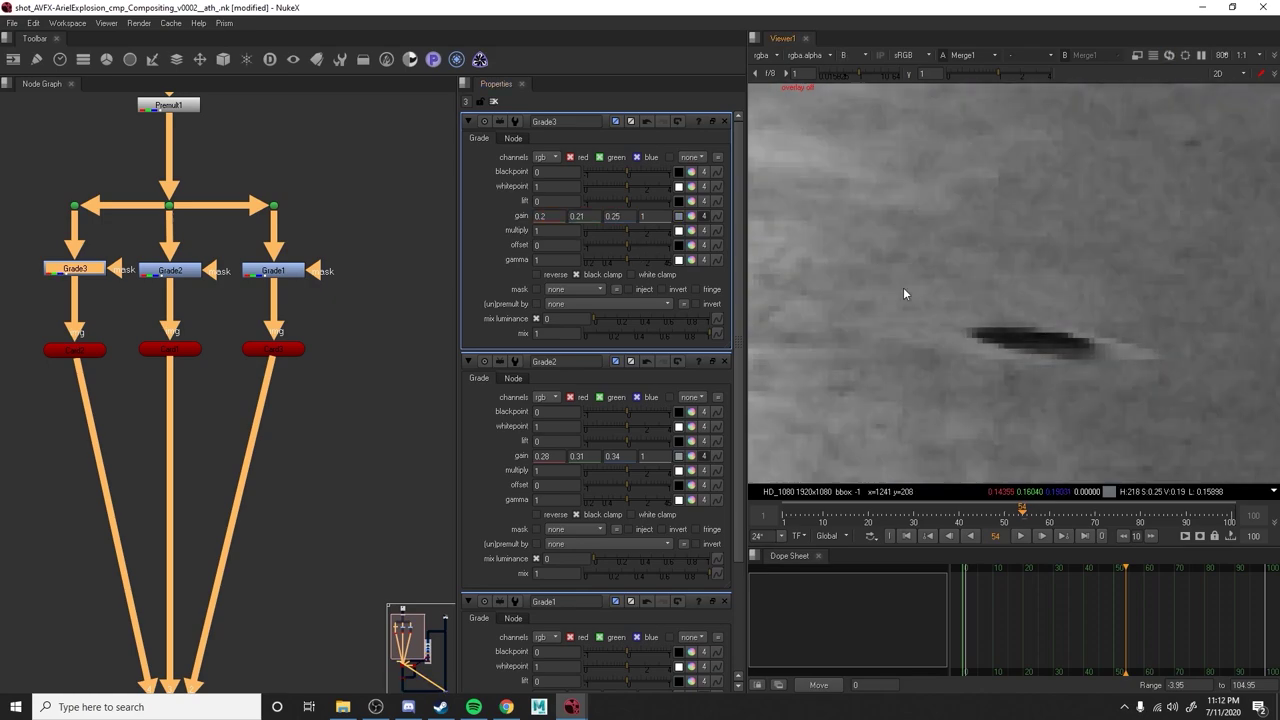
click(619, 216)
key(Down)
key(Down)
key(b)
Scrub back to frame 36 and forward again to check the graded bullet holes against the floor.
scroll(975, 318, down, 10)
scroll(992, 330, up, 2)
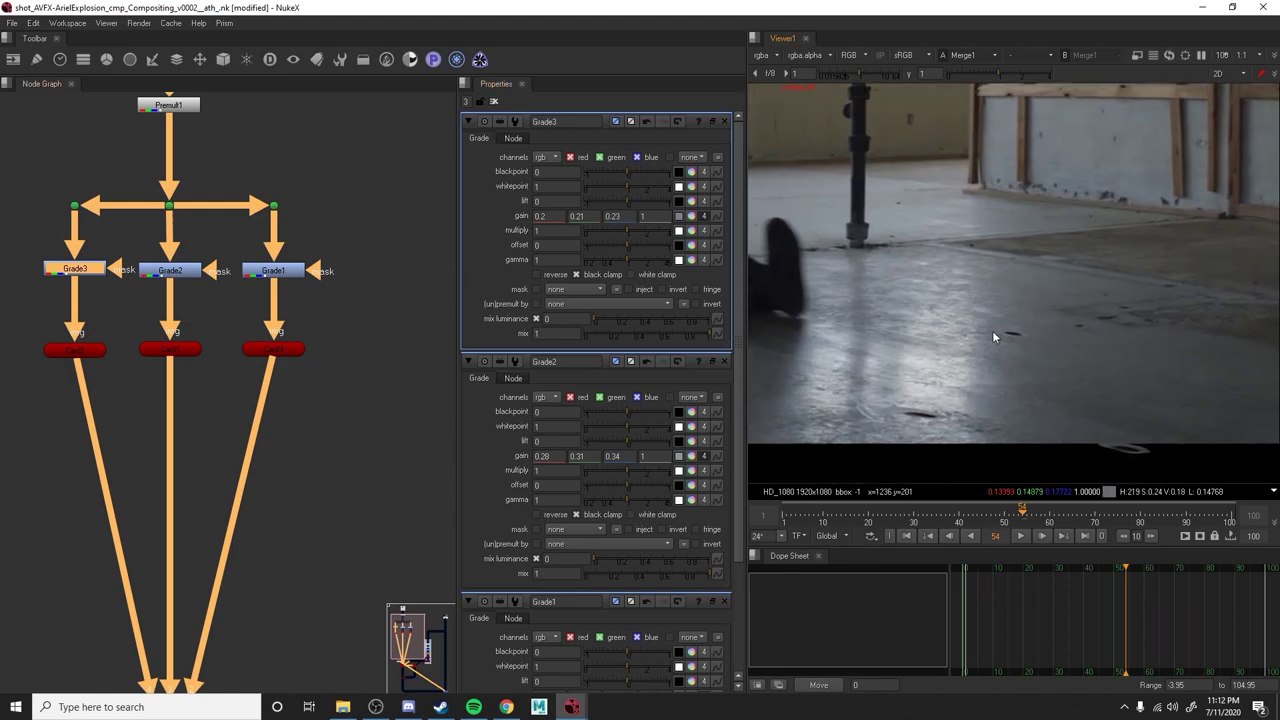
drag(1012, 518, 941, 510)
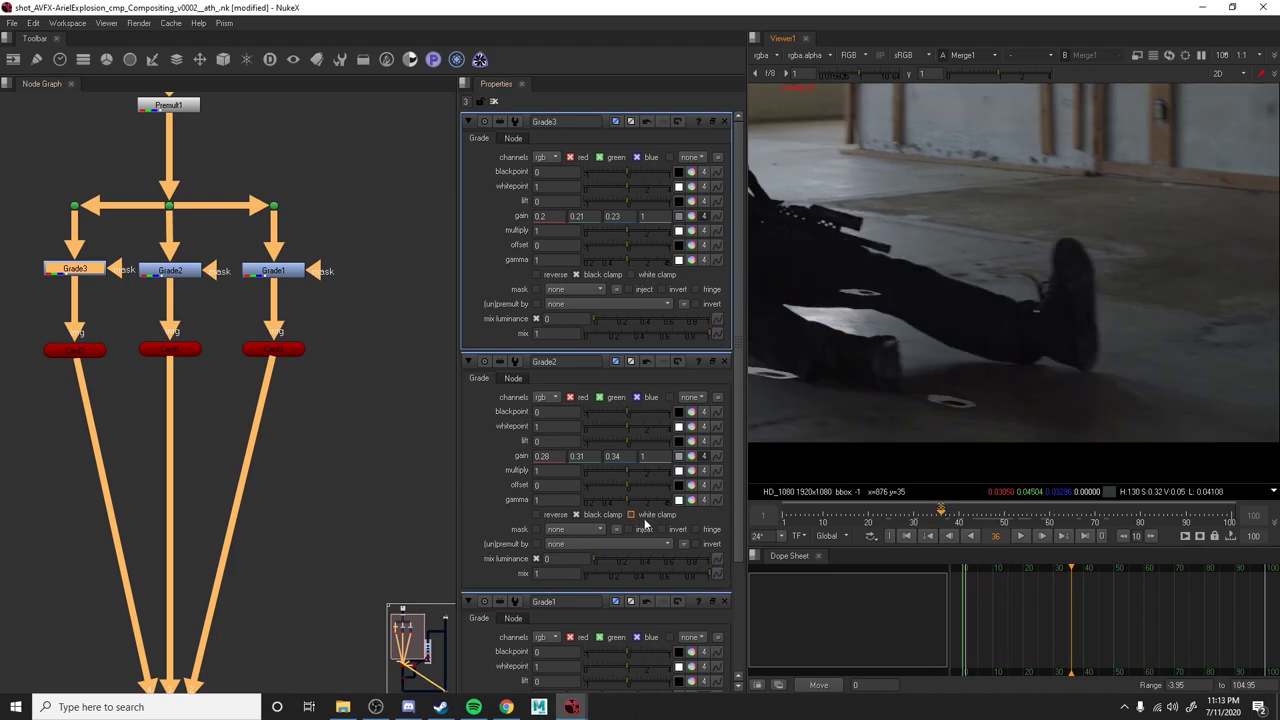
drag(969, 512, 1009, 518)
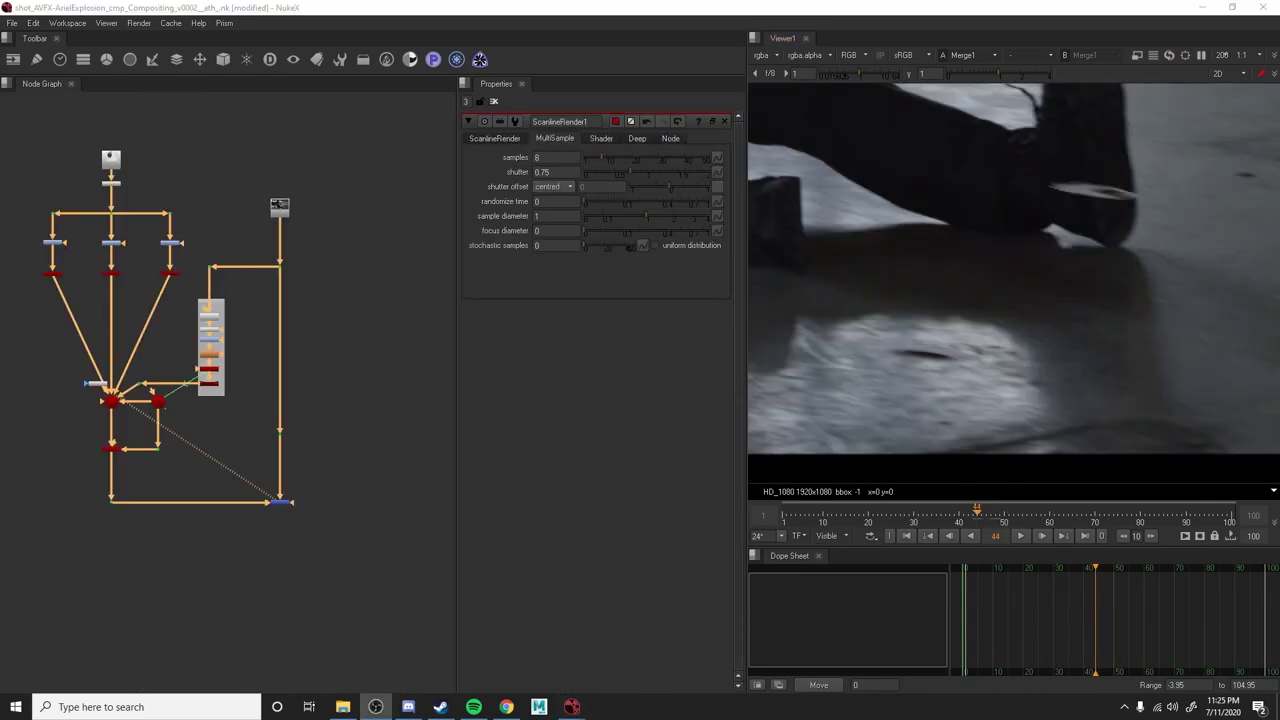
Duplicate the three bullet-hole card nodes and place the copies in the empty area left of the existing node tree.
middle_drag(114, 320, 255, 355)
scroll(240, 322, up, 4)
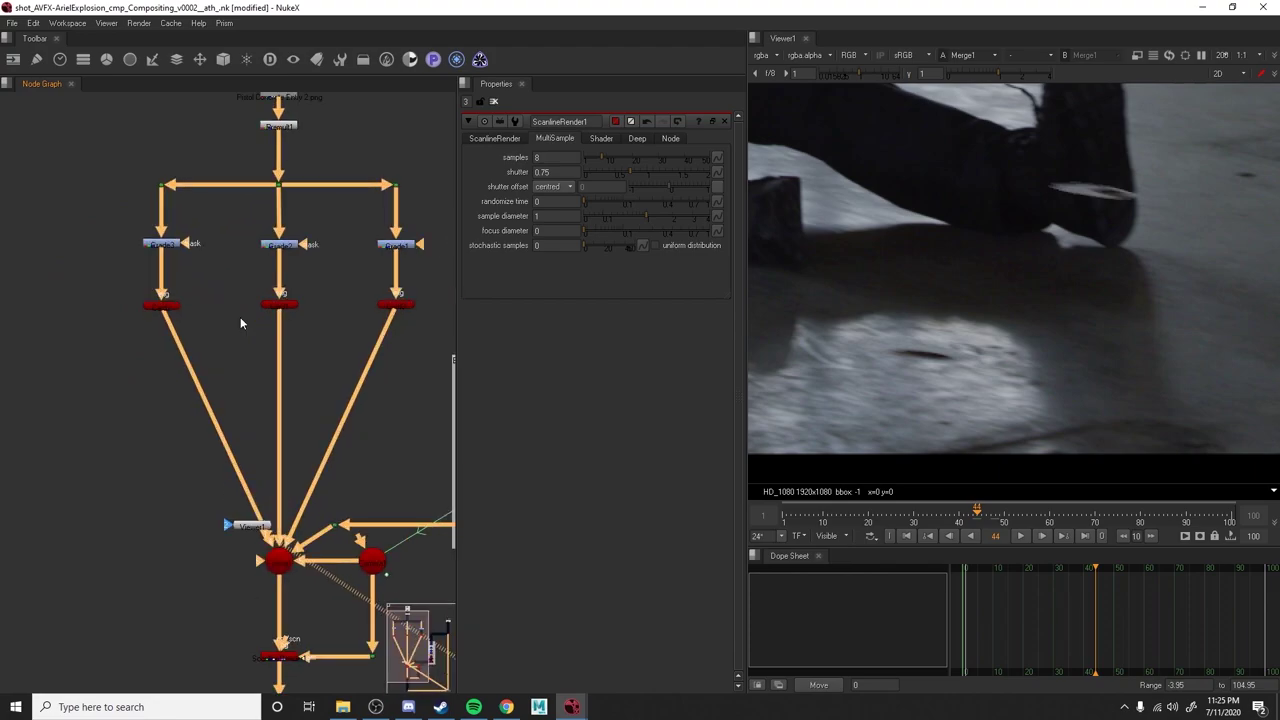
drag(128, 293, 432, 330)
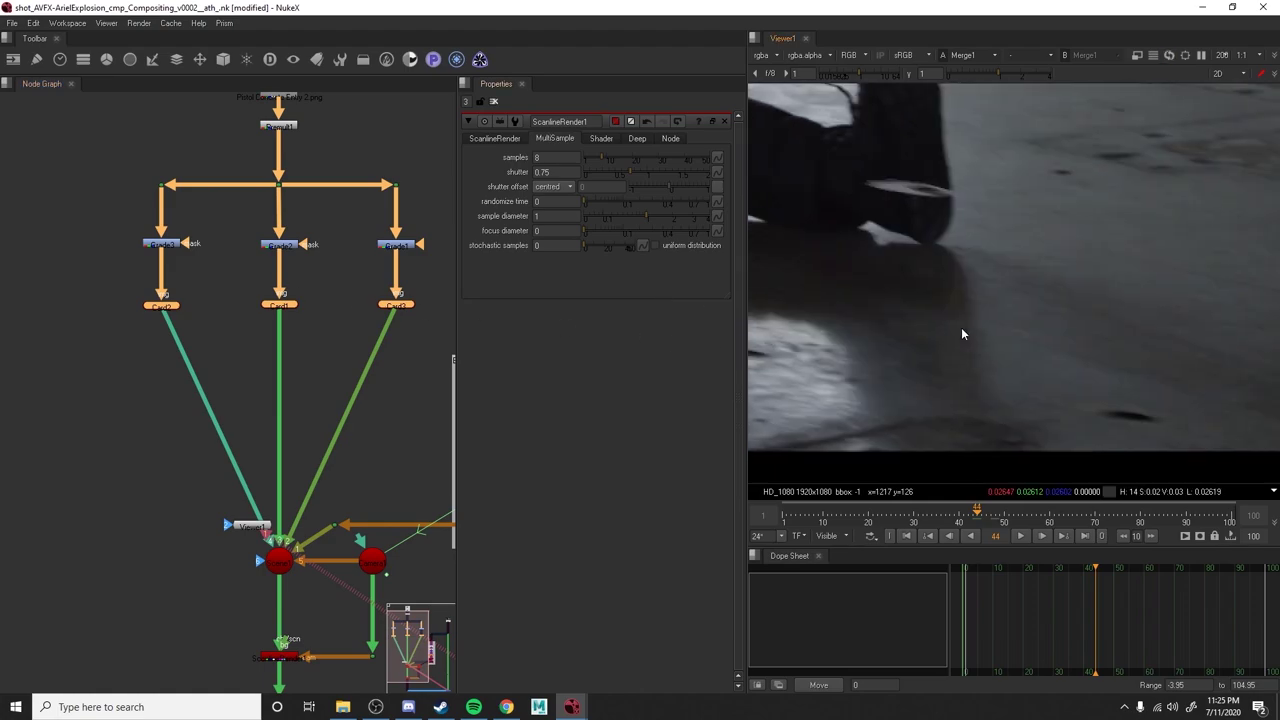
scroll(259, 377, down, 3)
middle_drag(259, 373, 329, 338)
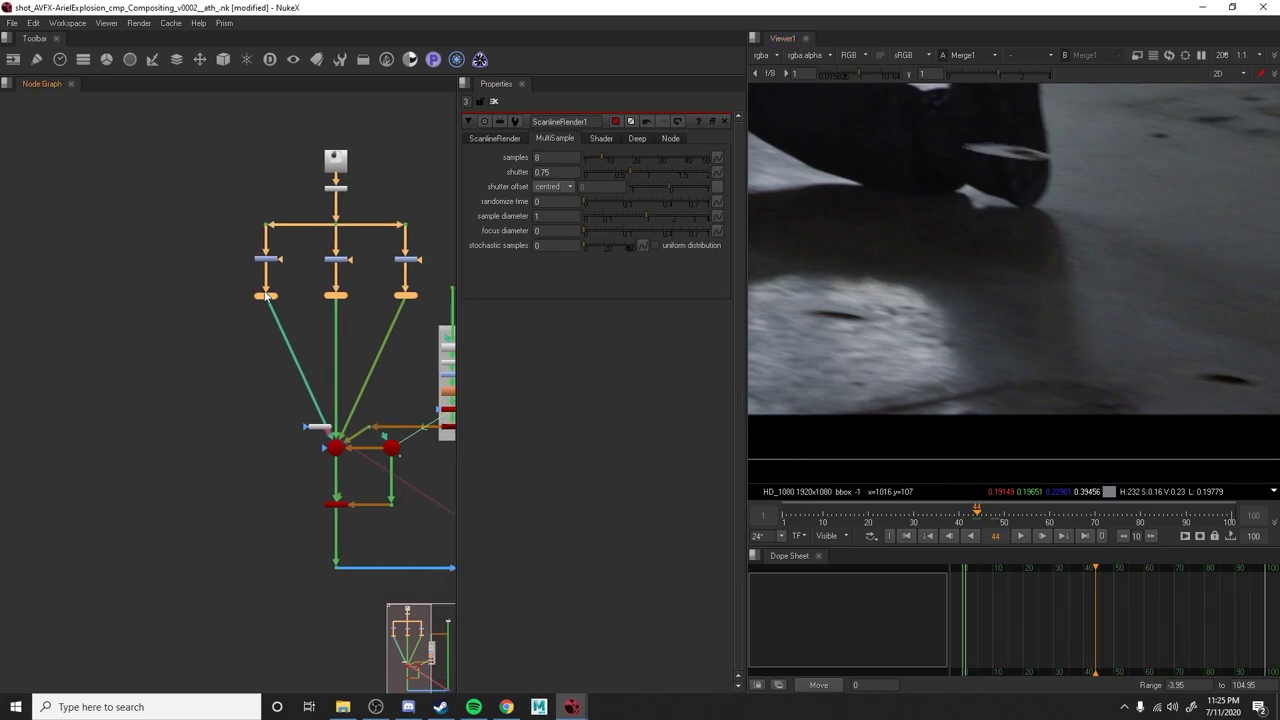
drag(231, 274, 432, 319)
middle_drag(245, 322, 339, 329)
click(178, 296)
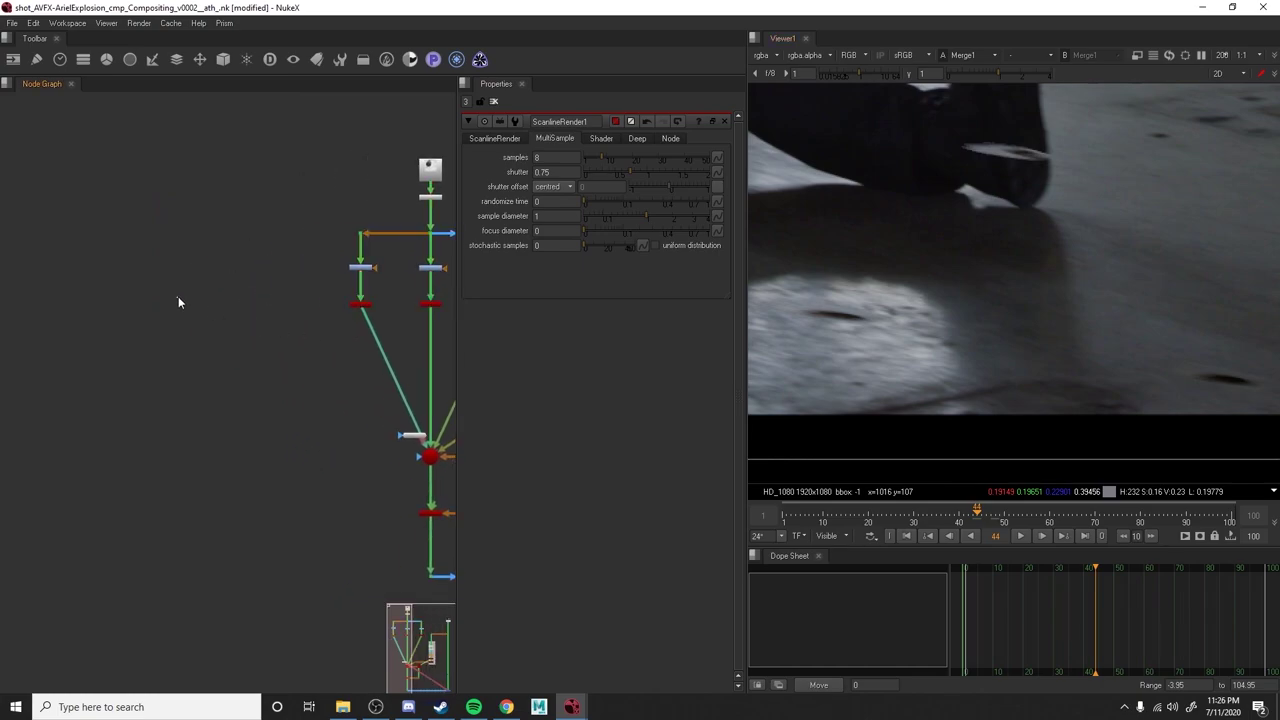
key(ctrl+v)
drag(174, 297, 232, 299)
Move the camera node and its dot to the left side of the existing Scene node.
click(205, 318)
middle_drag(205, 318, 74, 243)
drag(368, 400, 220, 359)
click(229, 358)
middle_drag(230, 358, 337, 376)
Add a second Scene node below the copied cards and connect all three cards to it.
scroll(337, 376, up, 1)
key(Tab)
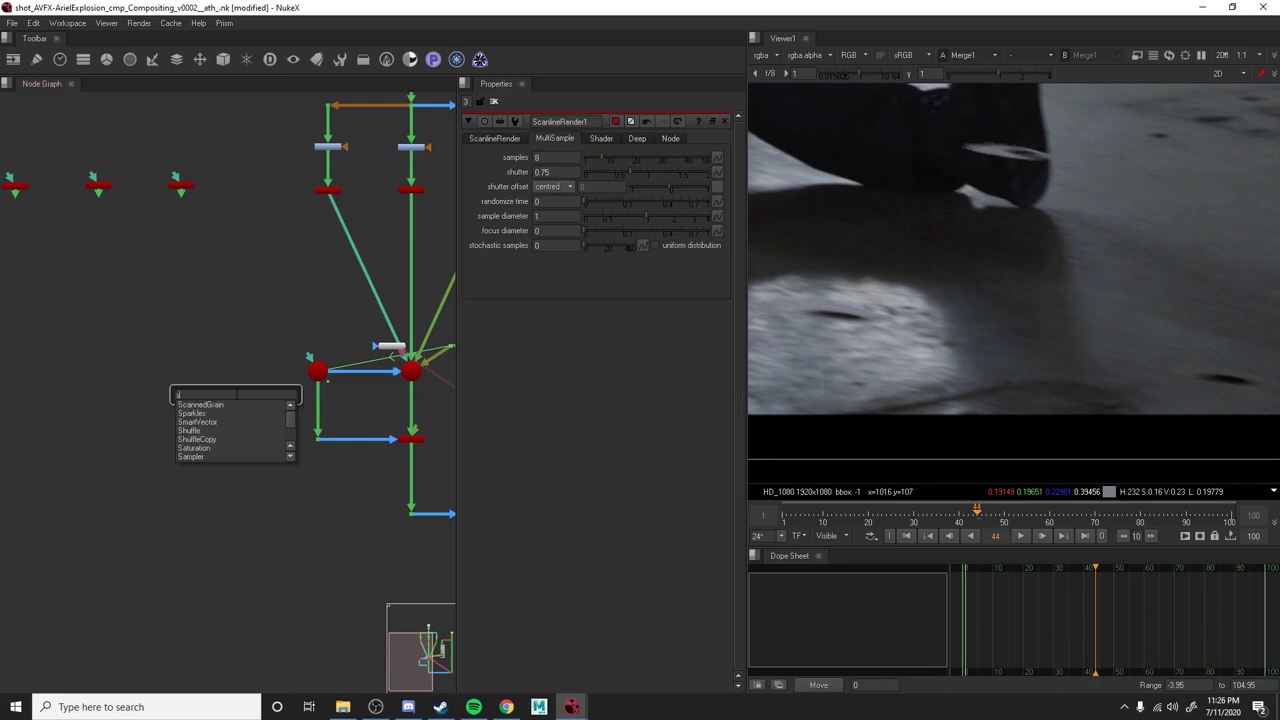
text(scene)
key(Return)
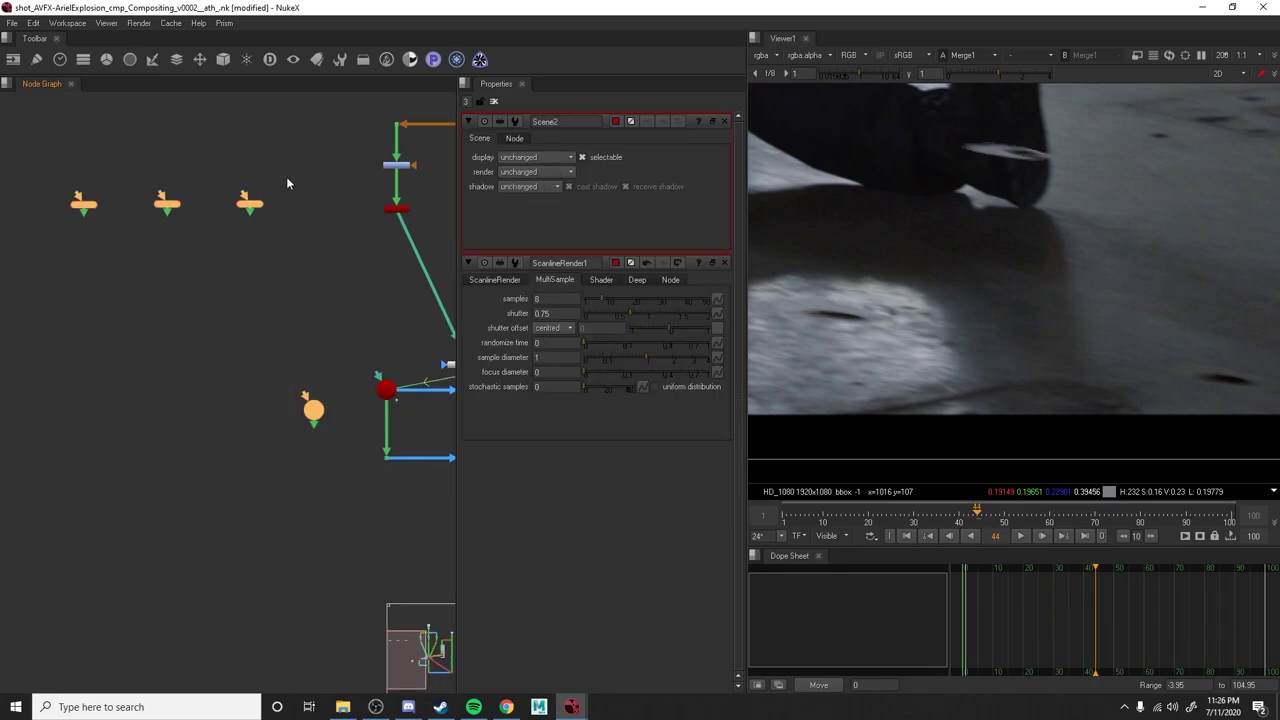
key(y)
click(340, 416)
scroll(340, 416, up, 4)
middle_drag(385, 408, 298, 418)
scroll(298, 418, down, 1)
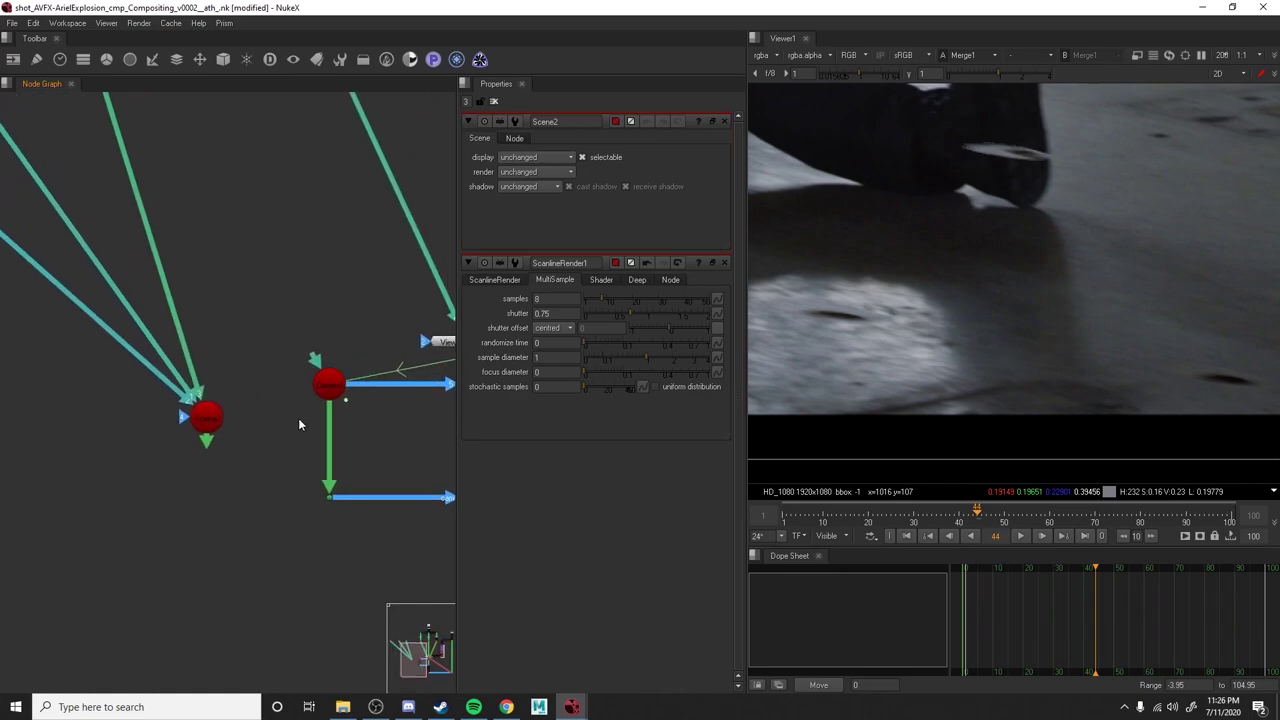
Connect the camera to the new Scene node and line the Scene up horizontally with it.
scroll(176, 414, up, 2)
drag(183, 414, 389, 369)
drag(224, 431, 183, 385)
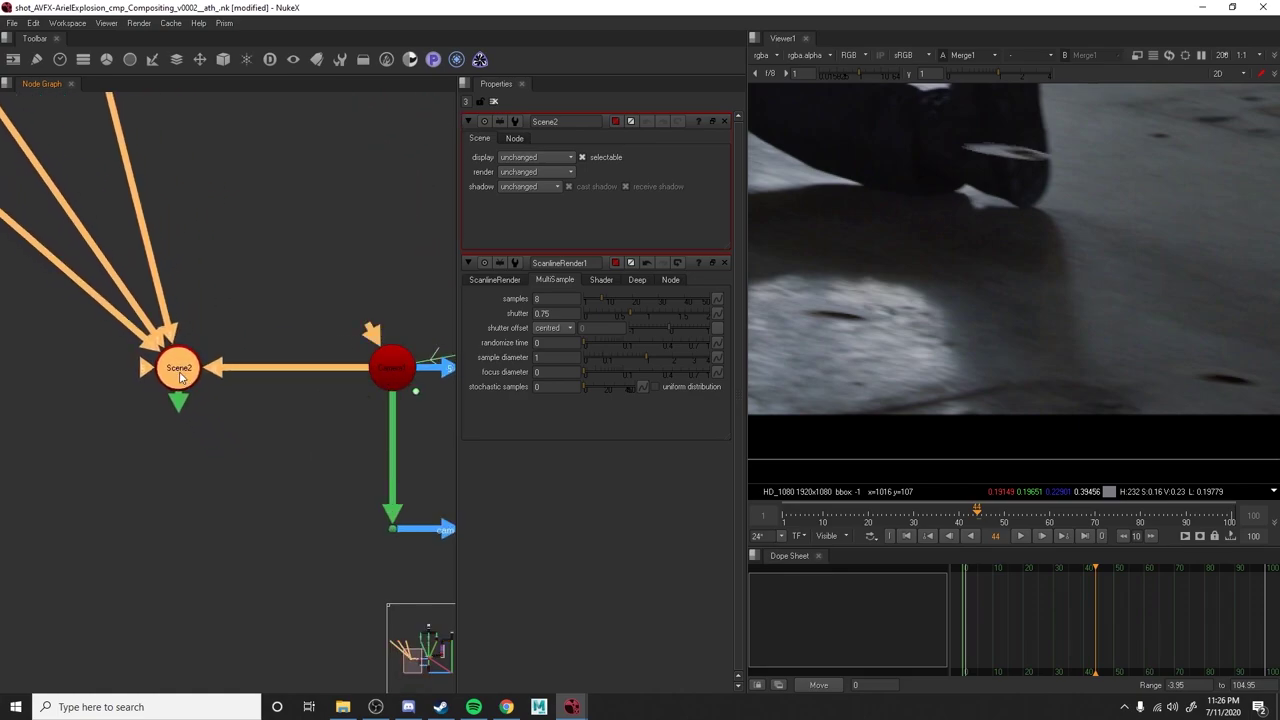
Add a ScanlineRender below the new Scene, connect it to the Scene and the camera's dot, and view it.
click(197, 535)
scroll(197, 535, down, 1)
middle_drag(197, 535, 188, 479)
key(Tab)
text(scna)
key(Return)
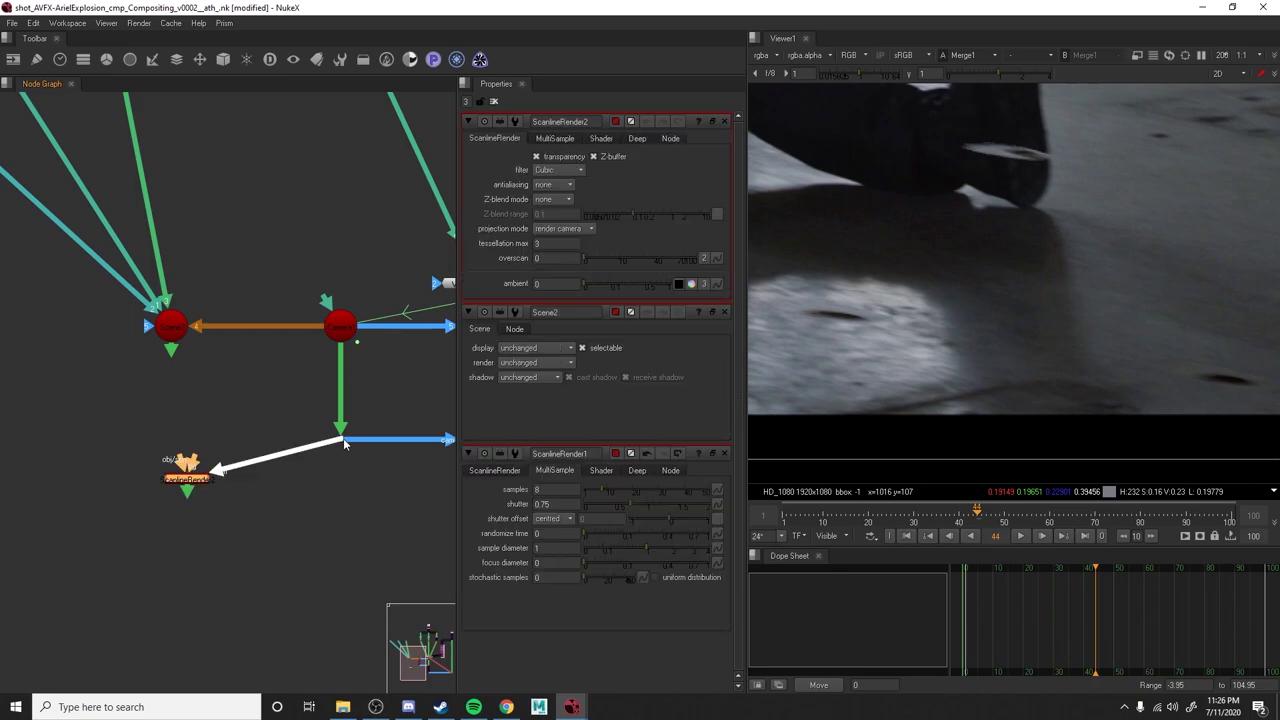
drag(191, 457, 166, 356)
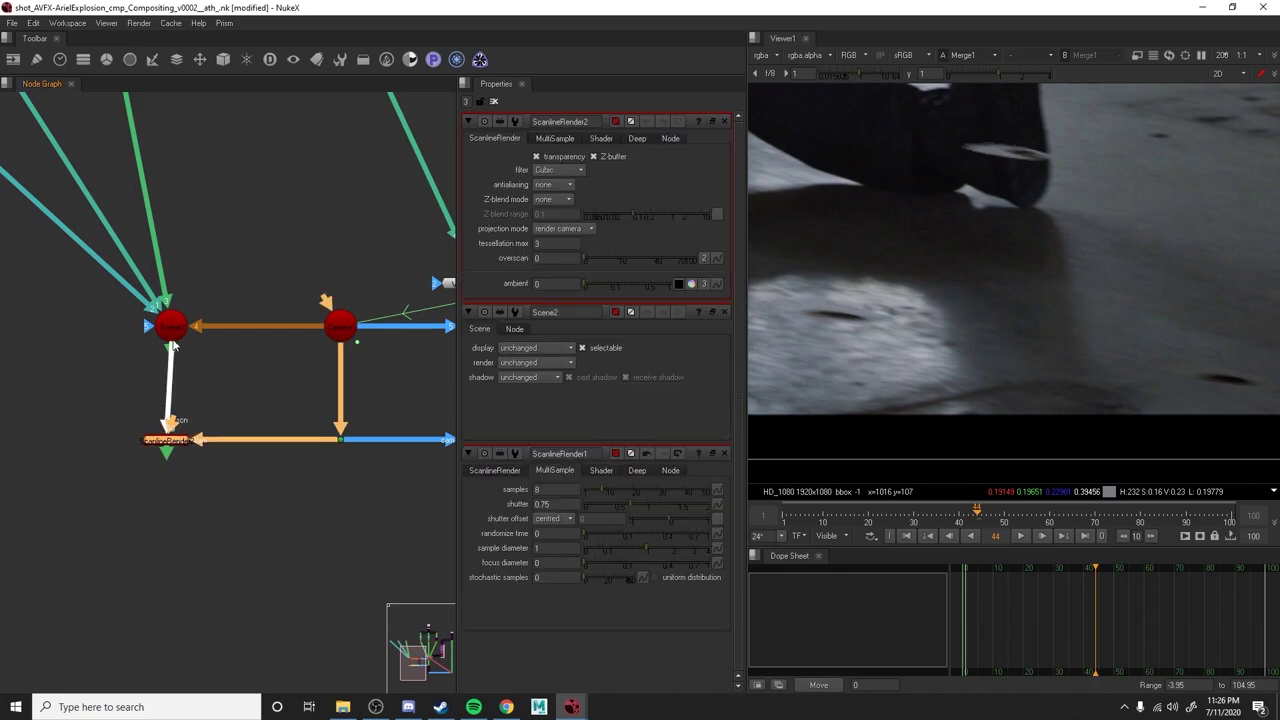
drag(170, 440, 176, 440)
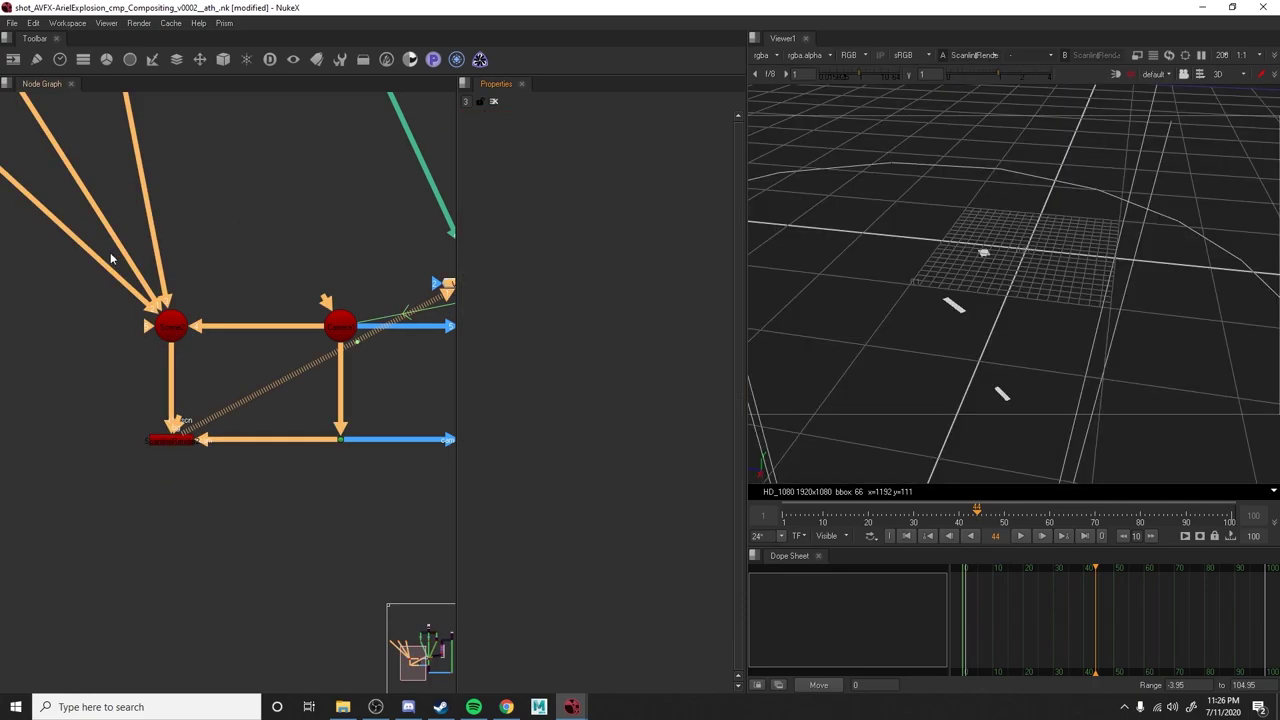
Open the copied cards' properties and examine the cards' placement in the 3D view.
scroll(111, 254, down, 3)
middle_drag(112, 256, 288, 340)
double_click(141, 199)
click(1097, 347)
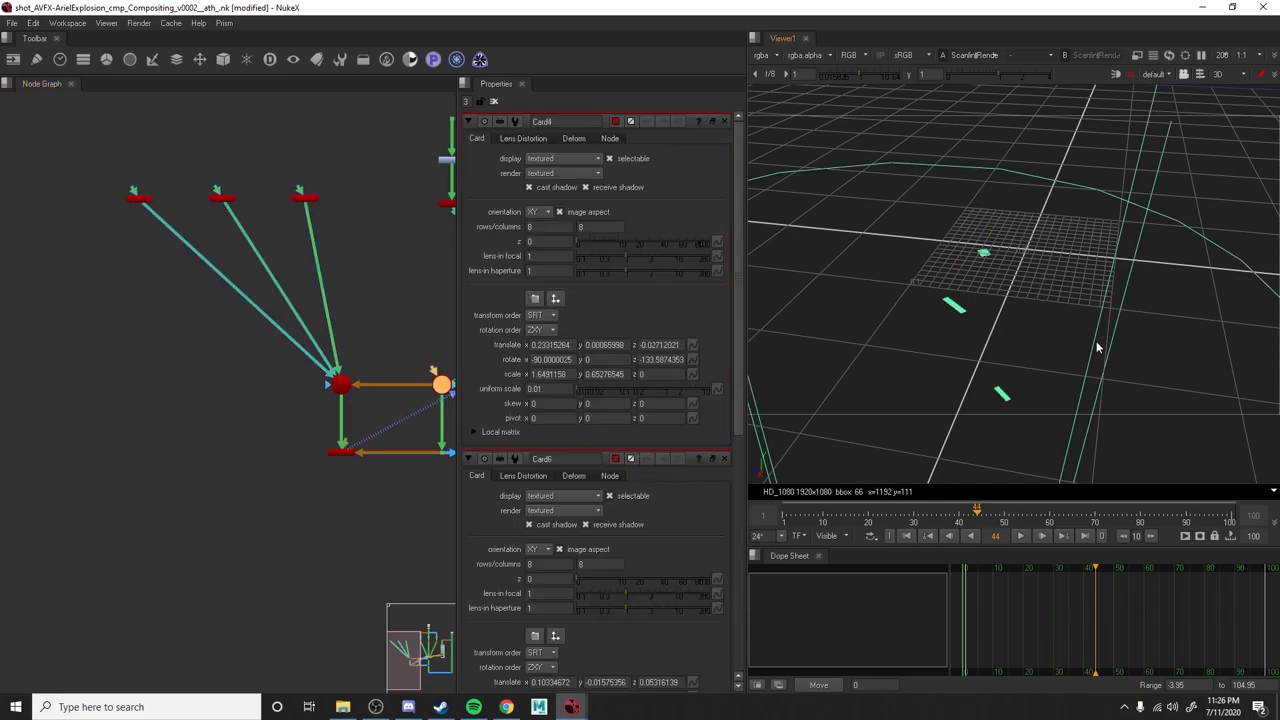
ctrl+drag(1096, 347, 1020, 400)
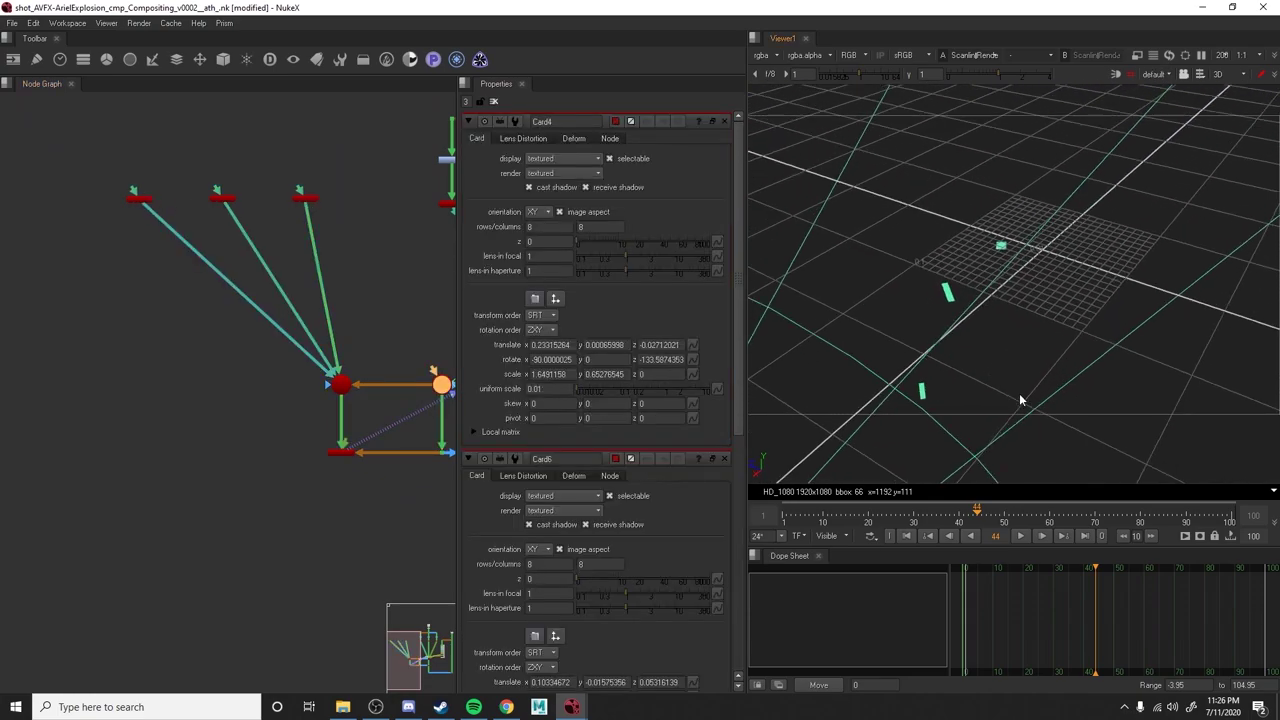
scroll(943, 282, up, 7)
click(961, 328)
ctrl+drag(949, 291, 1010, 288)
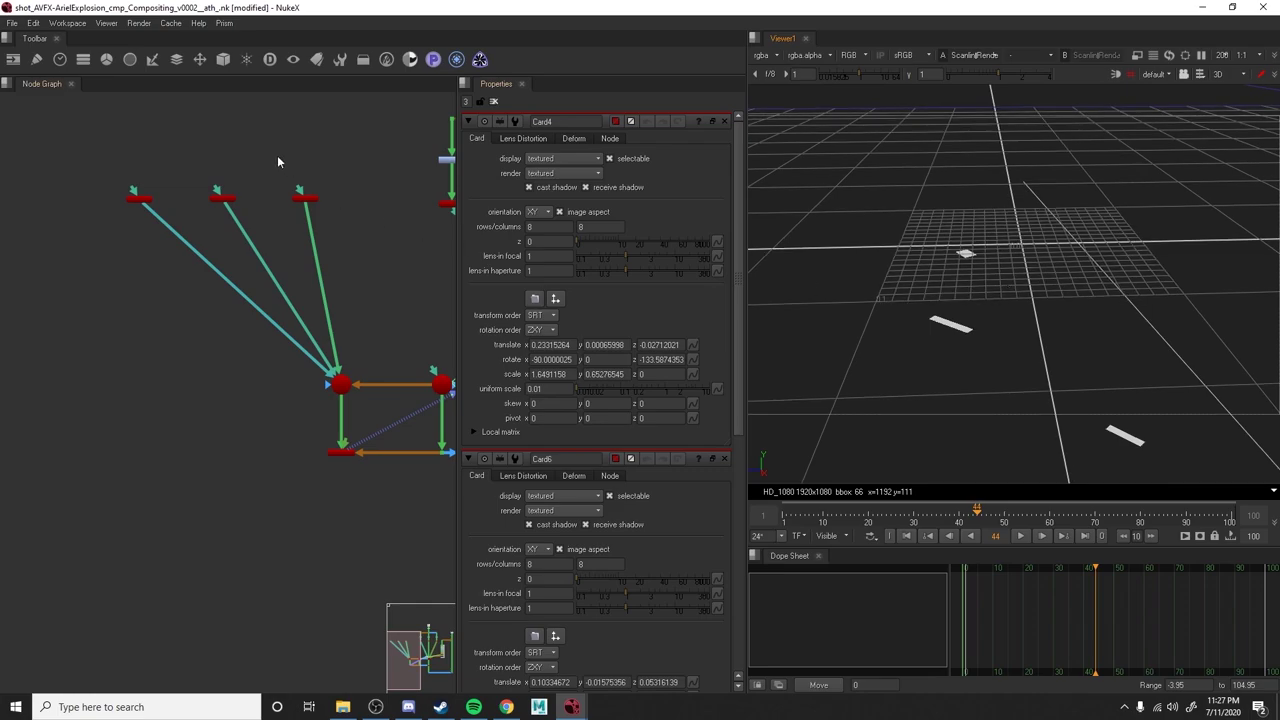
Add a CheckerBoard node above the three copied cards.
key(Tab)
text(checker)
key(Return)
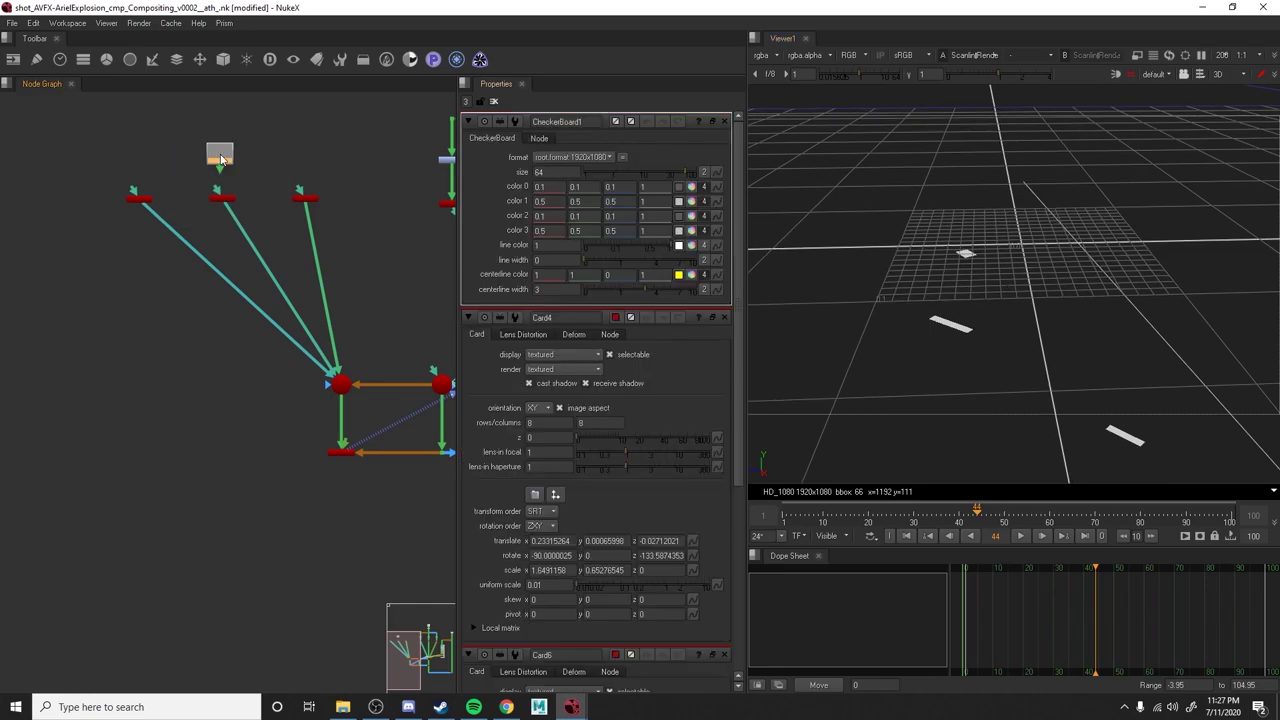
Connect the three copied cards to the CheckerBoard, merge their render over the footage and view the composite.
drag(134, 191, 212, 158)
drag(217, 190, 219, 158)
drag(298, 190, 222, 157)
click(430, 301)
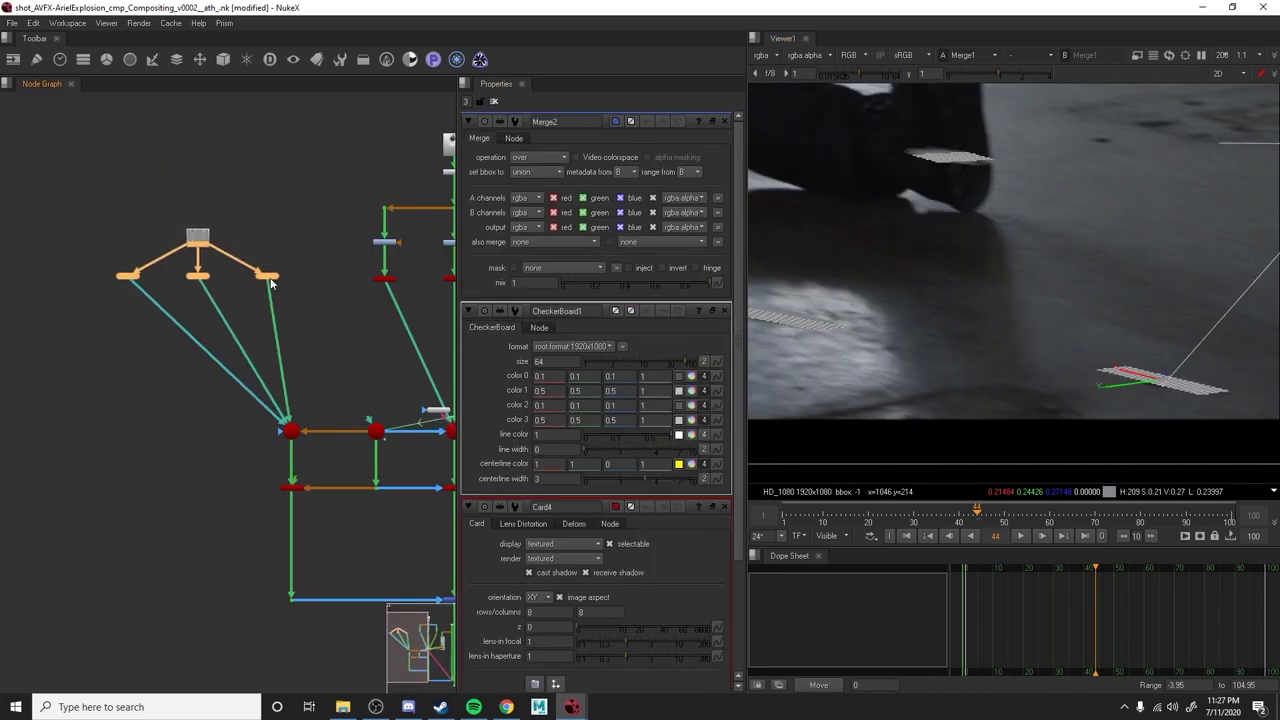
Center the CheckerBoard and three cards above the new Scene and space the branch and its camera dot apart from the neighbouring nodes.
drag(271, 286, 365, 295)
scroll(336, 349, down, 1)
drag(160, 205, 355, 580)
middle_drag(298, 417, 335, 360)
drag(334, 360, 180, 360)
drag(375, 330, 415, 420)
drag(406, 358, 326, 358)
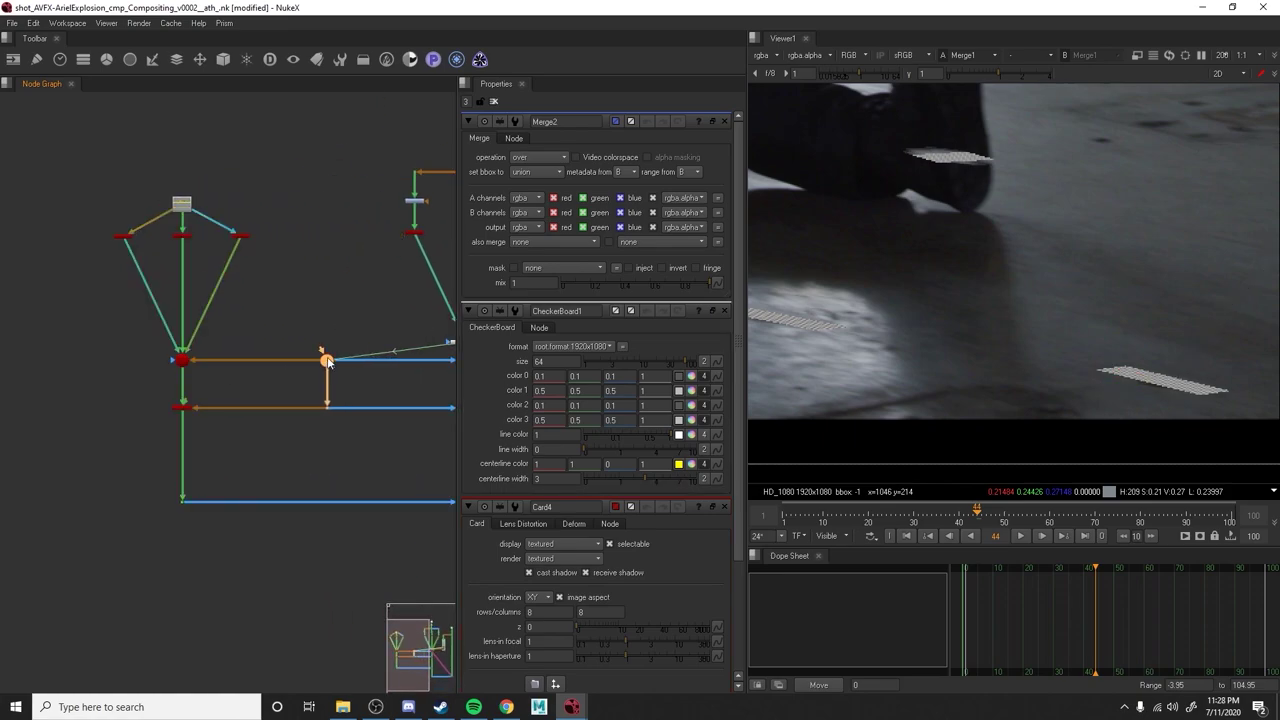
Add Dots to the outer cards' inputs and outputs so the three card branches run in straight vertical lines.
click(320, 386)
scroll(322, 390, up, 2)
scroll(325, 394, down, 3)
middle_drag(220, 260, 256, 336)
key(period)
drag(228, 286, 169, 273)
ctrl+drag(257, 295, 285, 275)
ctrl+drag(198, 378, 169, 402)
ctrl+drag(258, 378, 272, 382)
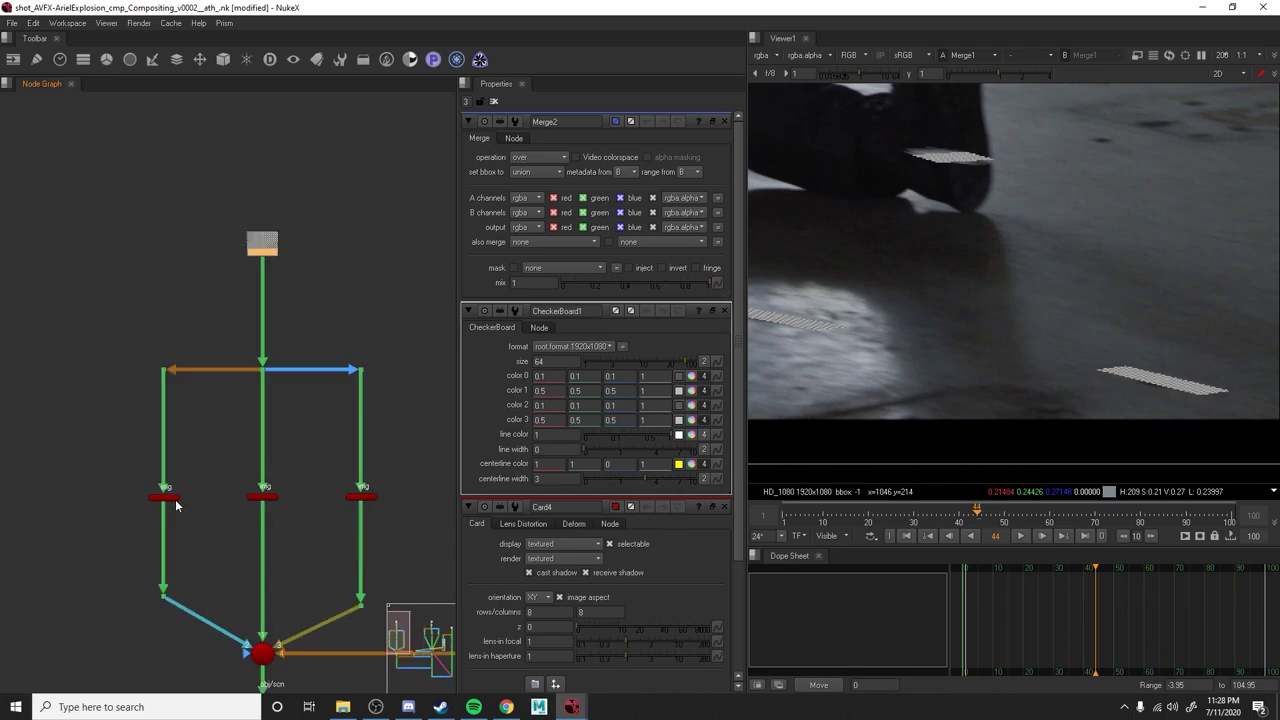
Set the left card's X and Y scale to 1.
double_click(173, 499)
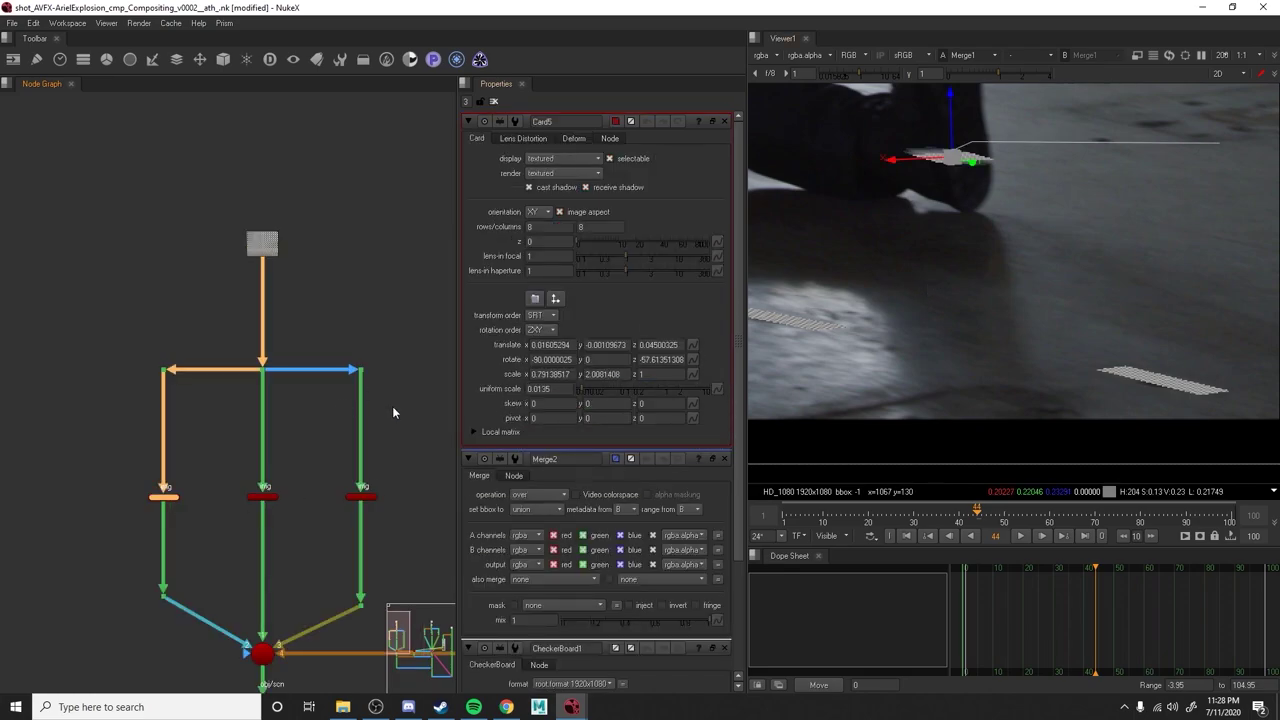
click(545, 374)
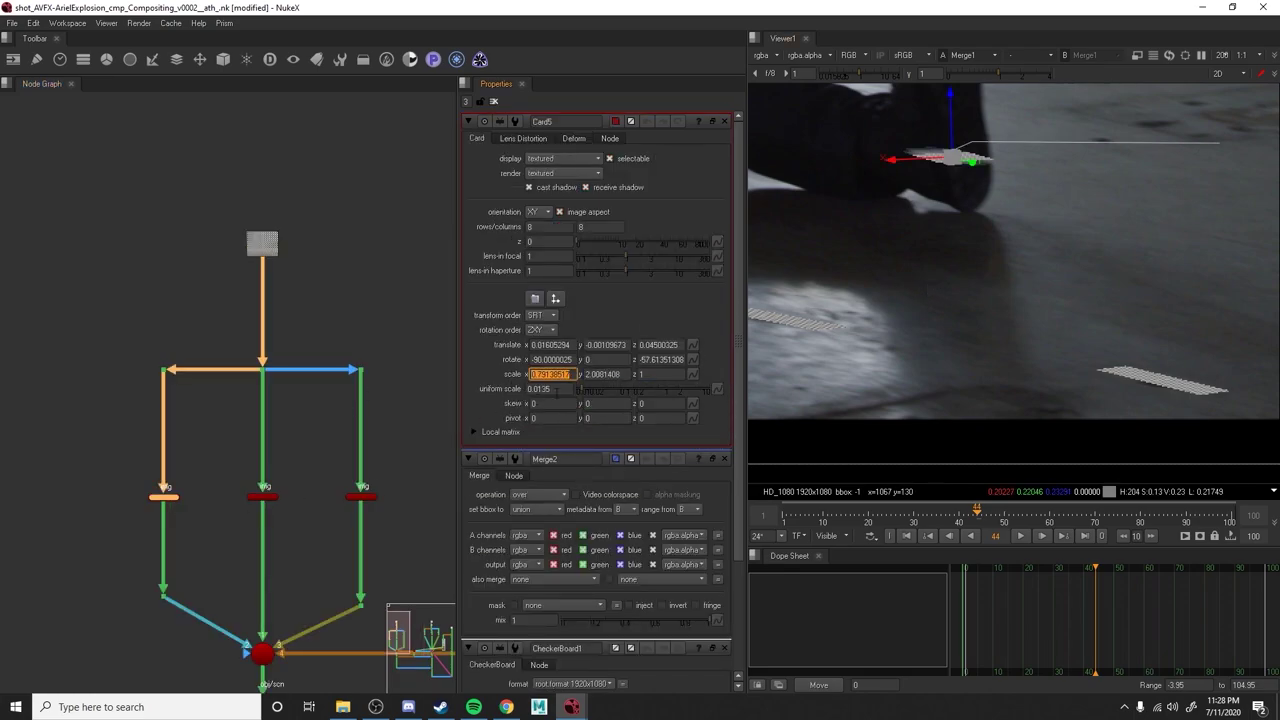
text(1)
key(Tab)
text(1)
key(Tab)
key(Tab)
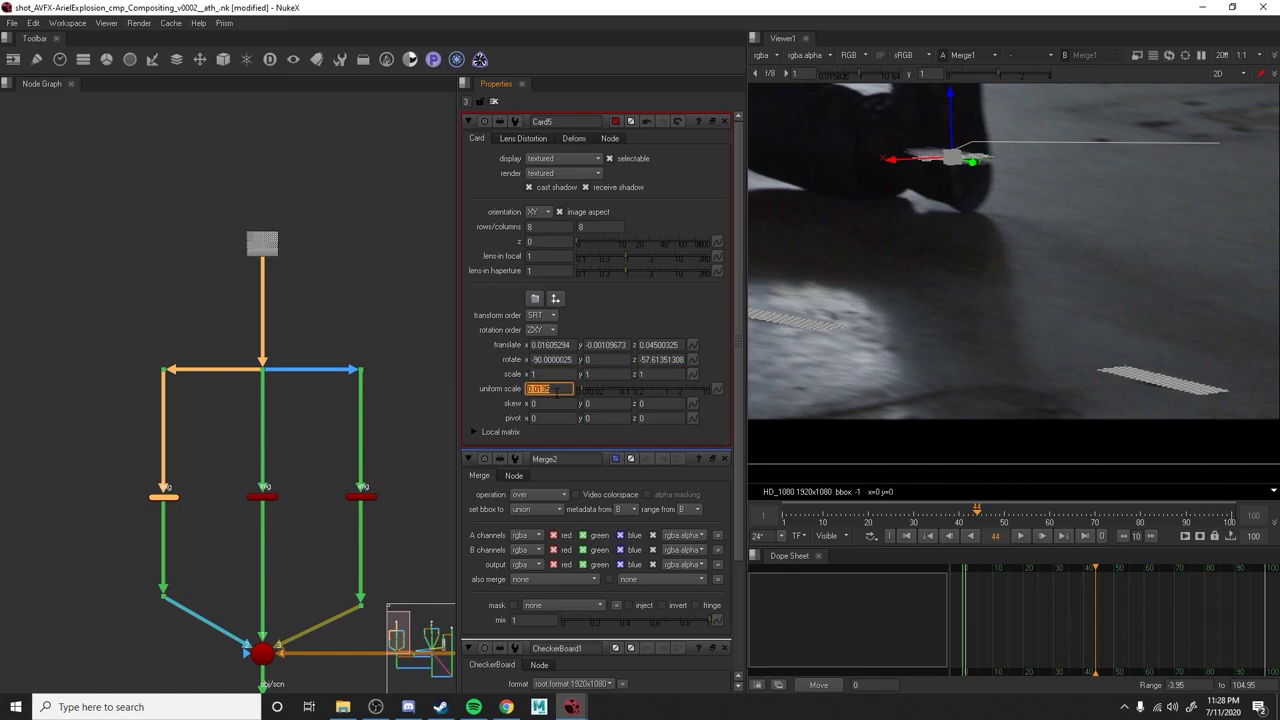
Set the middle card's X and Y scale to 1.
double_click(259, 498)
drag(572, 374, 529, 380)
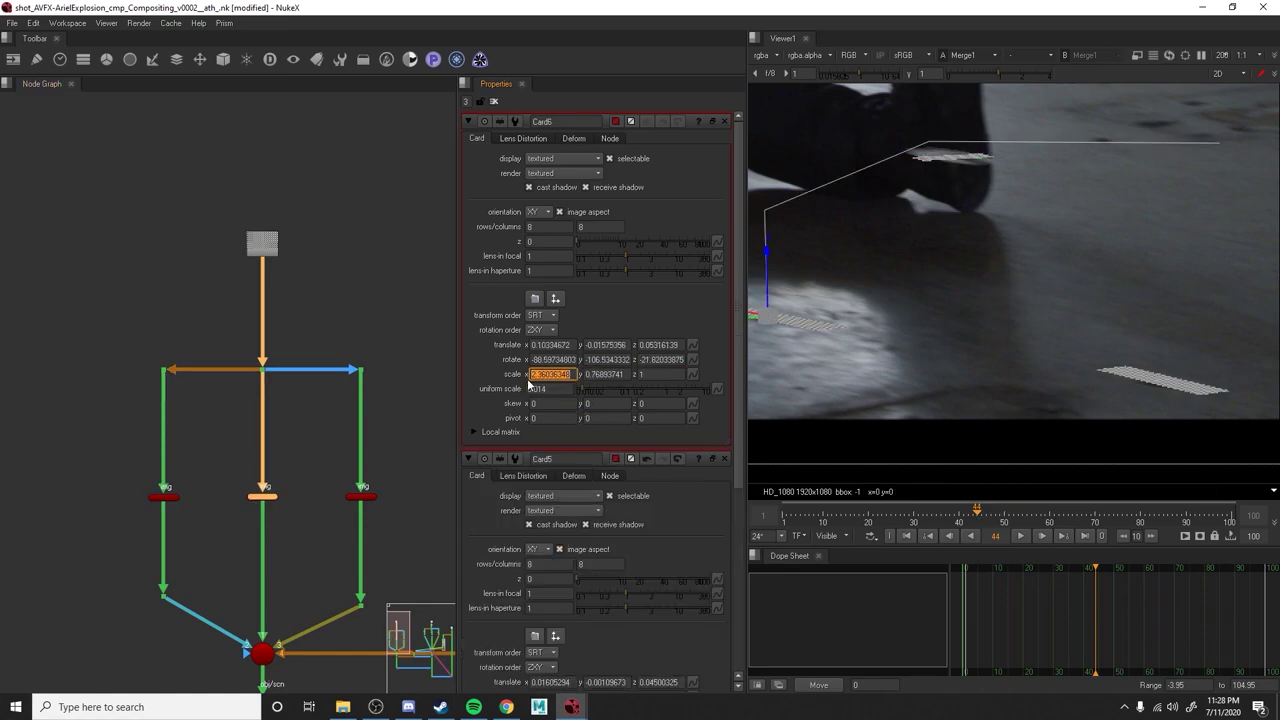
text(1)
key(Tab)
text(1)
key(Tab)
Set the right card's scale to 1 on all axes.
double_click(361, 497)
click(566, 374)
key(Tab)
key(Tab)
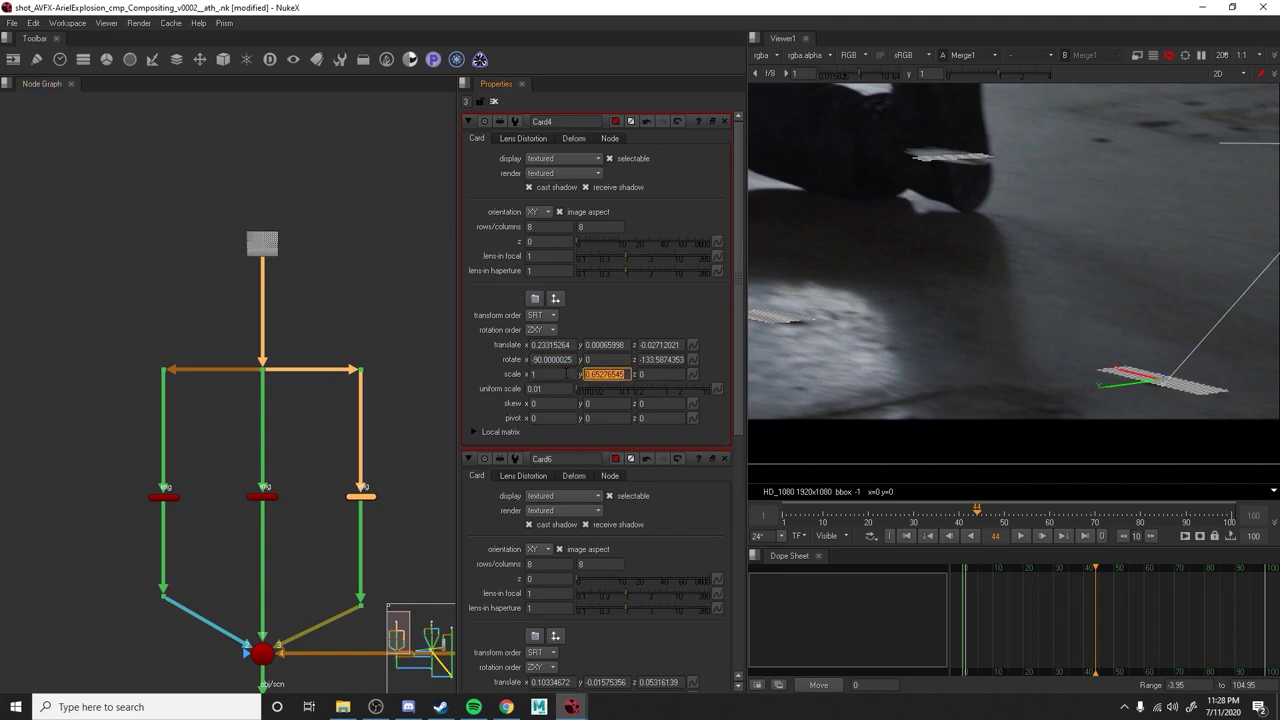
click(300, 437)
Set the left card's rotation to 0 on every axis so it stands upright in the 3D view.
scroll(300, 437, down, 2)
key(Tab)
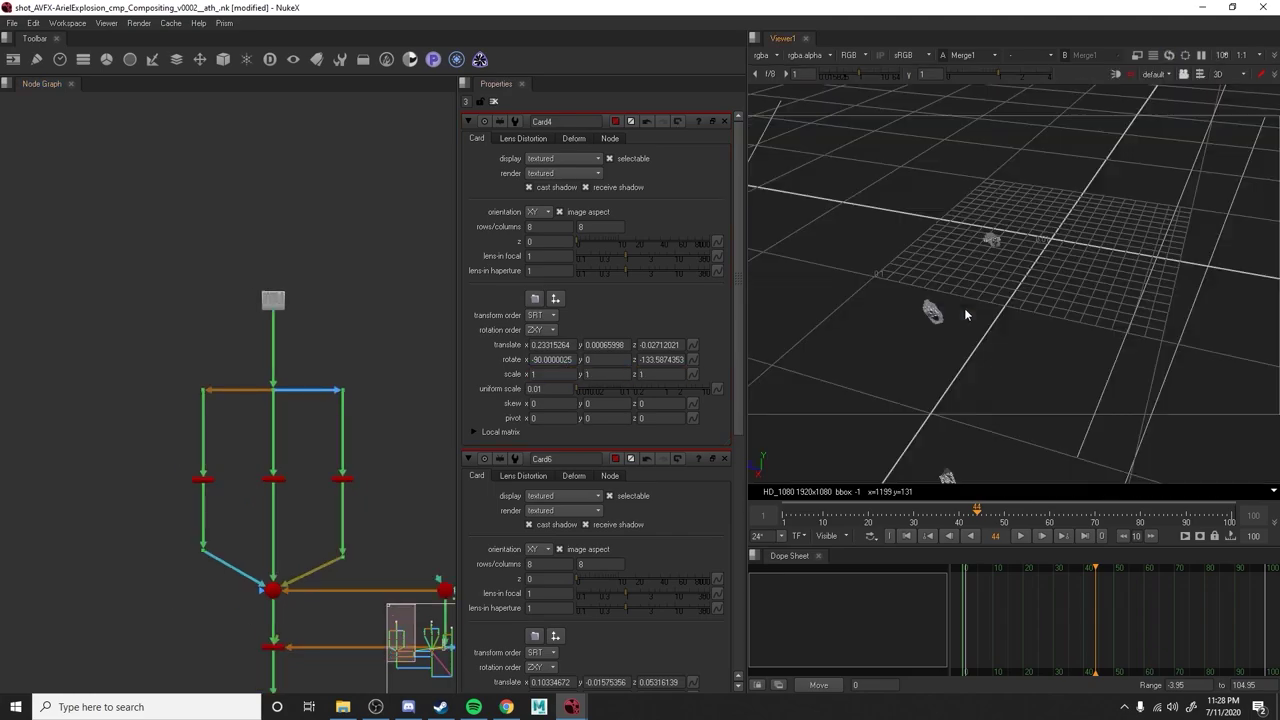
ctrl+drag(964, 308, 990, 296)
double_click(205, 485)
scroll(1104, 294, down, 6)
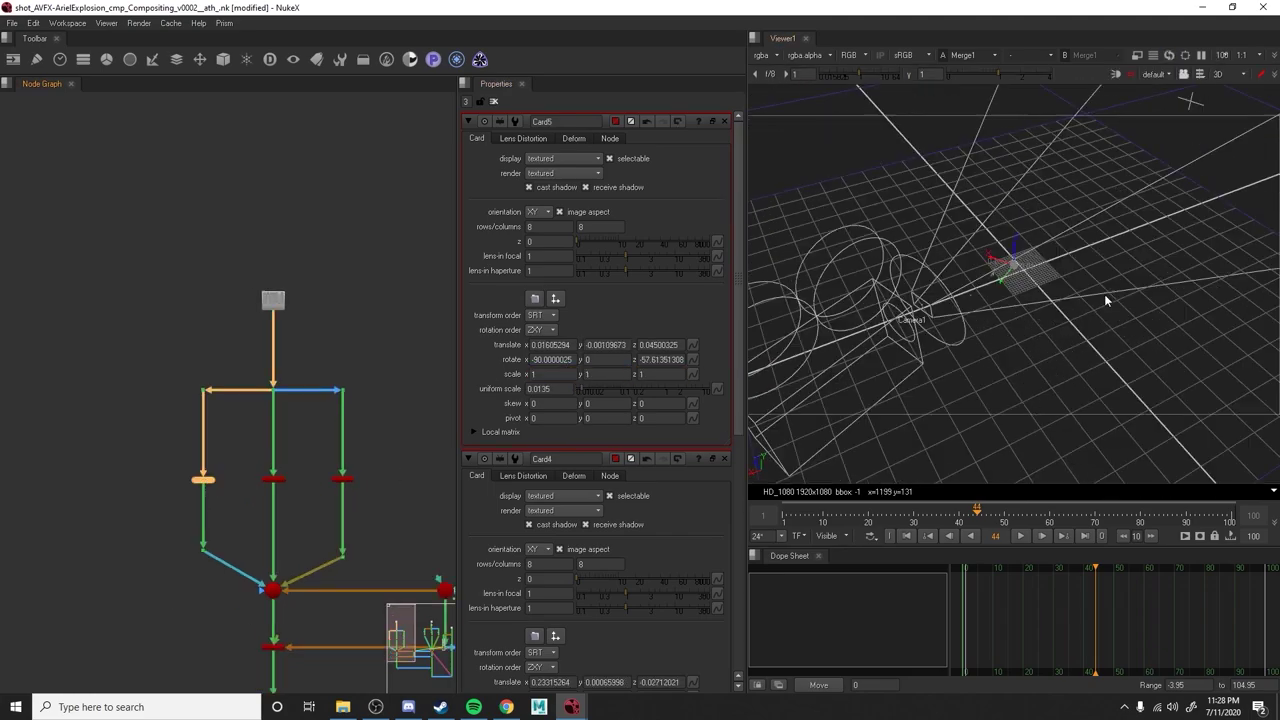
ctrl+drag(1104, 294, 1020, 280)
drag(573, 362, 514, 369)
text(0)
key(Tab)
key(Tab)
text(0)
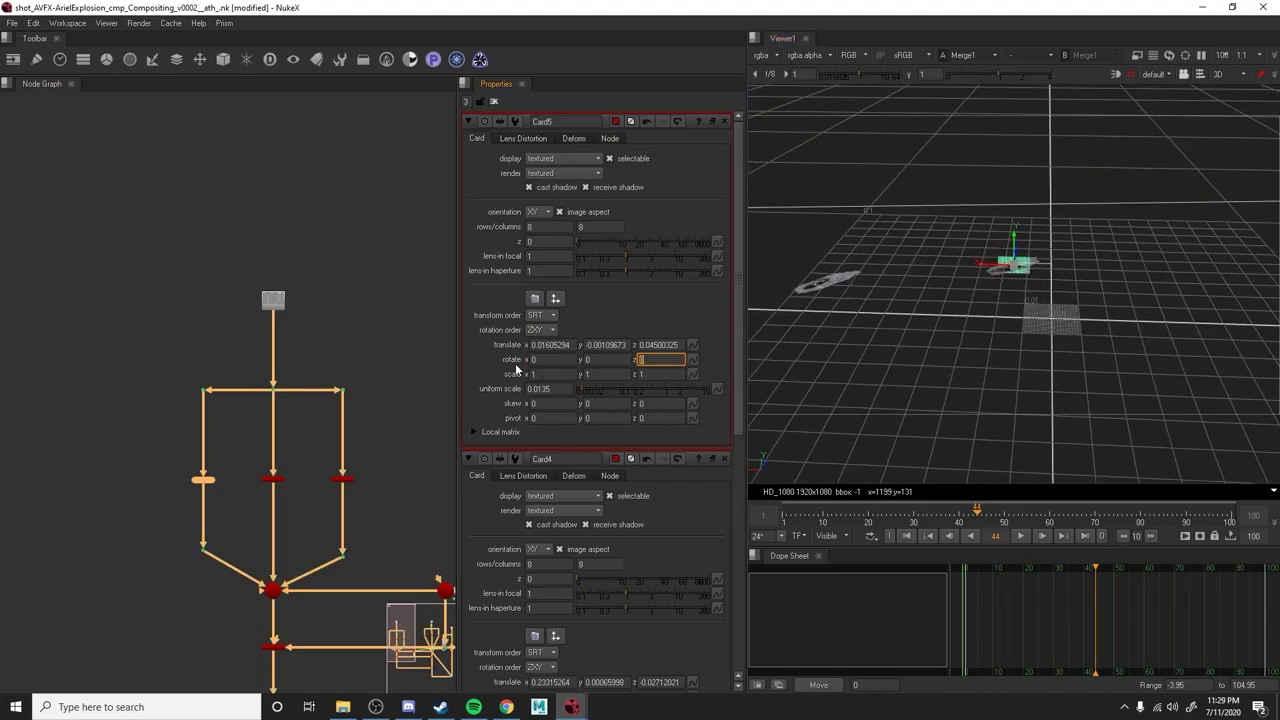
ctrl+drag(1040, 276, 948, 271)
scroll(1005, 268, up, 2)
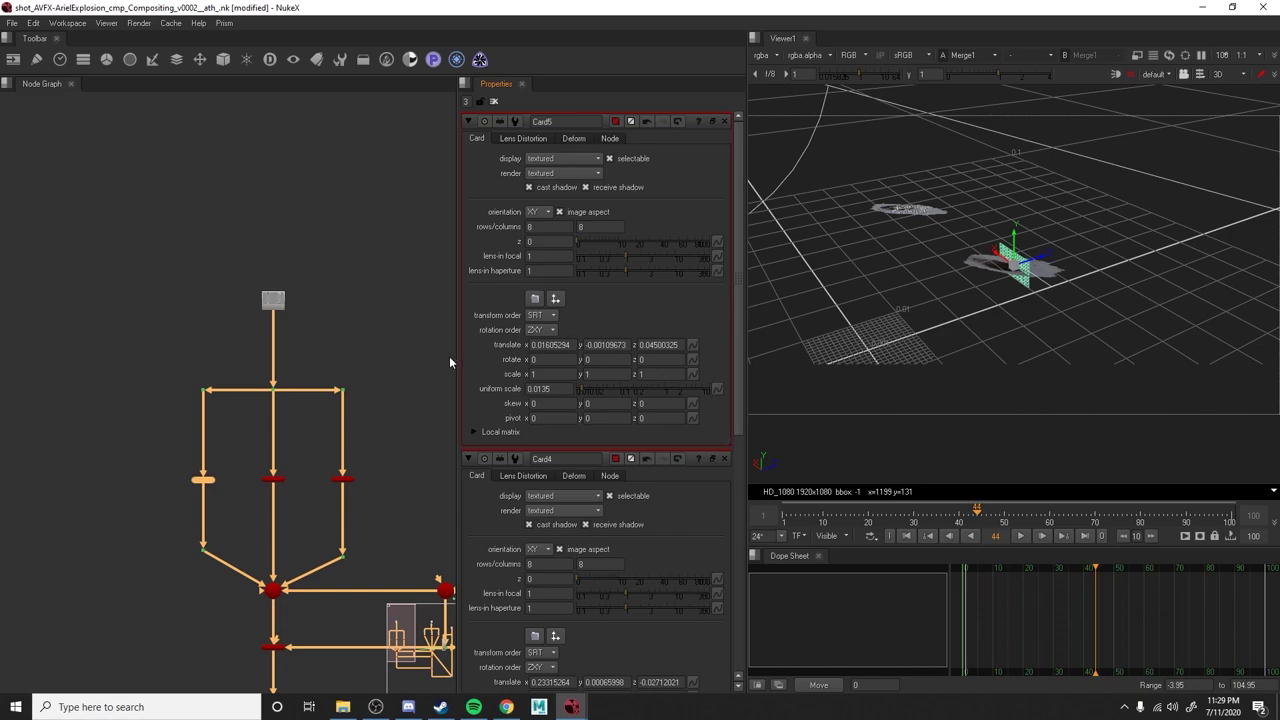
Set the middle card's rotation values to 0.
double_click(282, 484)
click(553, 359)
key(Tab)
key(Tab)
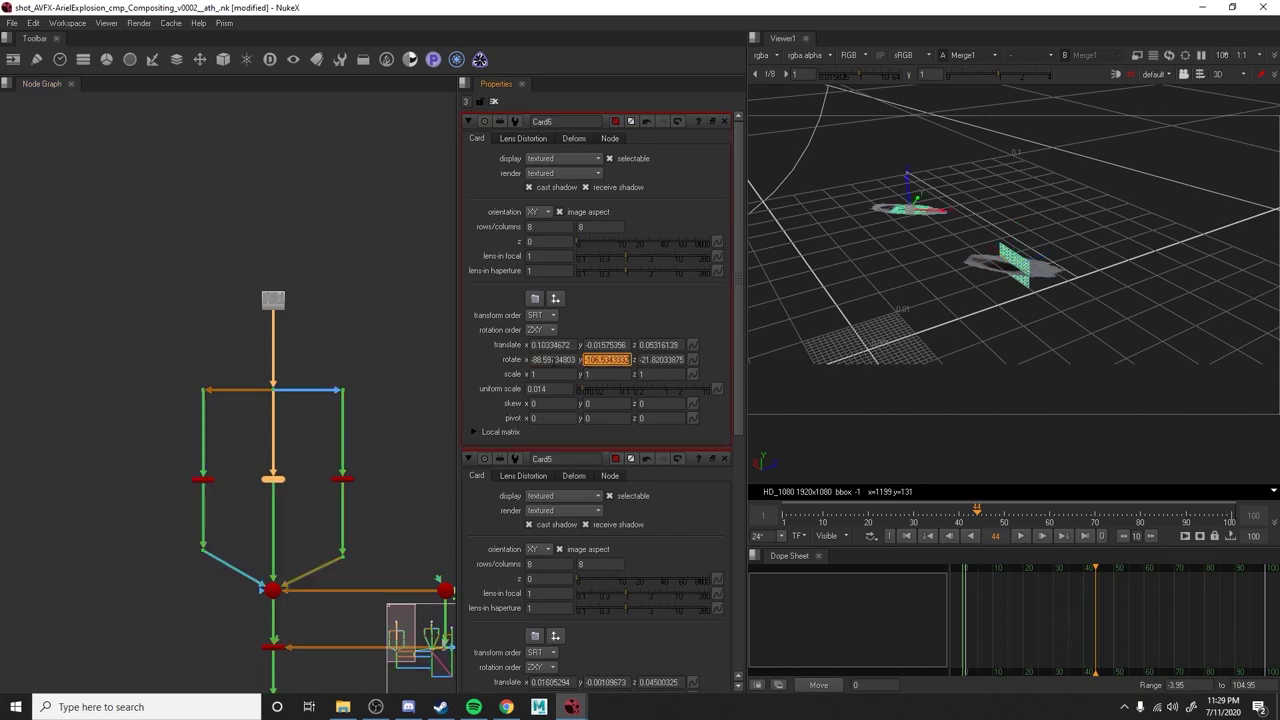
text(0)
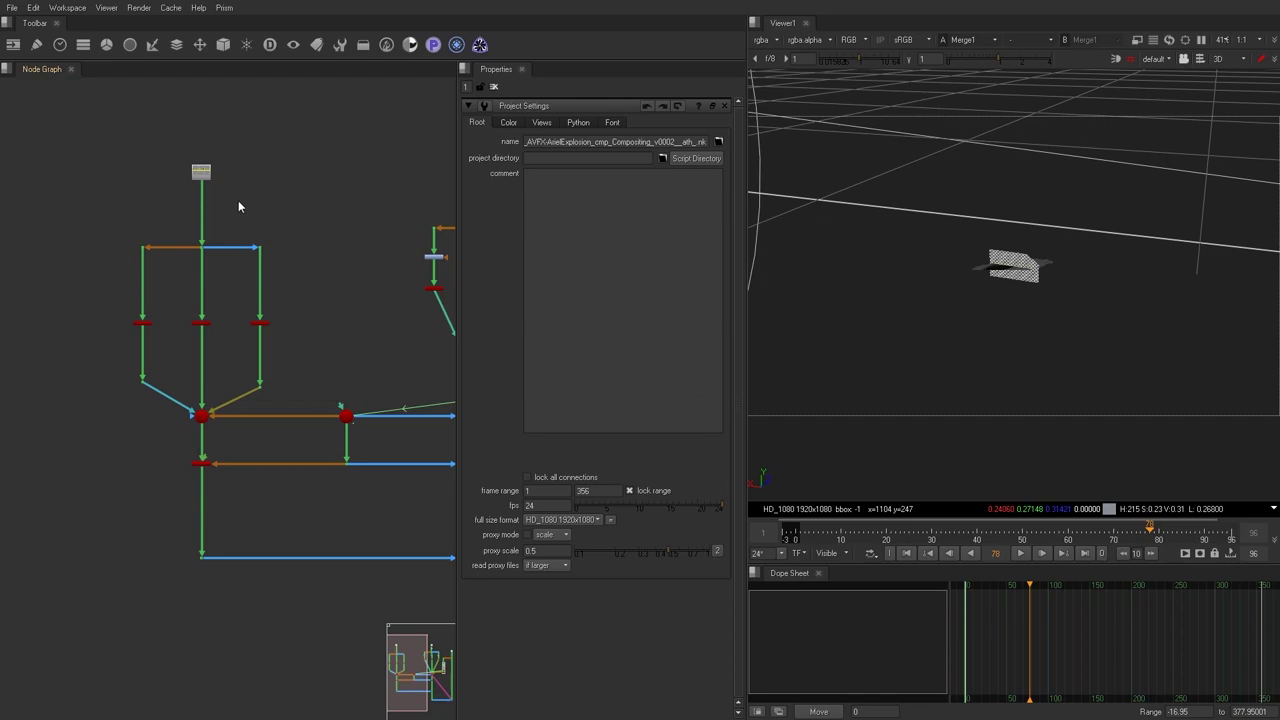
Import the Ground_ Hit_12_0262_2K.mov, Ground_ Hit_3_0253_2K.mov and Ground_ Hit_5_0255_2K.mov clips as Read nodes.
middle_drag(243, 172, 311, 232)
scroll(263, 240, up, 2)
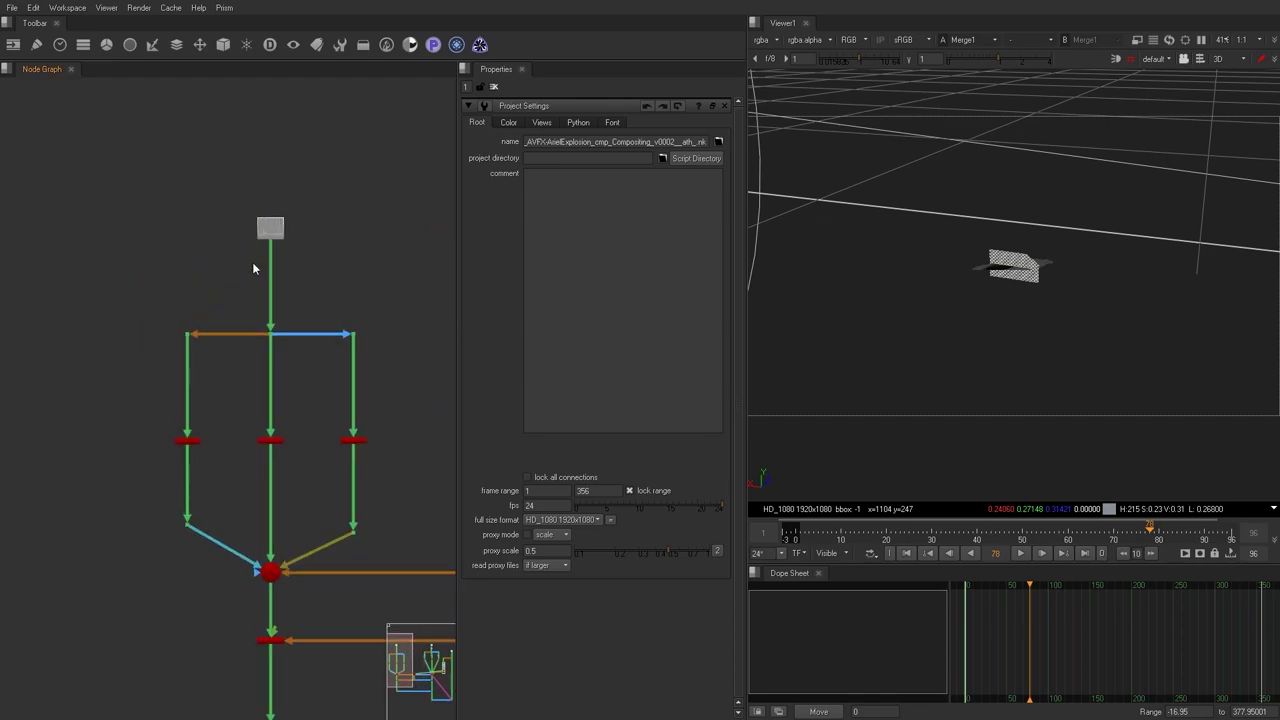
scroll(238, 259, up, 1)
key(r)
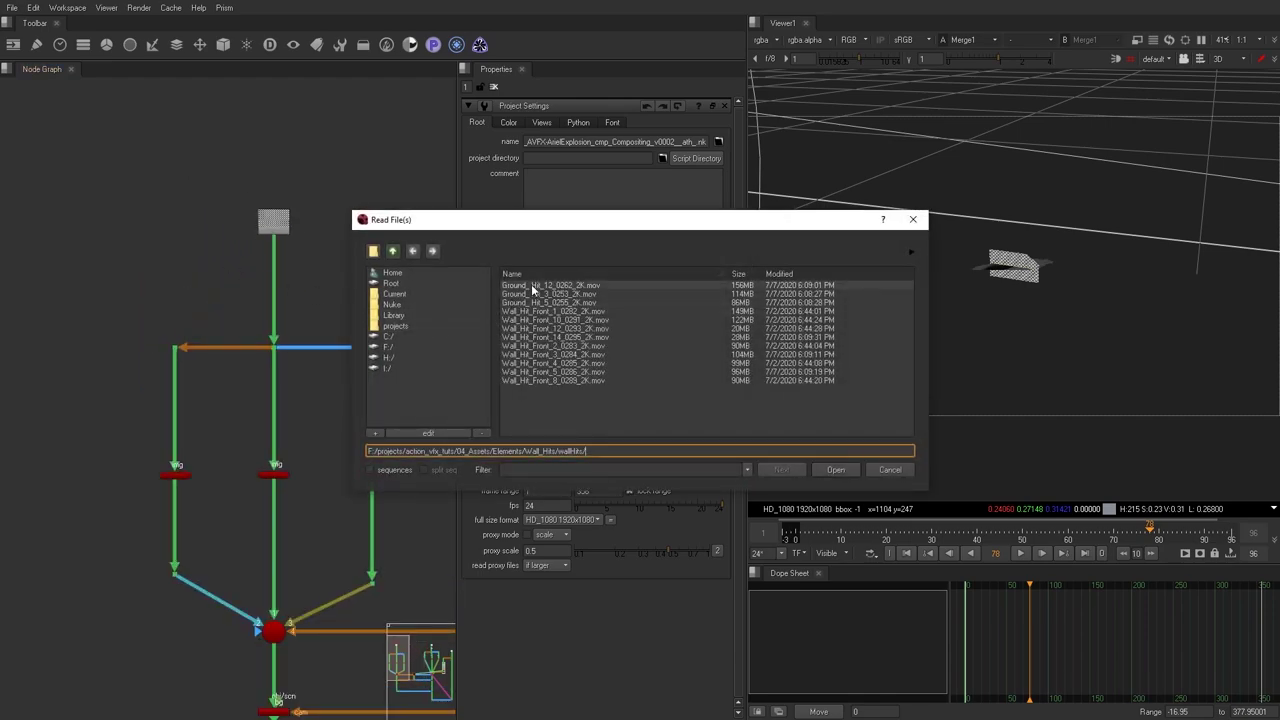
click(531, 285)
shift+click(536, 303)
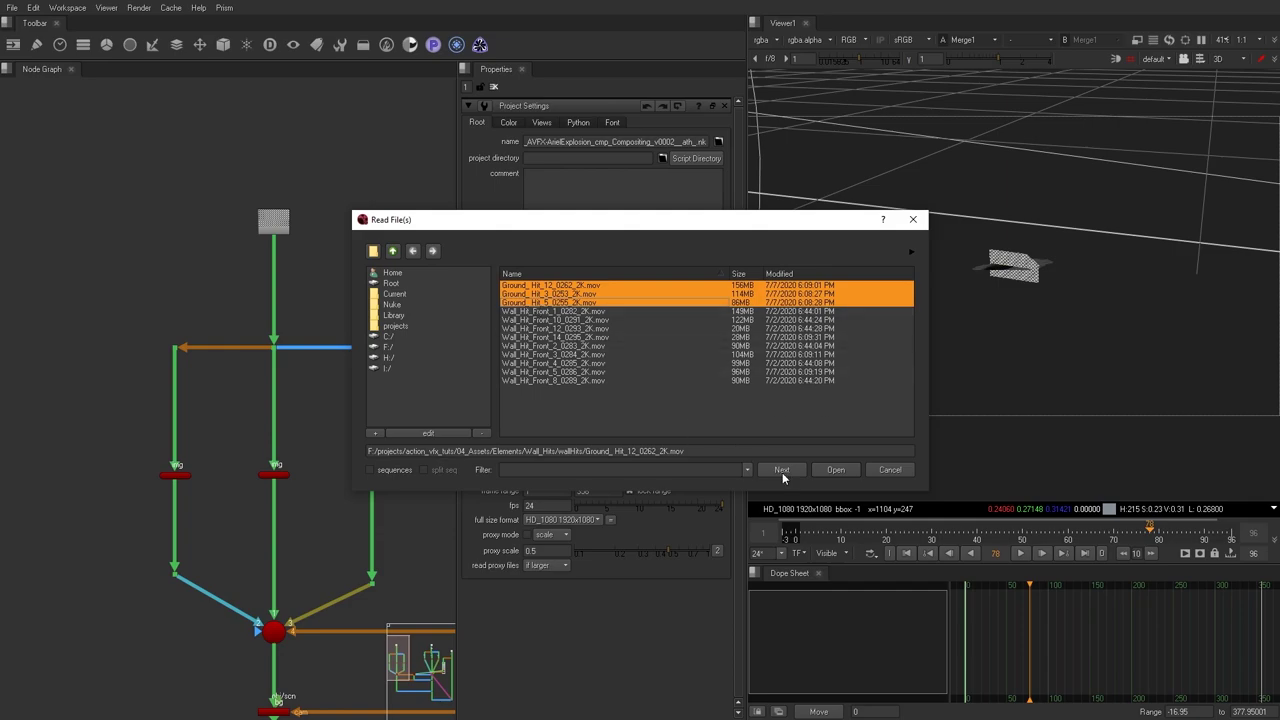
click(833, 469)
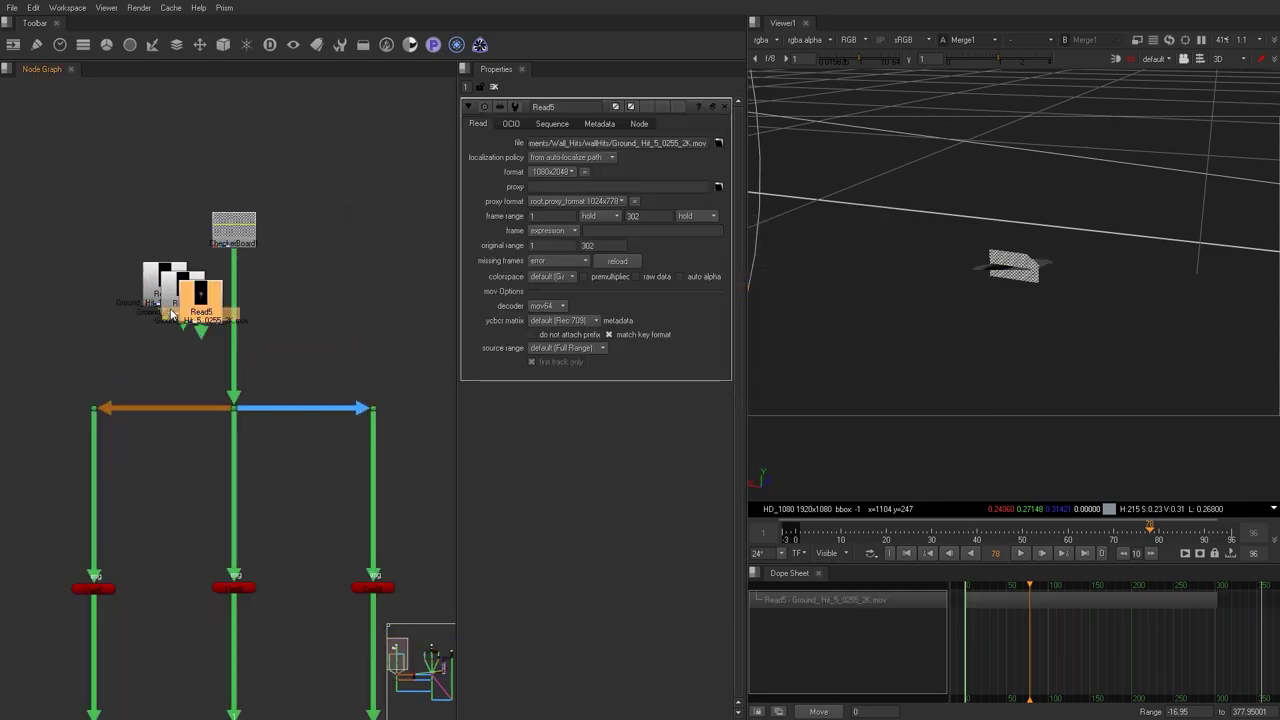
Delete the CheckerBoard and put the Ground_ Hit_12 clip in as the left card's input.
drag(262, 354, 260, 389)
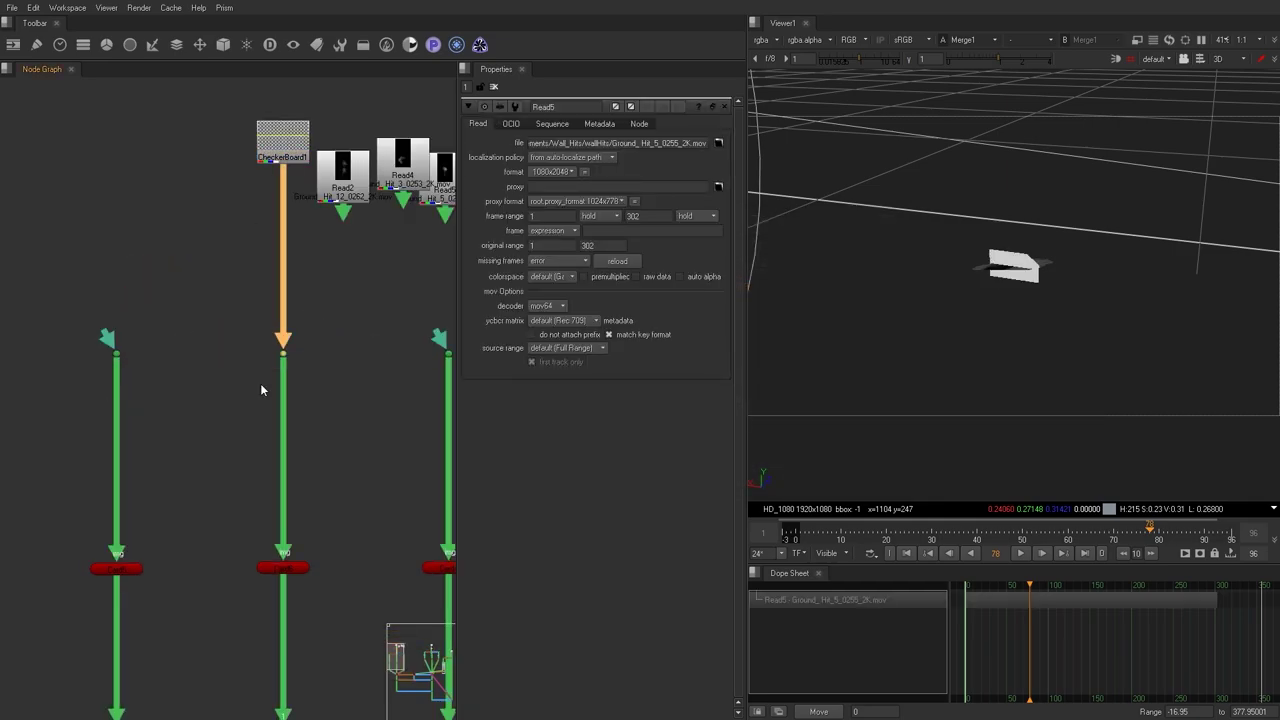
click(283, 170)
key(Delete)
drag(334, 183, 107, 272)
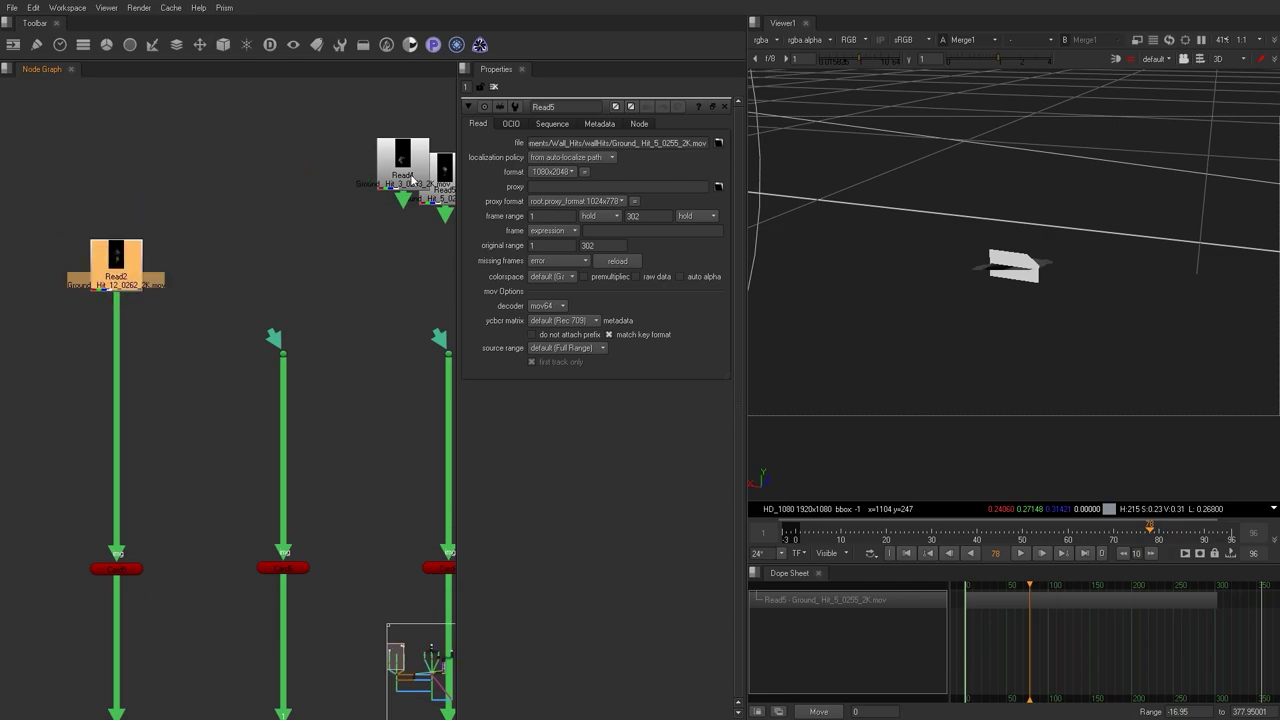
Feed the Ground_ Hit_3 clip into the middle card and Ground_ Hit_5 into the right card, deleting the leftover middle dot.
drag(399, 161, 277, 273)
click(283, 353)
key(Delete)
middle_drag(290, 350, 160, 350)
drag(309, 337, 317, 183)
drag(317, 183, 319, 283)
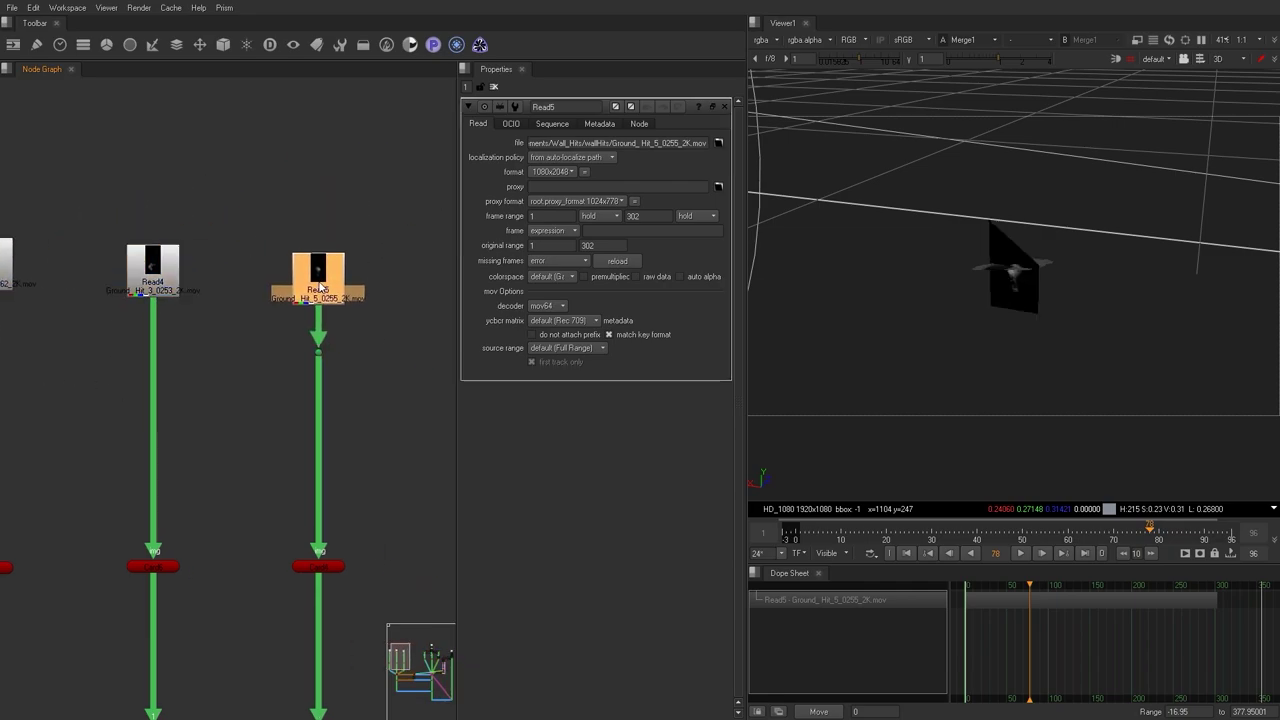
Examine the textured cards in the 3D view and over the footage at frames 40 and 47.
scroll(953, 324, down, 3)
mouse_move(953, 324)
ctrl+mouse_down()
mouse_move(942, 264)
mouse_move(962, 319)
ctrl+mouse_up()
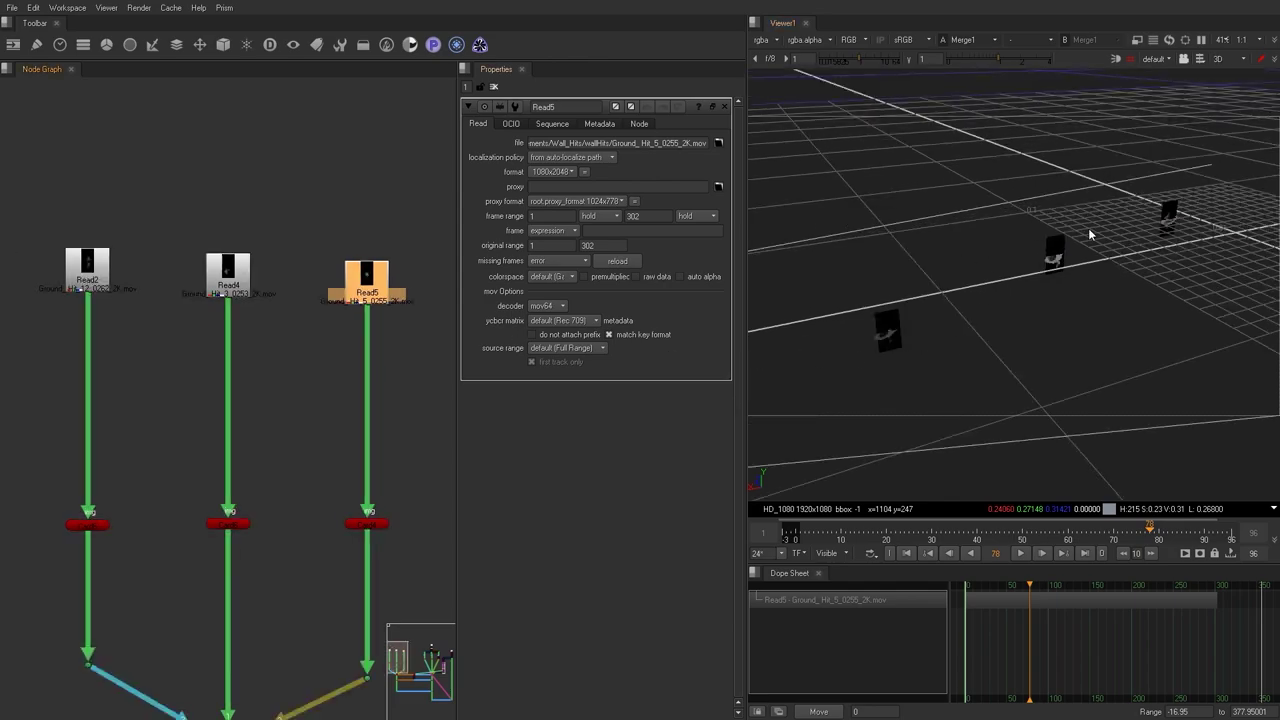
key(Tab)
click(977, 535)
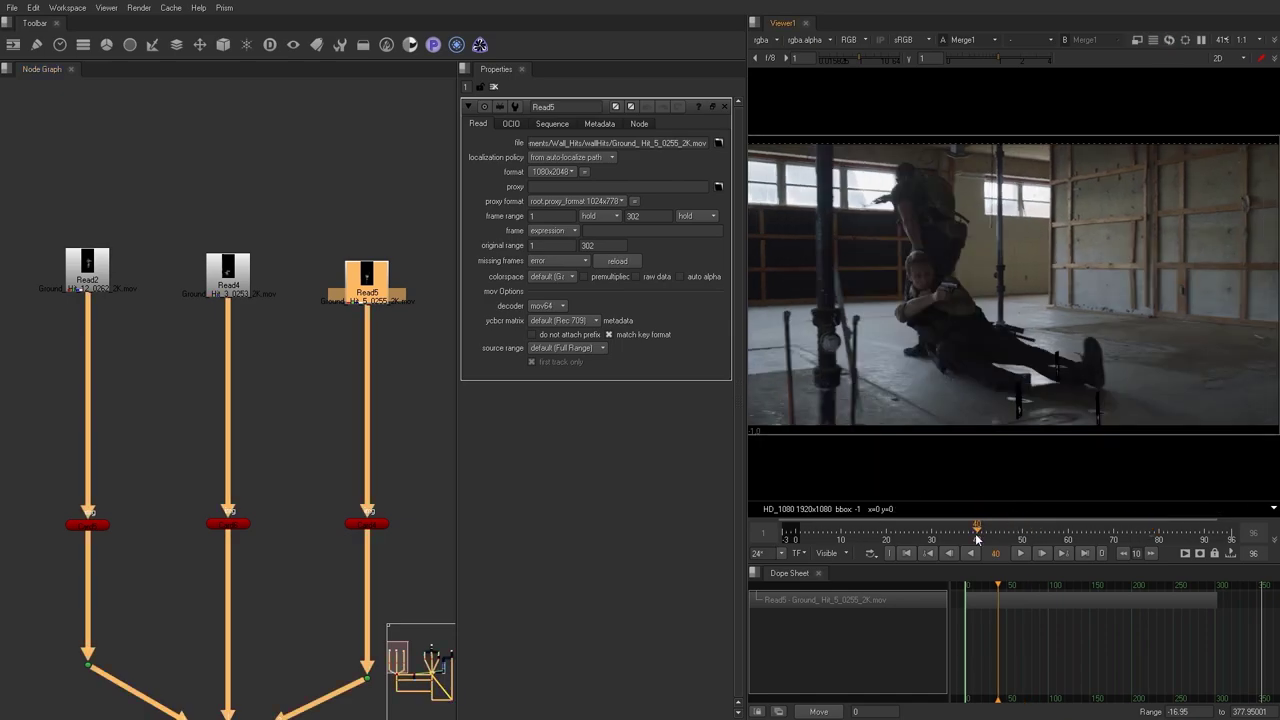
click(1008, 537)
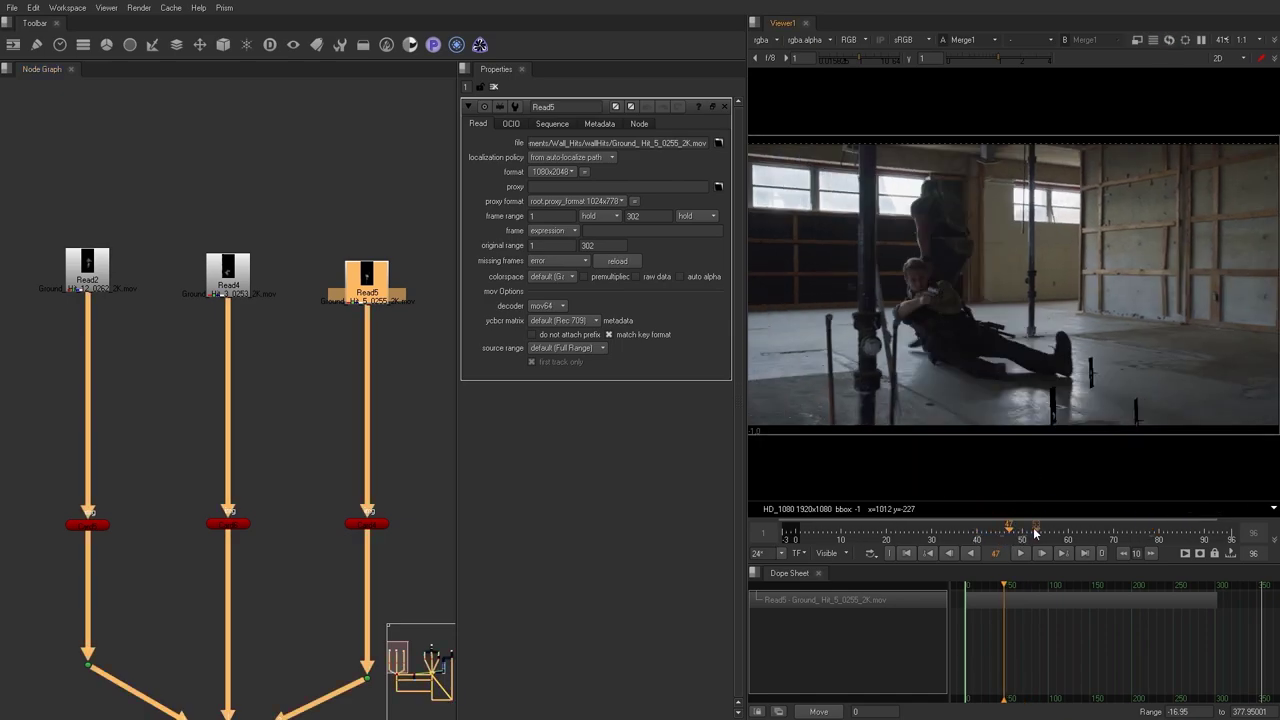
scroll(1101, 399, up, 6)
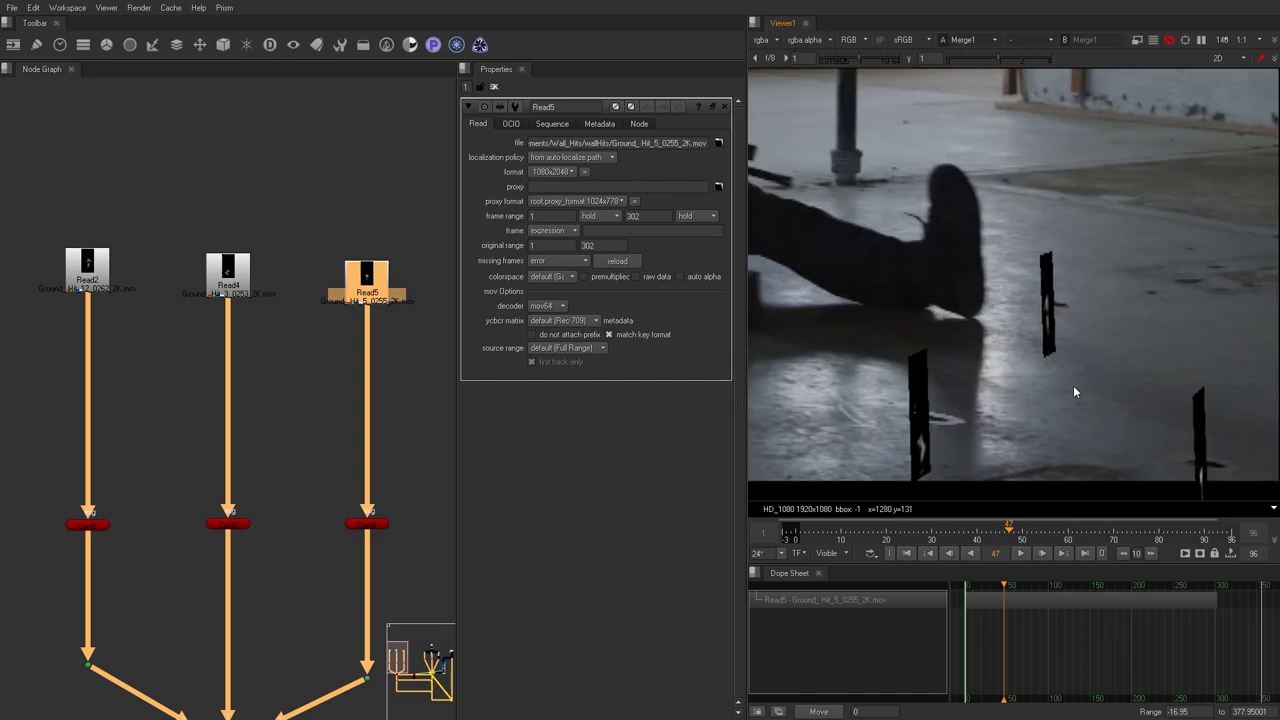
scroll(992, 362, down, 1)
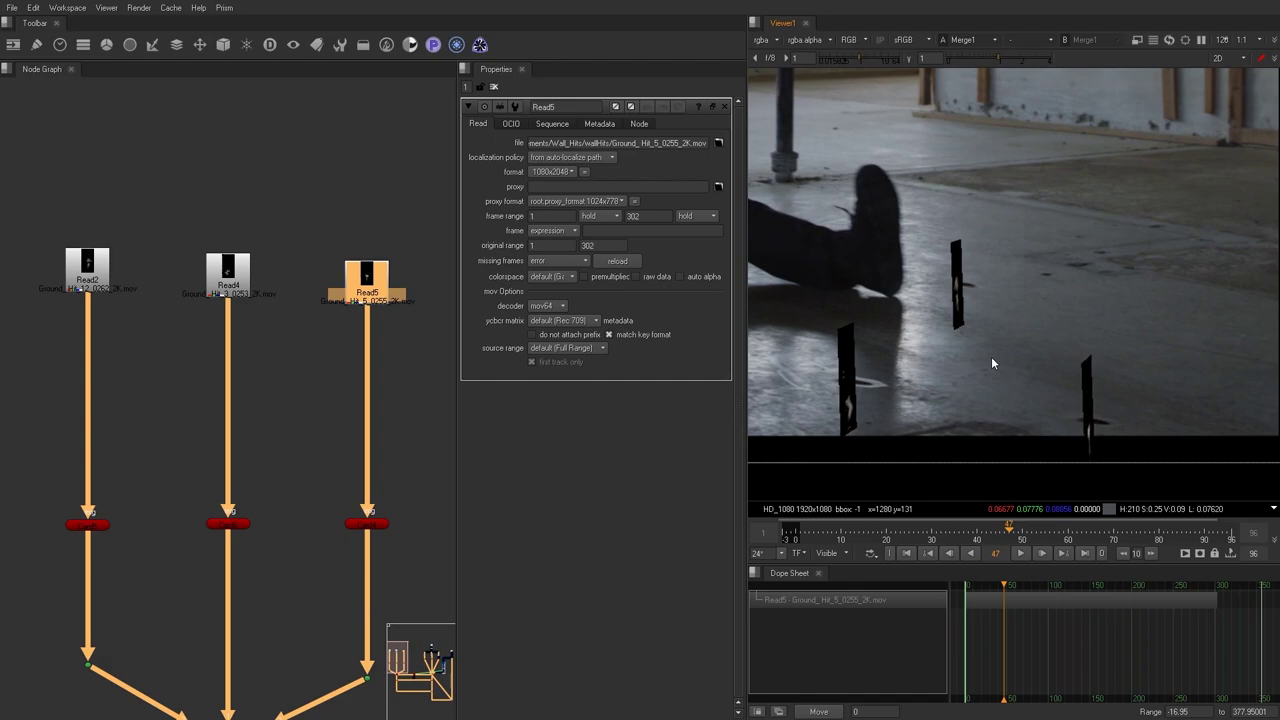
Line up the three Read nodes horizontally.
click(266, 268)
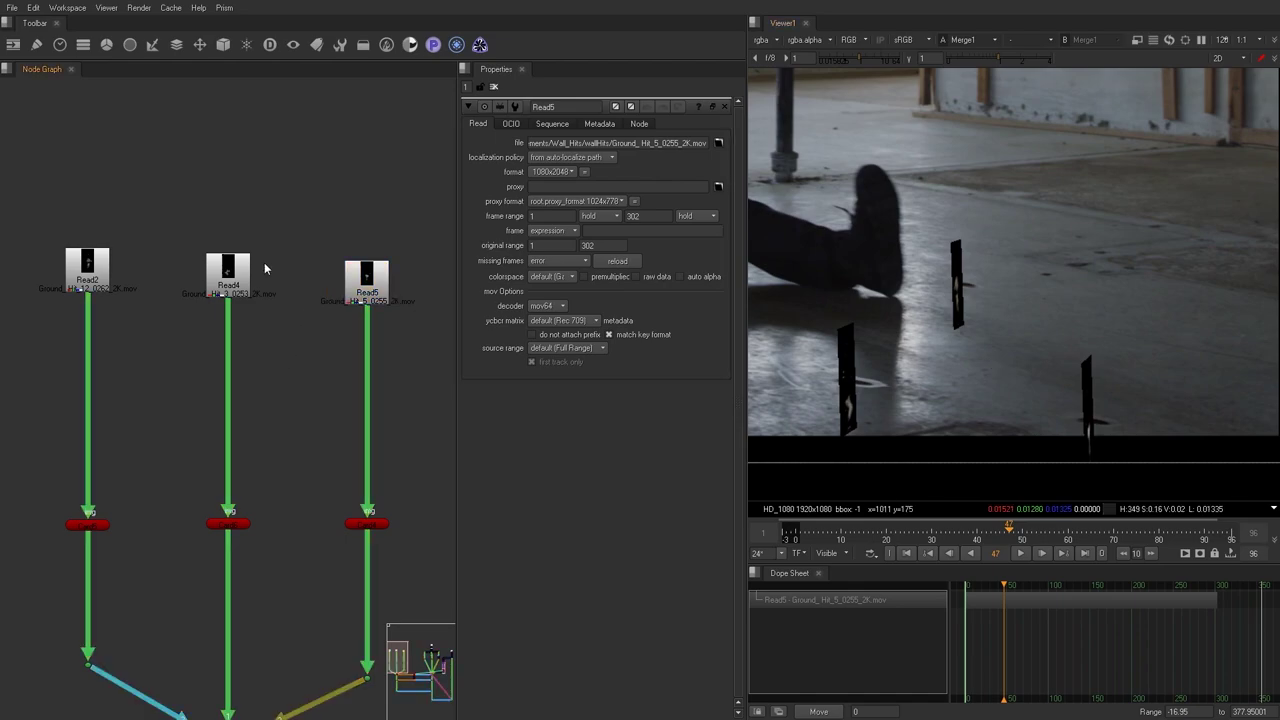
click(88, 276)
click(366, 276)
Rotate the right card to about -76.25 on Y to face the camera and raise it above the floor.
click(367, 524)
key(Tab)
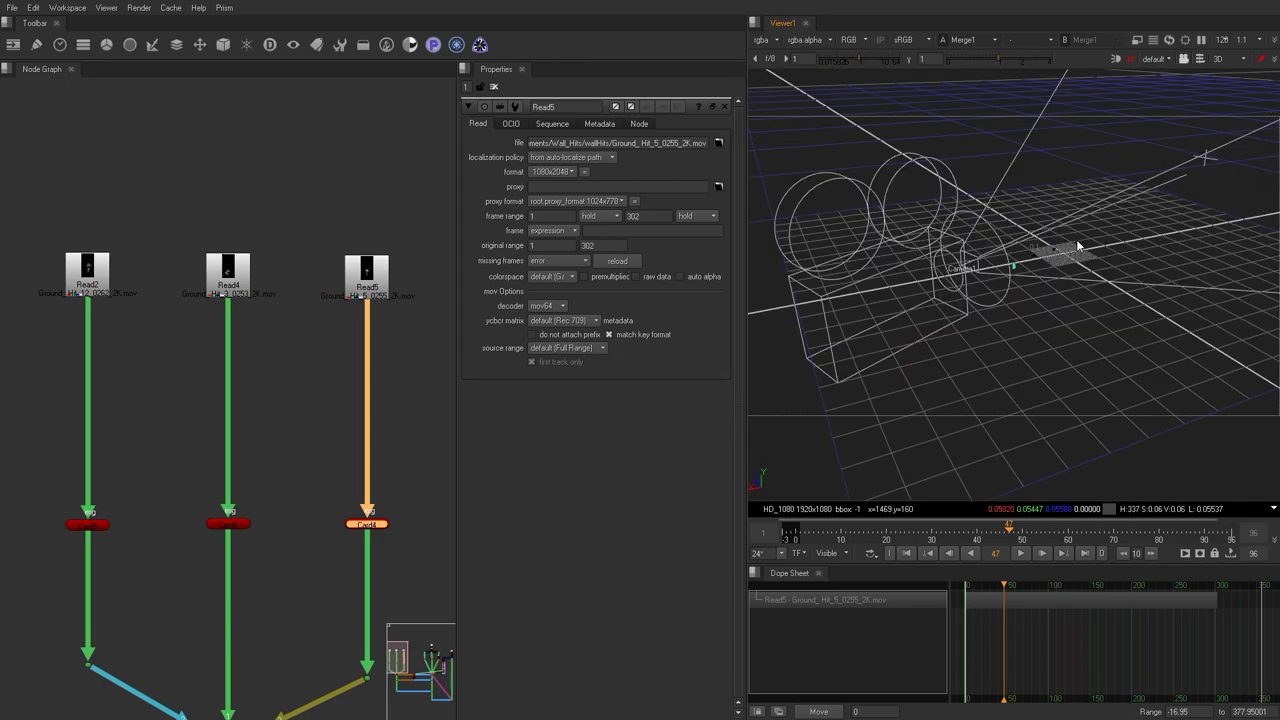
scroll(1075, 243, up, 6)
ctrl+drag(1062, 265, 1034, 330)
double_click(370, 524)
ctrl+drag(1022, 308, 972, 292)
ctrl+drag(985, 300, 1014, 215)
key(Tab)
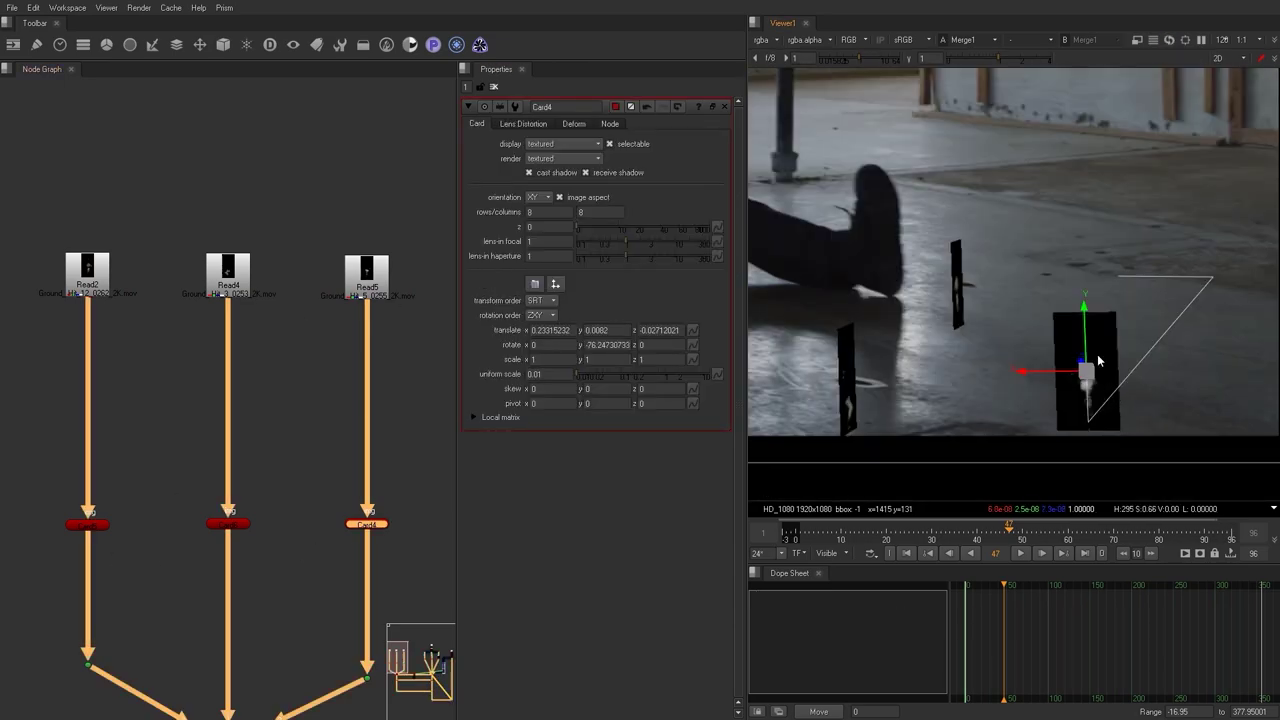
mouse_move(1085, 318)
mouse_down()
mouse_move(1085, 268)
mouse_move(1085, 308)
mouse_up()
Add a Premult node below each of the three ground-hit Read nodes.
click(82, 266)
key(Tab)
text(pre)
key(Return)
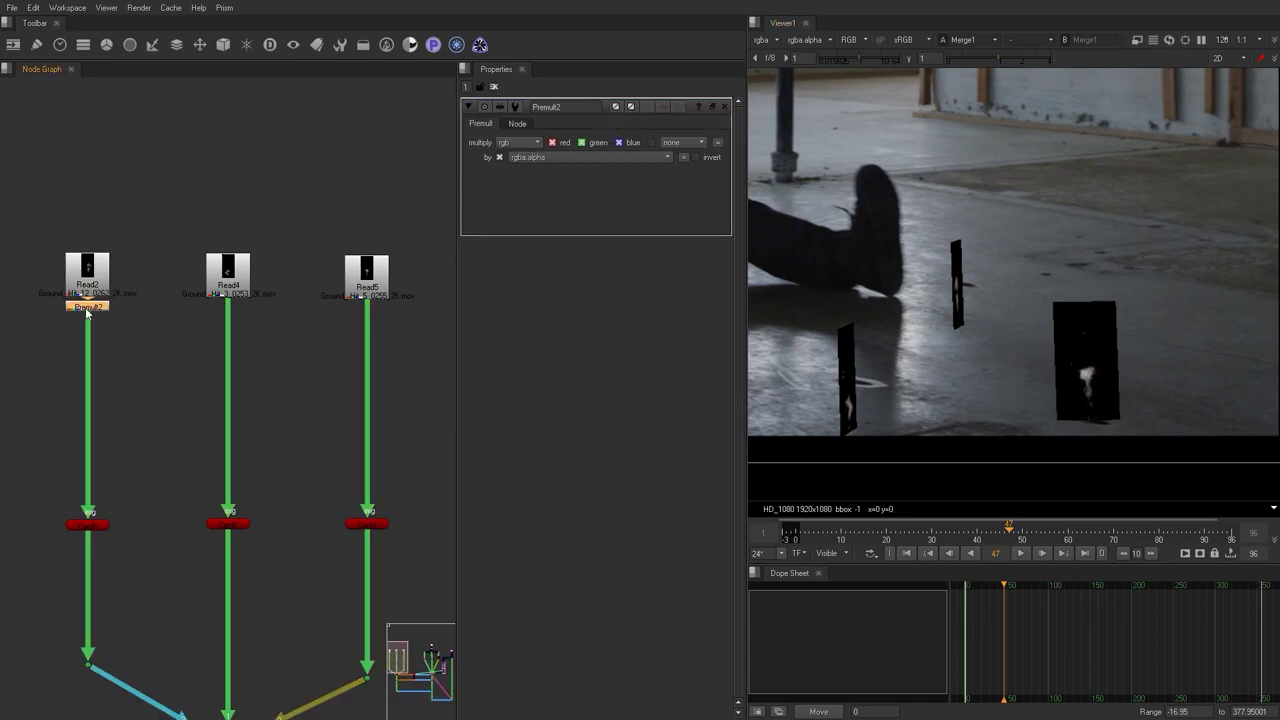
click(228, 275)
key(ctrl+v)
click(366, 278)
key(ctrl+v)
View the Read2 clip and move the three Read nodes up, leaving space above the Premults.
key(1)
drag(36, 232, 390, 272)
drag(366, 275, 366, 191)
Insert a Shuffle node between Read2 and its Premult.
click(88, 308)
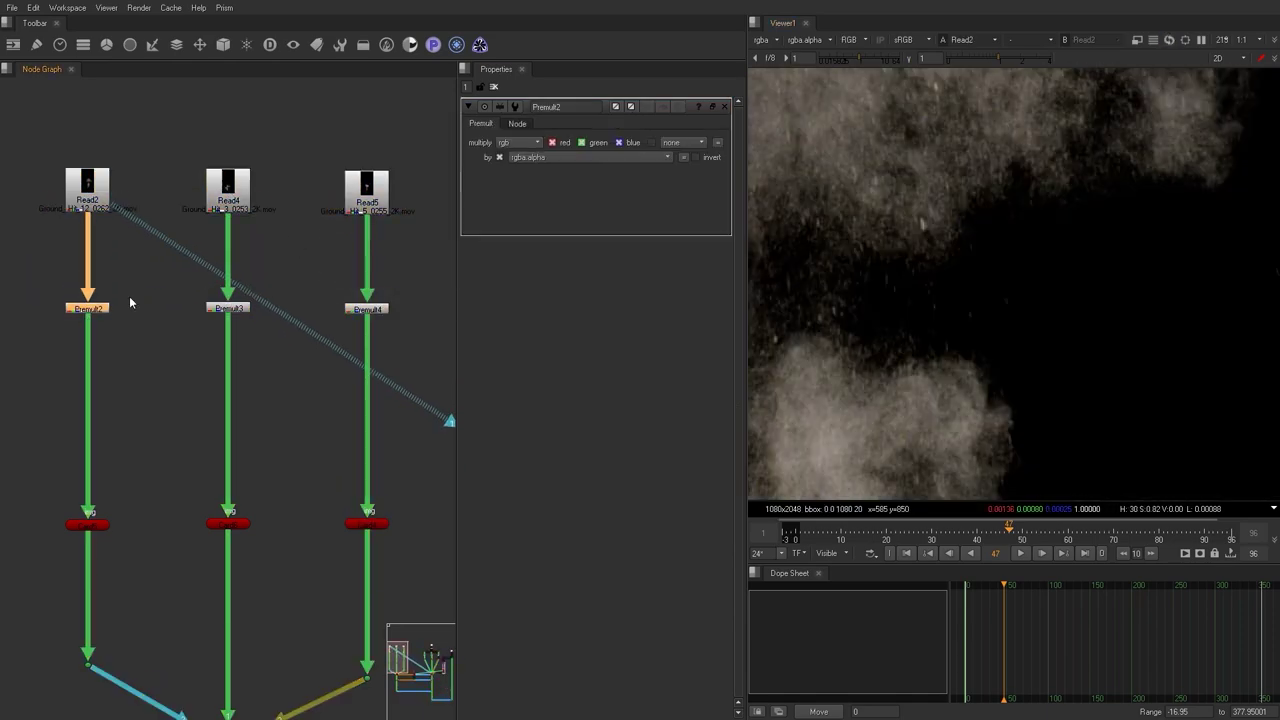
click(306, 338)
key(Tab)
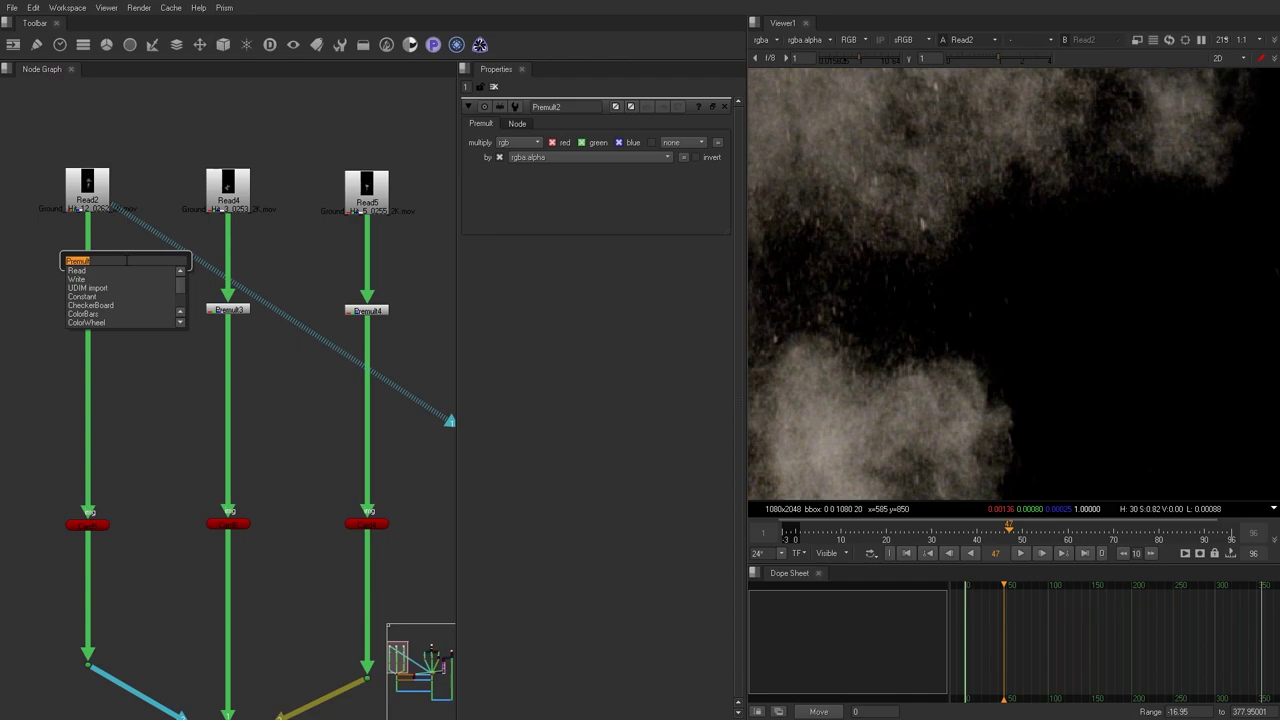
text(shuffle)
key(Return)
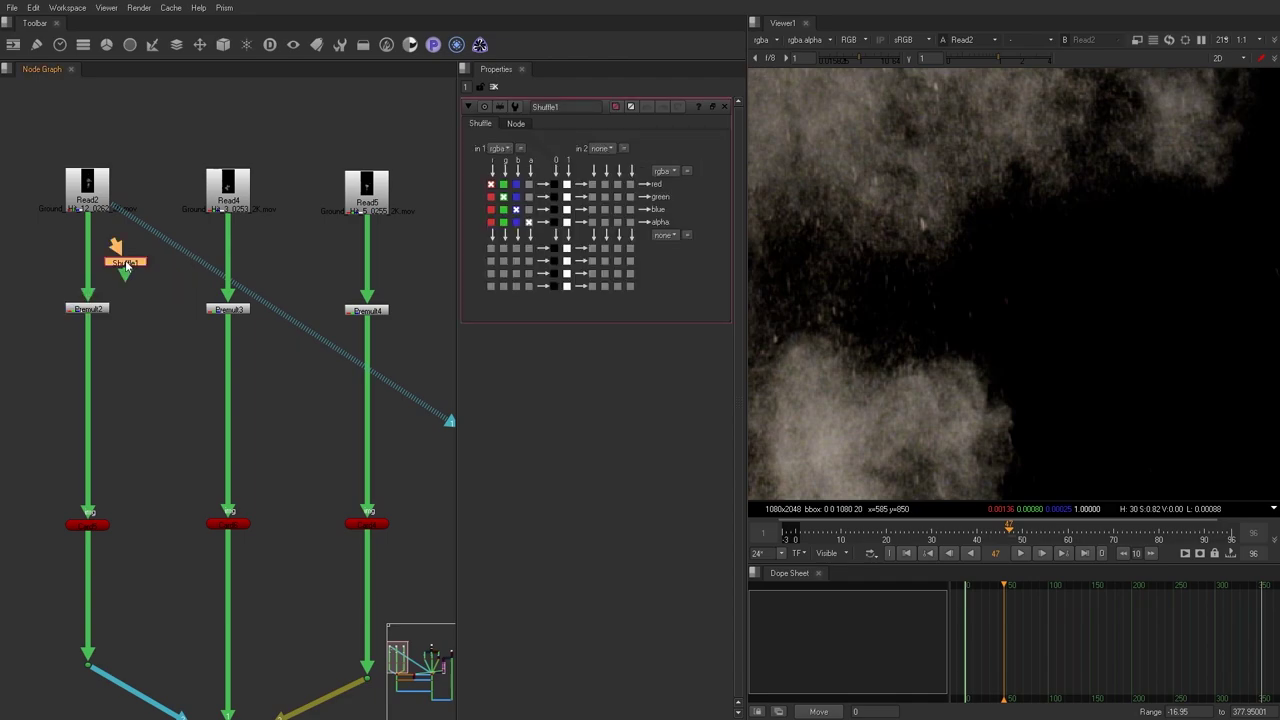
drag(127, 265, 95, 262)
View the Shuffle's output fitted to the viewer and route its red channel into alpha.
key(1)
key(f)
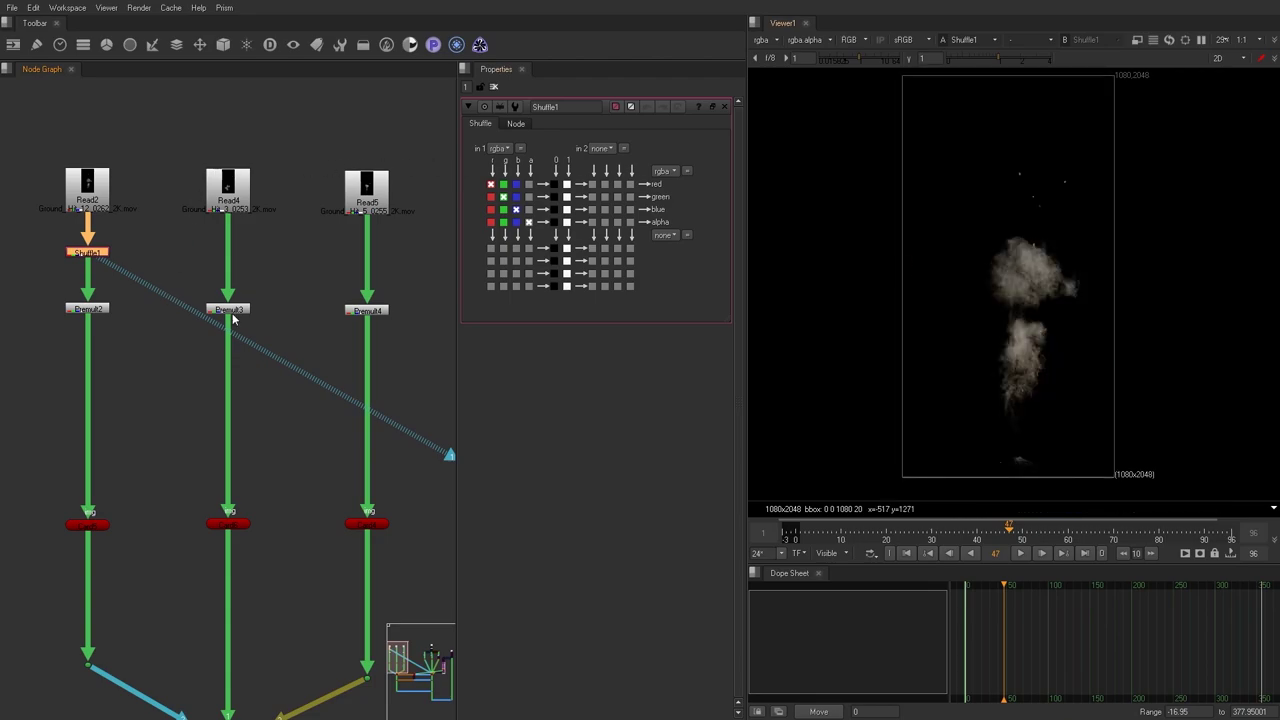
scroll(998, 313, up, 1)
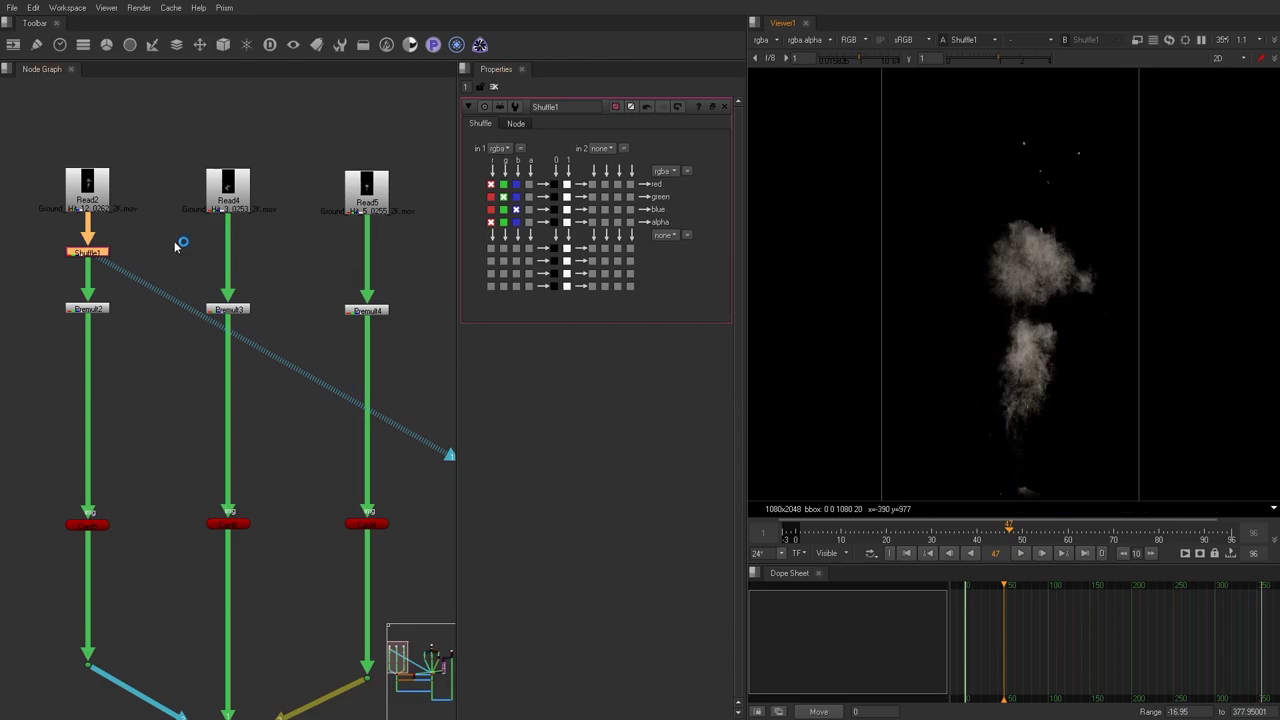
Insert a Grade node between Shuffle1 and Premult2 and limit it to the alpha channel.
key(g)
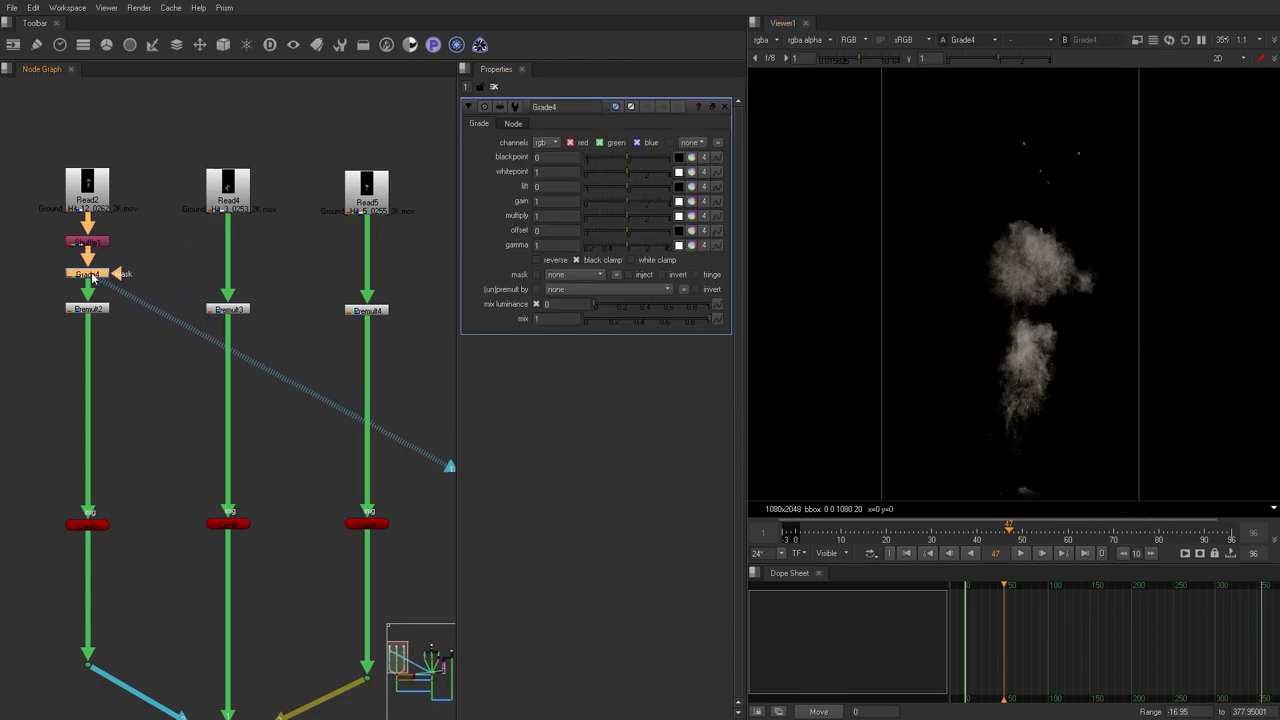
click(544, 145)
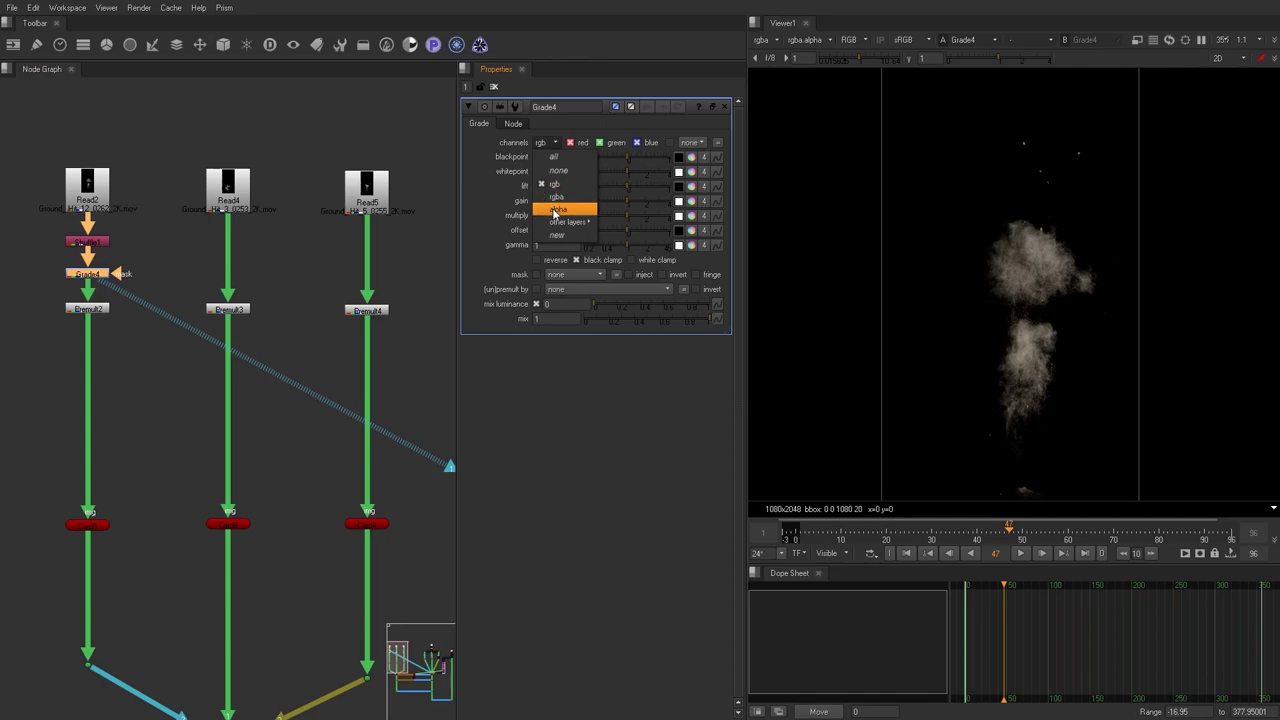
click(556, 212)
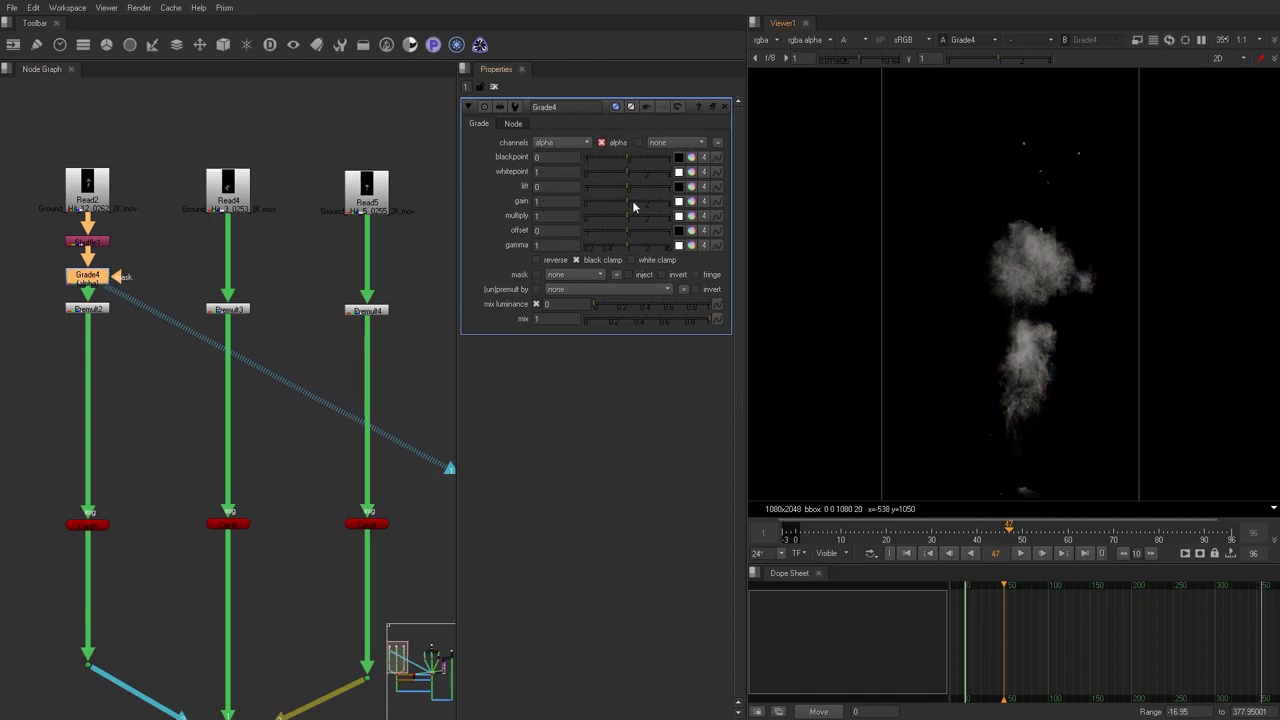
mouse_move(633, 203)
mouse_down()
mouse_move(657, 199)
mouse_move(627, 200)
mouse_up()
drag(92, 276, 92, 272)
click(153, 270)
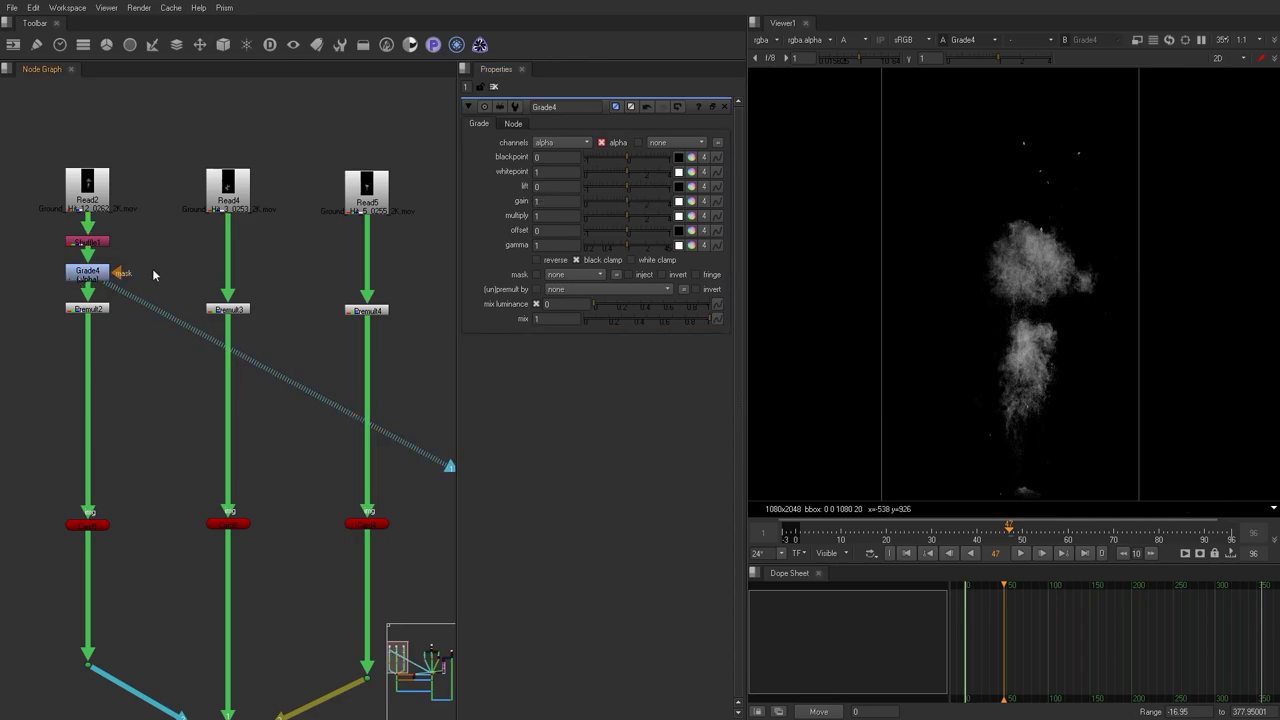
Copy Shuffle1 and Grade4 and insert copies of both below Read4 and Read5.
middle_drag(188, 485, 188, 429)
scroll(113, 307, down, 1)
drag(47, 217, 135, 260)
drag(67, 192, 133, 242)
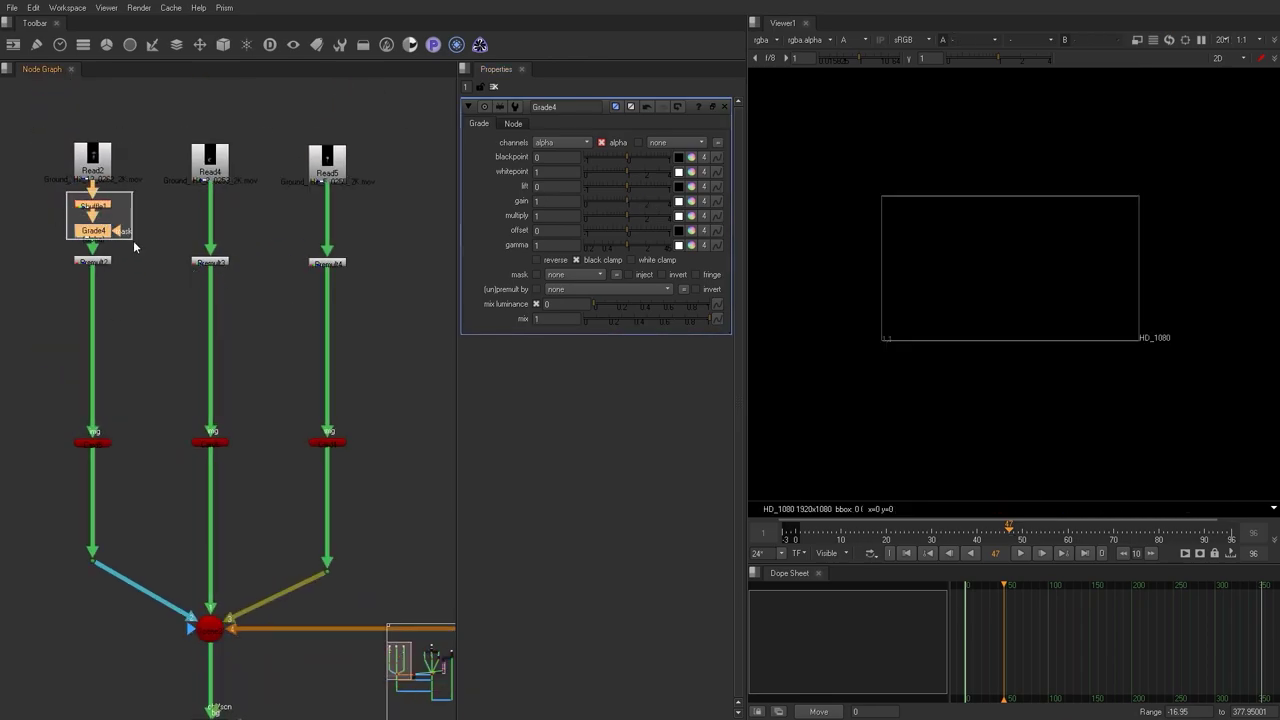
key(ctrl+c)
click(210, 165)
key(ctrl+v)
double_click(325, 166)
key(ctrl+v)
drag(68, 192, 358, 180)
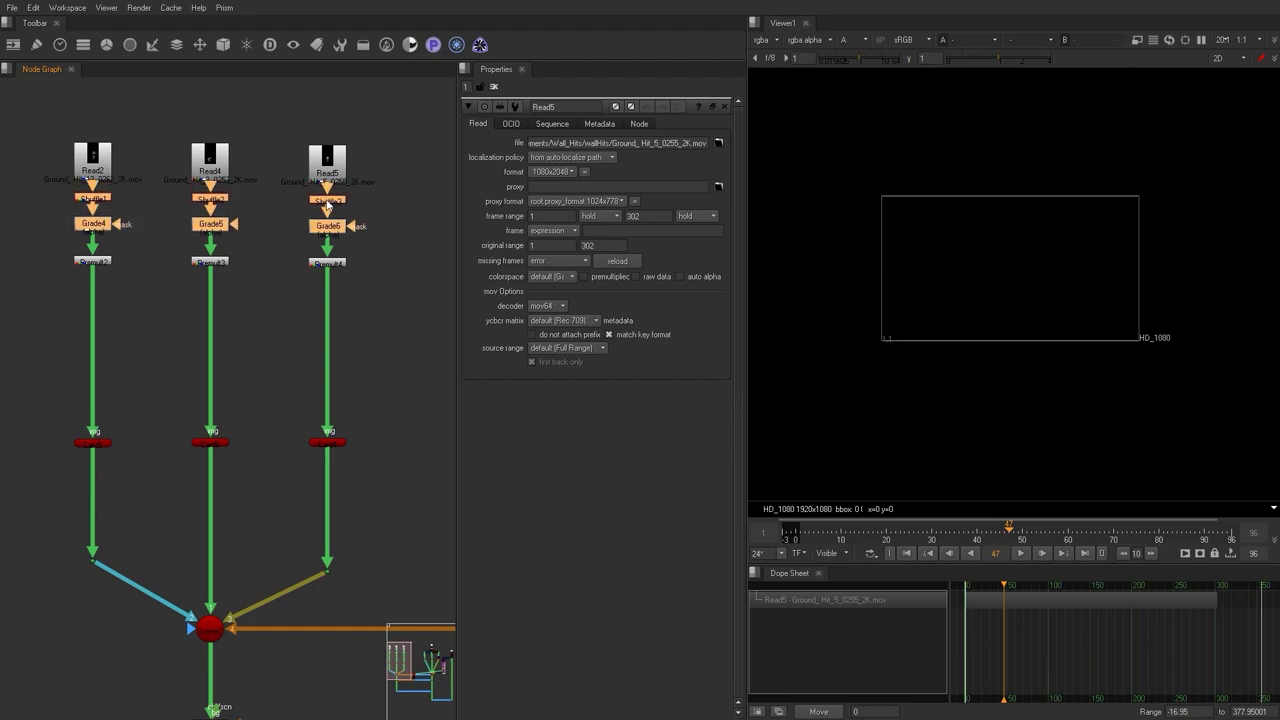
click(354, 455)
Look at Card5 in the 3D view and view the Merge1 composite, framed on the floor near the actor's legs.
middle_drag(354, 455, 329, 394)
key(Tab)
double_click(67, 381)
scroll(986, 293, up, 5)
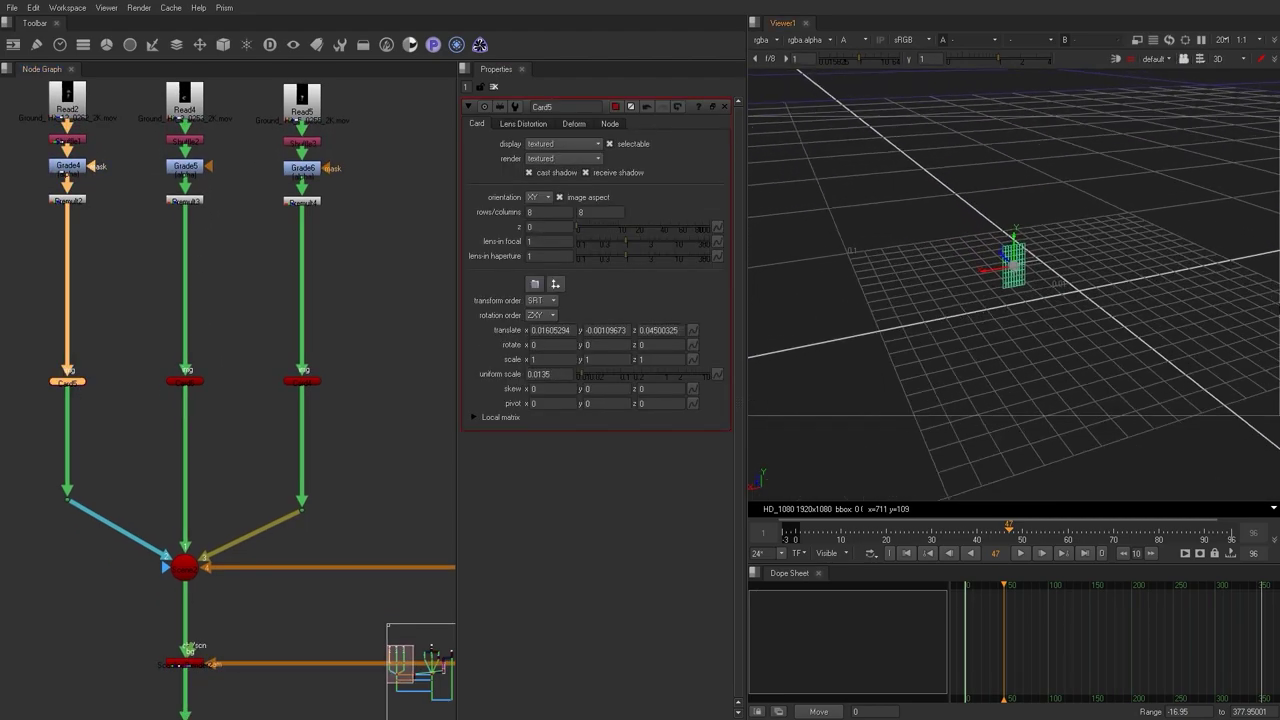
key(Tab)
scroll(361, 530, down, 2)
middle_drag(361, 532, 180, 379)
click(287, 445)
key(1)
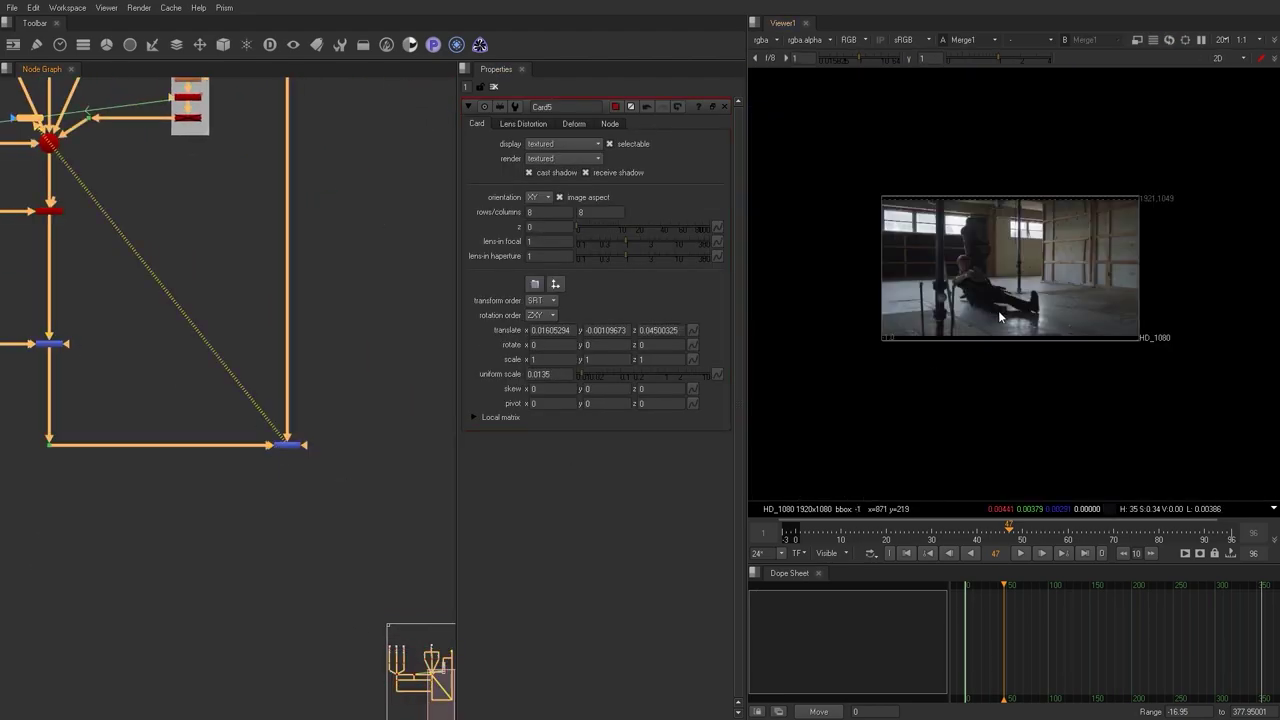
scroll(1024, 320, up, 5)
scroll(246, 389, down, 4)
scroll(200, 298, up, 6)
middle_drag(288, 275, 256, 308)
Move the three ground-hit Read nodes up to leave space above their Shuffle nodes.
click(243, 163)
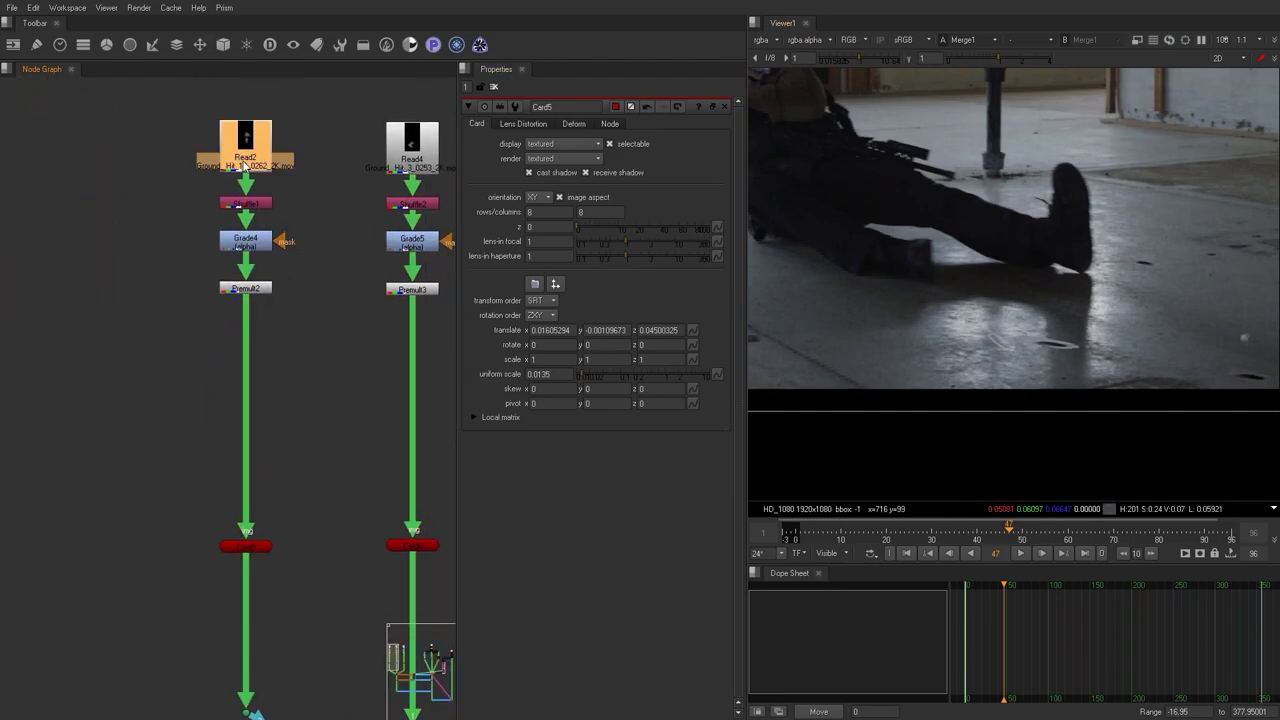
double_click(245, 163)
middle_drag(320, 228, 201, 326)
drag(34, 184, 443, 286)
scroll(380, 300, down, 2)
middle_drag(255, 290, 325, 325)
drag(289, 303, 289, 220)
click(215, 222)
Insert a TimeOffset node between Read2 and Shuffle1.
click(140, 208)
key(Tab)
text(time)
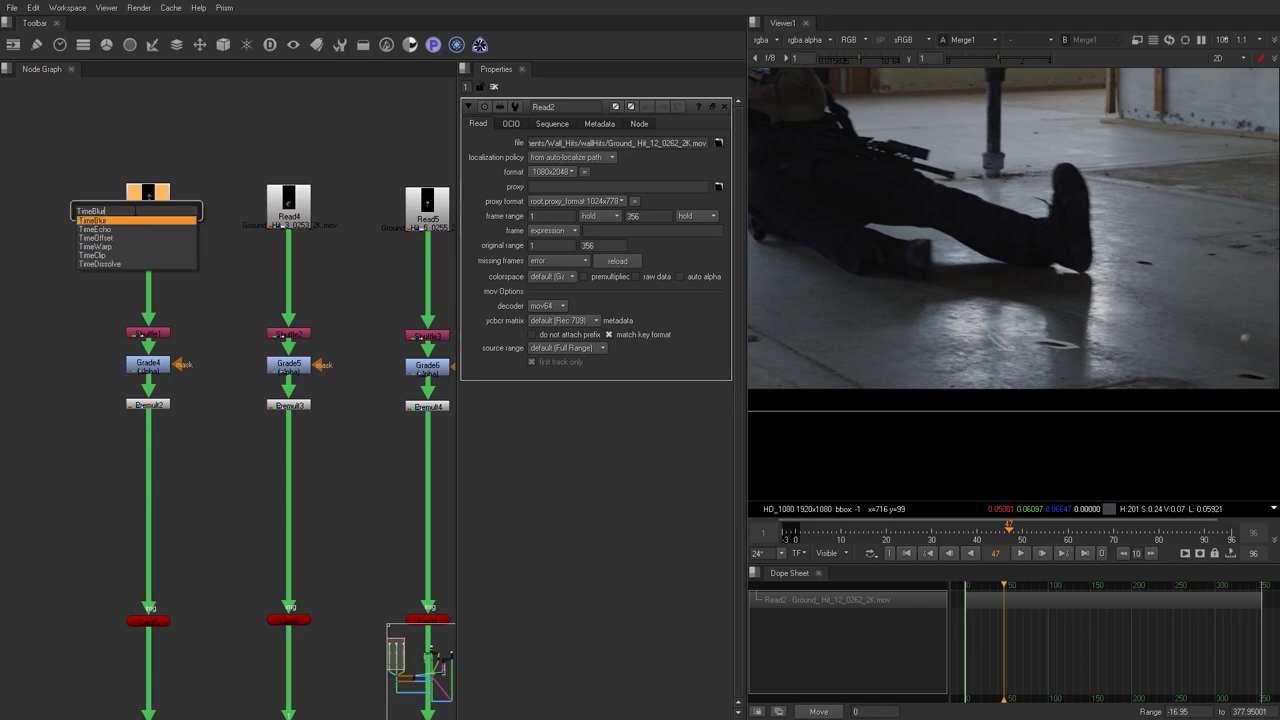
key(Return)
drag(154, 240, 154, 263)
Disable and re-enable the ground-hit cards to identify which dust hit each one shows in the composite.
click(198, 627)
key(d)
middle_drag(109, 651, 63, 543)
click(243, 512)
key(d)
key(d)
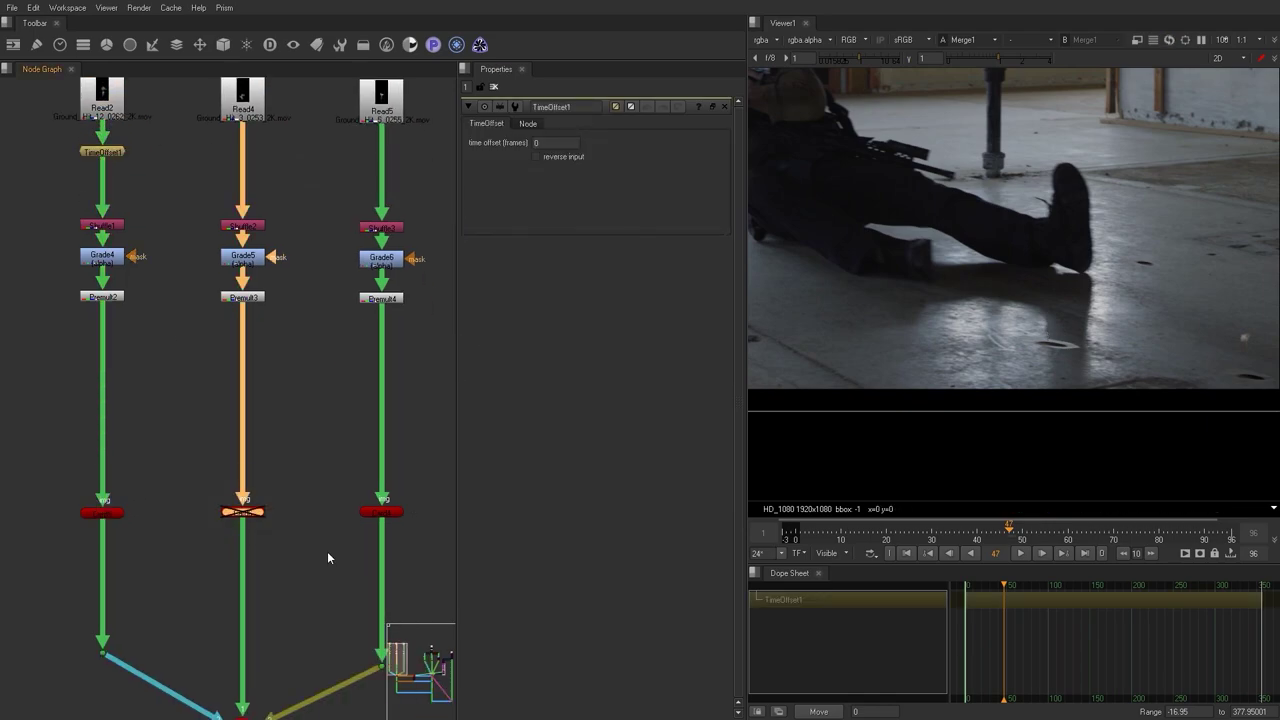
click(382, 512)
key(d)
key(d)
middle_drag(1248, 367, 995, 362)
scroll(995, 362, up, 3)
Insert copies of the TimeOffset node below Read5 and Read4.
click(382, 100)
key(ctrl+v)
double_click(243, 105)
key(ctrl+v)
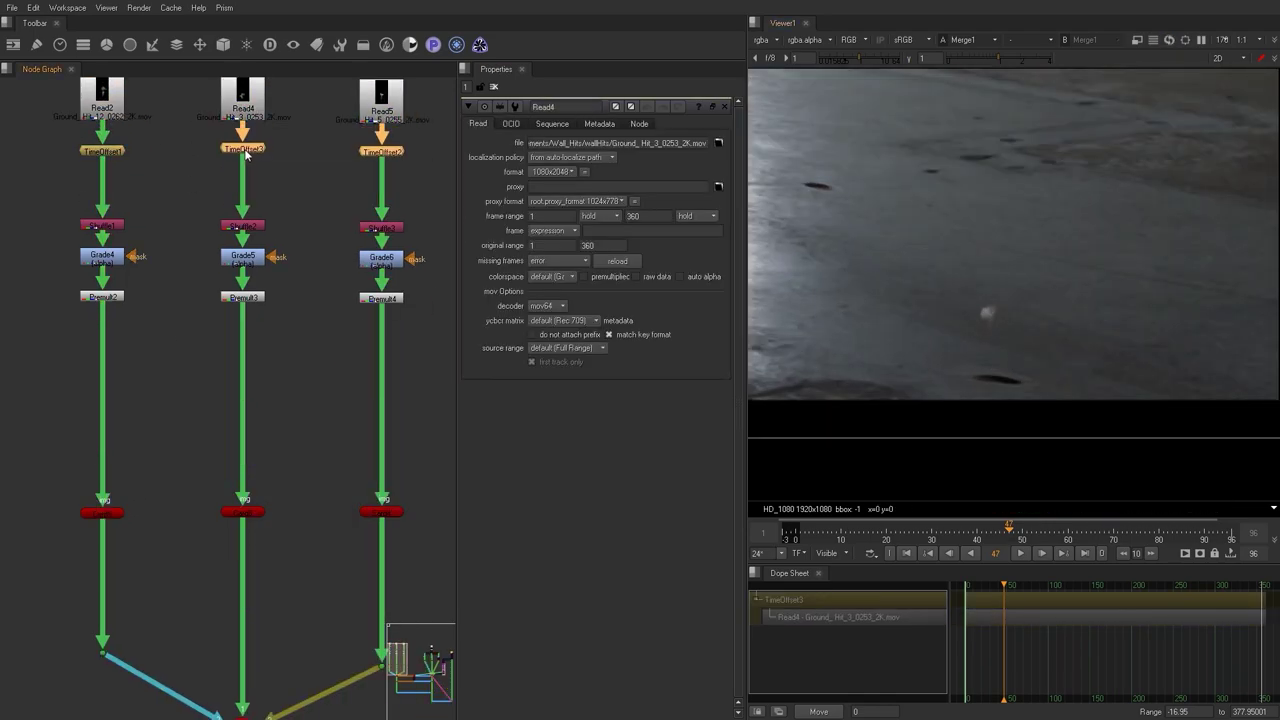
Retime the Read5 dust clip with TimeOffset2, shifting it to an offset of 42 frames.
double_click(382, 154)
middle_drag(874, 256, 941, 273)
text(10)
key(Return)
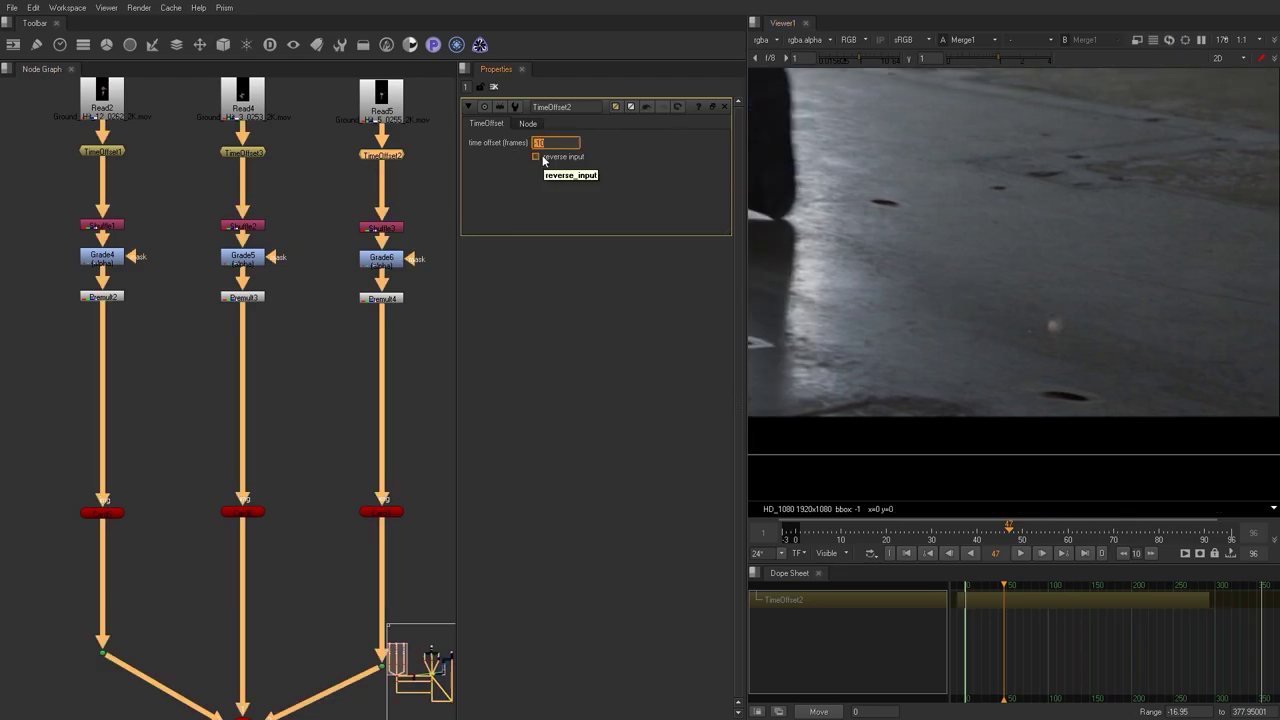
mouse_move(1034, 603)
mouse_down()
mouse_move(1004, 604)
mouse_move(1086, 608)
mouse_move(1031, 599)
mouse_up()
double_click(385, 512)
double_click(382, 154)
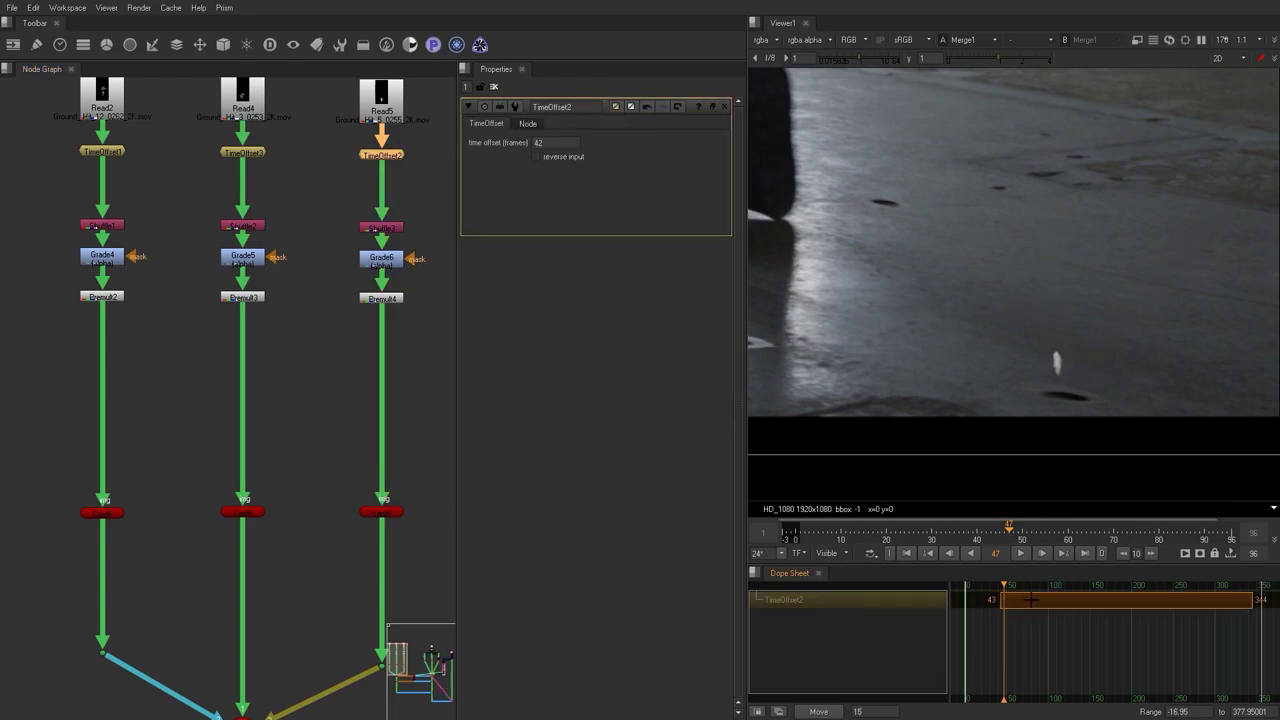
Set Card4's uniform scale to 0.1 and adjust its height and orientation so its base stands at the bullet hole.
double_click(394, 514)
drag(588, 376, 620, 376)
drag(1053, 242, 1051, 110)
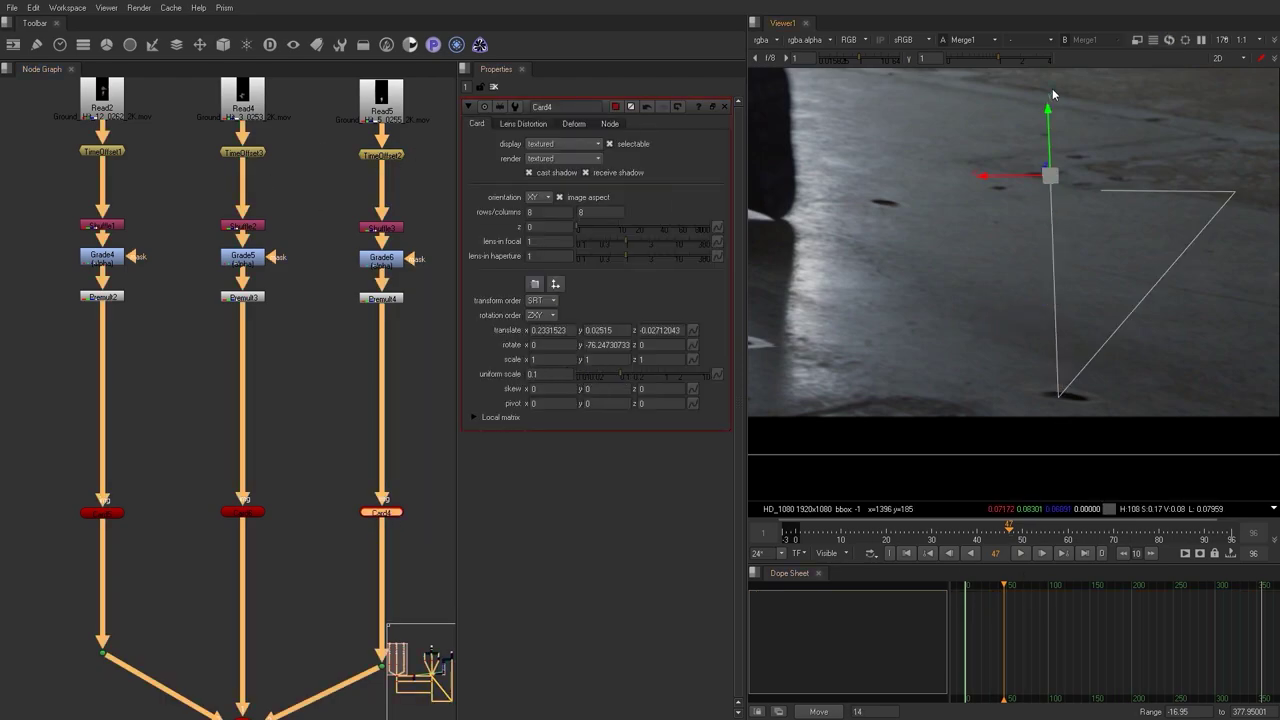
key(Tab)
scroll(951, 266, up, 5)
ctrl+drag(951, 266, 1022, 112)
ctrl+drag(1022, 112, 1016, 355)
scroll(1016, 355, down, 4)
key(Tab)
scroll(1033, 273, down, 2)
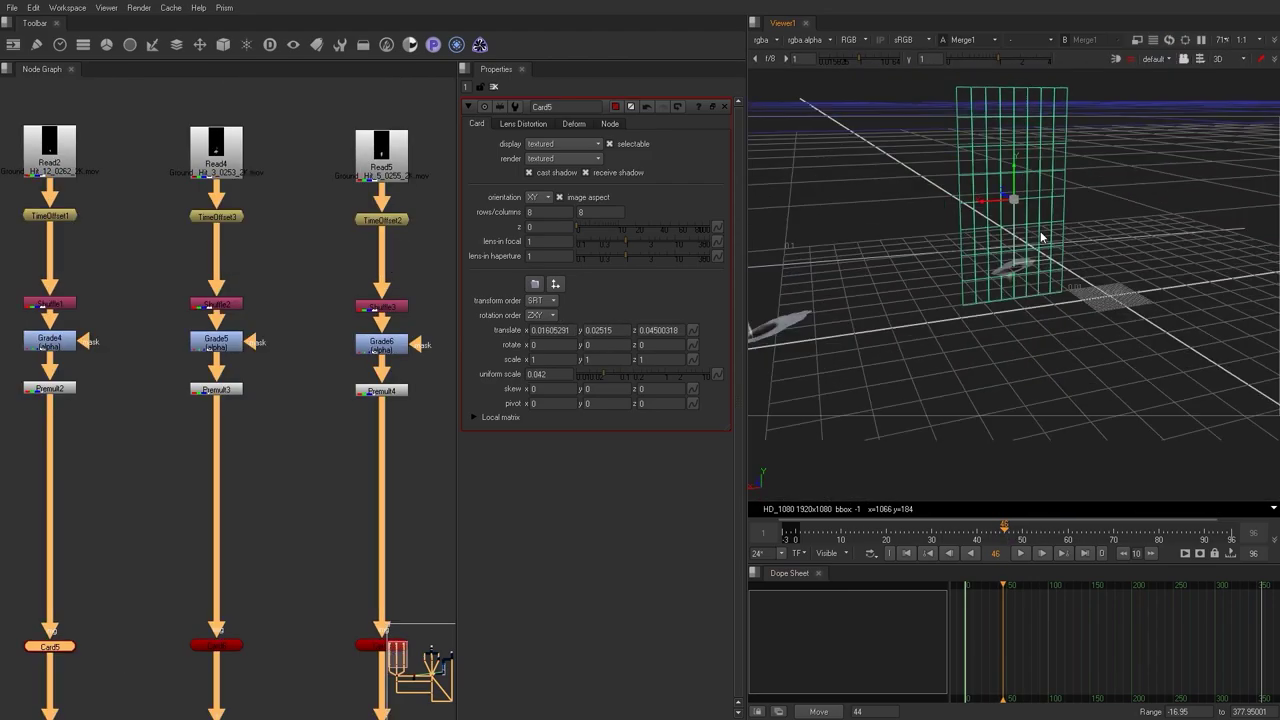
Turn Card5 to about -76 degrees in Y, scale it uniformly to 0.07 and raise it to about 0.05 in Y.
ctrl+drag(1000, 200, 1012, 149)
ctrl+drag(1012, 149, 1030, 216)
drag(985, 218, 991, 159)
key(Tab)
mouse_move(1006, 534)
mouse_down()
mouse_move(1042, 540)
mouse_move(1005, 529)
mouse_up()
key(Tab)
ctrl+drag(1018, 140, 1029, 208)
drag(1000, 211, 1021, 139)
key(Tab)
key(Tab)
drag(1021, 139, 1020, 144)
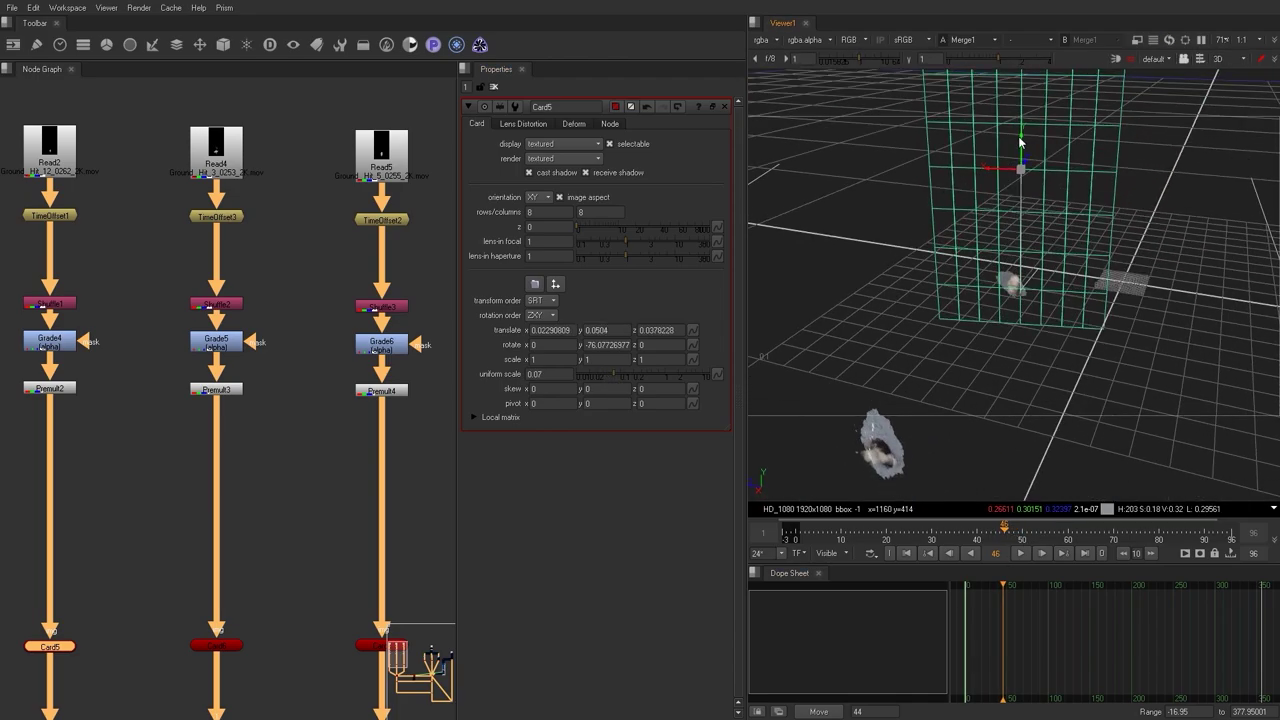
Undo the last Card5 move and review the dust hit on earlier frames in the composite.
key(Tab)
key(ctrl+z)
drag(1006, 535, 969, 540)
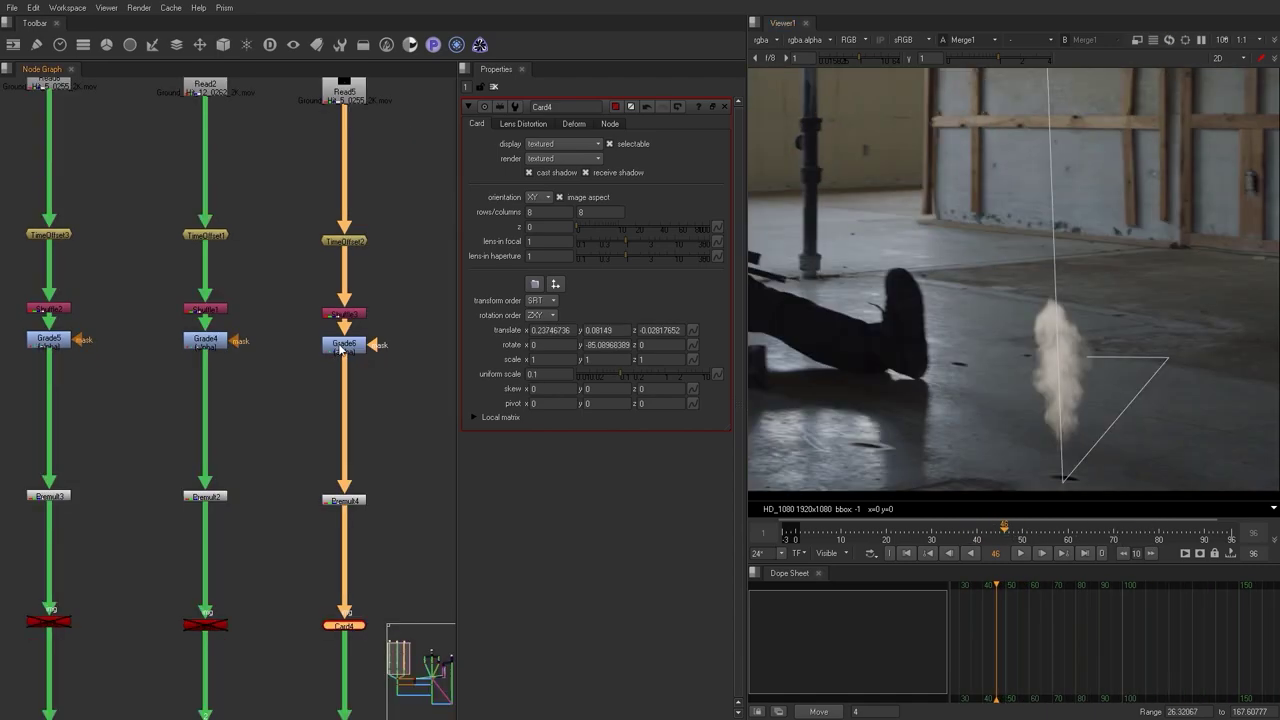
Move Grade6 down toward Premult4 and insert a new Grade node between it and Shuffle3.
double_click(341, 347)
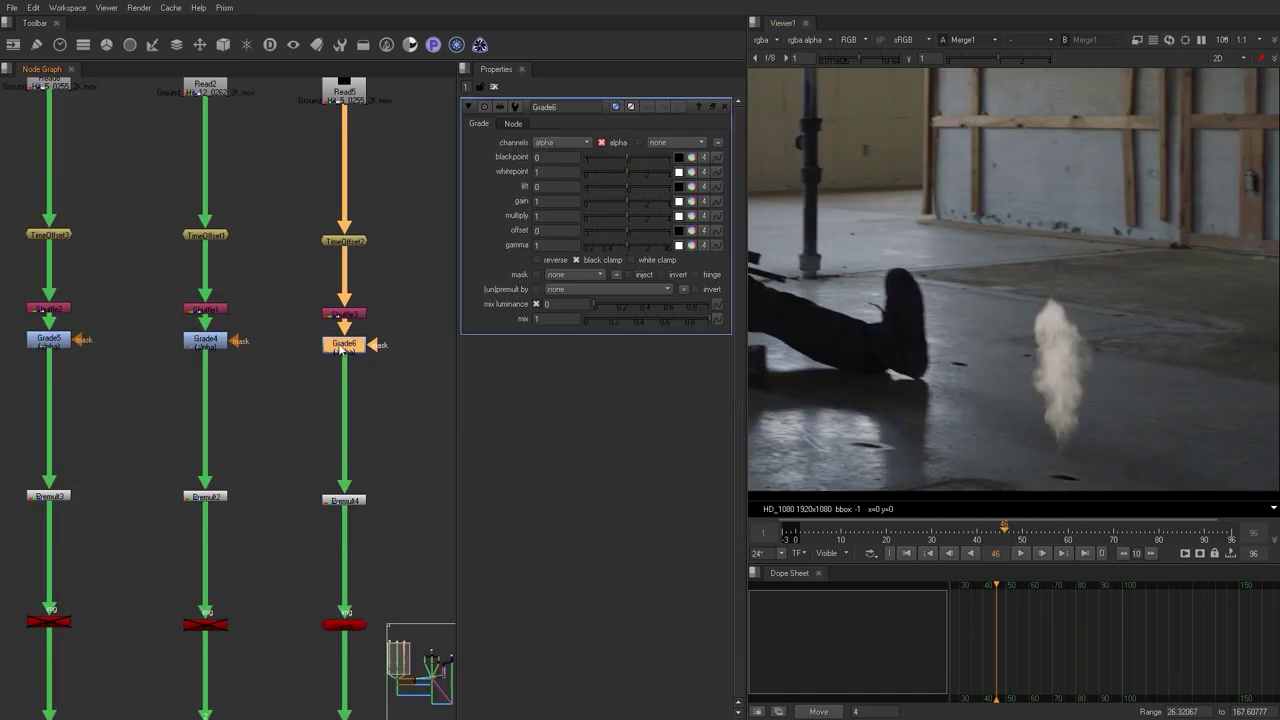
drag(341, 347, 342, 447)
click(349, 313)
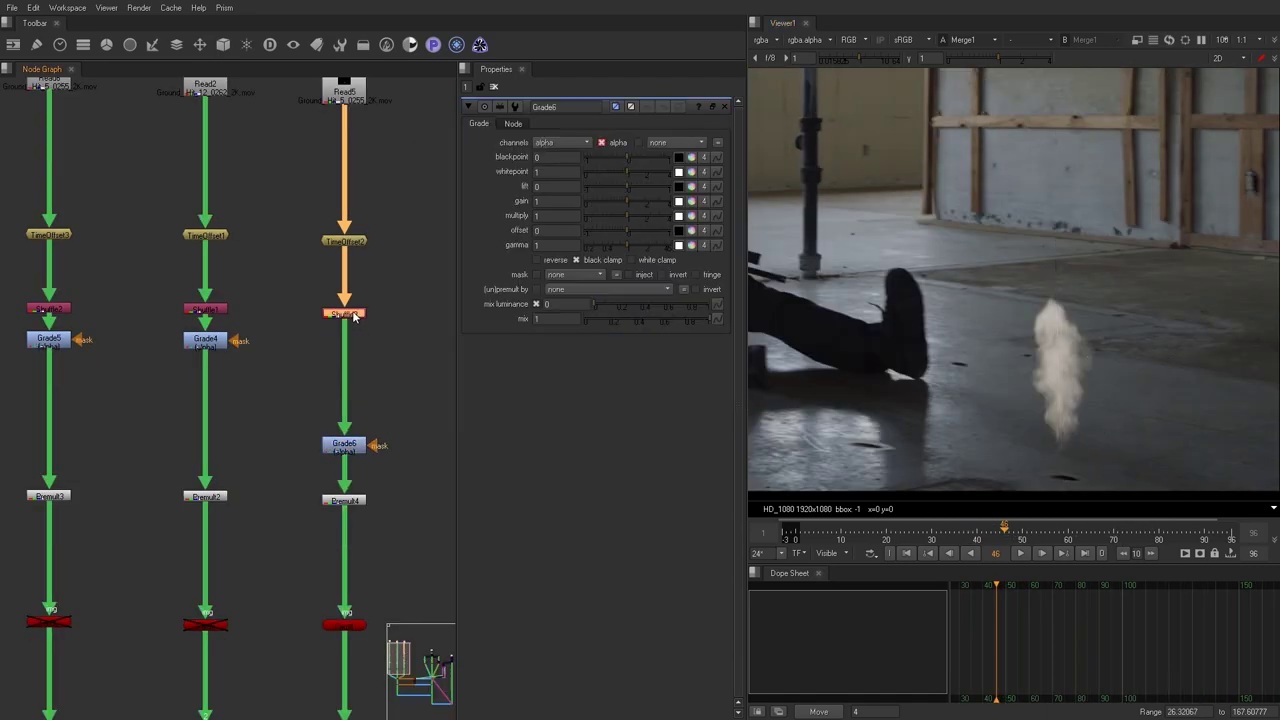
key(g)
drag(348, 333, 349, 377)
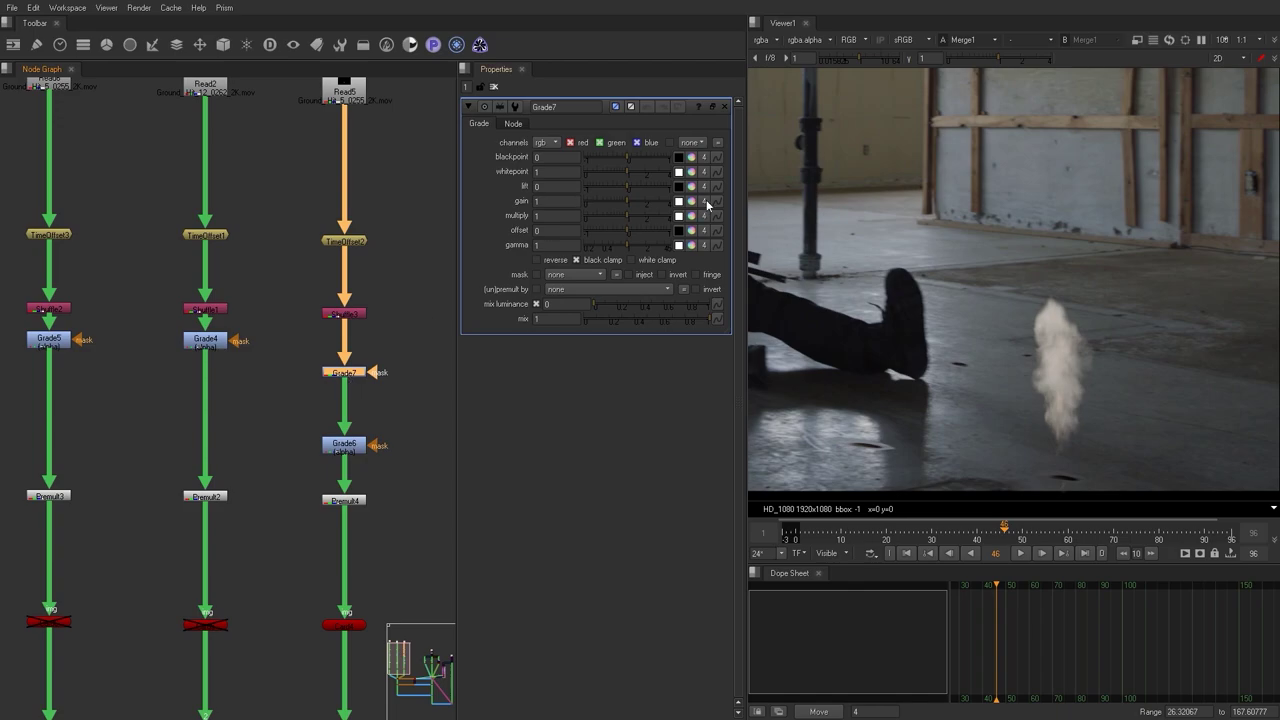
Cool Grade7's gain to about 0.713 red and 0.838 green, and set Grade6's alpha gain to 0.65.
click(691, 201)
mouse_move(448, 271)
mouse_down()
mouse_move(432, 281)
mouse_move(446, 276)
mouse_up()
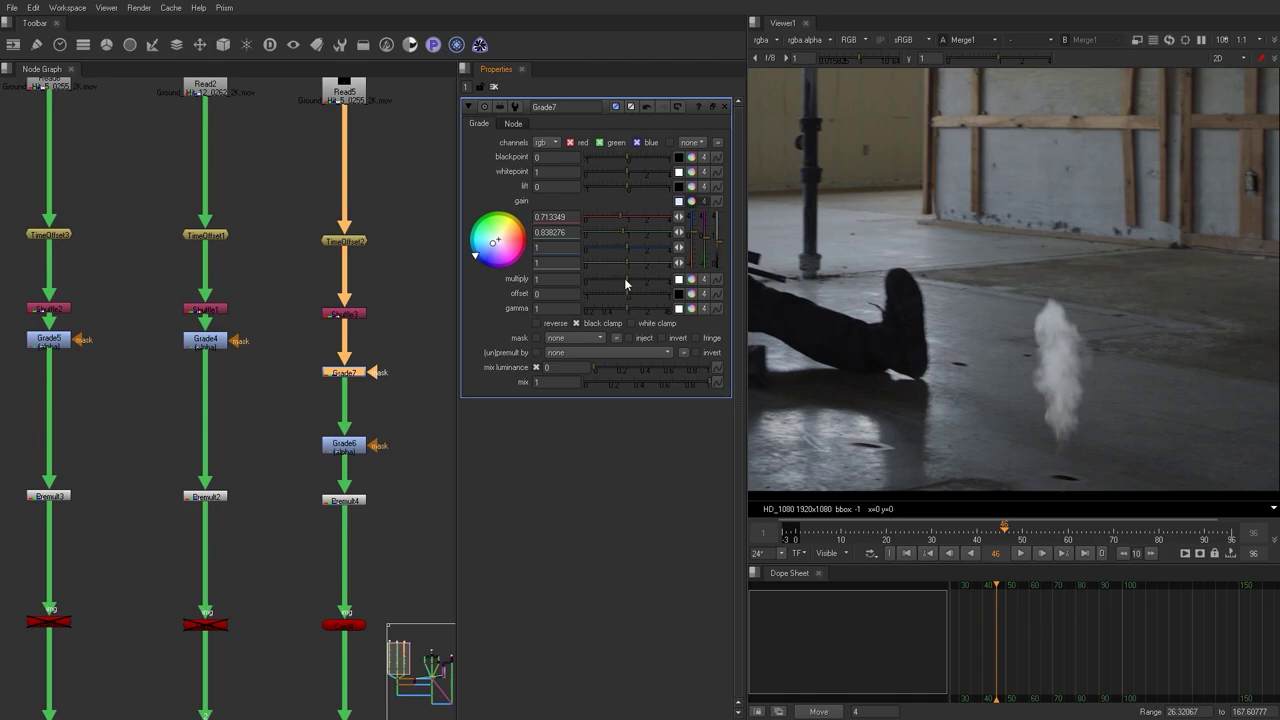
click(357, 449)
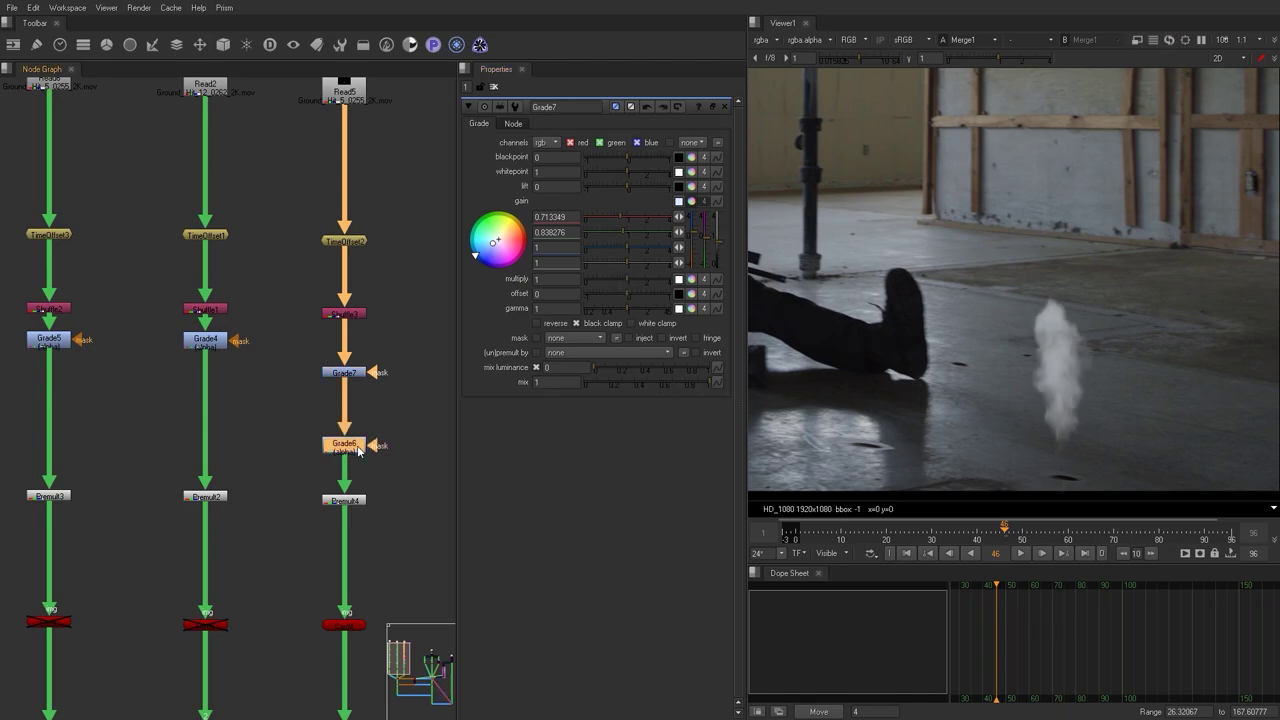
double_click(357, 449)
drag(614, 200, 616, 200)
click(398, 408)
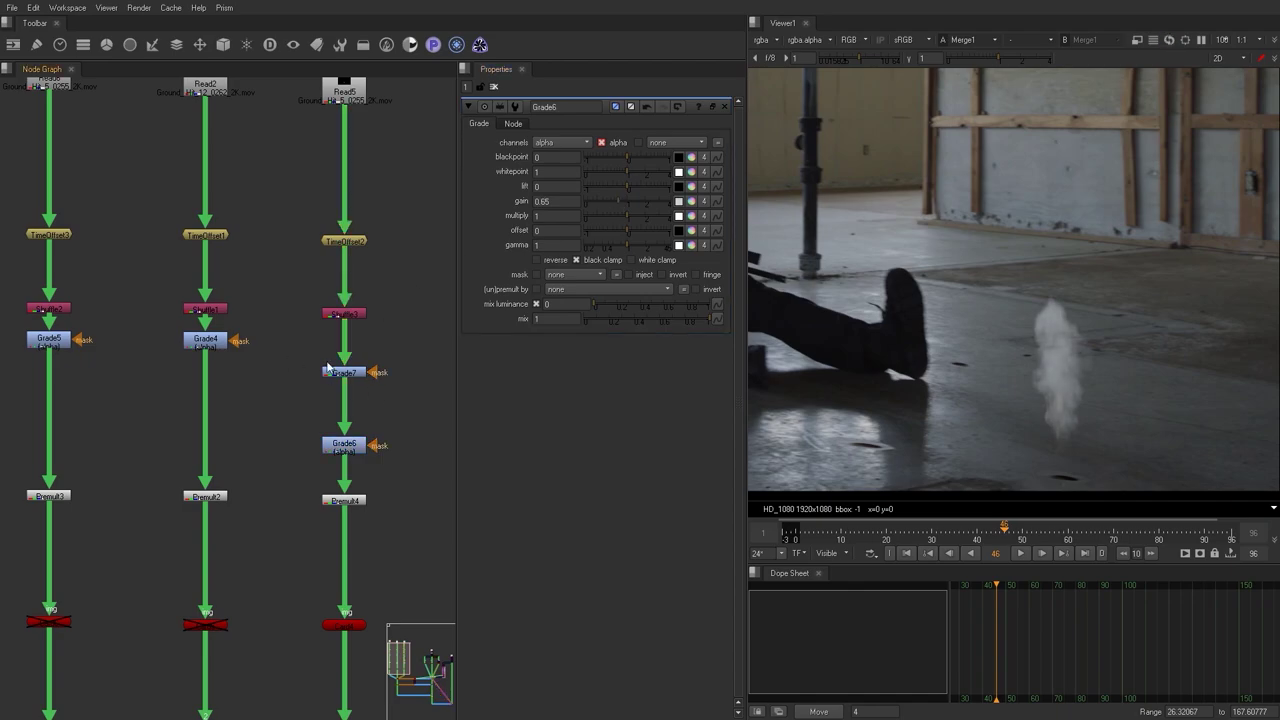
Move Grade4 and Grade5 down so they sit just above Premult2 and Premult3.
click(344, 372)
drag(200, 346, 197, 446)
key(ctrl+x)
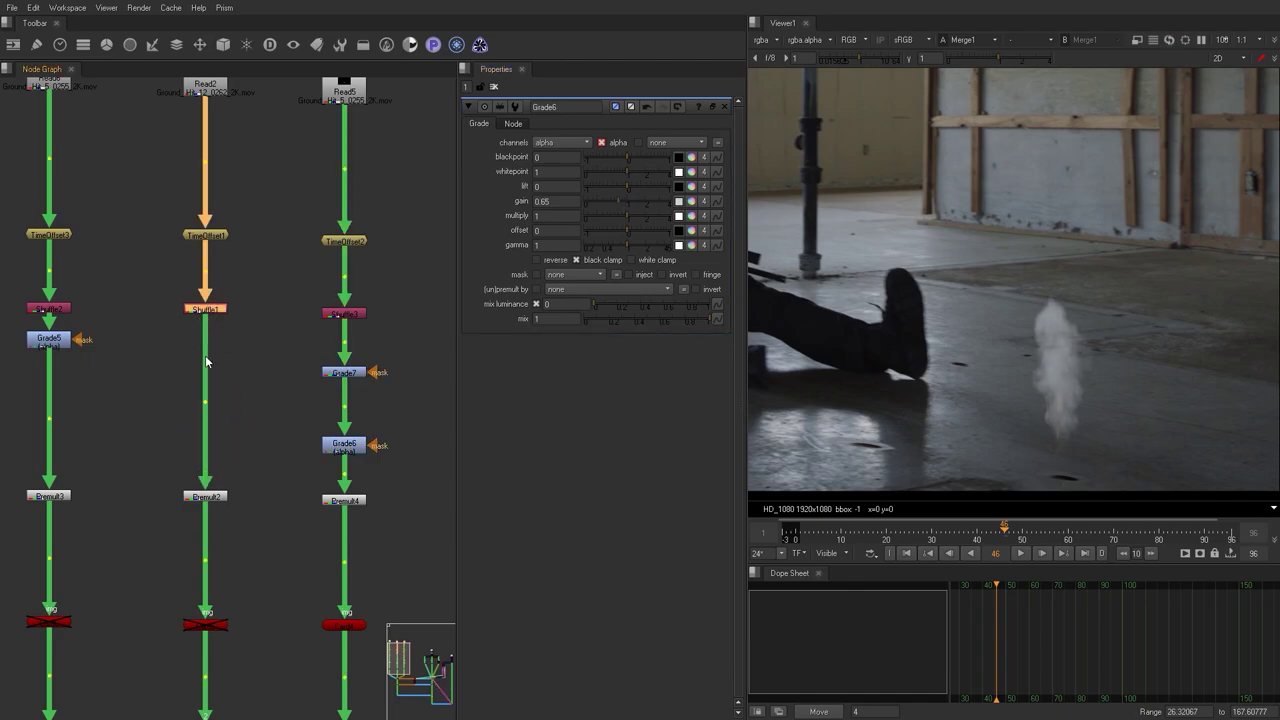
key(ctrl+v)
drag(251, 315, 22, 390)
drag(46, 348, 48, 450)
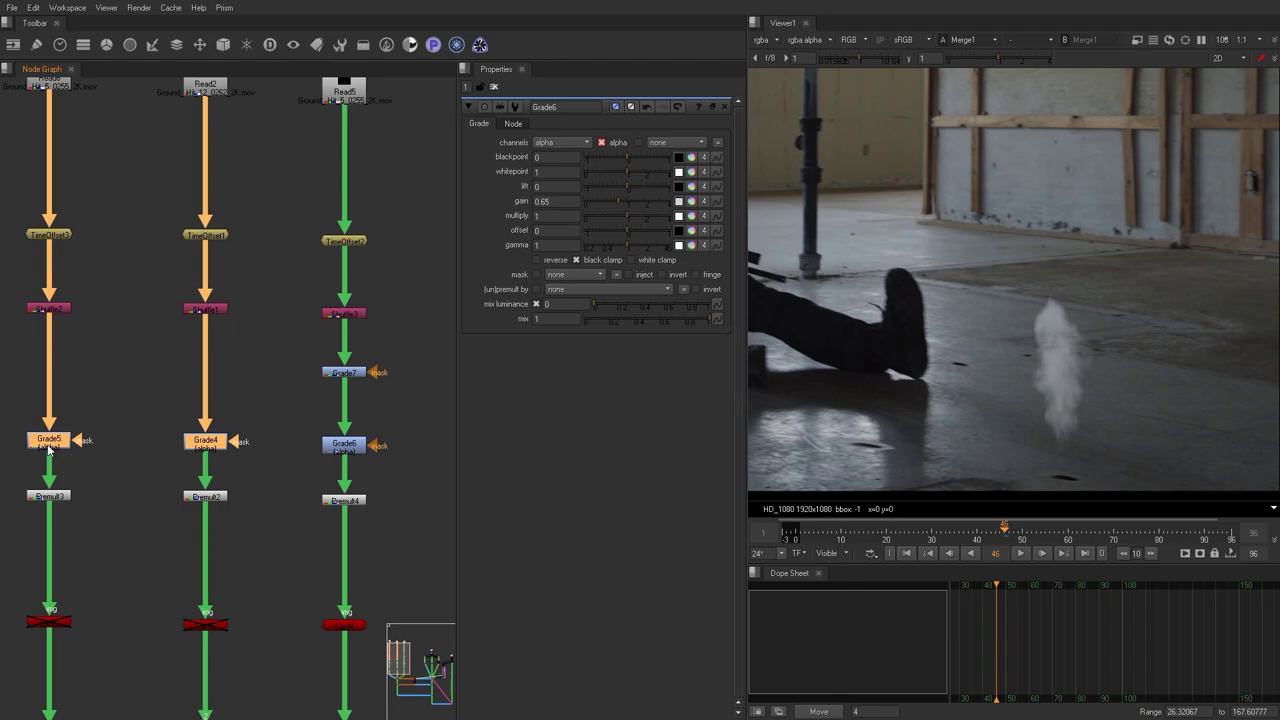
click(224, 412)
drag(245, 390, 207, 370)
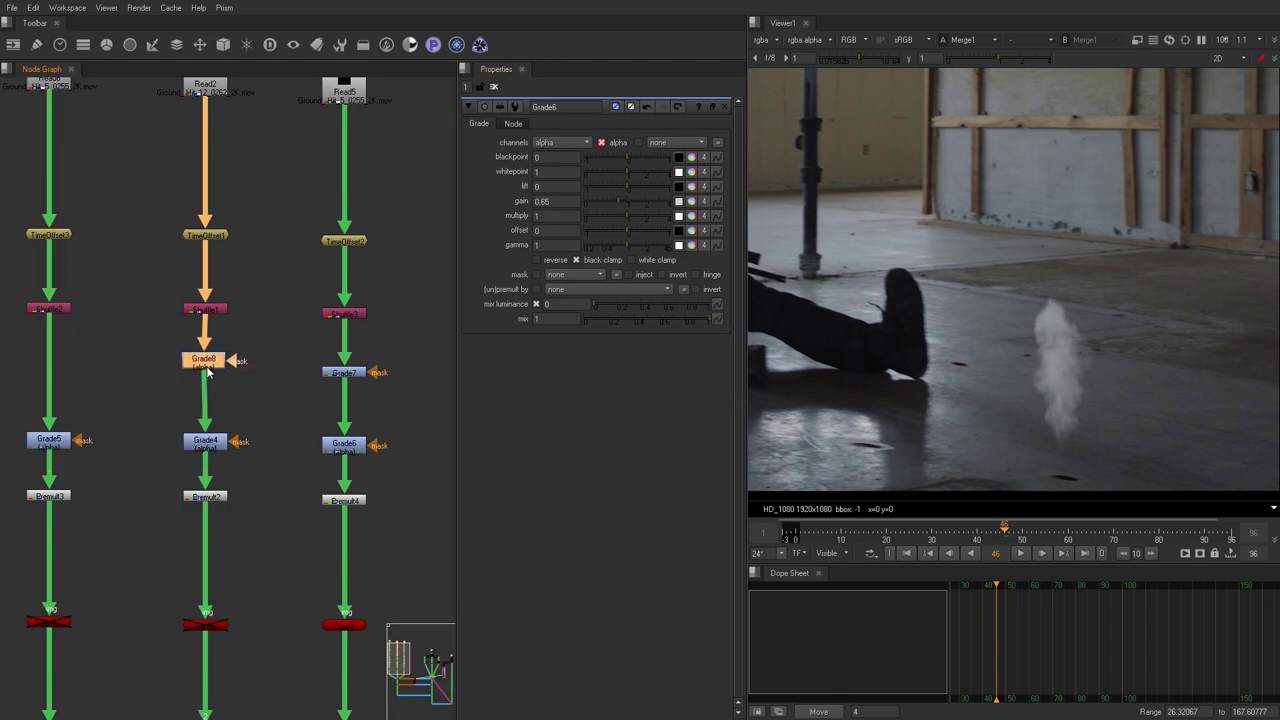
Copy the color-correcting Grade7 and insert the copy below Shuffle1 in the Read2 branch.
drag(294, 348, 398, 392)
key(ctrl+c)
click(203, 311)
key(ctrl+v)
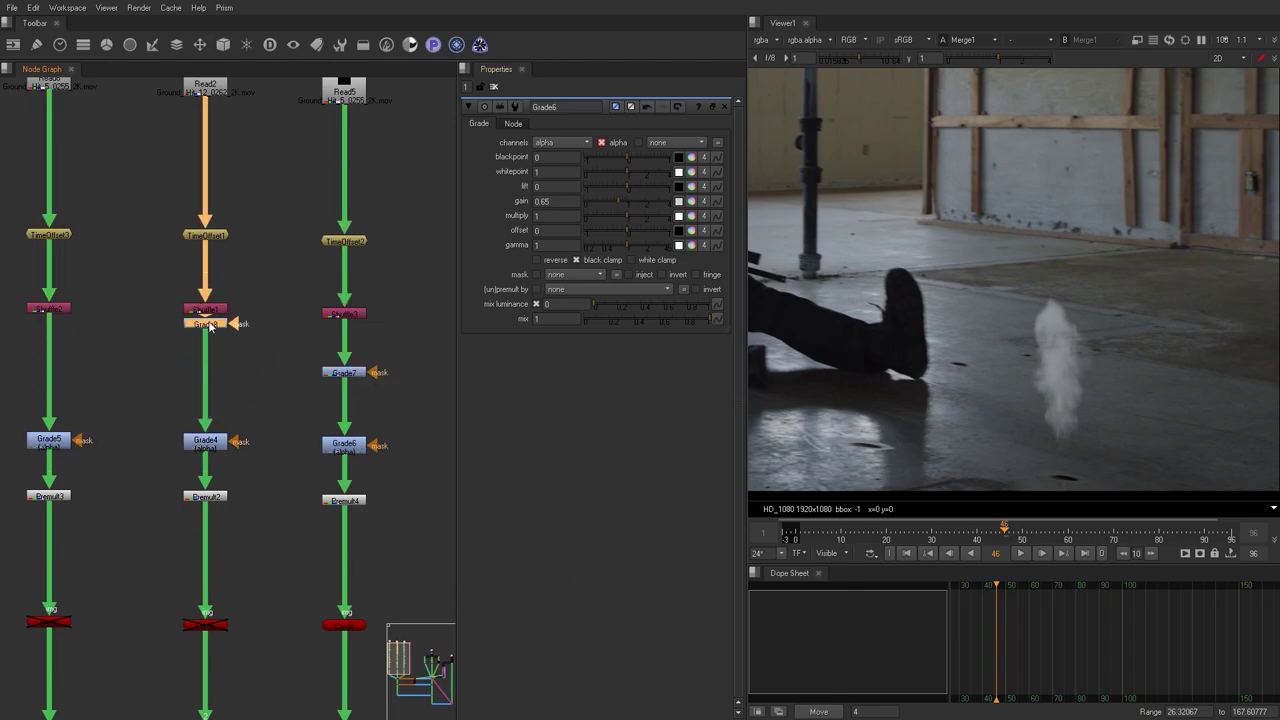
double_click(208, 371)
click(55, 311)
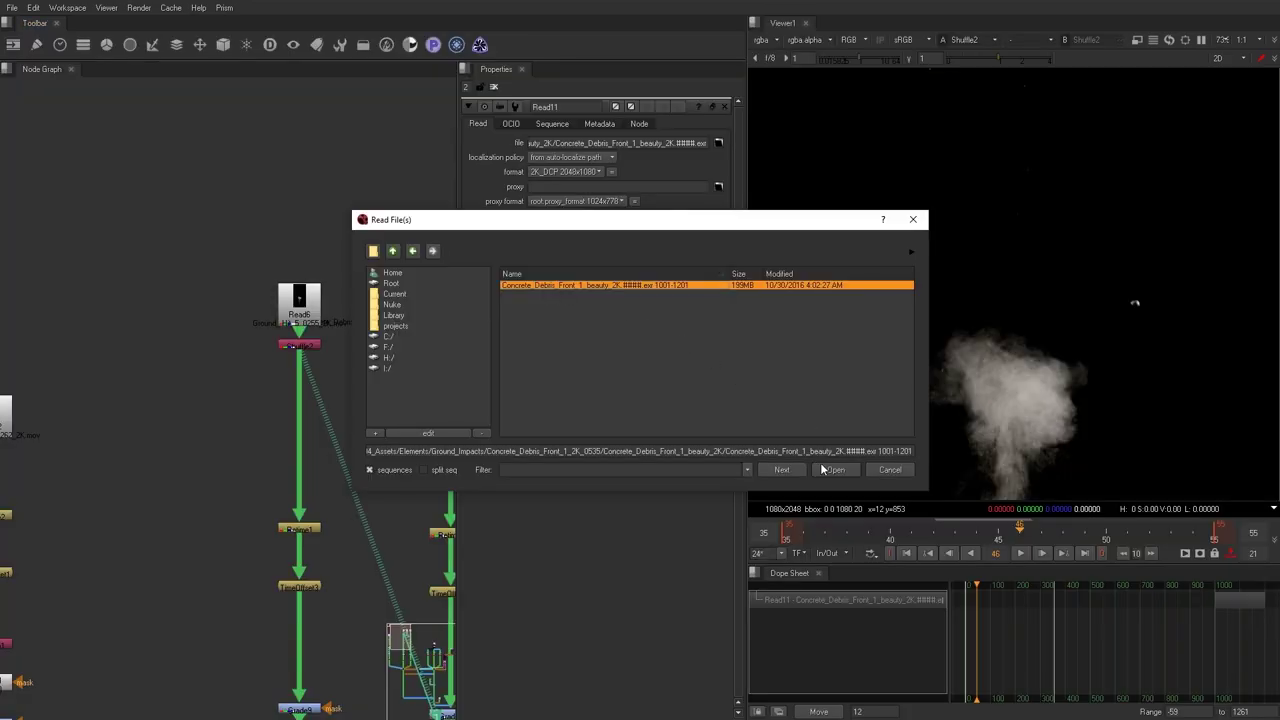
Load the Concrete_Debris_Front_1_beauty_2K sequence, frames 1001-1201, and place its Read node beside Read6.
click(822, 469)
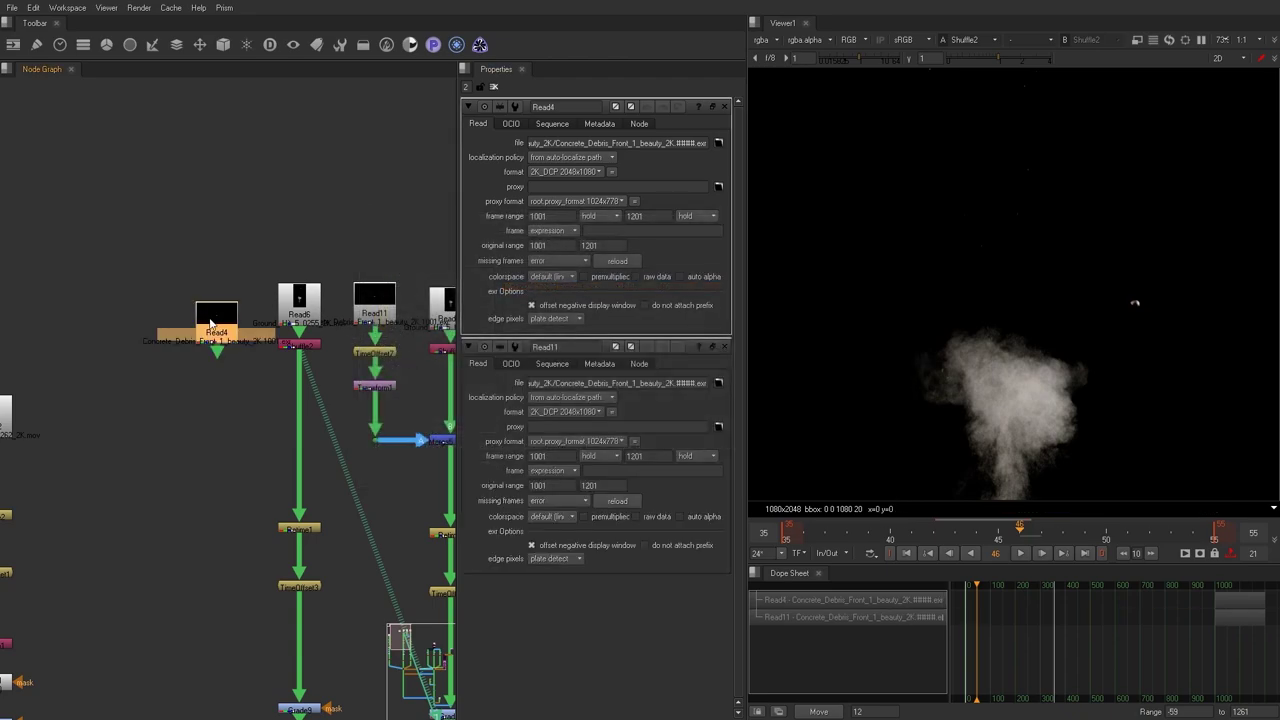
click(210, 313)
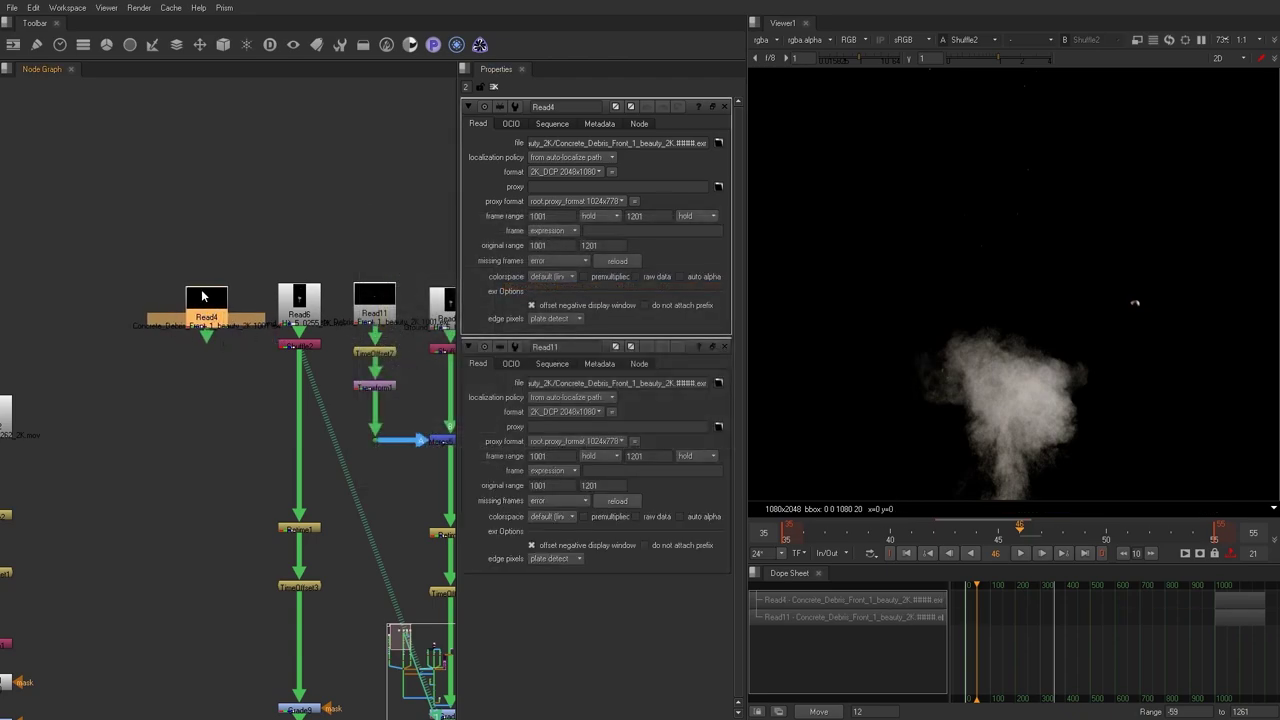
scroll(190, 350, up, 2)
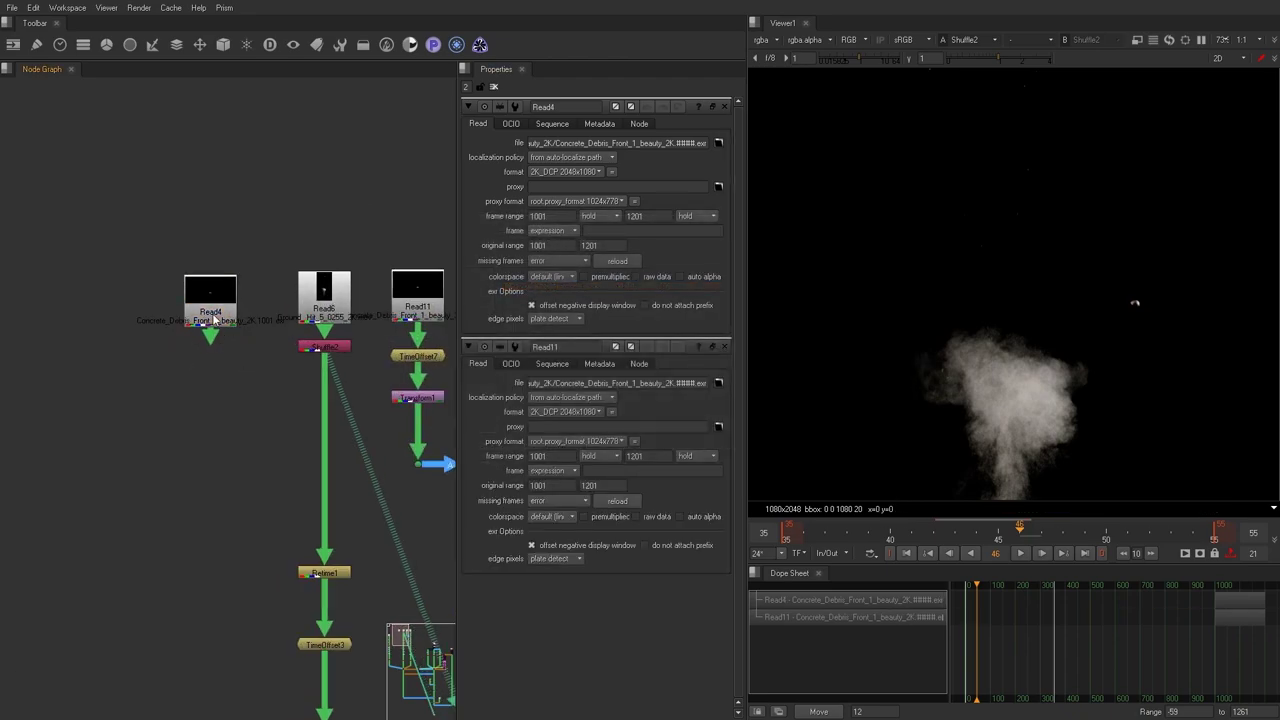
drag(213, 318, 198, 313)
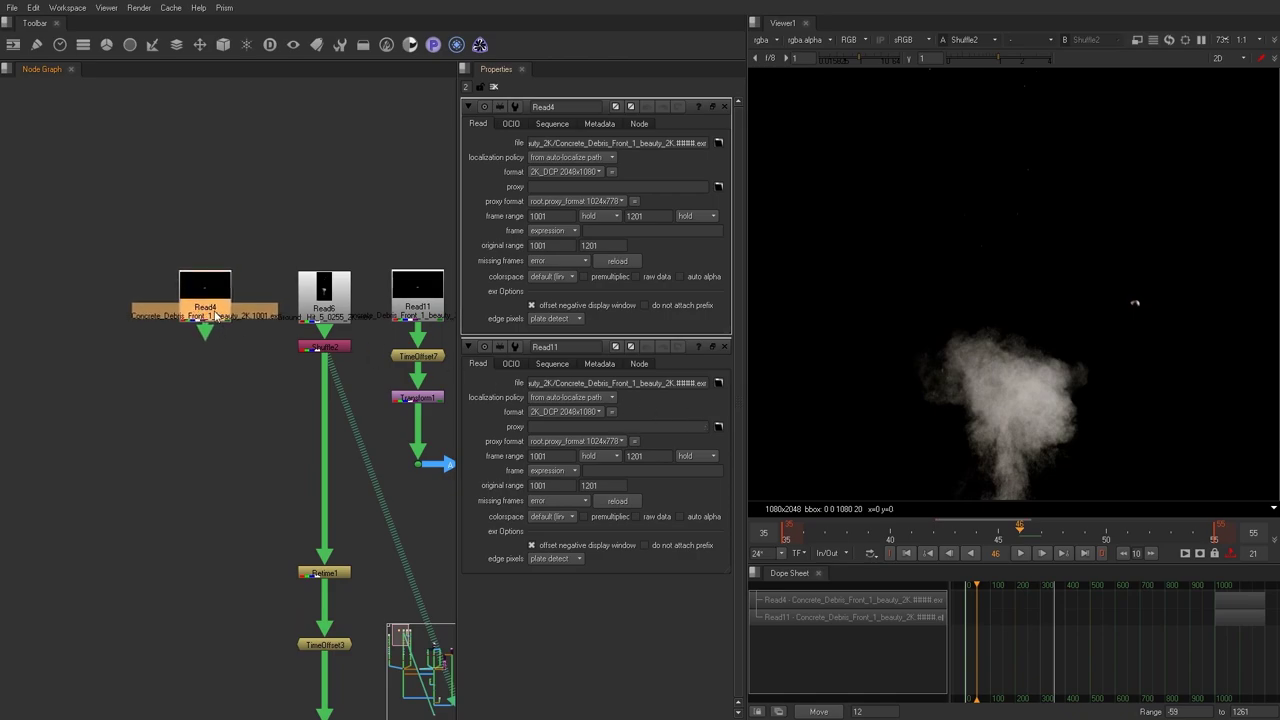
Add a TimeOffset node below Read4 and set its time offset to -1000 frames.
key(Tab)
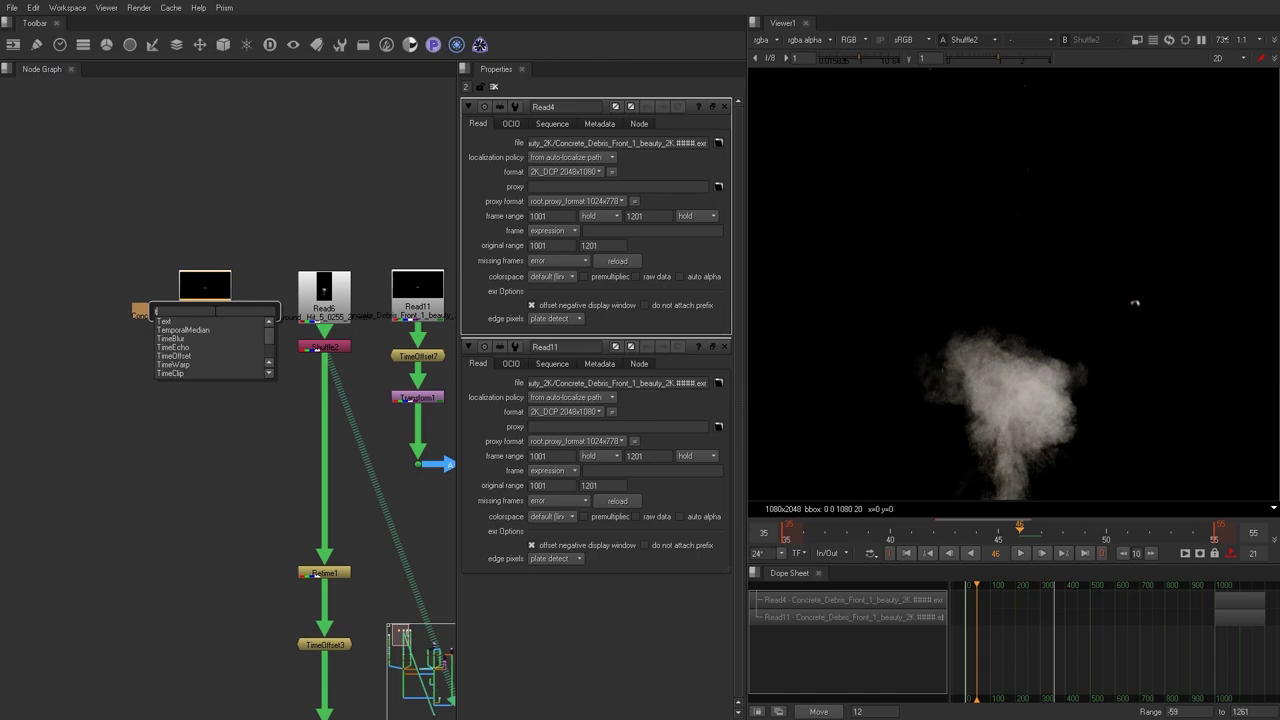
text(times)
key(BackSpace)
key(BackSpace)
key(BackSpace)
key(BackSpace)
key(BackSpace)
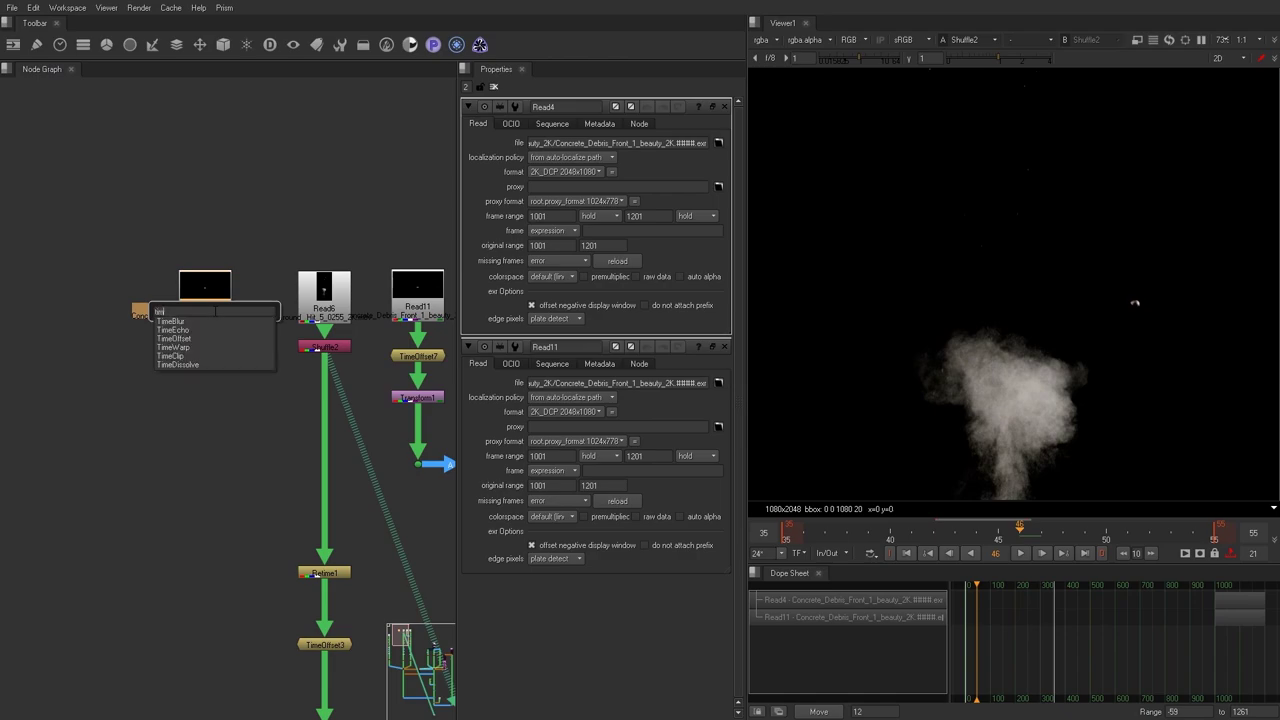
text(timm)
key(BackSpace)
text(eo)
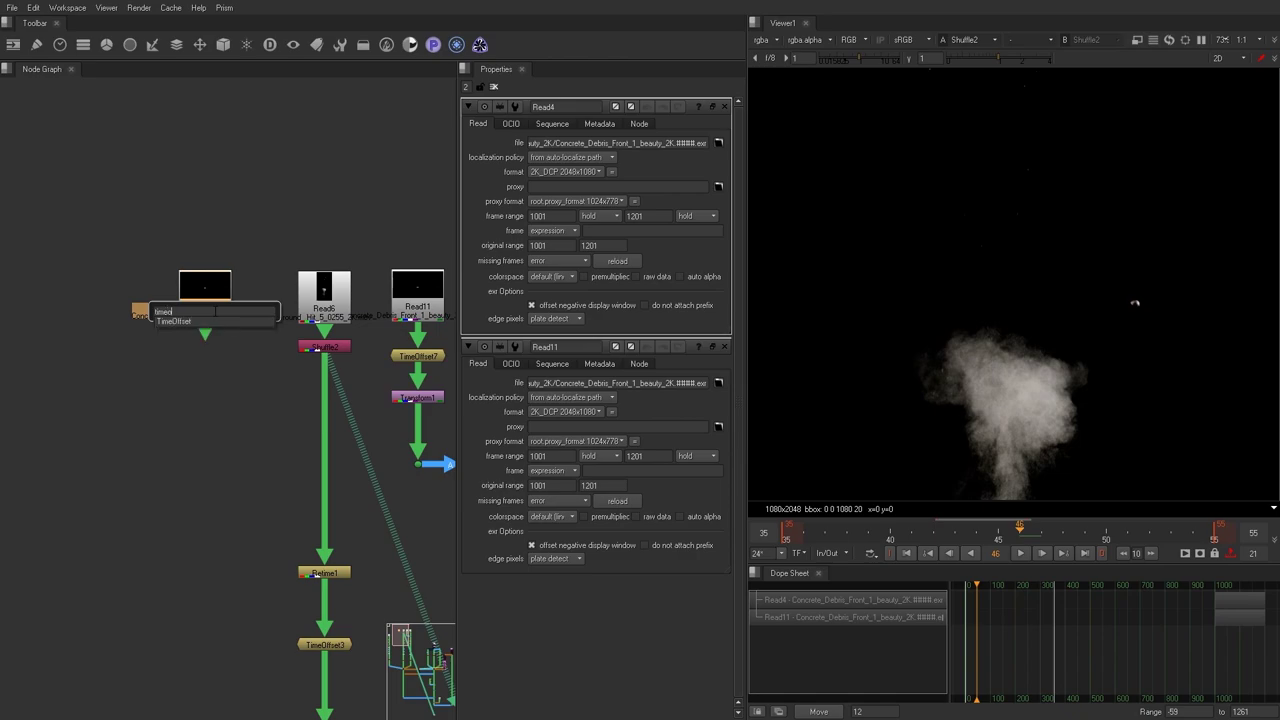
key(Return)
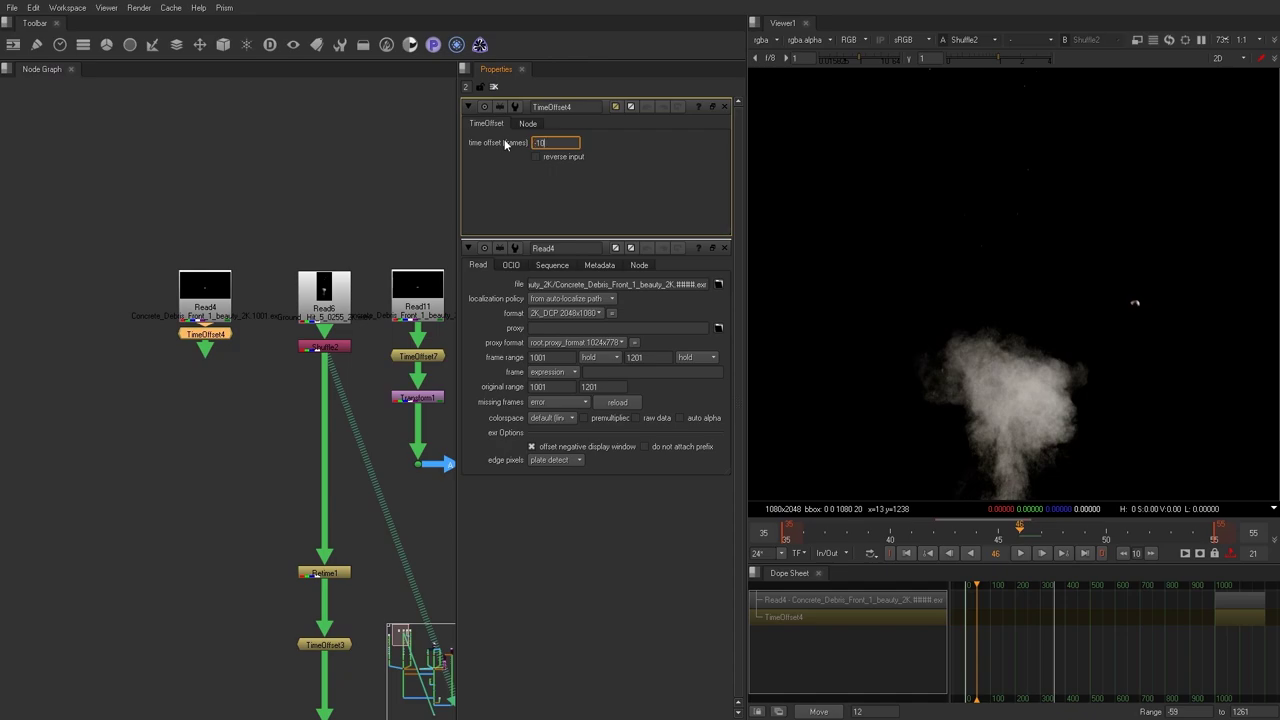
text(00)
Merge the offset debris over the Shuffle2 dust above Retime1, and insert a Transform between TimeOffset4 and the merge.
text(m)
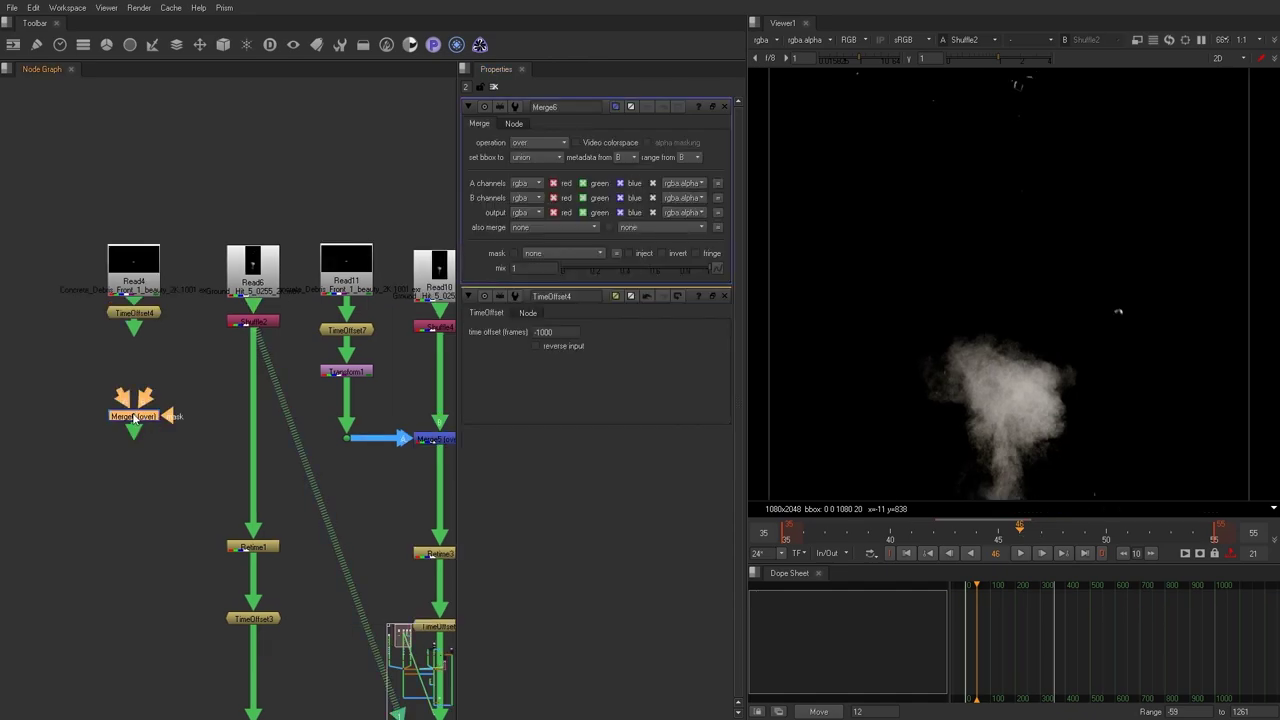
drag(135, 420, 153, 436)
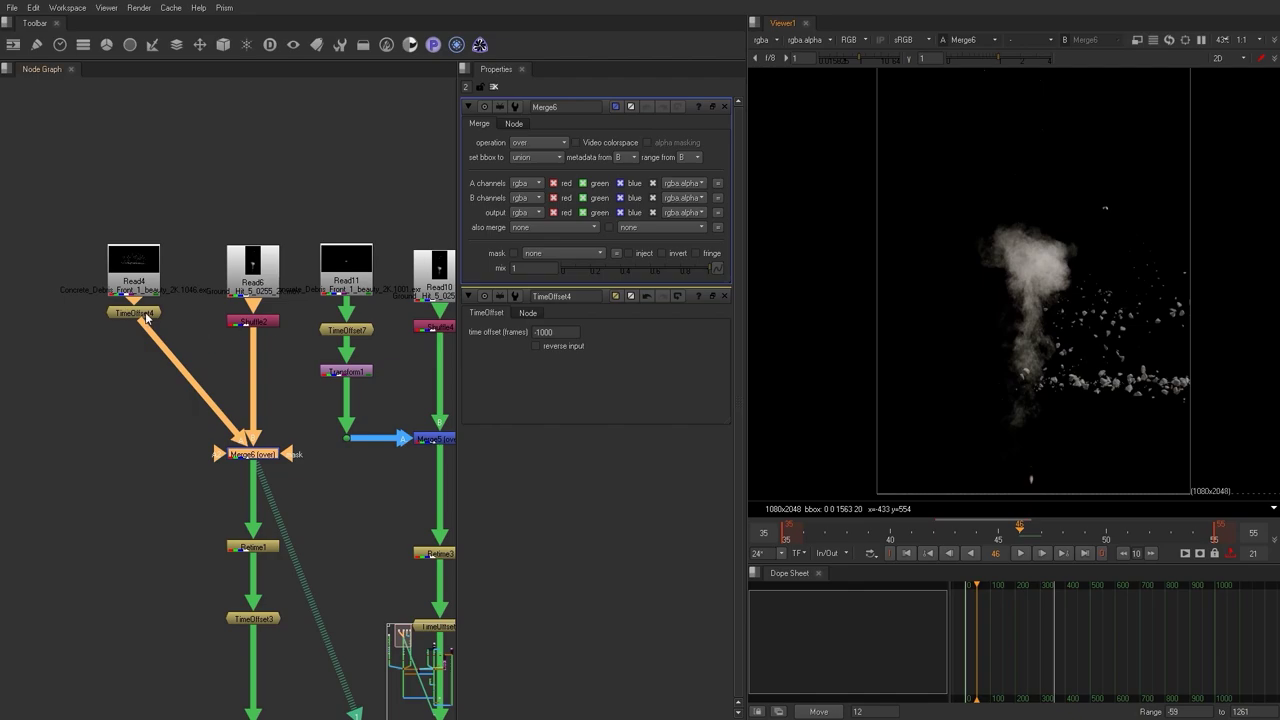
click(145, 314)
key(t)
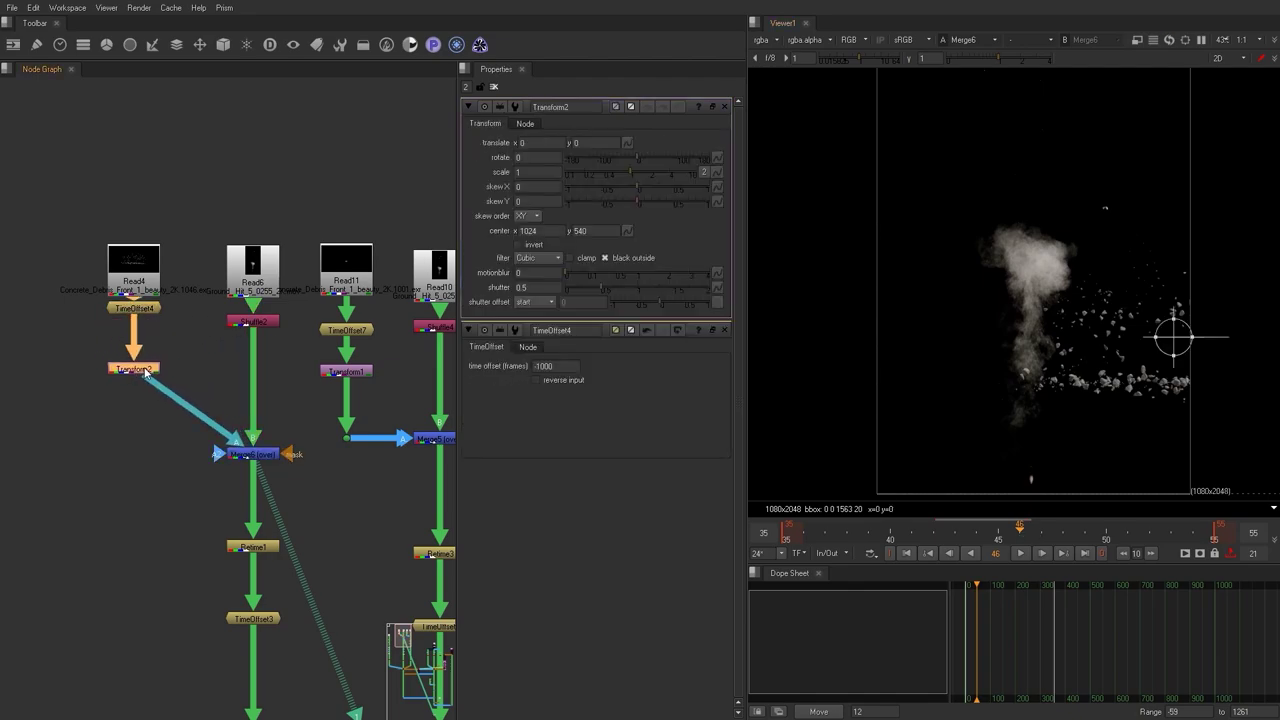
drag(136, 371, 136, 367)
Move Transform2's pivot to the base of the debris burst, at about x 1050, y 376.
ctrl+drag(1173, 337, 1198, 367)
middle_drag(1132, 347, 927, 247)
mouse_move(987, 269)
ctrl+mouse_down()
mouse_move(1013, 294)
mouse_move(970, 285)
ctrl+mouse_up()
middle_drag(975, 285, 1099, 294)
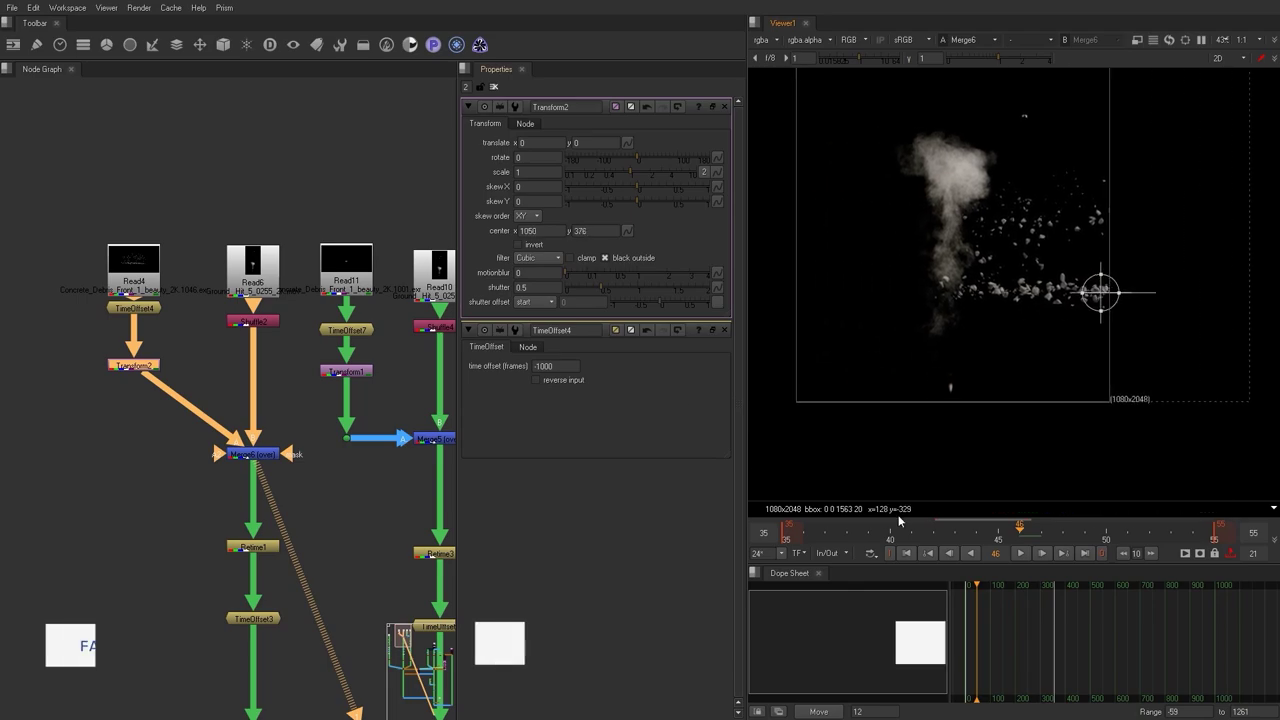
Clear the playback in and out points to restore the full 1-100 range, and go to frame 1.
click(890, 553)
click(890, 553)
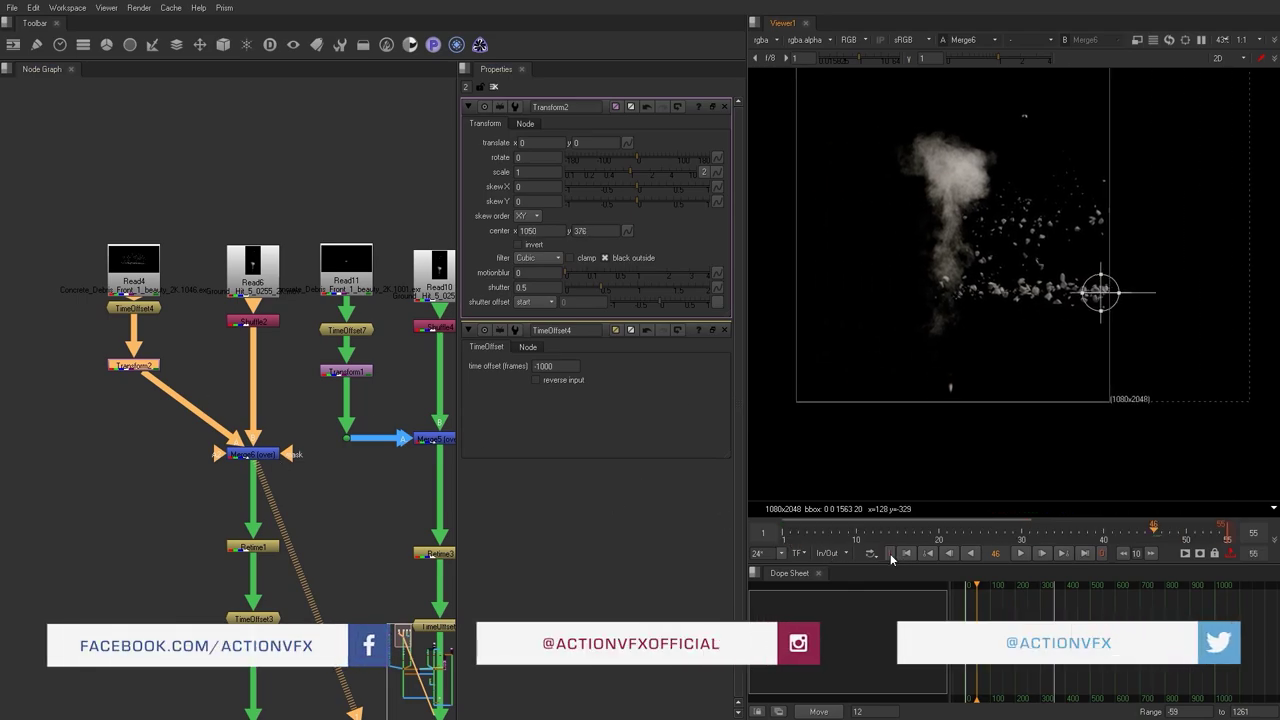
click(1102, 554)
click(1102, 554)
click(786, 537)
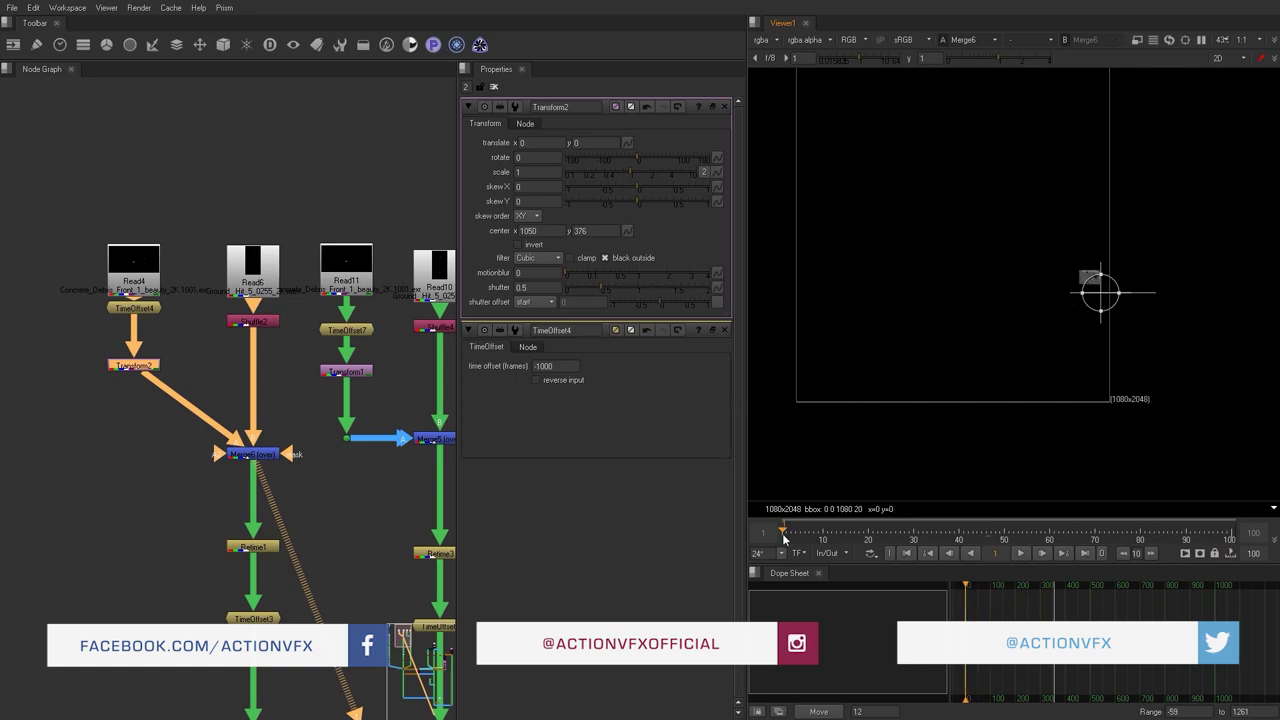
Move the concrete debris of Transform2 onto the base of the dust hit at translate -472, -324 and scale it to about 0.462.
drag(784, 539, 791, 545)
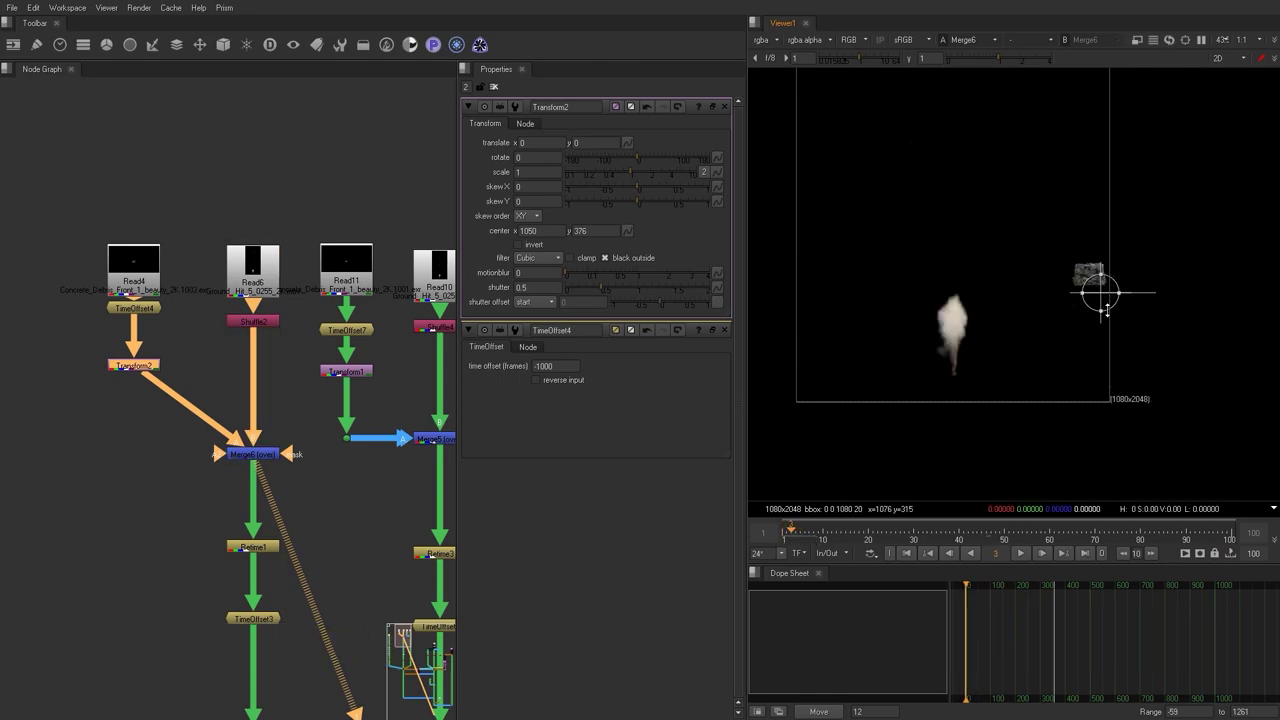
drag(1100, 293, 963, 386)
drag(800, 536, 1113, 557)
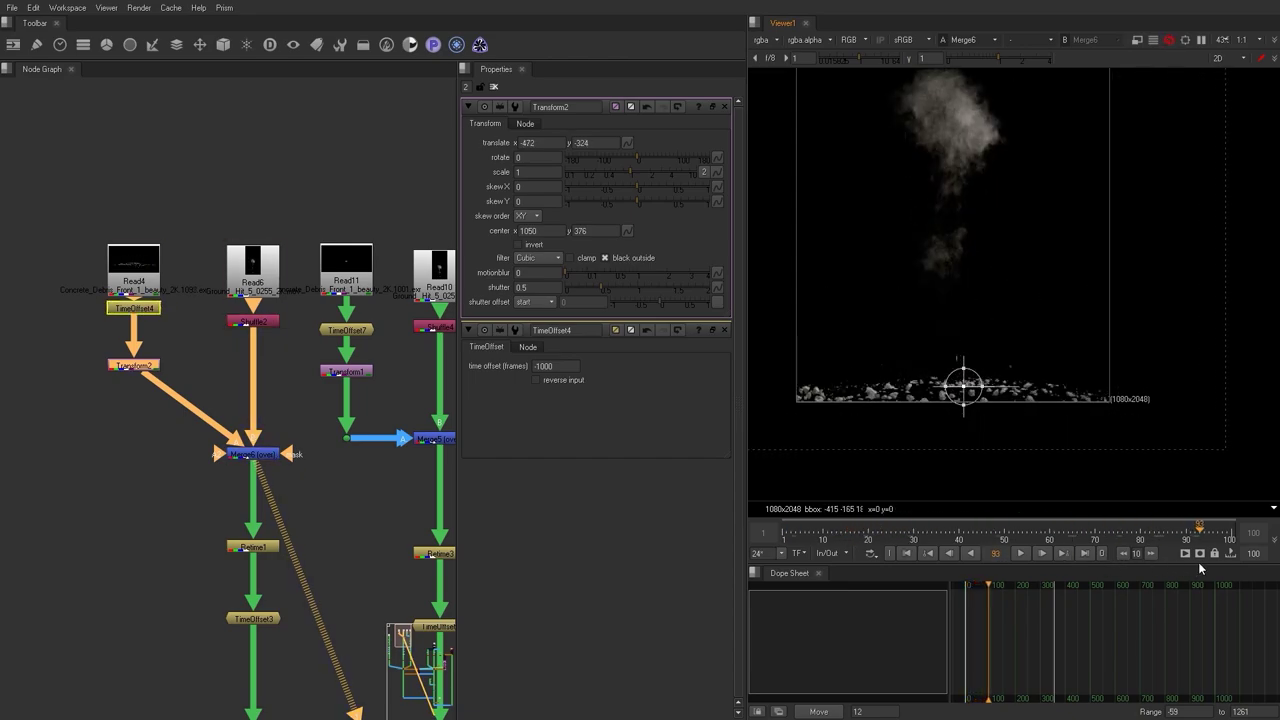
drag(978, 372, 961, 392)
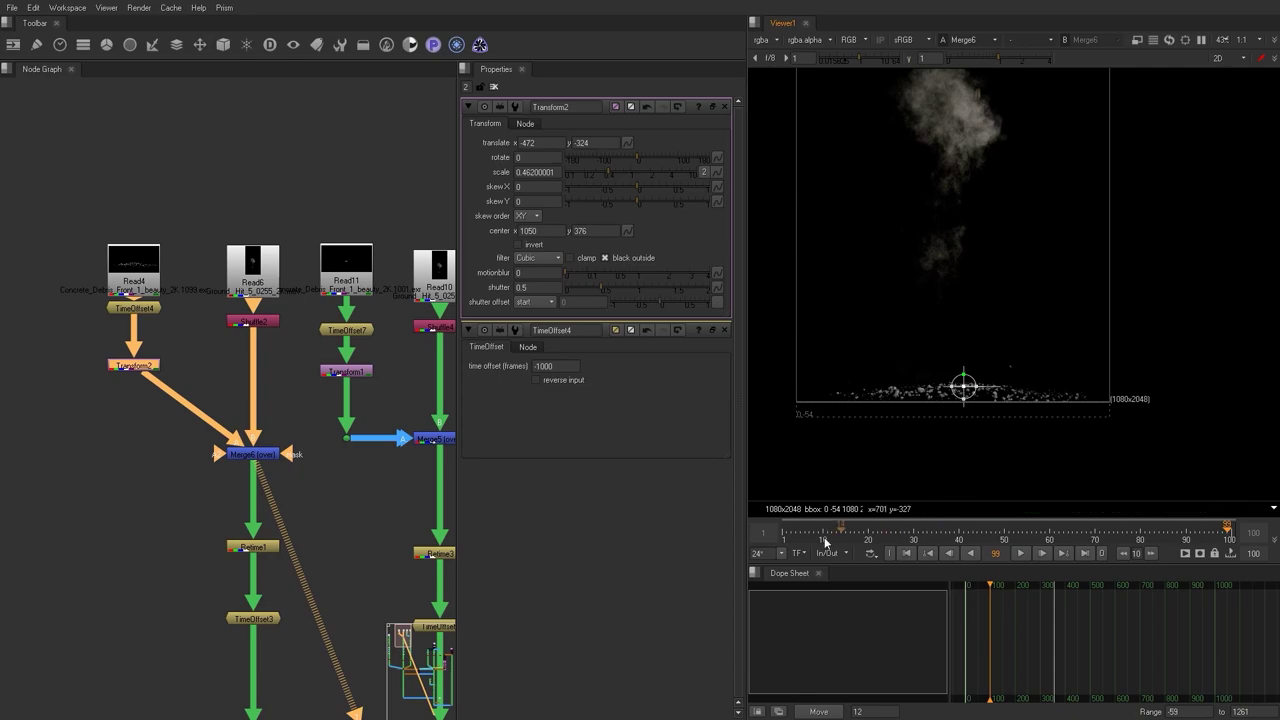
Fine-tune the debris position at the foot of the dust plume, checking it on early and late frames.
drag(825, 542, 786, 537)
scroll(980, 346, up, 3)
drag(954, 418, 947, 414)
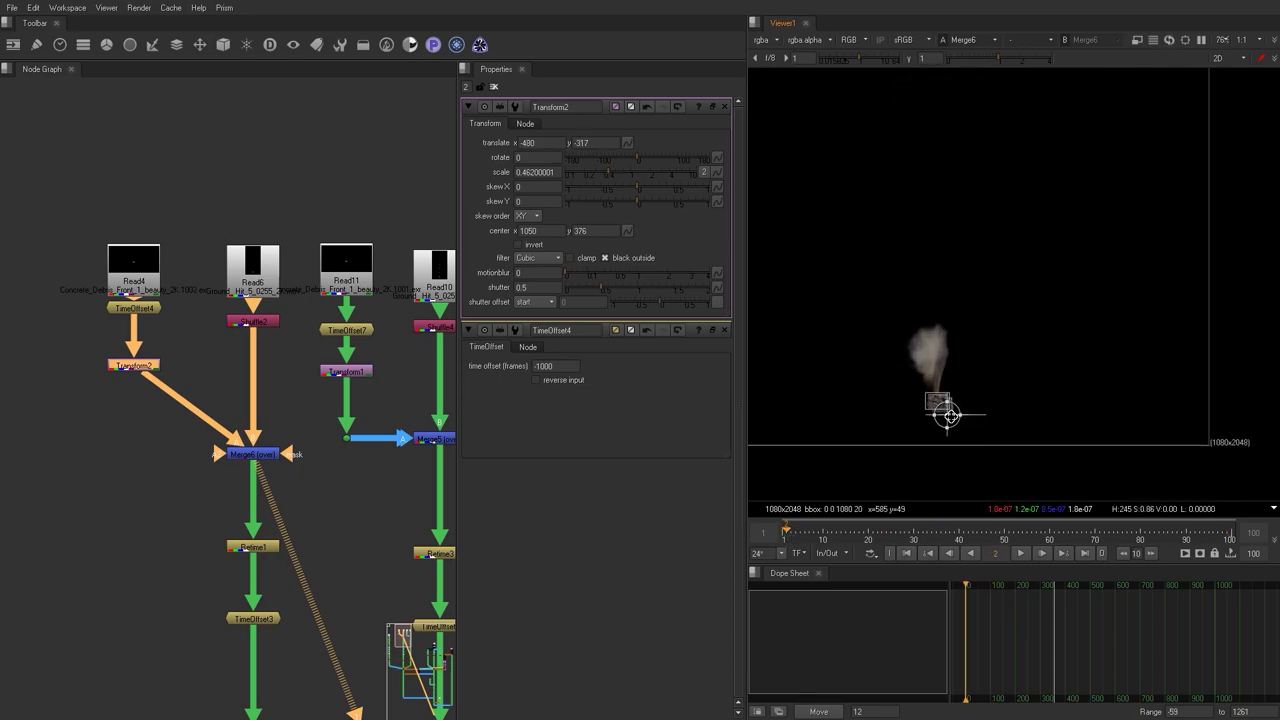
drag(799, 536, 1204, 532)
drag(948, 414, 940, 413)
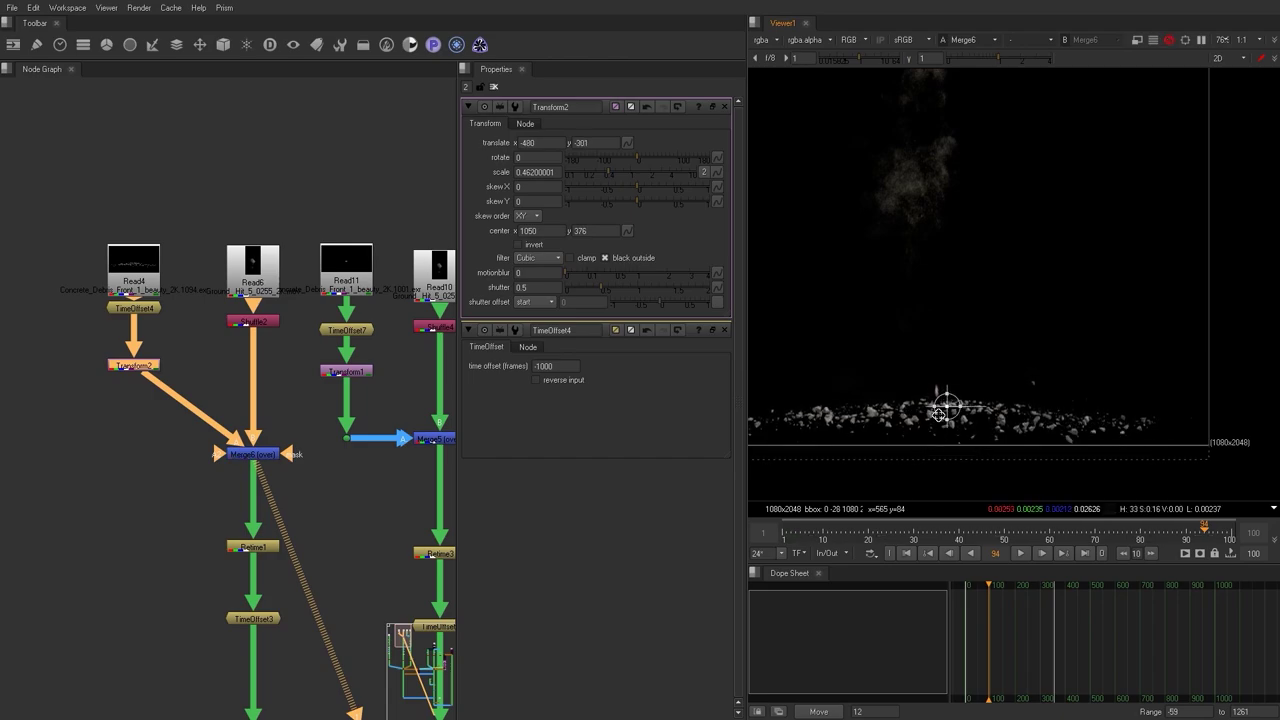
mouse_move(1010, 537)
mouse_down()
mouse_move(800, 537)
mouse_move(1000, 537)
mouse_up()
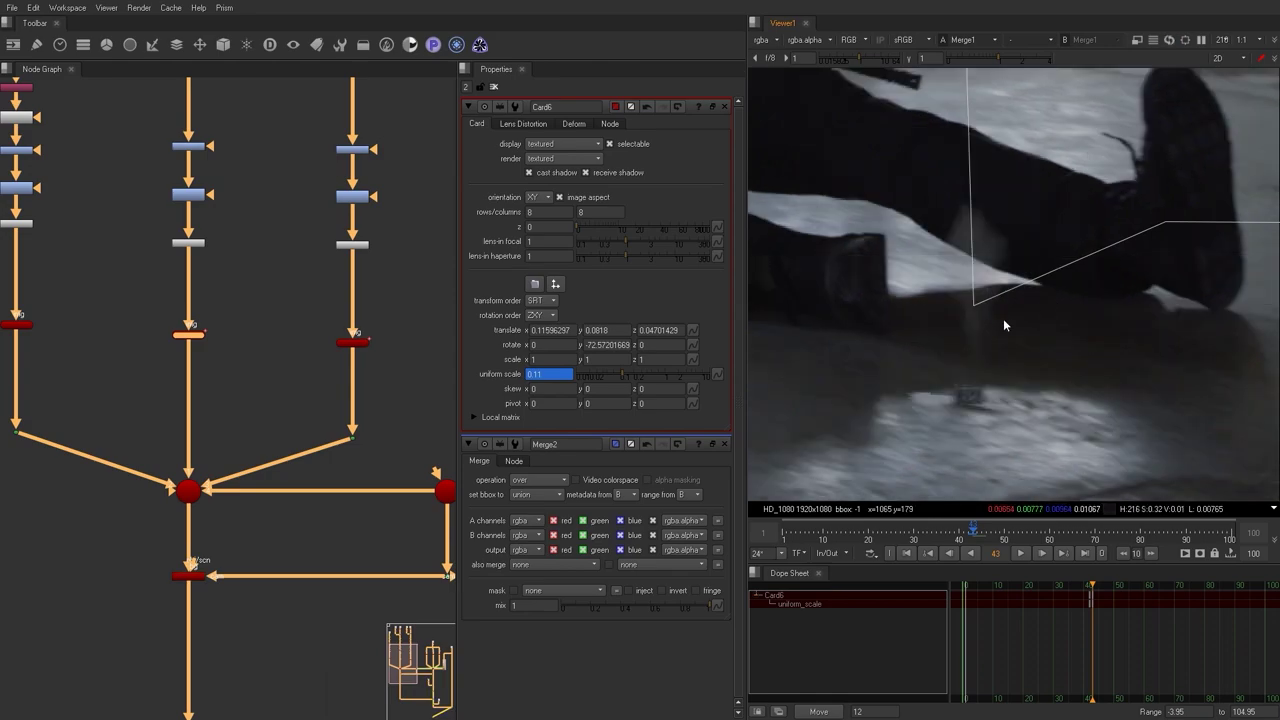
On frame 44 of the composite, raise the debris in Transform2 to about translate x -491.5, y -217.
key(Right)
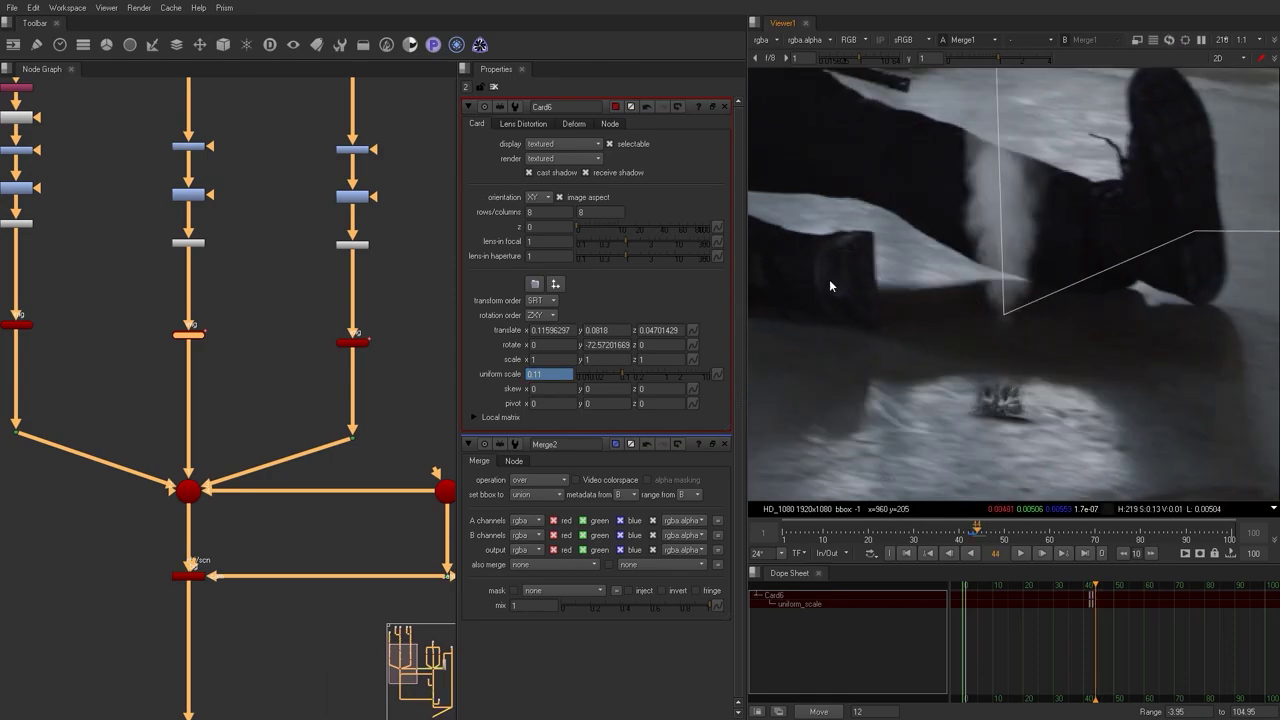
scroll(208, 223, down, 1)
middle_drag(208, 223, 271, 580)
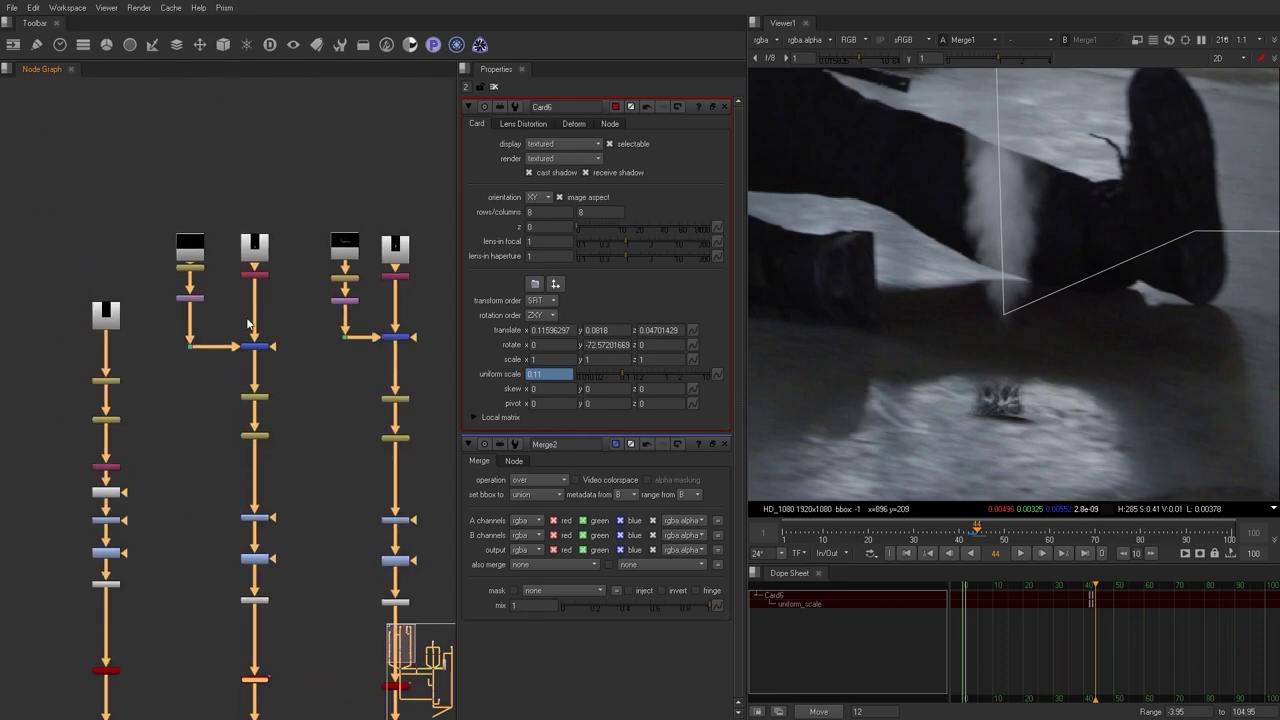
scroll(190, 298, up, 2)
double_click(192, 299)
drag(982, 420, 987, 362)
Open the properties of Card6 for this hit and lower the card to a Y translate of about 0.077.
scroll(330, 427, down, 3)
middle_drag(319, 686, 226, 448)
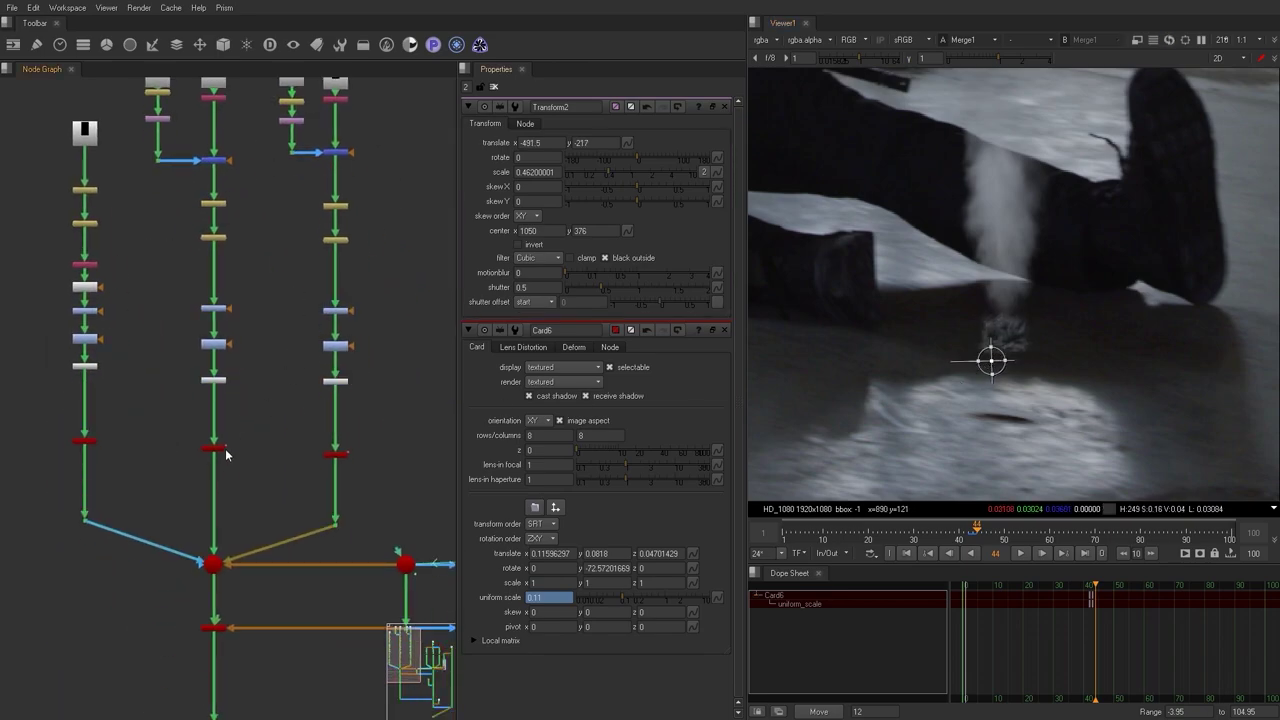
double_click(214, 447)
scroll(1005, 450, down, 3)
middle_drag(975, 374, 969, 390)
drag(991, 86, 990, 104)
scroll(1040, 441, up, 3)
middle_drag(1082, 432, 1157, 413)
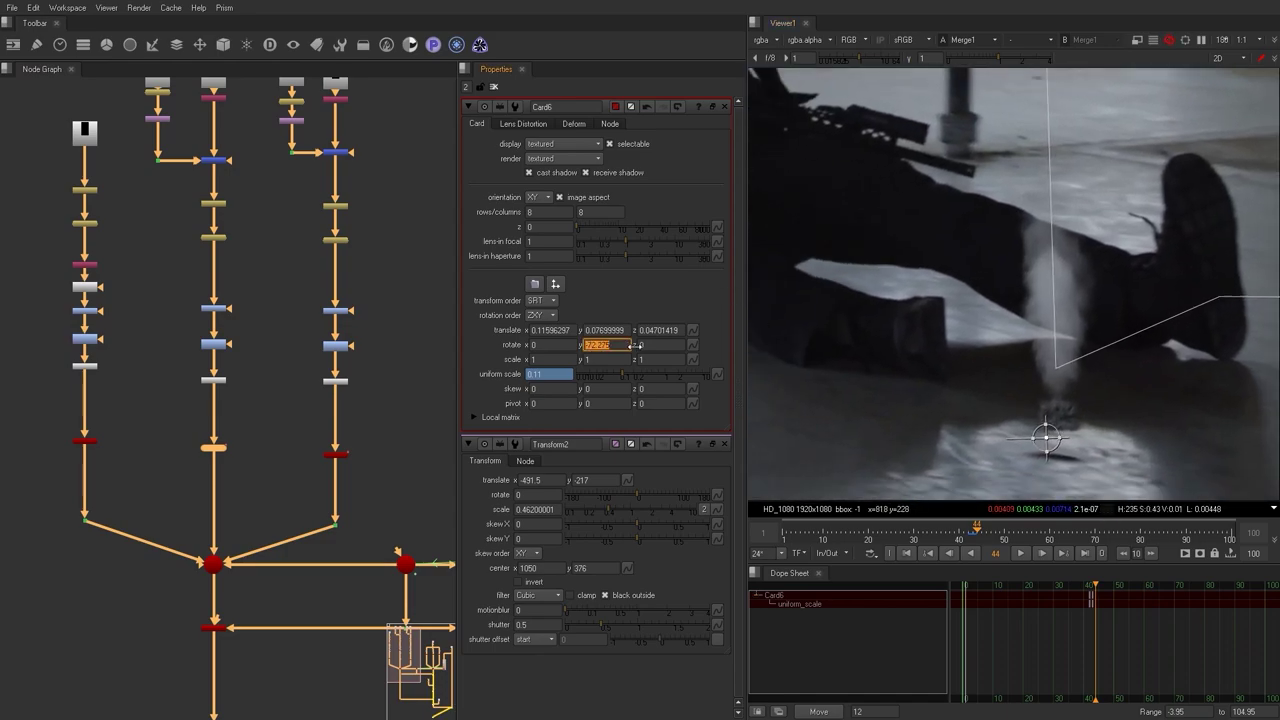
Try adjusting the Y rotation and Y translation of Card6, undoing each change.
middle_drag(716, 329, 727, 334)
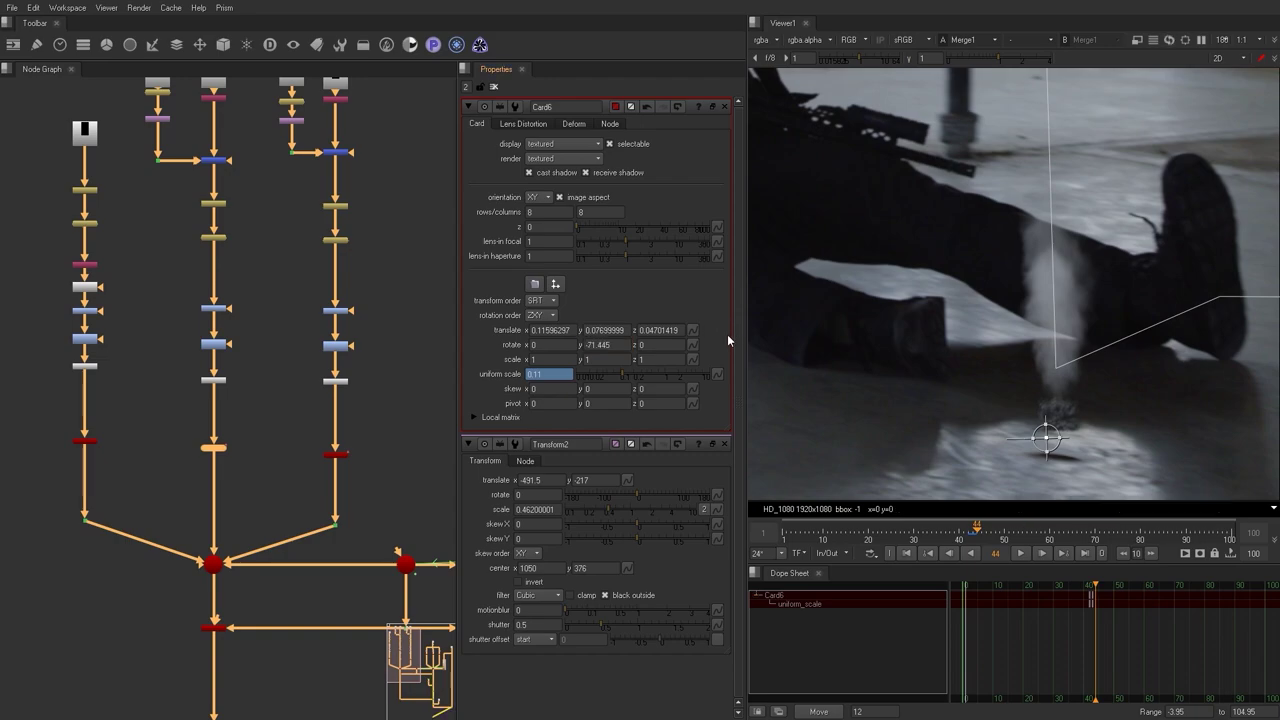
key(ctrl+z)
middle_drag(631, 334, 636, 336)
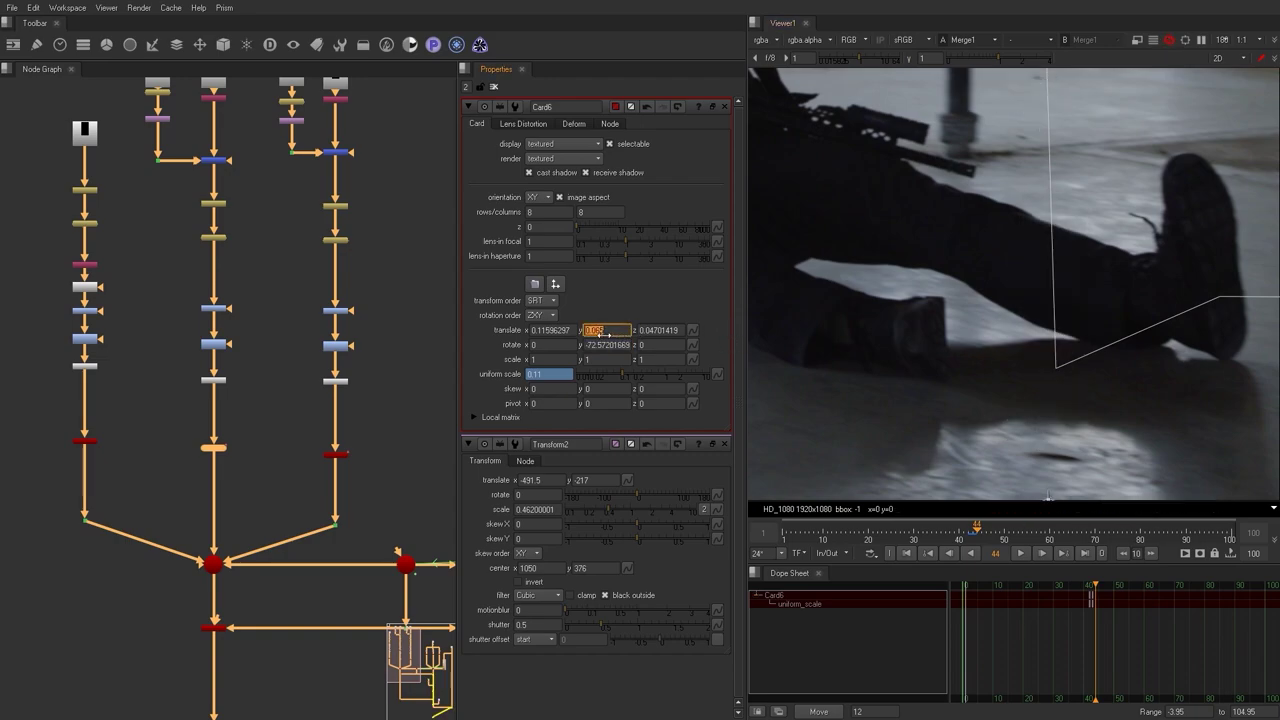
drag(602, 335, 604, 334)
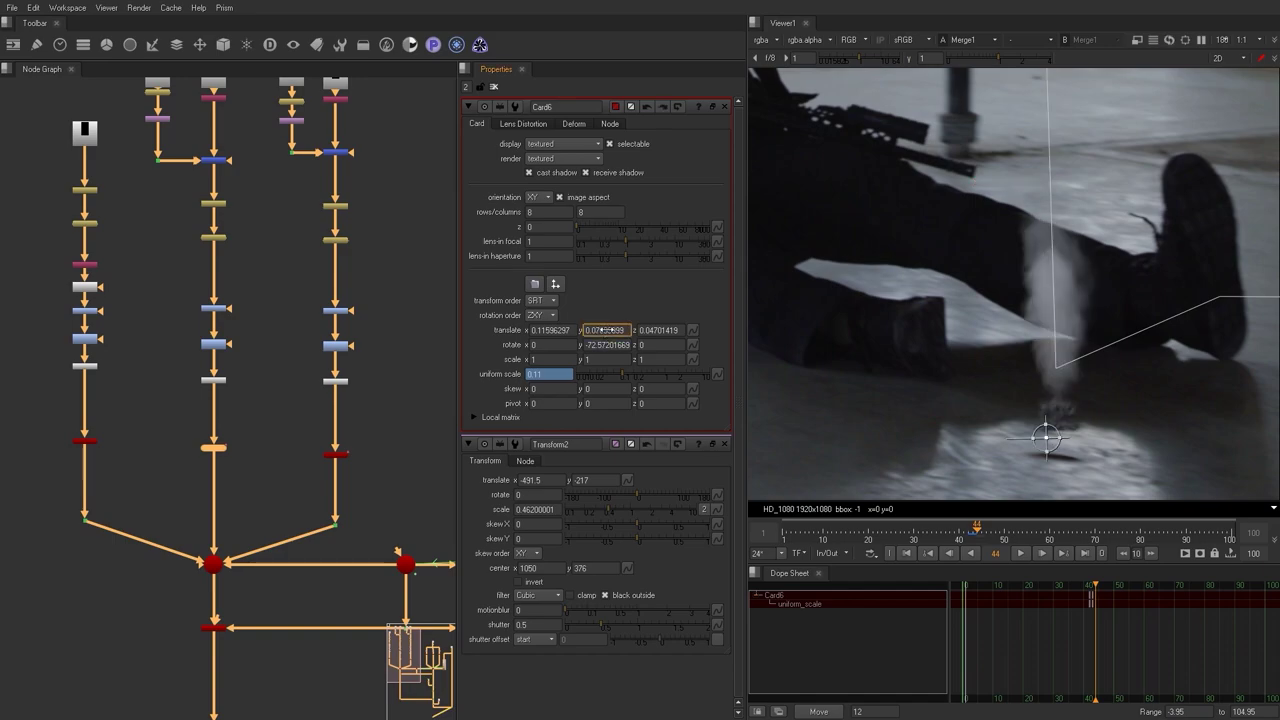
middle_drag(624, 332, 625, 335)
key(ctrl+z)
Enlarge the viewer, switch to the 3D view and nudge the hit card slightly downward.
scroll(1160, 320, down, 5)
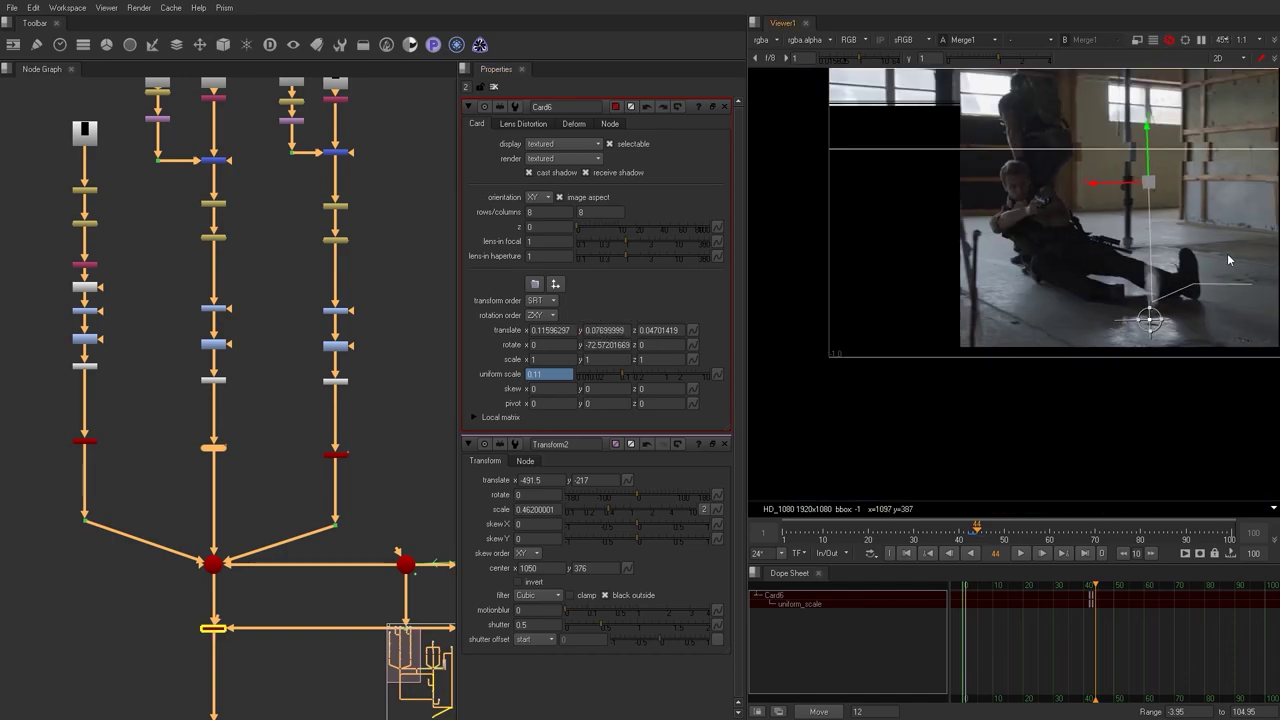
scroll(1146, 251, up, 2)
key(space)
ctrl+scroll(347, 362, up, 5)
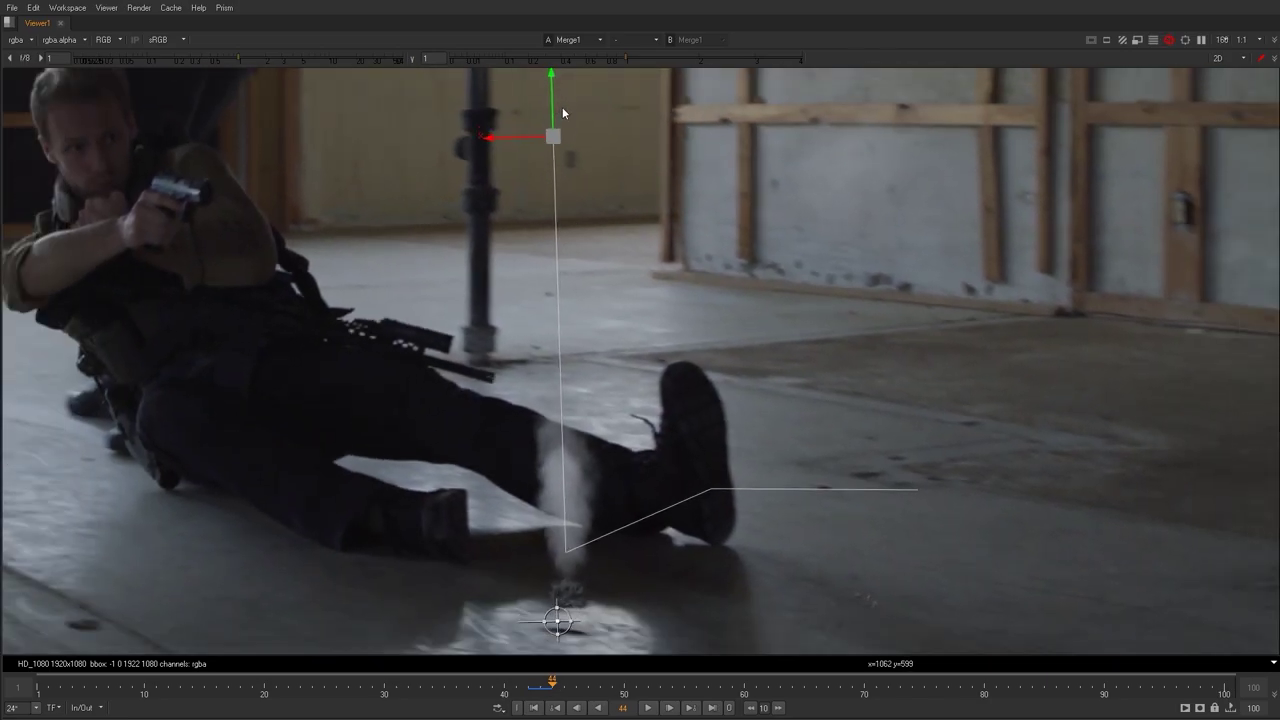
key(Tab)
alt+middle_drag(694, 217, 583, 157)
drag(606, 104, 606, 123)
key(Tab)
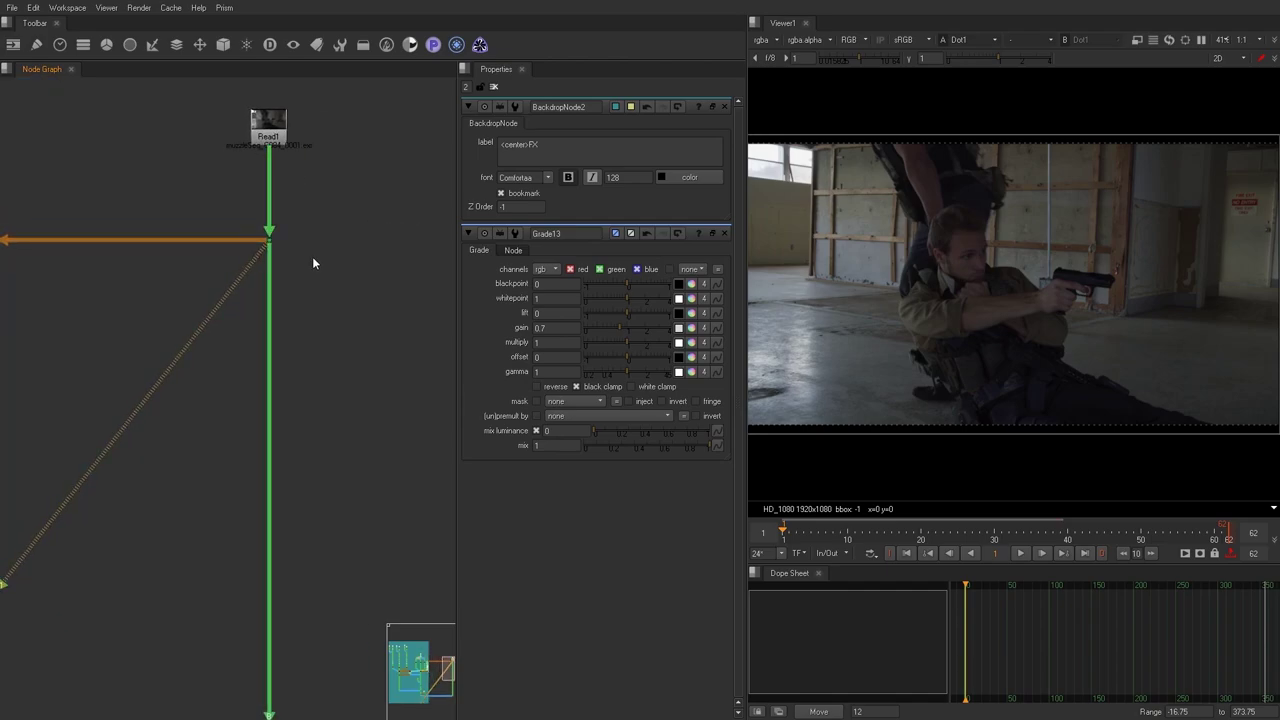
Add a RotoPaint node fed from the dot below the Read1 plate, activate its Brush tool and view its output.
key(p)
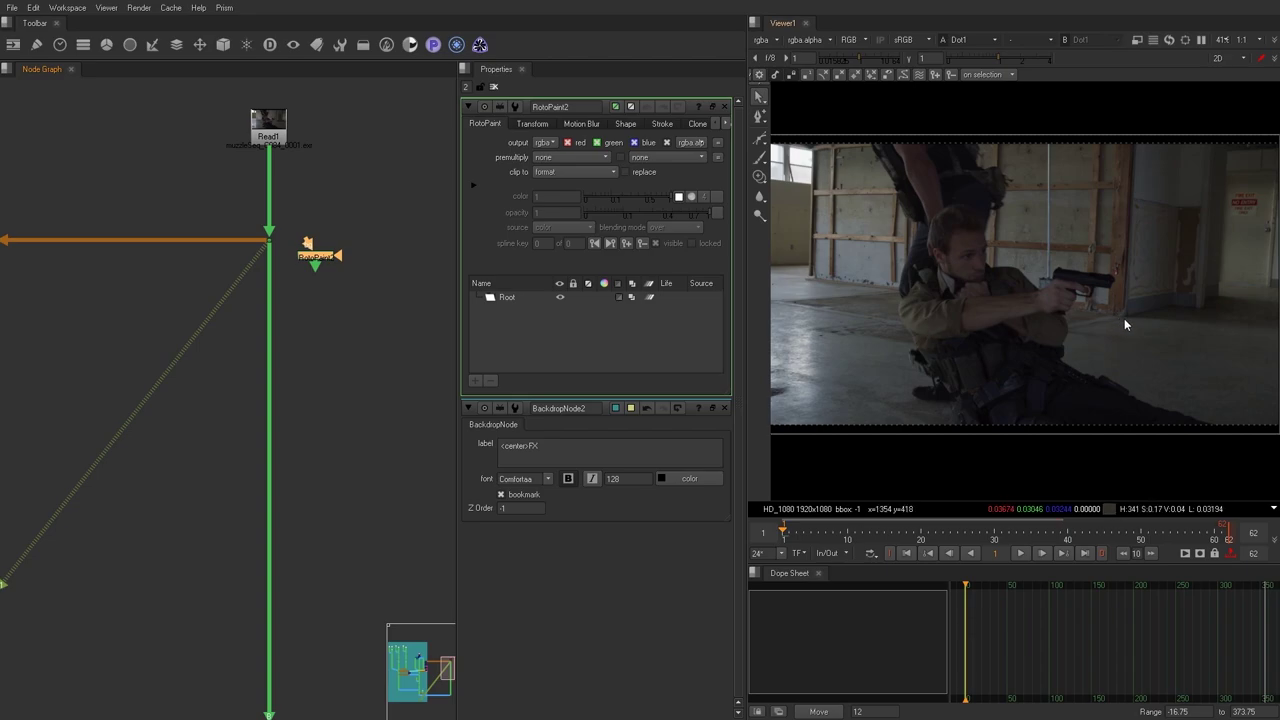
middle_drag(292, 285, 331, 245)
drag(354, 227, 164, 294)
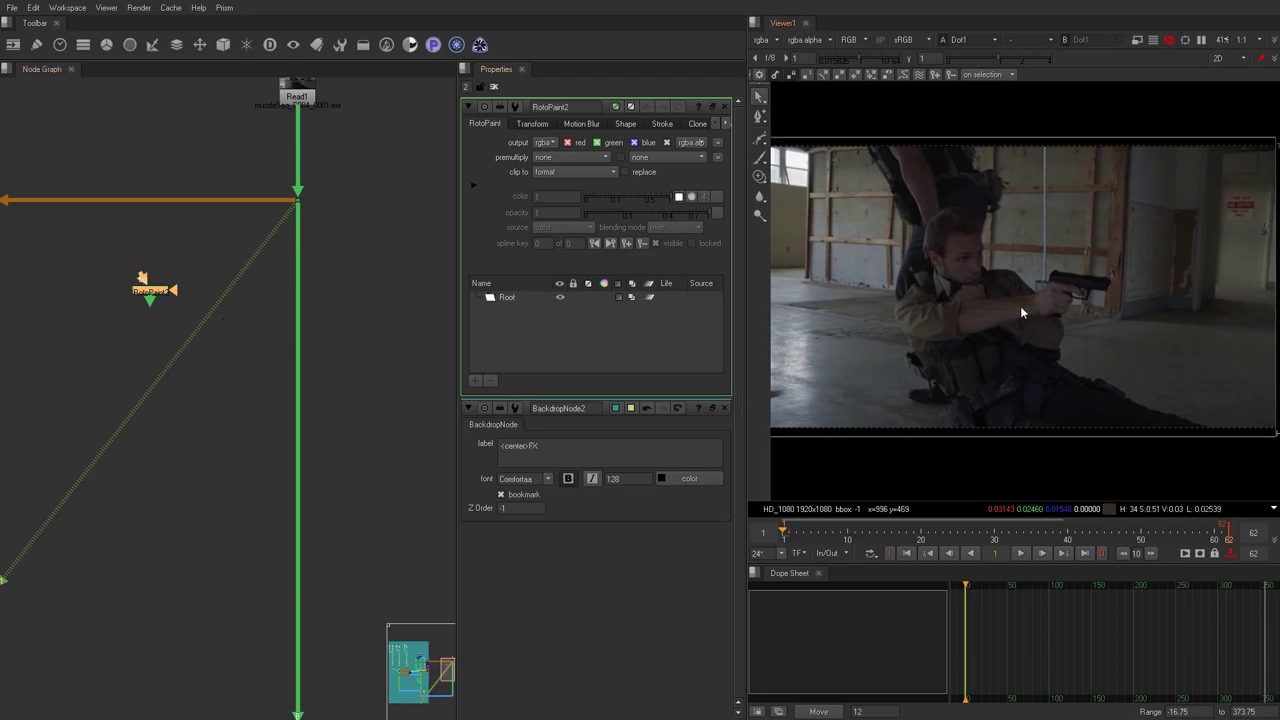
click(761, 158)
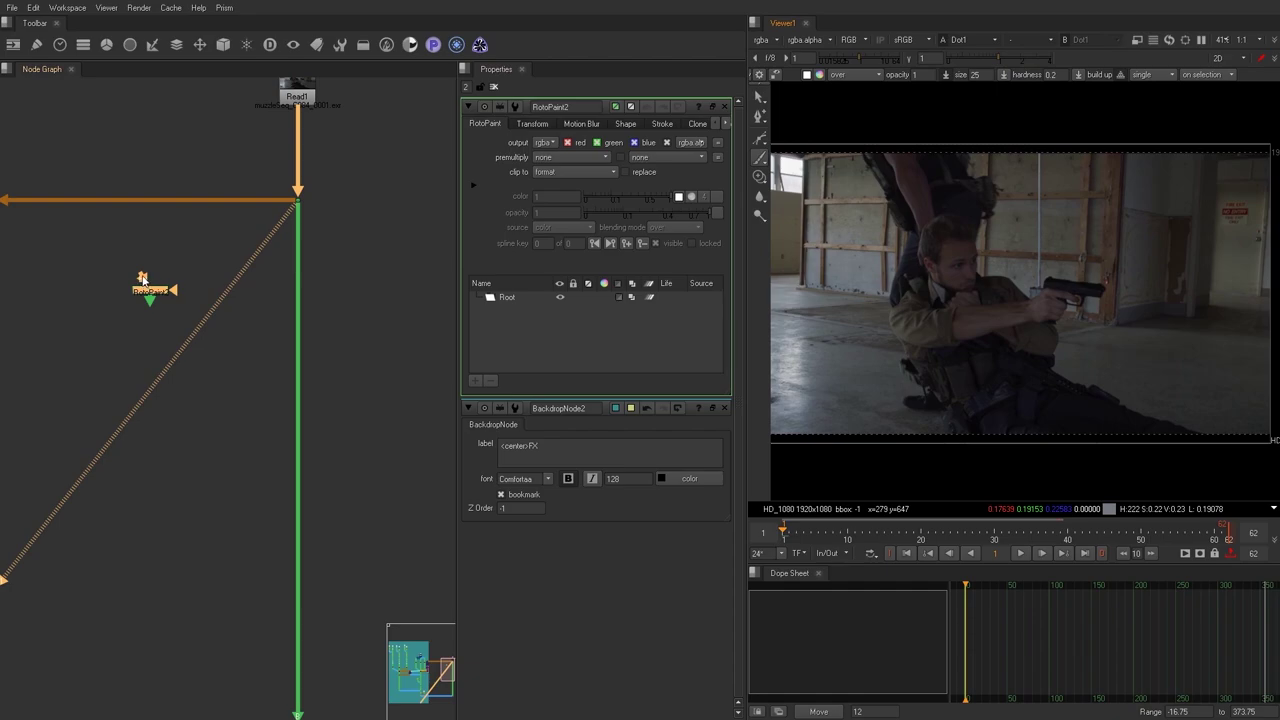
drag(142, 278, 297, 202)
key(1)
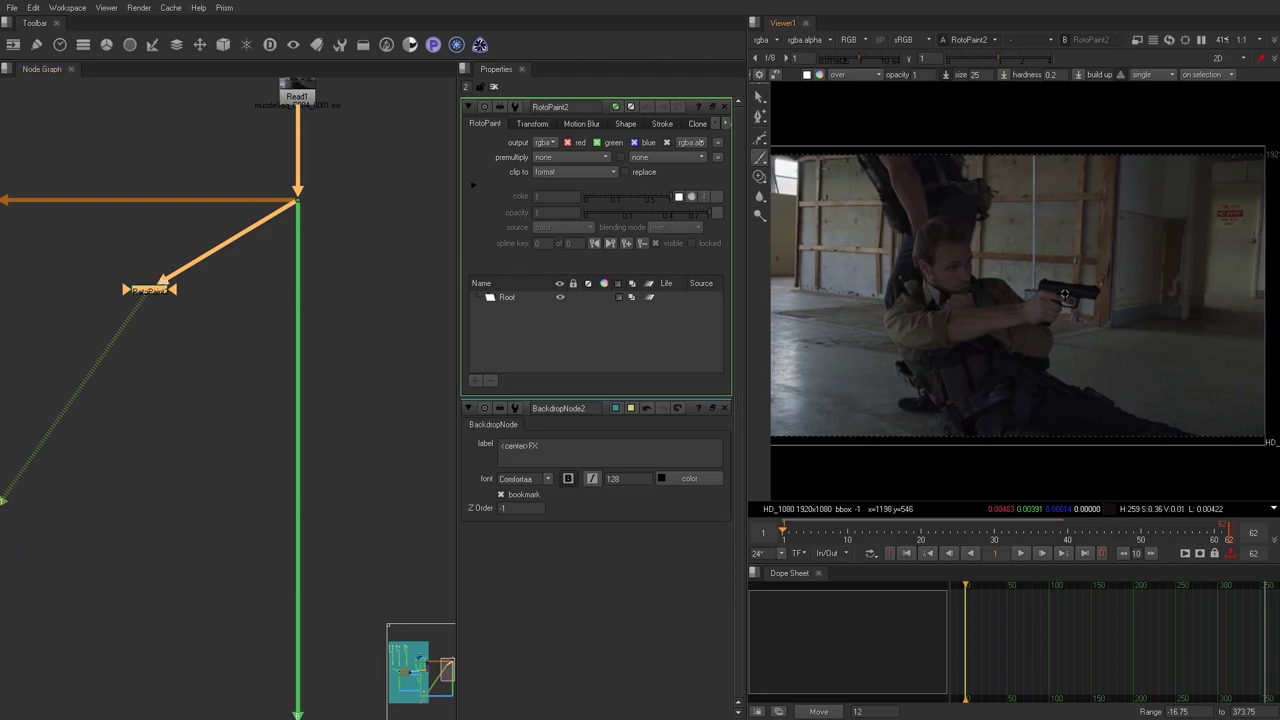
Enlarge the viewer, find the first gunshot and paint a single-frame white dot at the pistol muzzle on frame 10.
key(space)
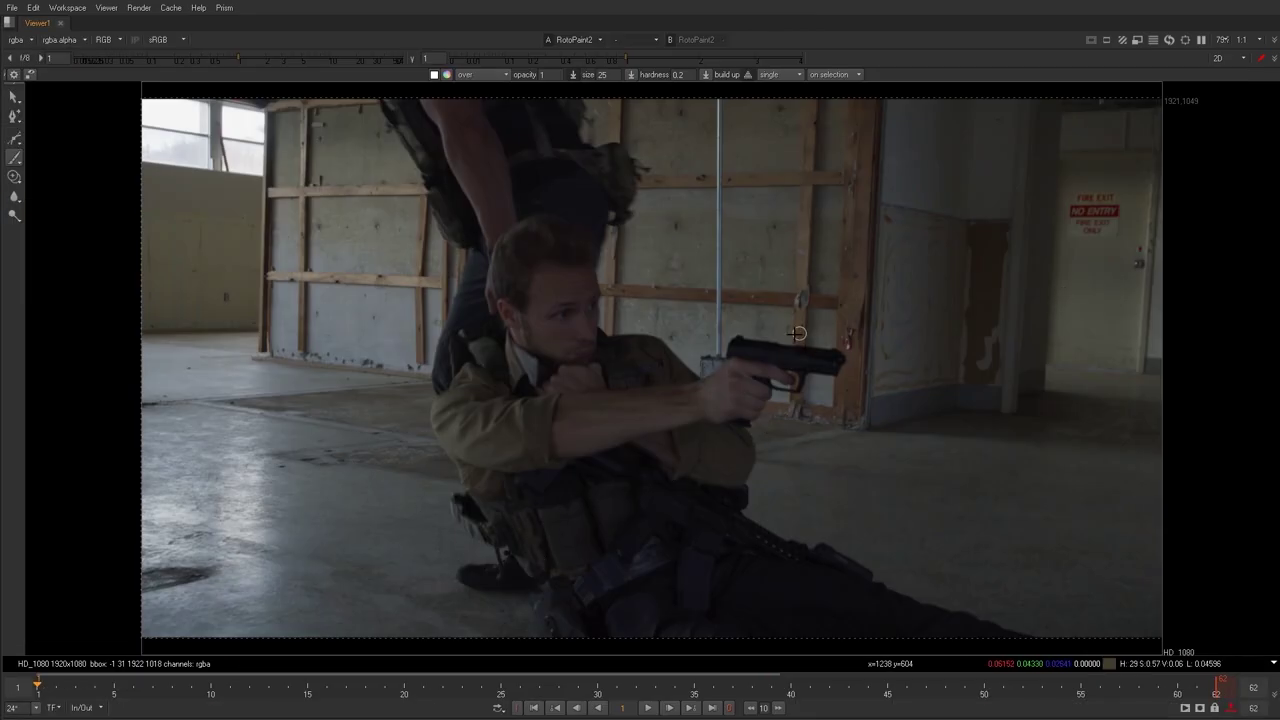
middle_drag(797, 333, 767, 342)
key(Right)
key(Right)
key(Right)
key(Right)
key(Right)
key(Right)
key(Right)
key(Right)
key(Right)
key(Right)
key(Right)
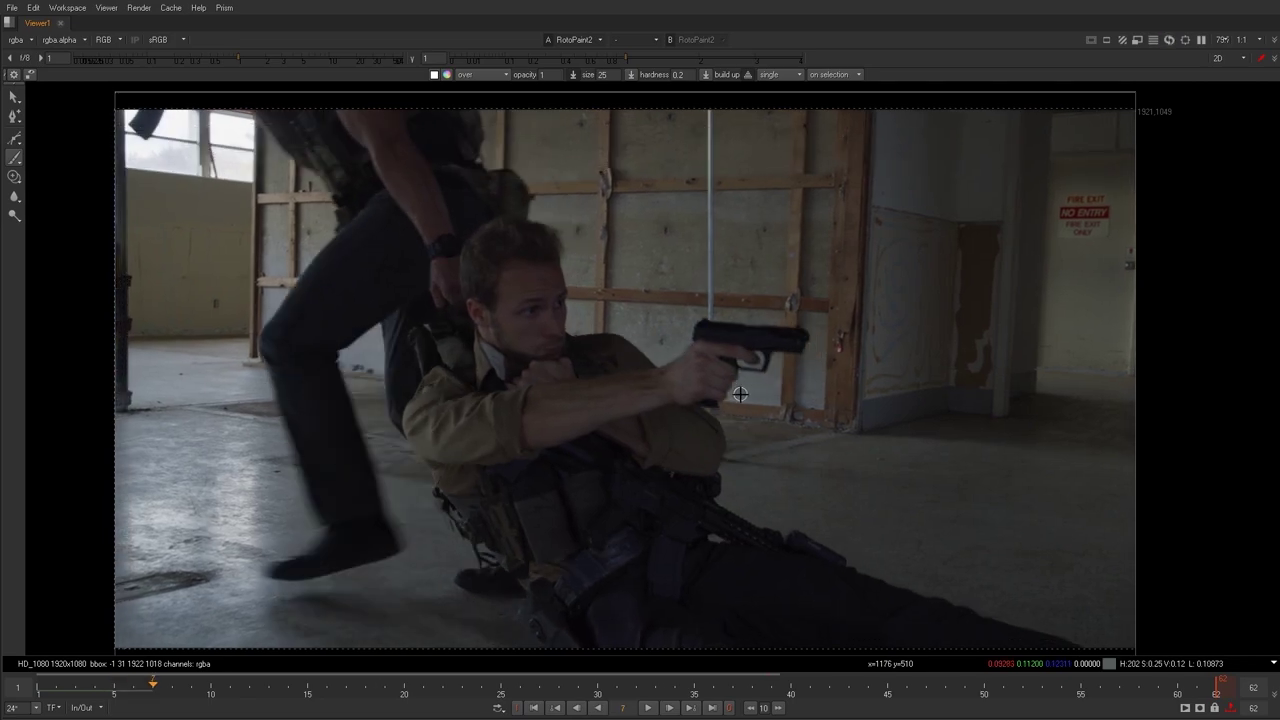
key(Left)
key(Left)
key(Left)
key(Left)
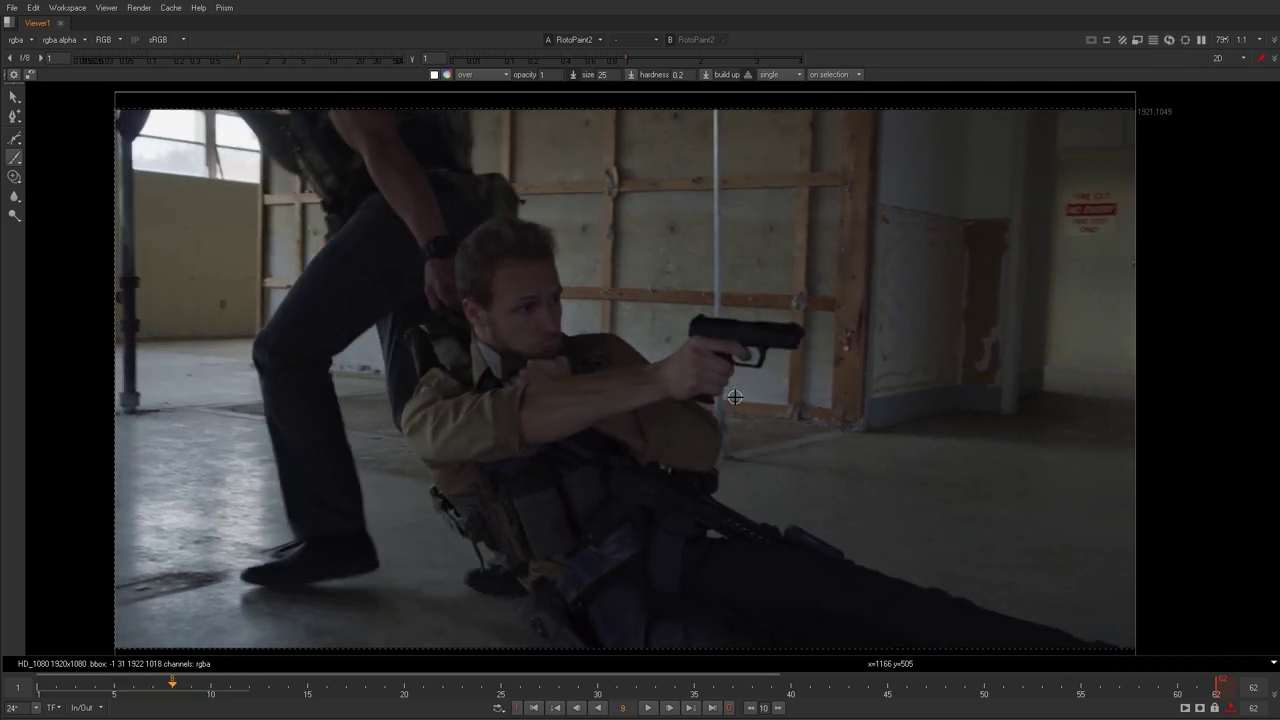
key(Right)
key(Right)
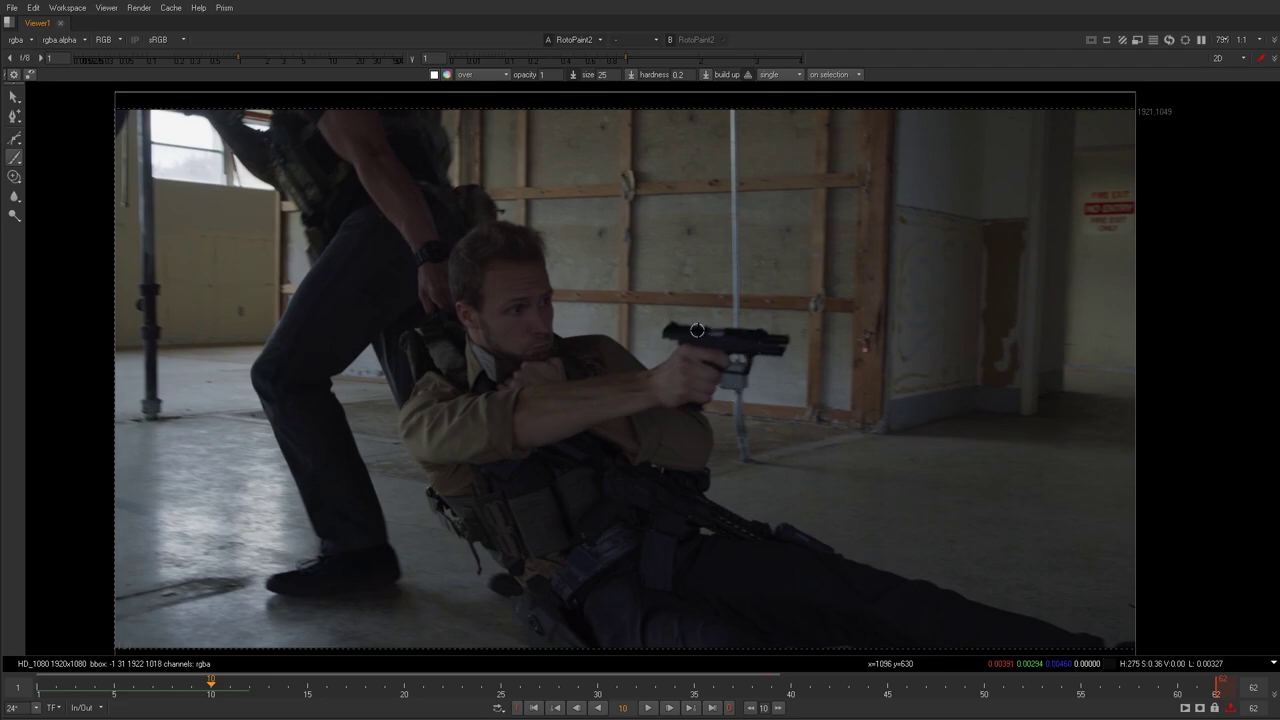
click(791, 337)
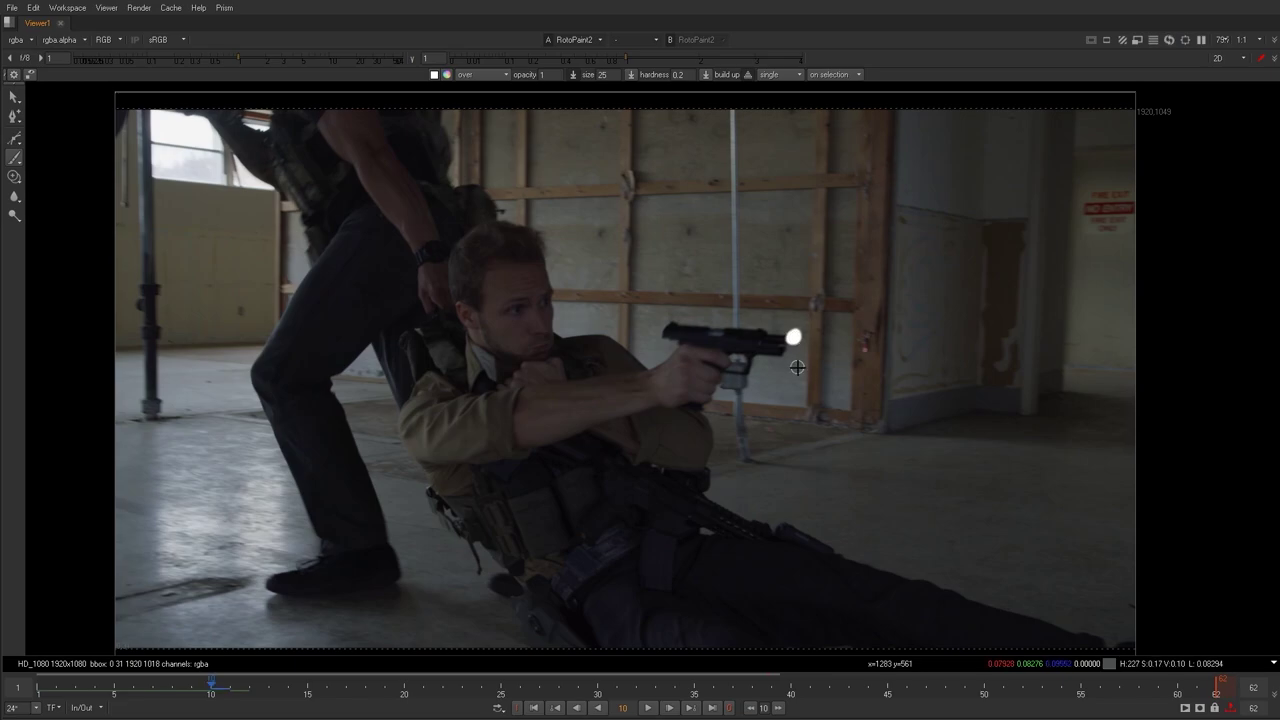
Find the second gunshot and paint a white marker dot at the pistol muzzle on frame 24.
middle_drag(797, 367, 829, 370)
key(Right)
key(Right)
key(Right)
key(Right)
key(Right)
key(Right)
key(Right)
key(Right)
key(Right)
key(Right)
key(Right)
key(Right)
key(Right)
key(Right)
key(Right)
key(Right)
key(Left)
key(Left)
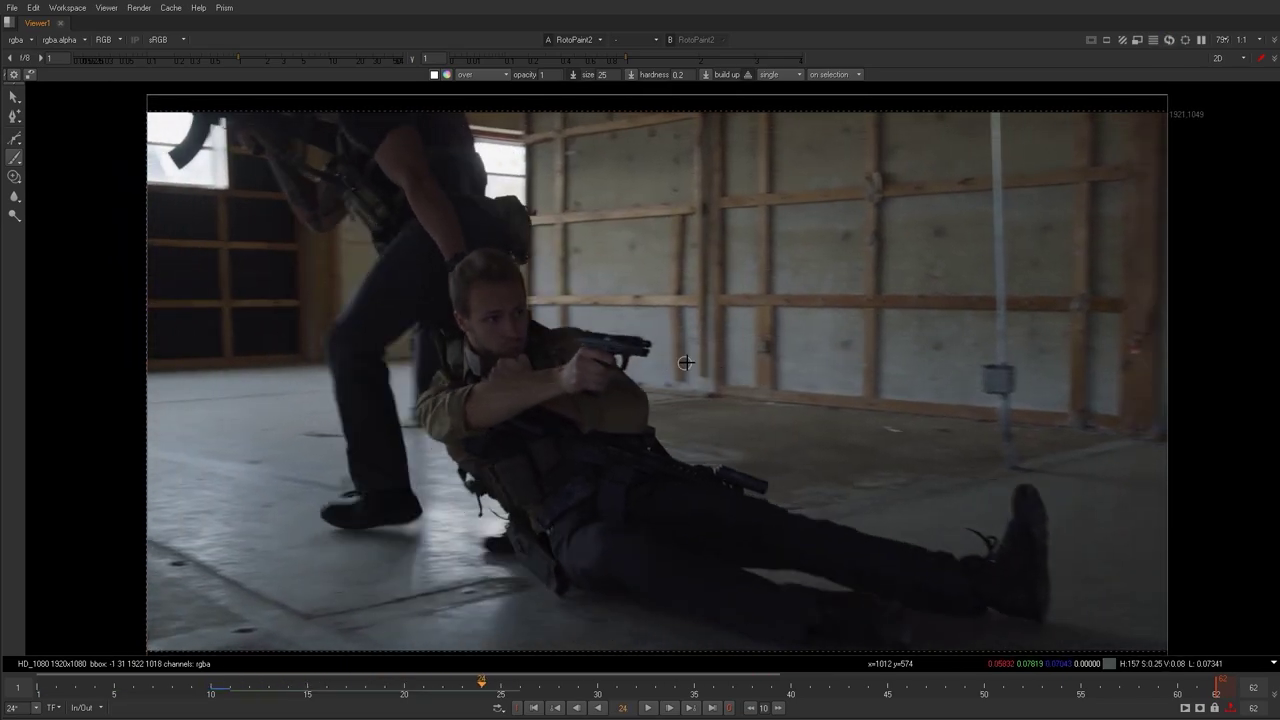
click(656, 343)
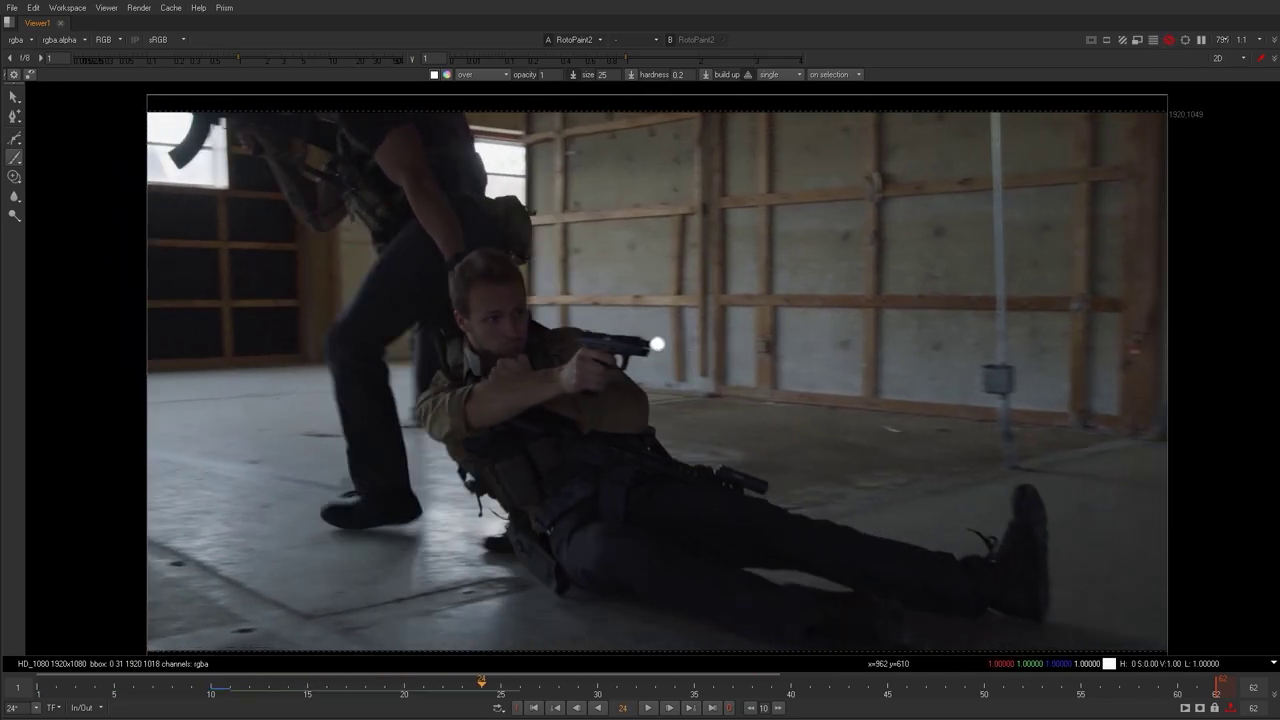
Paint white marker dots at the pistol muzzle on frames 38 and 55, and play back the shot.
key(l)
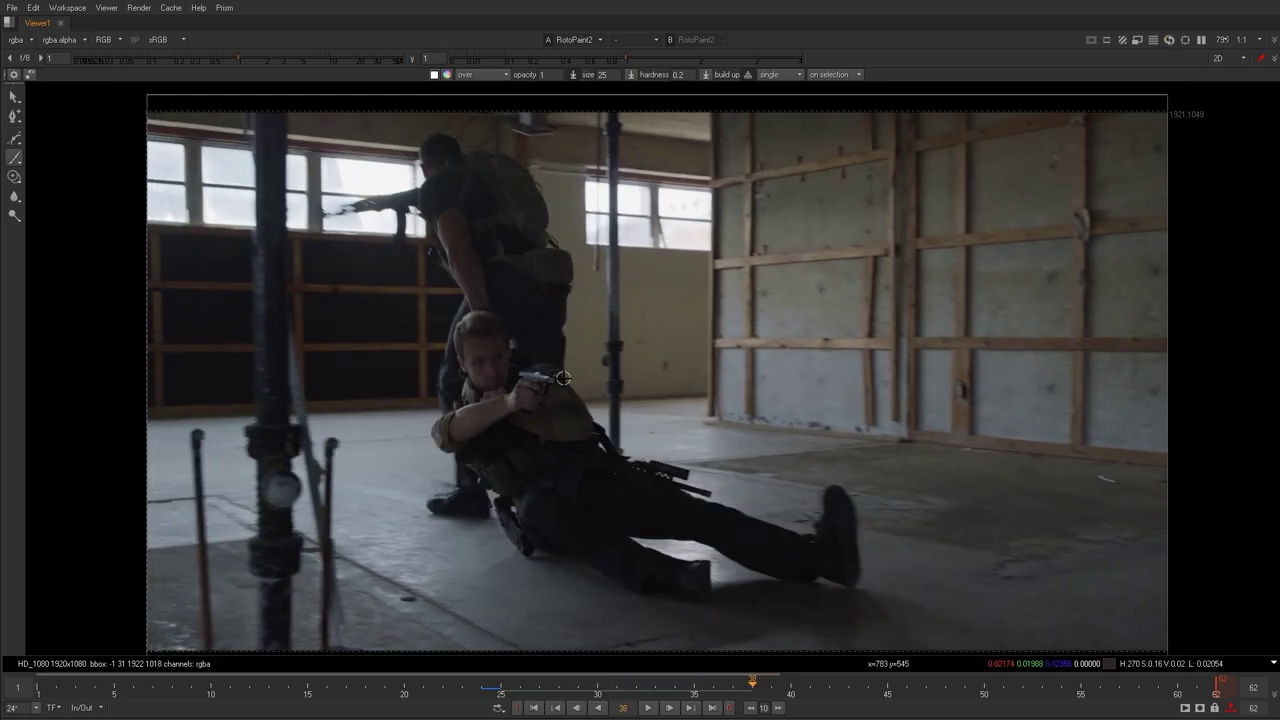
click(557, 380)
key(l)
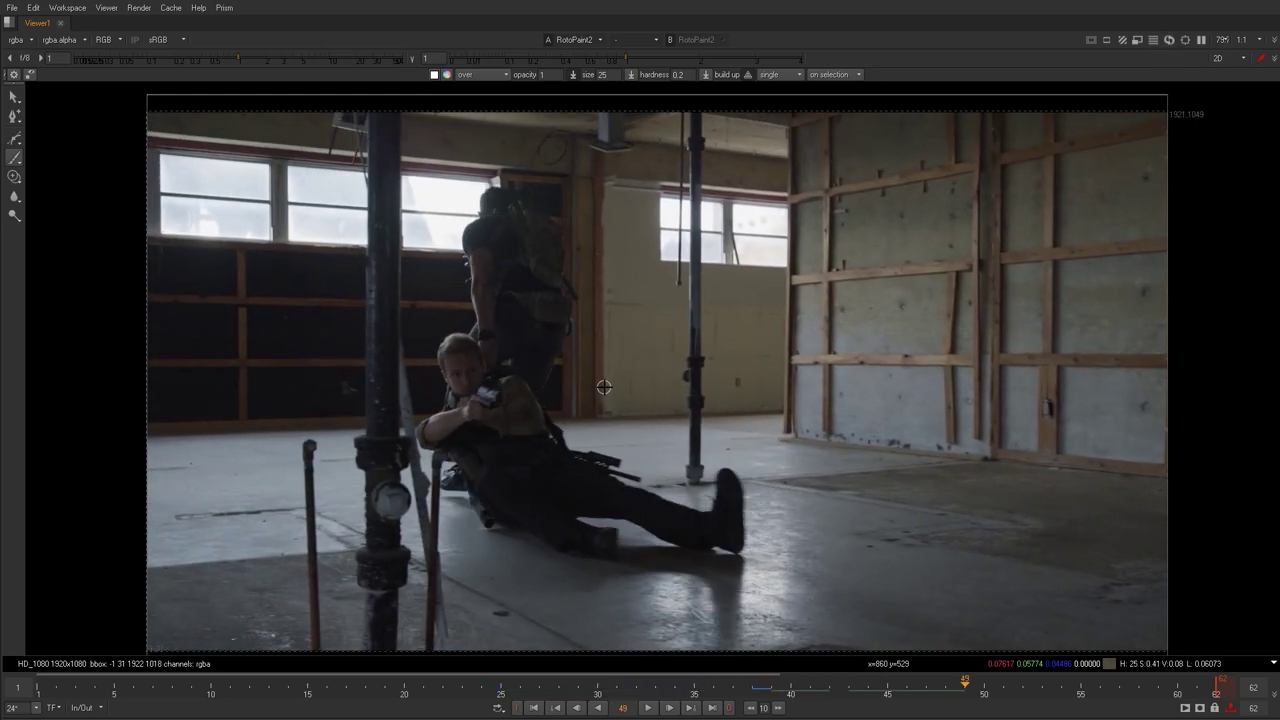
click(476, 397)
key(l)
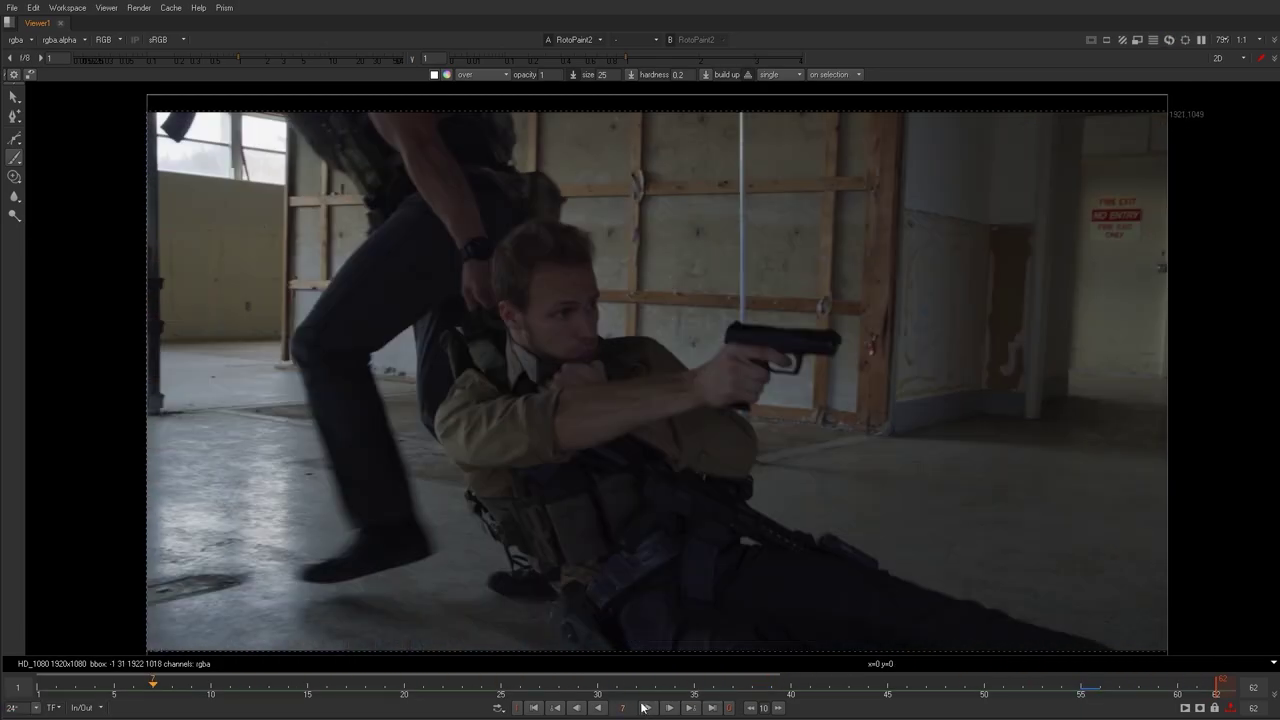
click(644, 707)
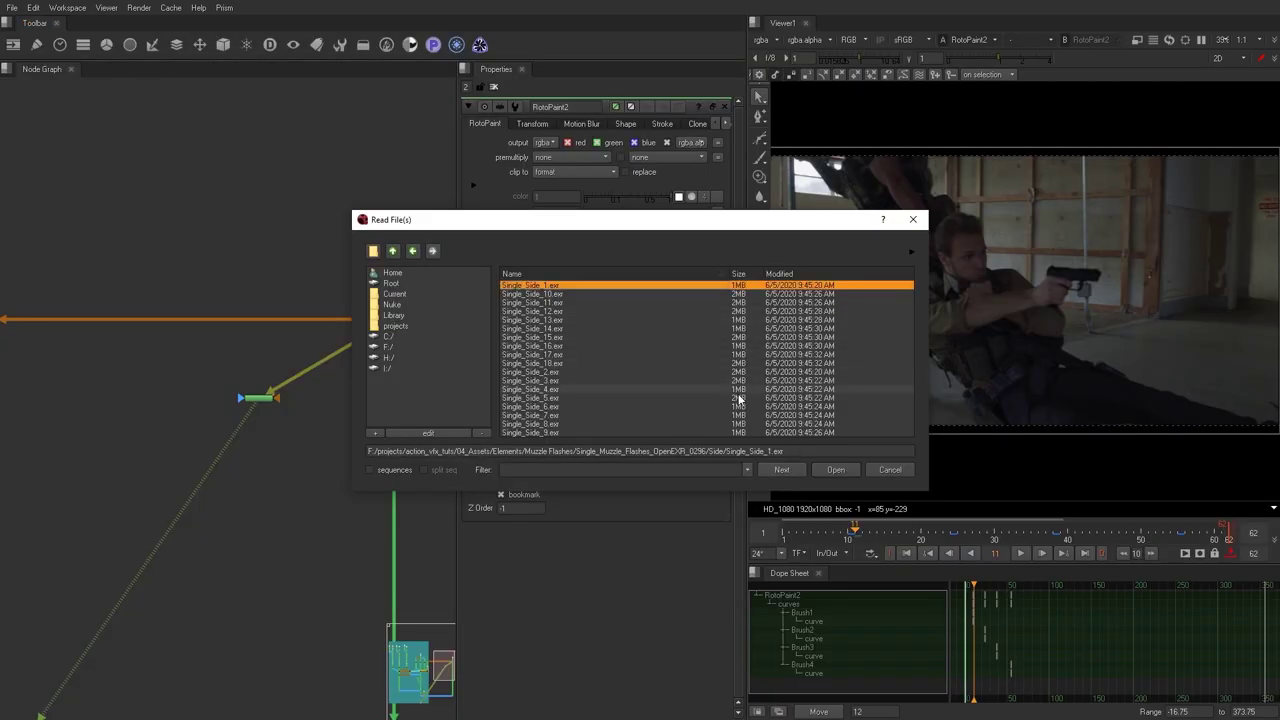
Load the Single_Side_1.exr muzzle flash, show it in the viewer and toggle its alpha channel display.
click(835, 469)
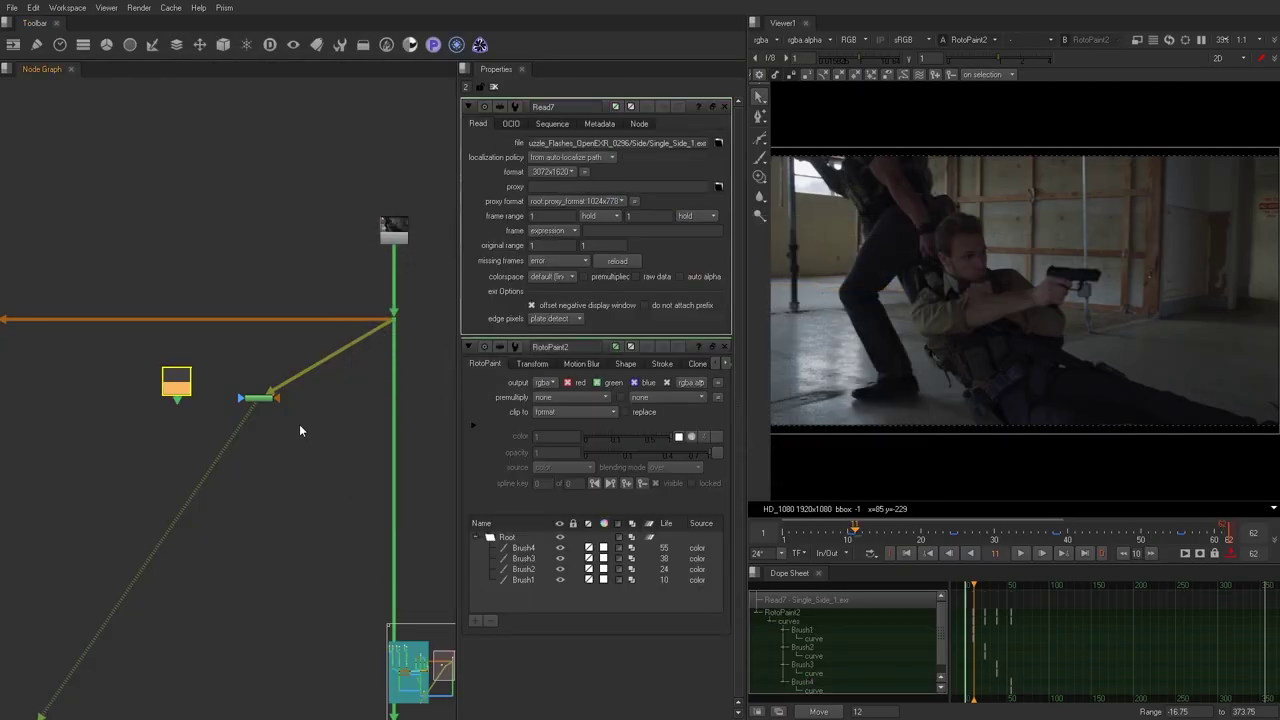
click(176, 384)
key(1)
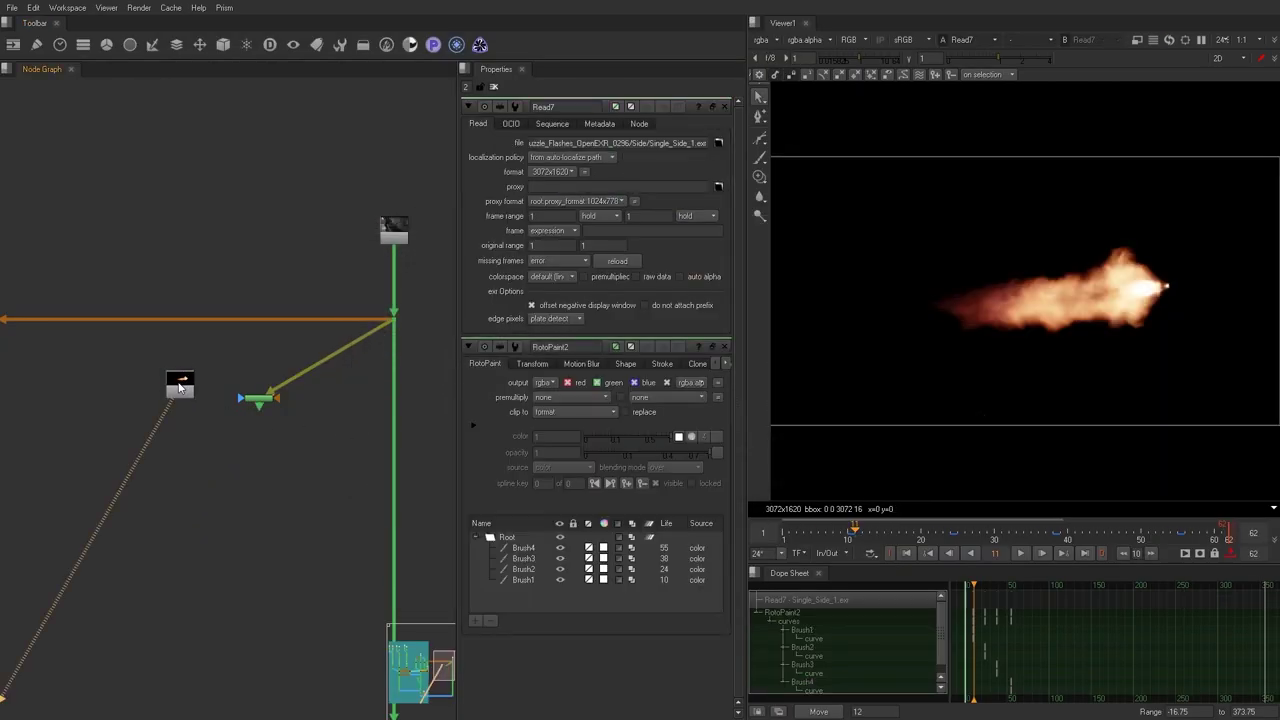
drag(180, 388, 181, 404)
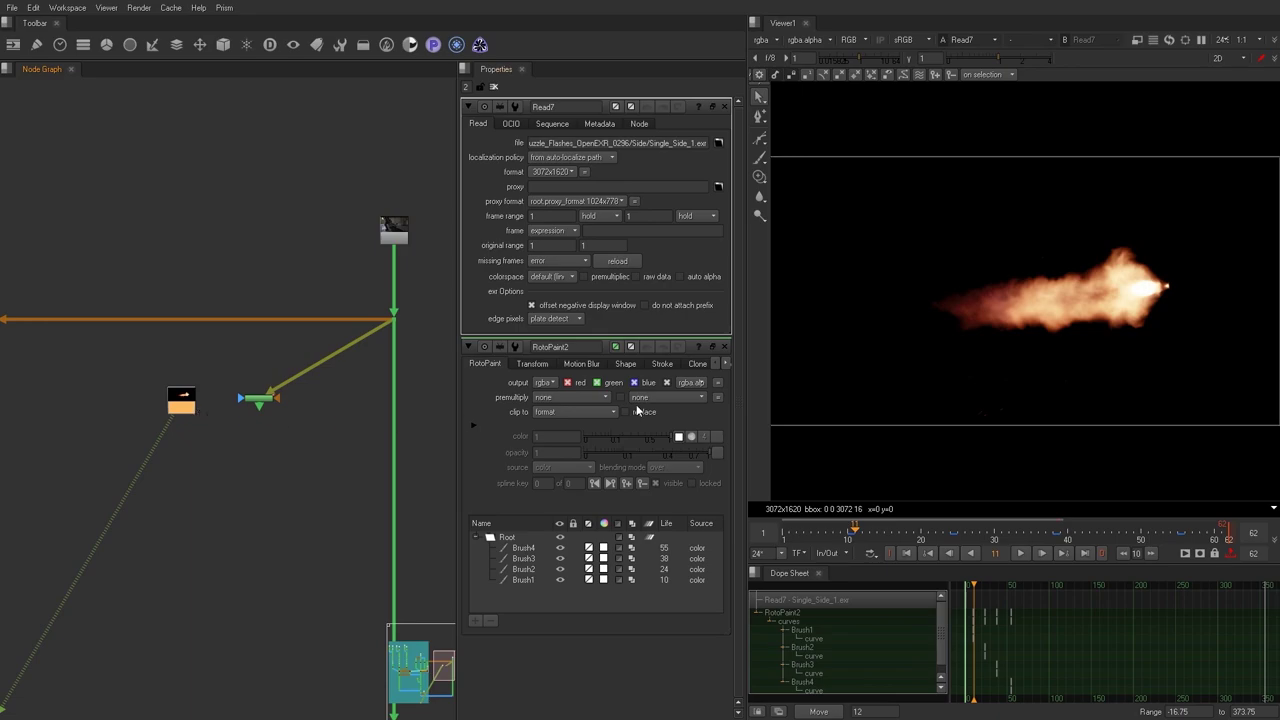
key(a)
key(a)
key(a)
key(a)
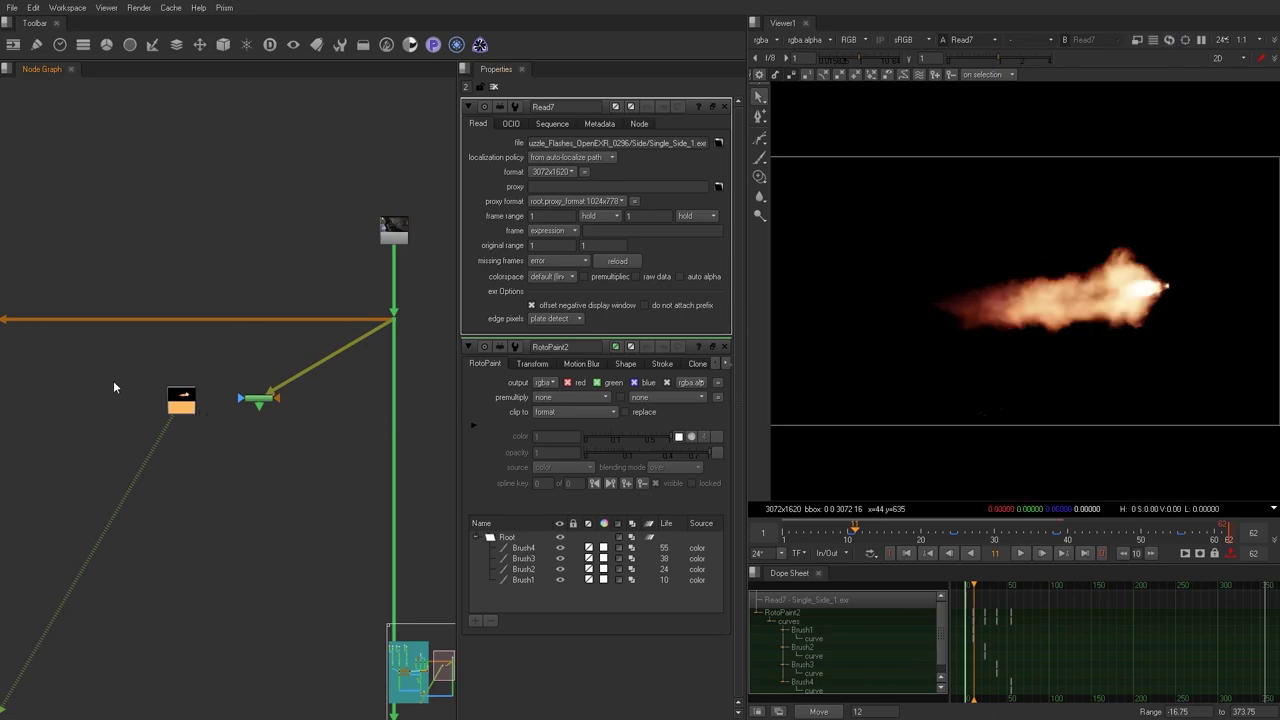
Add a Transform to the muzzle flash and move its pivot to the flash's origin, about x 2300, y 830.
key(t)
key(1)
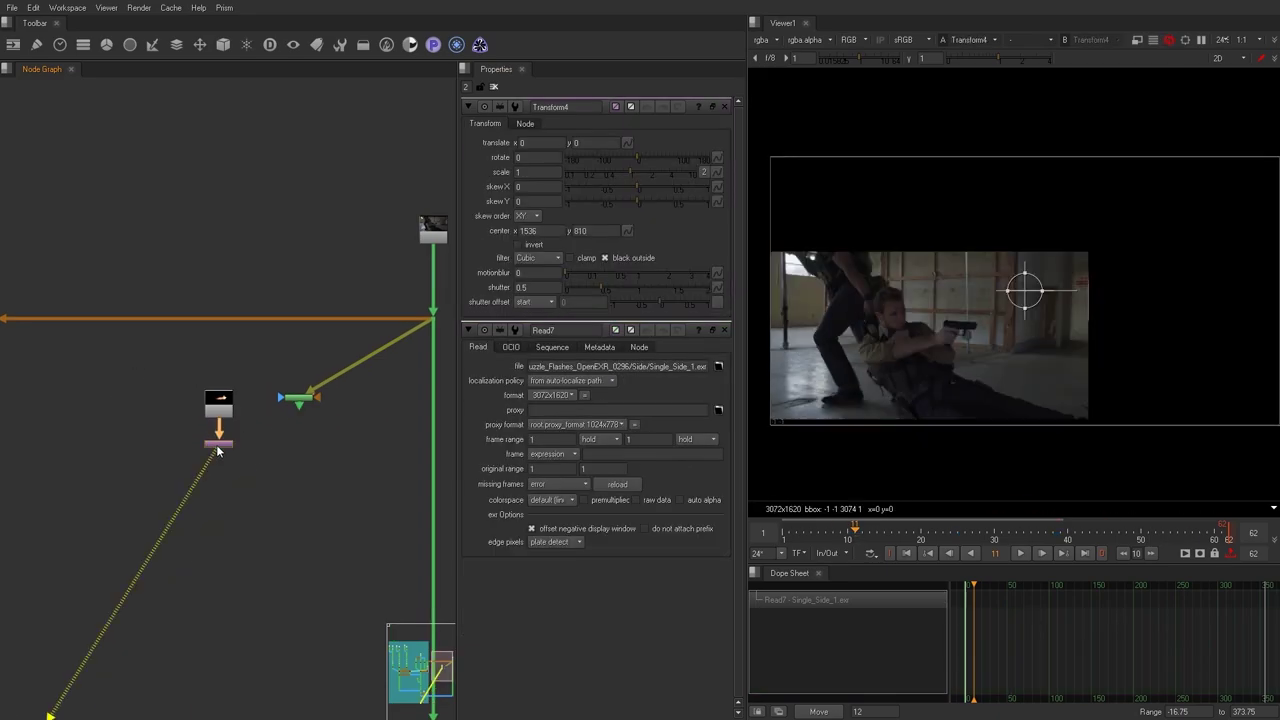
scroll(938, 344, down, 3)
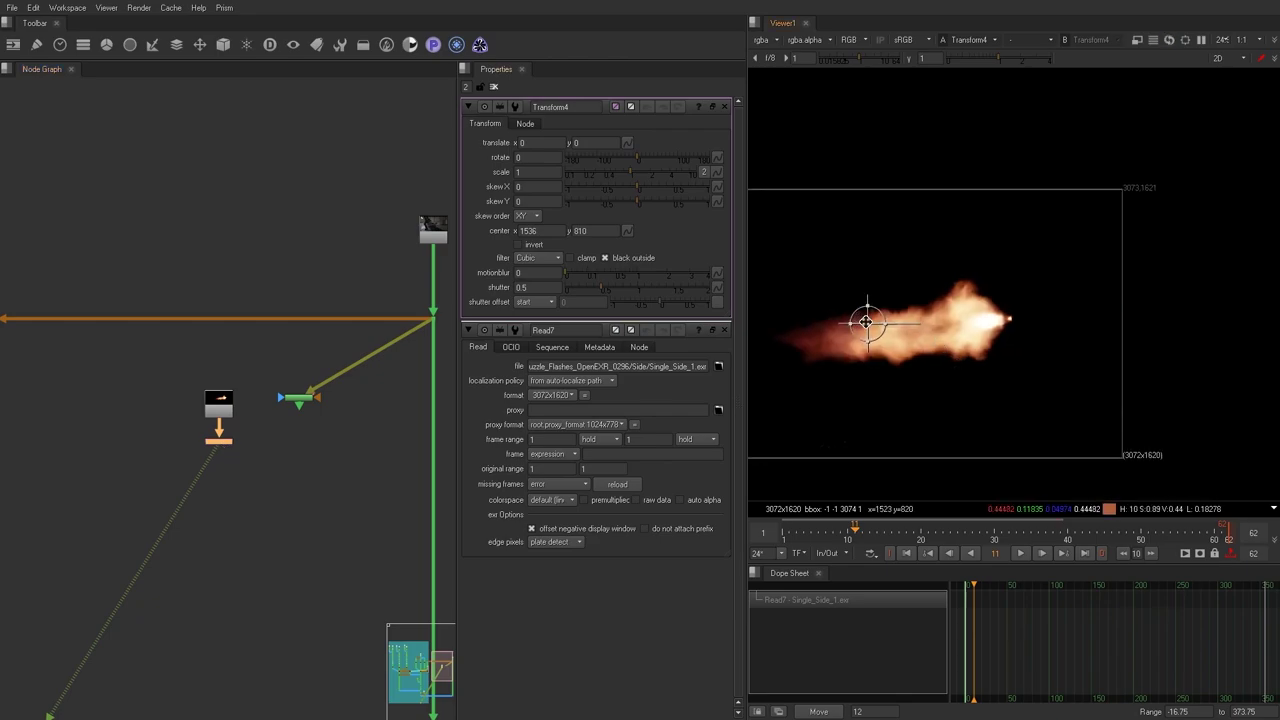
ctrl+drag(868, 320, 992, 320)
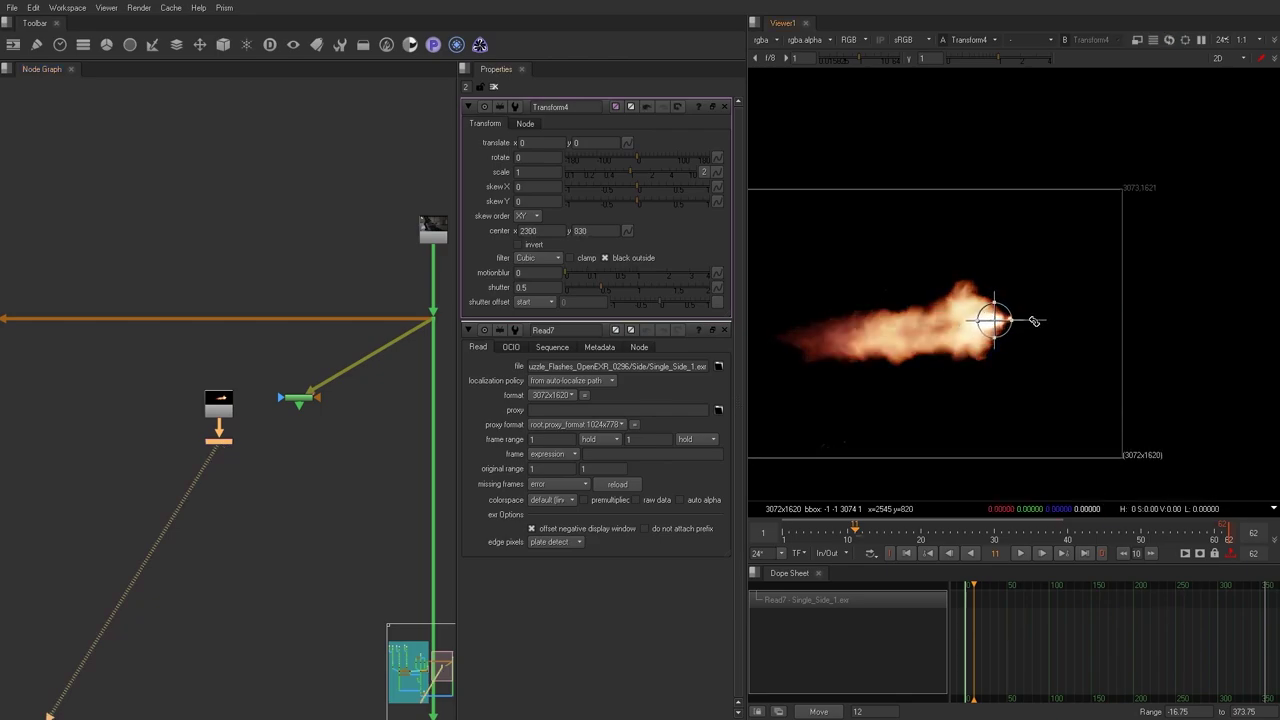
Rotate the muzzle flash by about 169 degrees to face the opposite way and translate it to about x -522, y 4.
middle_drag(219, 444, 237, 434)
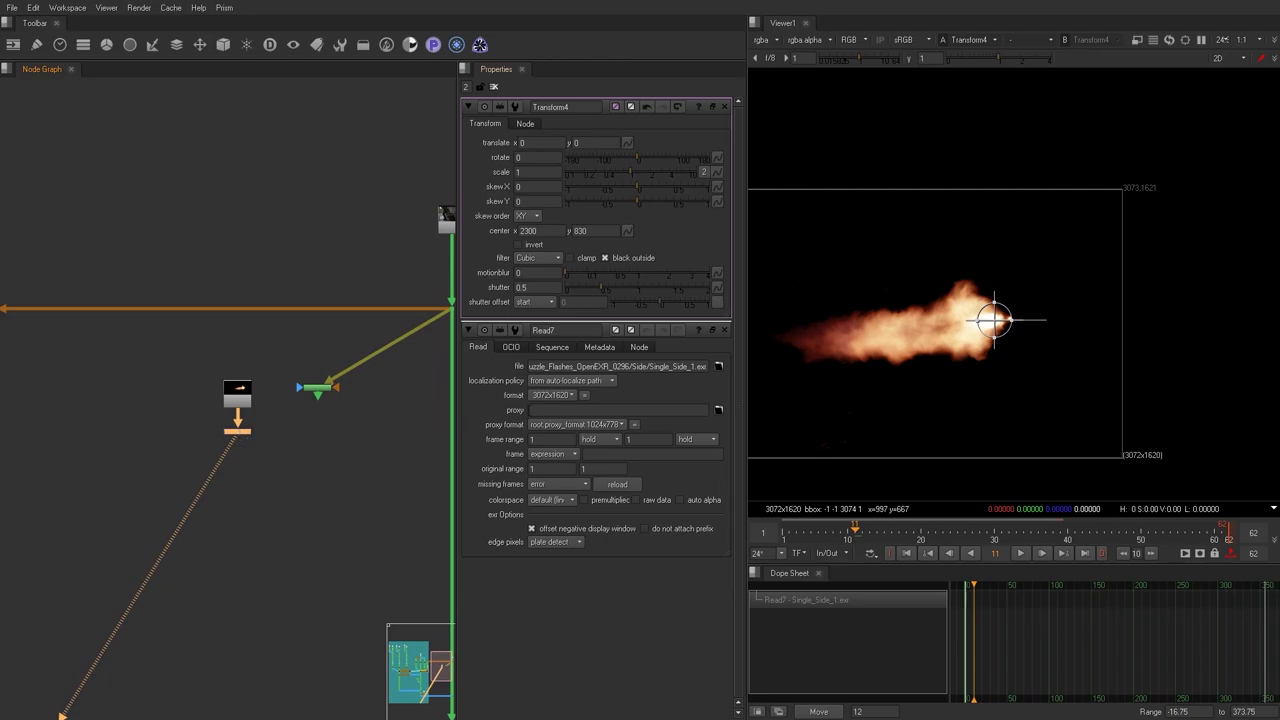
drag(1037, 317, 903, 304)
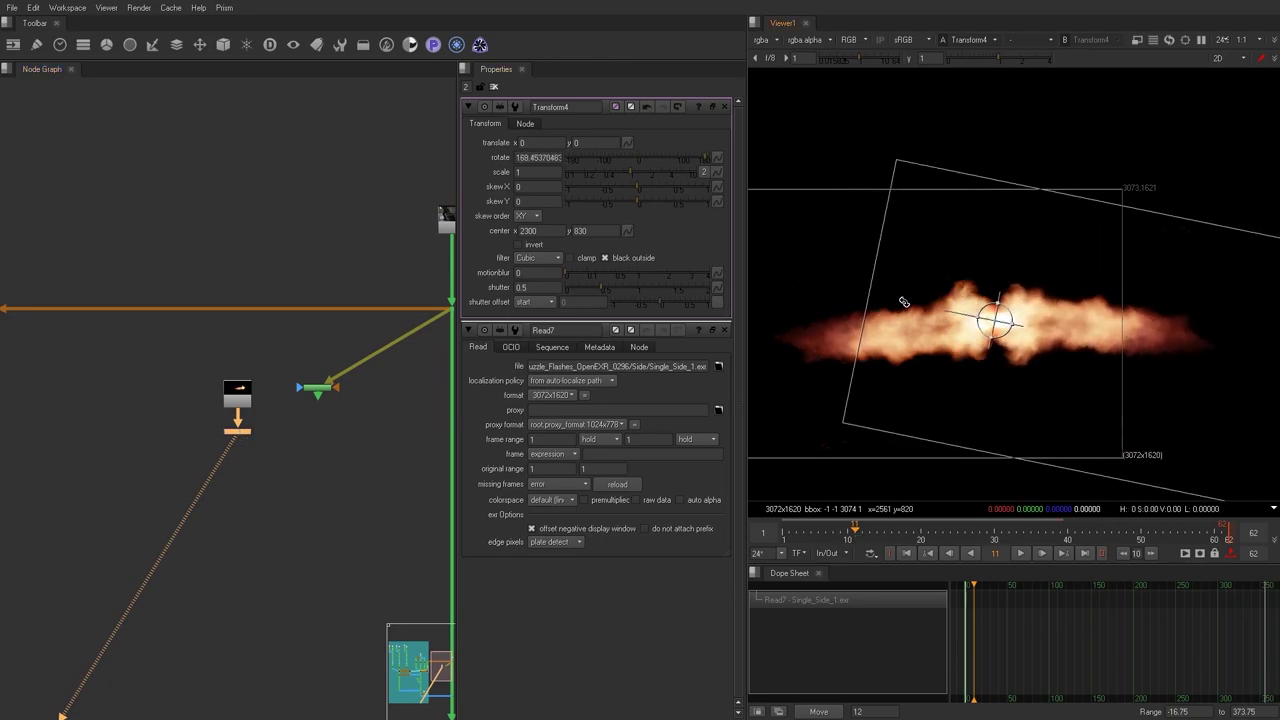
drag(995, 321, 906, 318)
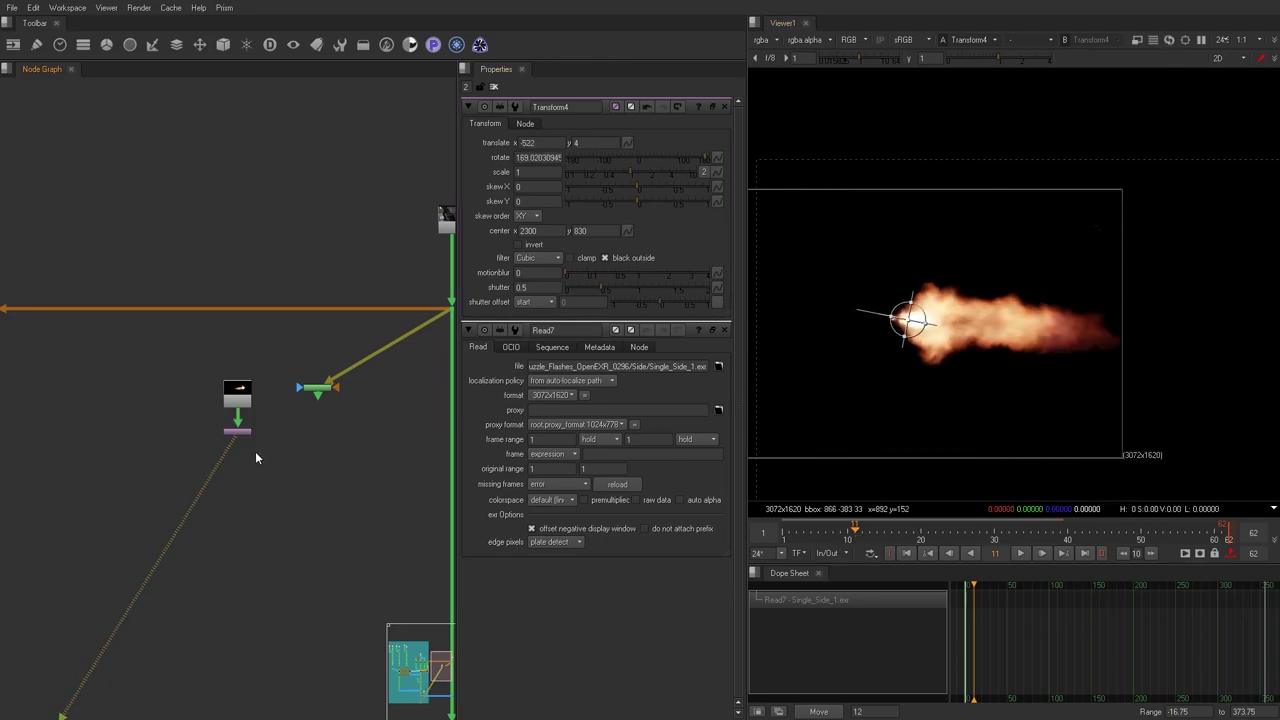
Merge the flash over the plate, scale it to about 0.249 and place it in front of the pistol muzzle.
key(m)
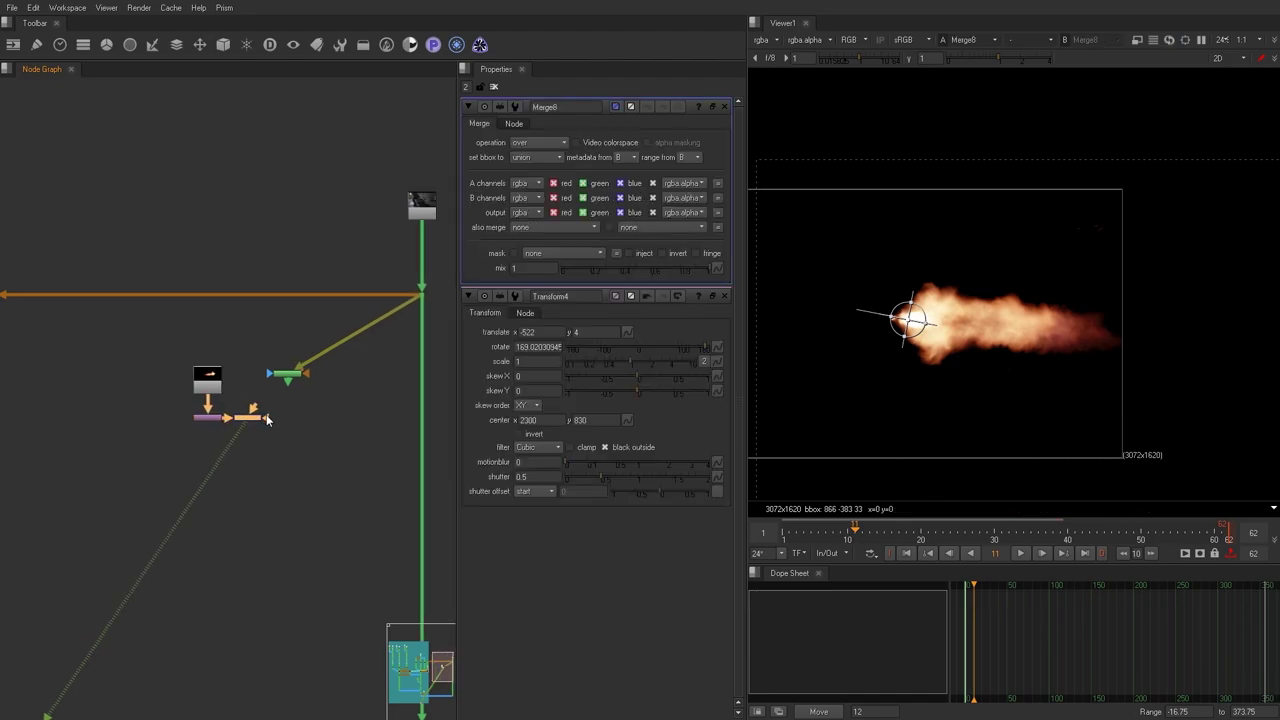
drag(199, 392, 373, 397)
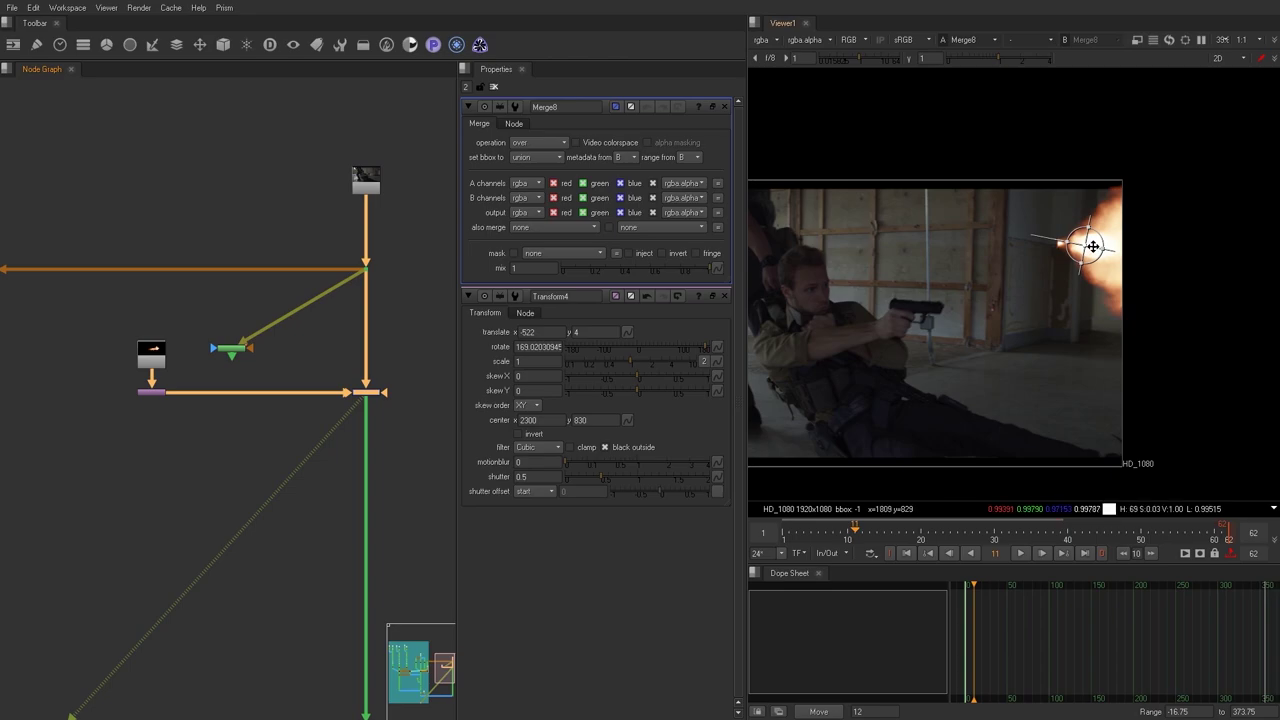
drag(1089, 246, 961, 309)
scroll(957, 309, up, 2)
Add a second Merge that combines the transformed flash over the RotoPaint marker dots.
double_click(366, 393)
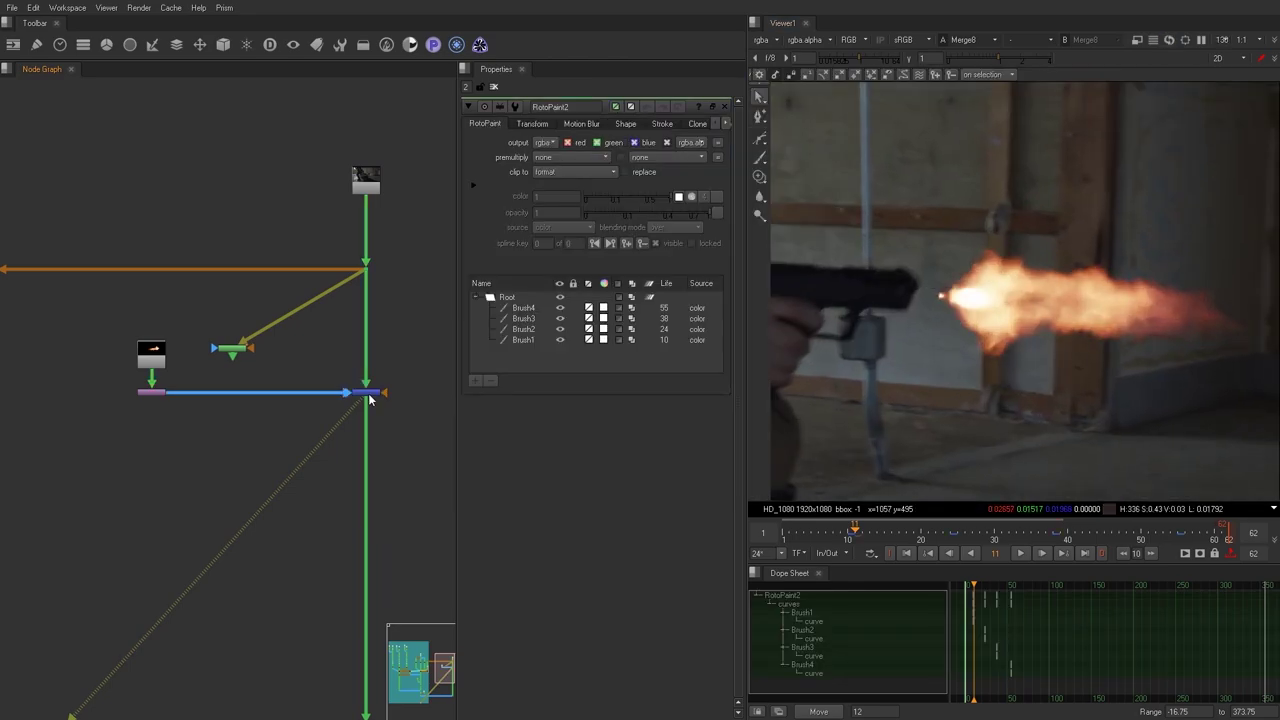
key(m)
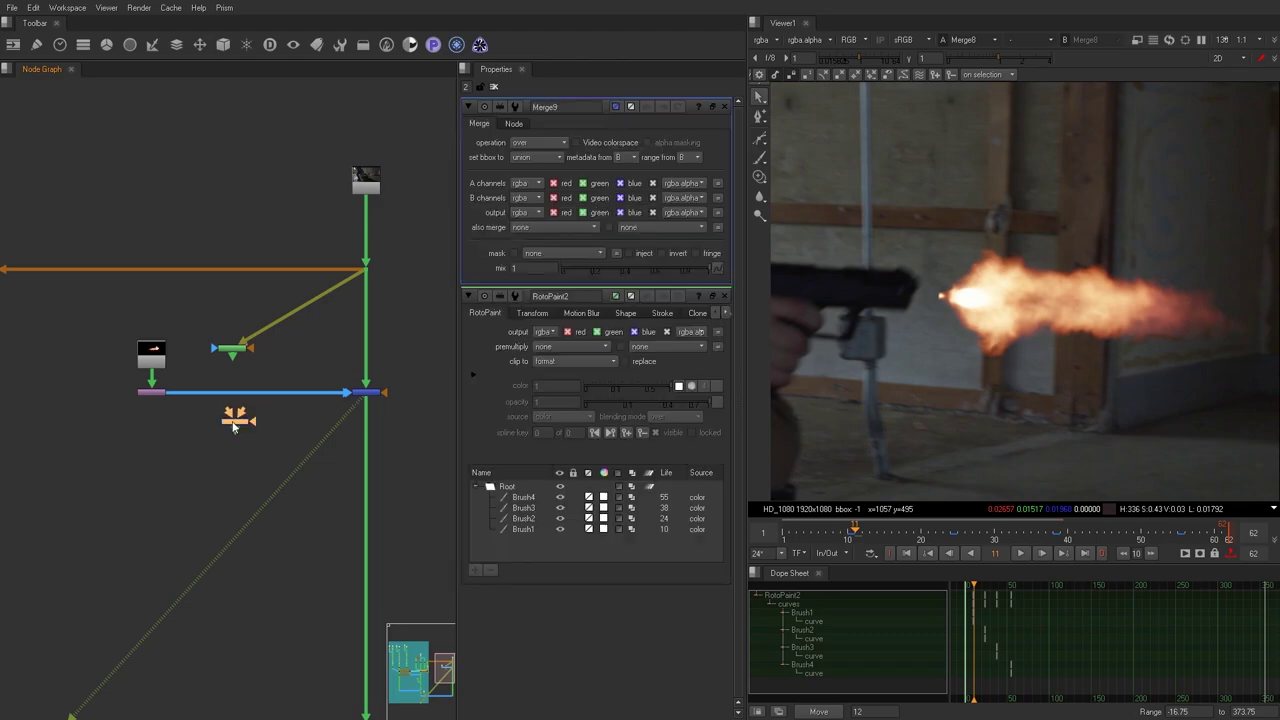
drag(170, 396, 166, 394)
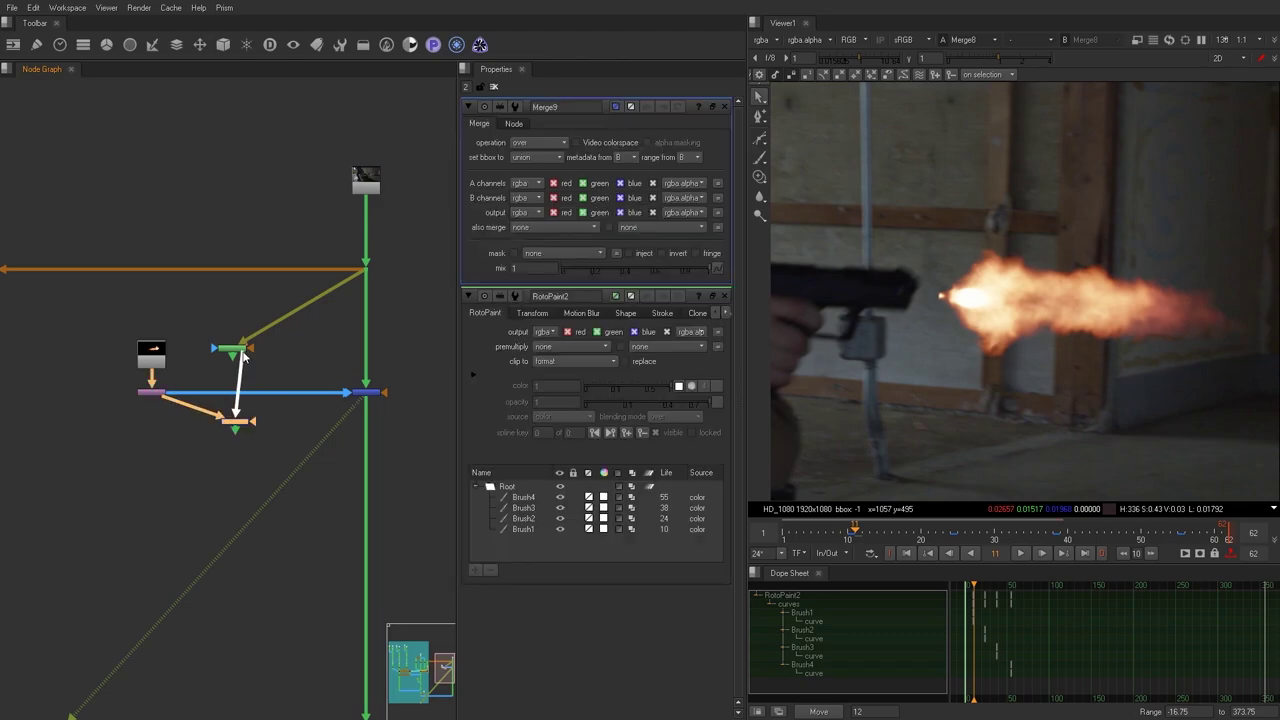
drag(243, 352, 241, 350)
drag(243, 423, 237, 428)
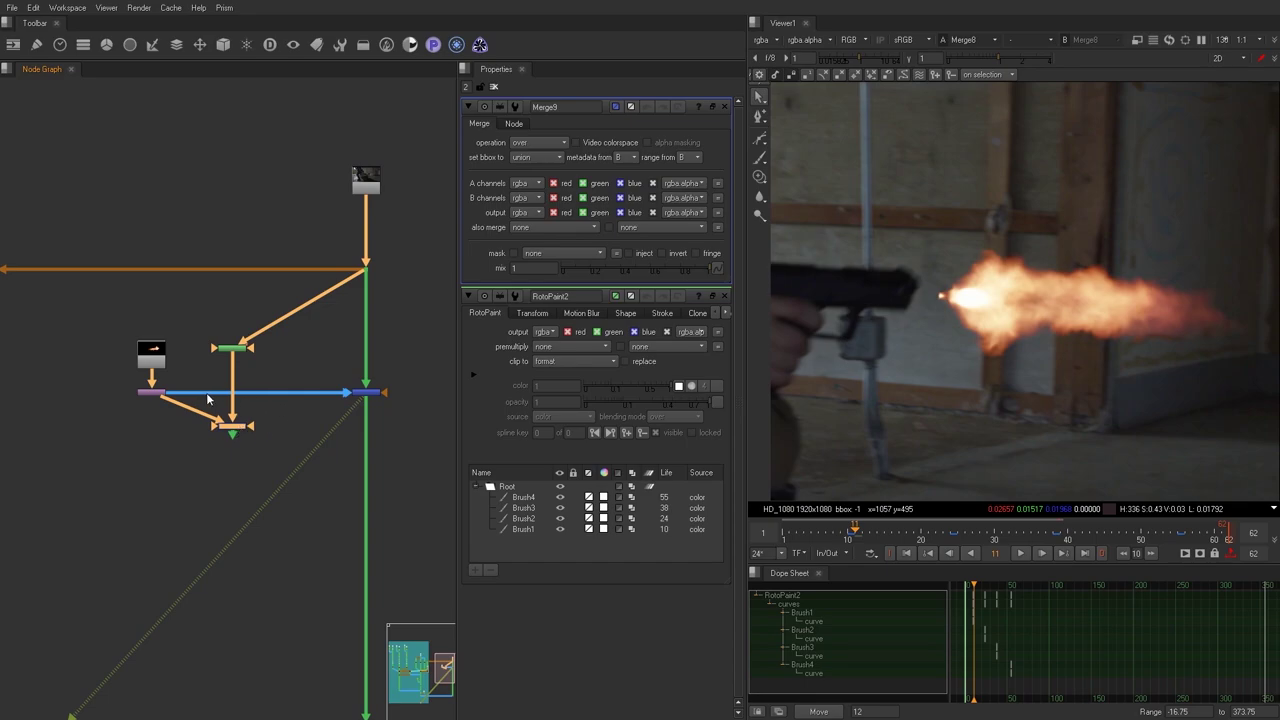
Feed the flash-and-marker Merge into the main Merge over the plate and disconnect the RotoPaint from the footage.
drag(179, 393, 240, 428)
drag(359, 394, 355, 475)
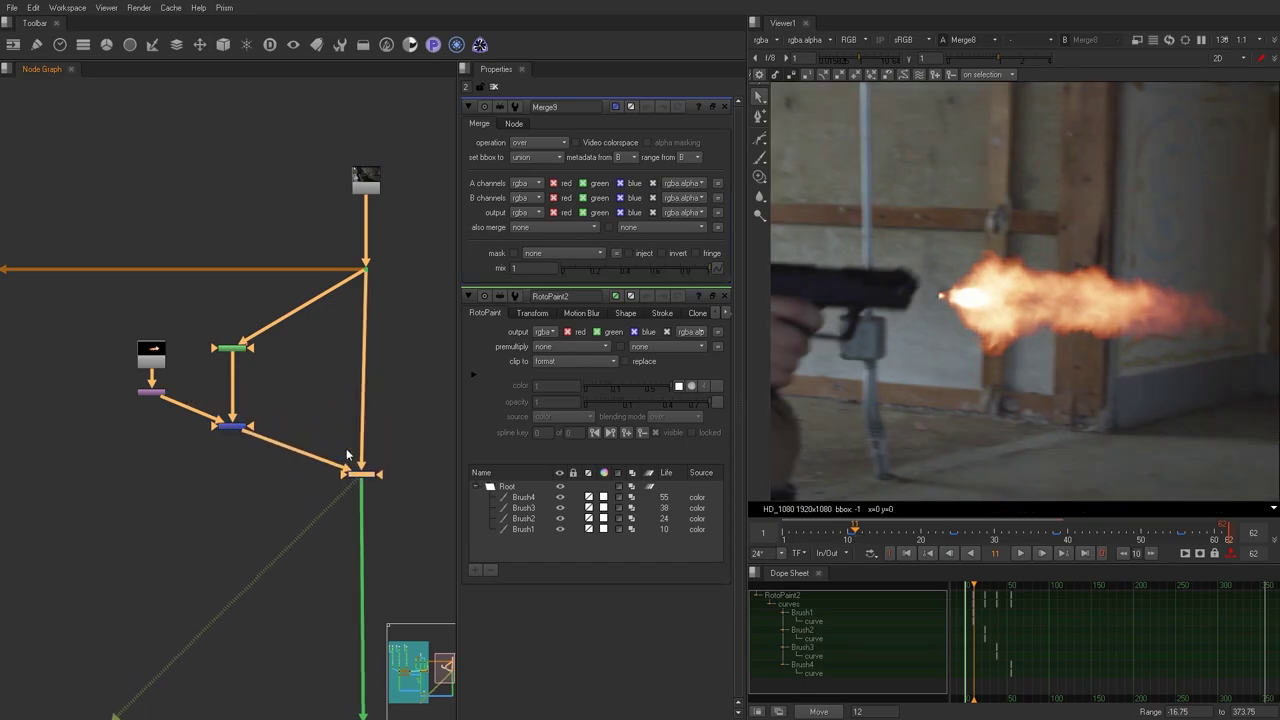
click(313, 425)
drag(355, 280, 265, 347)
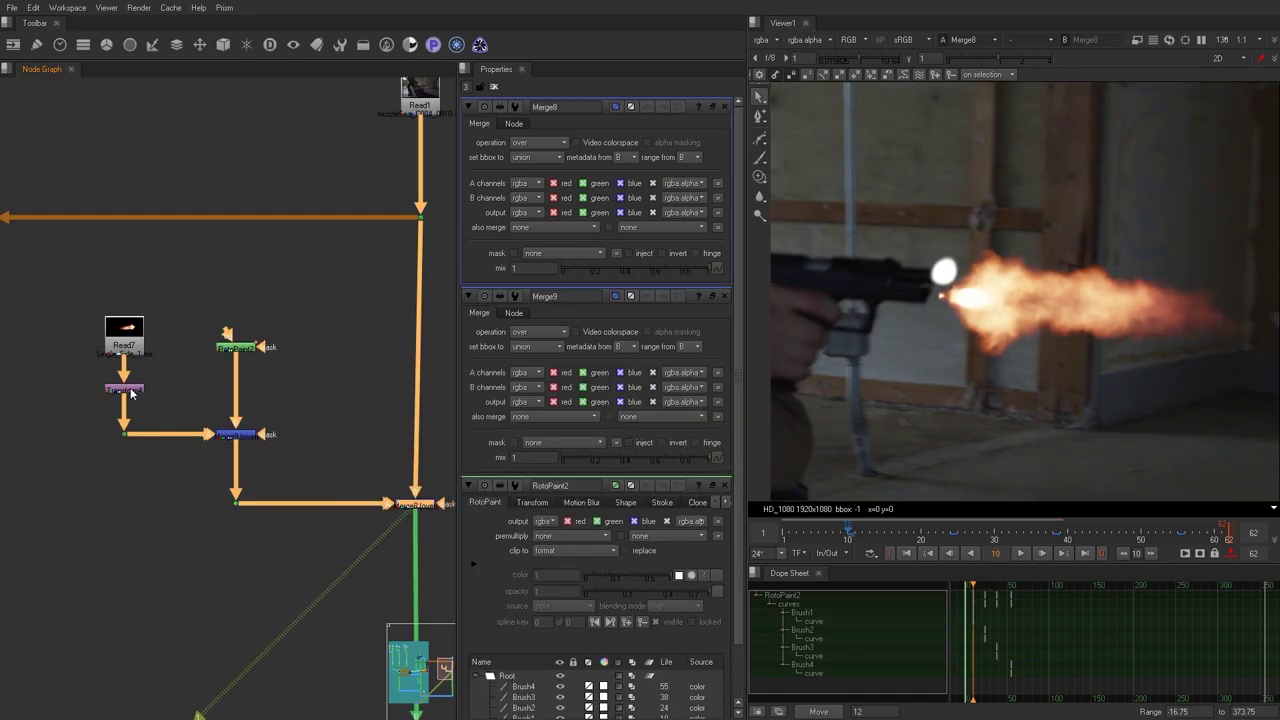
Align the flash with the white marker dot on frame 10 at about x -1020, y -215, and scale it to 0.17.
double_click(126, 389)
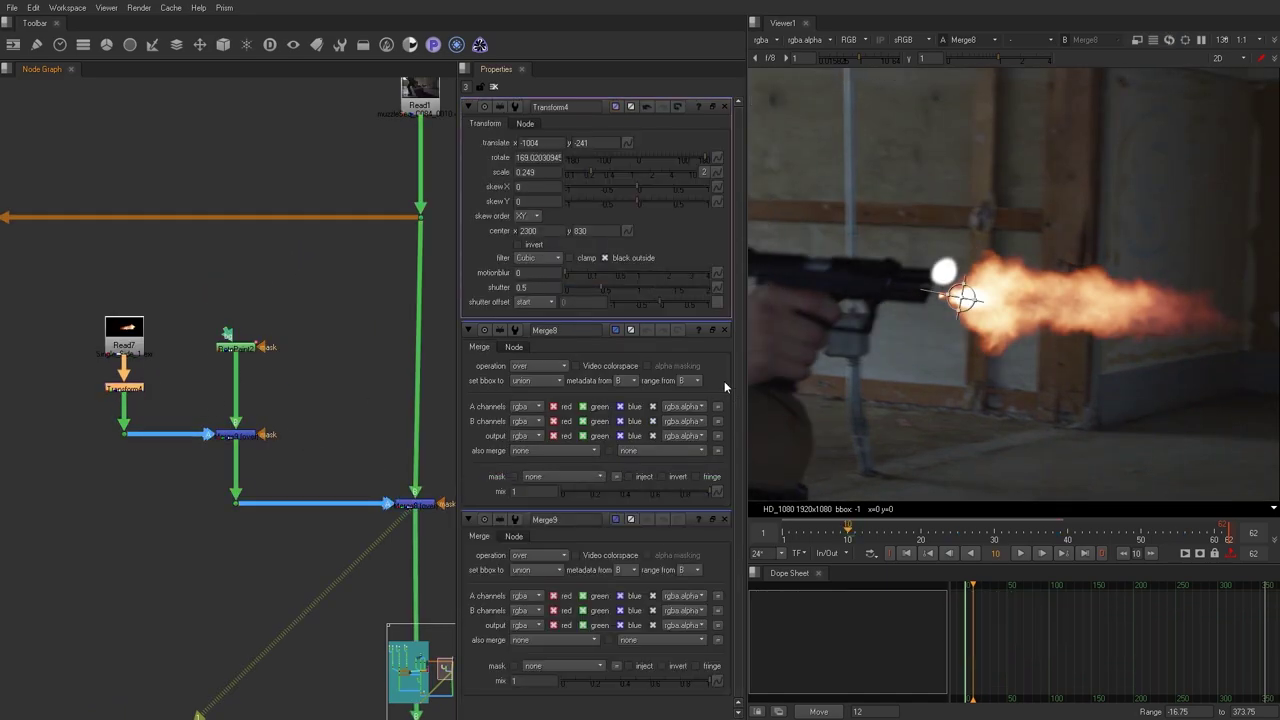
drag(960, 300, 948, 279)
scroll(995, 290, down, 5)
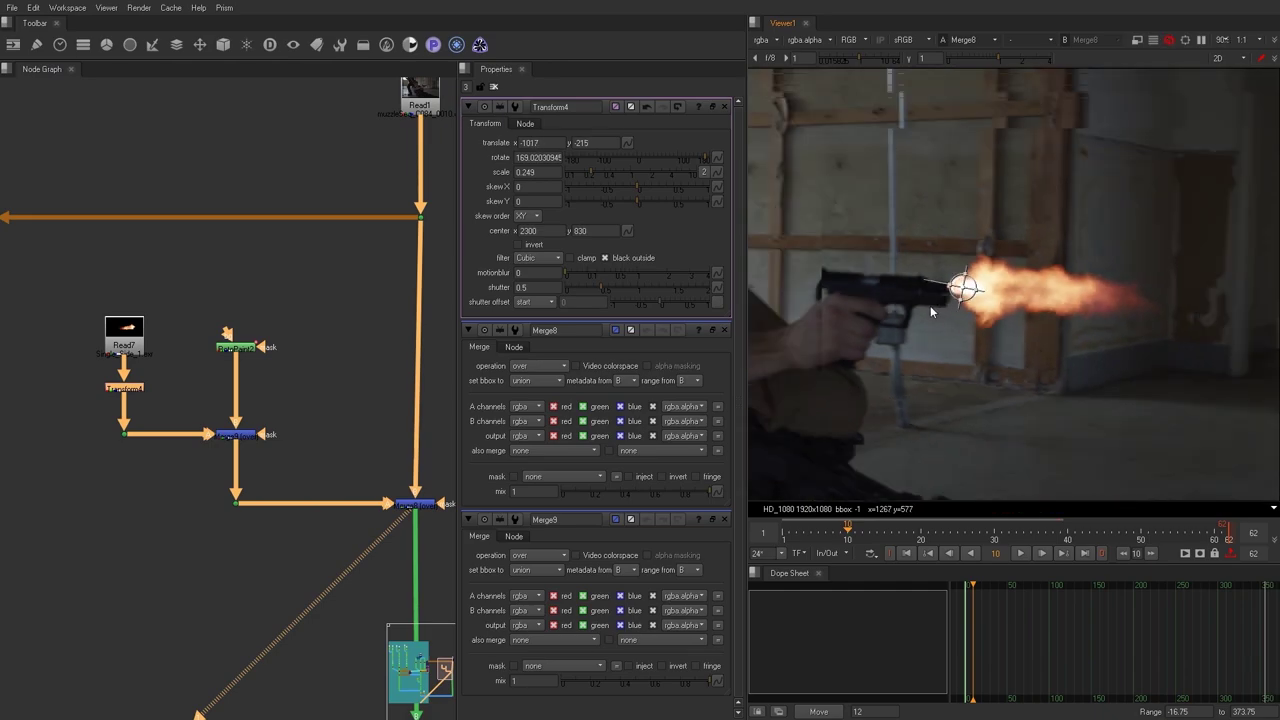
scroll(1001, 294, up, 3)
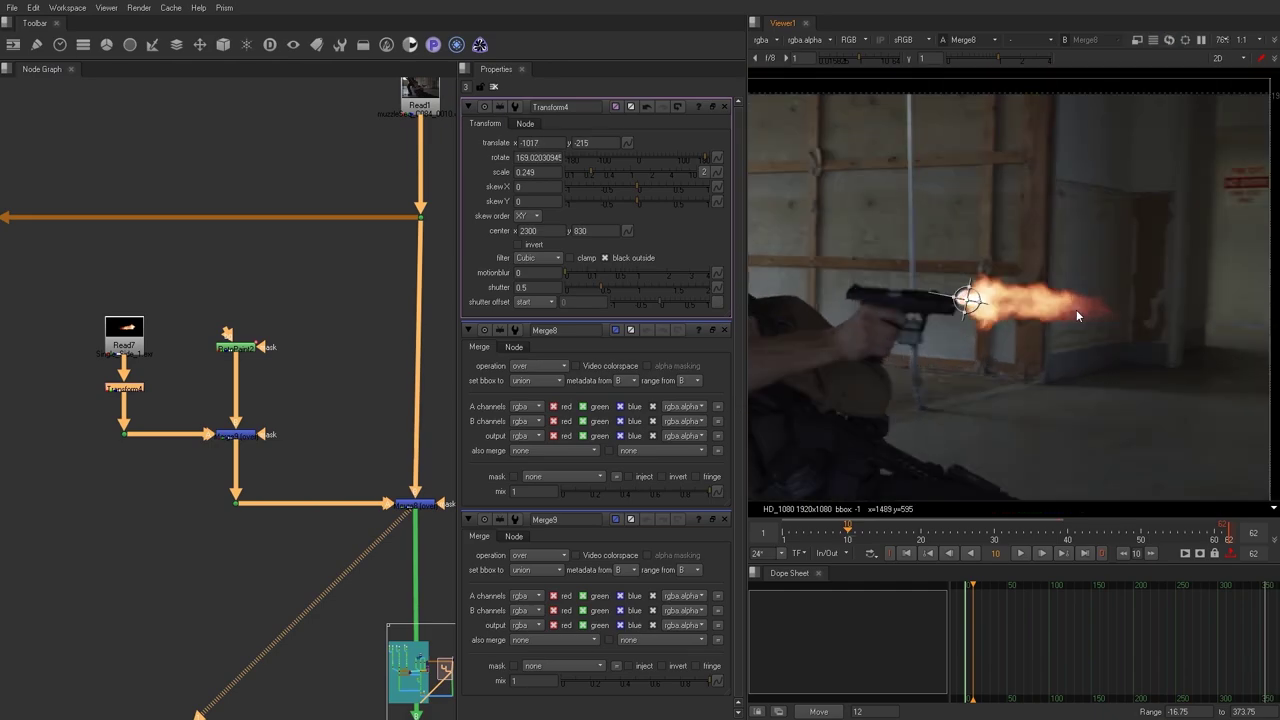
drag(978, 288, 957, 300)
scroll(963, 299, up, 2)
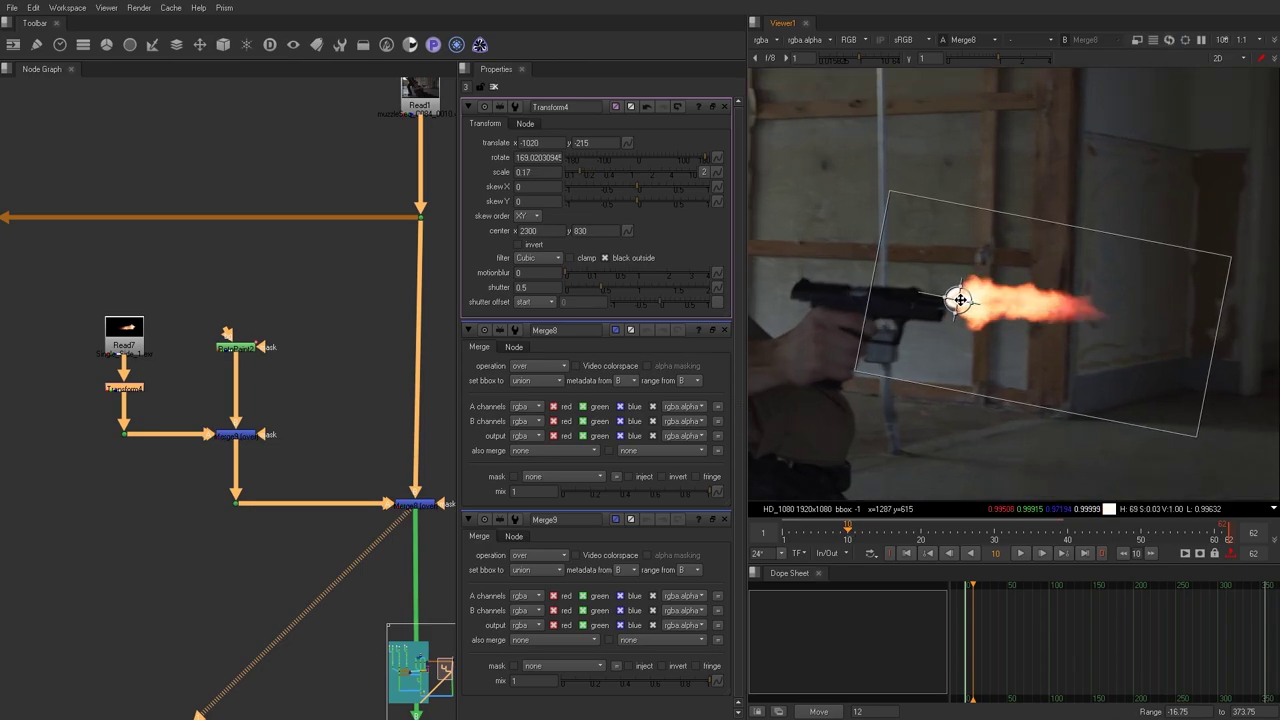
Disable the RotoPaint markers and nudge the flash onto the pistol muzzle at about x -1016, y -217.5.
scroll(962, 300, up, 2)
click(226, 371)
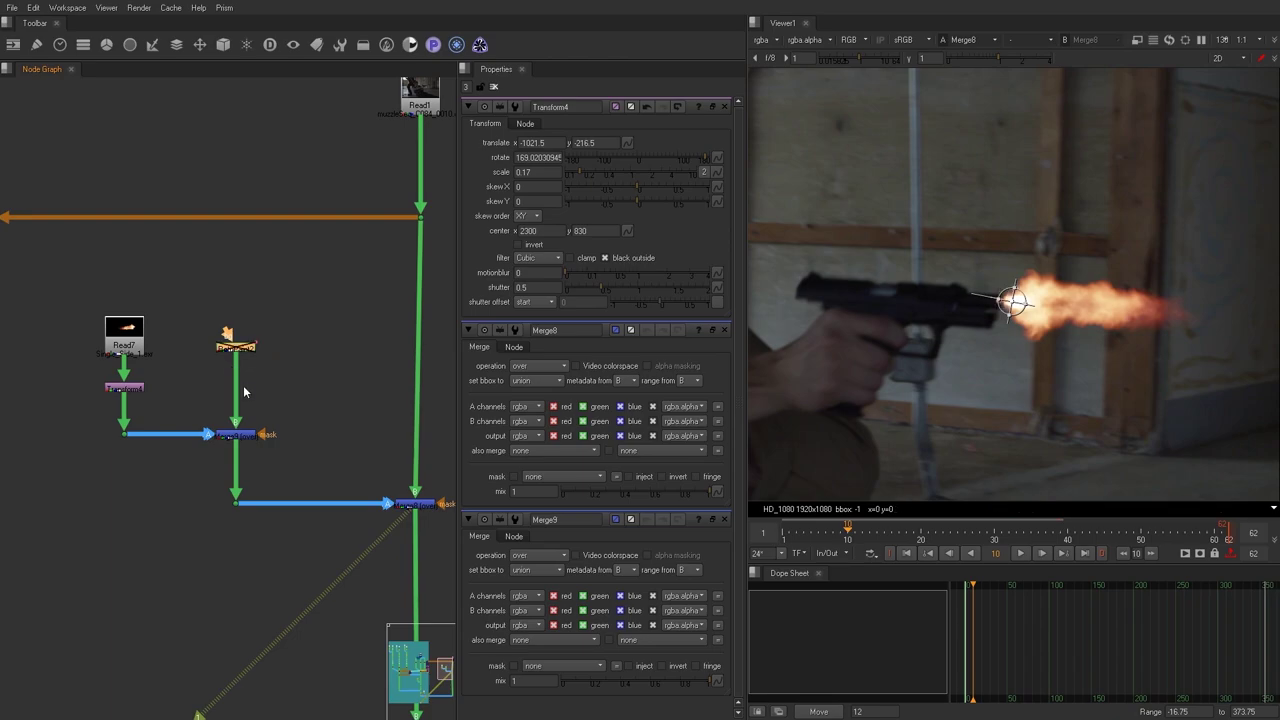
mouse_move(1015, 303)
mouse_down()
mouse_move(1040, 306)
mouse_move(1018, 303)
mouse_up()
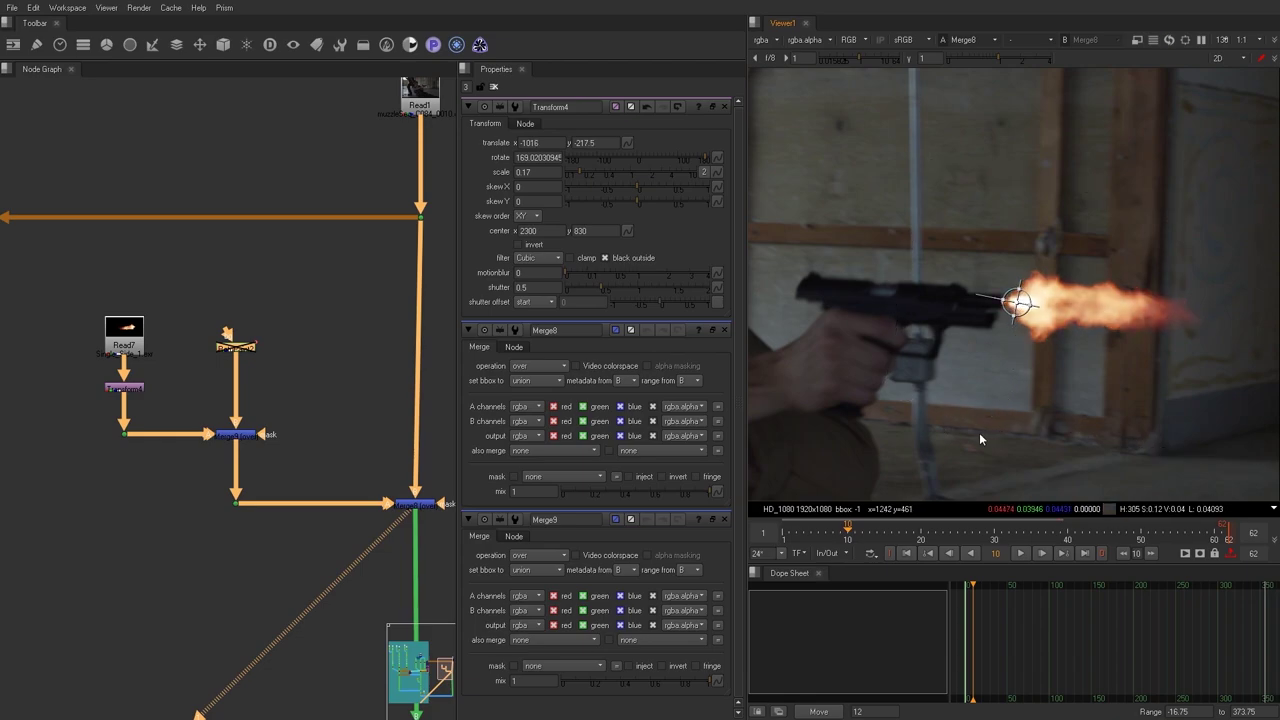
Keyframe the main Merge's mix at 1 on frame 10 and at 0 on frame 9.
middle_drag(322, 416, 340, 393)
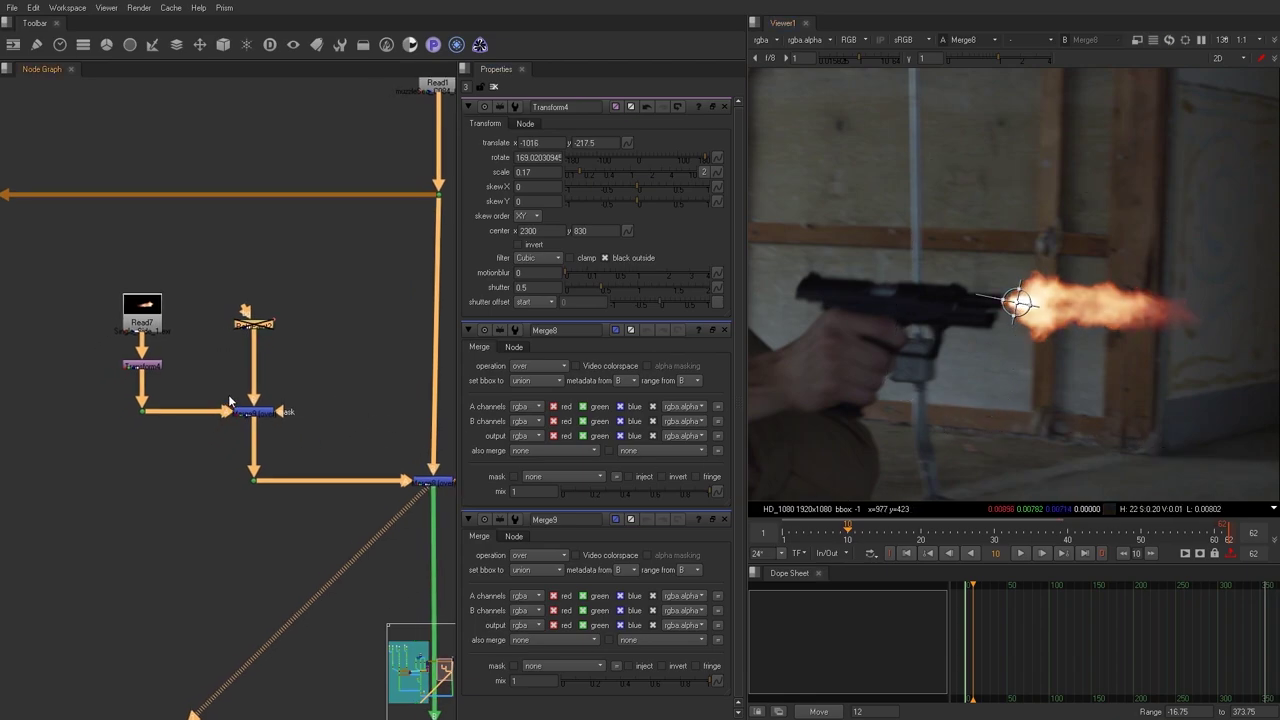
middle_drag(229, 398, 186, 362)
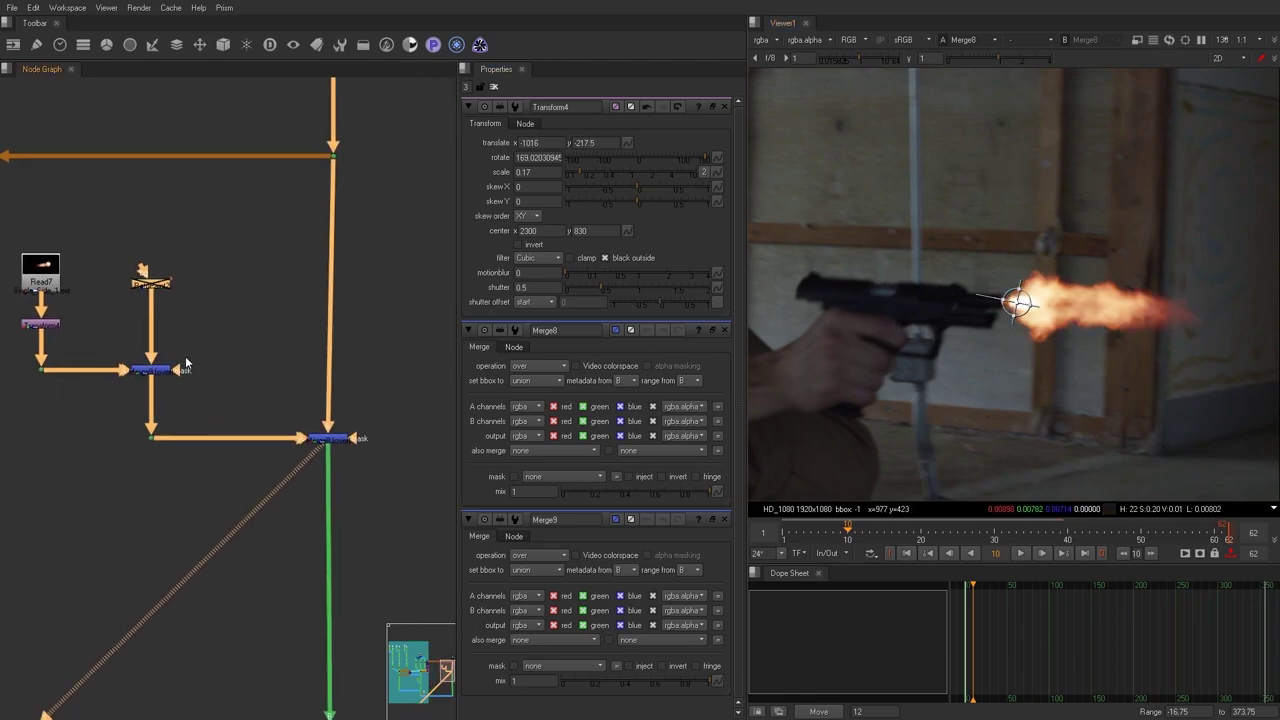
double_click(332, 444)
middle_drag(1010, 386, 1022, 389)
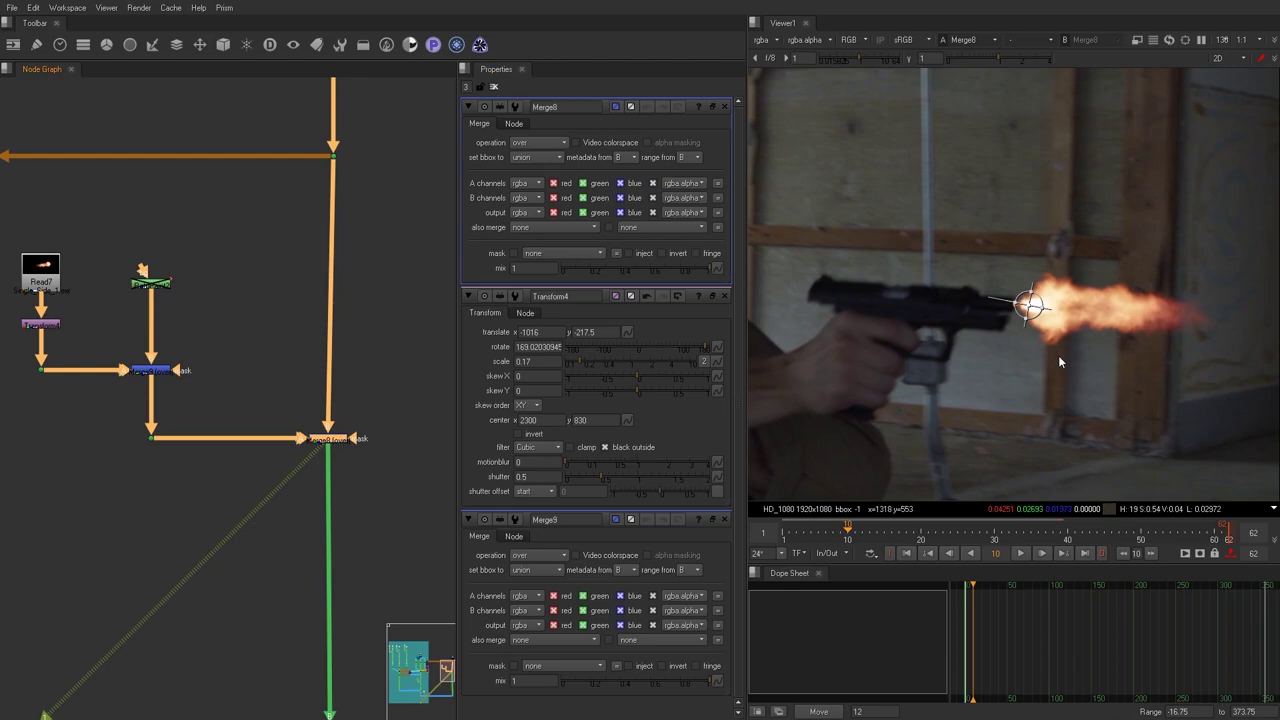
double_click(43, 324)
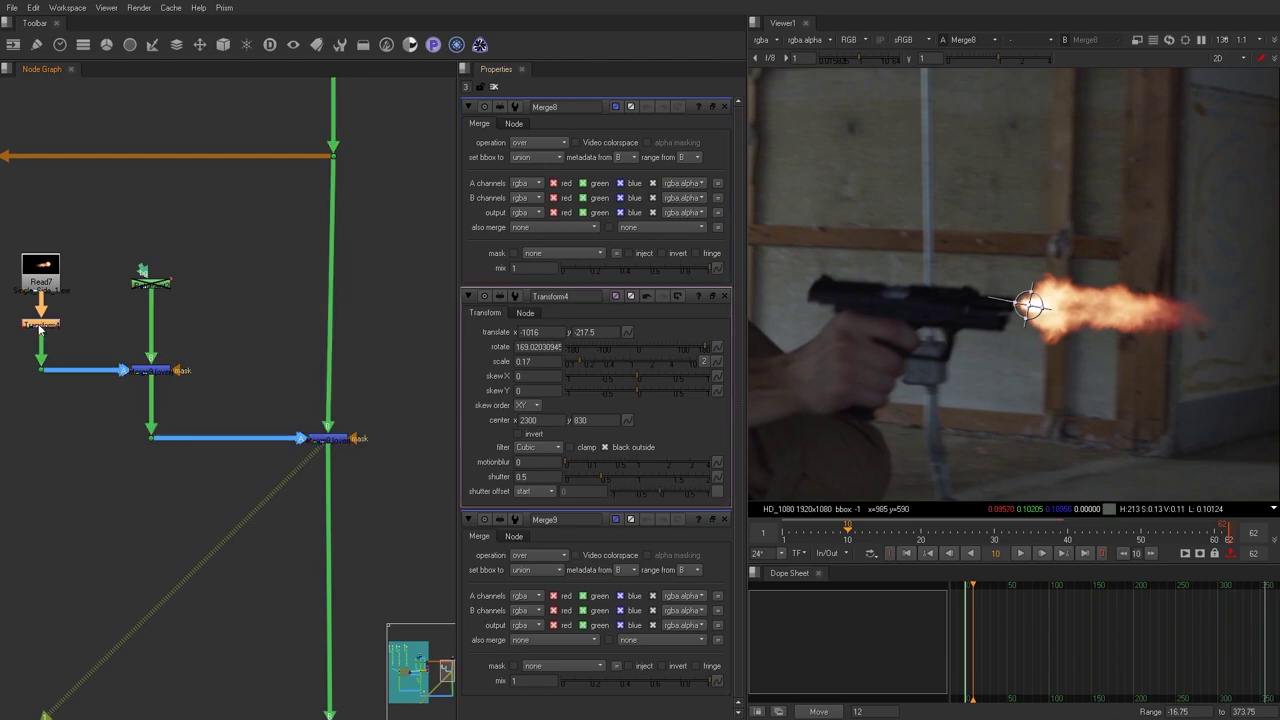
double_click(331, 441)
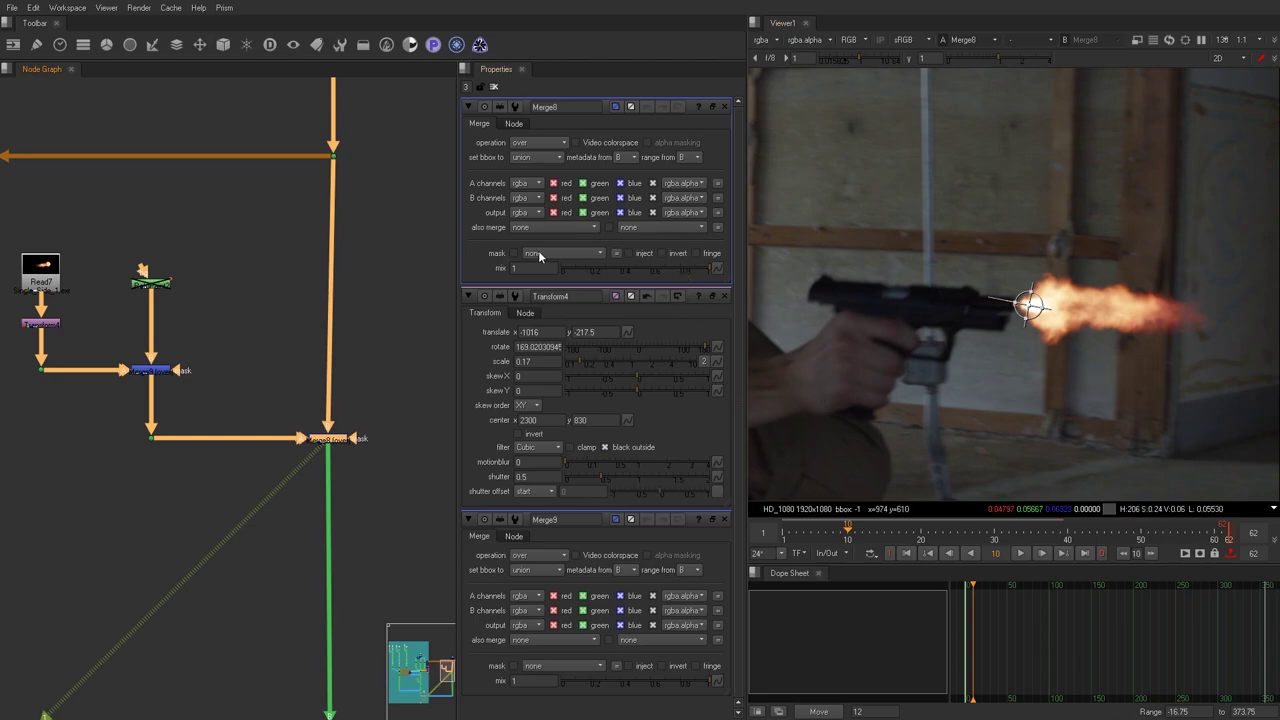
right_click(713, 270)
click(859, 336)
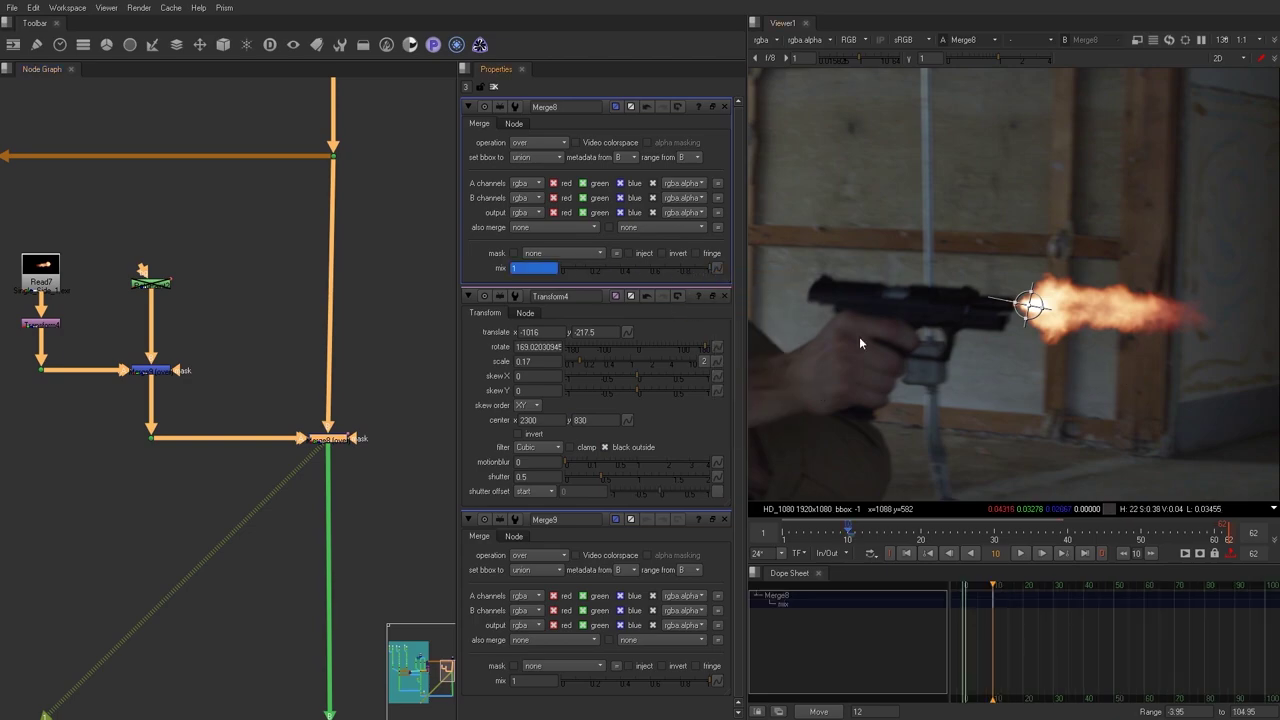
key(Left)
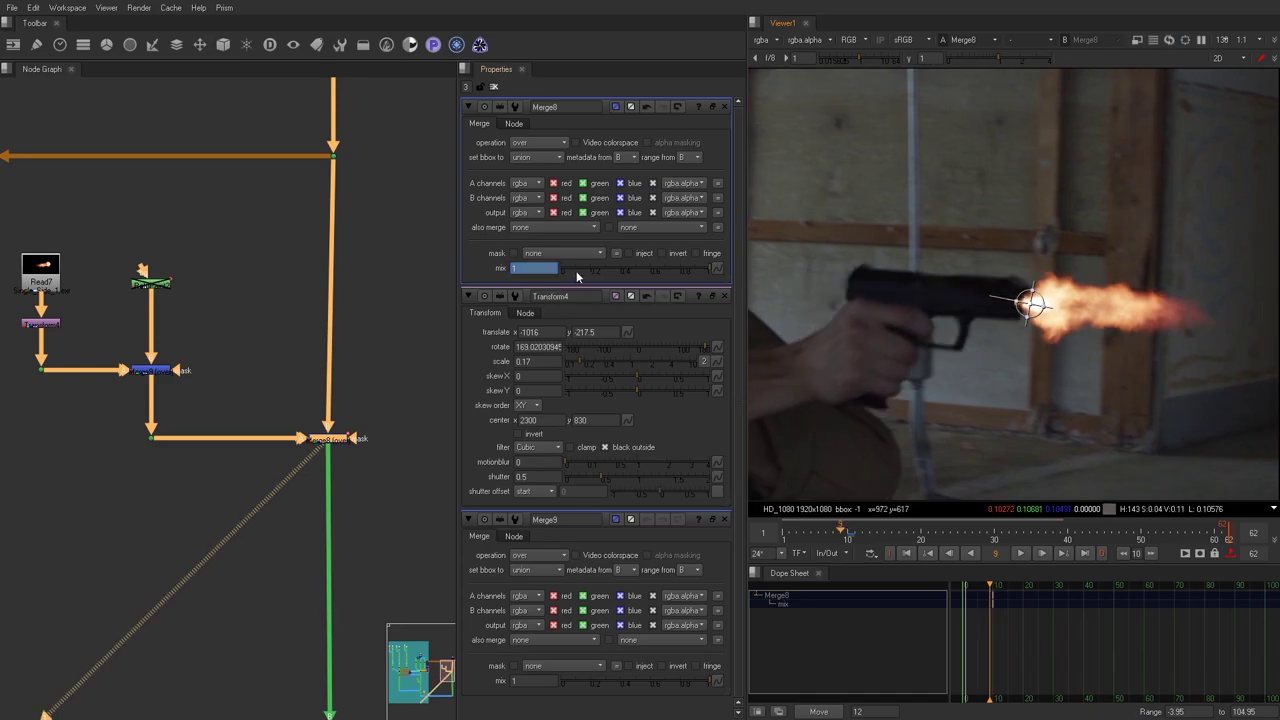
drag(576, 270, 510, 267)
Keyframe the main Merge's mix at 0.035 on frame 11 and at 0 on frame 12.
key(Right)
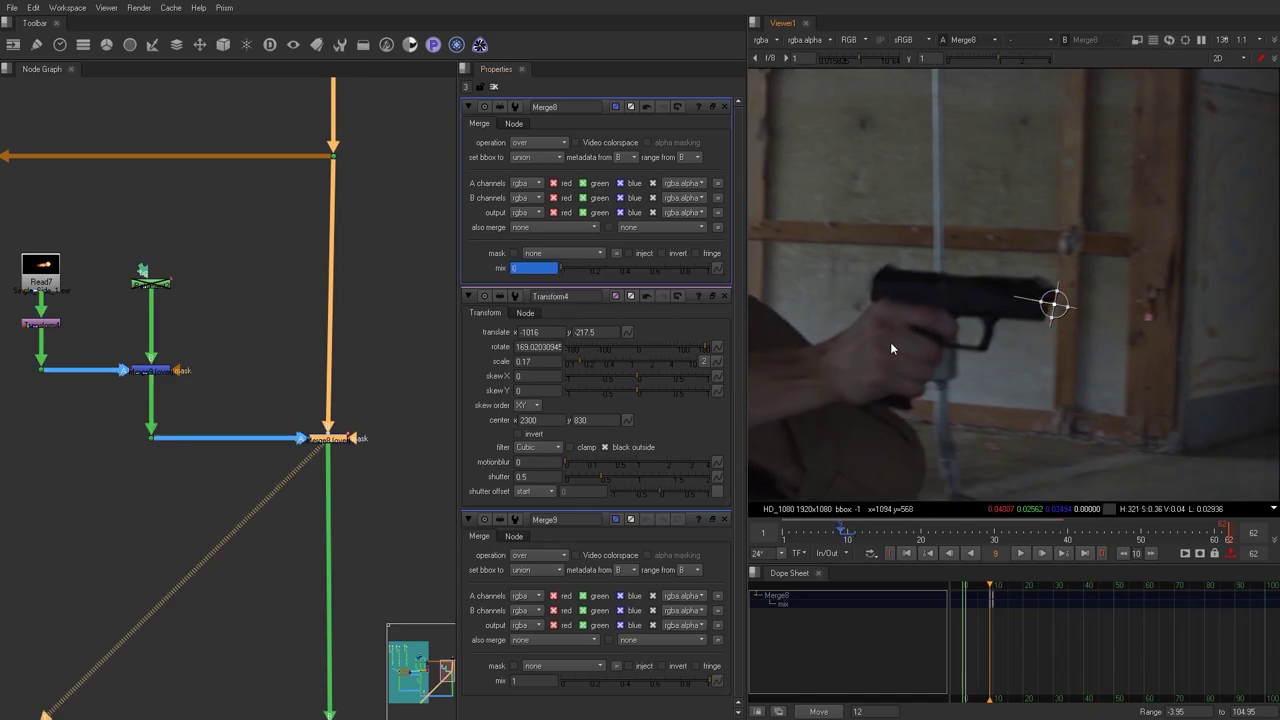
key(Right)
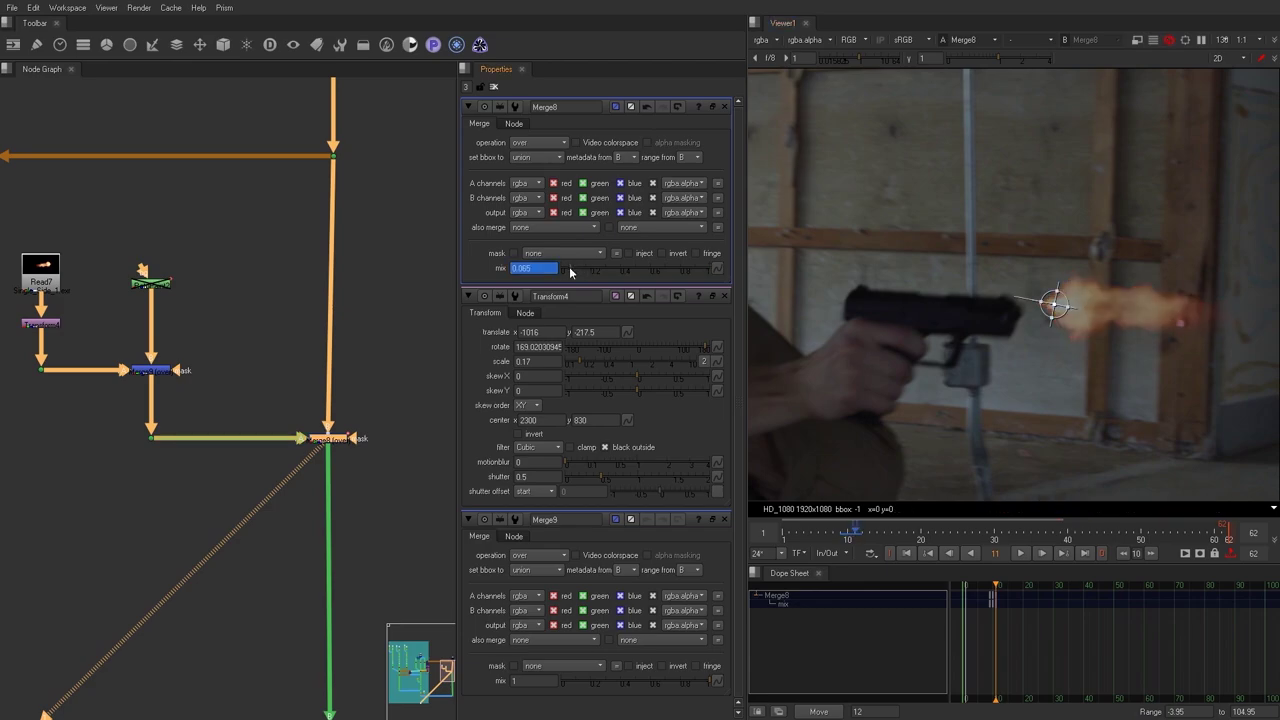
click(564, 270)
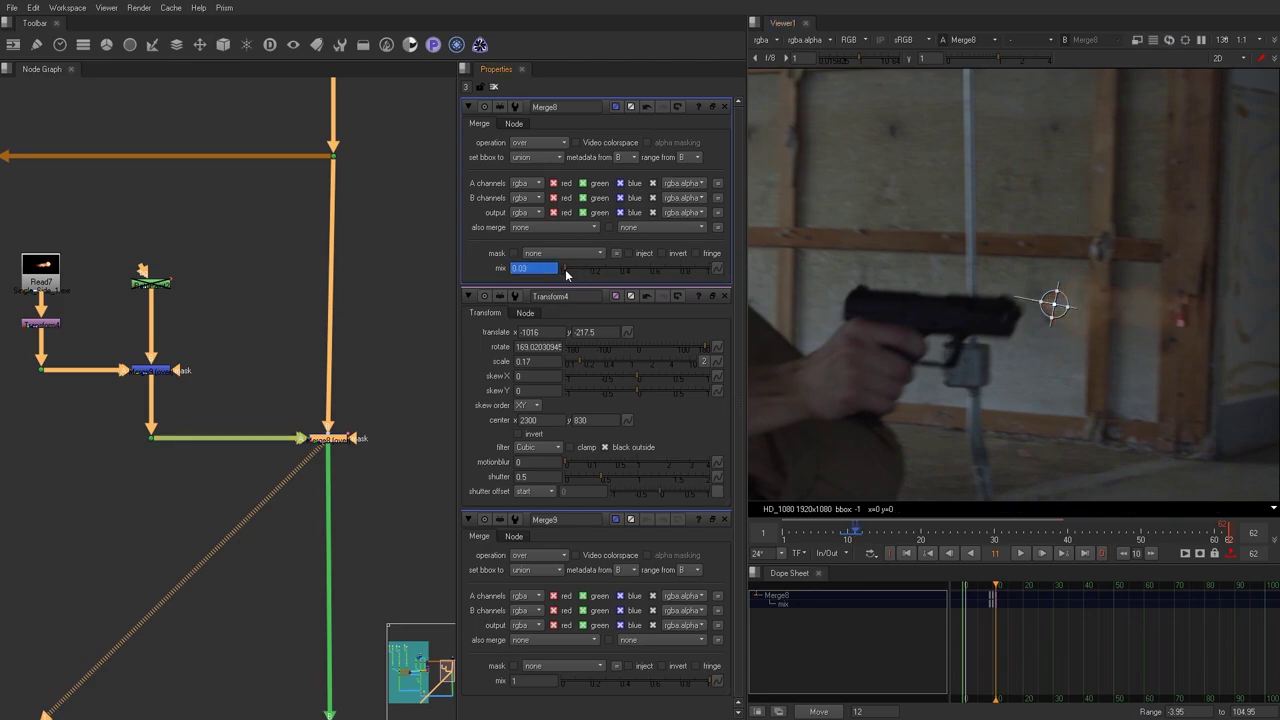
click(564, 269)
drag(564, 270, 566, 270)
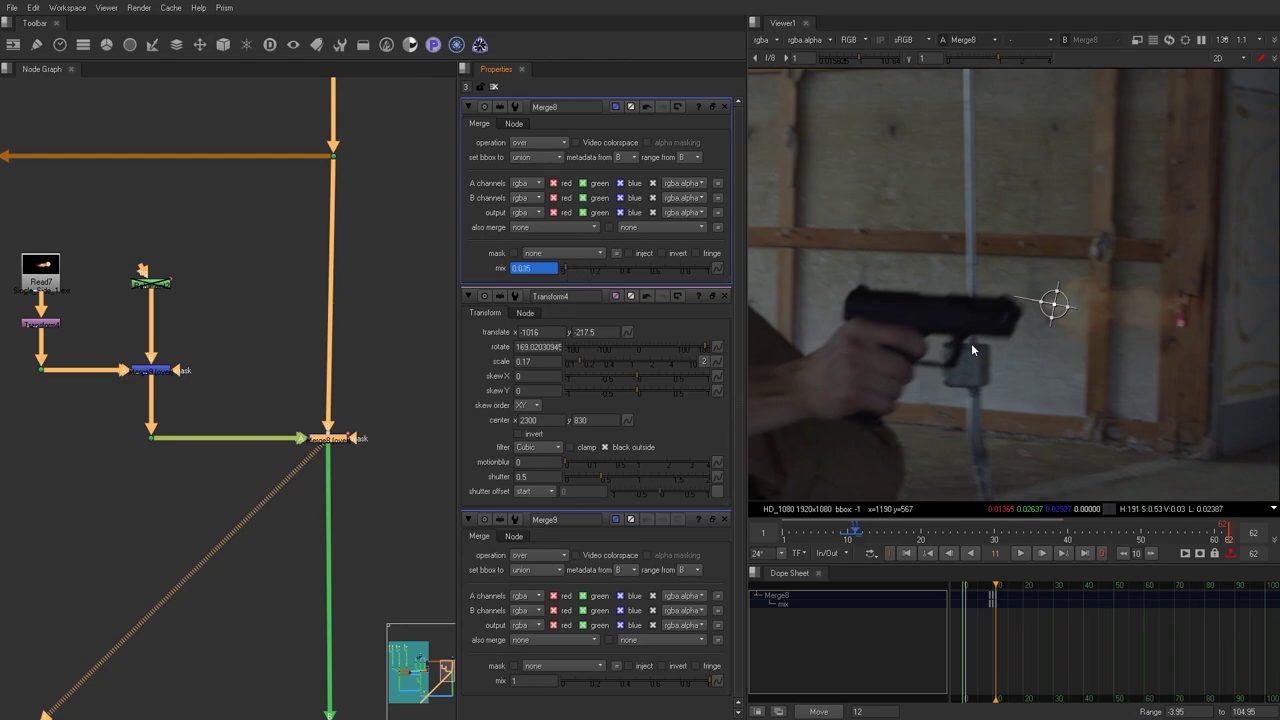
key(Right)
text(1)
key(Return)
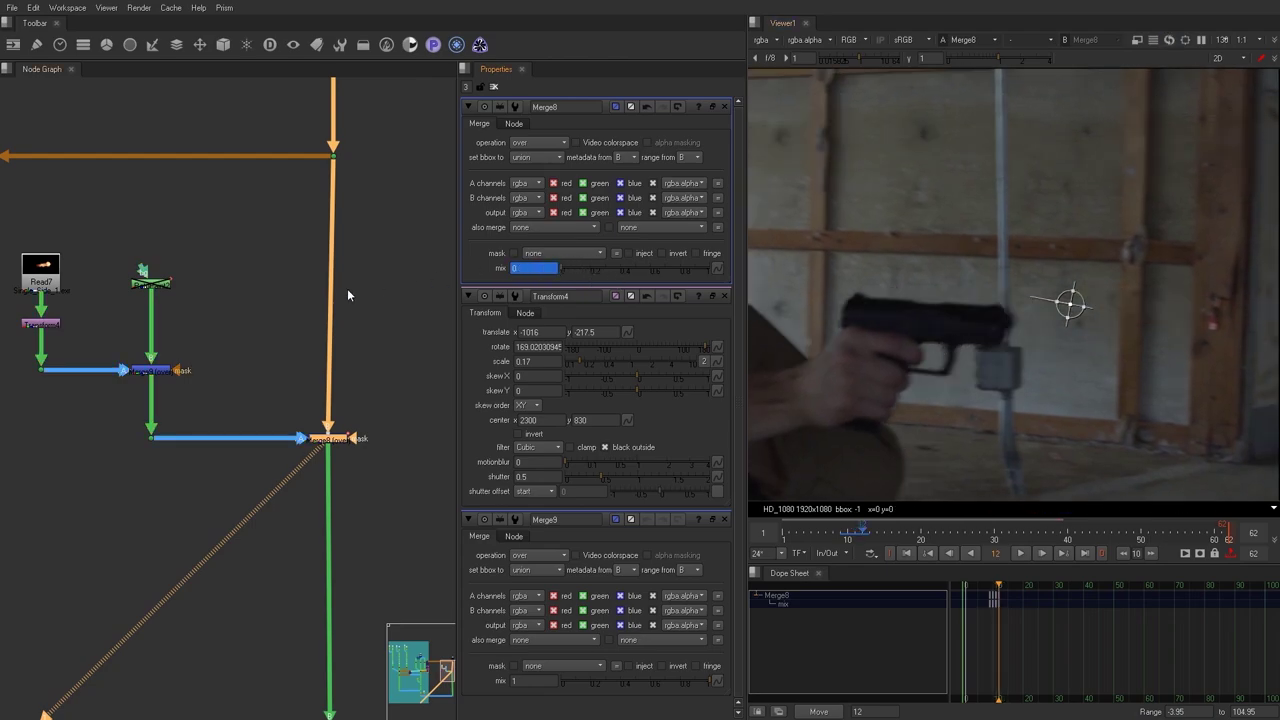
Step back and forth through frames 9 to 12 to check the flash's appearance and fade-out.
key(Left)
key(Left)
key(Right)
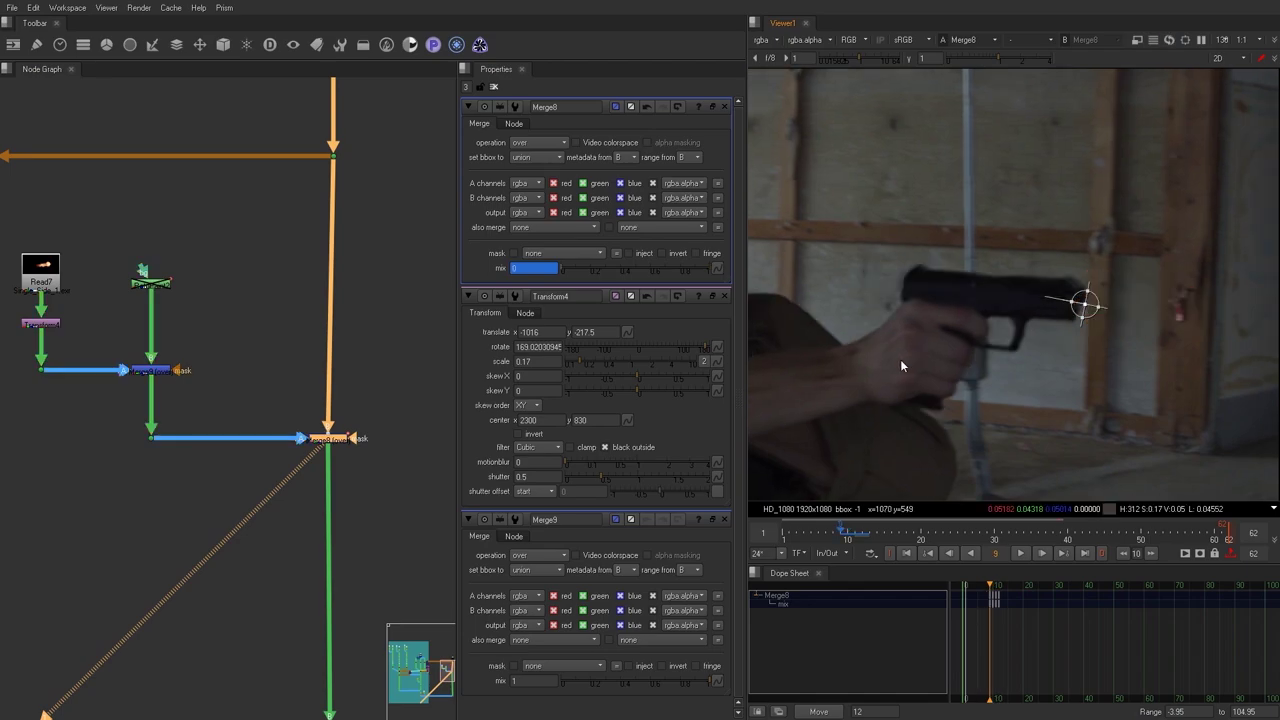
key(Left)
key(Right)
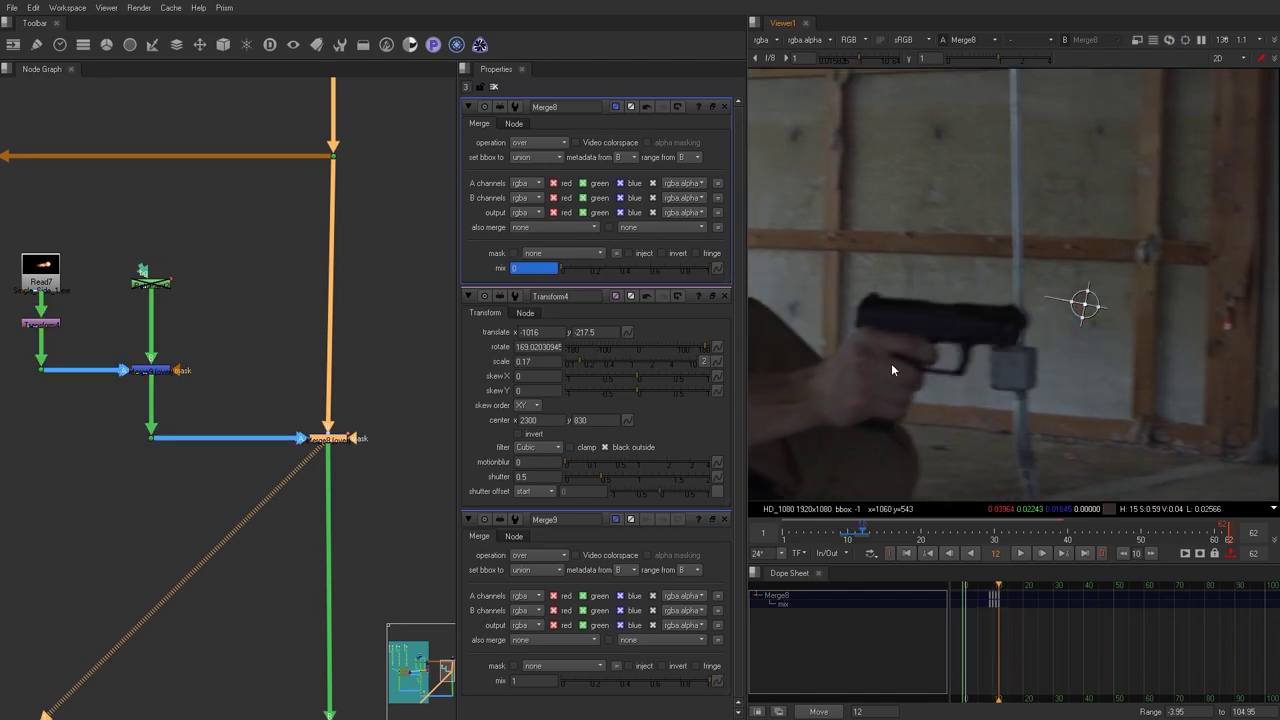
Set keyframes on the flash Transform's translate and rotate at frame 10.
key(Left)
click(42, 326)
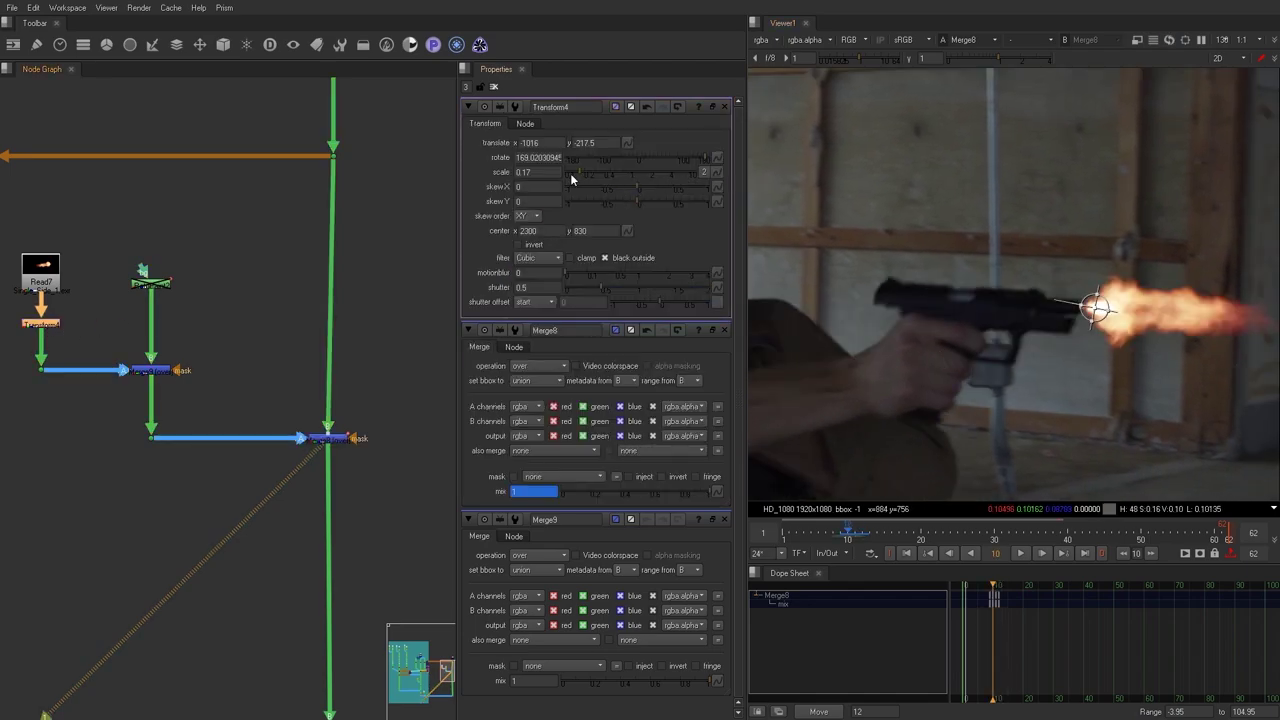
click(629, 143)
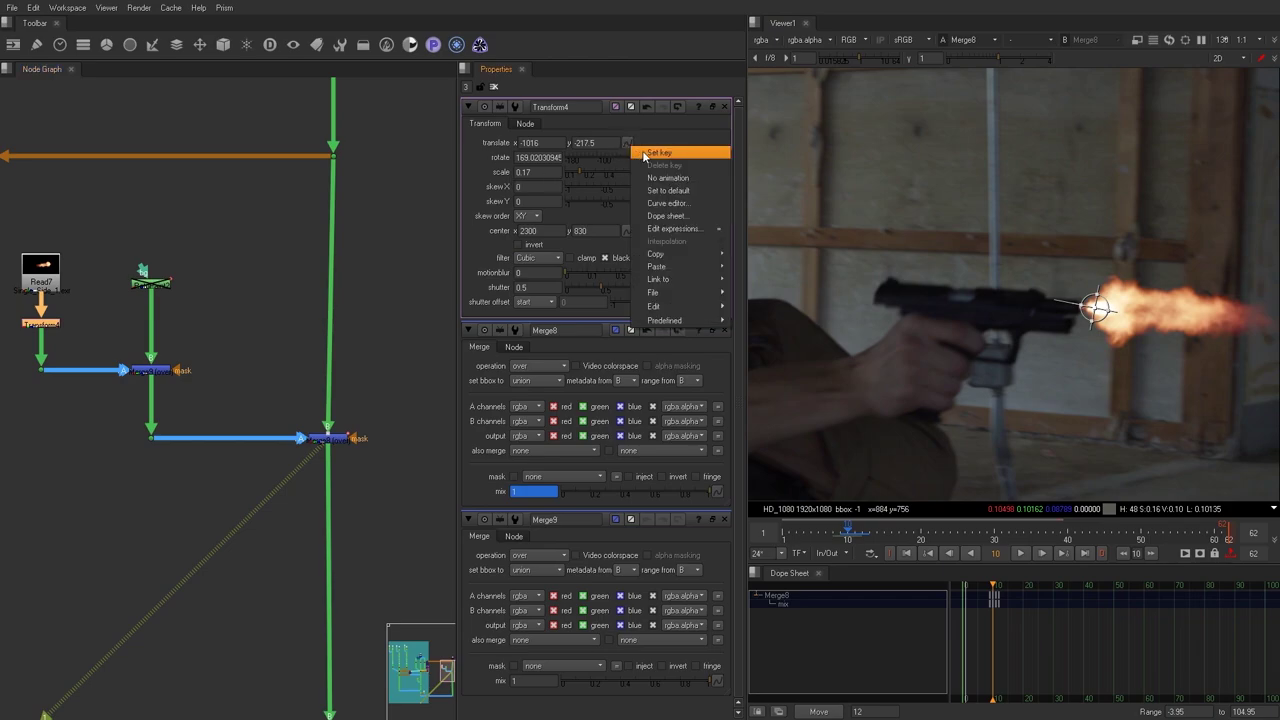
click(649, 155)
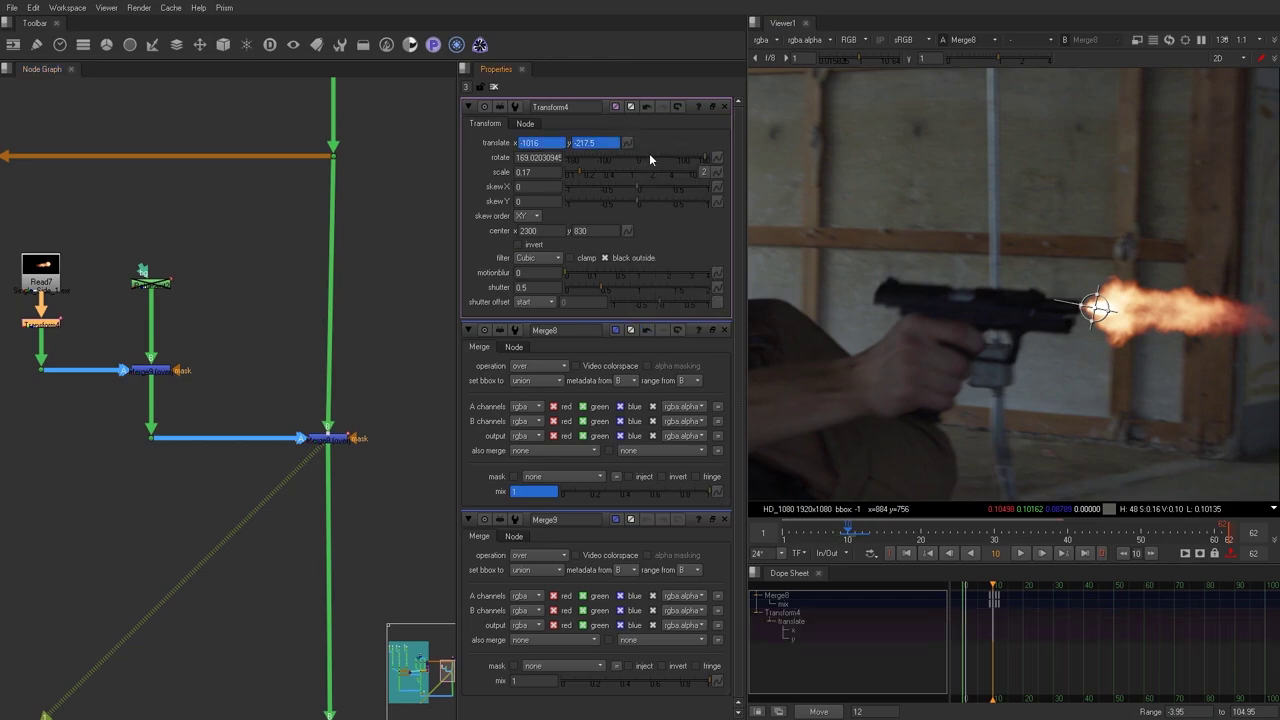
click(717, 157)
click(747, 163)
Re-enable the RotoPaint markers and keyframe the main Merge's mix at 1 on frame 24, hiding the flash with a key on frame 23.
double_click(143, 276)
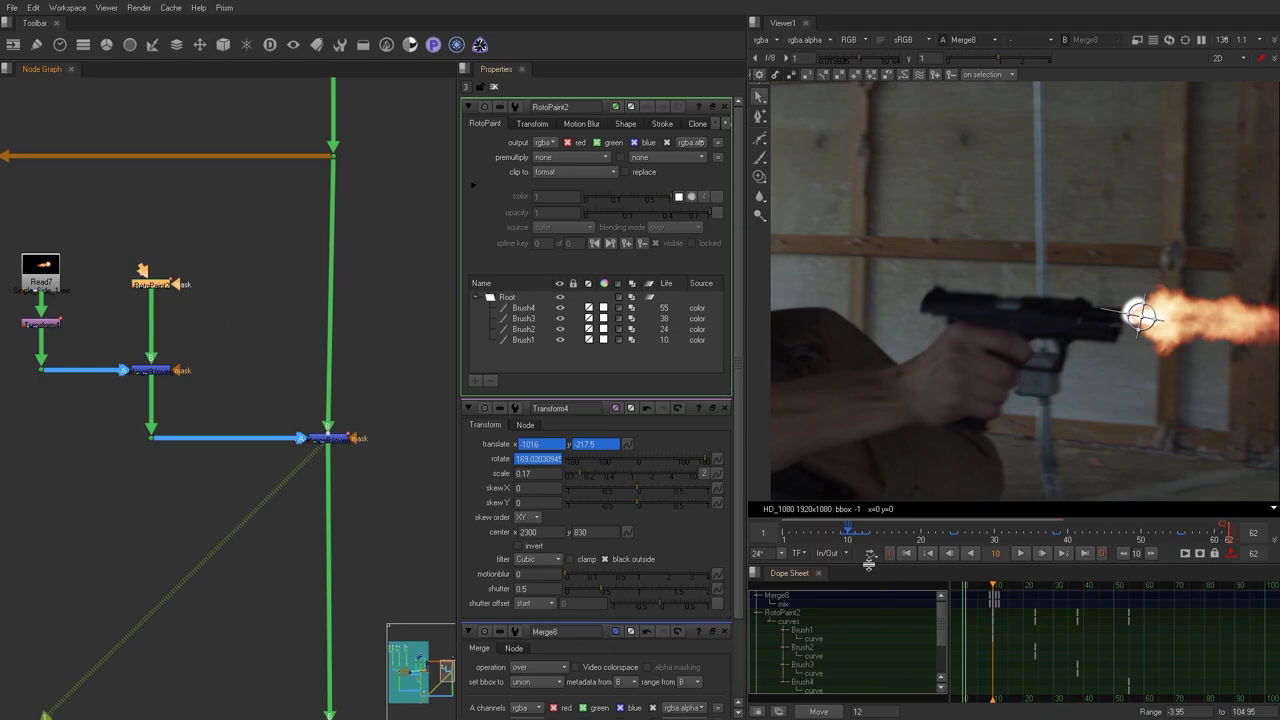
click(949, 535)
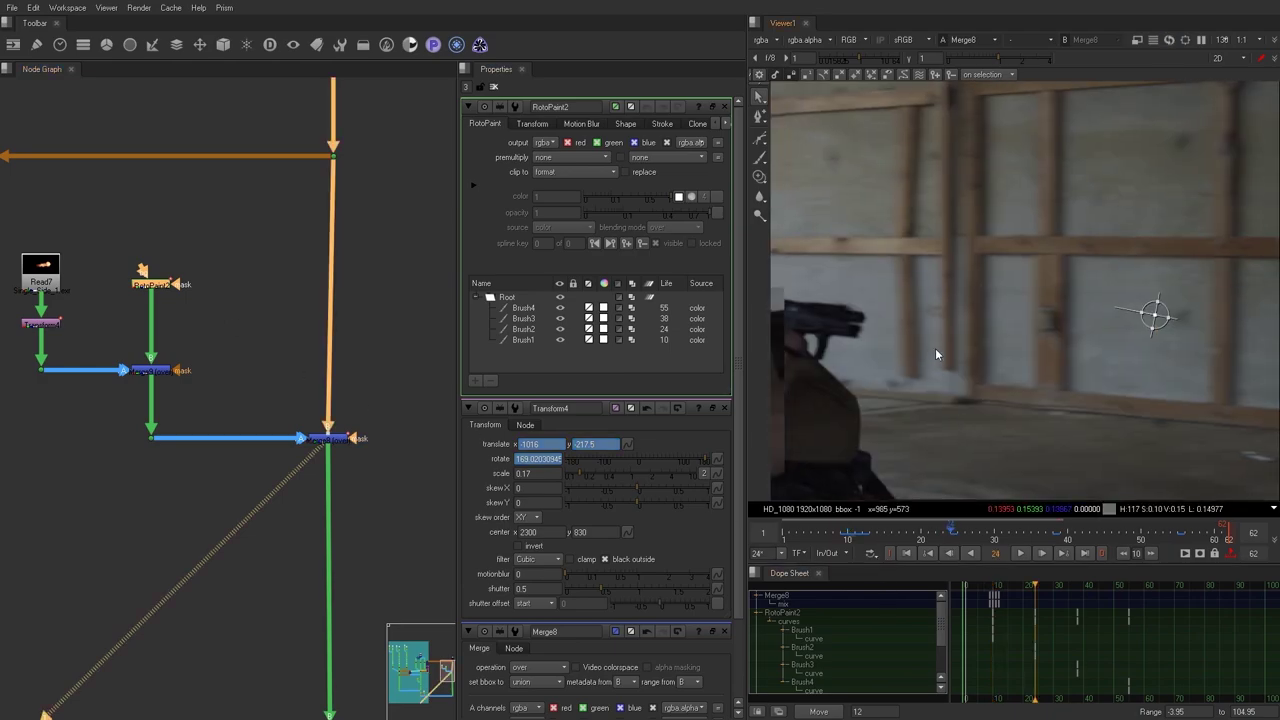
double_click(323, 442)
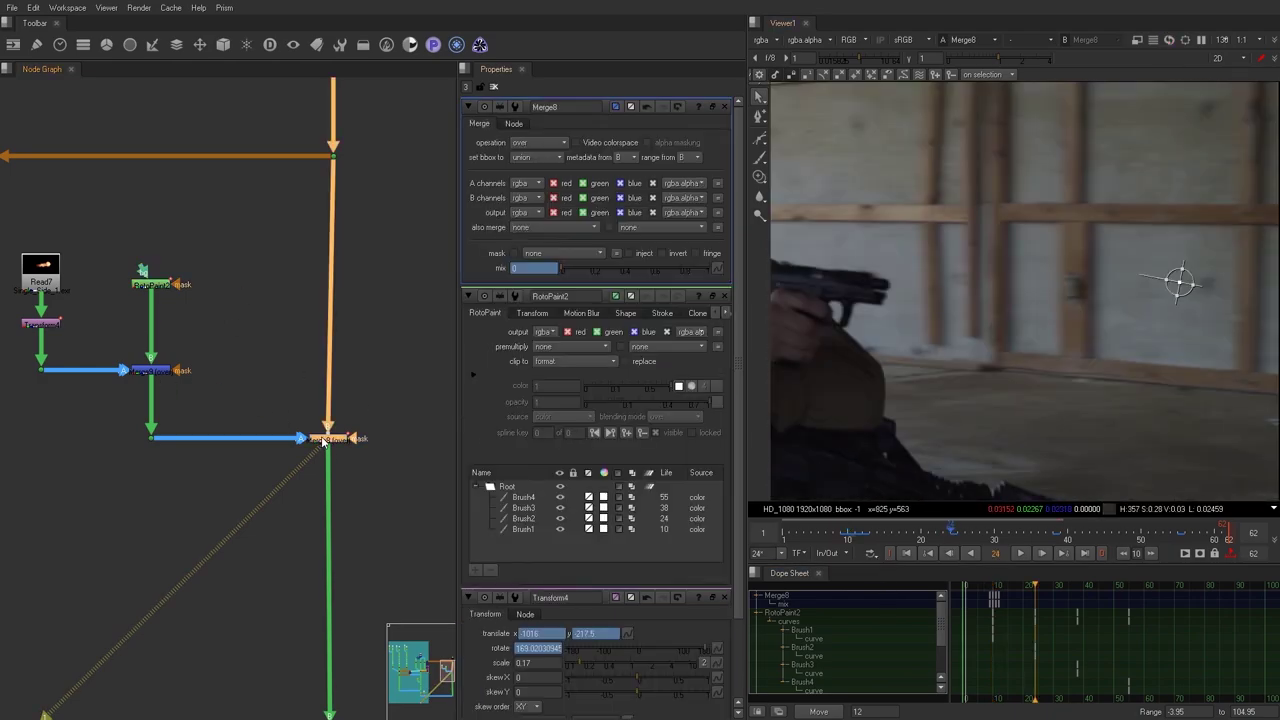
click(671, 270)
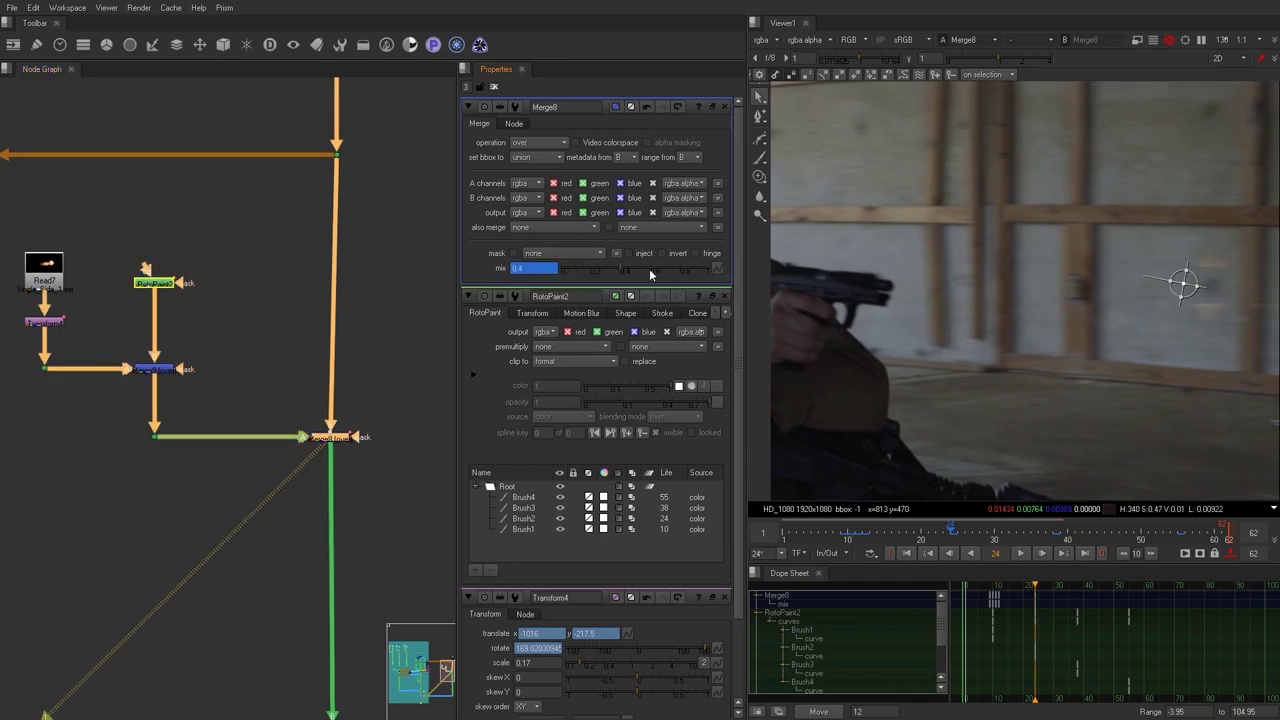
key(Left)
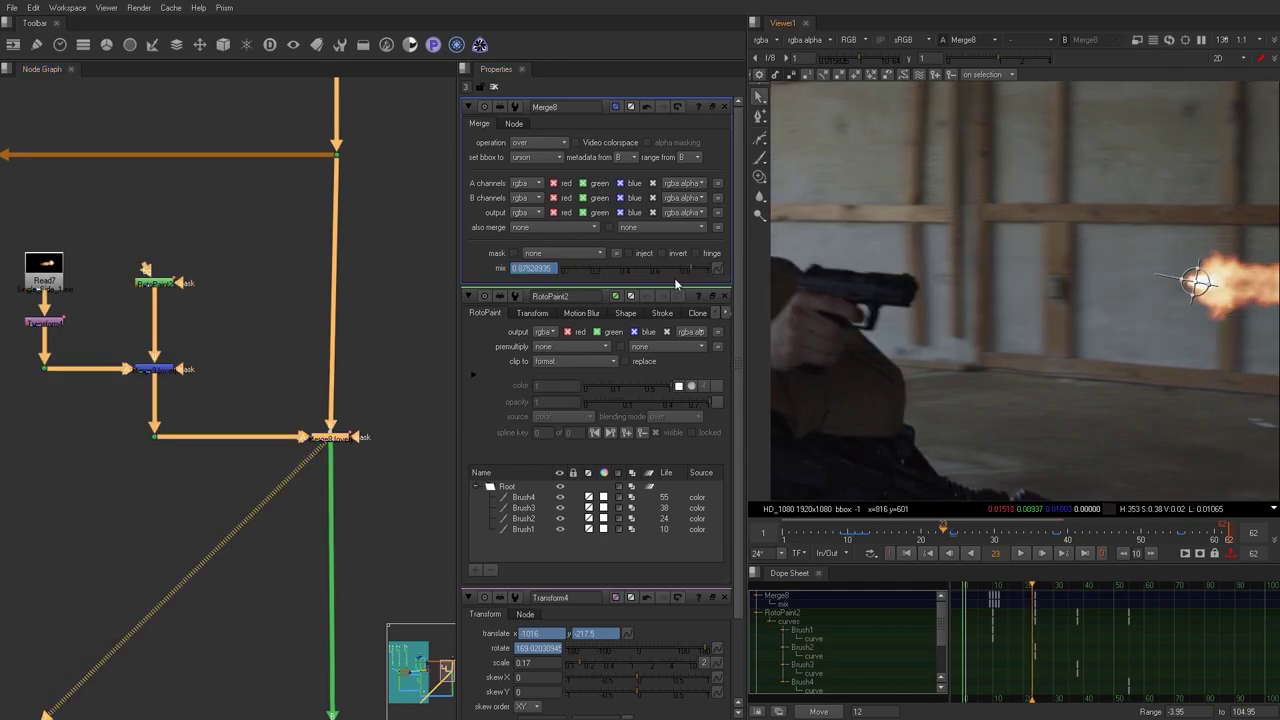
drag(620, 271, 420, 284)
key(Right)
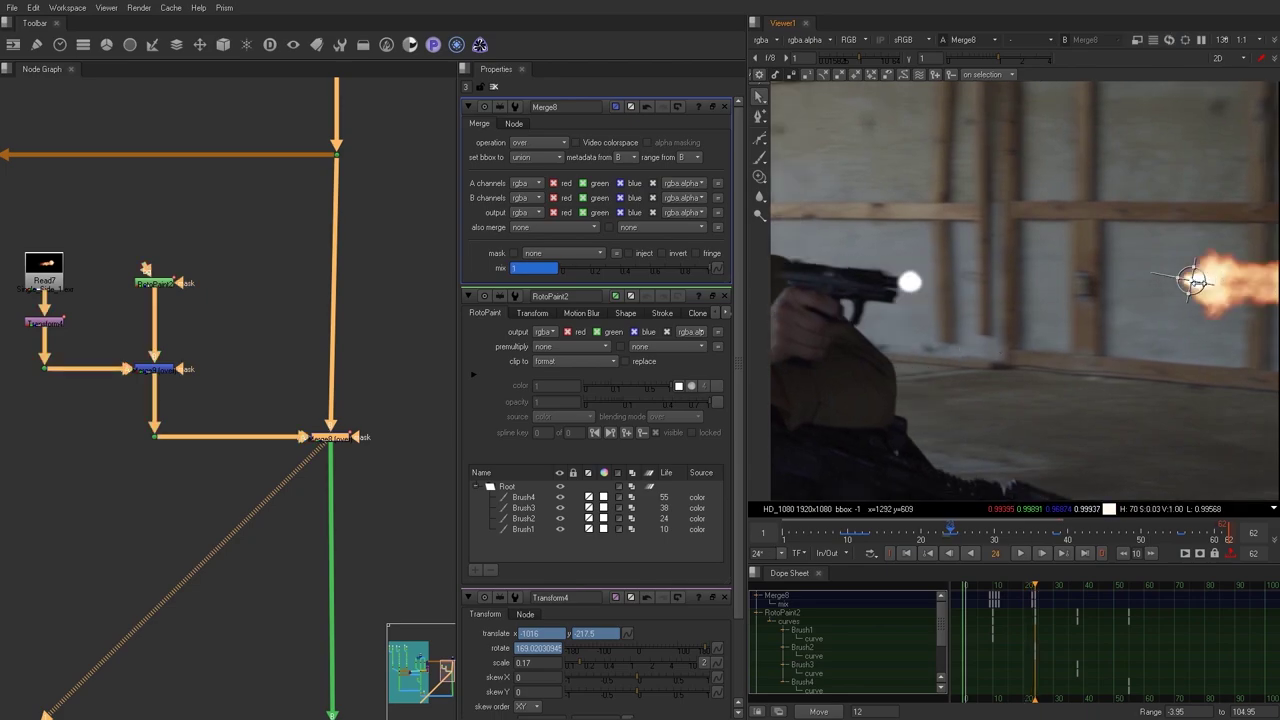
Keyframe the main Merge's mix at 0.075 on frame 25 and at 0 on frame 26.
key(Right)
drag(612, 272, 570, 272)
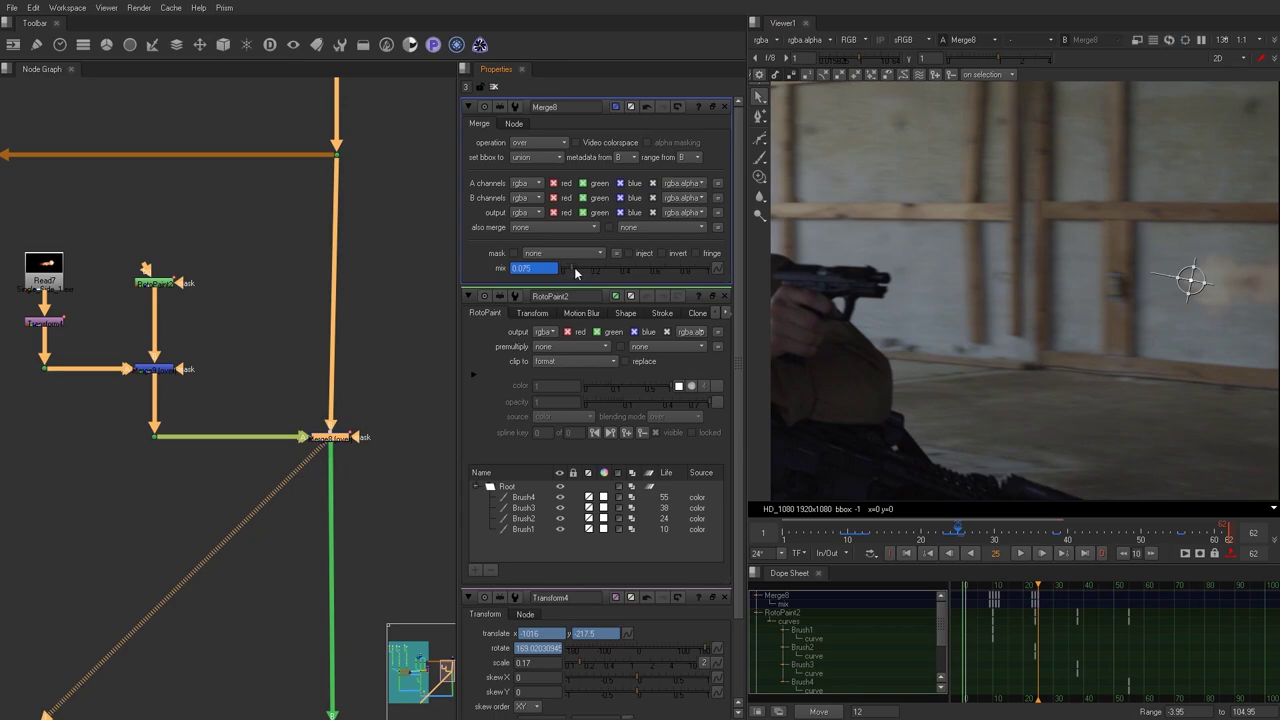
key(Right)
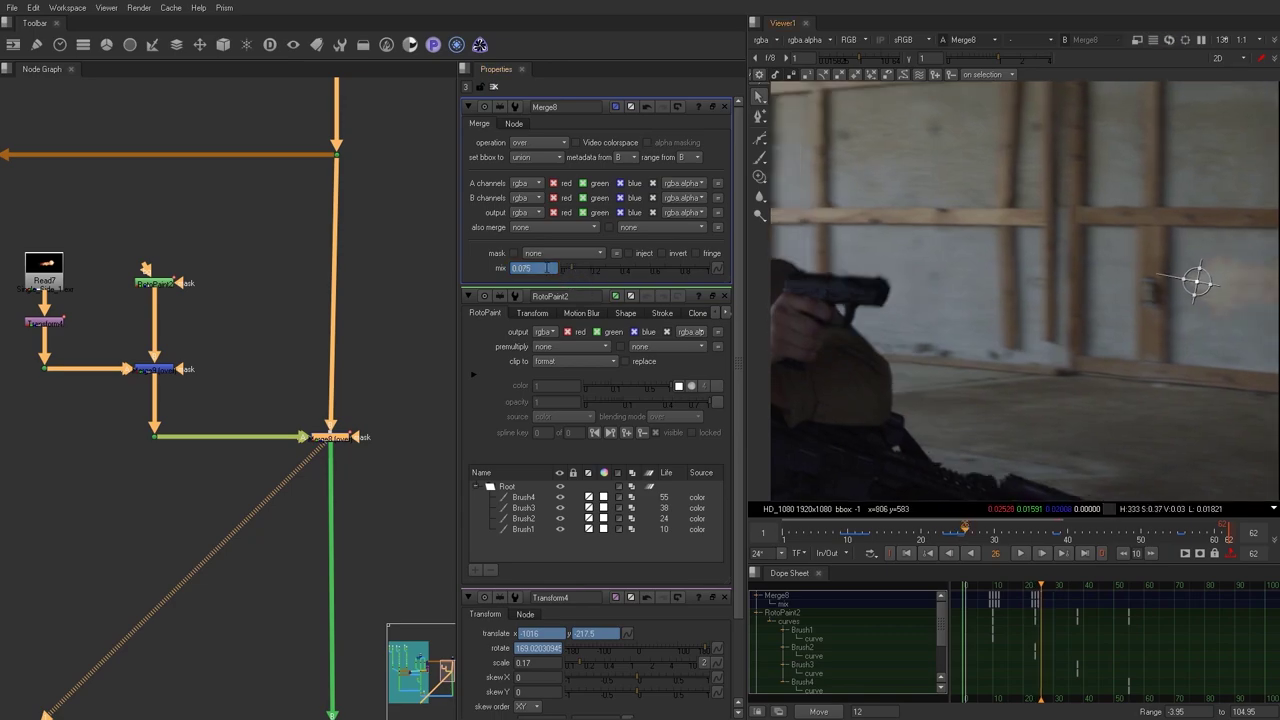
click(528, 268)
key(Right)
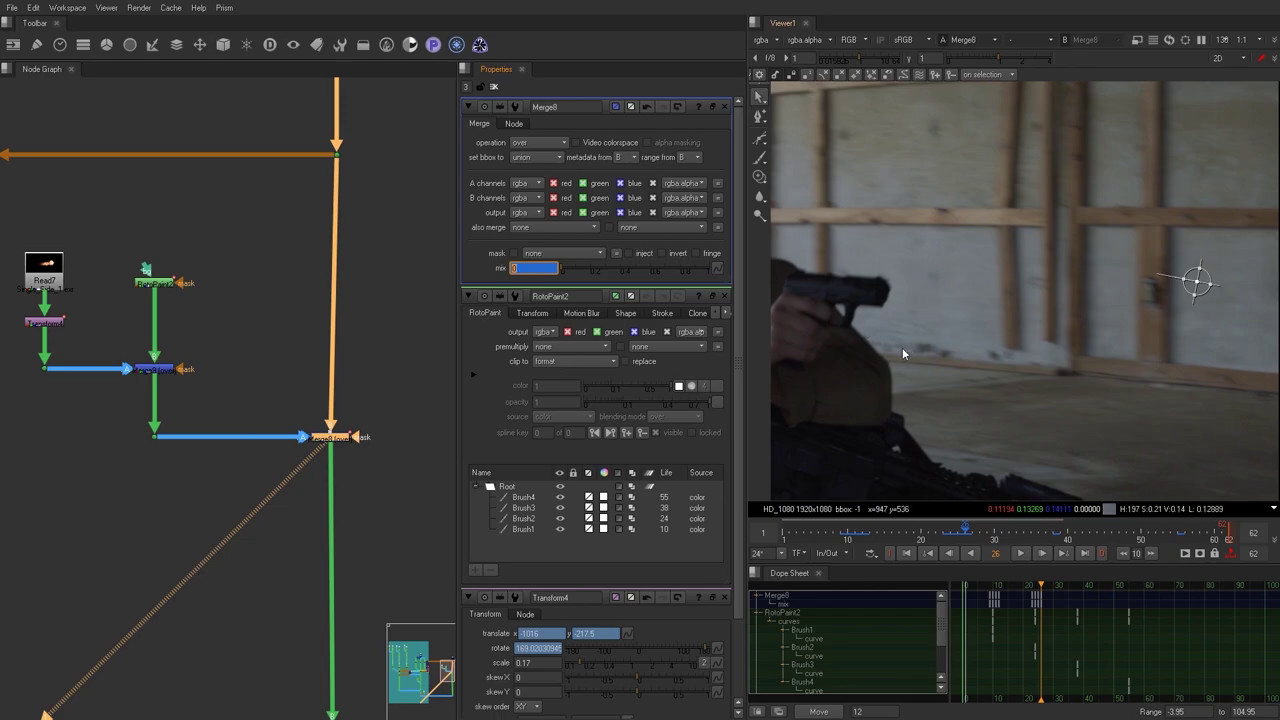
Disable the RotoPaint markers and align the frame 24 flash to the pistol muzzle at x -1343.5, y -221.5, rotated about 164 and scaled about 0.137.
key(Left)
key(Left)
drag(1218, 279, 935, 281)
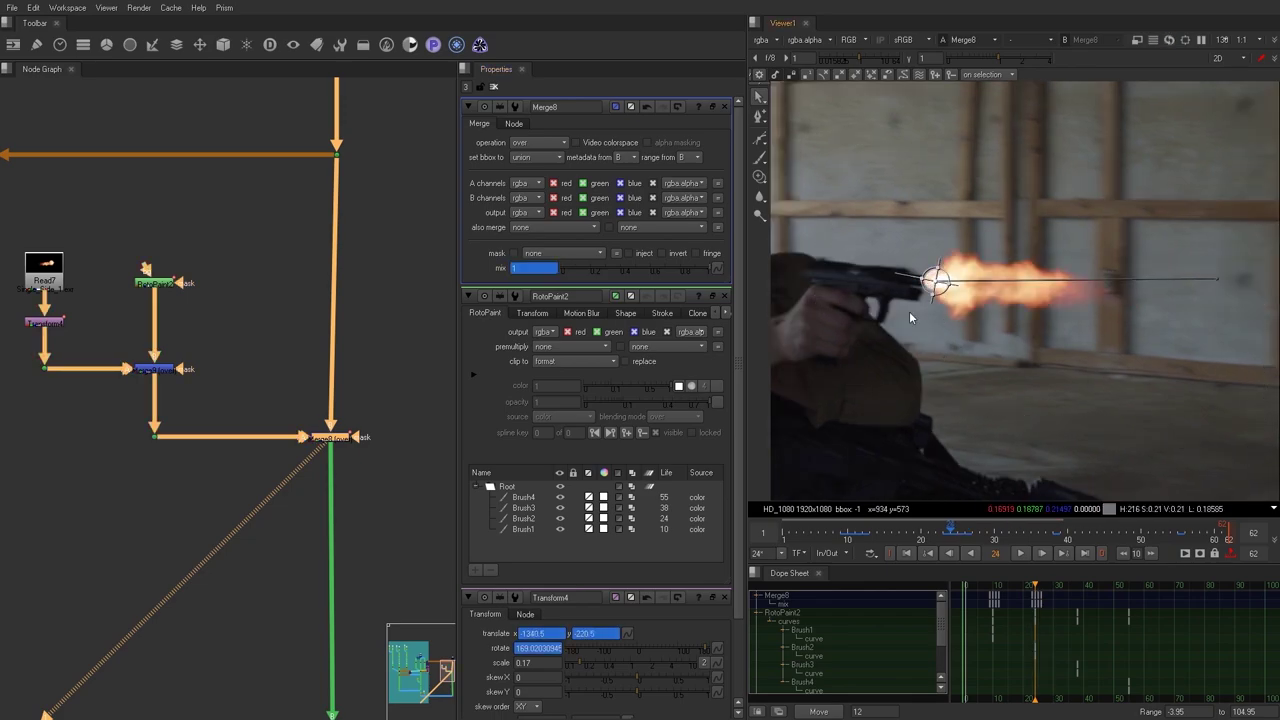
click(160, 283)
key(d)
scroll(1018, 303, up, 2)
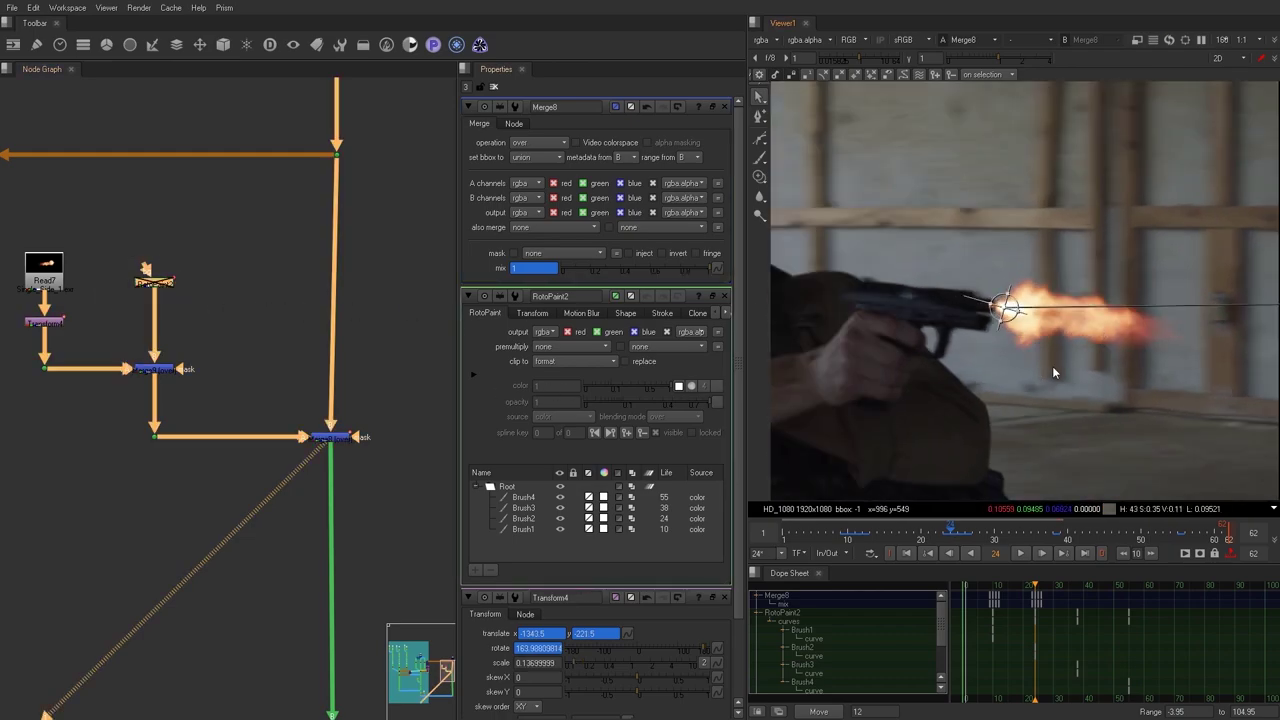
key(f)
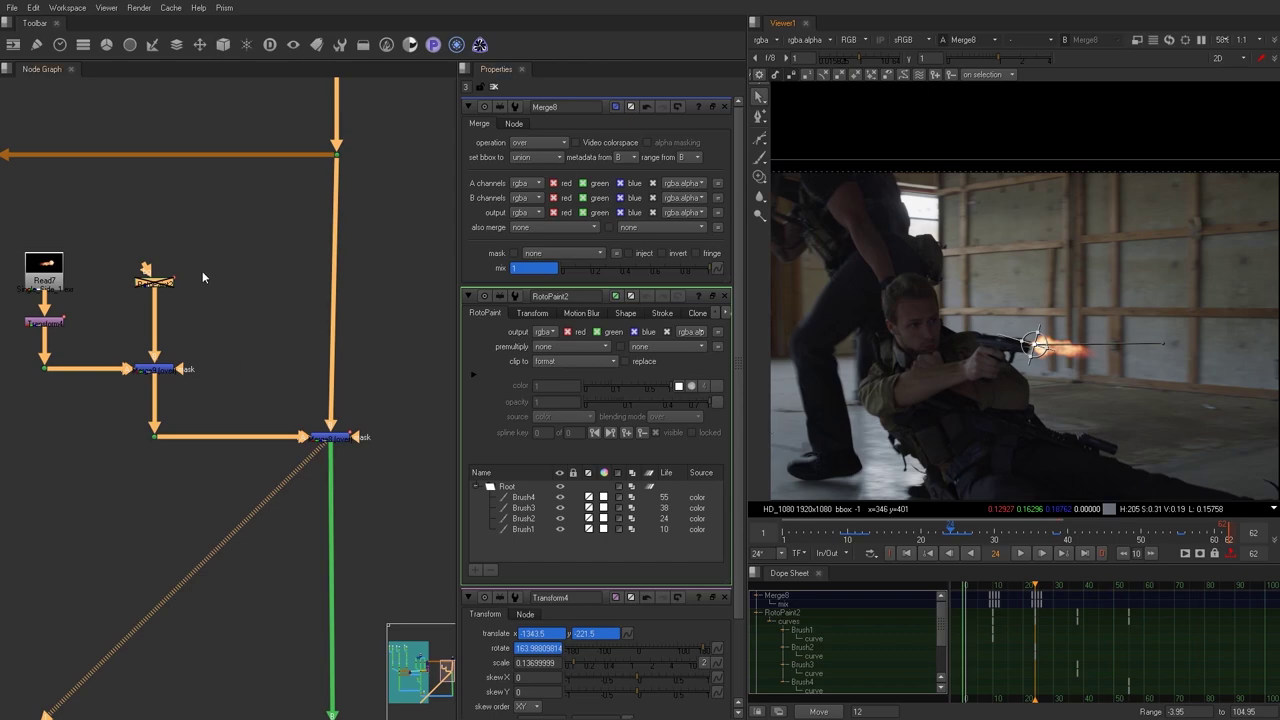
Re-enable the RotoPaint markers, keyframe the main Merge's mix at 0 on frame 37 and bring the flash back on frame 38.
key(d)
click(1053, 532)
scroll(994, 352, up, 3)
key(Left)
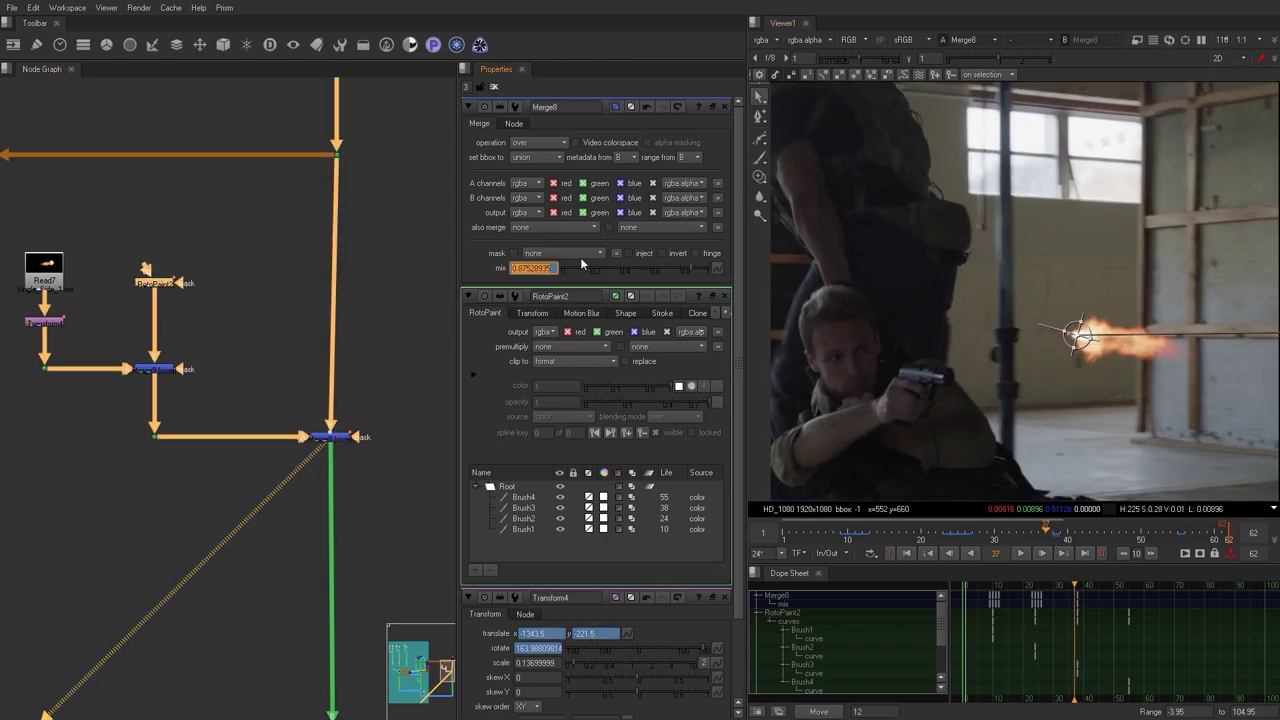
text(0)
key(Return)
key(Right)
key(Right)
Keyframe the main Merge's mix at a low value on frame 39 and at 0 on frame 40.
click(571, 268)
key(Right)
drag(548, 268, 423, 254)
key(BackSpace)
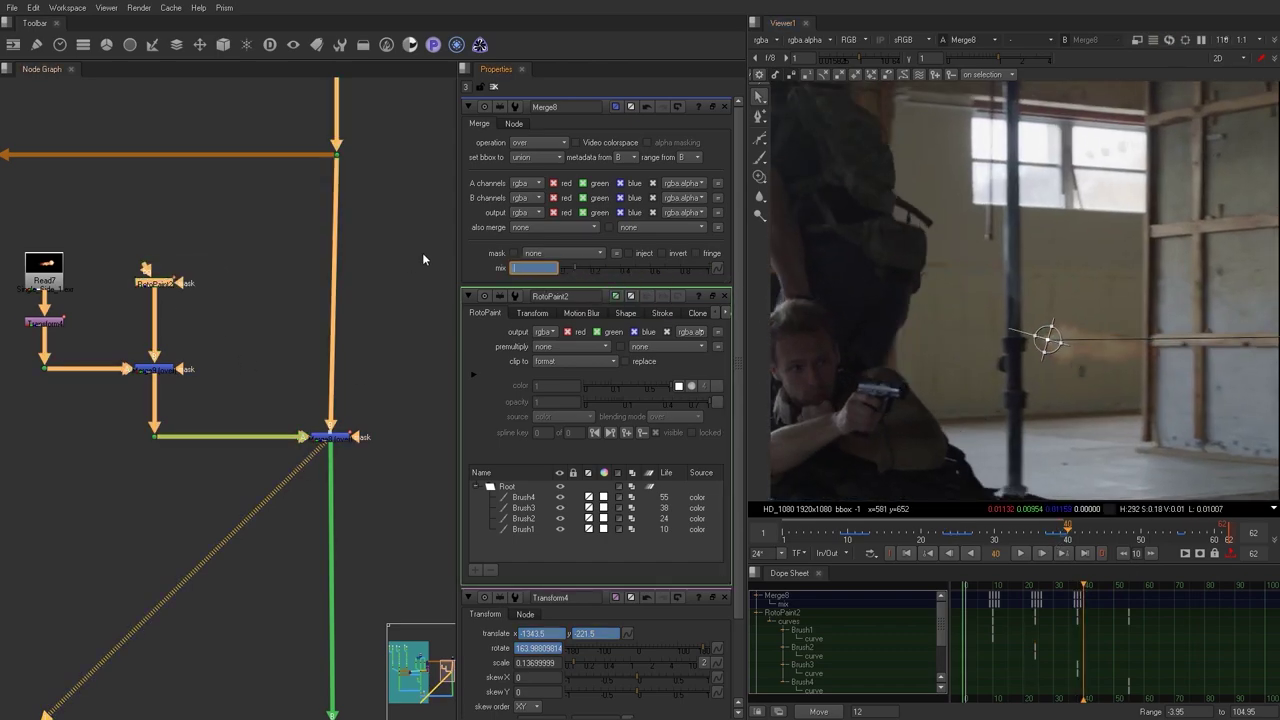
text(0)
key(Return)
On frame 38, move the flash onto the pistol muzzle at about x -1522, y -283.6 and scale it to 0.084.
key(Left)
key(Left)
drag(1052, 336, 943, 387)
scroll(906, 398, up, 3)
Keyframe the mix around the frame 55 shot and fit the flash to the muzzle at x -1687, y -319.5, scaled to 0.044.
key(l)
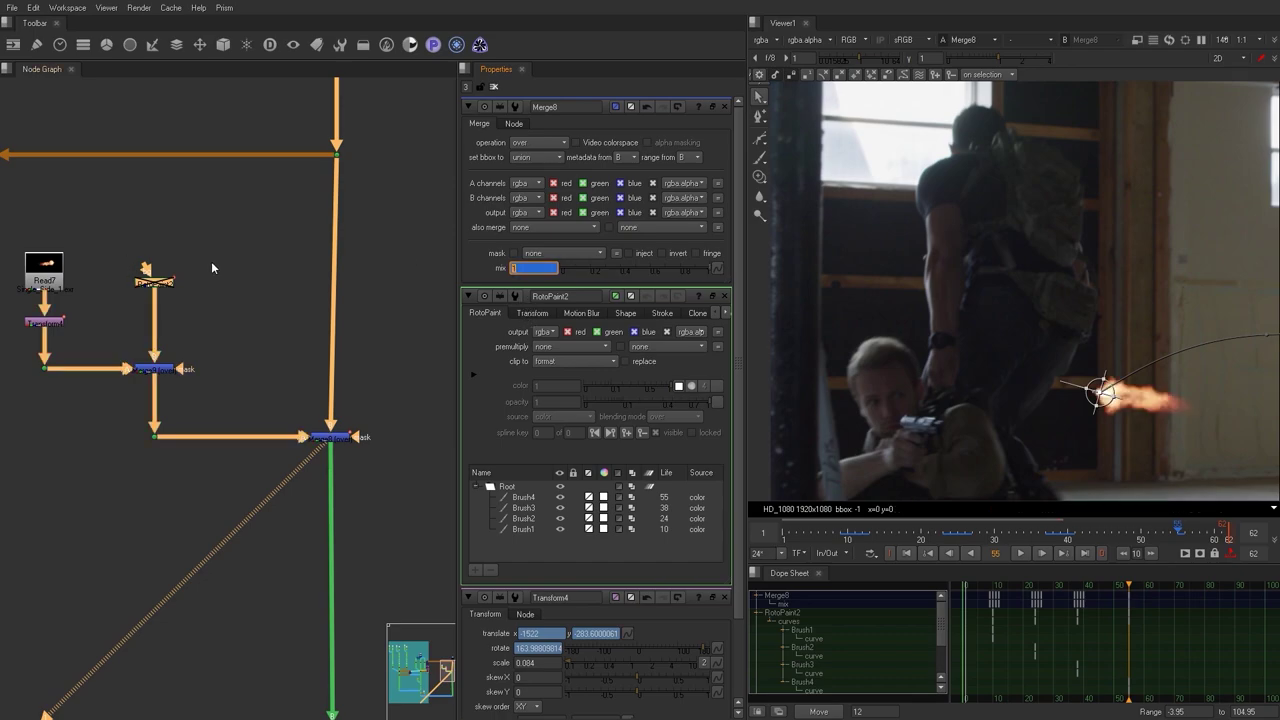
key(Left)
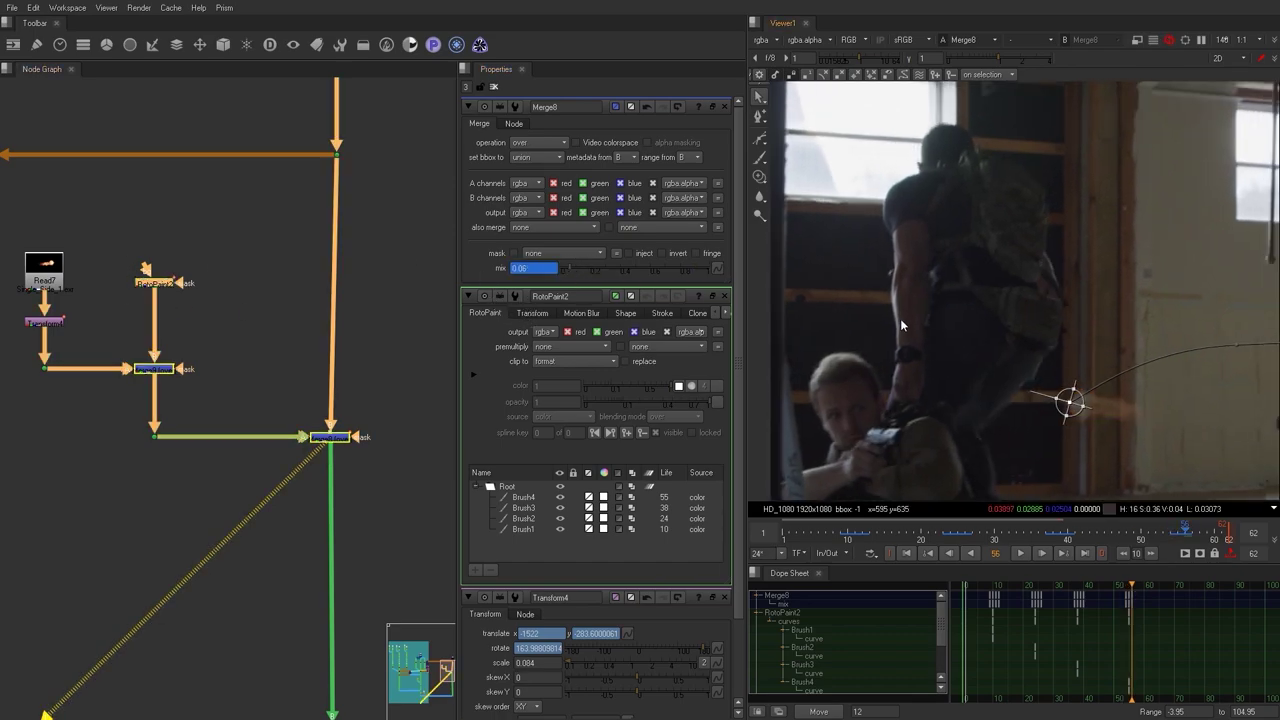
drag(1069, 403, 916, 436)
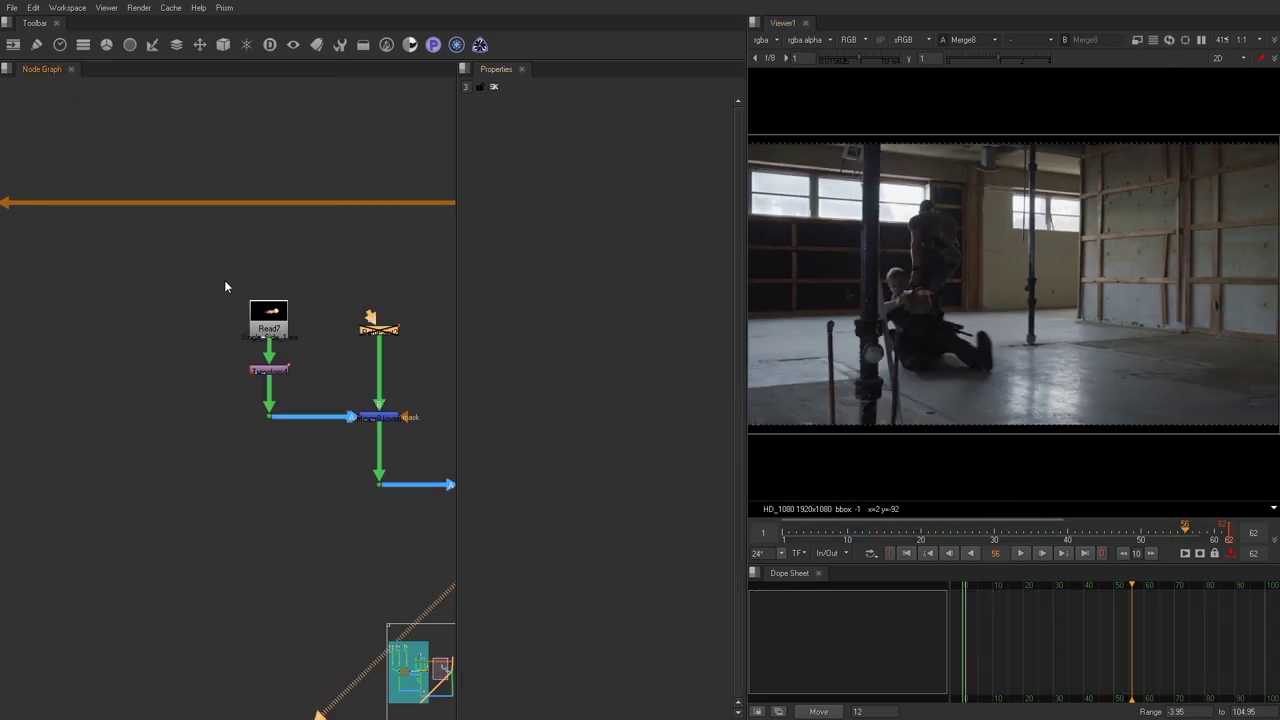
Insert an ExpoGlow node directly after the muzzle flash's Transform.
drag(229, 274, 285, 319)
key(Tab)
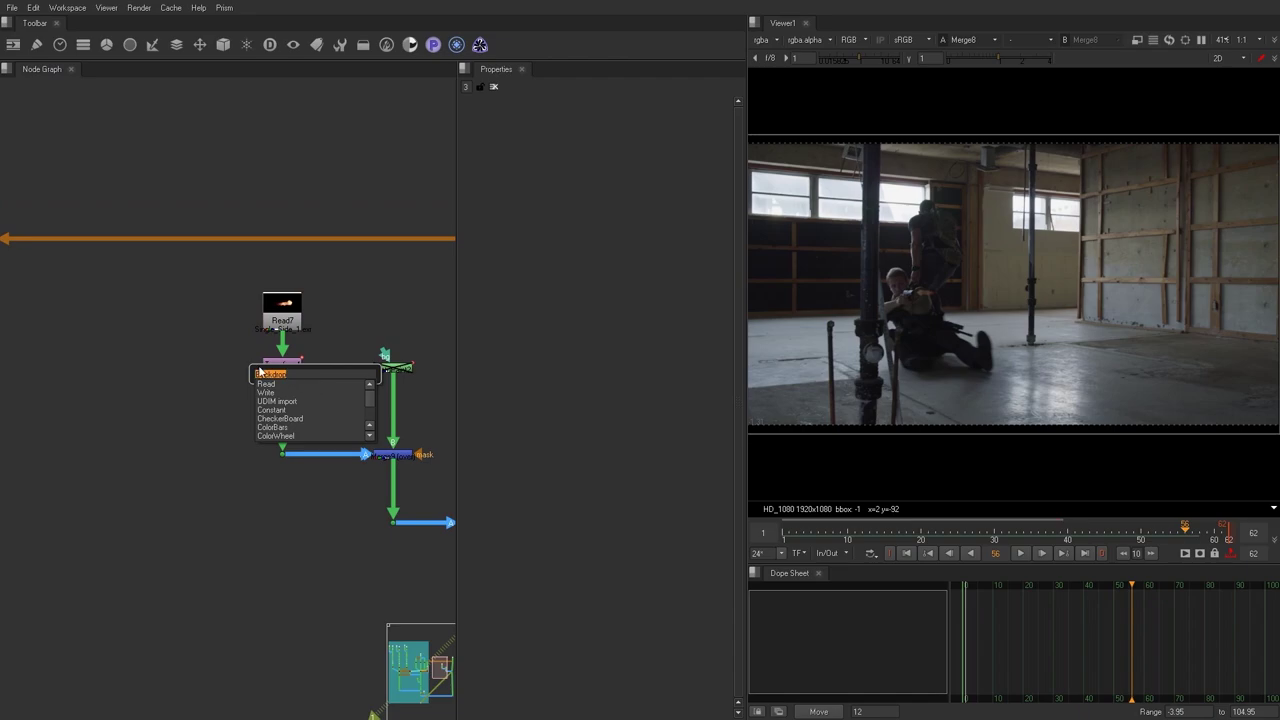
text(expo)
key(BackSpace)
key(BackSpace)
key(BackSpace)
key(BackSpace)
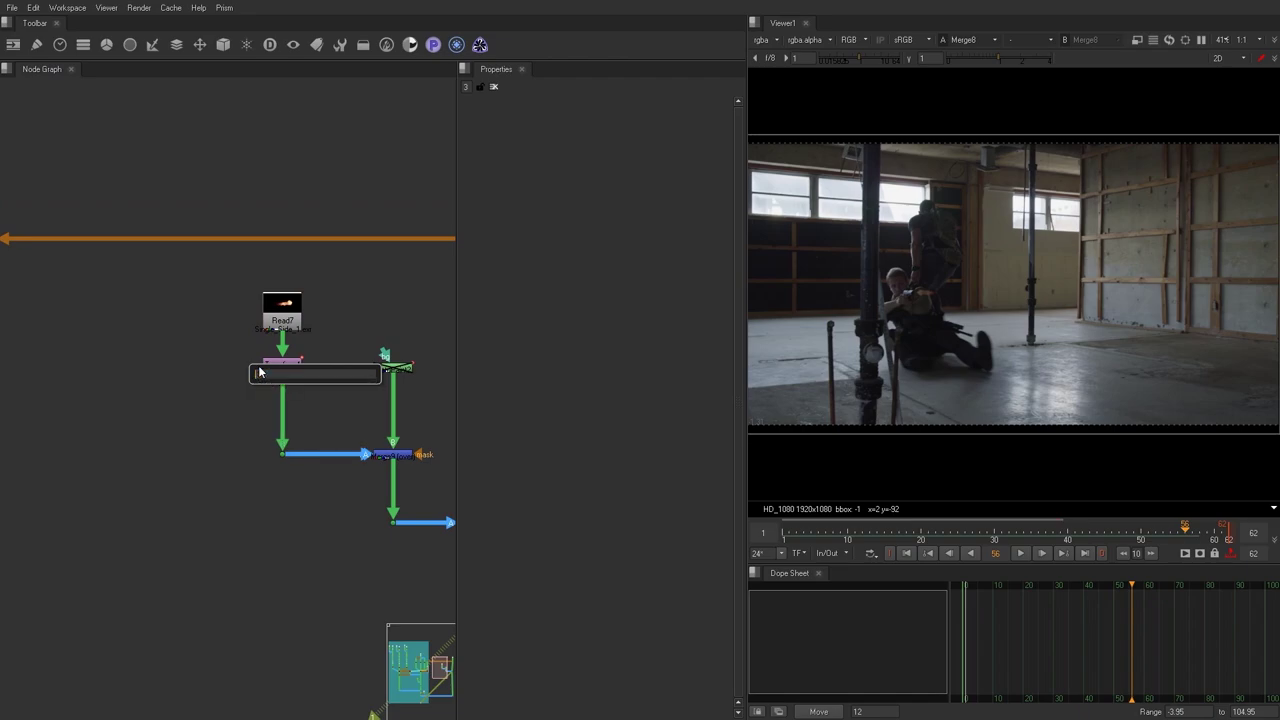
text(expo)
key(Down)
key(Down)
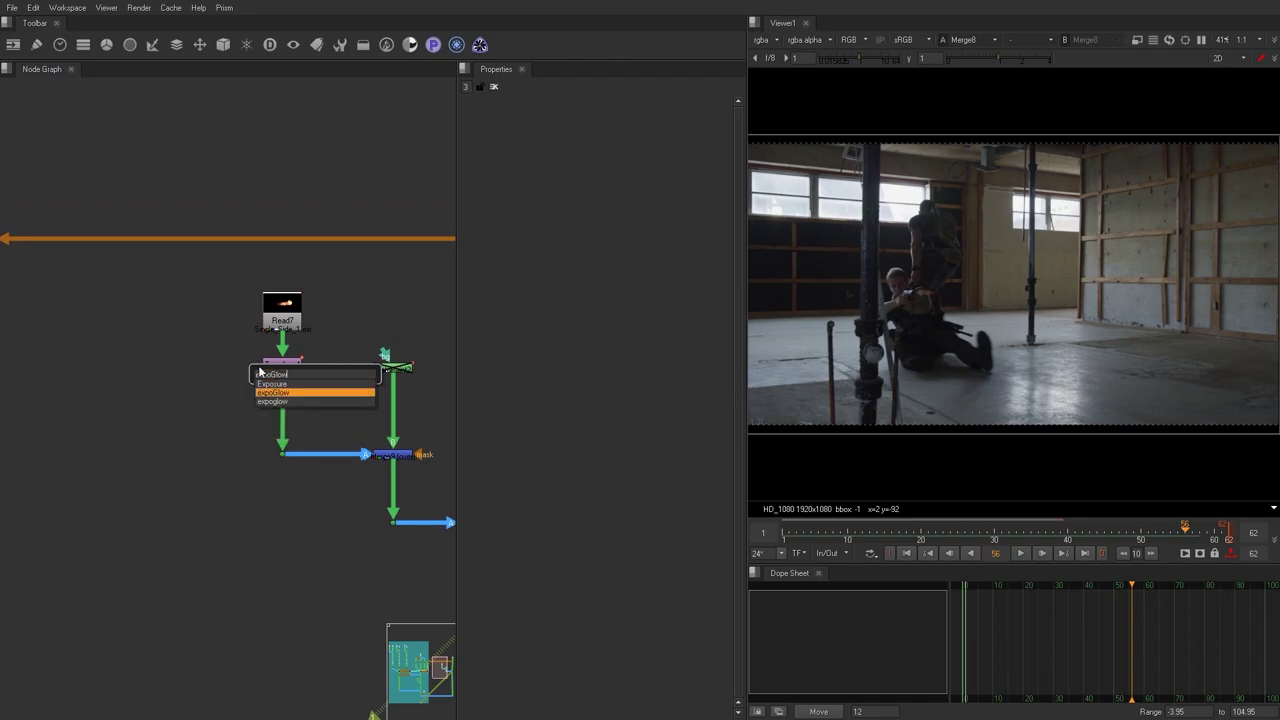
key(Down)
key(Return)
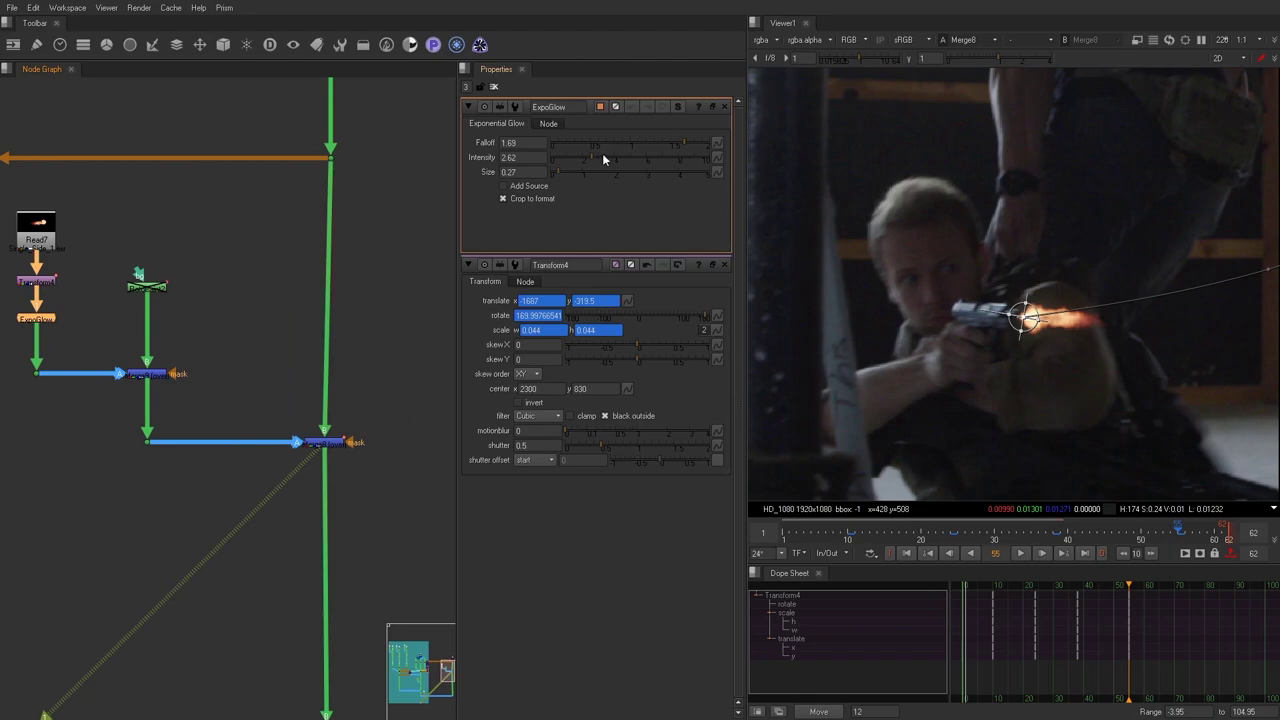
Set the flash glow's falloff to 0.79 and its intensity to 5, and review the shot in the enlarged viewer.
mouse_move(602, 153)
mouse_down()
mouse_move(662, 155)
mouse_move(611, 141)
mouse_up()
click(627, 158)
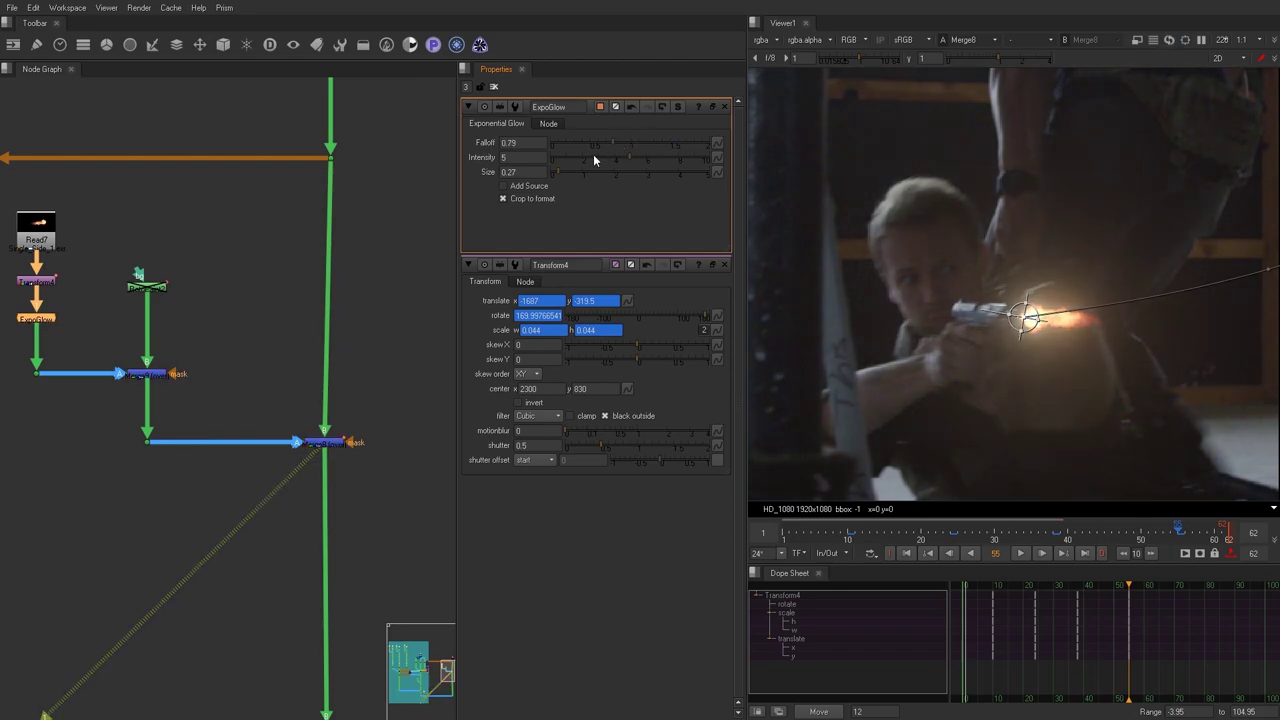
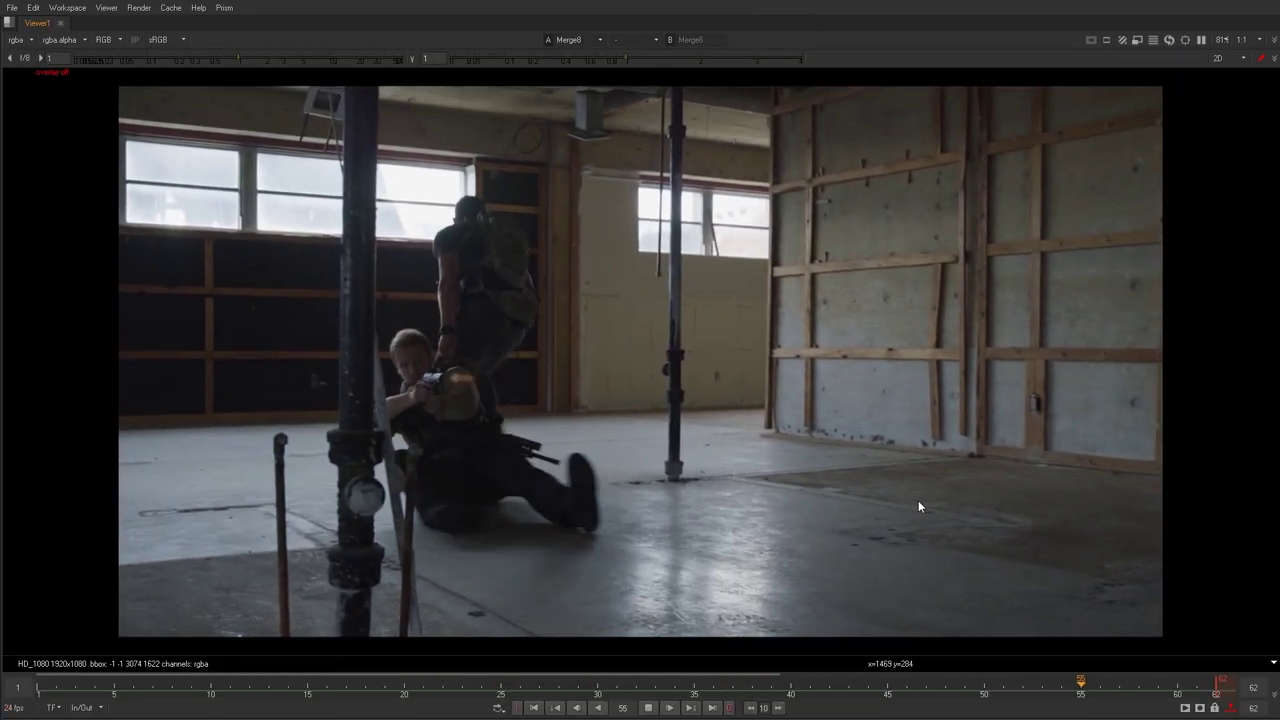
key(space)
Place a new, unconnected RotoPaint node below the muzzle flash branch, close to the main Merge.
middle_drag(392, 378, 274, 314)
scroll(253, 313, down, 1)
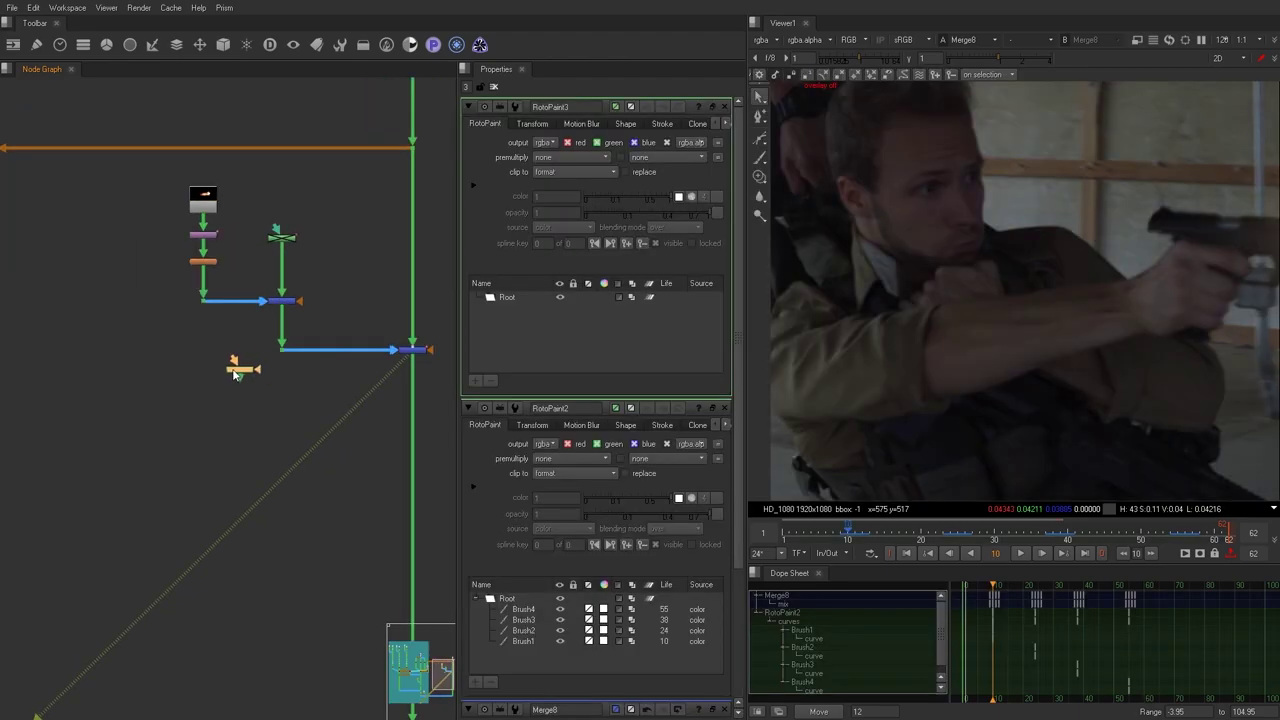
drag(214, 368, 319, 391)
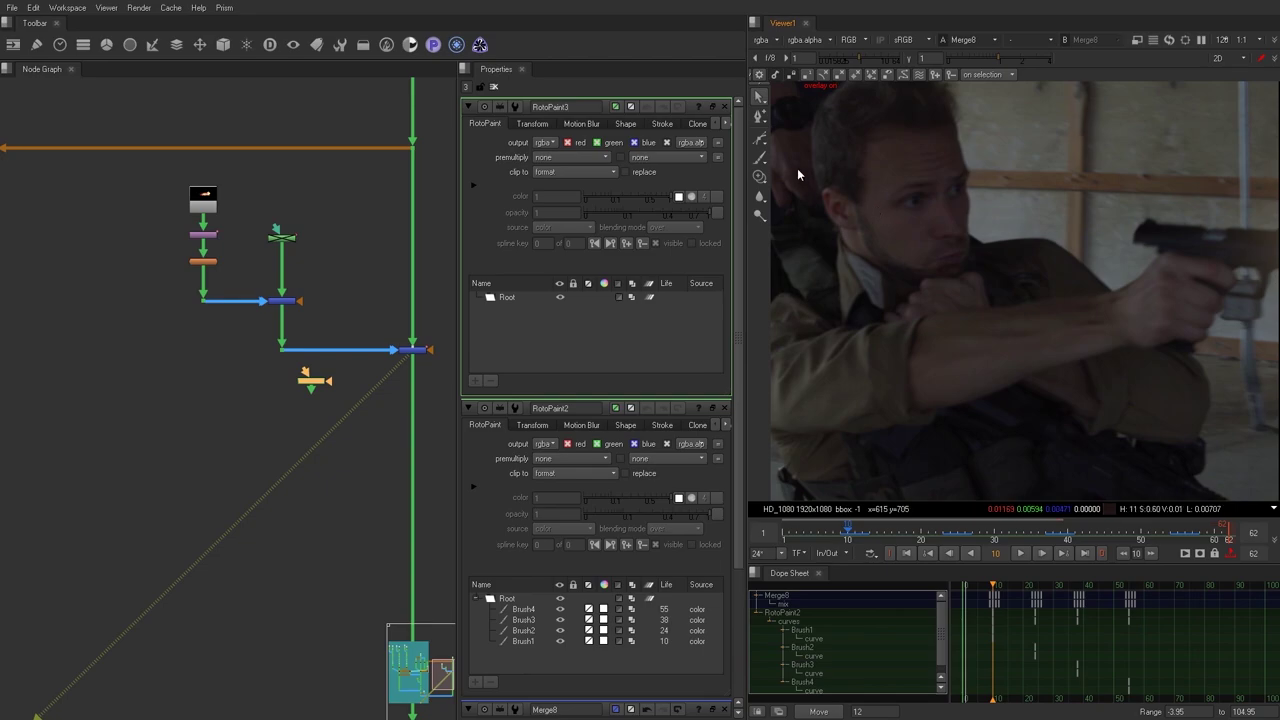
On frame 10, draw a Bezier shape around the flash-facing areas of the shooter's face, arm, hand and knee.
click(760, 140)
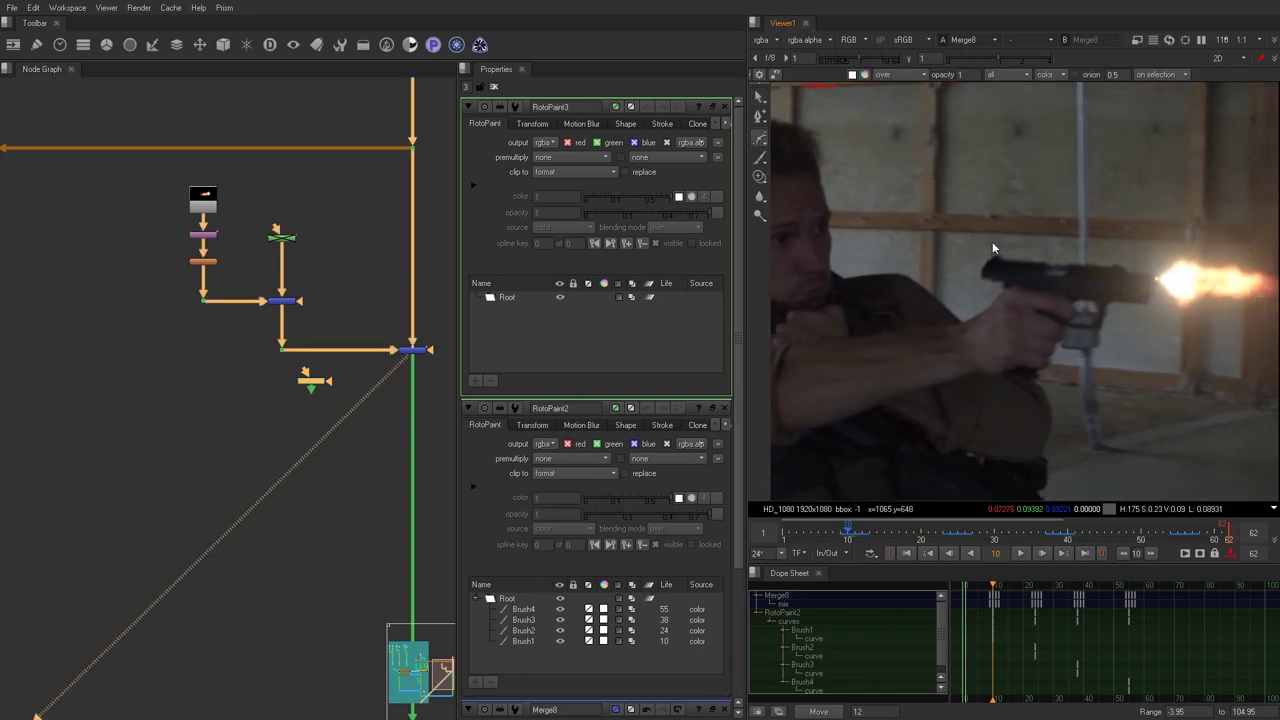
scroll(917, 231, up, 3)
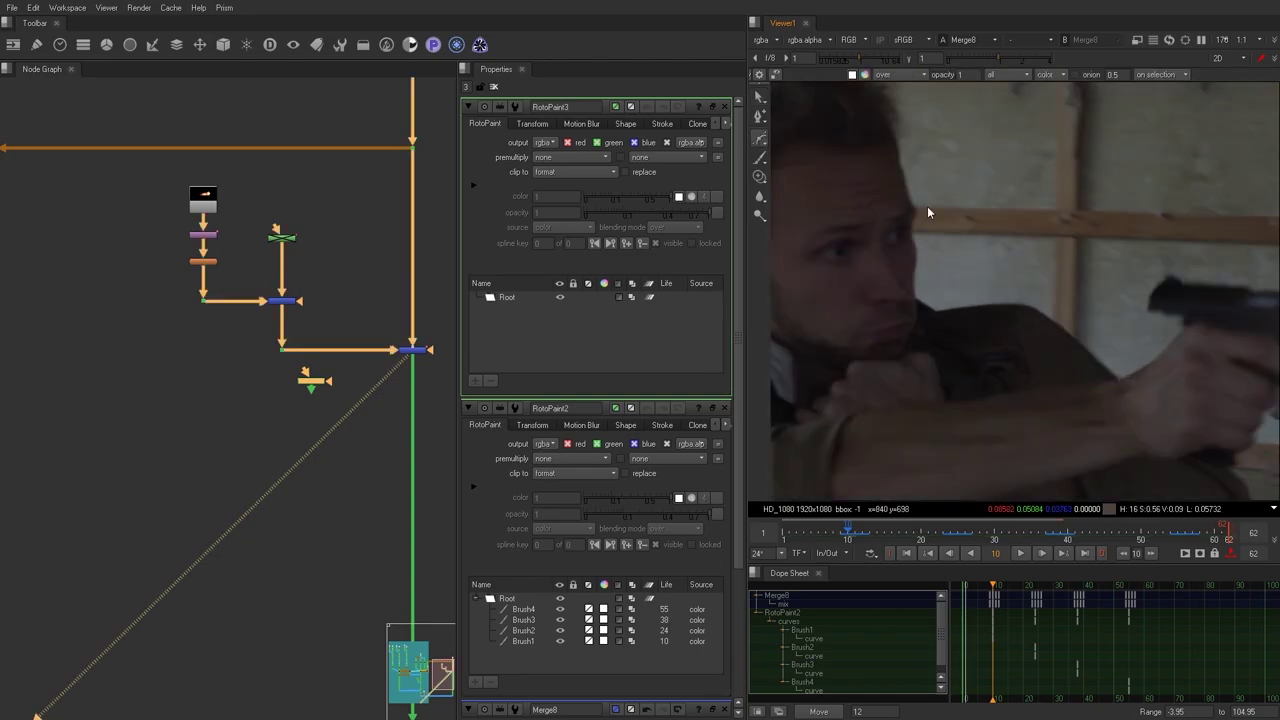
click(891, 150)
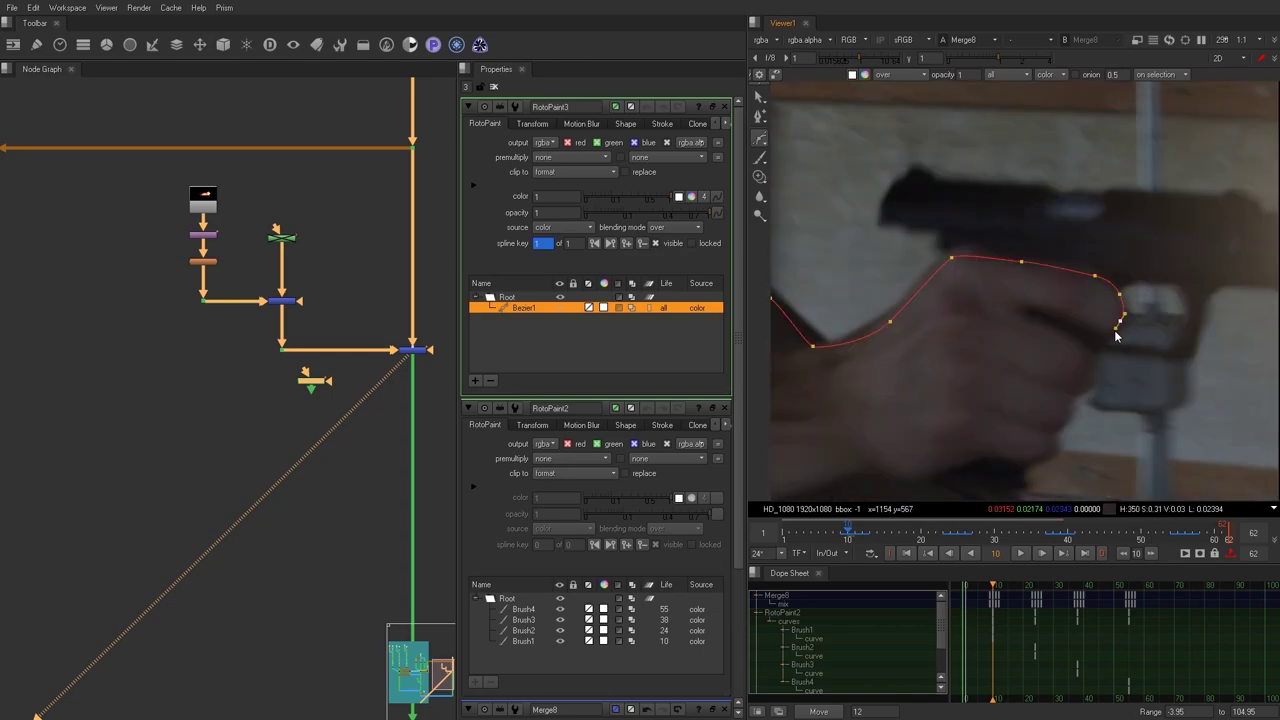
click(1070, 412)
click(1031, 472)
scroll(1046, 303, down, 4)
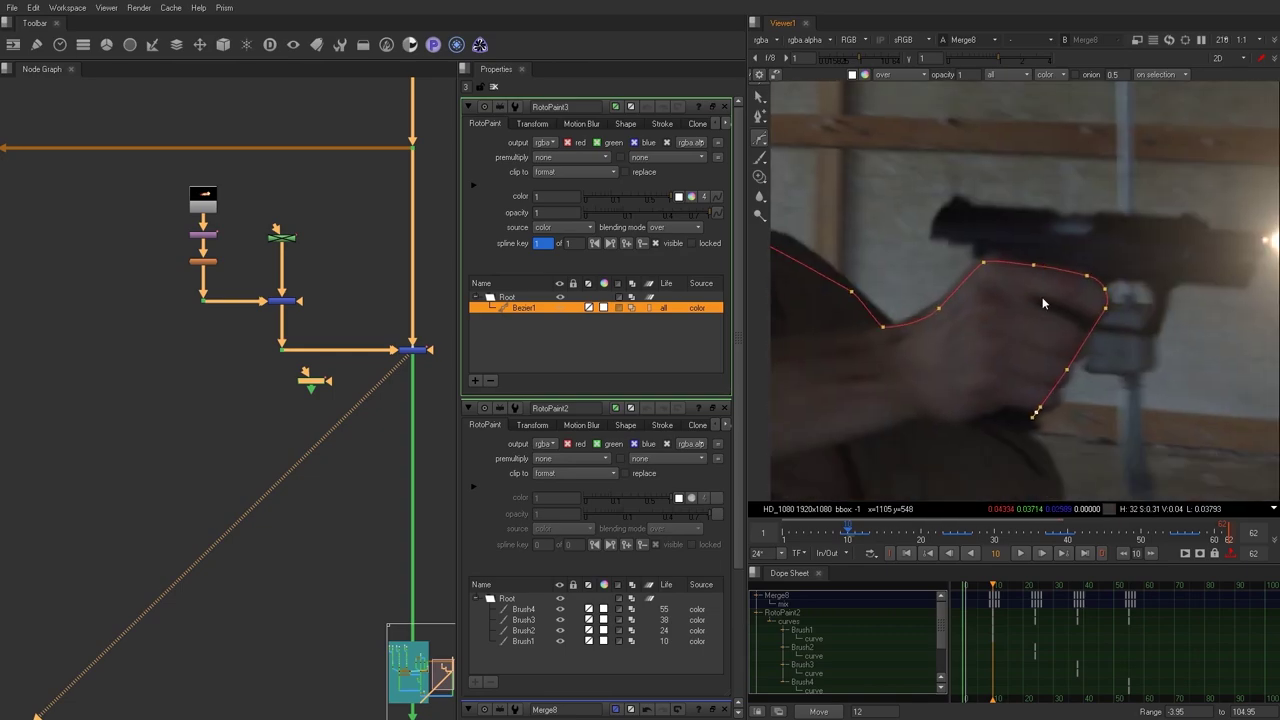
middle_drag(1046, 303, 1080, 176)
drag(1066, 266, 1073, 270)
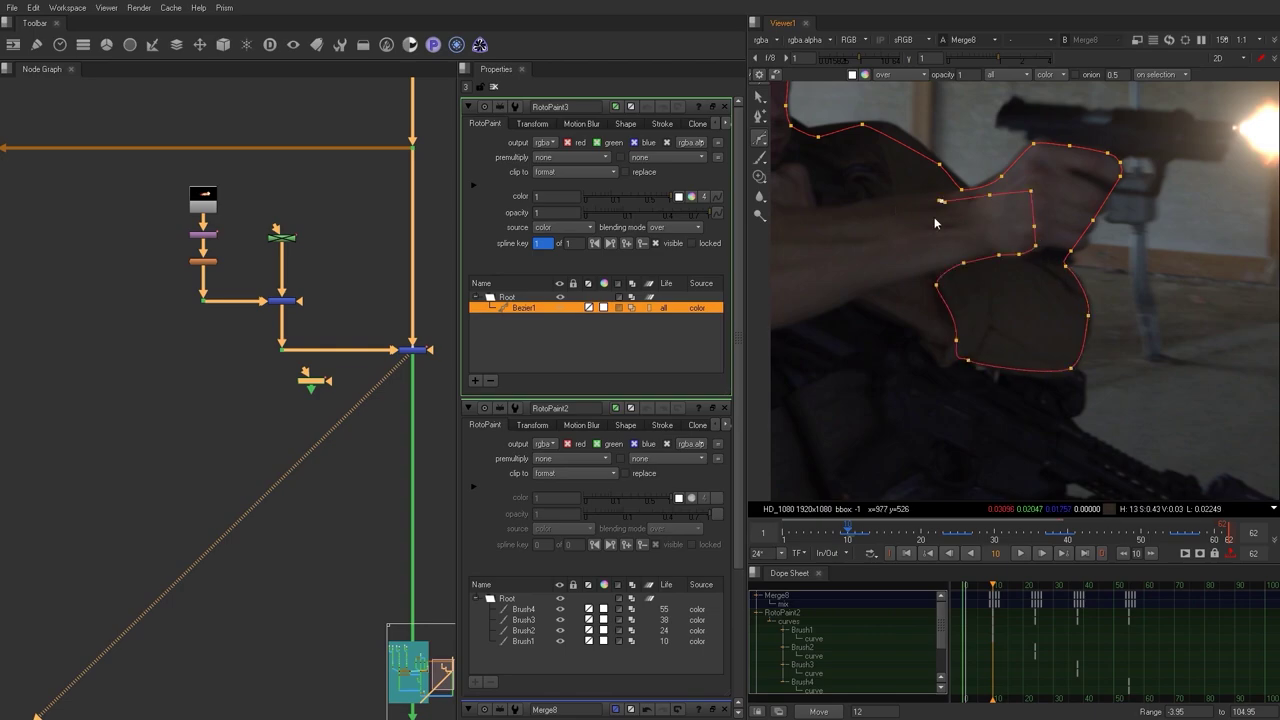
Close the large Bezier shape and add a small second Bezier on the shooter's cheek.
scroll(935, 223, down, 3)
scroll(900, 250, up, 5)
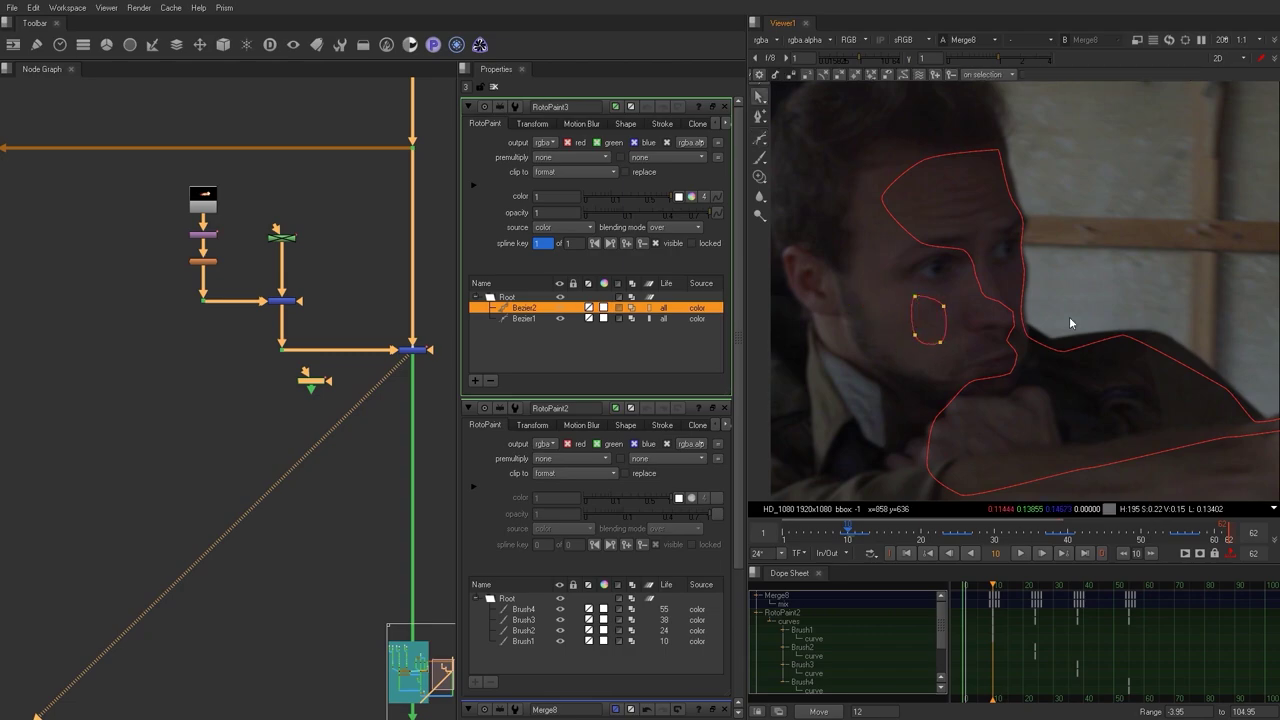
scroll(868, 246, down, 5)
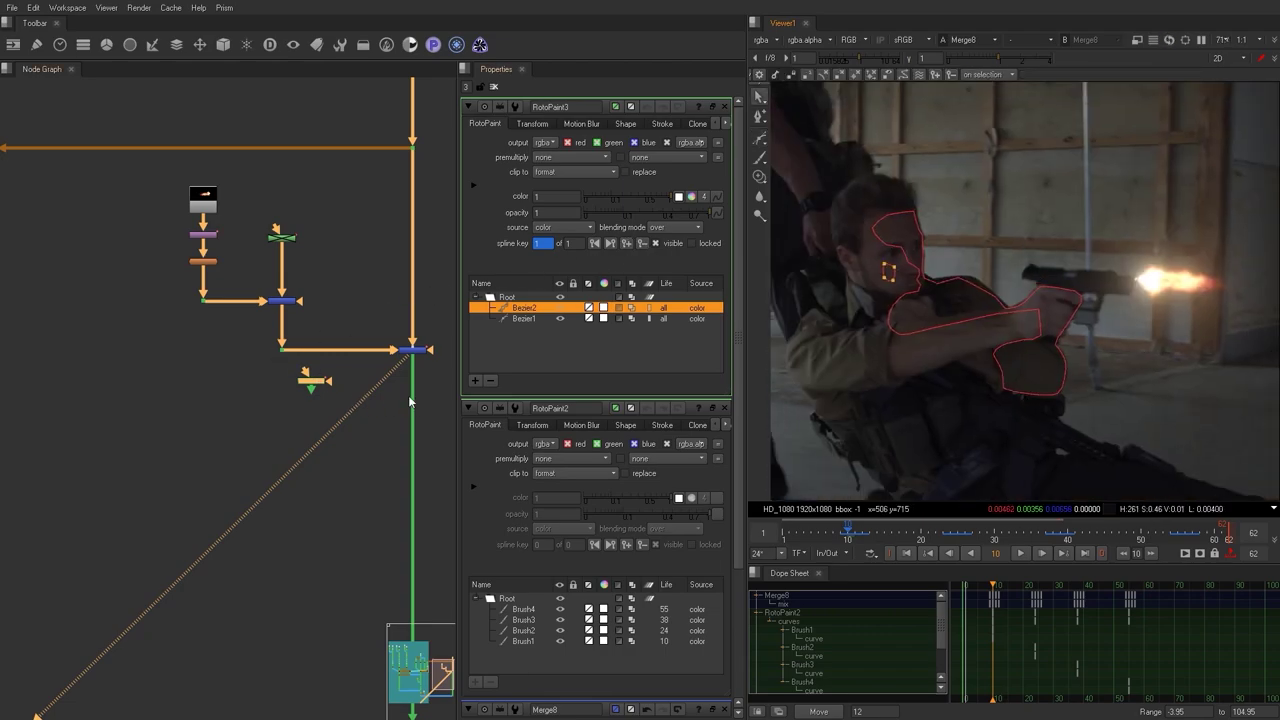
Insert a Grade node below the main Merge, and mask it with a Blur added beneath the new RotoPaint node.
key(g)
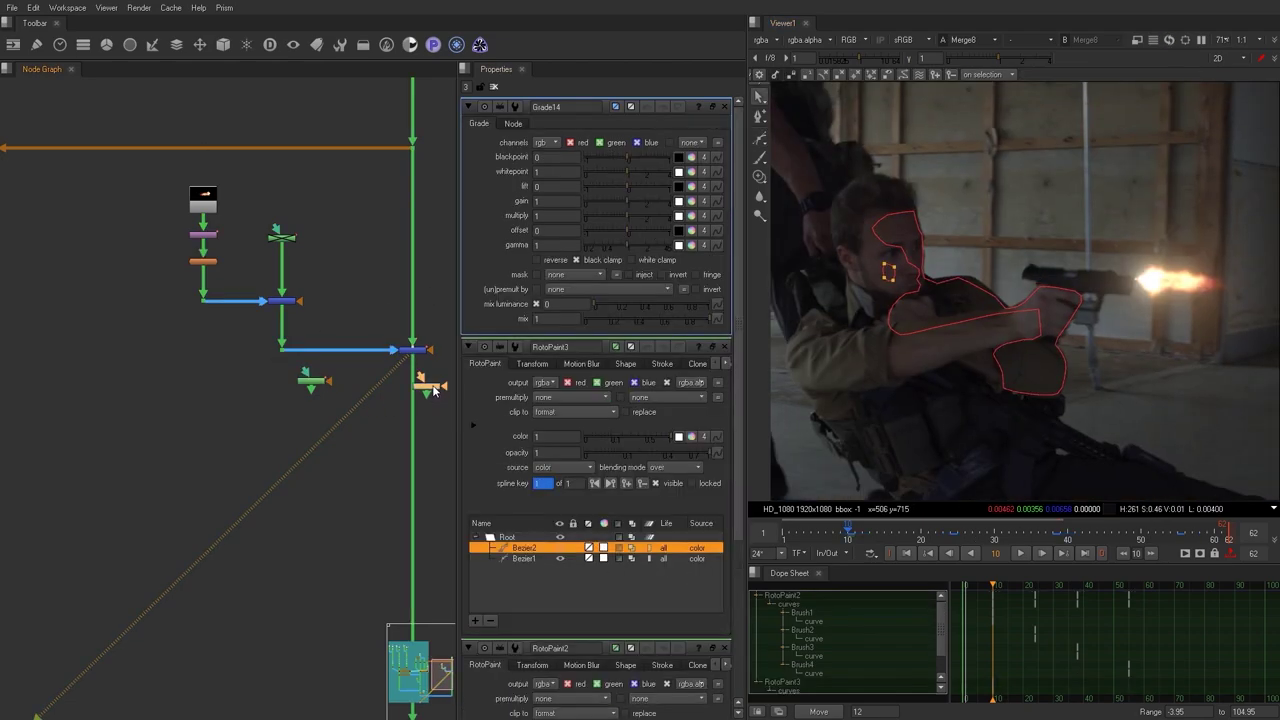
drag(434, 391, 418, 400)
double_click(306, 380)
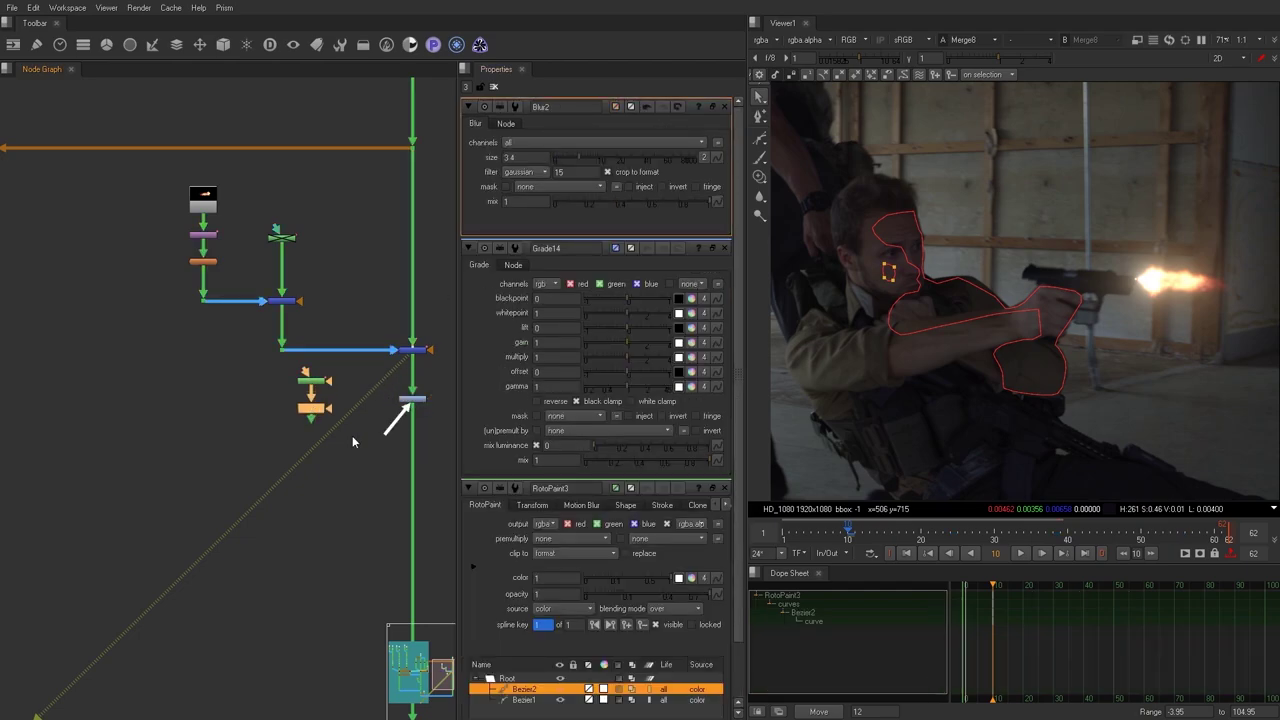
double_click(416, 402)
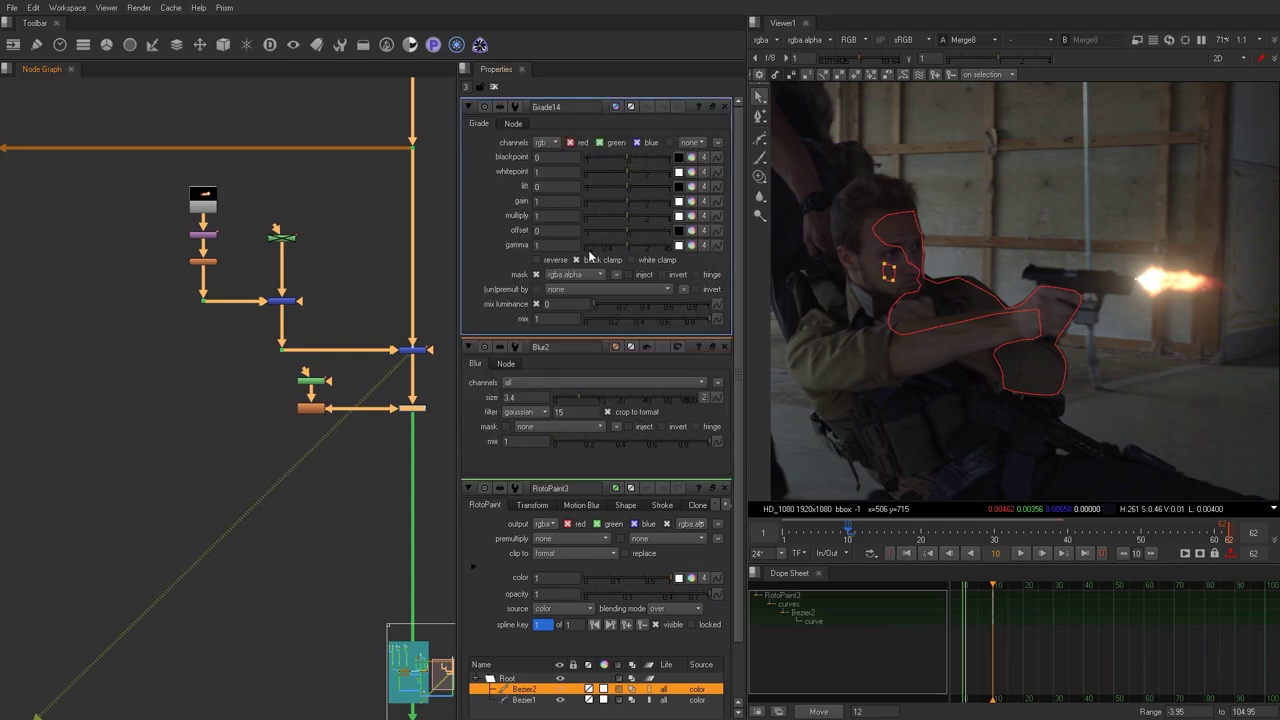
Extract the Grade node from the main branch, reconnect its mask input to the Blur, and reinsert it below the Merge.
scroll(335, 412, up, 5)
middle_drag(335, 412, 209, 368)
click(409, 380)
click(409, 356)
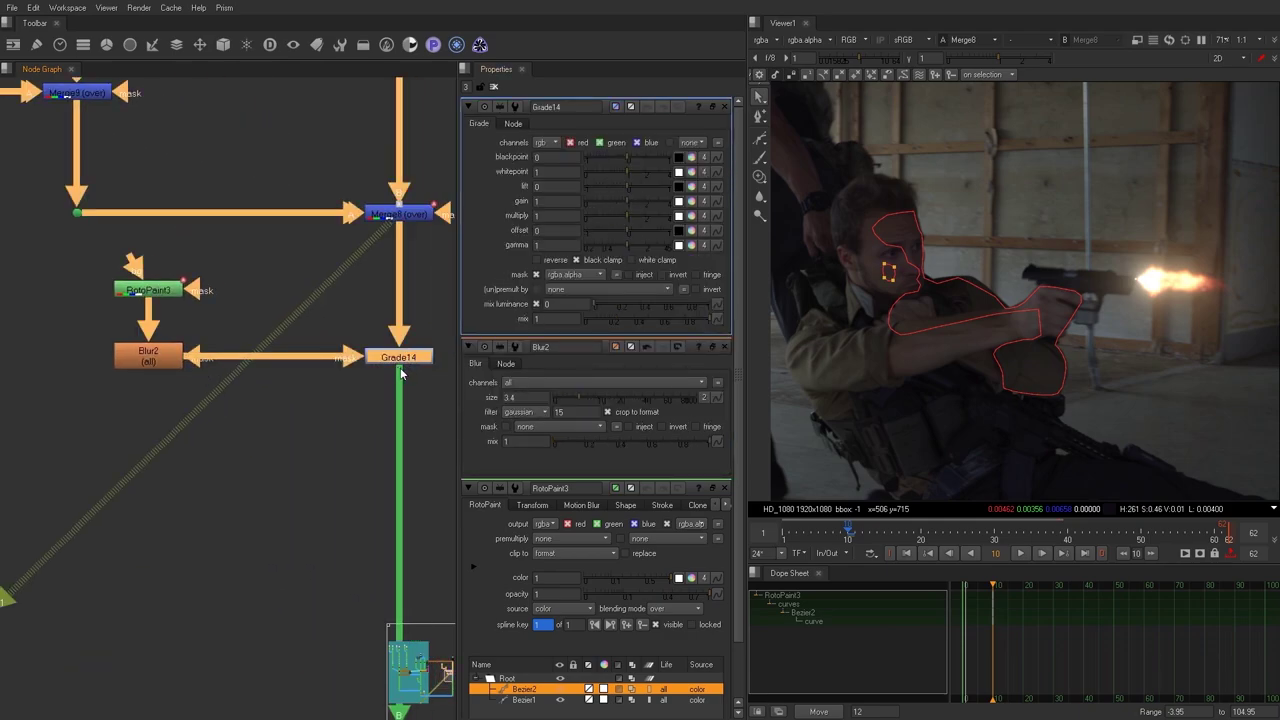
key(ctrl+z)
drag(335, 304, 443, 378)
middle_drag(443, 380, 352, 351)
key(ctrl+shift+x)
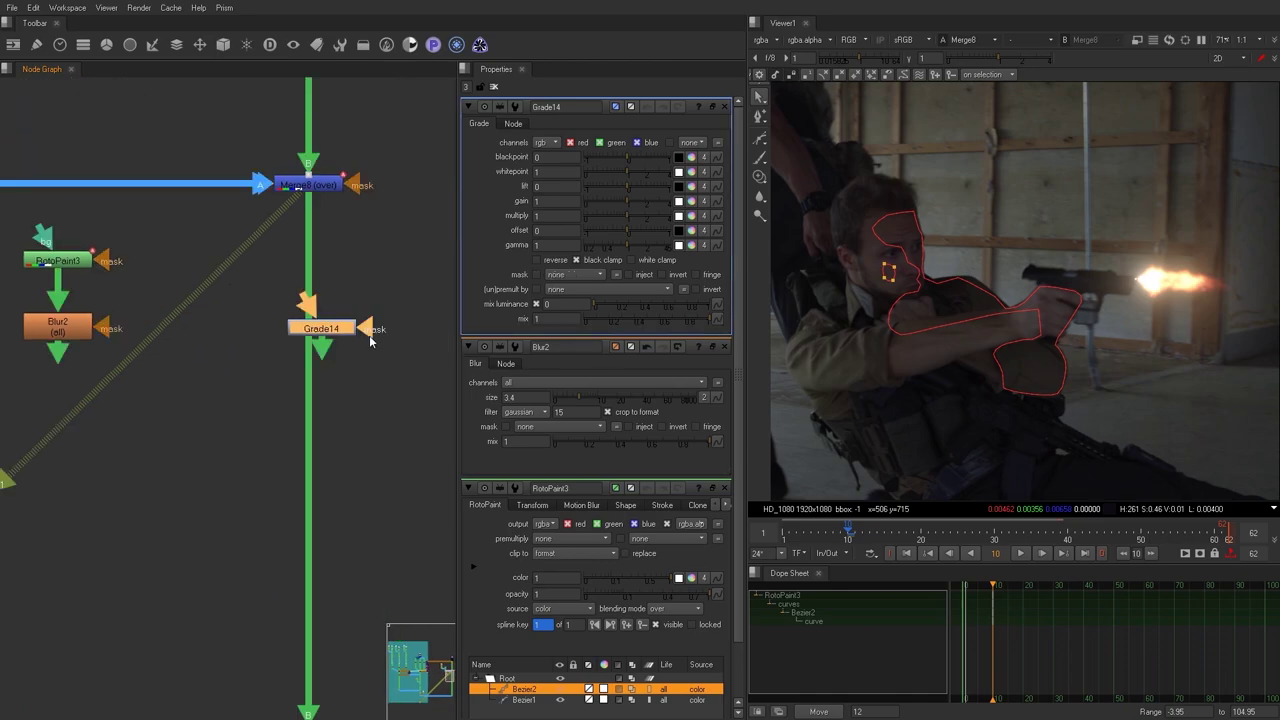
drag(336, 332, 70, 328)
drag(329, 324, 329, 327)
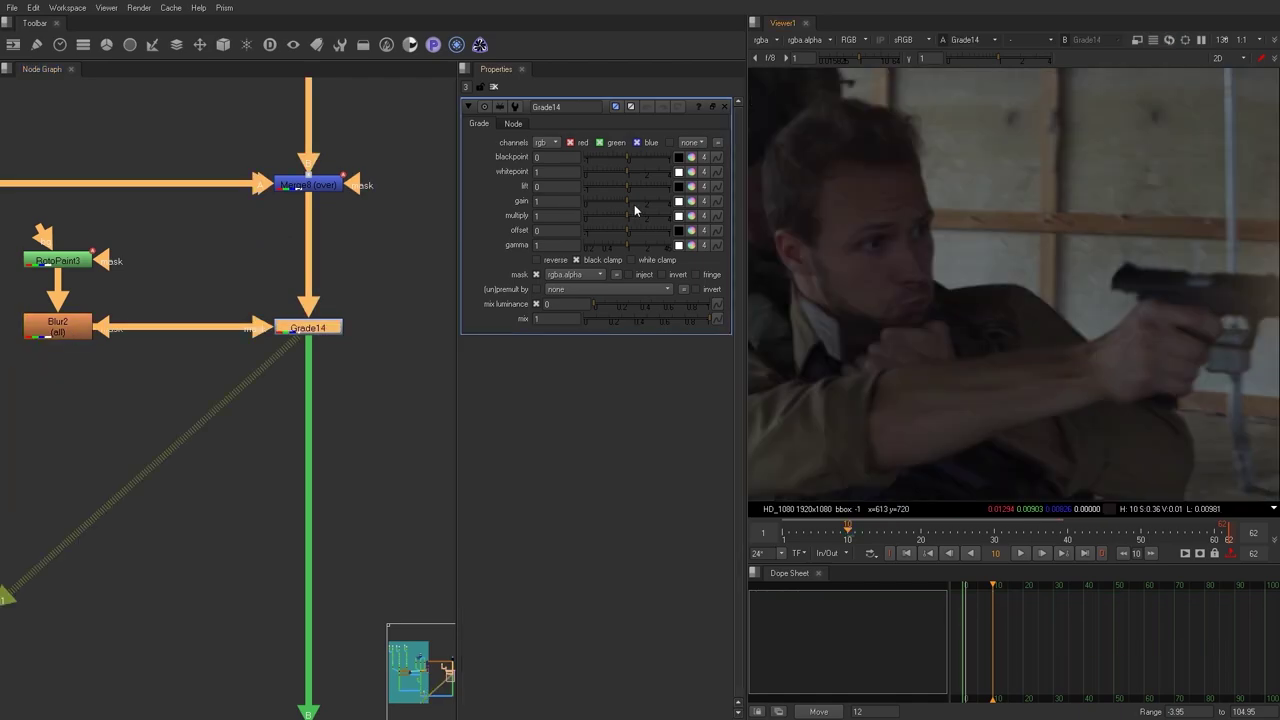
Raise the Grade's gain with a warm tint to about 3.23 red, 2.87 green and 2.59 blue, and set the Blur size to 12.
drag(634, 204, 652, 199)
click(690, 201)
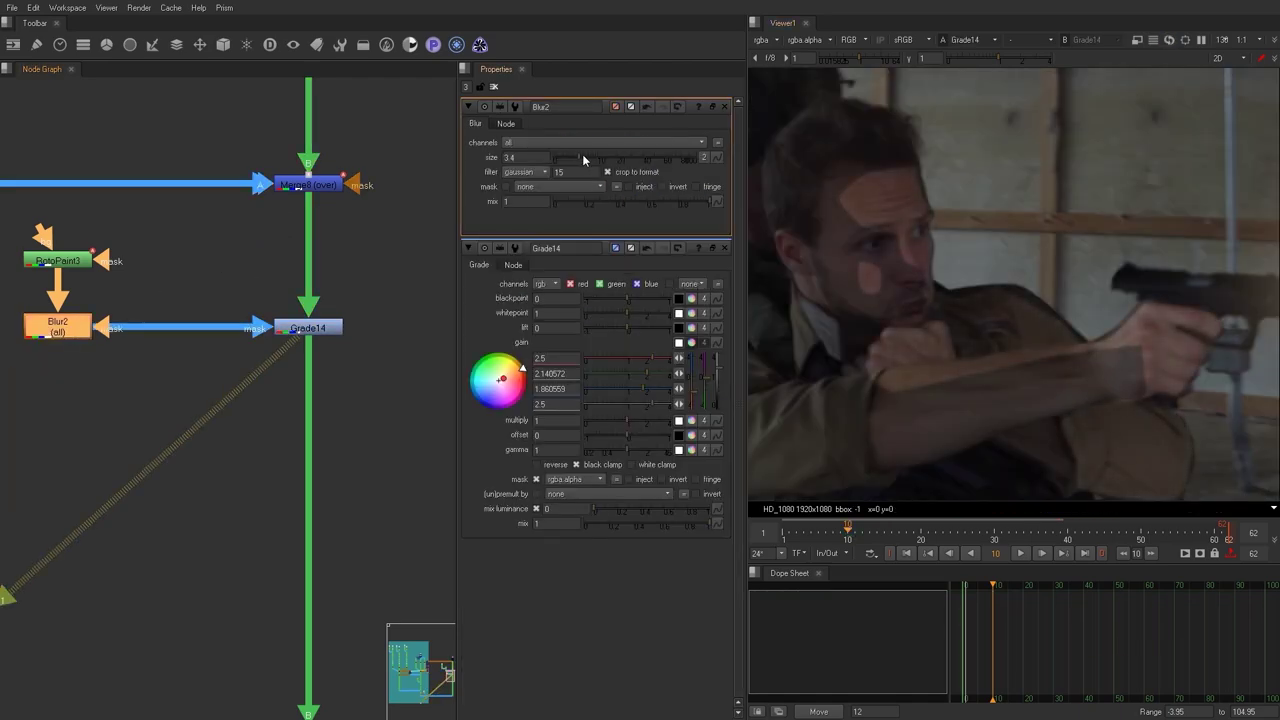
double_click(308, 327)
drag(718, 226, 720, 219)
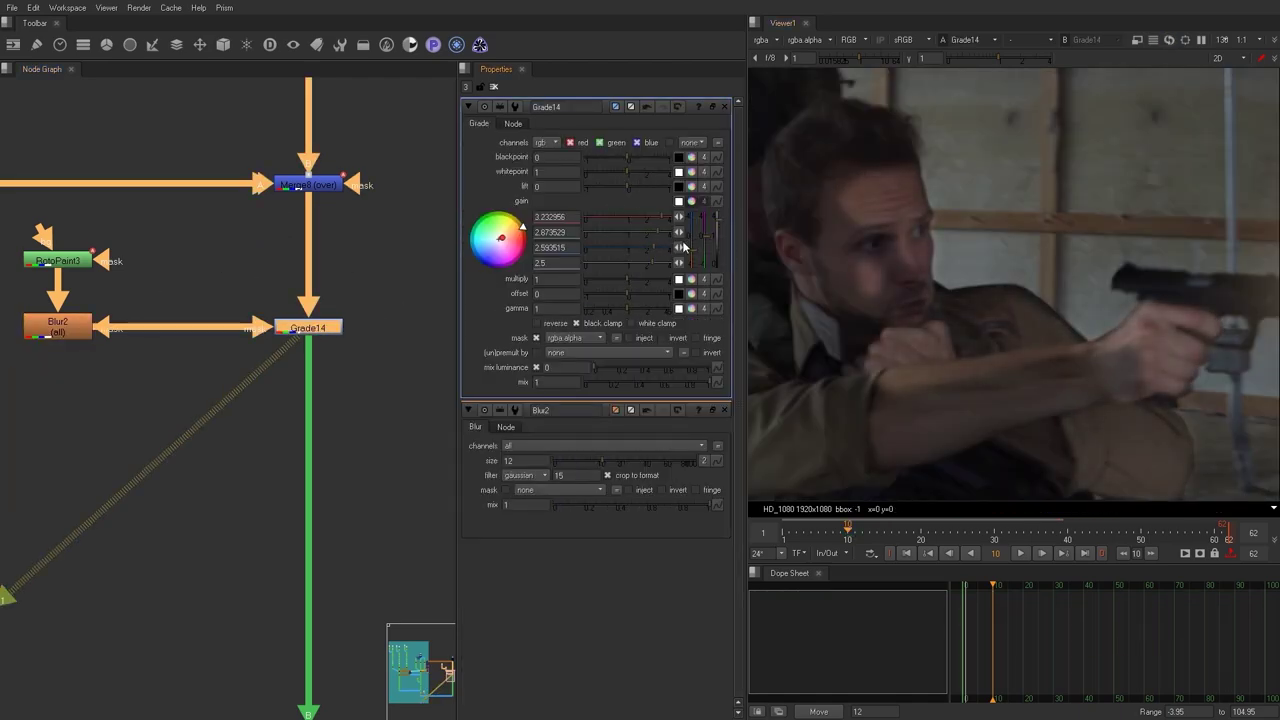
Adjust the large Bezier's points at the shooter's wrist on frame 10, and hide the shape overlay to check the light.
double_click(58, 259)
click(897, 398)
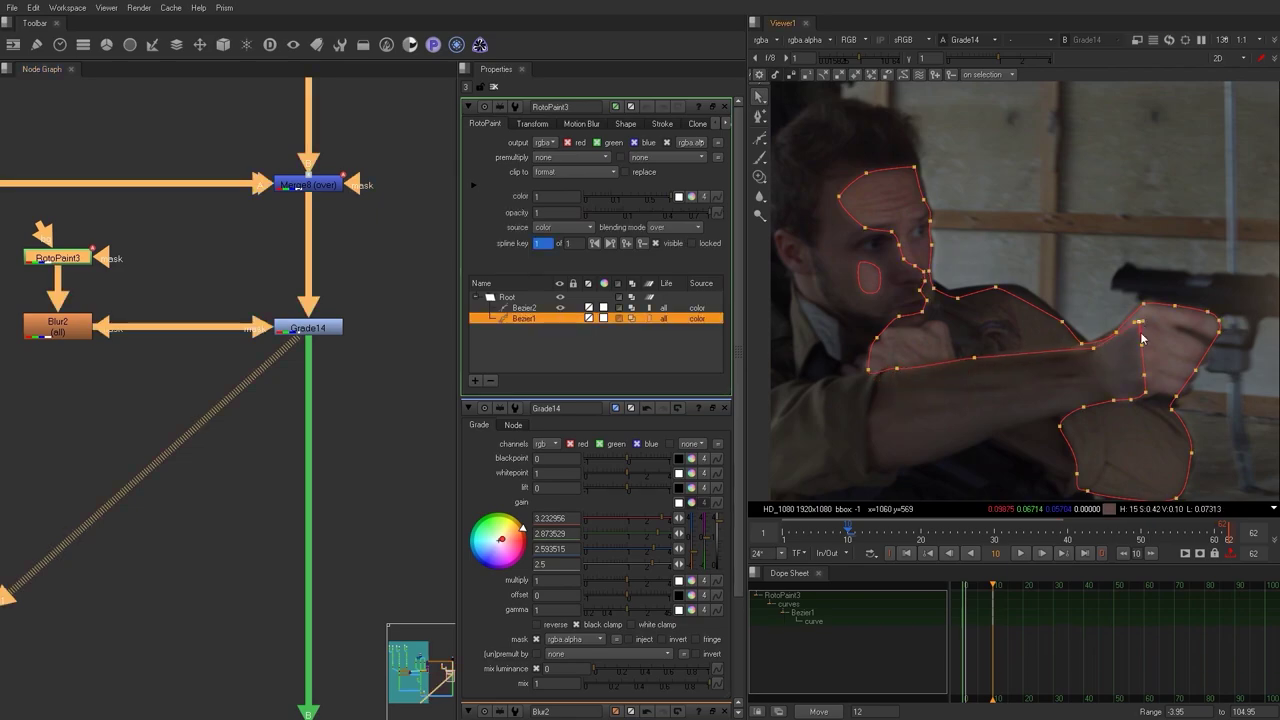
scroll(1116, 336, up, 5)
drag(1037, 362, 1050, 356)
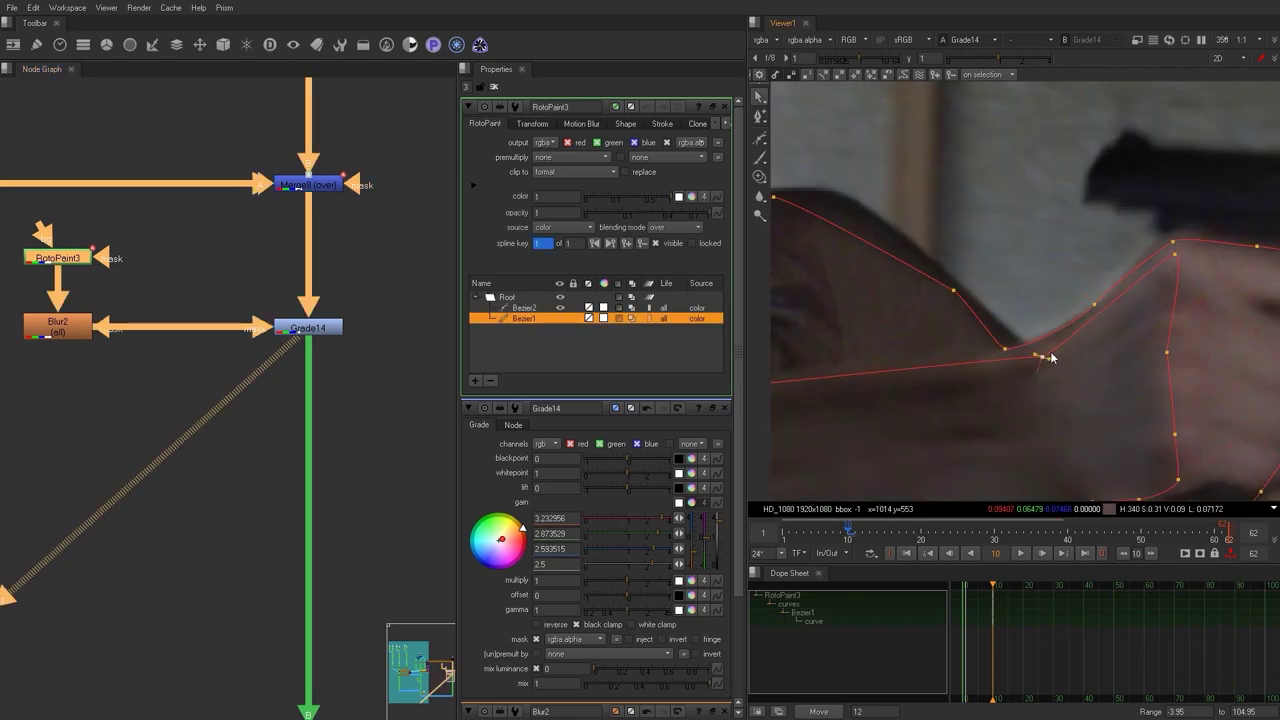
scroll(1080, 328, down, 7)
key(o)
Raise the Grade's gain to about 4.33, 3.55 and 2.99, and add a Dilate of size -3 between the RotoPaint and the Blur.
double_click(57, 327)
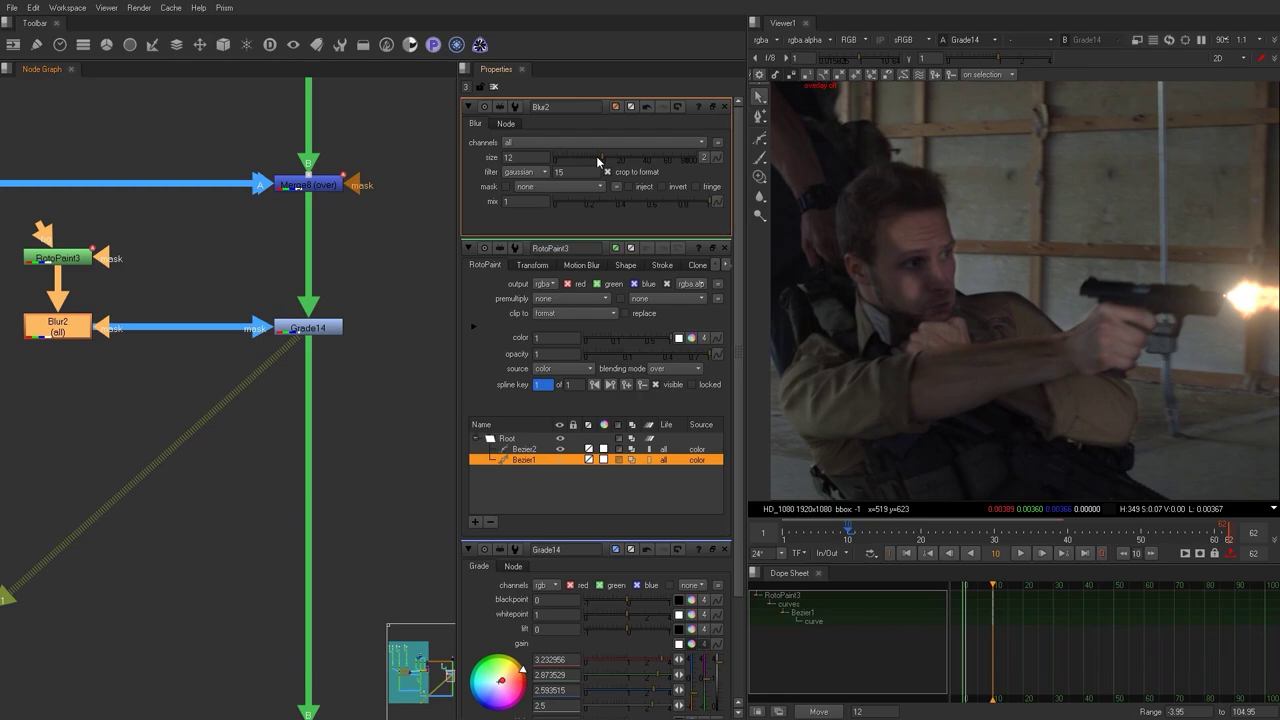
double_click(329, 332)
drag(718, 221, 721, 213)
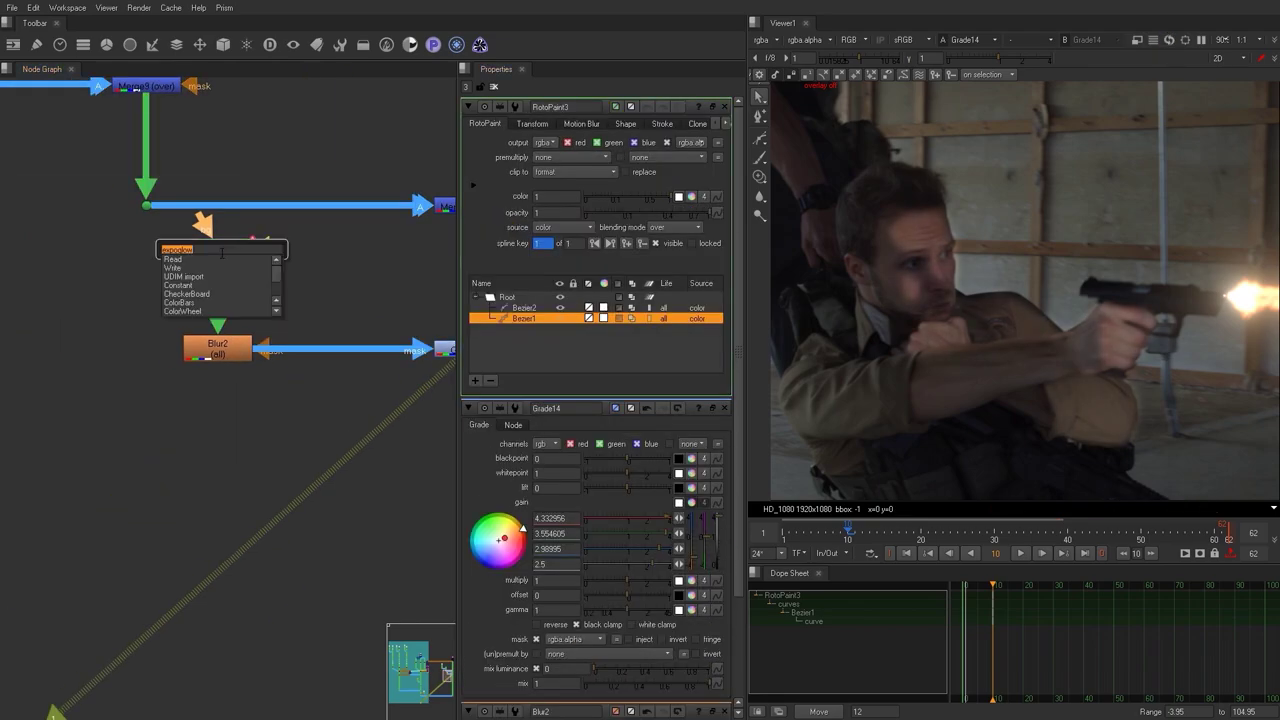
text(dilate)
key(Return)
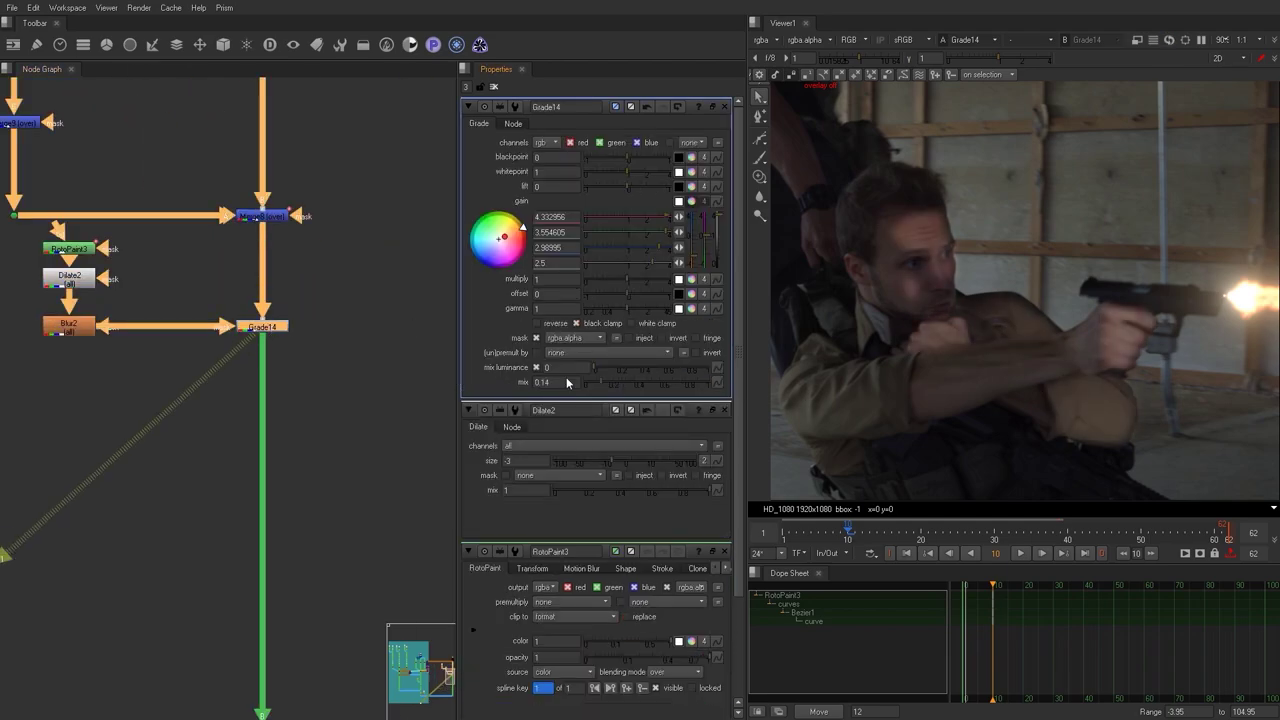
Keyframe the Grade's mix at 0.65 on frame 10 and at 0 on frames 9 and 11.
drag(566, 383, 641, 383)
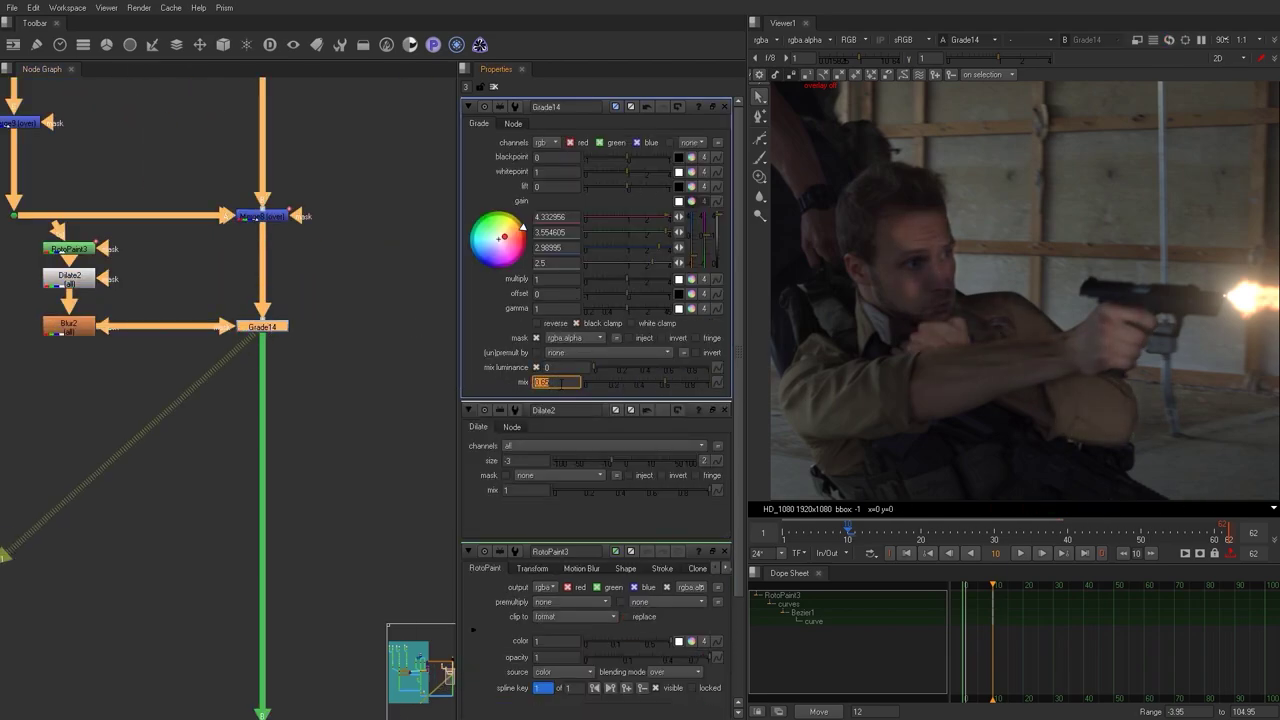
click(405, 385)
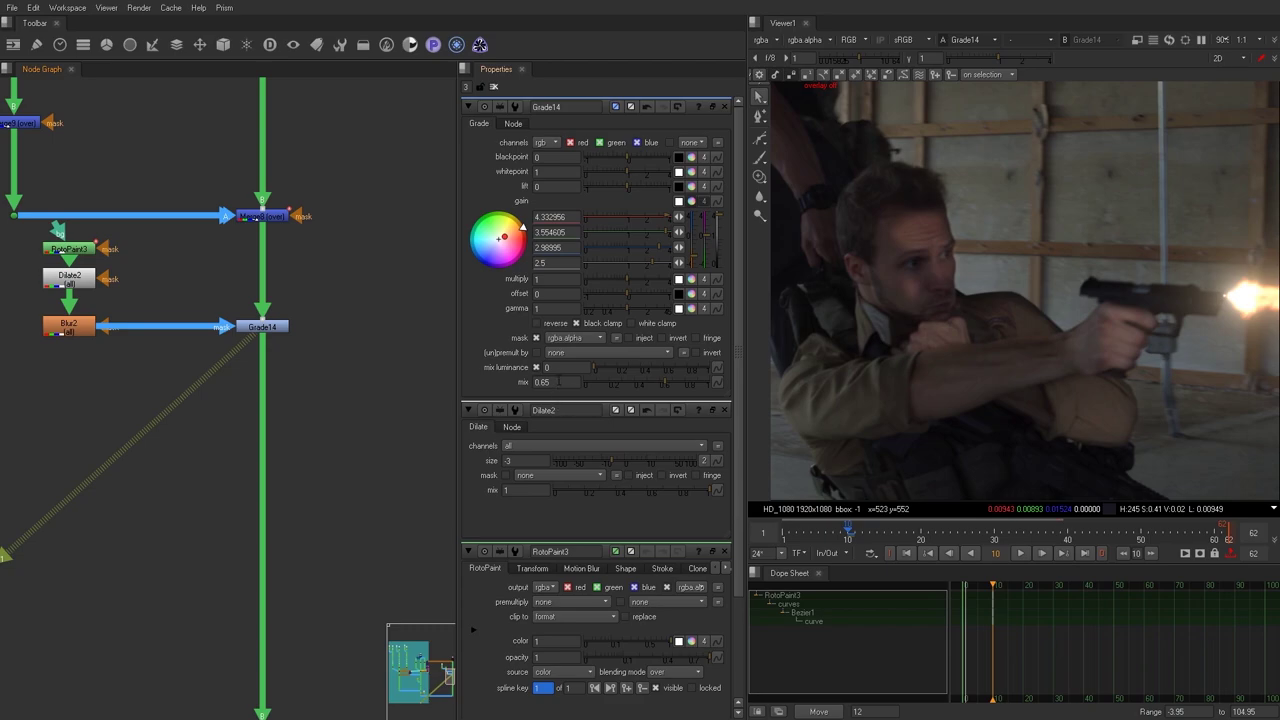
right_click(565, 383)
click(584, 388)
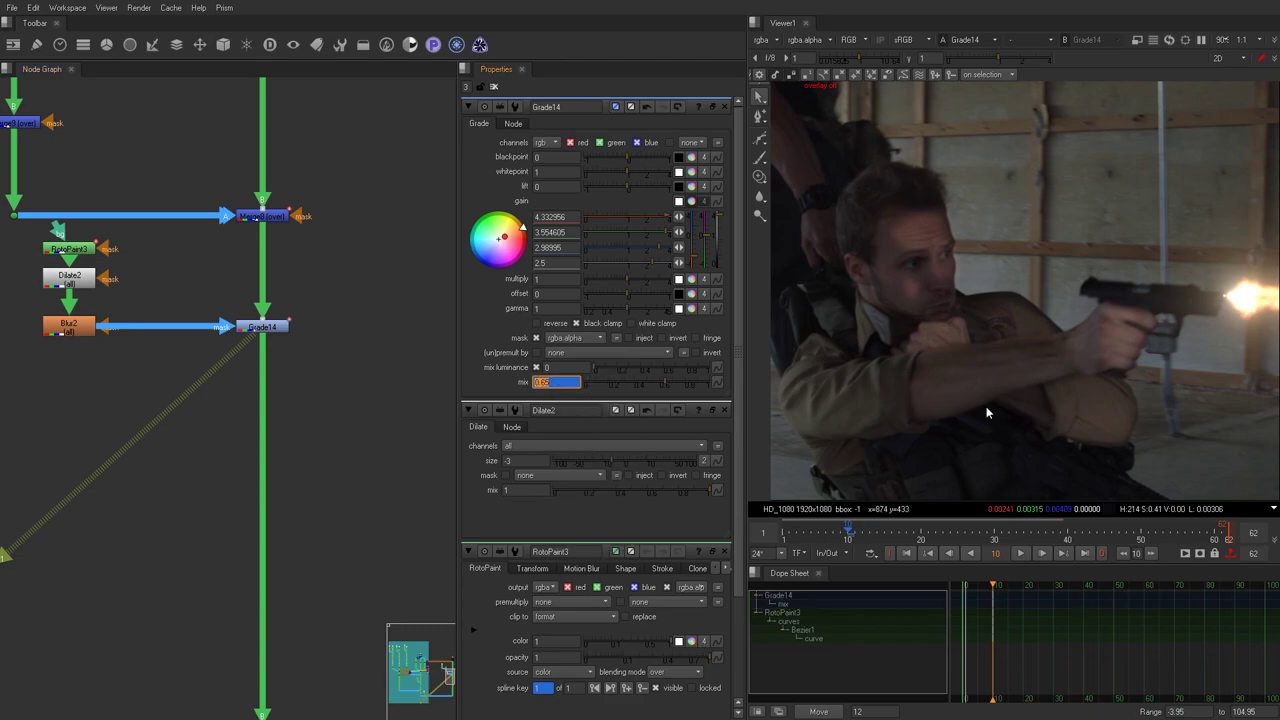
key(Left)
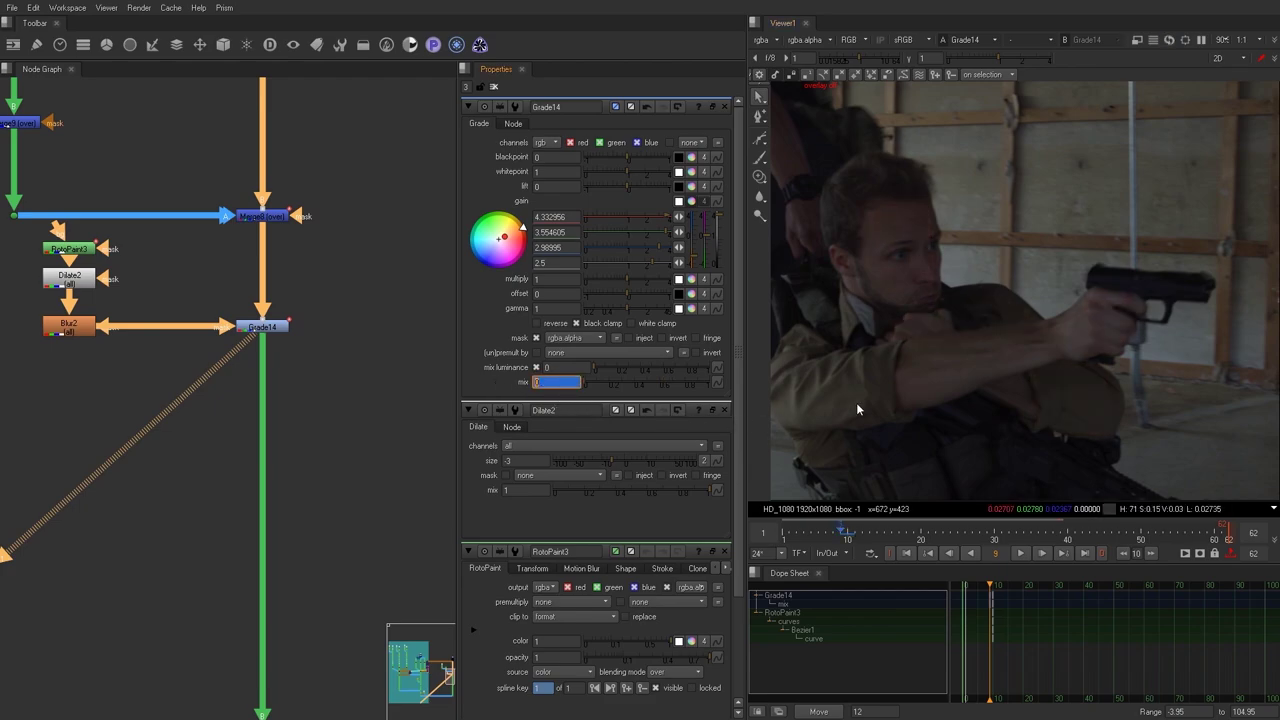
key(Right)
key(Right)
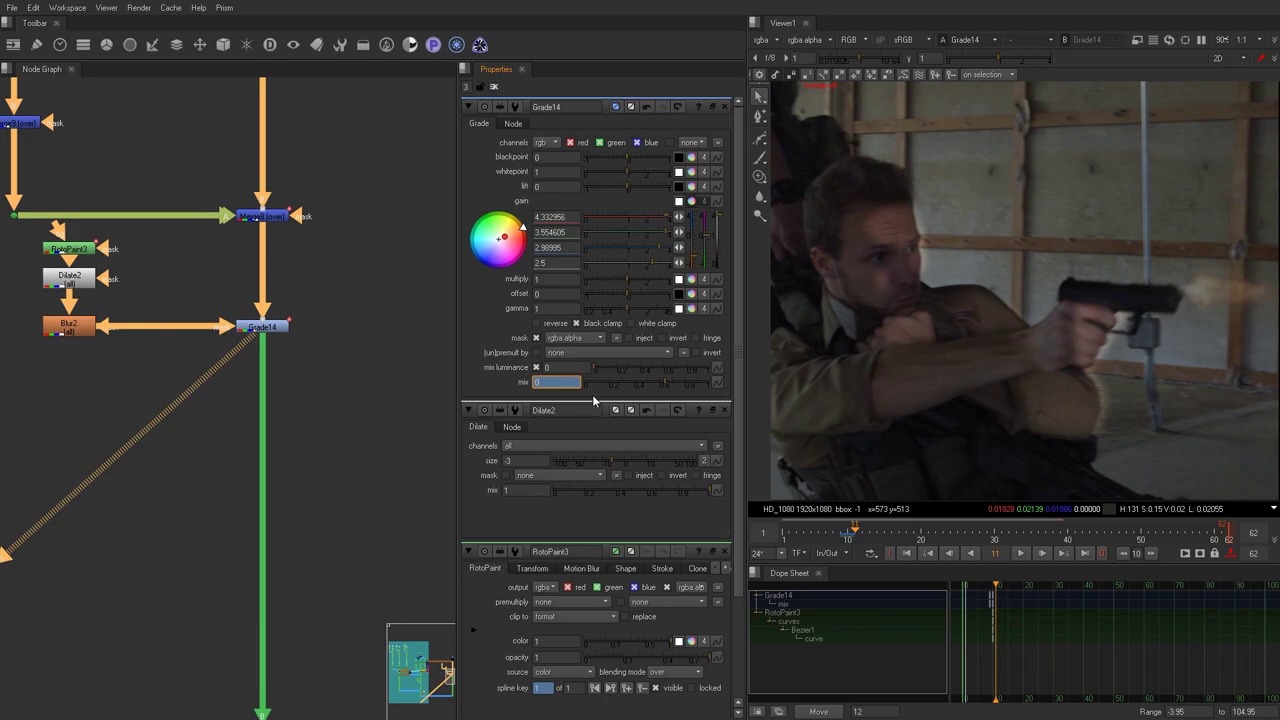
text(0)
key(Return)
Select all points of both Bezier shapes and move them together onto the shooter on frame 24.
middle_drag(835, 280, 863, 295)
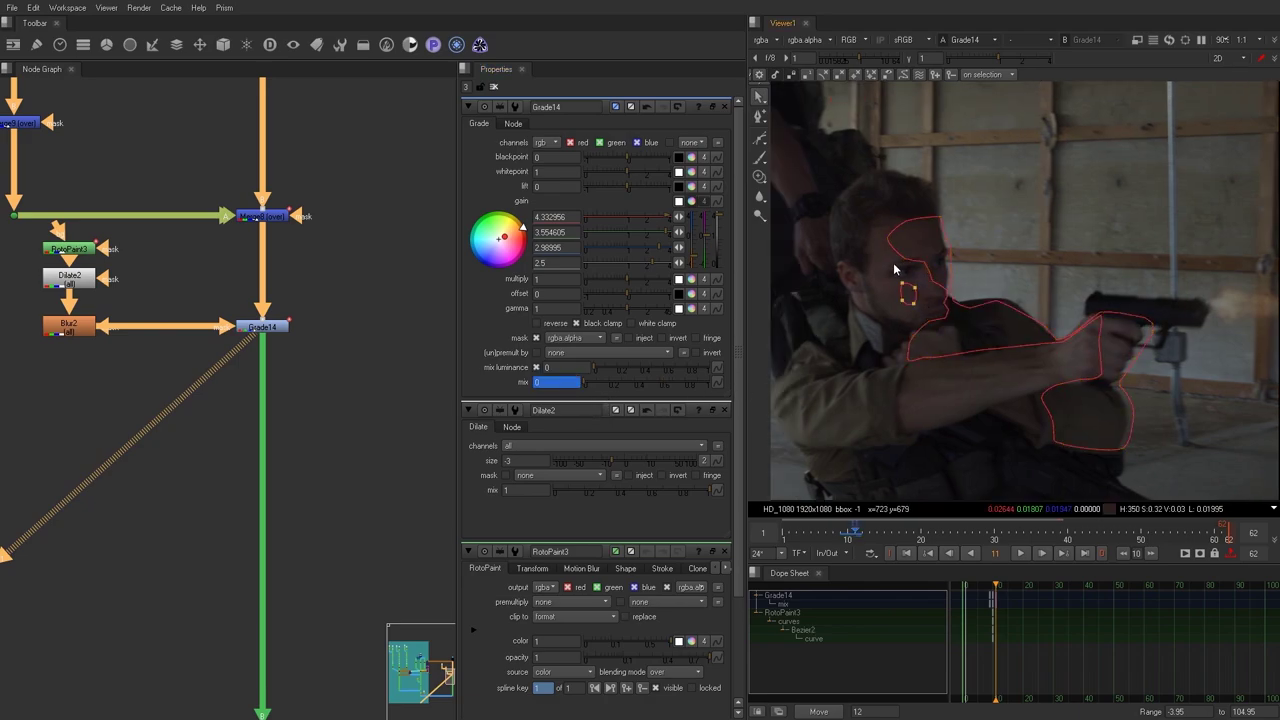
drag(848, 193, 1272, 488)
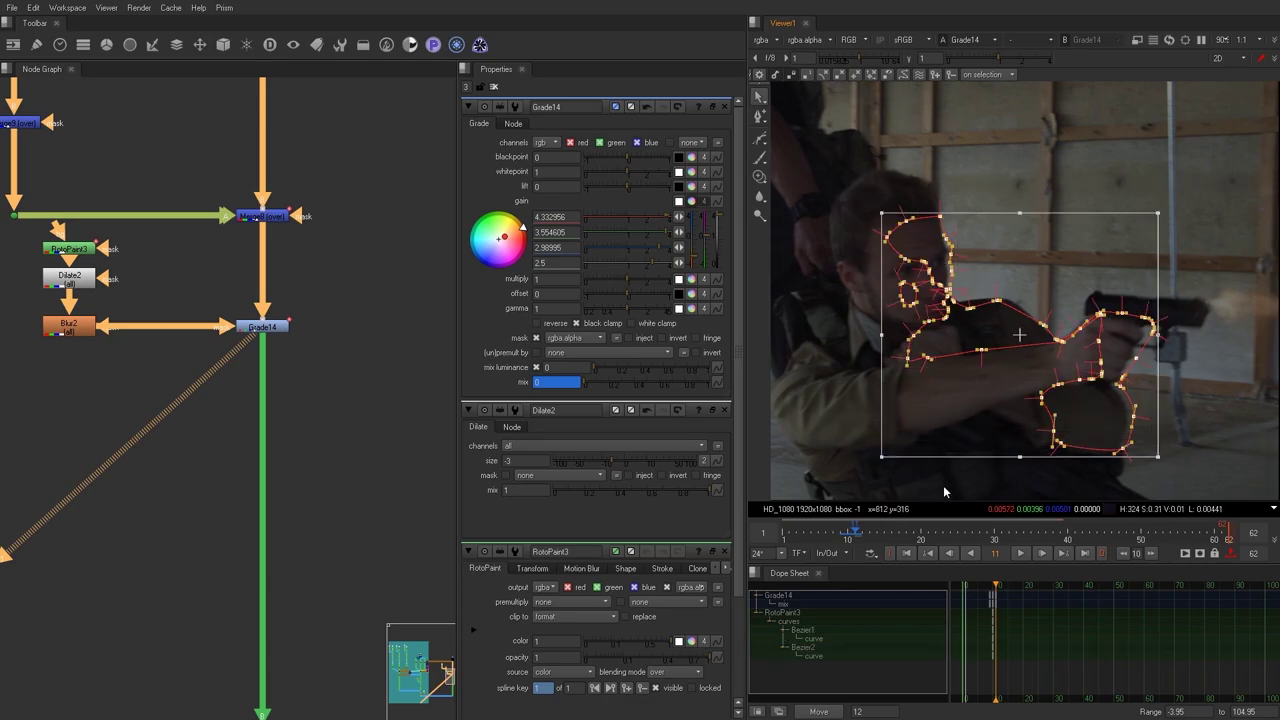
click(921, 537)
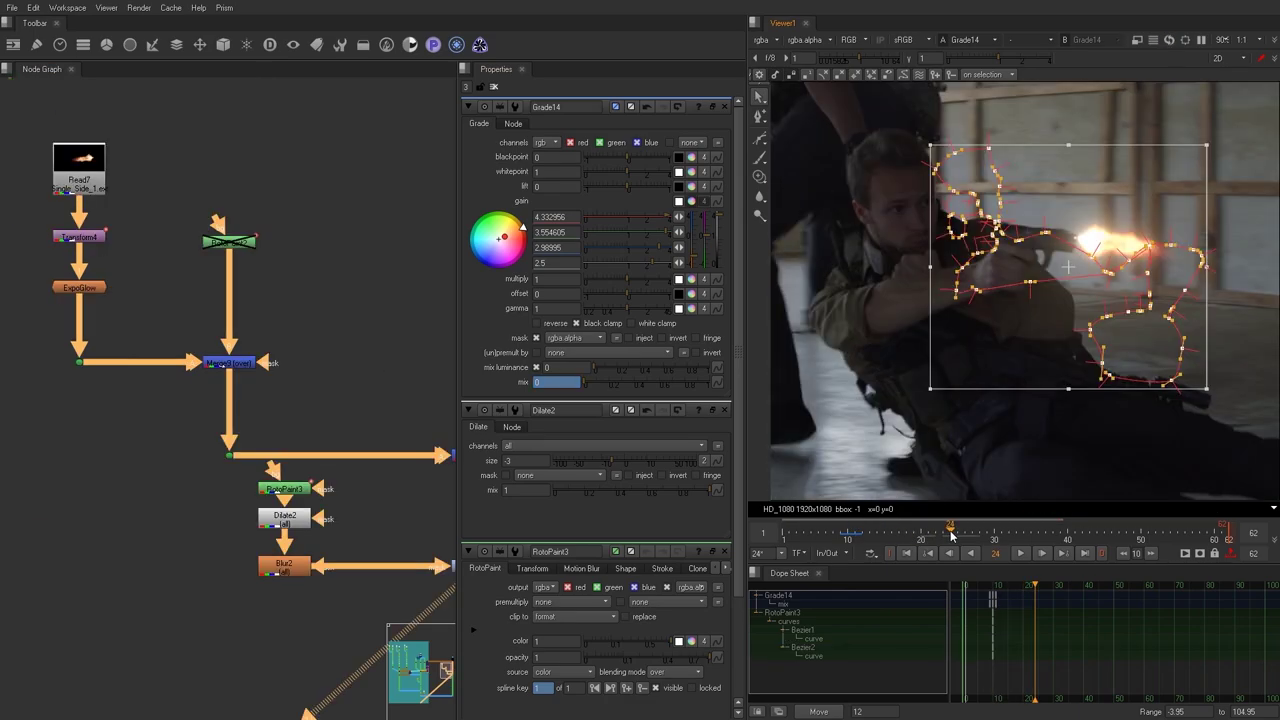
drag(1032, 296, 972, 294)
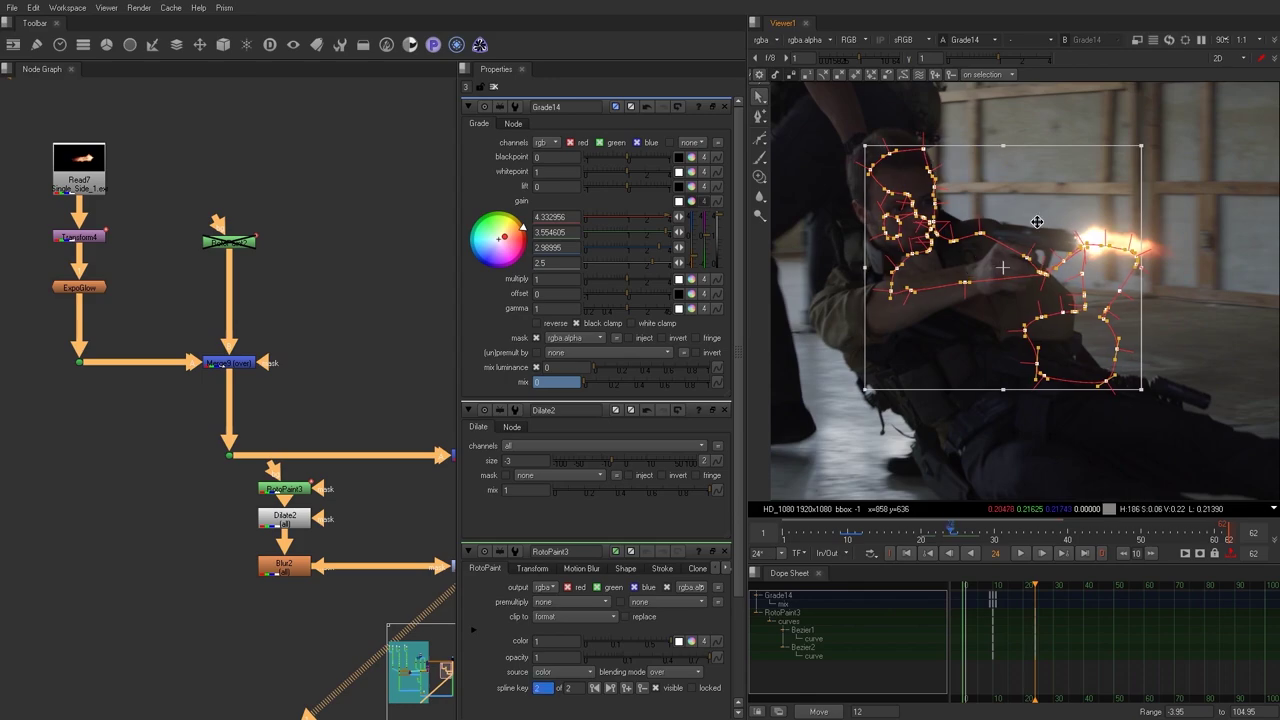
click(1210, 283)
On frame 24, reshape the Beziers to fit the shooter's face, hands and knee, and raise the Grade's mix for the flash.
scroll(929, 337, up, 5)
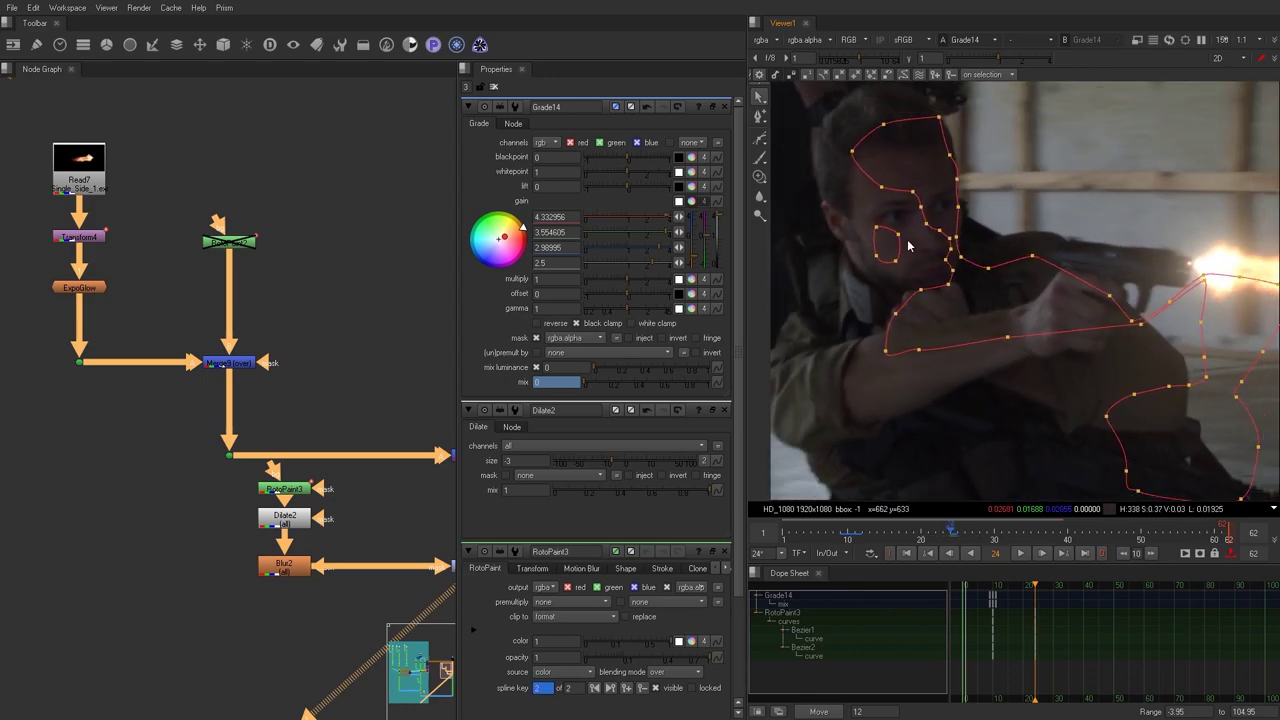
scroll(950, 305, up, 2)
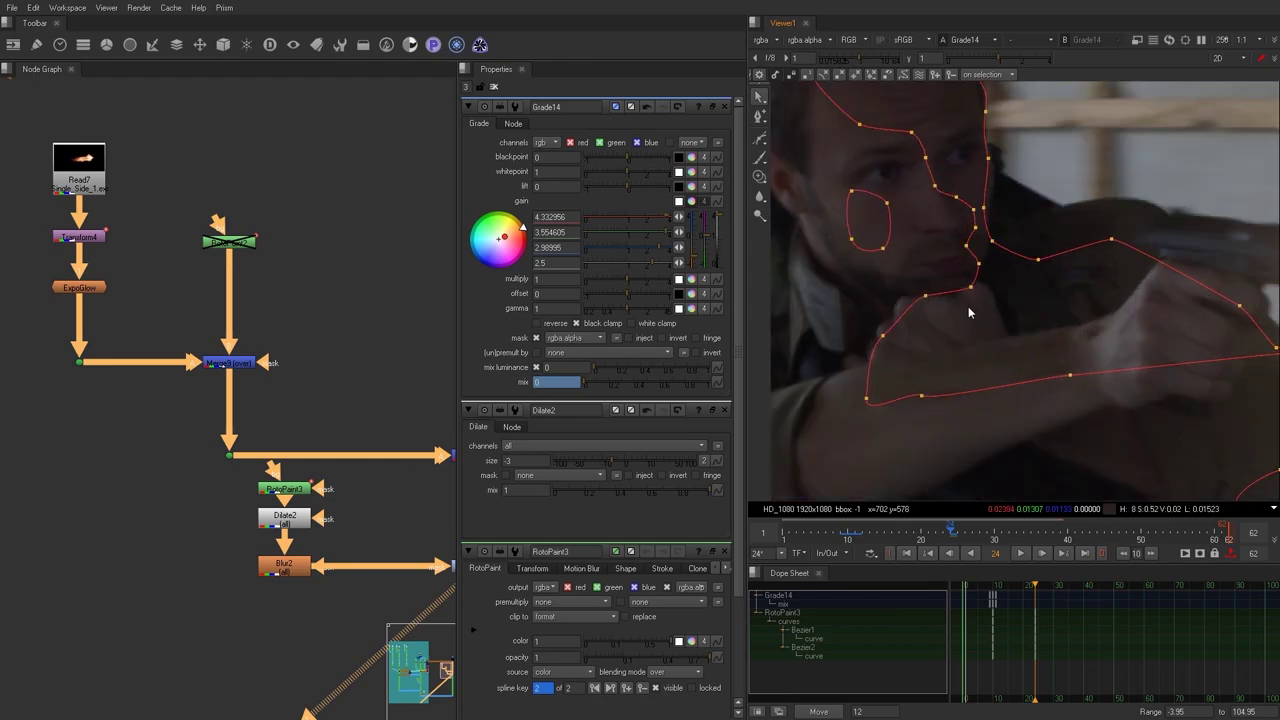
scroll(968, 306, up, 2)
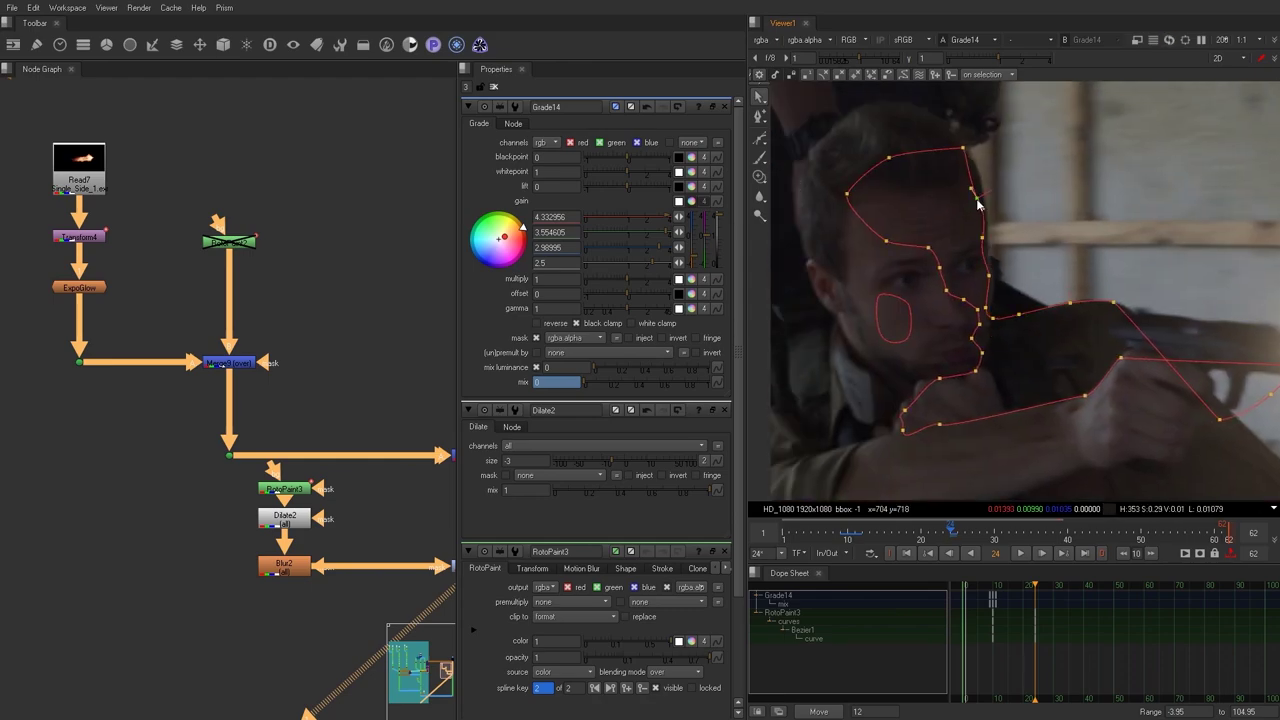
drag(925, 175, 903, 200)
scroll(905, 295, up, 5)
click(895, 311)
scroll(965, 349, down, 5)
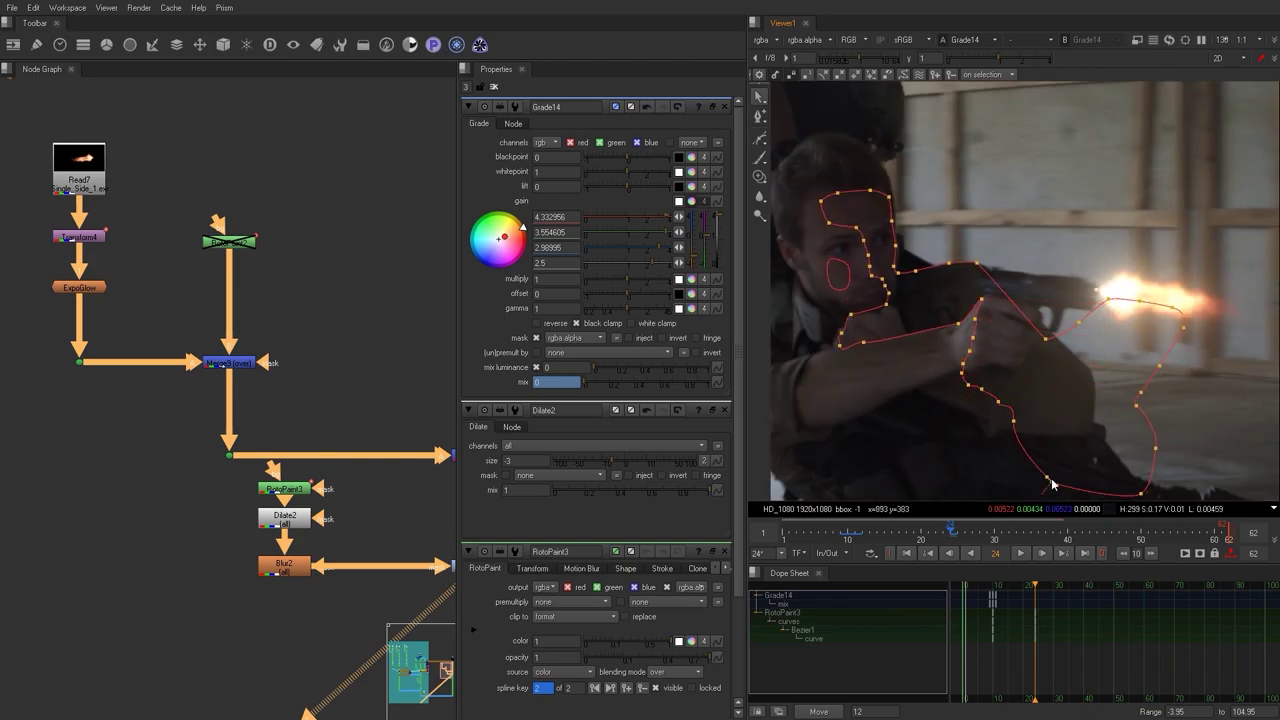
scroll(1066, 350, up, 2)
scroll(916, 293, down, 3)
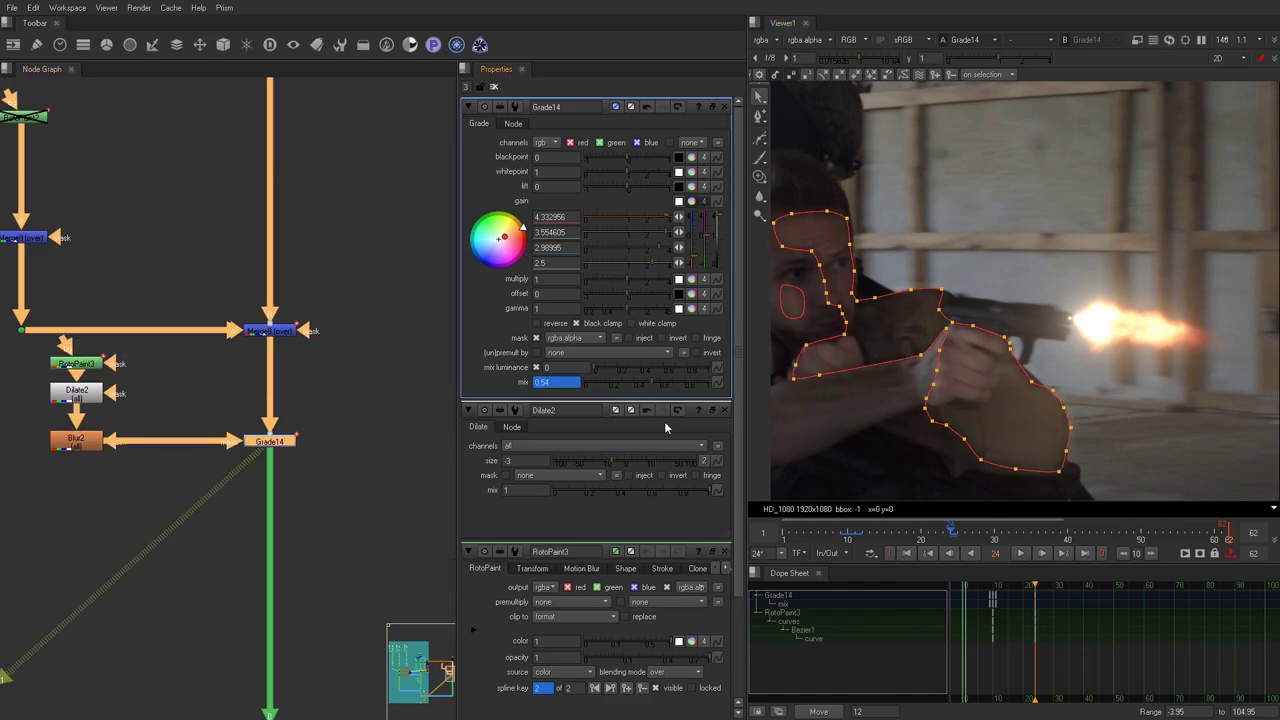
key(o)
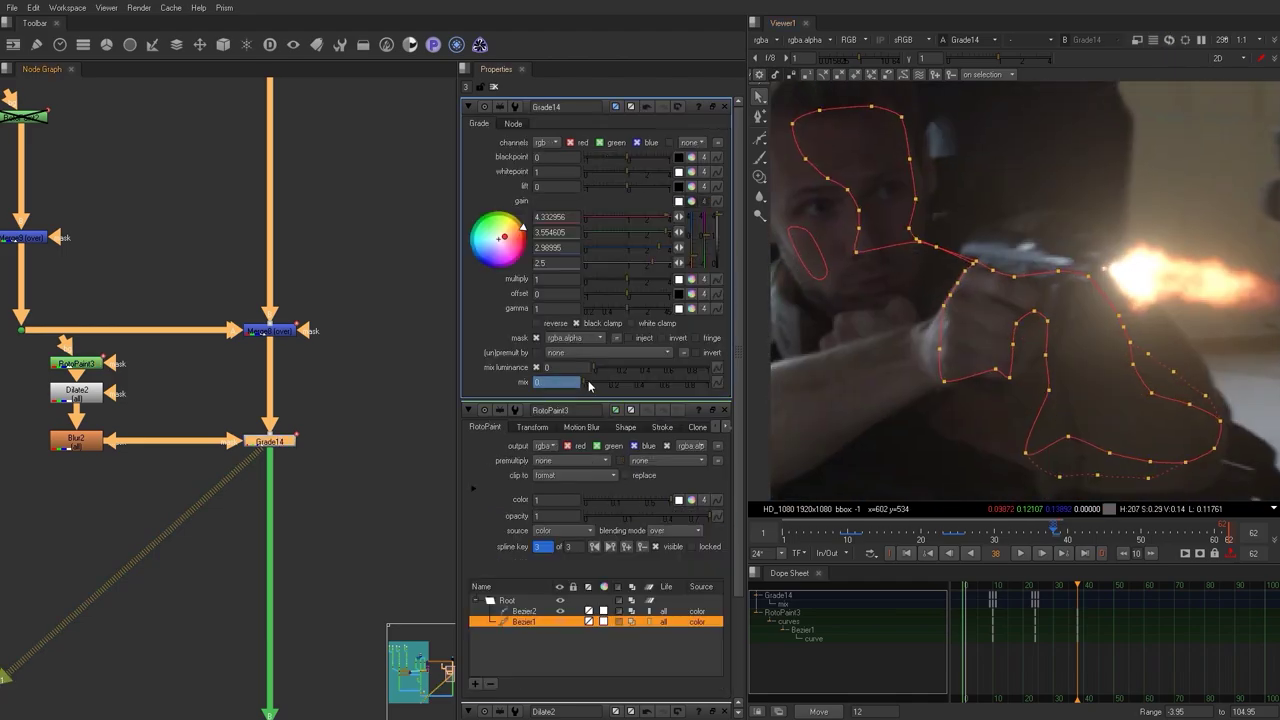
Raise the Grade's mix for the muzzle flash on frame 38.
drag(588, 380, 647, 393)
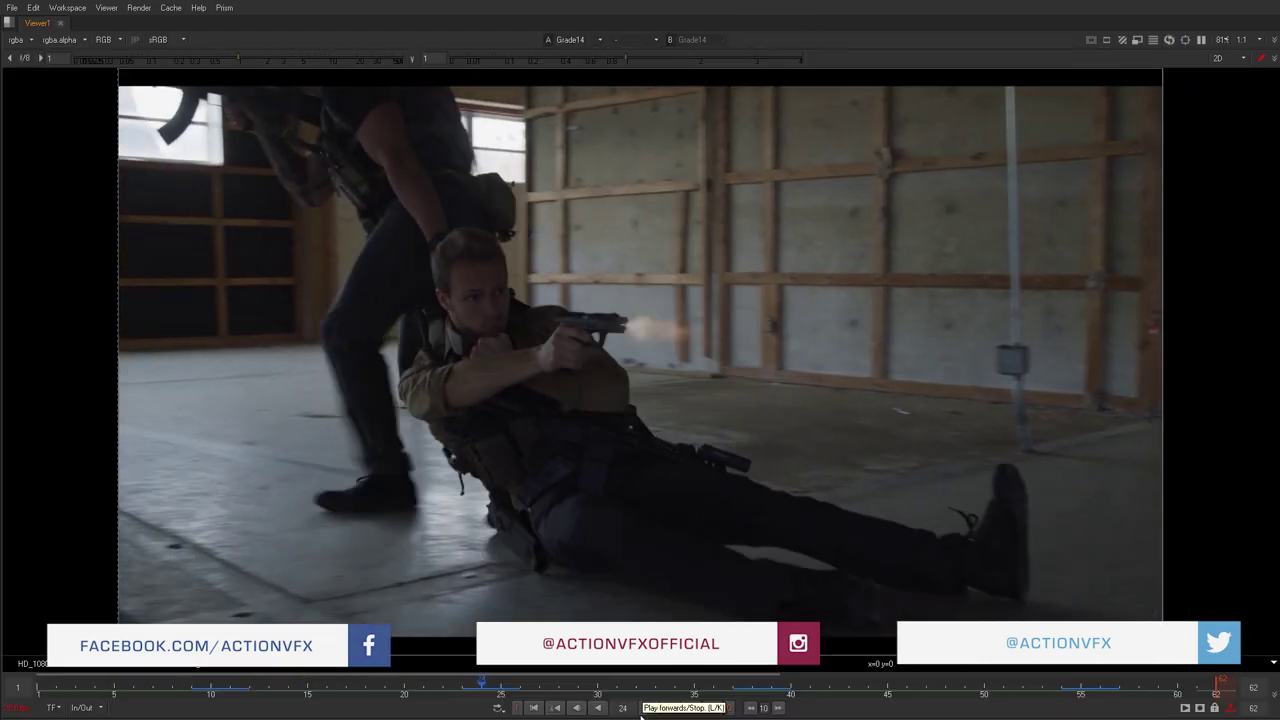
Play the shot in the enlarged viewer, and examine the interactive light on the shooter at frame 24.
click(641, 710)
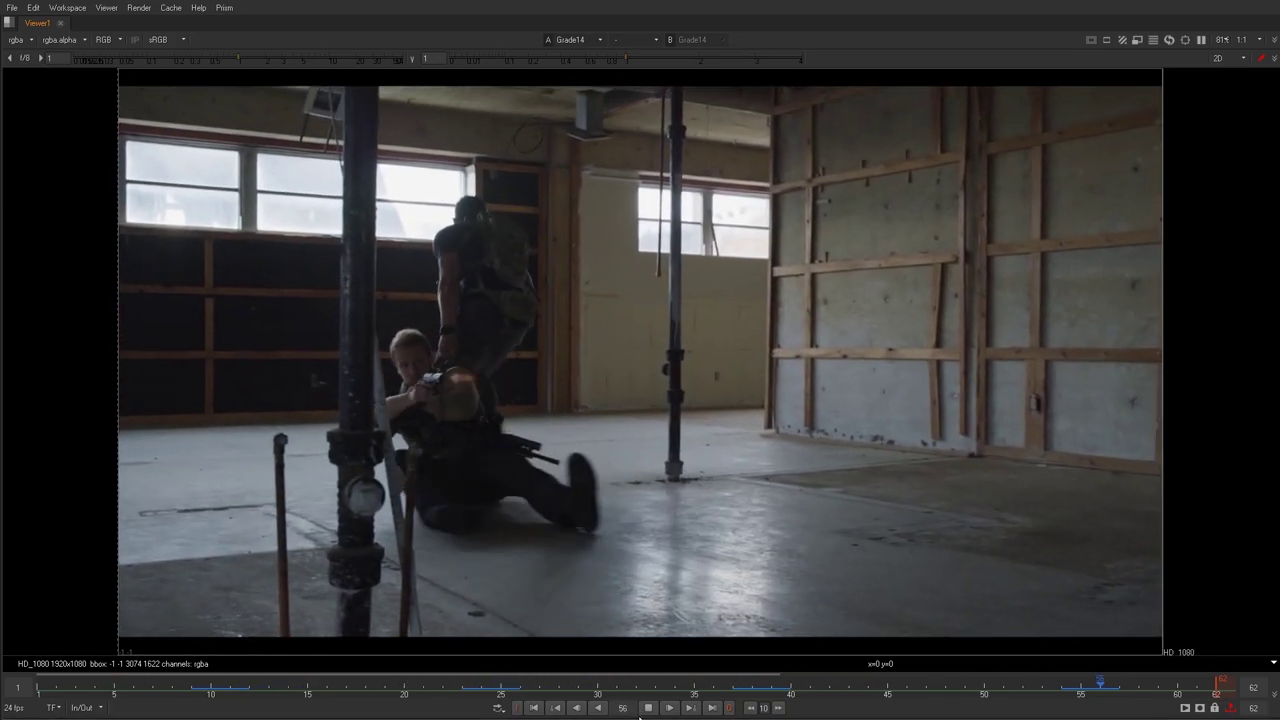
click(647, 708)
click(511, 695)
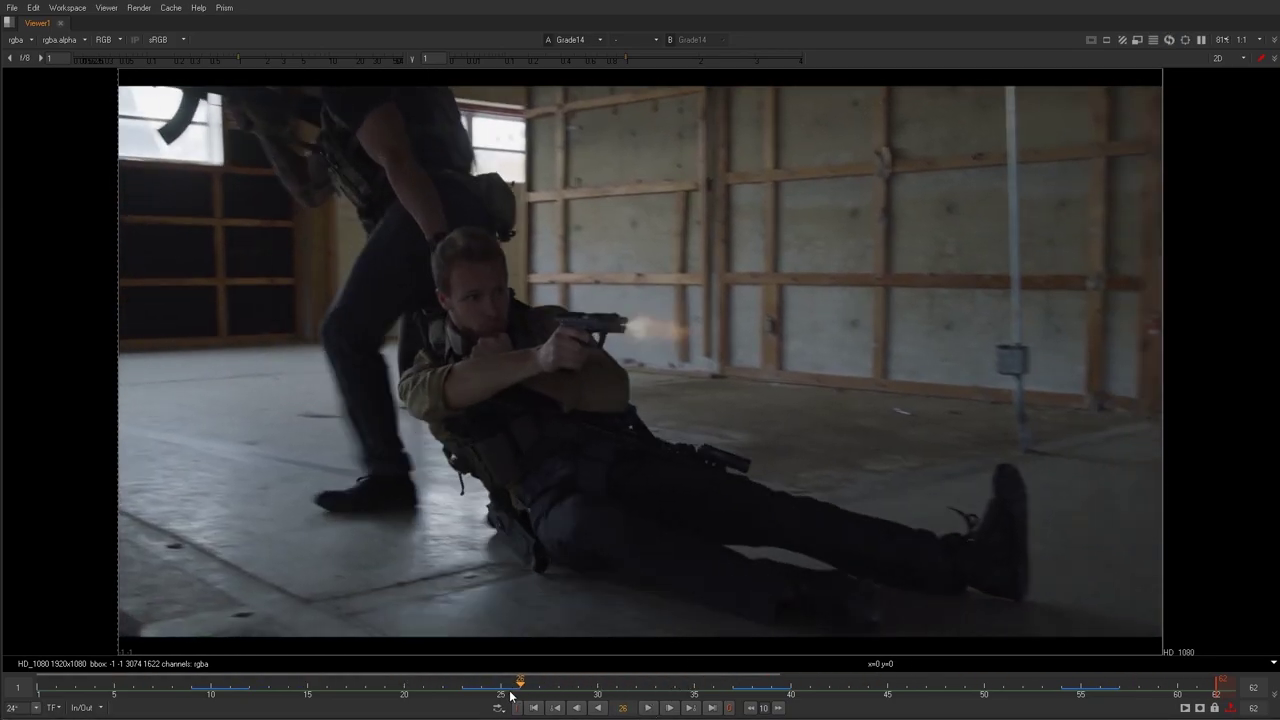
drag(493, 698, 484, 694)
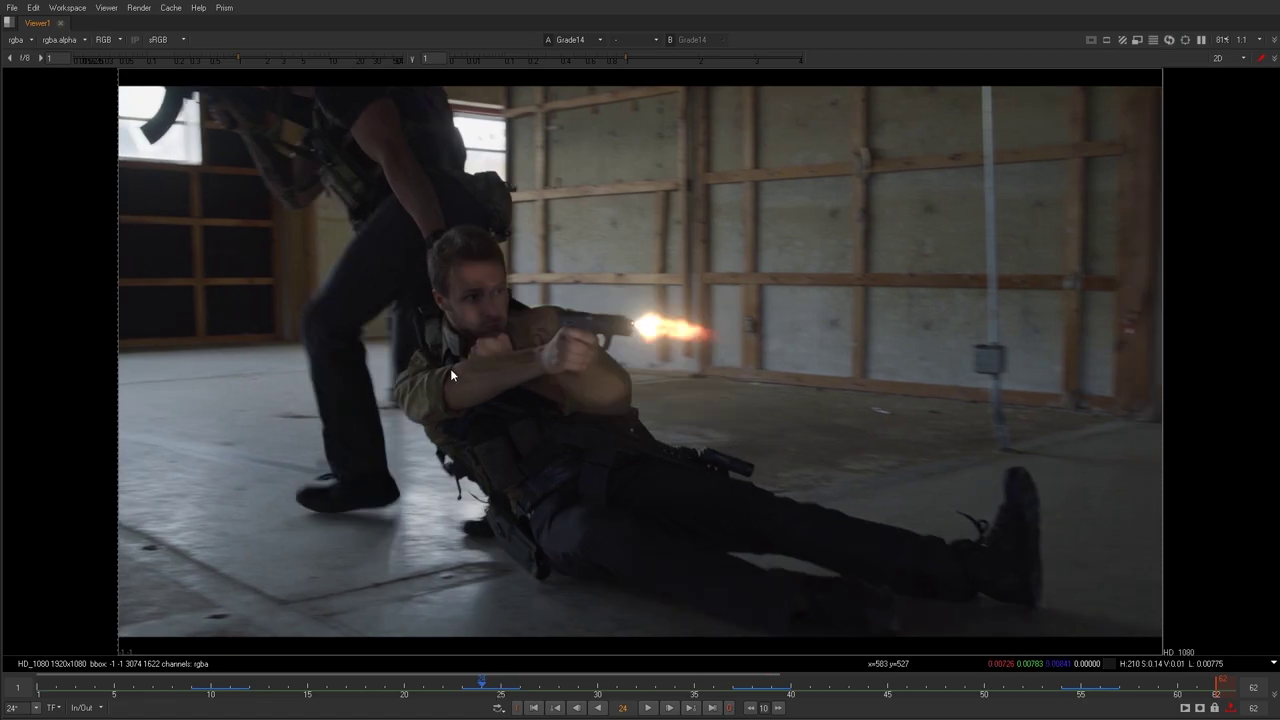
key(space)
On frame 24, reshape the forehead portion of Bezier1 in RotoPaint3 to fit the lit side of the shooter's face.
double_click(70, 388)
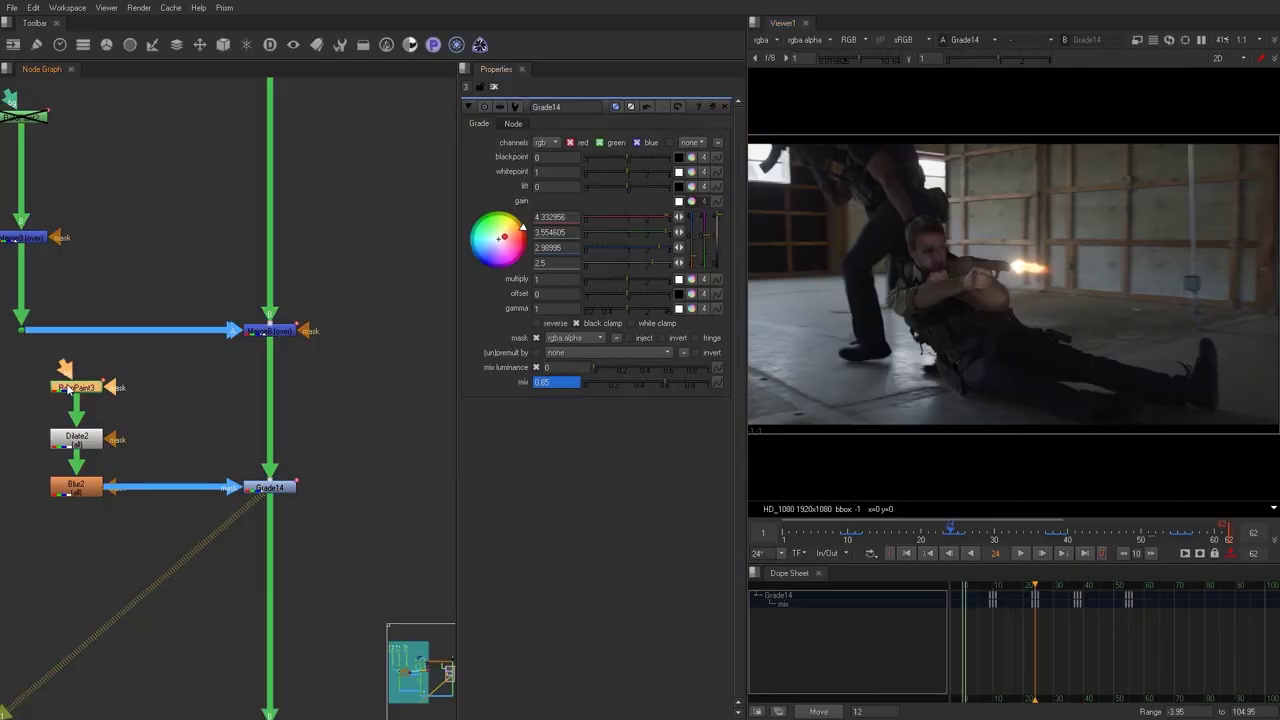
scroll(949, 236, up, 5)
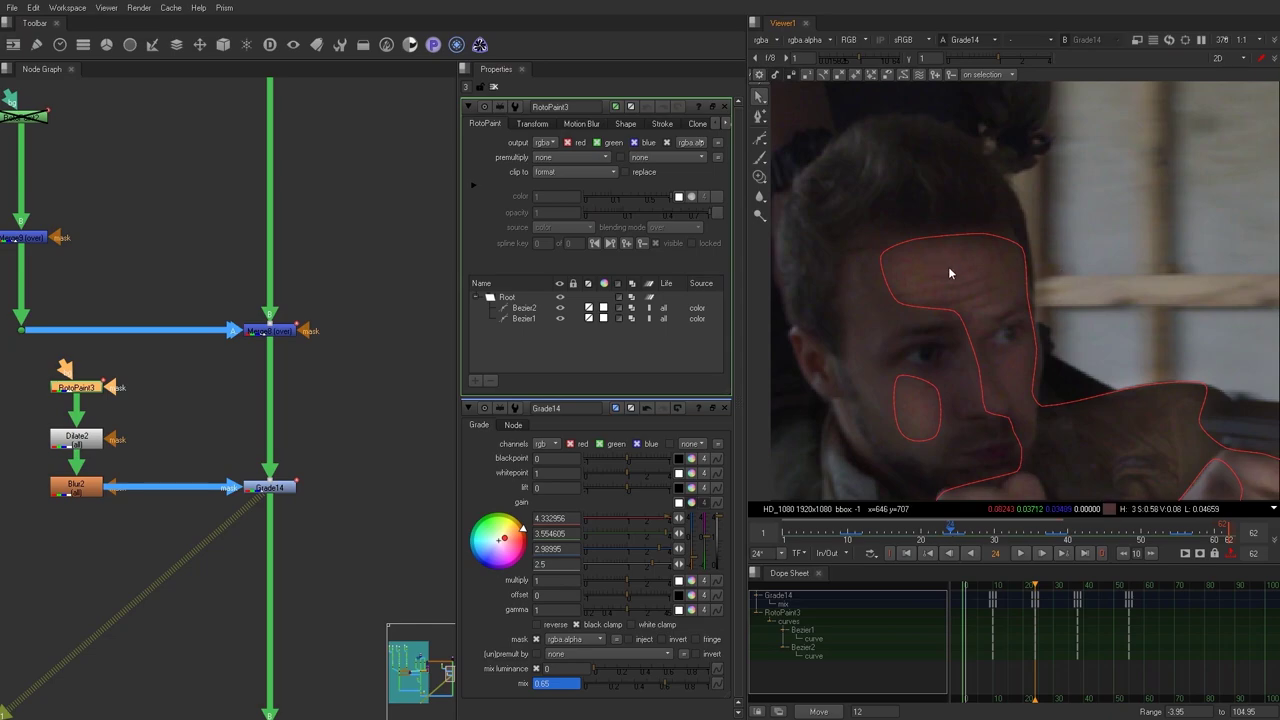
scroll(915, 268, up, 2)
click(869, 262)
drag(901, 270, 846, 259)
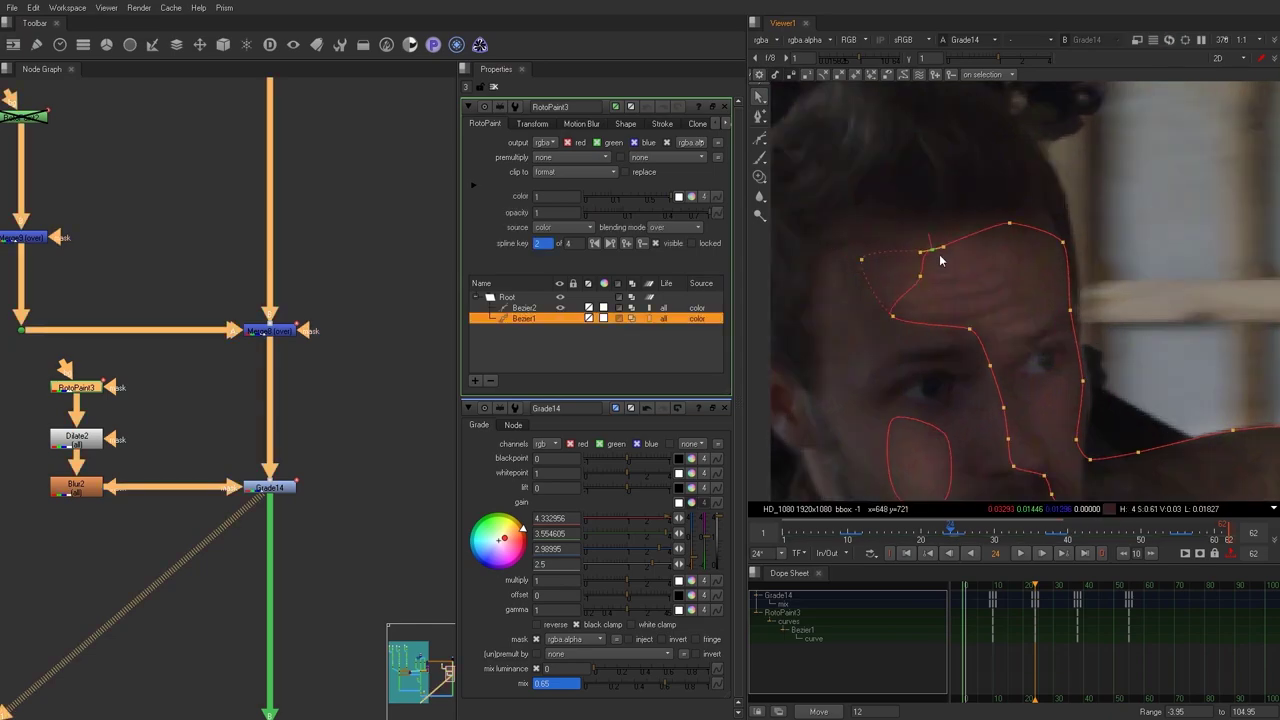
drag(940, 260, 945, 266)
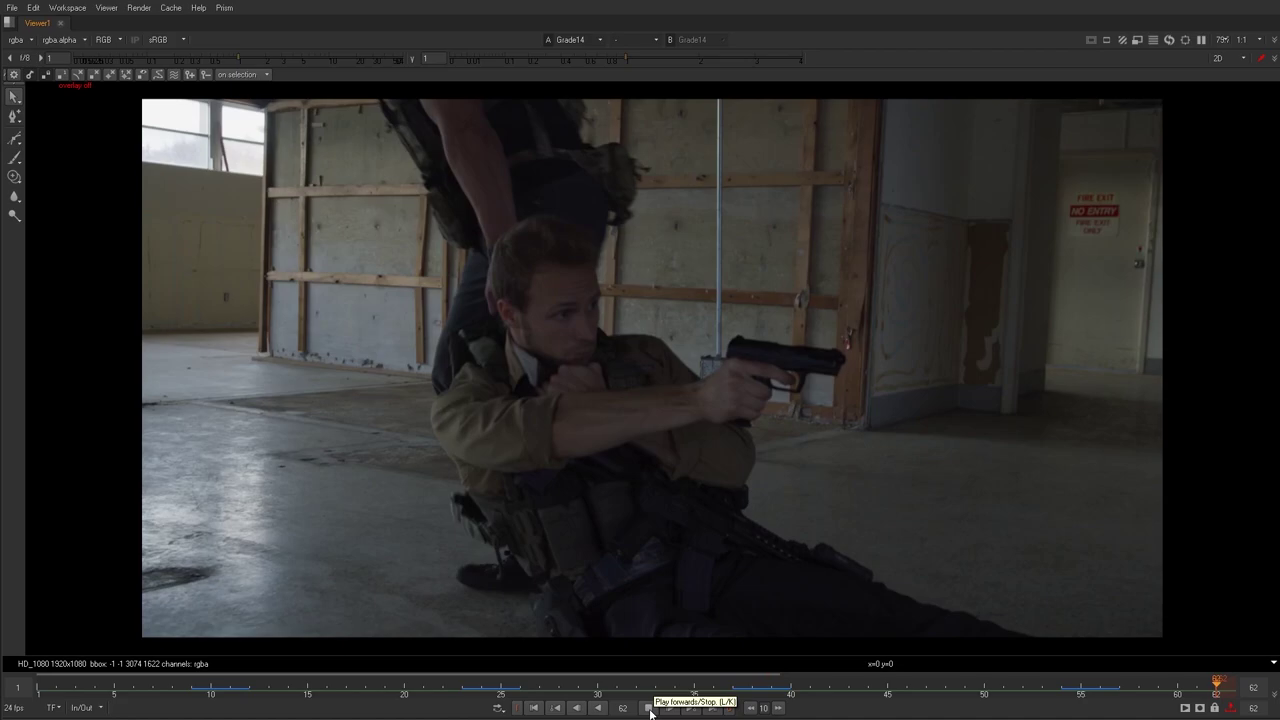
Play the shot in the enlarged viewer to examine the interactive light, and return to the node graph.
click(650, 710)
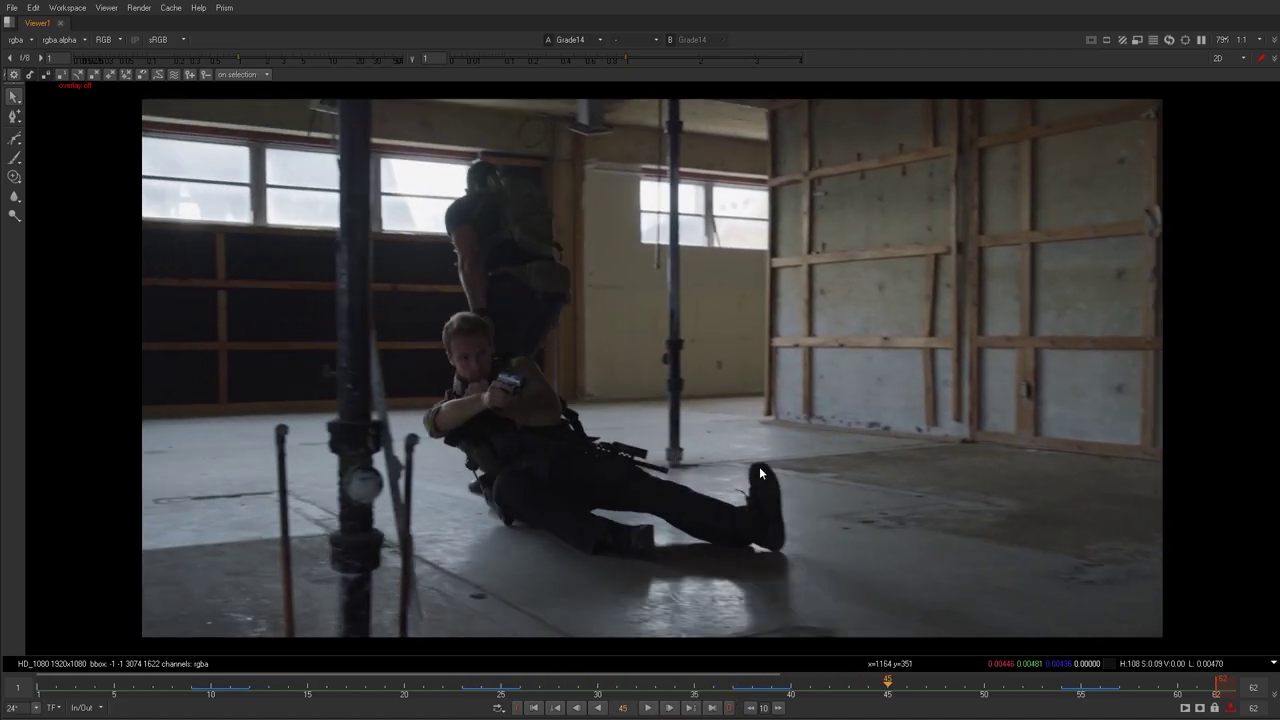
key(space)
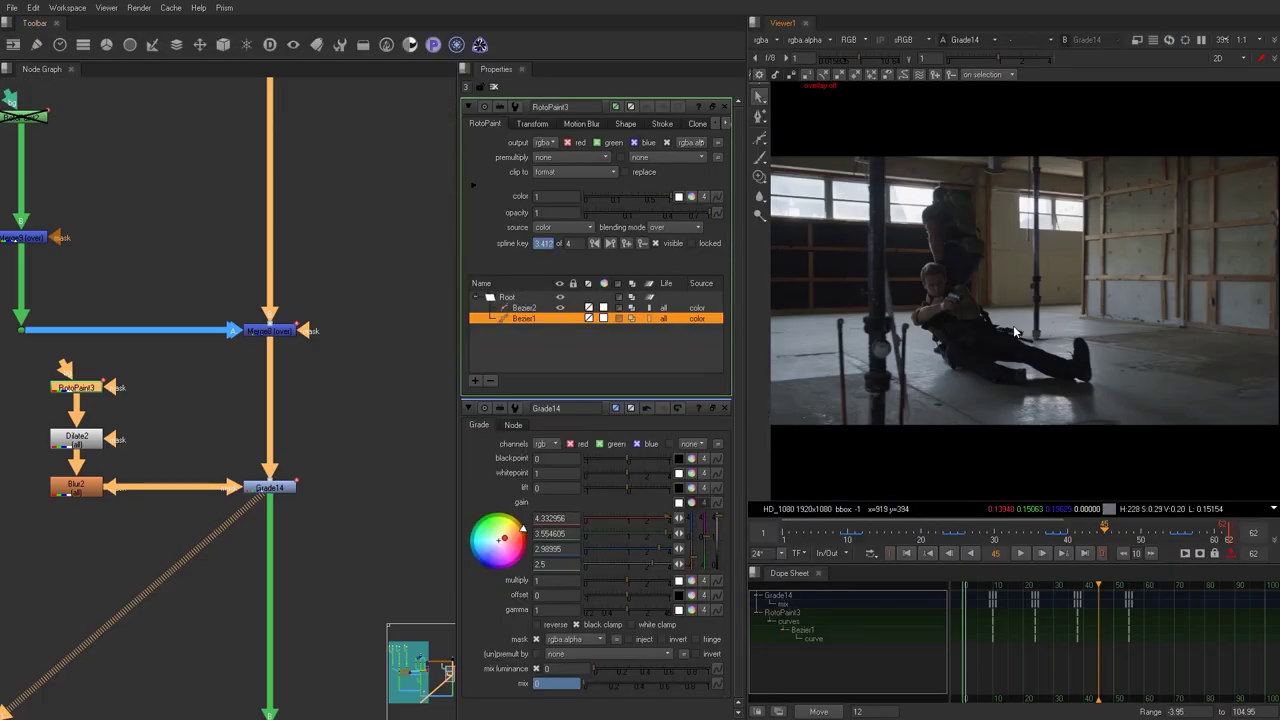
scroll(300, 447, down, 2)
scroll(212, 447, down, 2)
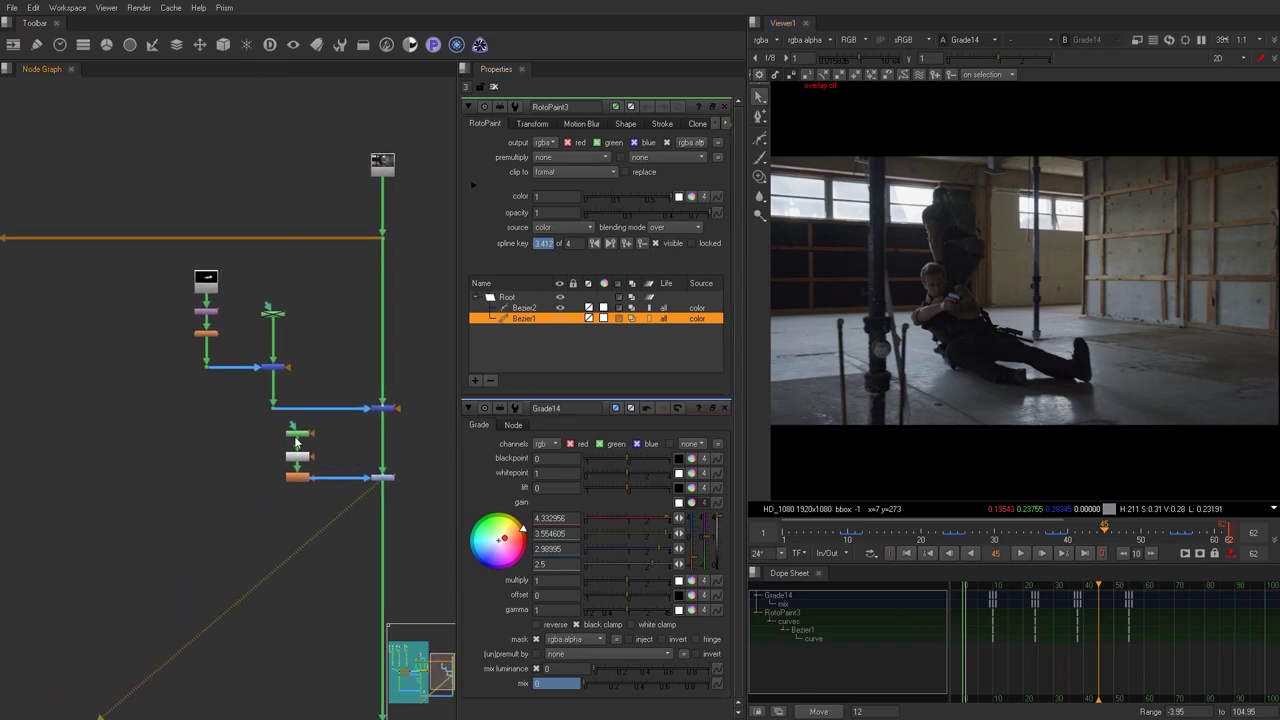
drag(257, 414, 339, 512)
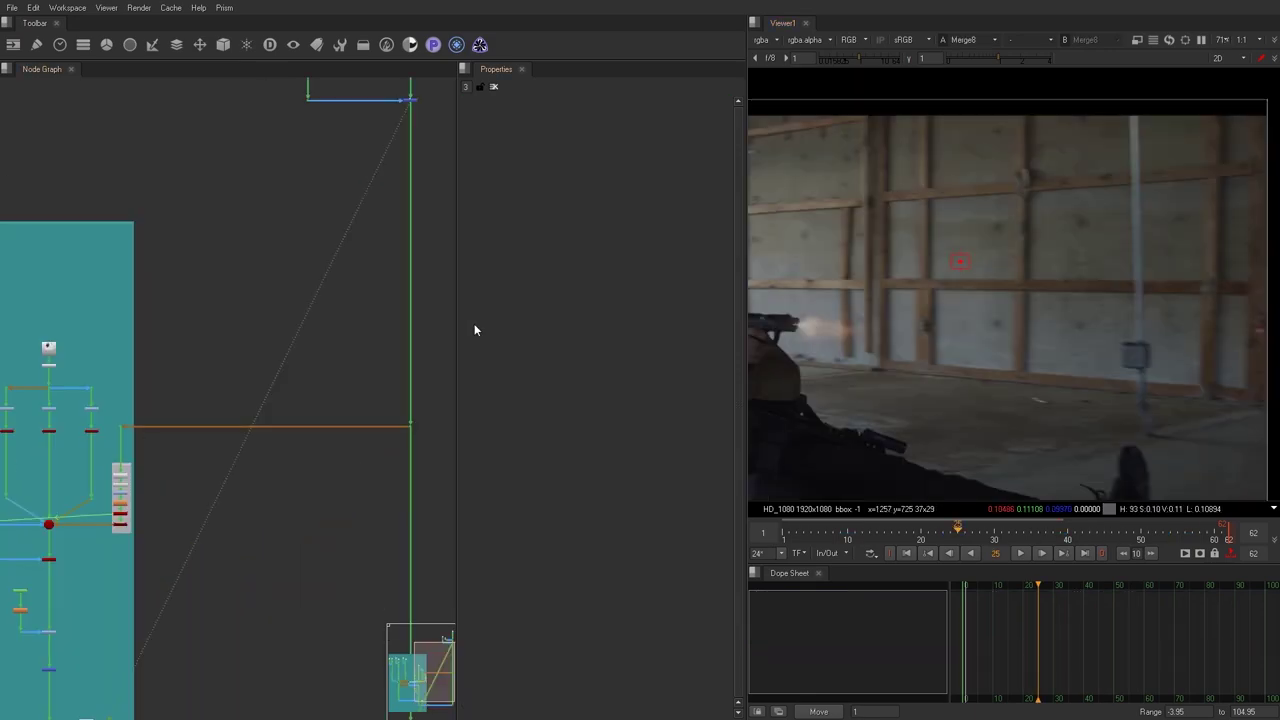
Add a Scene node in empty graph space and connect it with the linked camera node beside it.
middle_drag(263, 310, 230, 500)
scroll(330, 318, up, 4)
scroll(310, 324, down, 7)
middle_drag(227, 336, 349, 201)
scroll(280, 336, up, 5)
scroll(300, 363, up, 3)
key(Tab)
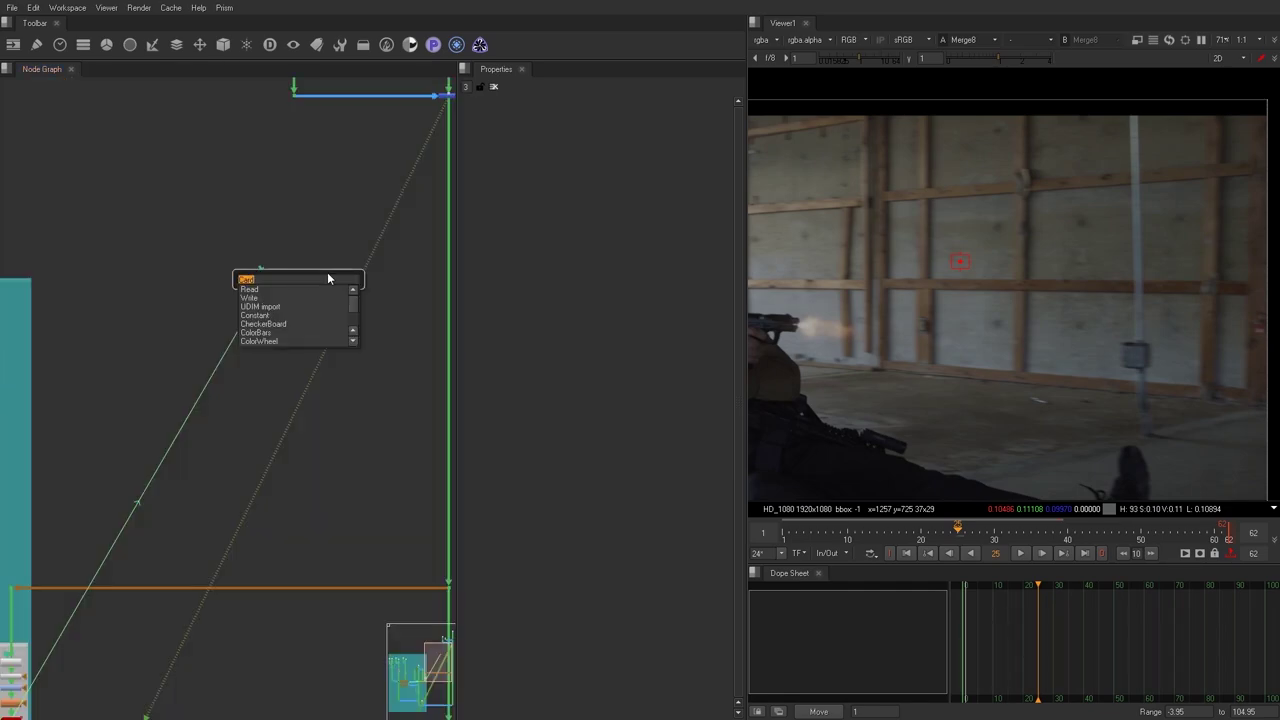
text(Scene)
key(Return)
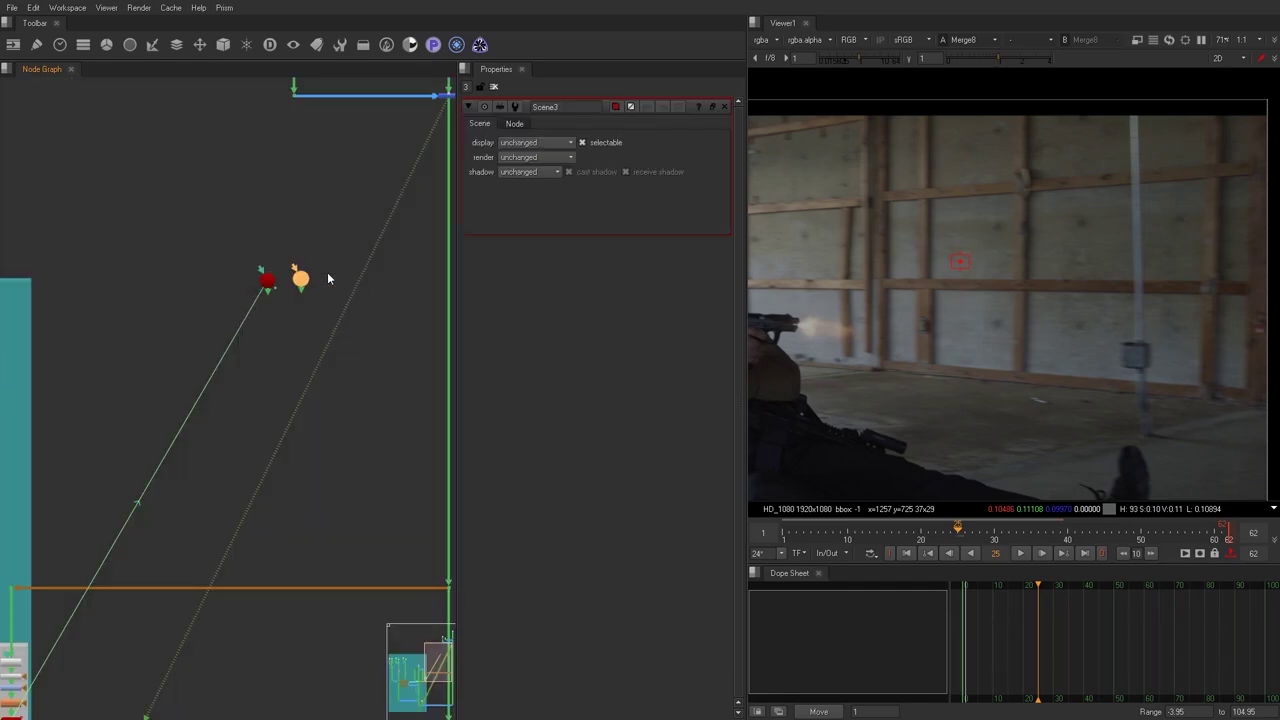
drag(284, 280, 349, 356)
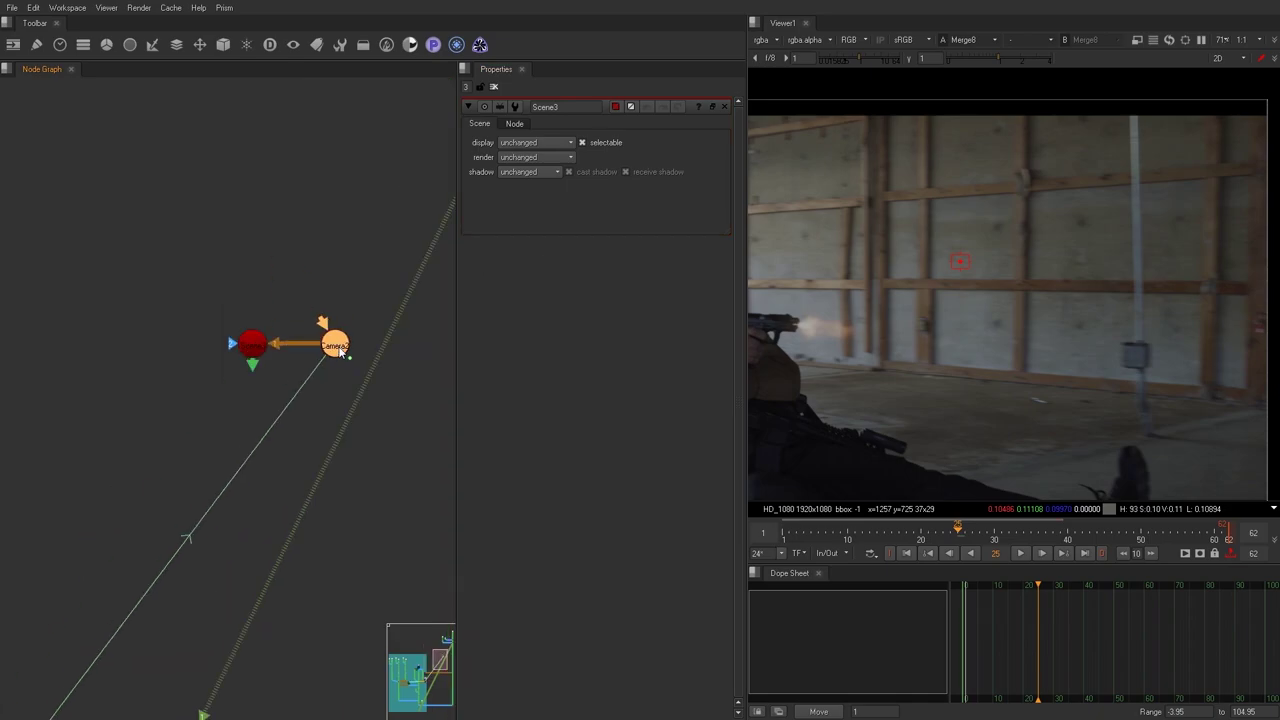
Add a ScanlineRender node below the Scene, fed by the Scene and the camera.
click(264, 372)
key(Tab)
text(scanl)
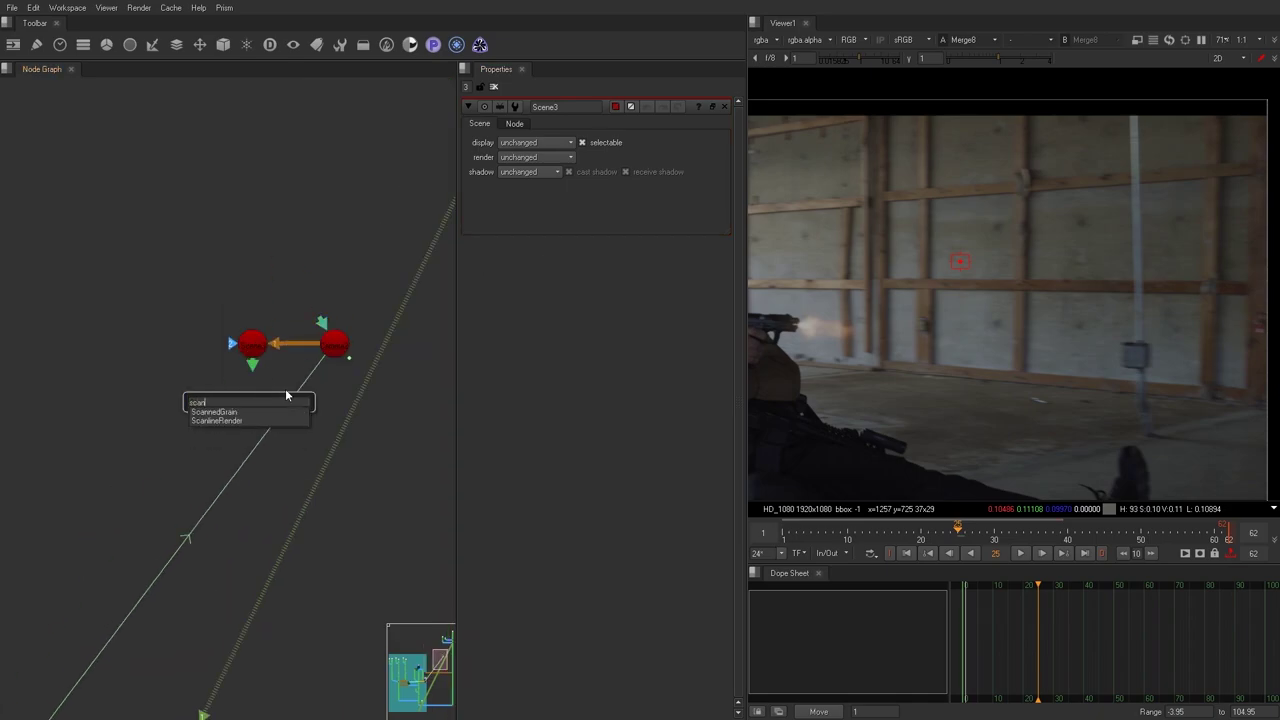
key(Return)
scroll(303, 353, down, 1)
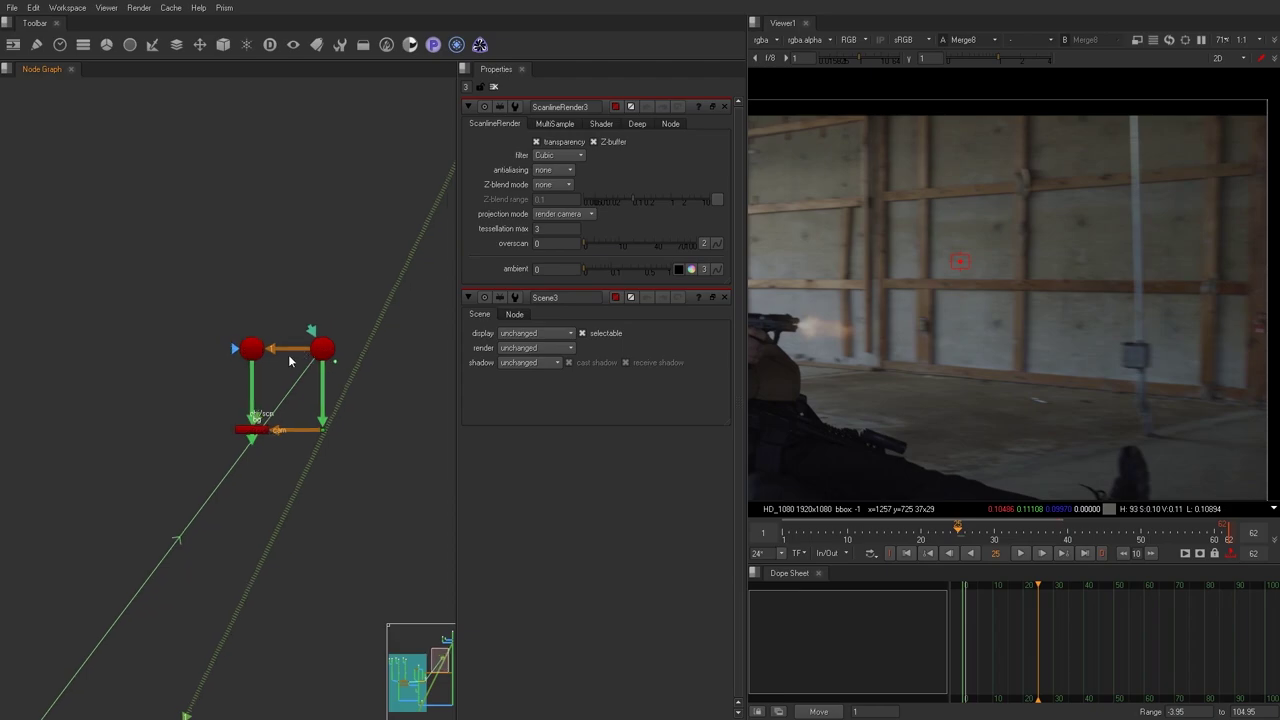
Add a Card node above the Scene node.
middle_drag(413, 292, 316, 362)
middle_drag(169, 316, 189, 317)
key(Tab)
text(card)
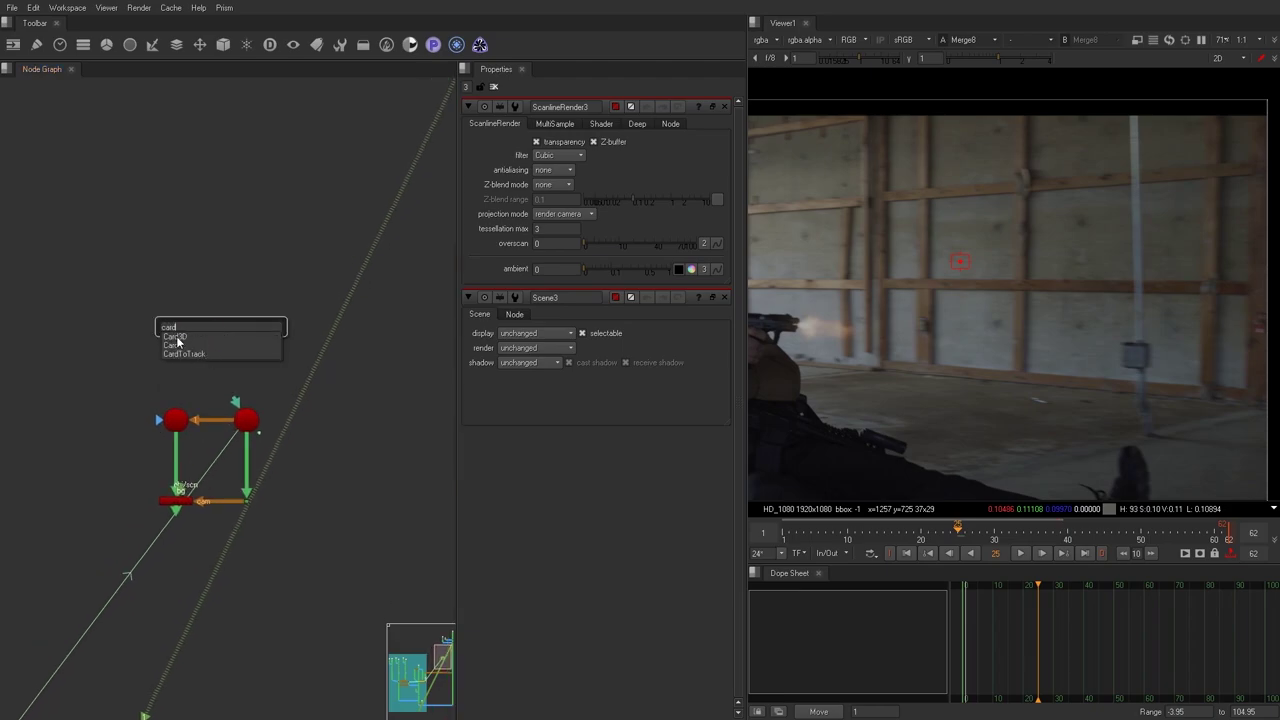
click(176, 342)
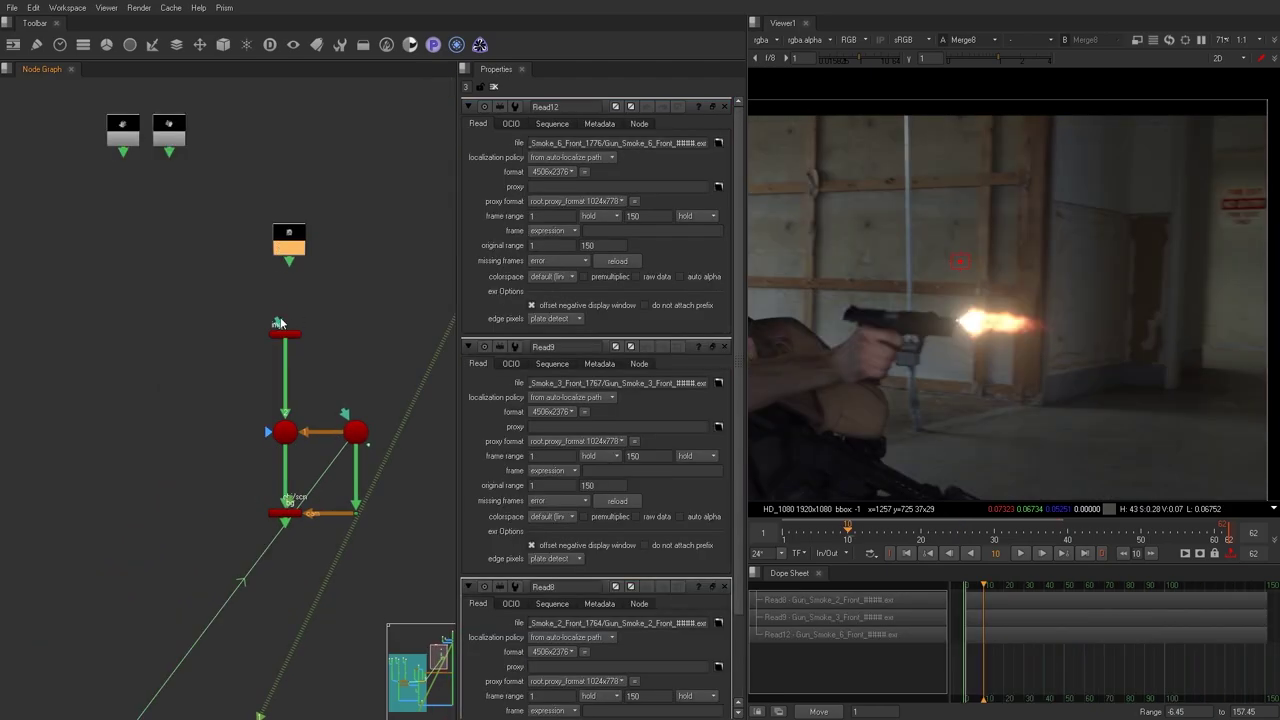
Place the Gun_Smoke_2_Front footage above the Card and feed it into the Card's image input.
drag(290, 246, 284, 155)
key(1)
click(279, 168)
click(297, 335)
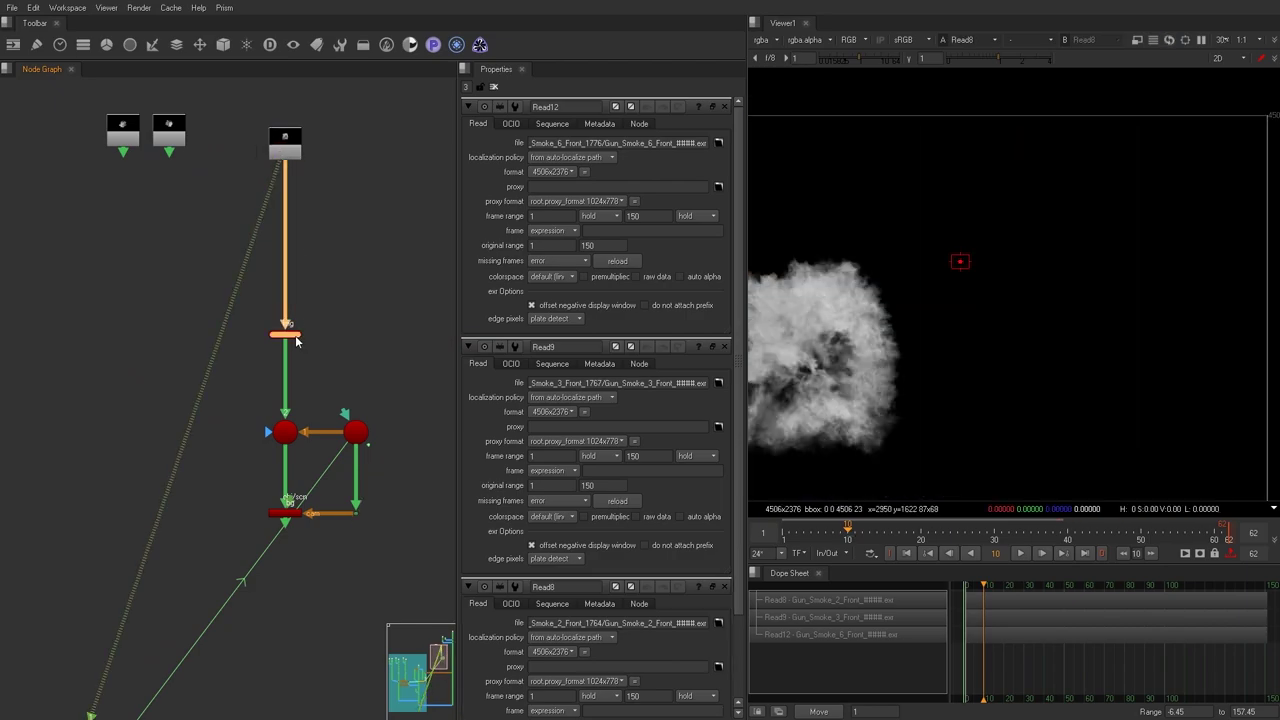
View the smoke card in 3D and rotate it to about -101.8 degrees in Y, shifting it in front of the camera.
key(1)
middle_drag(1088, 342, 1017, 311)
scroll(806, 229, down, 10)
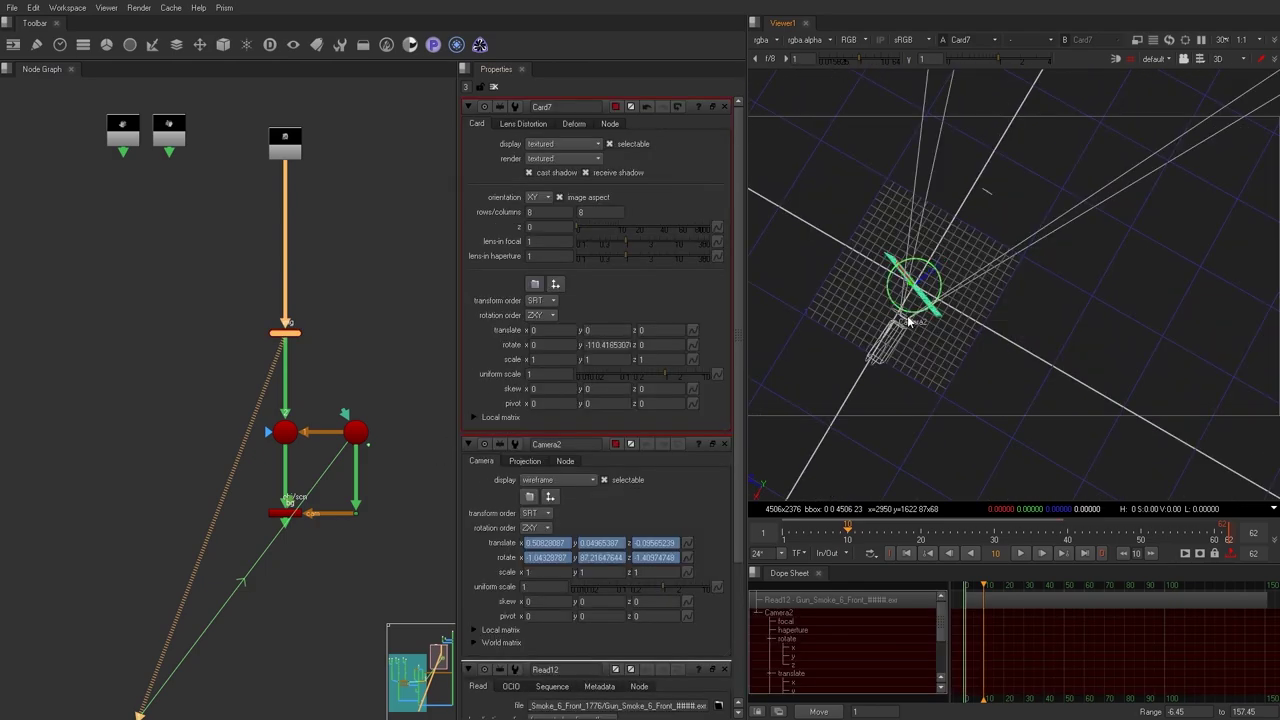
drag(905, 272, 930, 300)
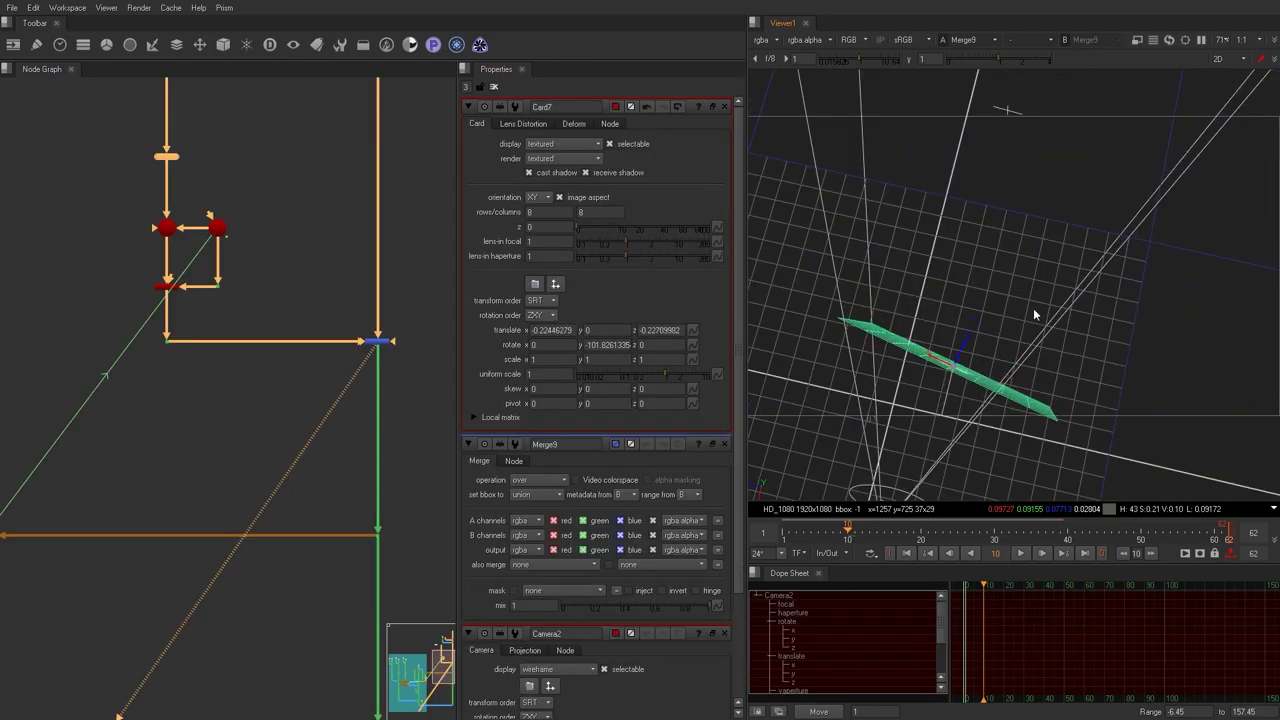
Position the smoke card over the gun's muzzle and scale it uniformly to about 0.61.
key(Tab)
key(Tab)
drag(971, 342, 980, 324)
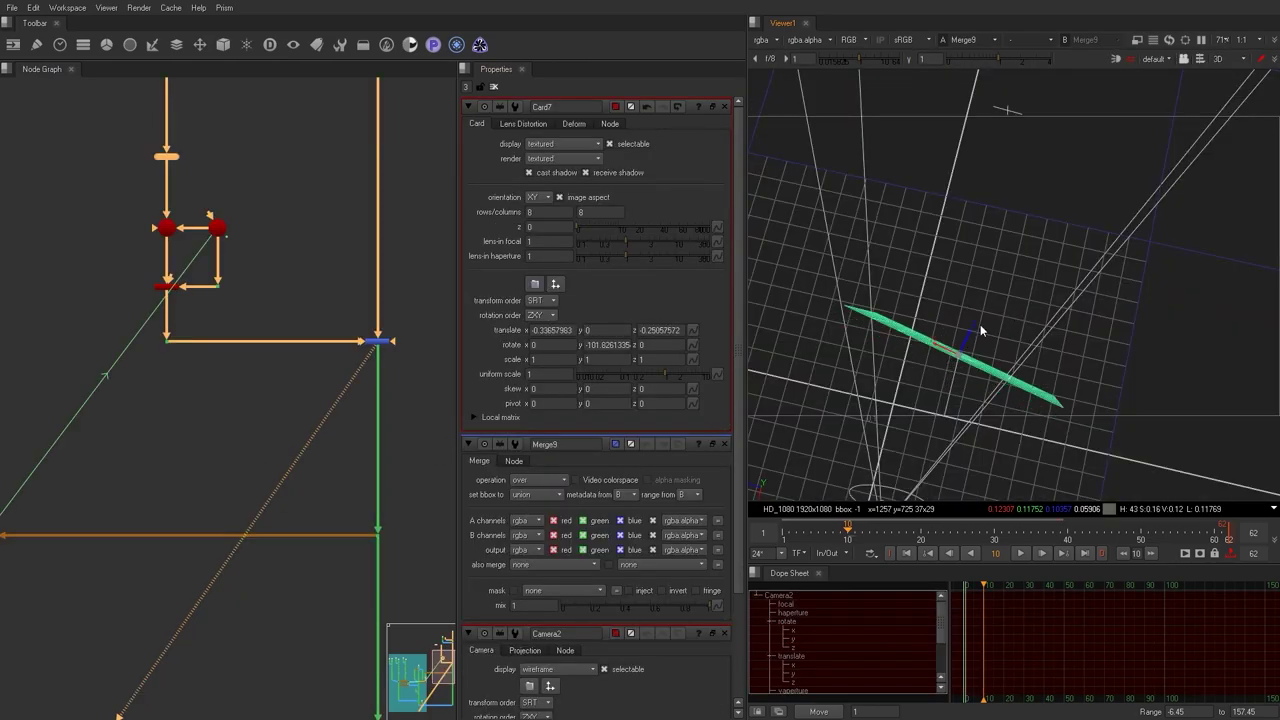
key(Tab)
middle_drag(956, 374, 968, 350)
drag(960, 378, 949, 385)
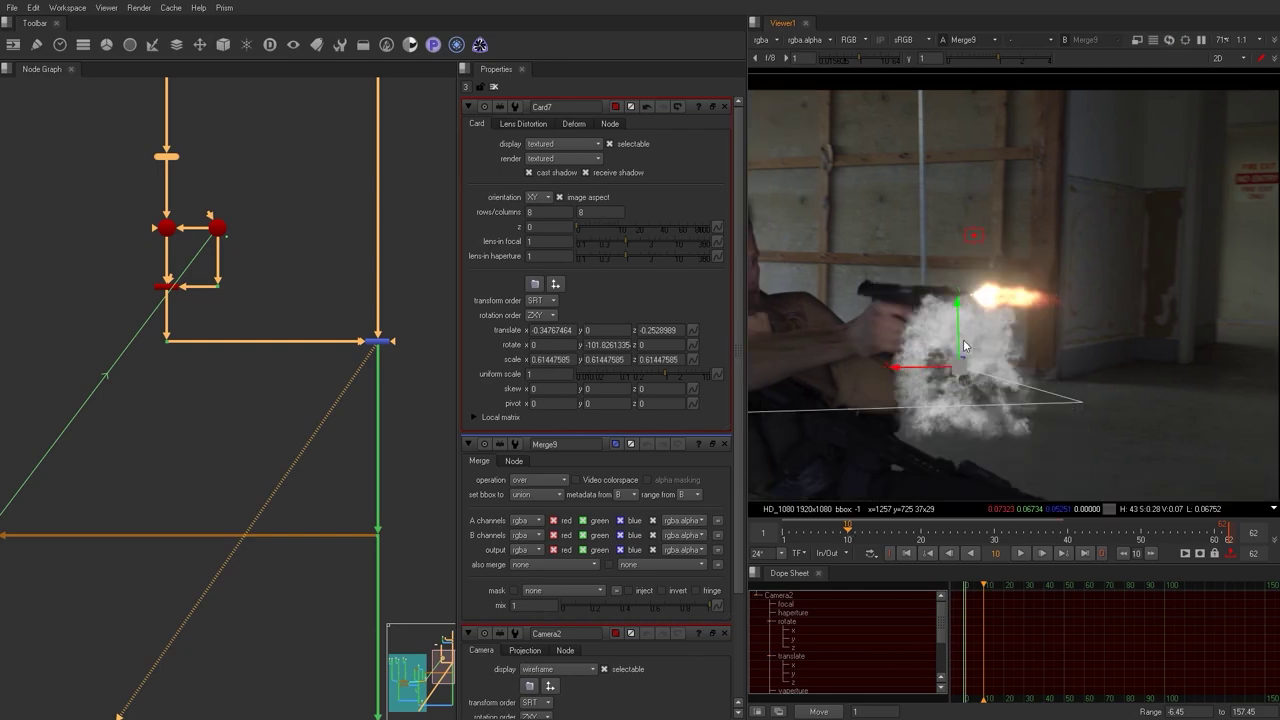
drag(964, 340, 972, 298)
Insert a Retime node below the smoke footage and set its speed to 12.
middle_drag(198, 205, 265, 369)
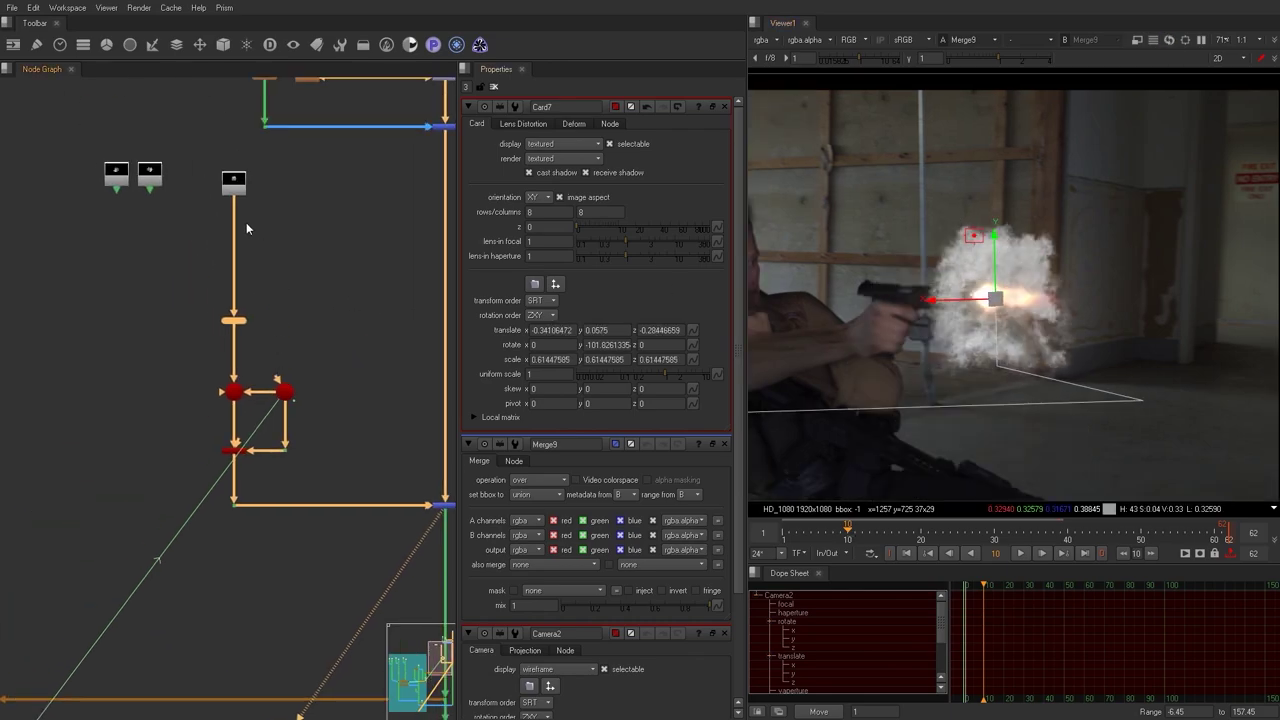
click(246, 228)
key(Tab)
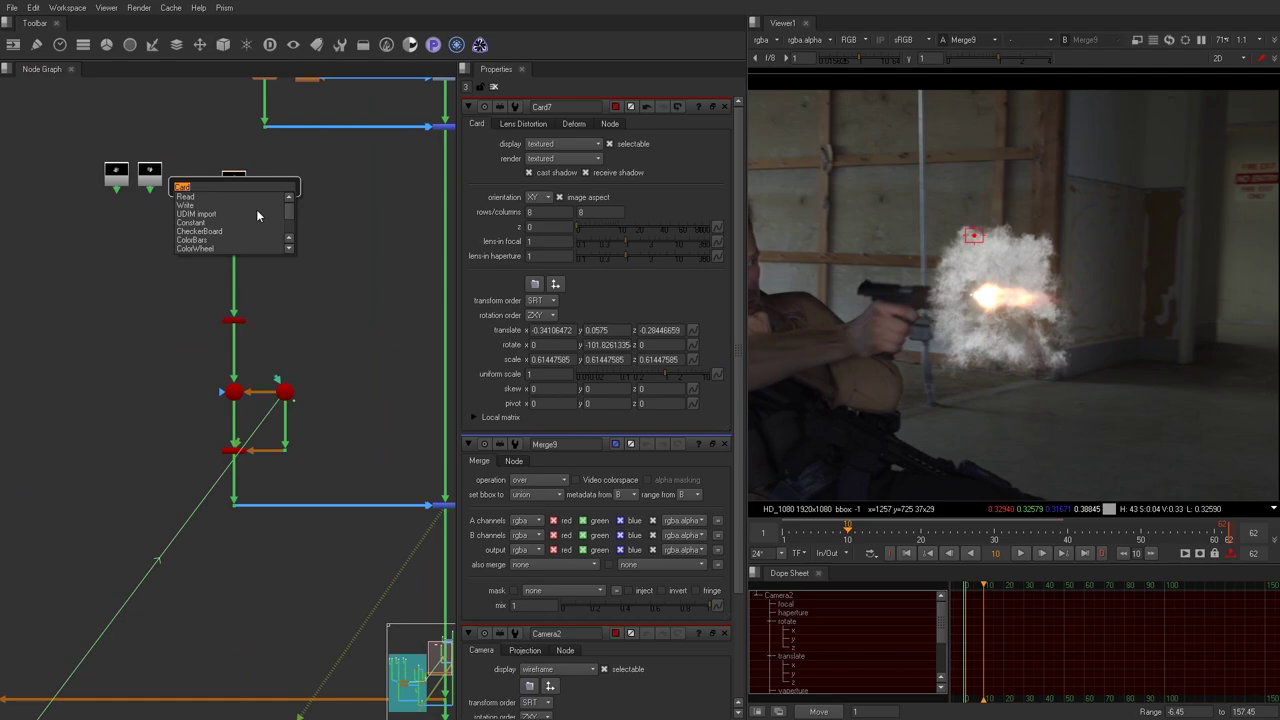
text(Retime)
key(Return)
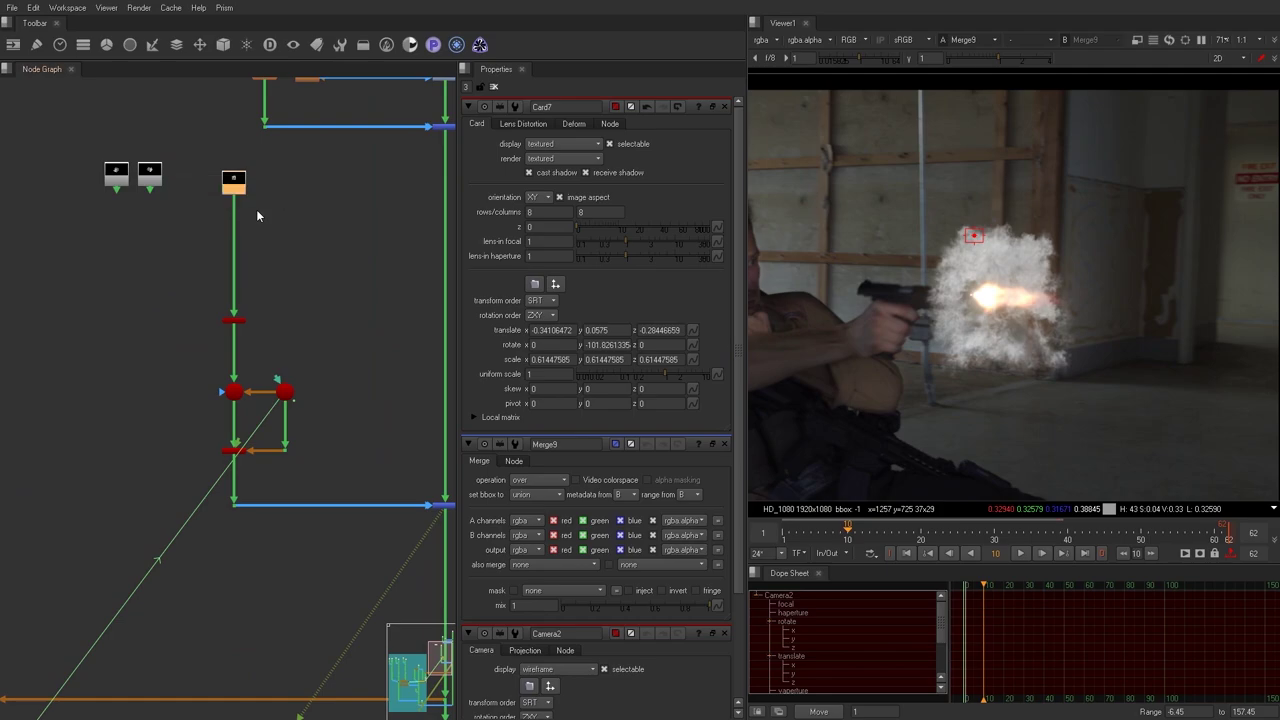
text(12)
key(Return)
Insert a TimeOffset node below the Retime, set it to 10 frames, and check the smoke on frame 11.
key(Tab)
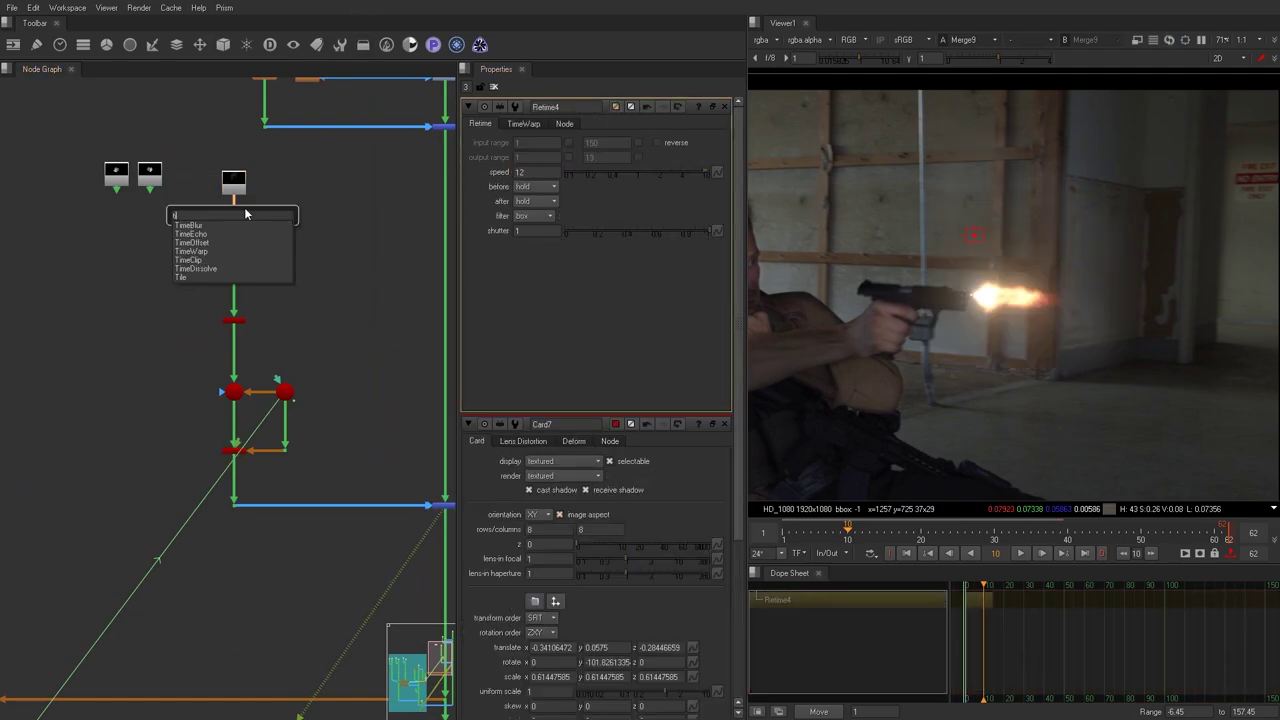
text(TimeOff)
key(Return)
click(245, 213)
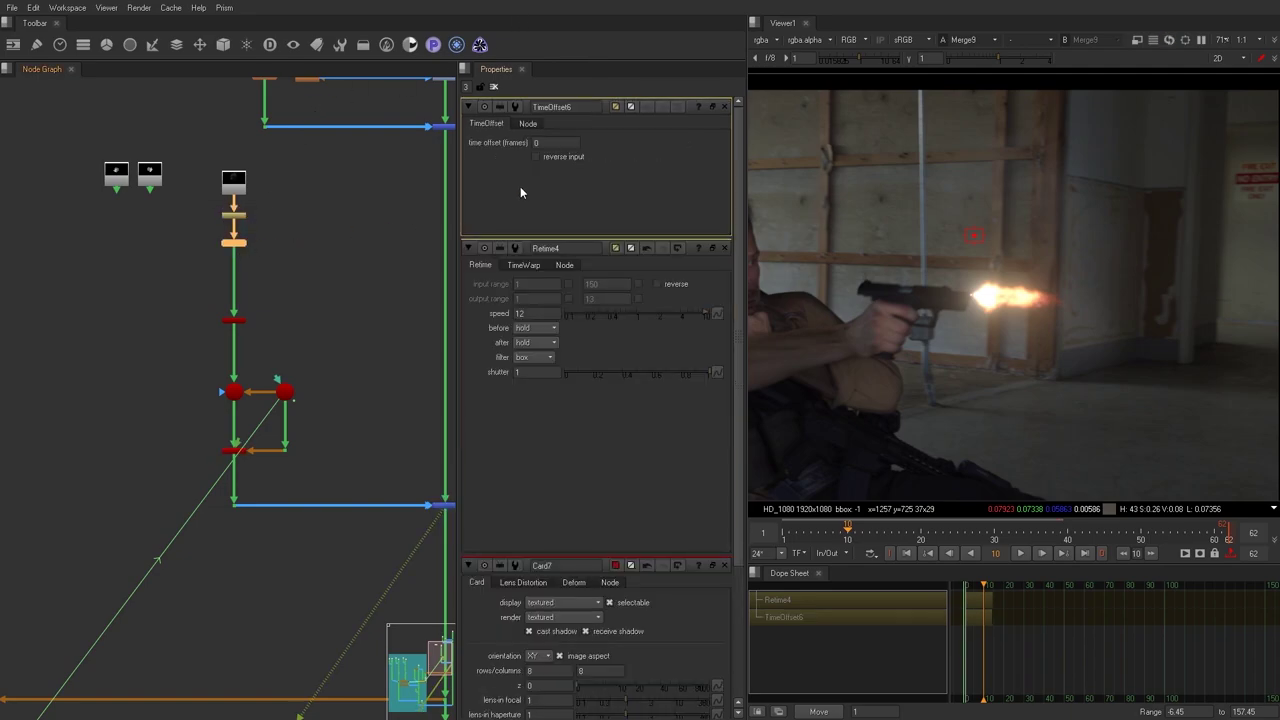
text(10)
key(Return)
key(Right)
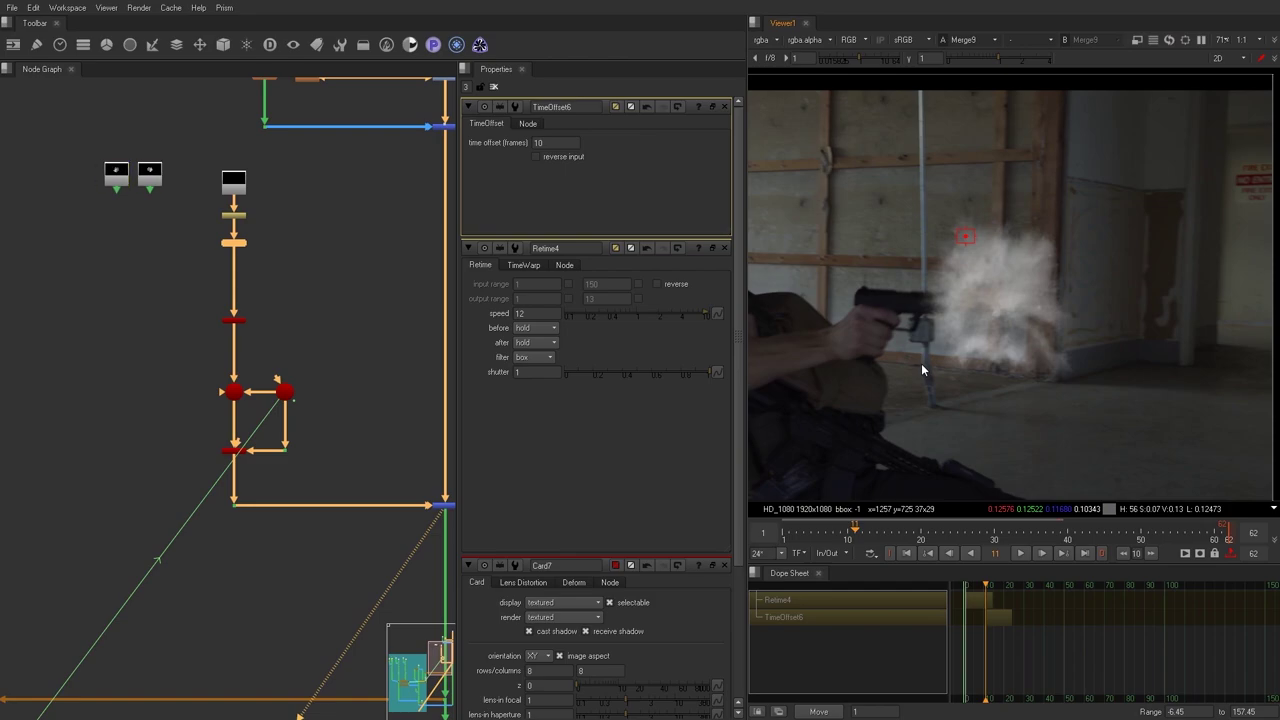
Scale the smoke card down uniformly to about 0.45, and move the smoke footage node higher in the graph.
double_click(237, 322)
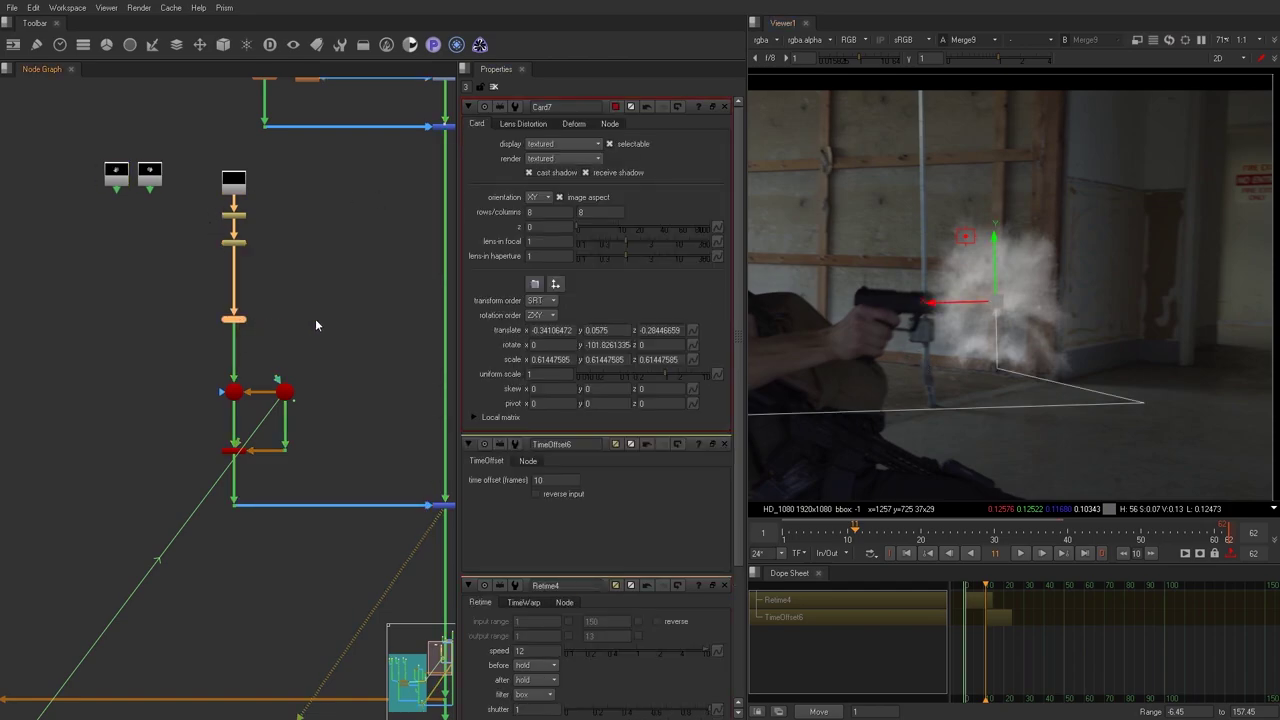
drag(235, 182, 235, 156)
middle_drag(276, 200, 331, 223)
Insert a Grade node between the smoke's TimeOffset and Card.
drag(255, 222, 300, 305)
click(290, 271)
click(290, 268)
key(g)
scroll(309, 298, up, 2)
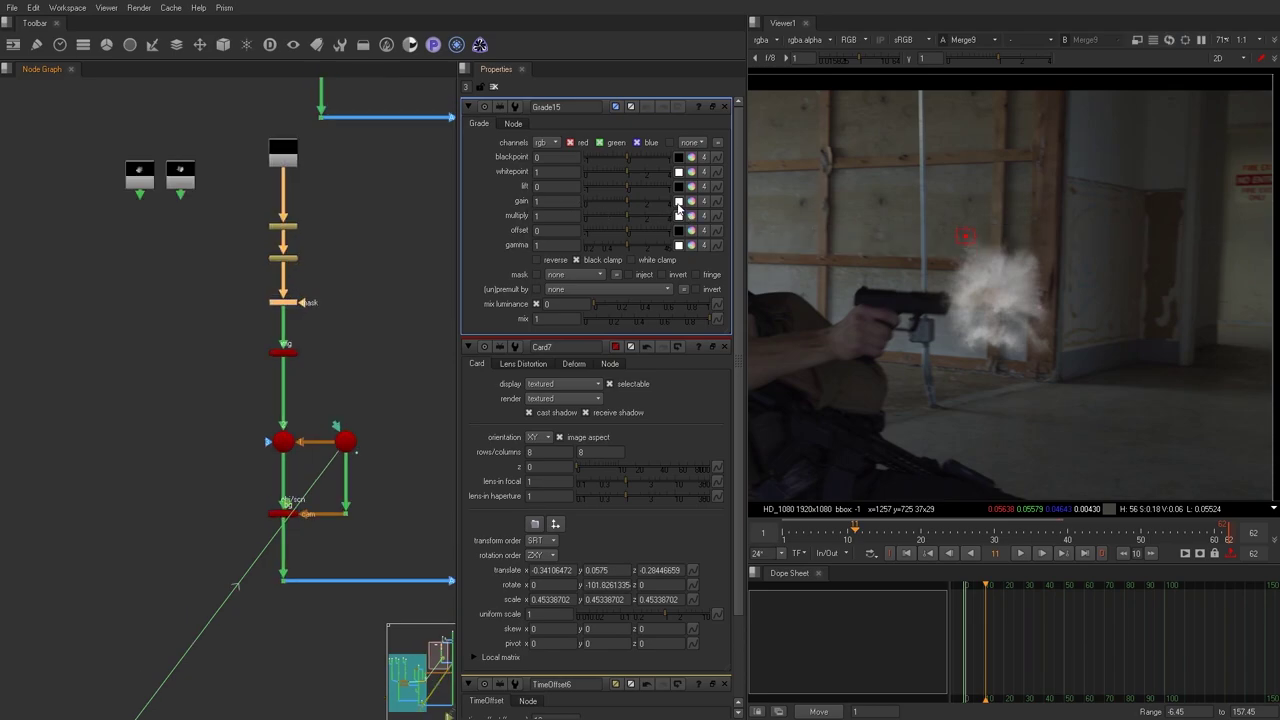
Sample the background below the muzzle as the smoke Grade's gain, raise its RGB to about 0.234, 0.253 and 0.263, and check frame 15.
scroll(970, 240, up, 3)
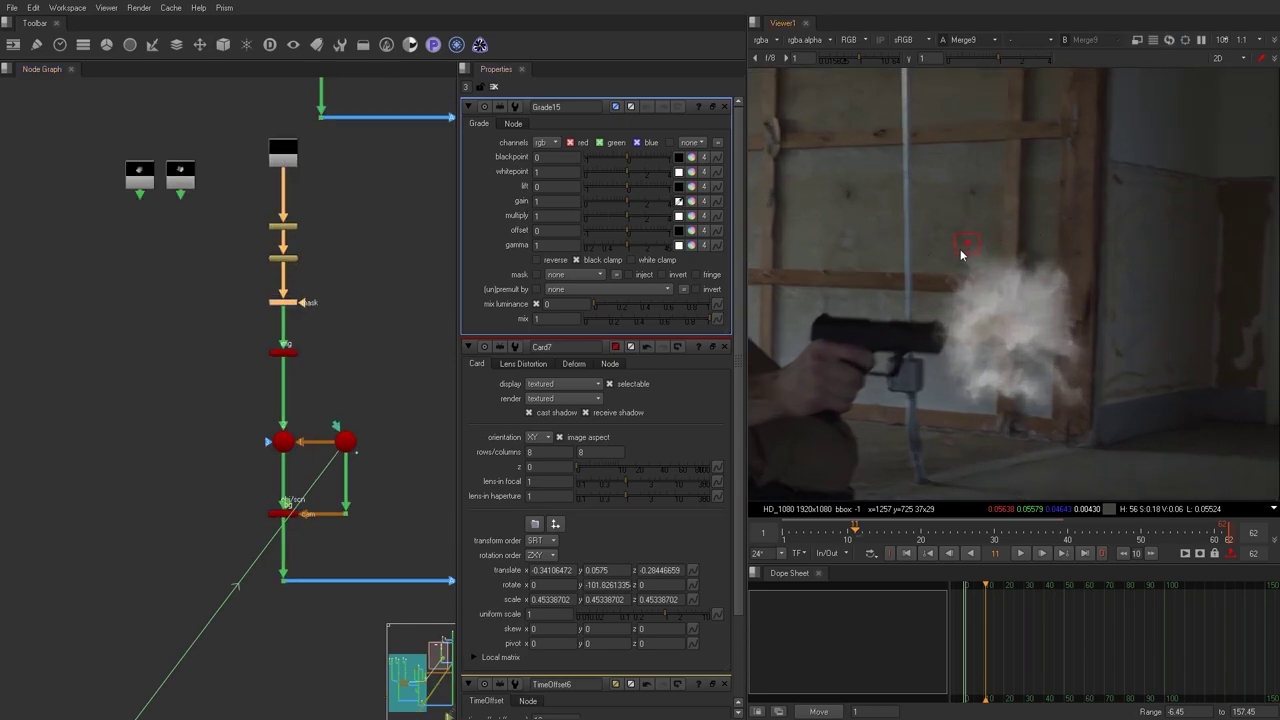
middle_drag(960, 249, 942, 229)
ctrl+shift+drag(917, 198, 954, 230)
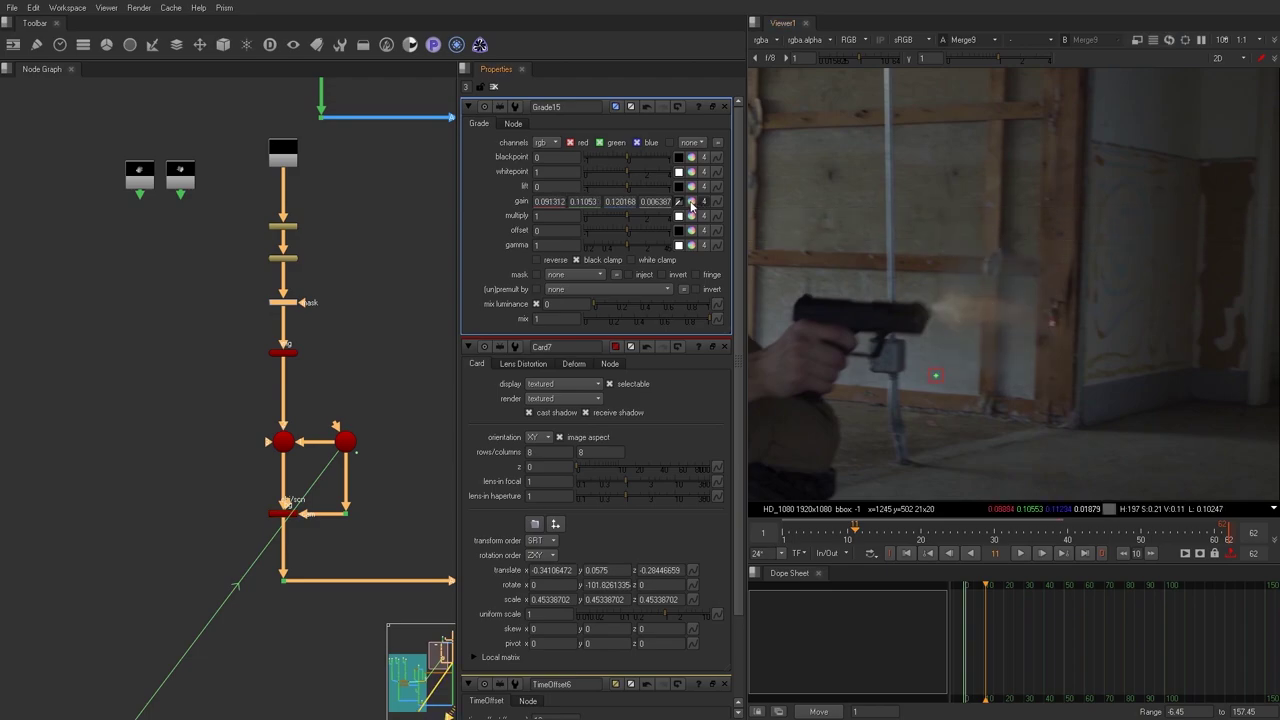
click(691, 203)
drag(724, 263, 720, 261)
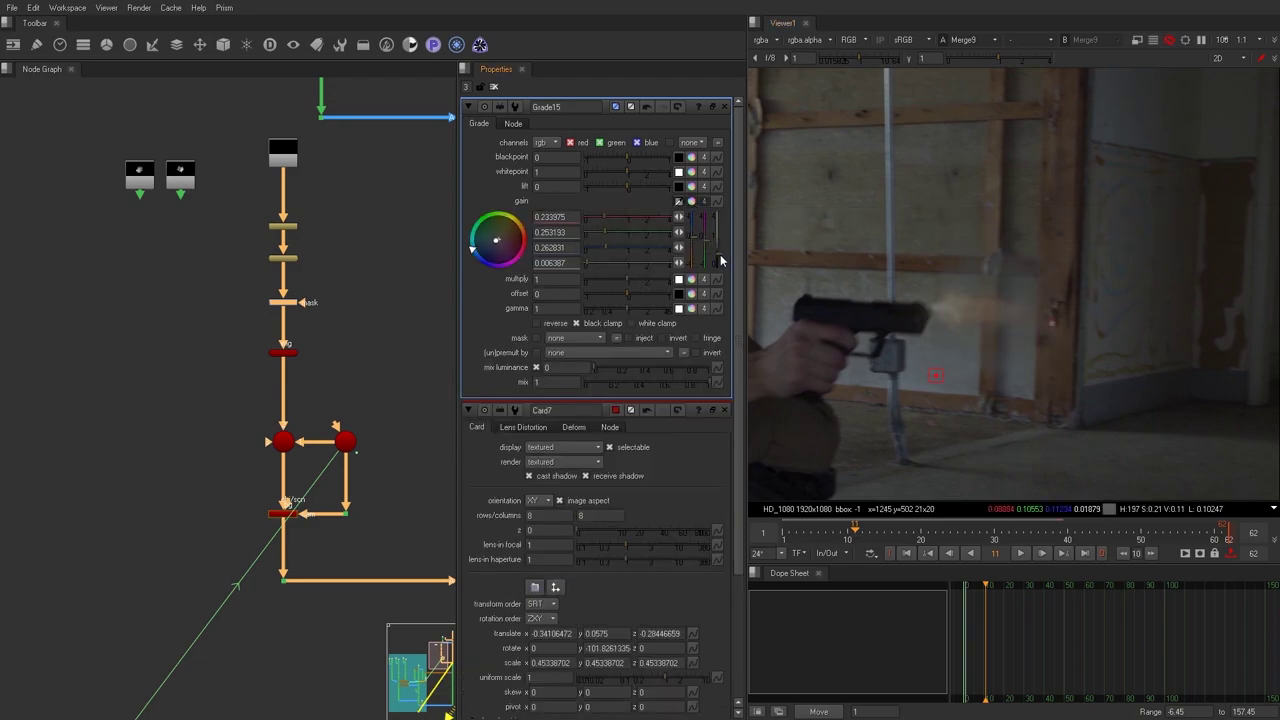
middle_drag(993, 343, 1014, 344)
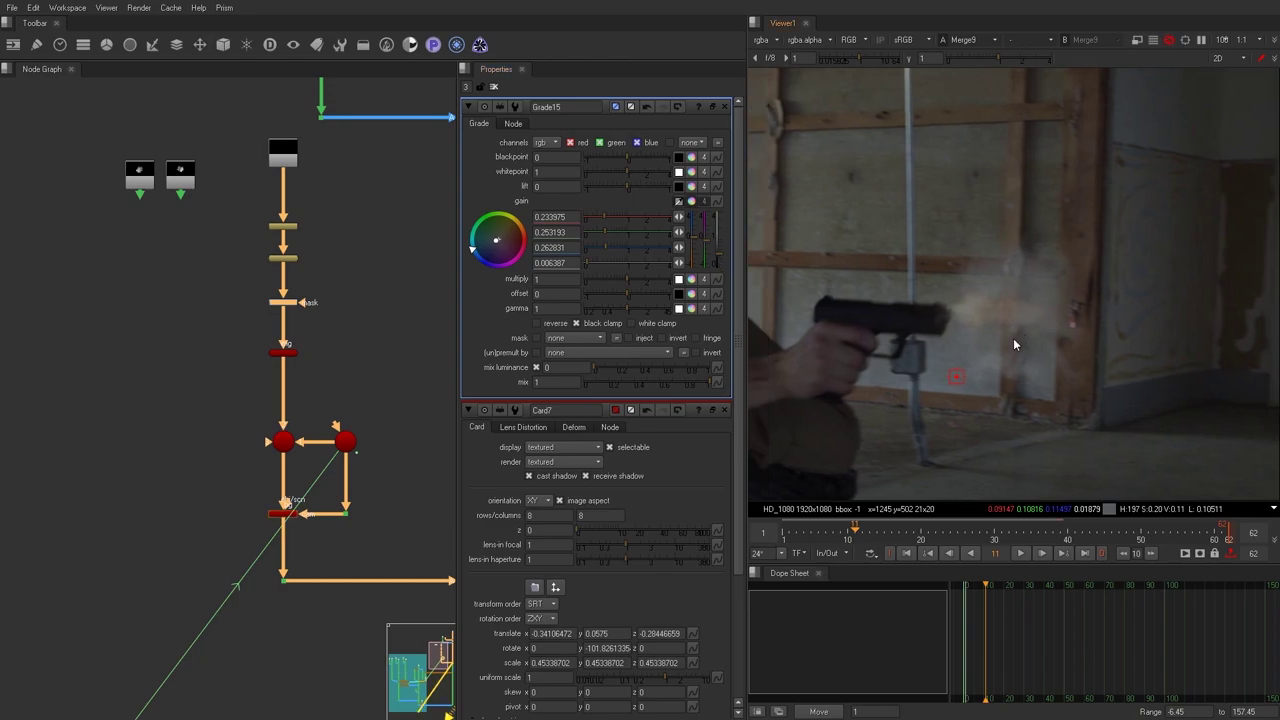
click(886, 538)
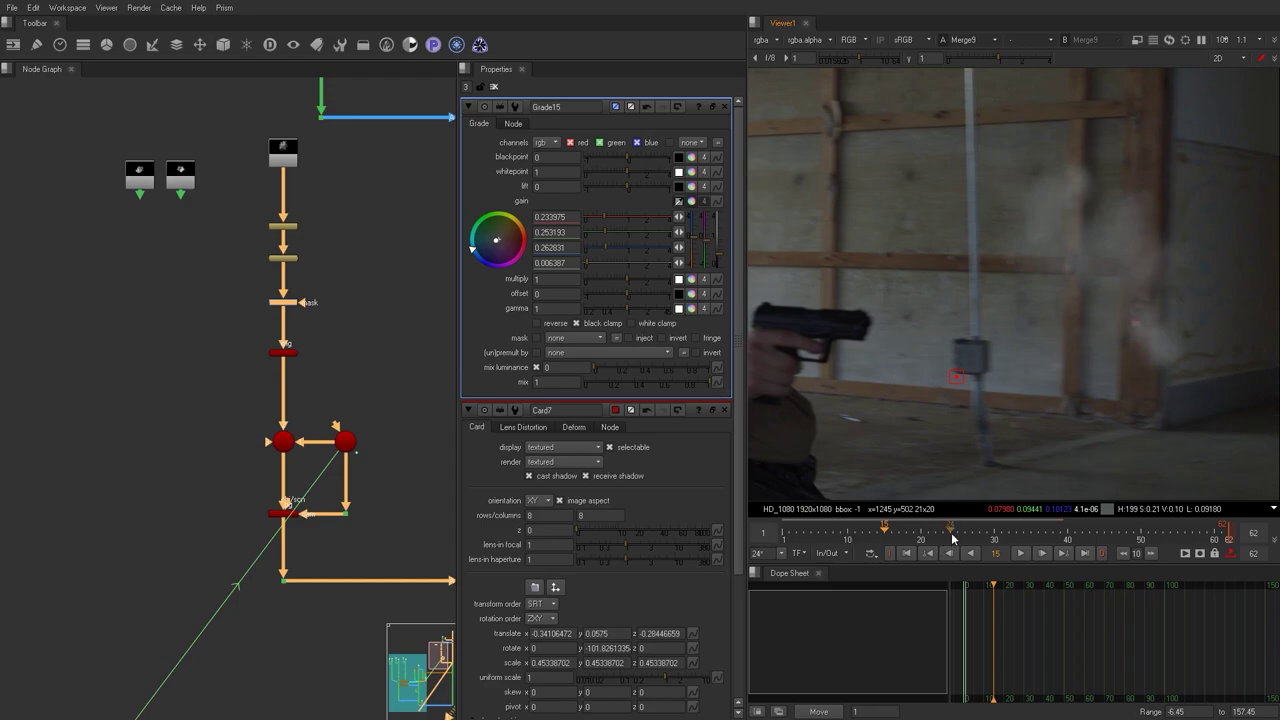
On frame 24, paste a copy of the smoke chain from footage to Card and place it beside the original.
click(952, 538)
scroll(290, 326, down, 3)
key(ctrl+v)
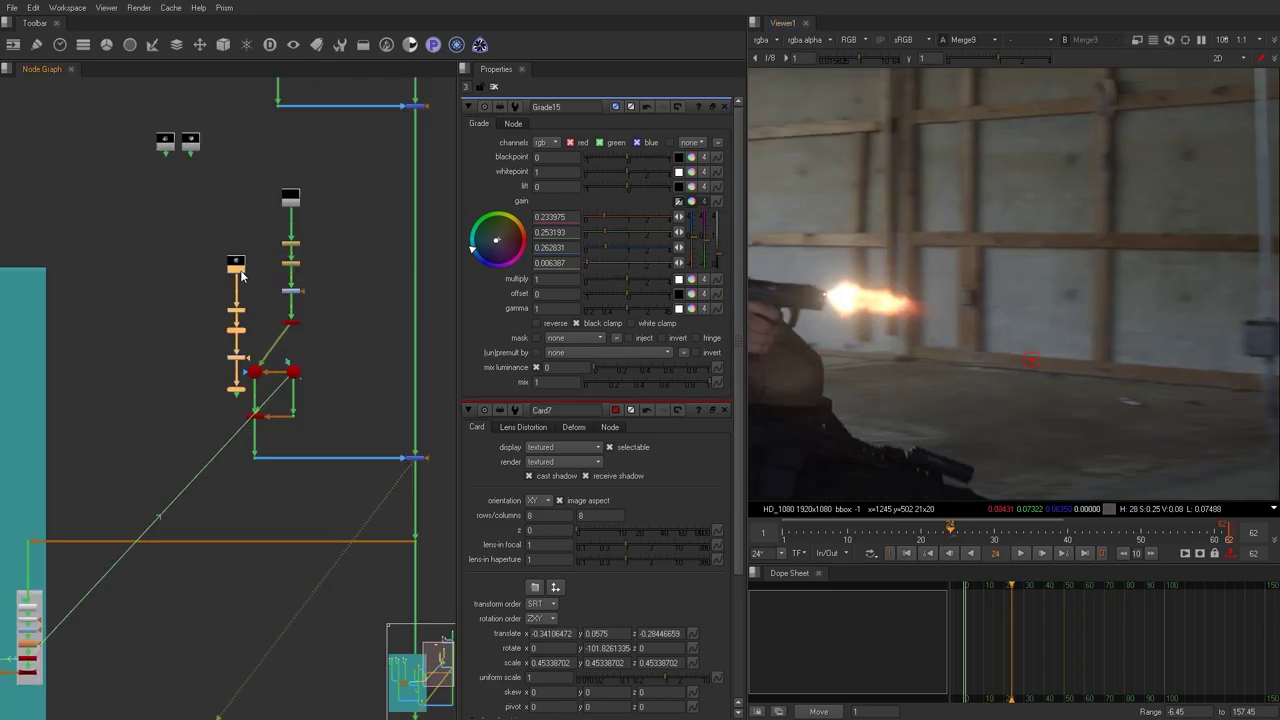
drag(235, 268, 200, 201)
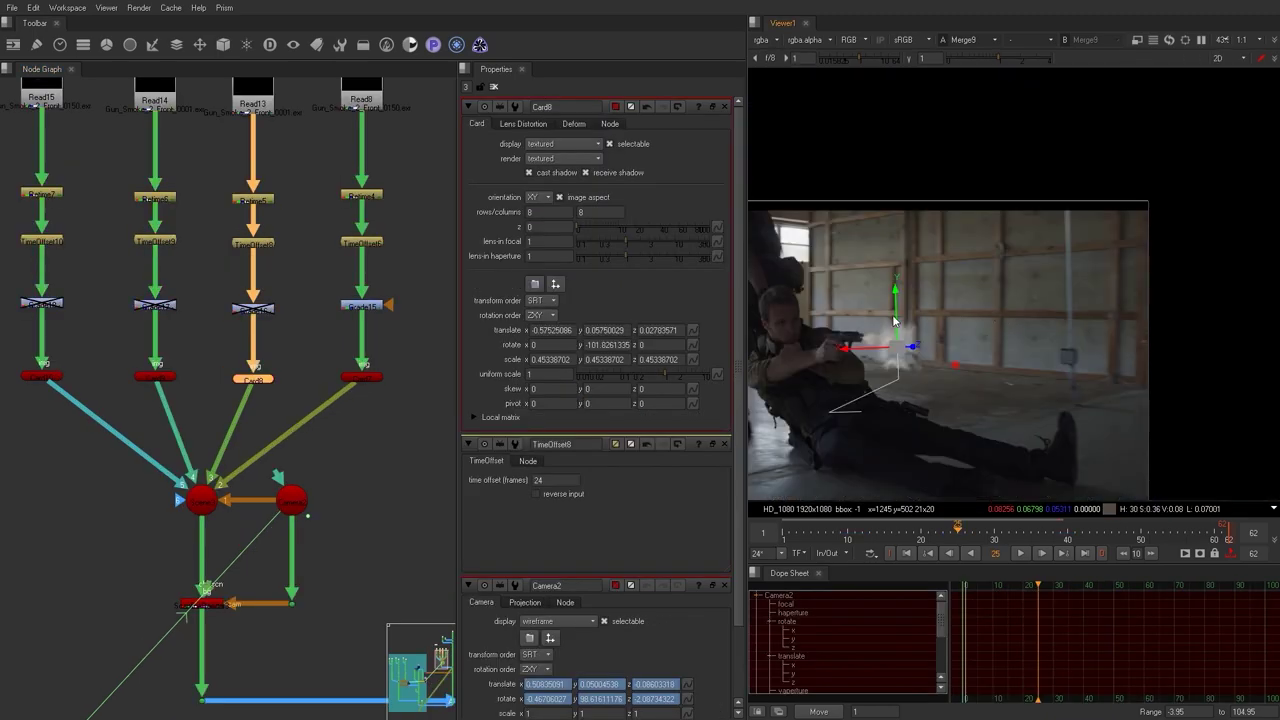
On frame 25, move the second shot's smoke card onto the pistol muzzle, then re-enable its Grade node and adjust the gain.
drag(851, 351, 883, 321)
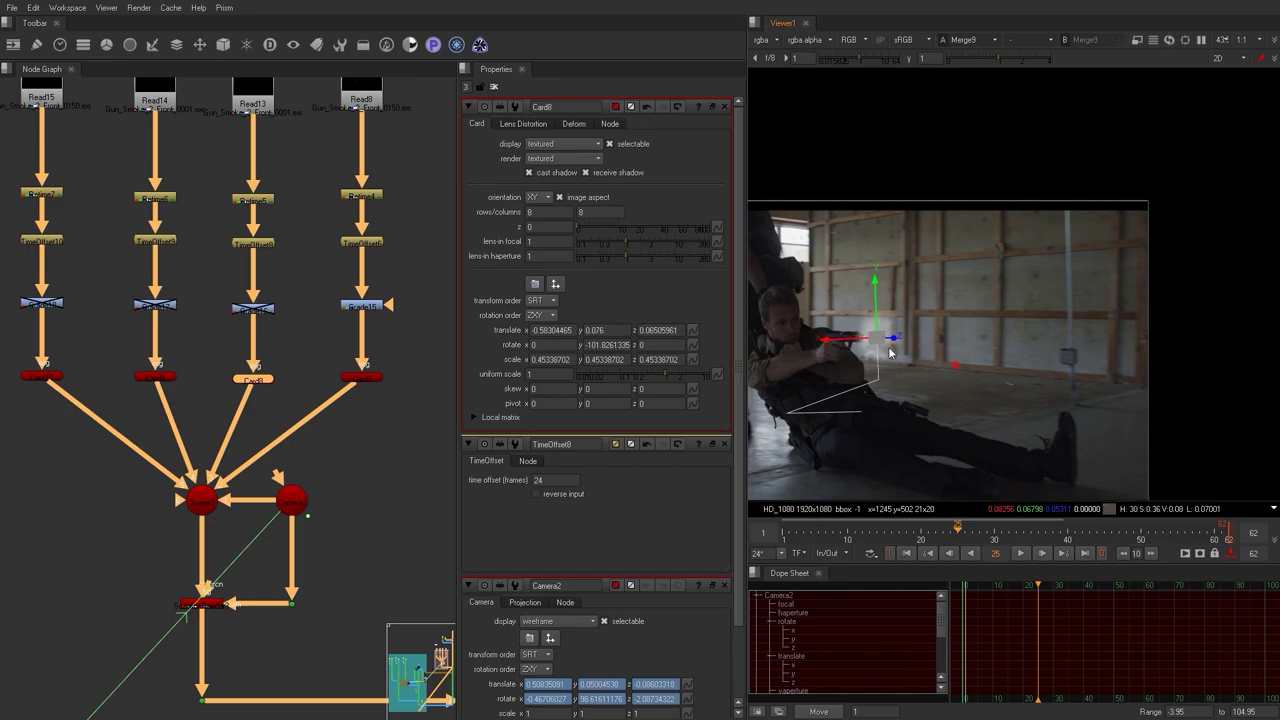
alt+middle_drag(869, 327, 1112, 345)
click(255, 310)
key(d)
double_click(257, 311)
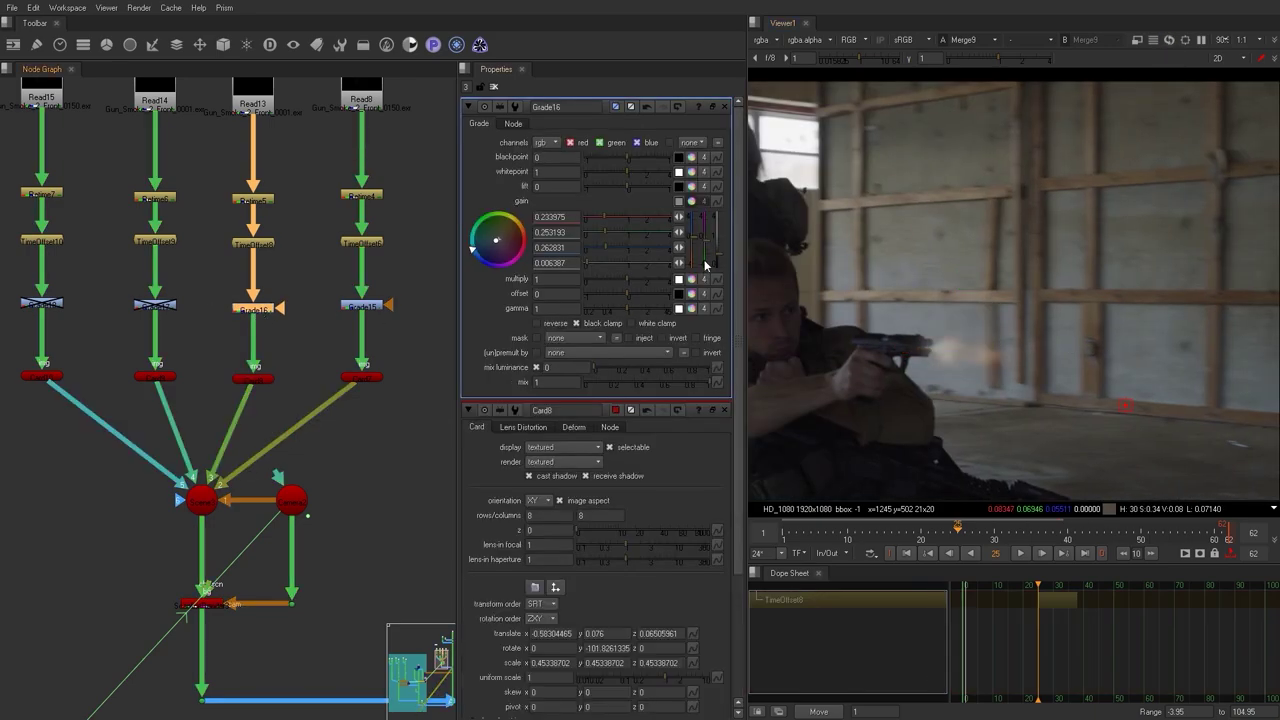
drag(718, 257, 718, 242)
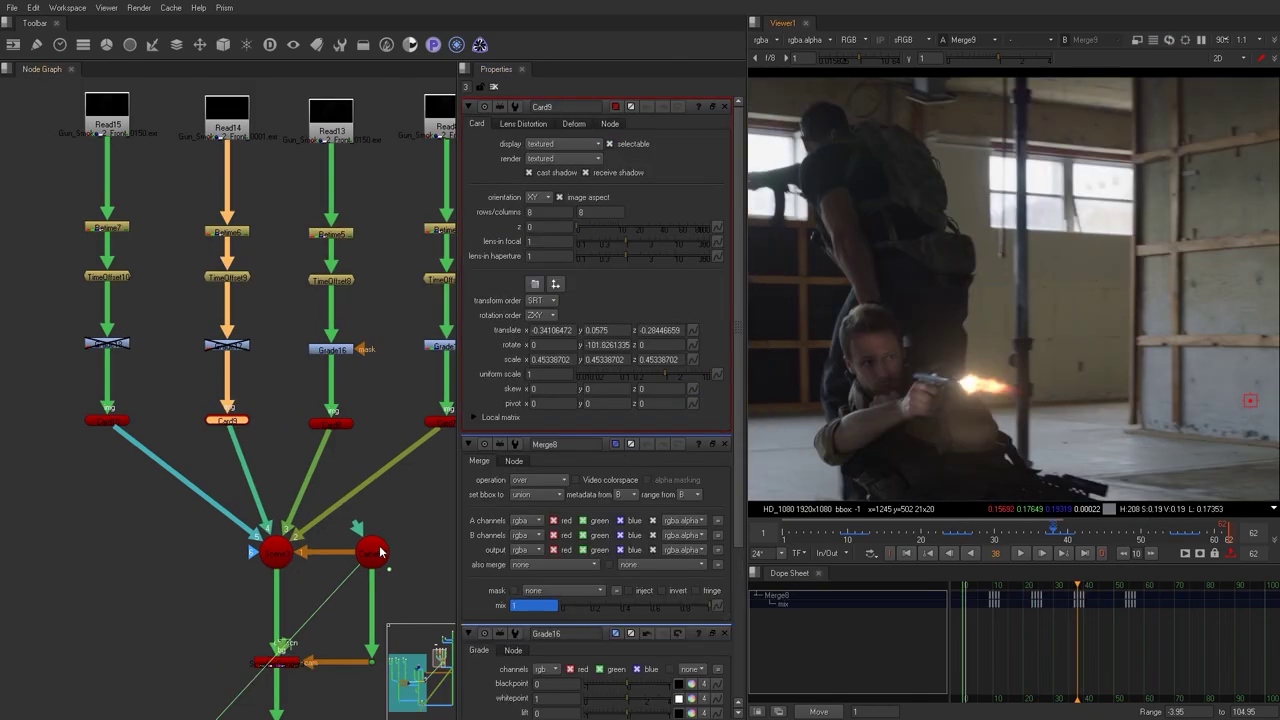
Reposition the third shot's smoke card in 3D space until it sits at the muzzle on frame 39, at about -0.90, 0.112, 0.495.
key(Tab)
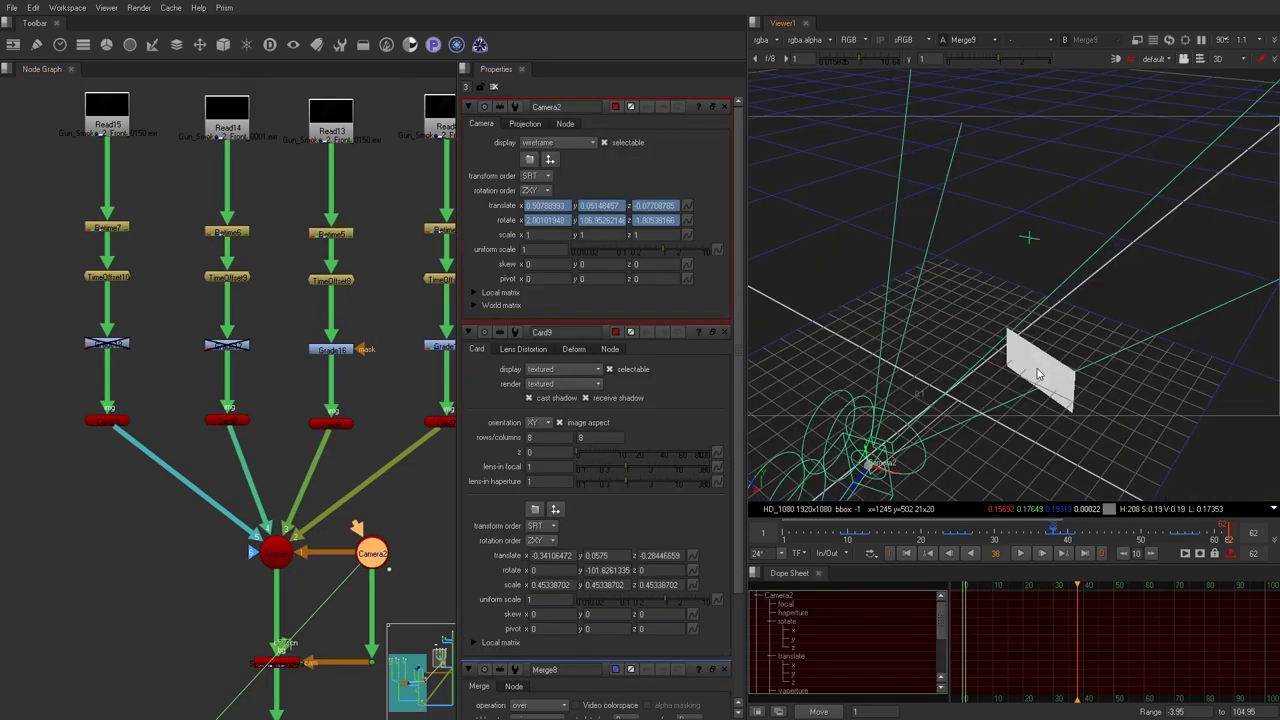
drag(1016, 348, 975, 301)
key(Tab)
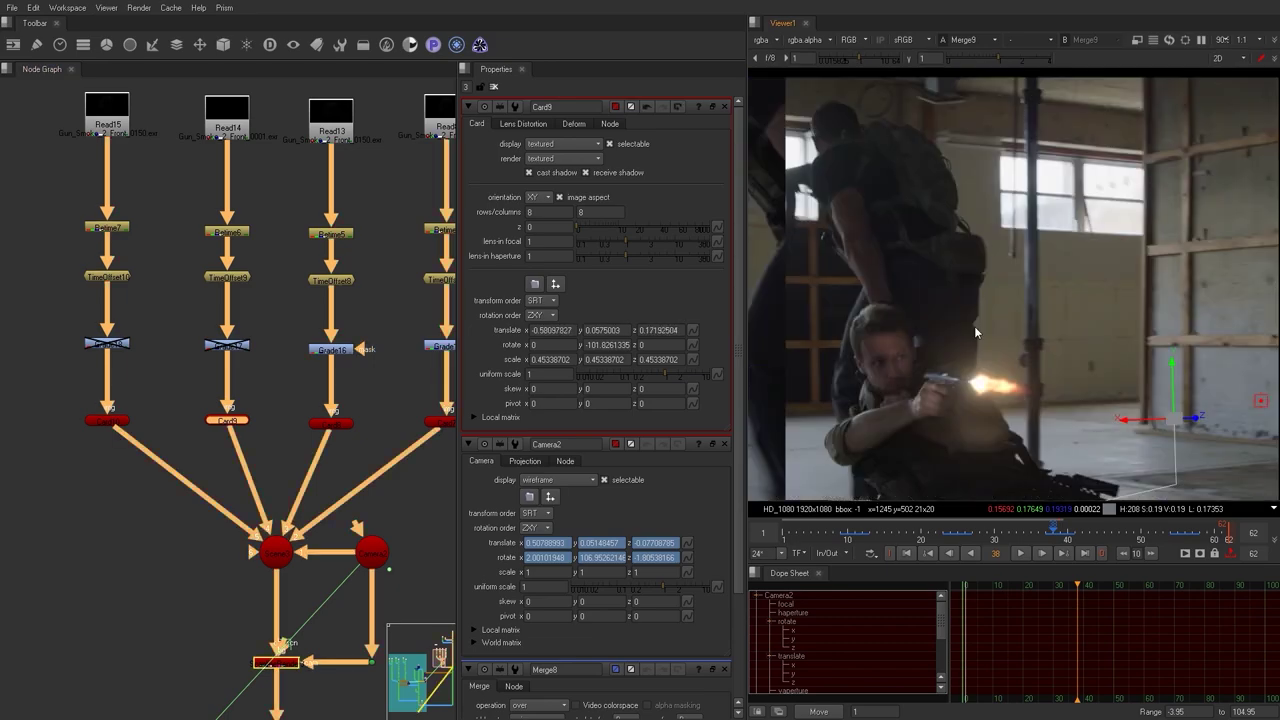
middle_drag(280, 372, 196, 287)
key(Right)
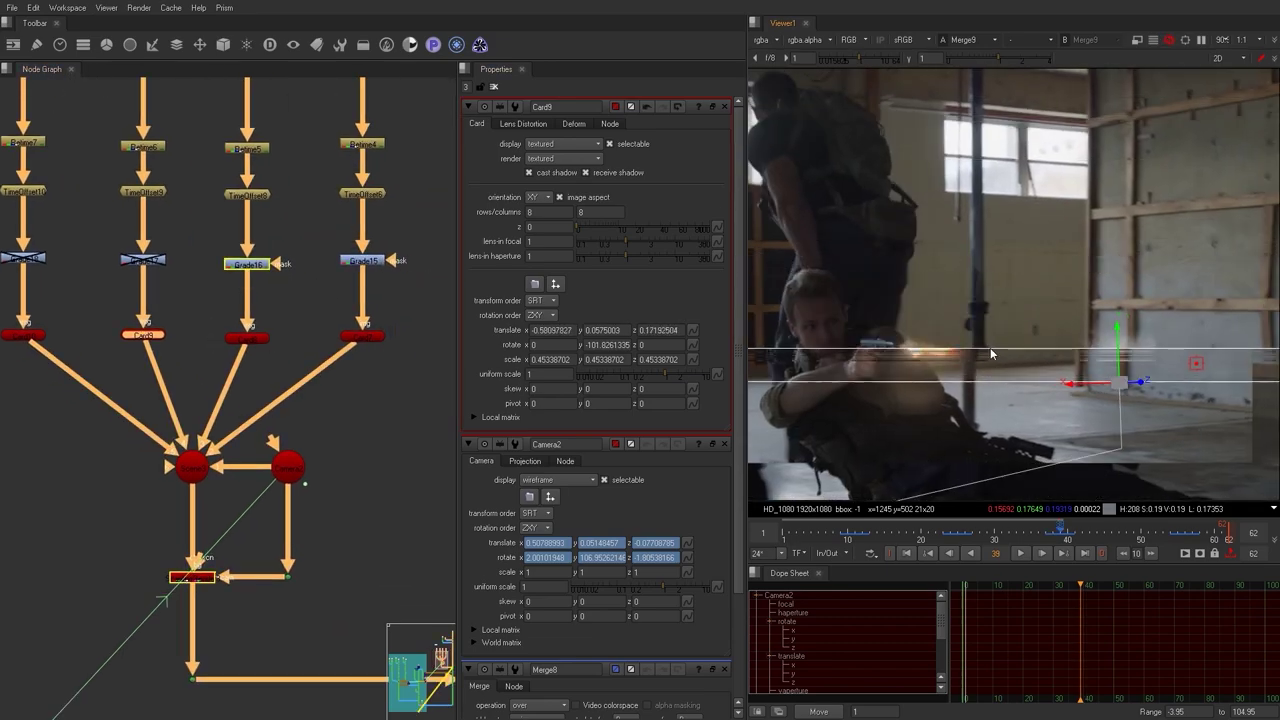
drag(852, 378, 893, 354)
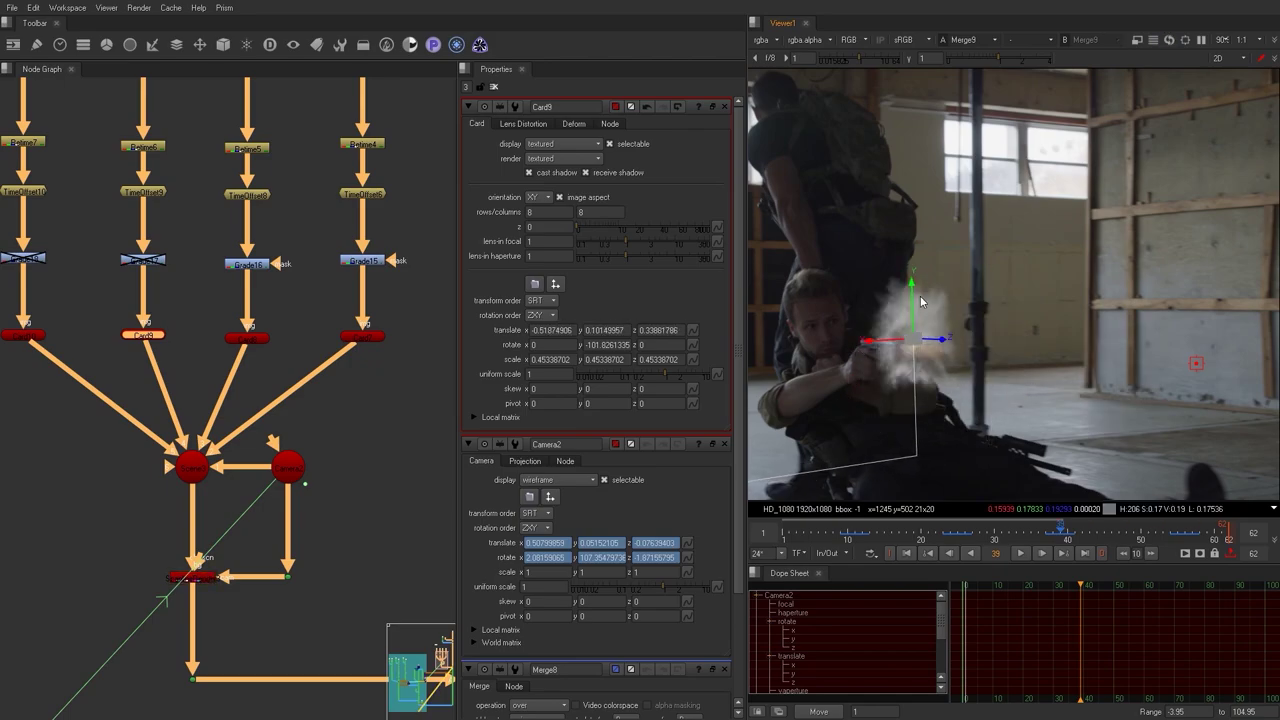
key(Tab)
drag(981, 309, 914, 352)
key(Tab)
scroll(862, 342, up, 3)
Enable the third smoke chain's Grade, warm its gain to about 0.263, 0.256 and 0.234, and check the following frames.
middle_drag(212, 295, 297, 309)
double_click(239, 275)
key(d)
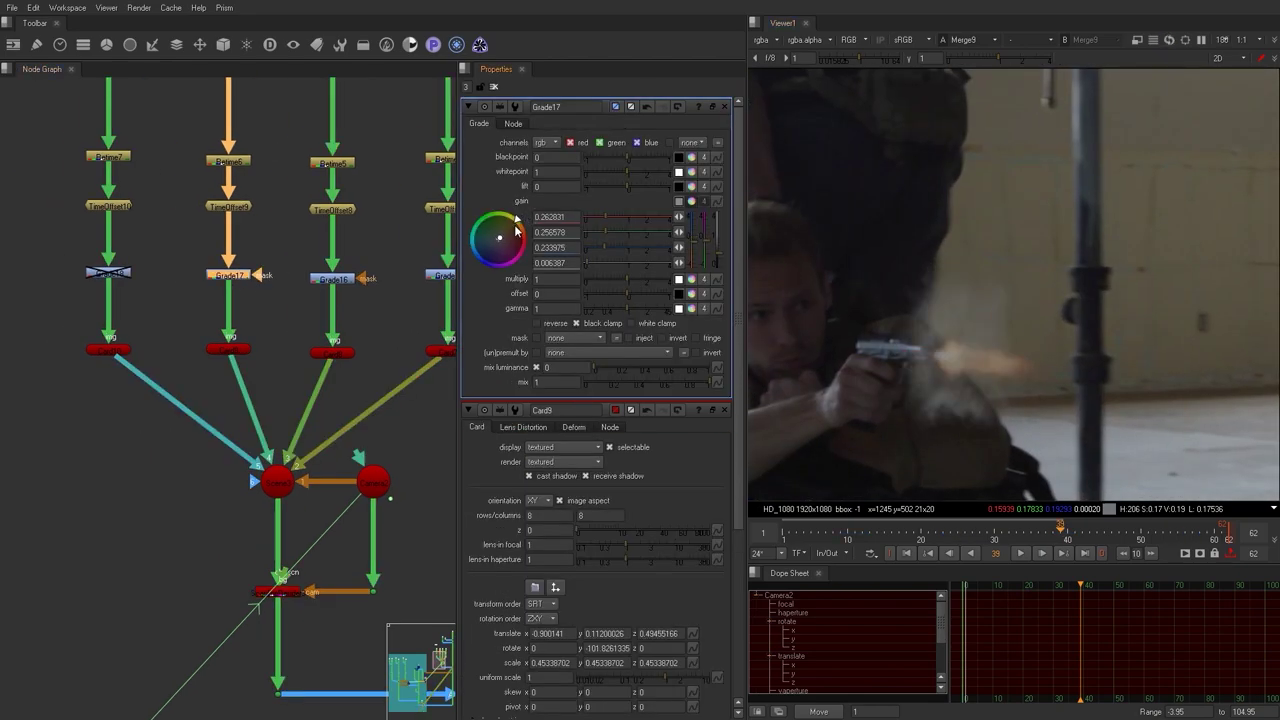
scroll(1012, 349, down, 3)
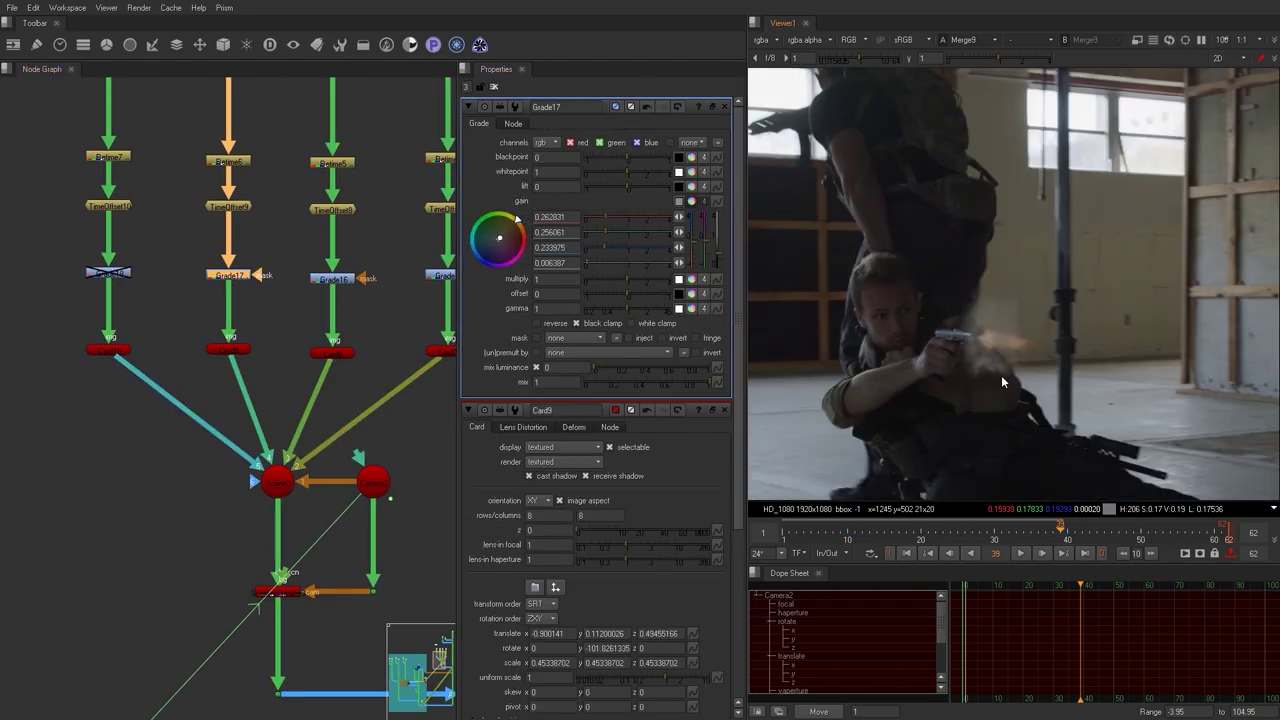
key(Right)
key(Right)
key(Right)
key(Right)
key(Right)
key(Right)
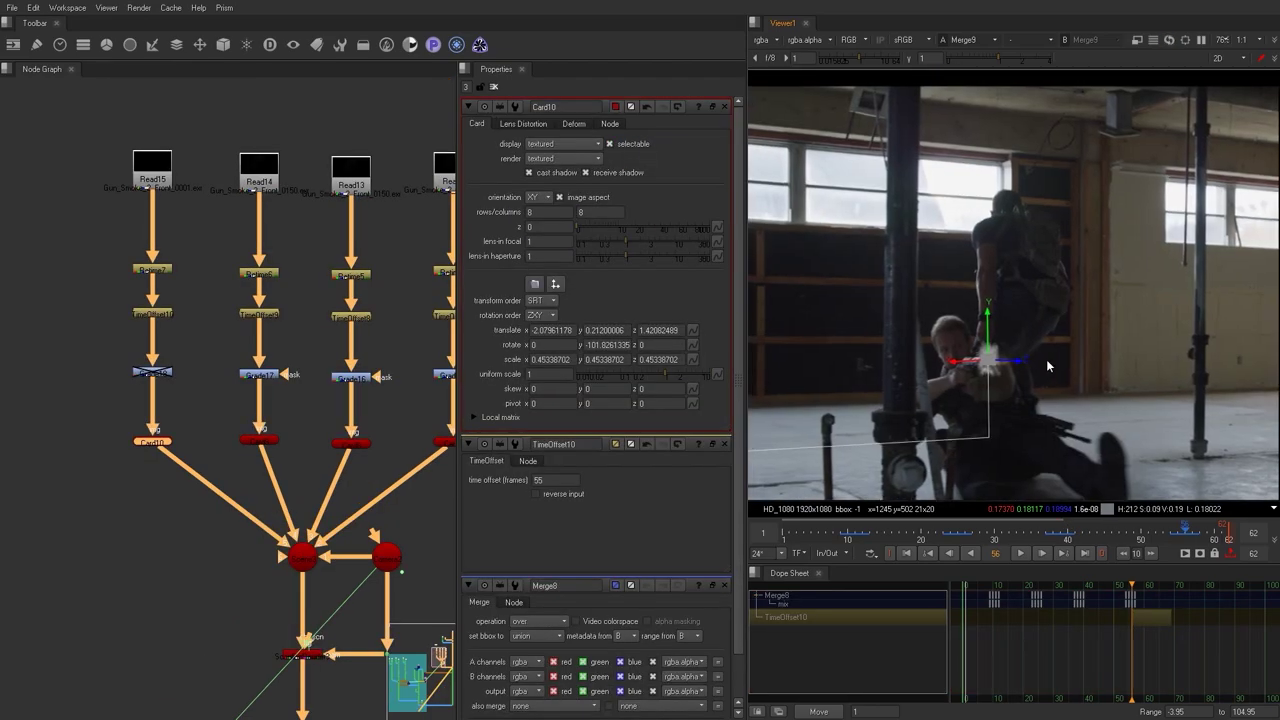
Nudge the fourth shot's smoke card along the muzzle to about x -2.075 and z 1.399, checking frames 55 and 56.
key(Left)
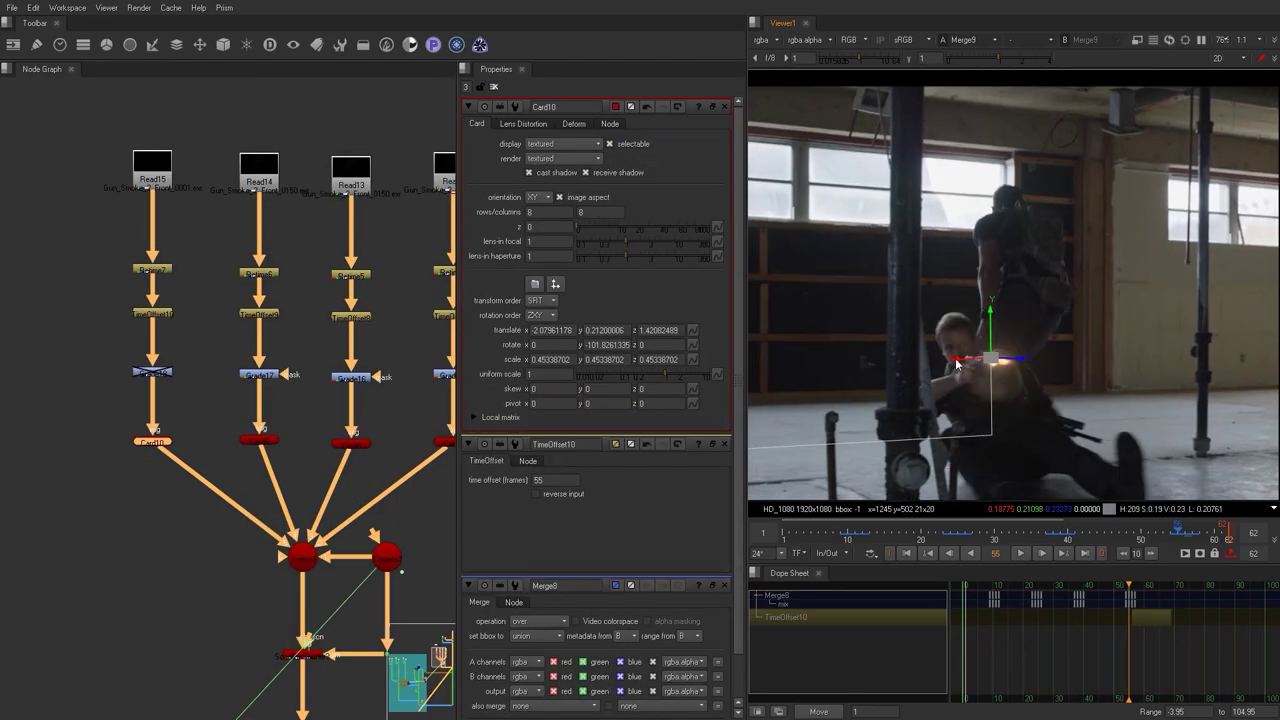
drag(955, 359, 961, 360)
key(Right)
key(Right)
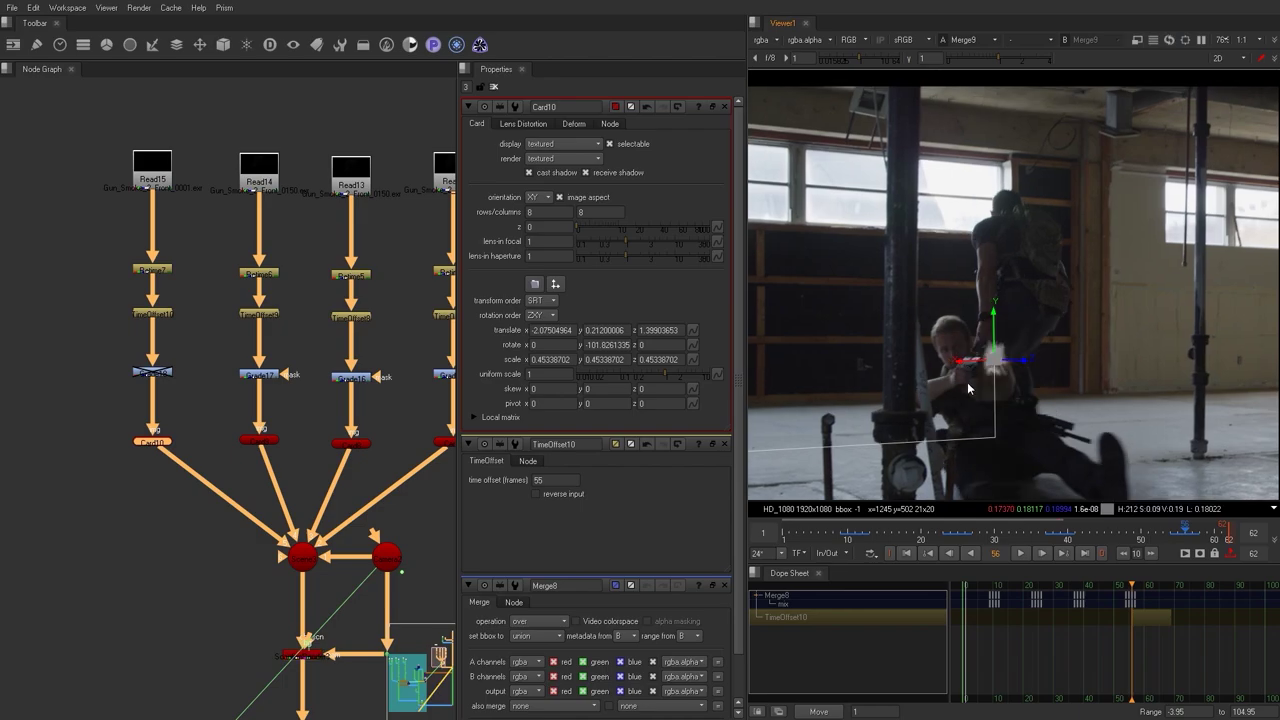
Enable the fourth smoke chain's Grade and set its gain RGB to a cool, darker 0.122, 0.141 and 0.151, checking frames 56 and 57.
click(492, 88)
double_click(155, 372)
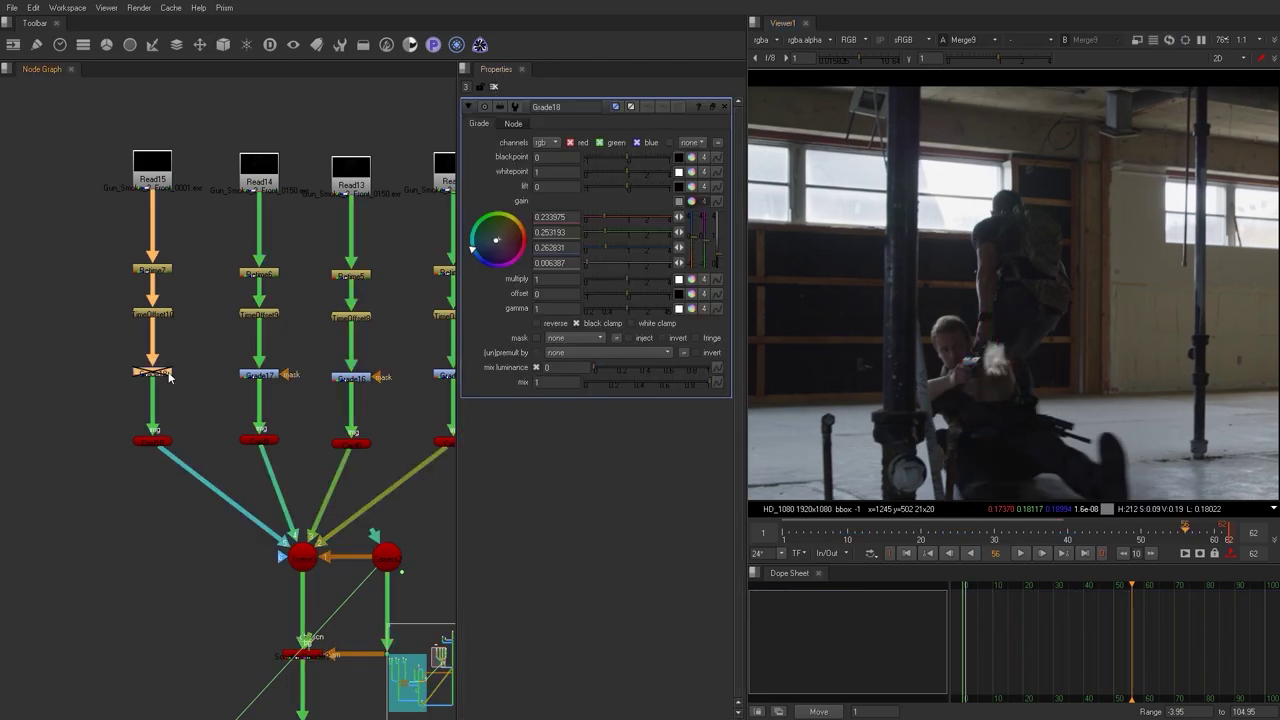
scroll(1010, 380, up, 5)
drag(474, 251, 485, 214)
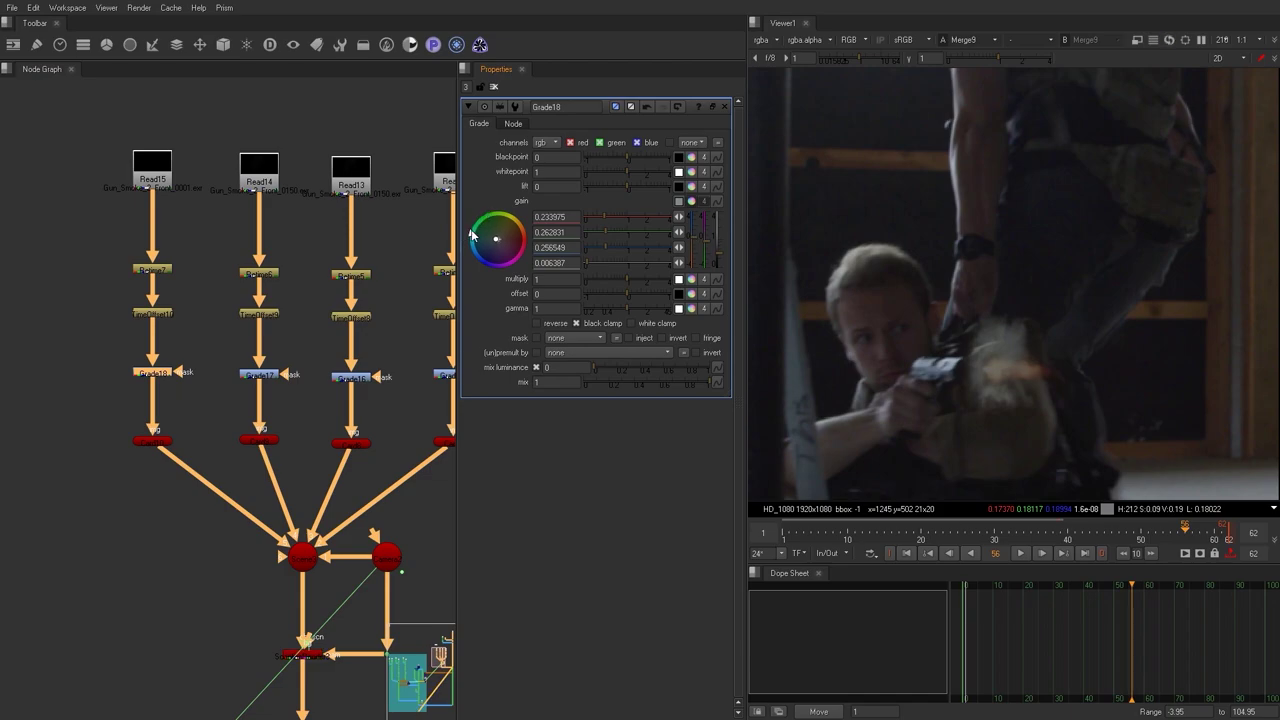
drag(718, 257, 715, 257)
key(Right)
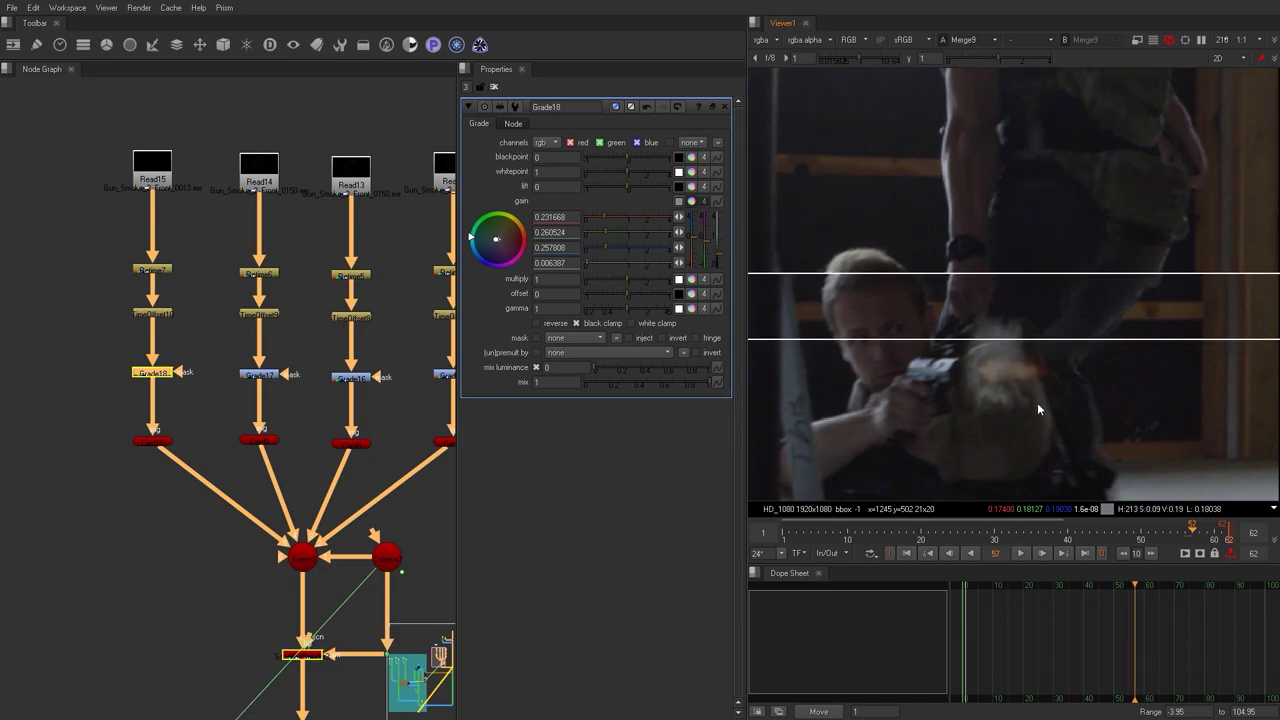
drag(720, 255, 719, 263)
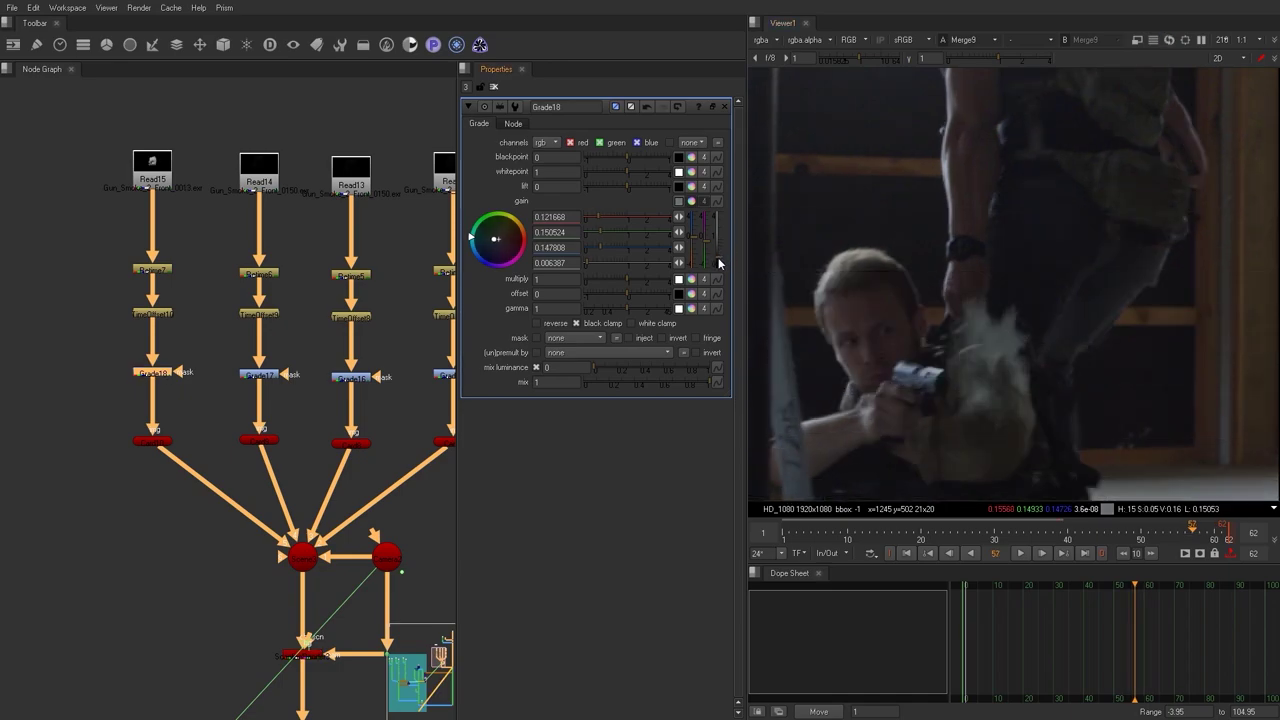
drag(471, 246, 476, 250)
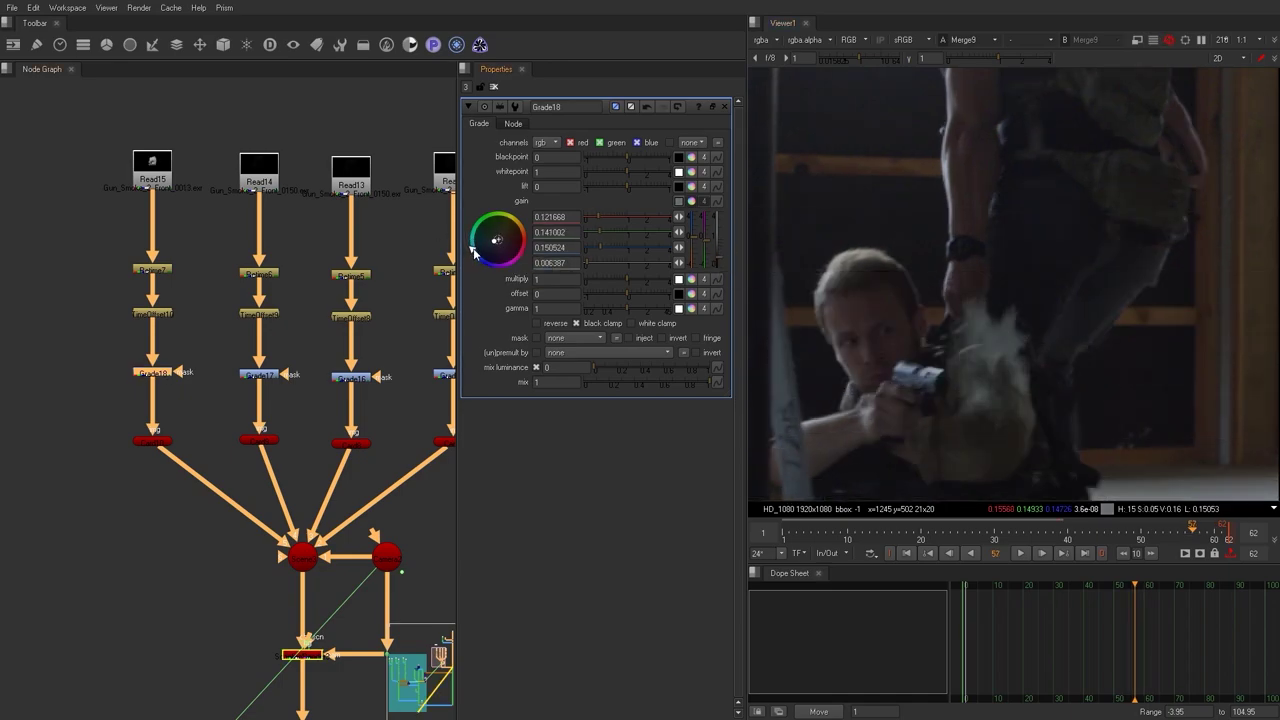
Step through to frame 60 to review the fourth smoke puff, then view the whole comp enlarged from the first frame.
key(Right)
key(Right)
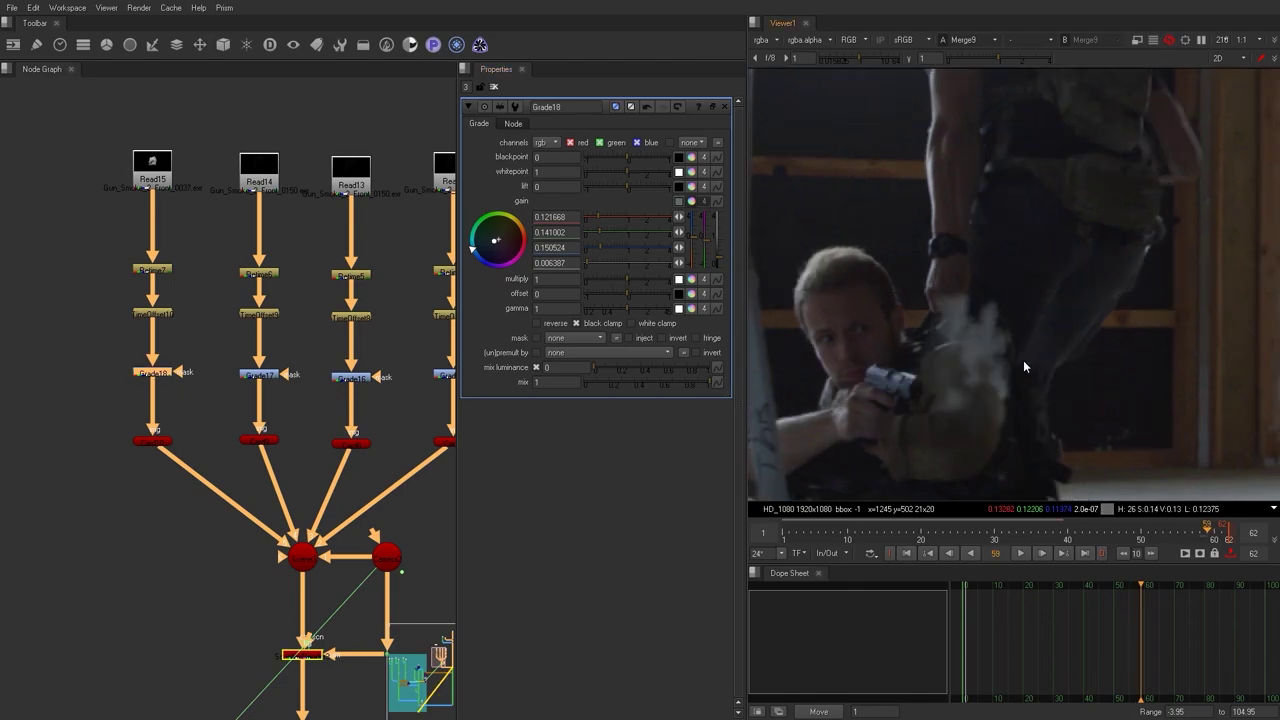
key(Right)
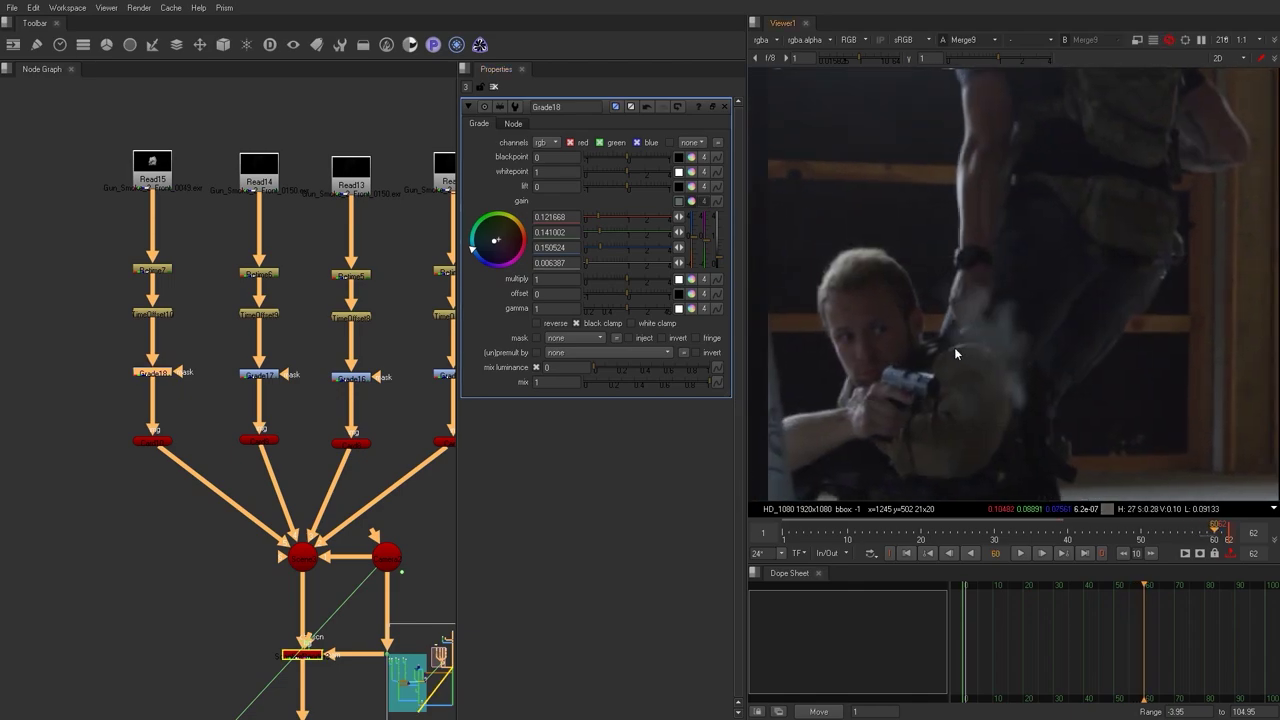
key(space)
key(f)
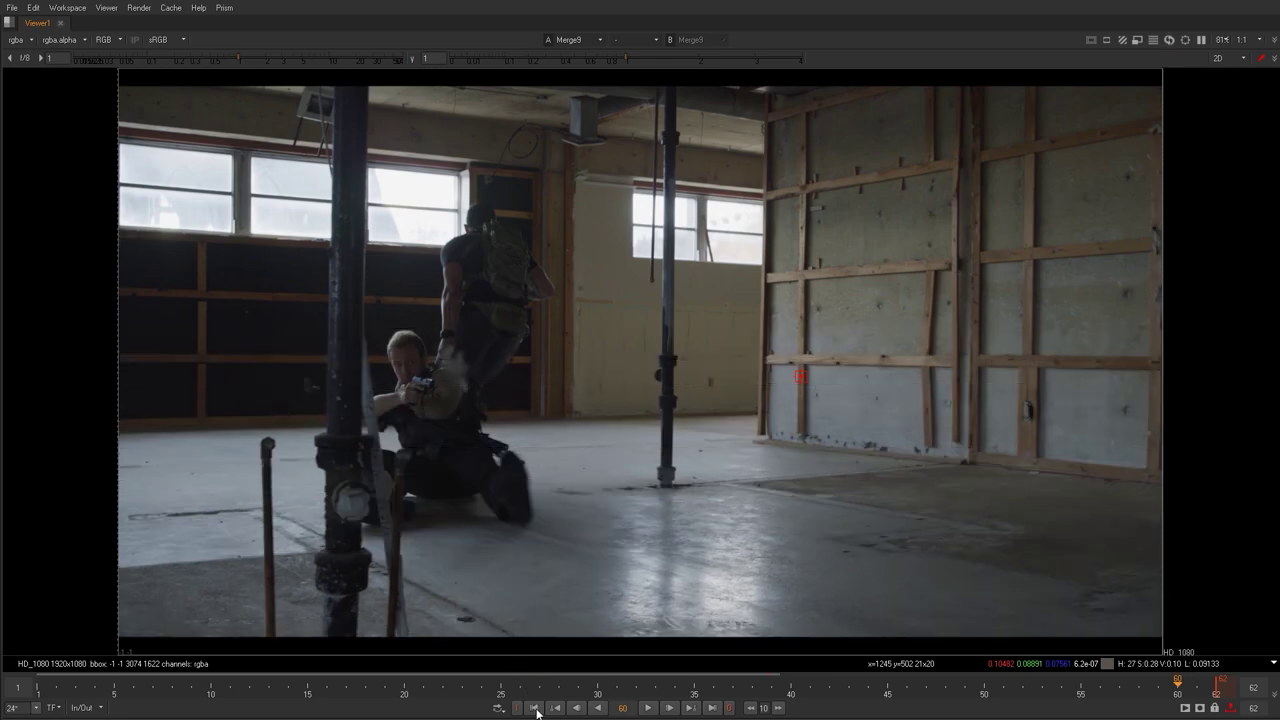
click(535, 708)
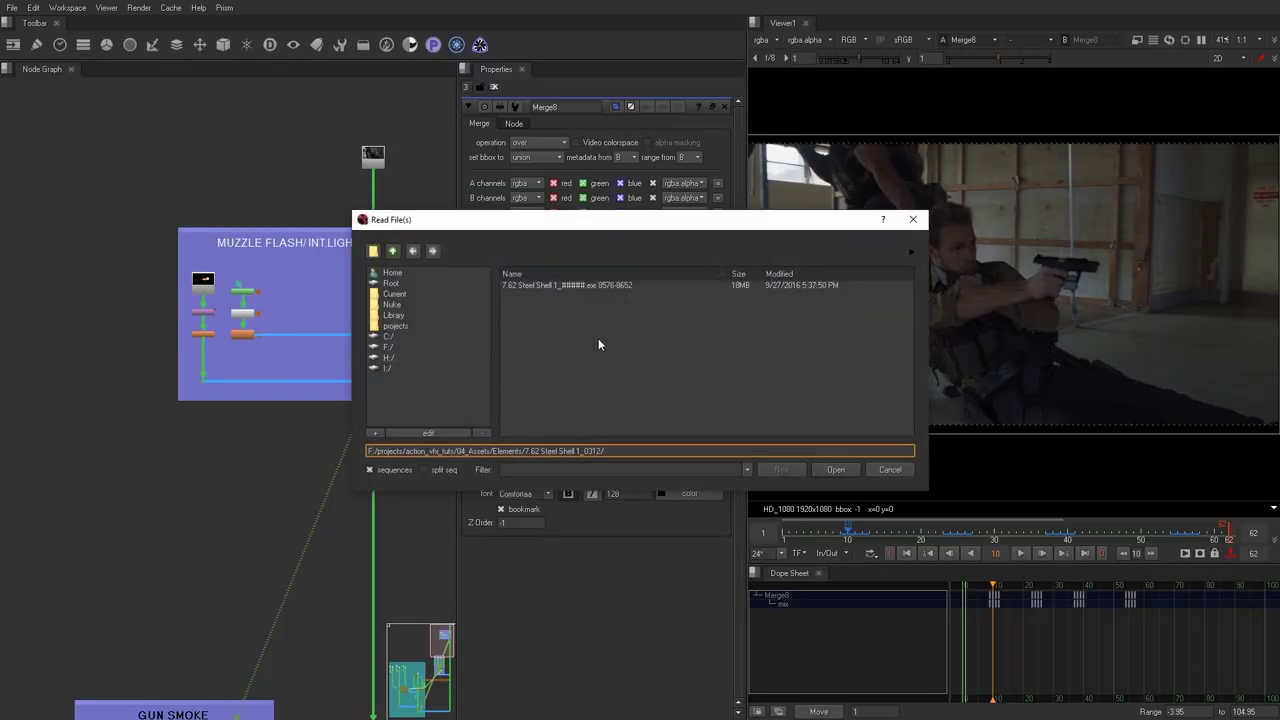
Import the 7.62 Steel Shell 1 image sequence and preview it enlarged in the viewer.
click(550, 285)
click(836, 469)
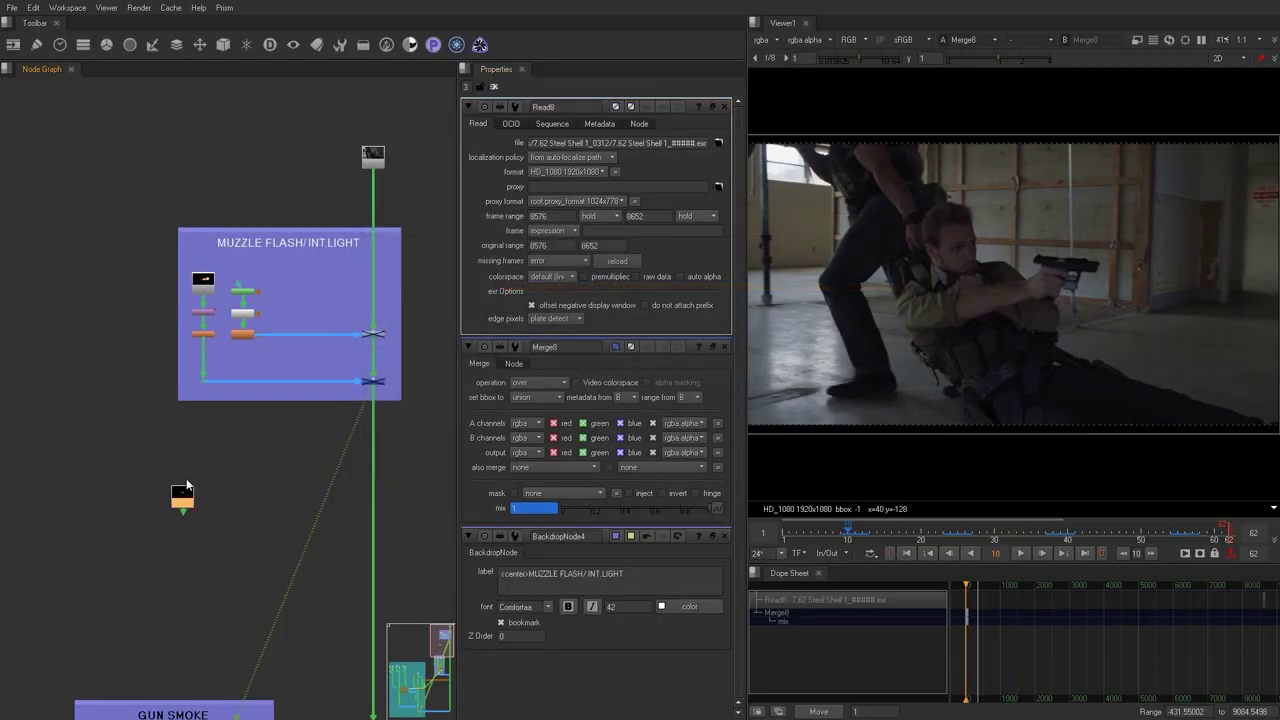
key(1)
key(space)
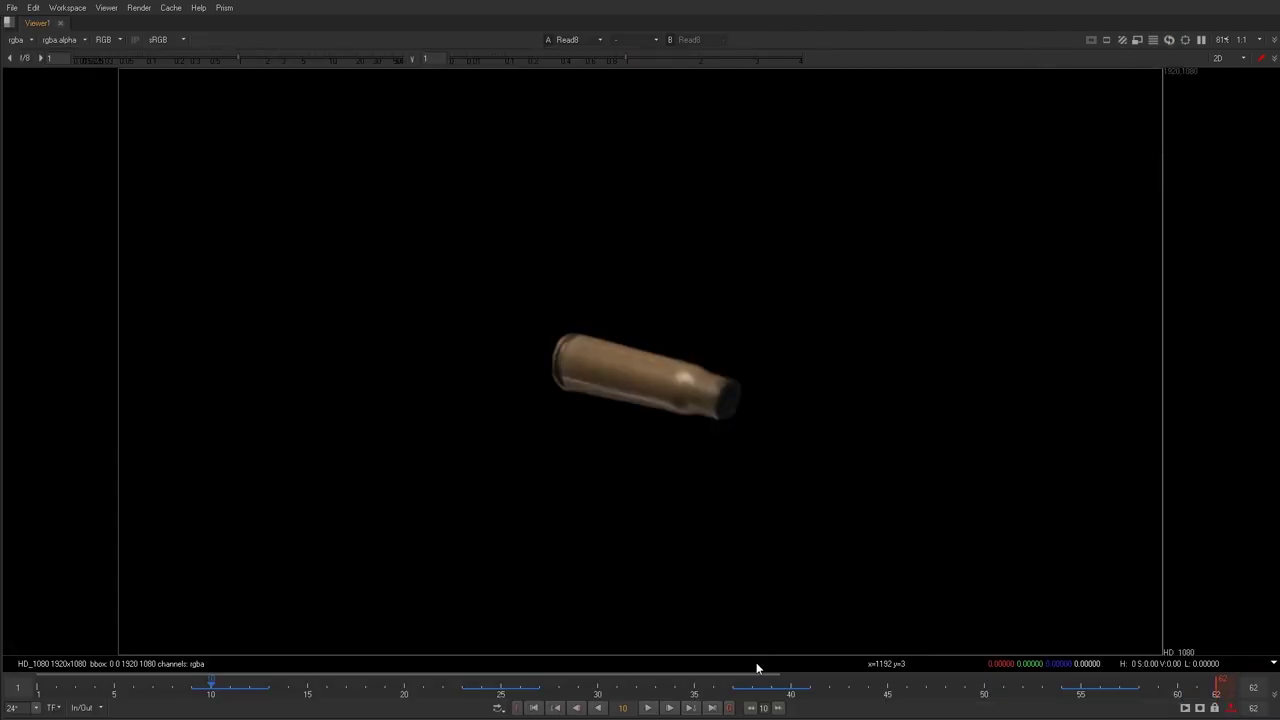
key(space)
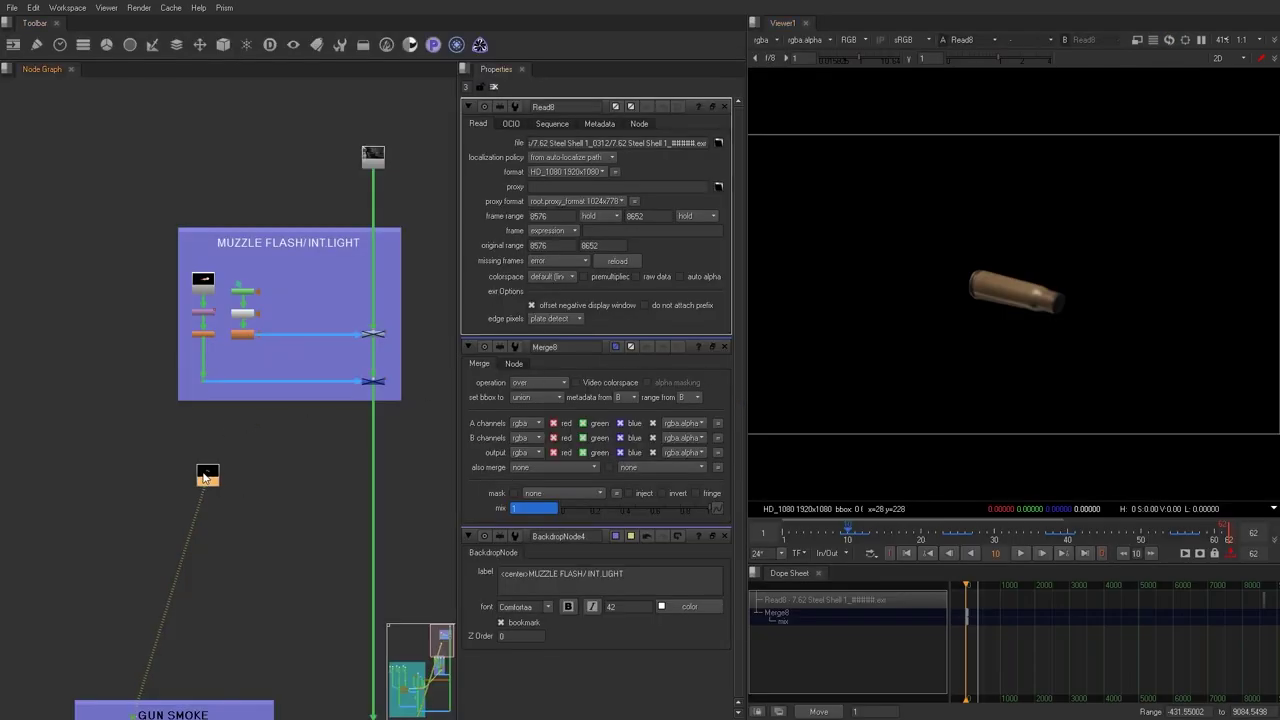
Add a TimeOffset node of -8566 frames below the shell footage.
key(Tab)
text(timeo)
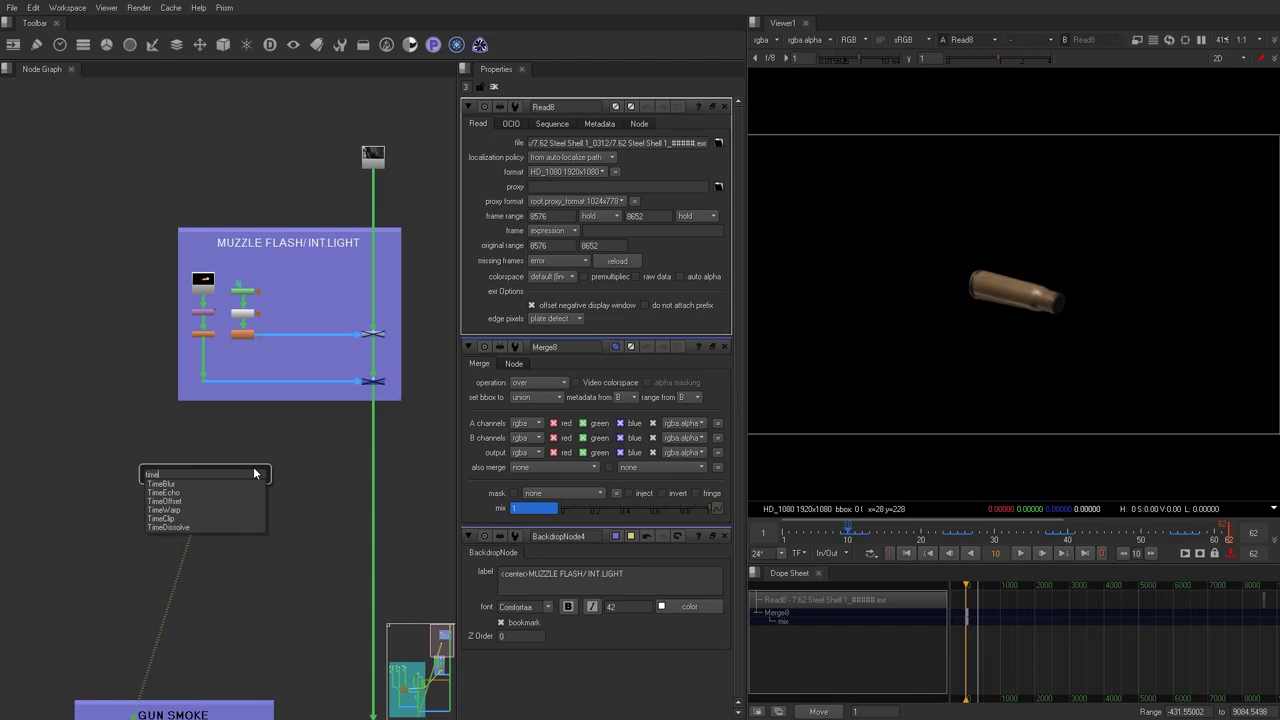
key(Return)
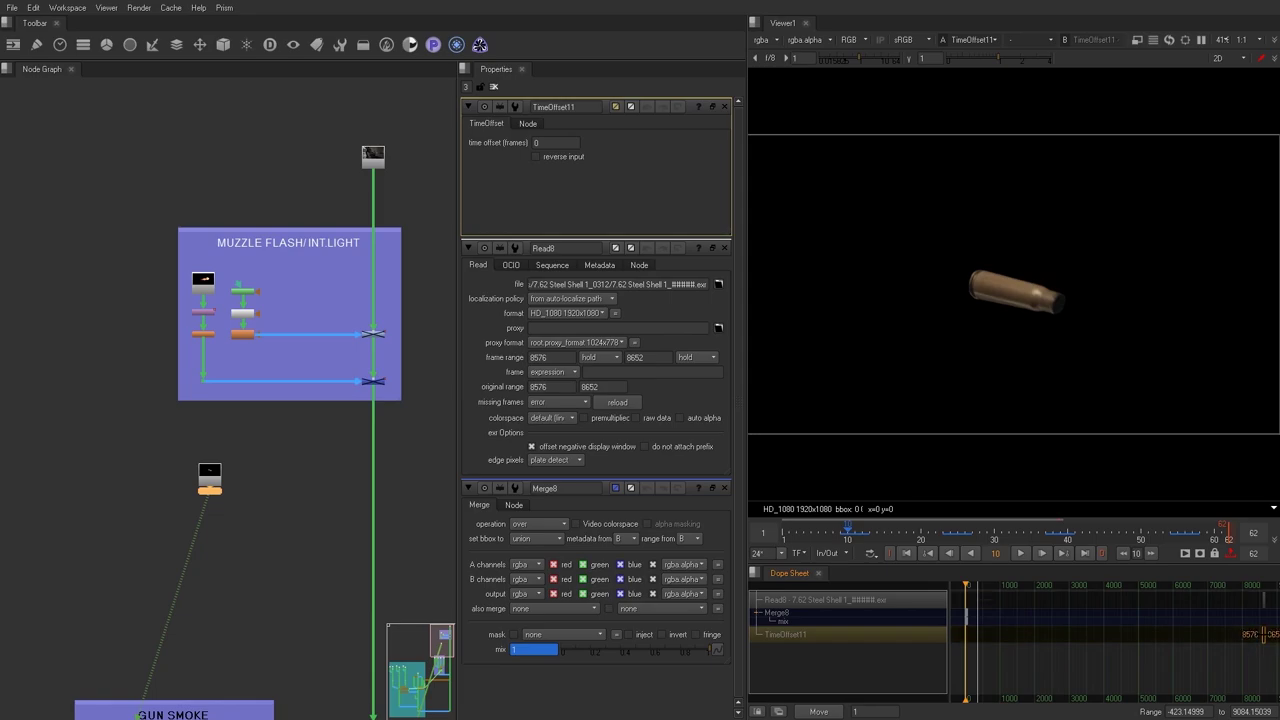
Add a Transform node below the shell's TimeOffset and merge its output over the main plate pipe beneath the muzzle flash section.
key(t)
scroll(225, 470, up, 3)
middle_drag(229, 455, 309, 366)
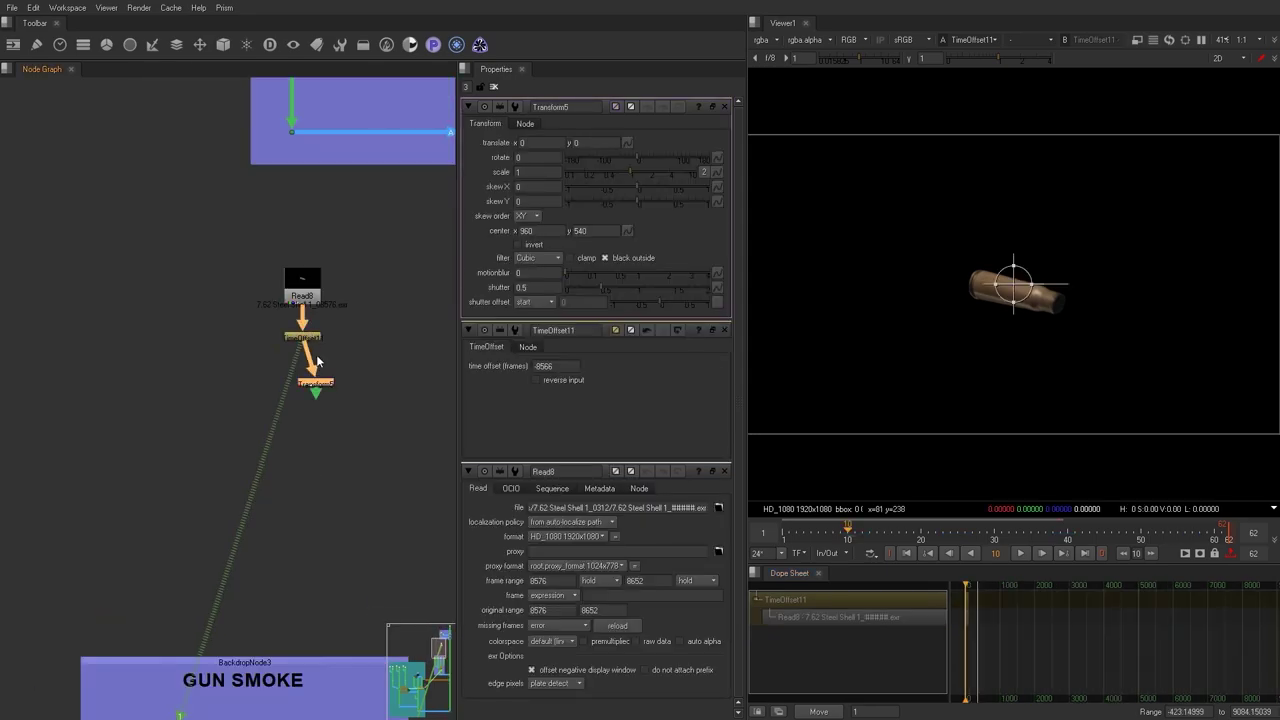
drag(322, 383, 308, 383)
key(1)
middle_drag(333, 396, 219, 407)
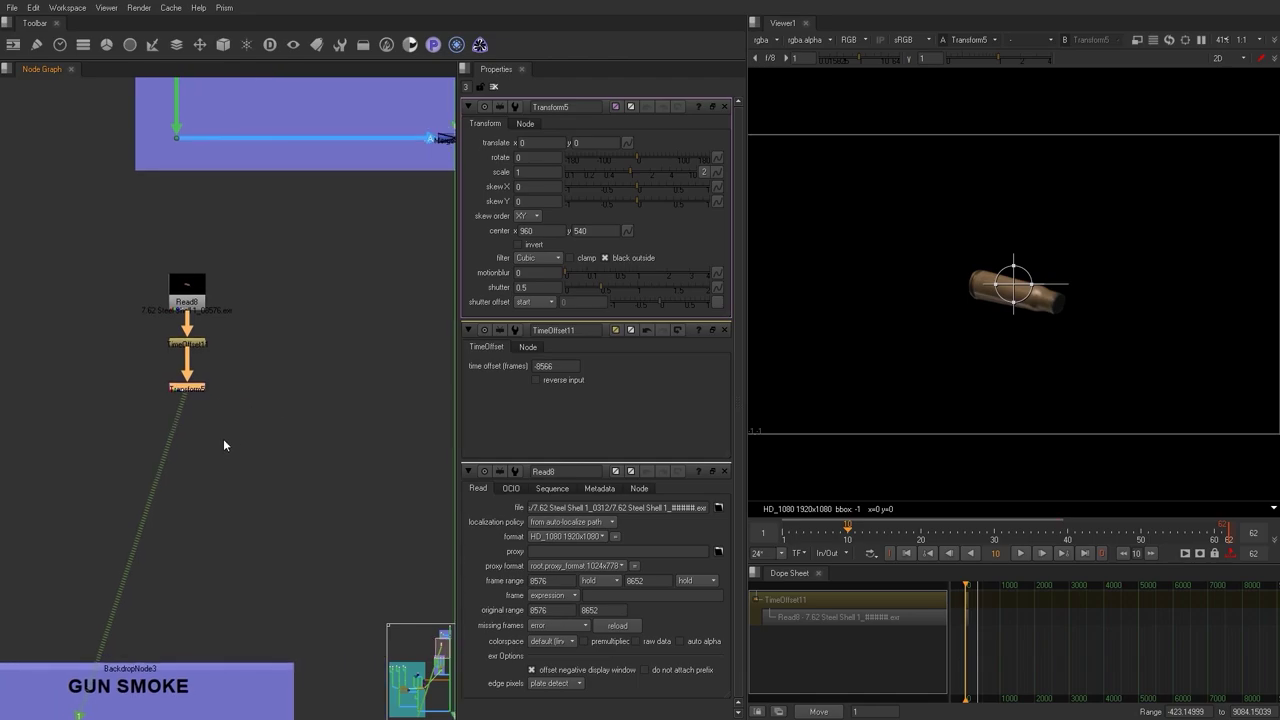
key(m)
drag(251, 385, 314, 390)
Scale the shell down to 0.076 and place it on the pistol's ejection port, translated to about x 171.4, y 89.8.
middle_drag(1055, 301, 908, 381)
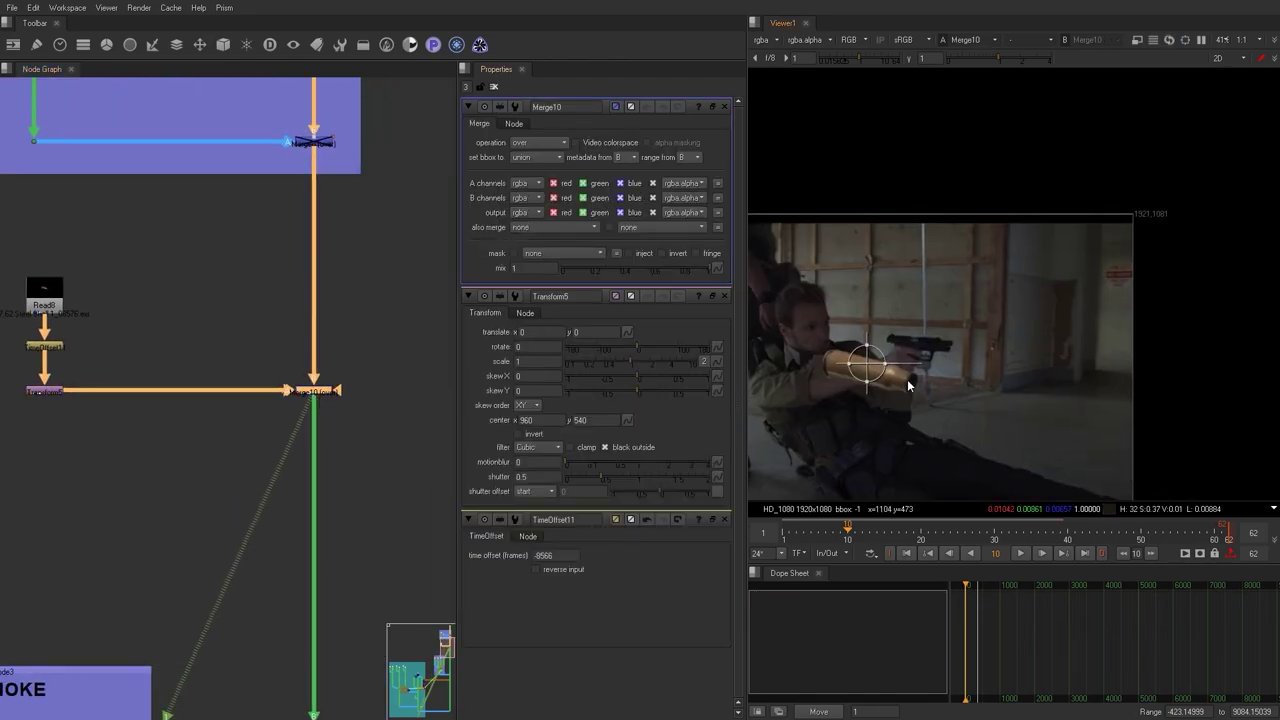
scroll(883, 355, up, 2)
drag(880, 352, 1040, 300)
scroll(866, 366, up, 4)
scroll(1029, 283, up, 4)
scroll(1078, 295, up, 1)
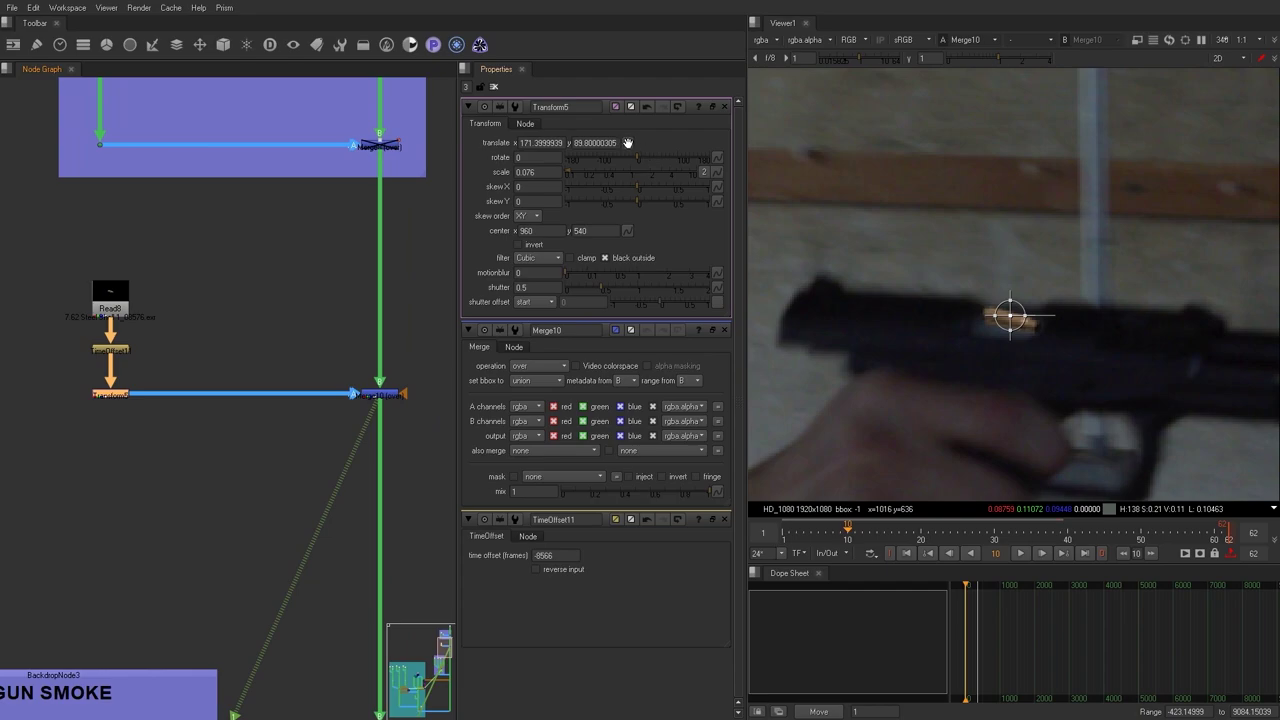
Set keyframes on the shell Transform's translate, rotate and scale at frame 10.
right_click(627, 143)
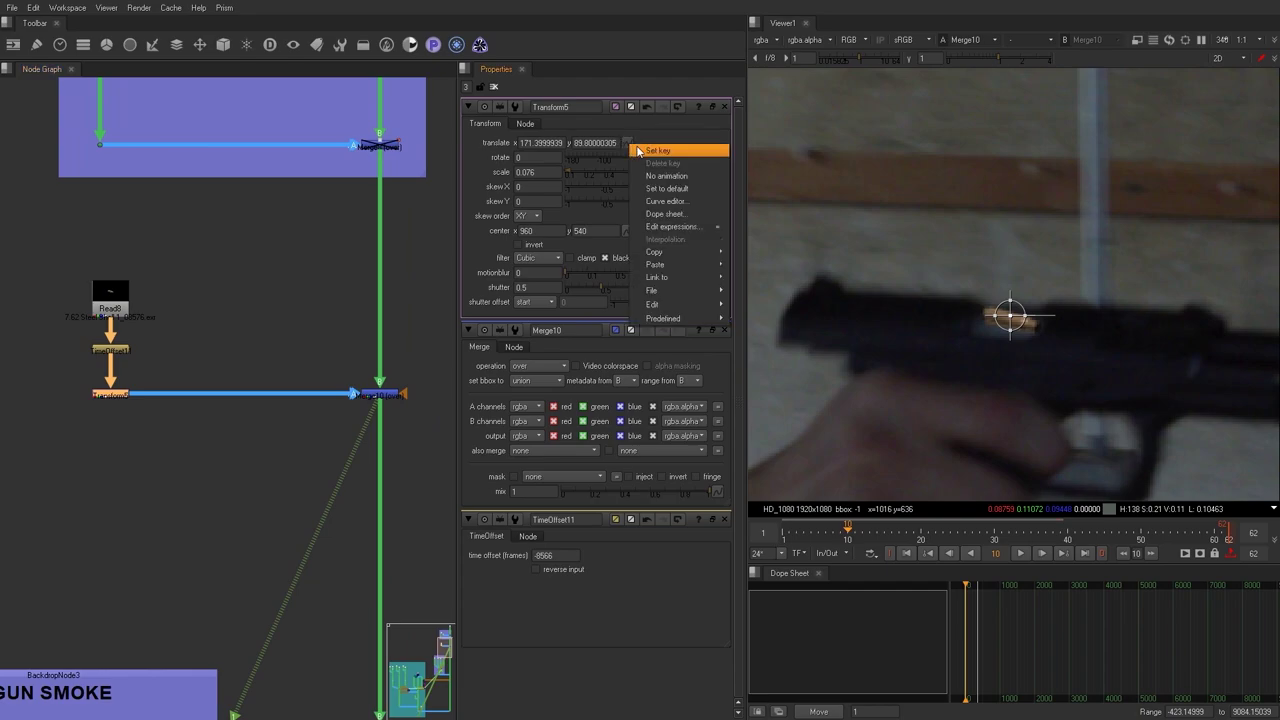
click(660, 151)
right_click(714, 158)
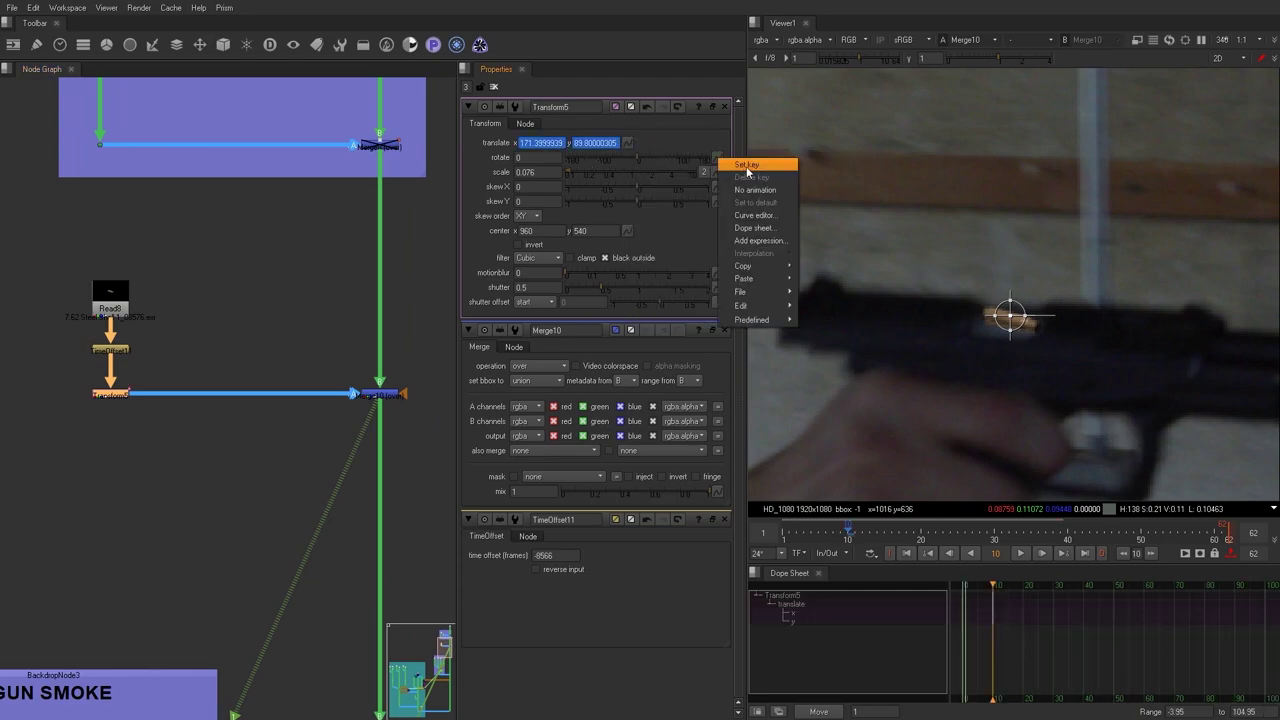
click(747, 166)
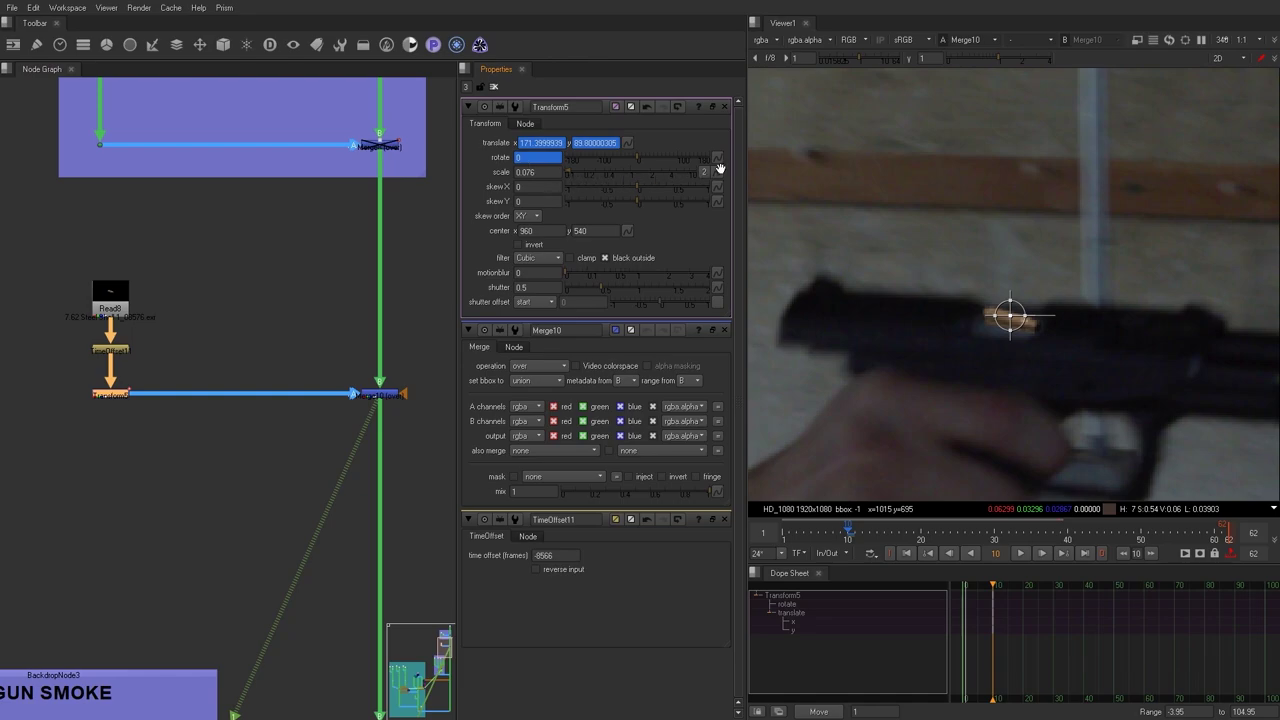
right_click(717, 173)
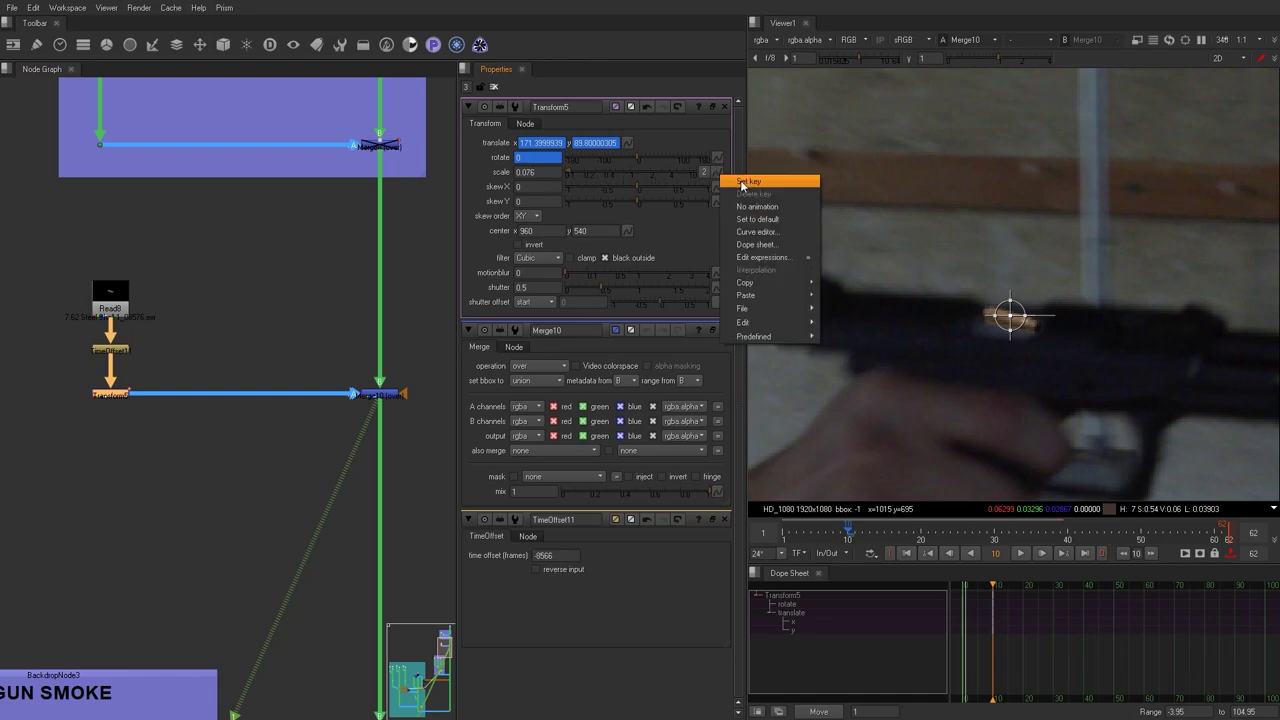
click(748, 181)
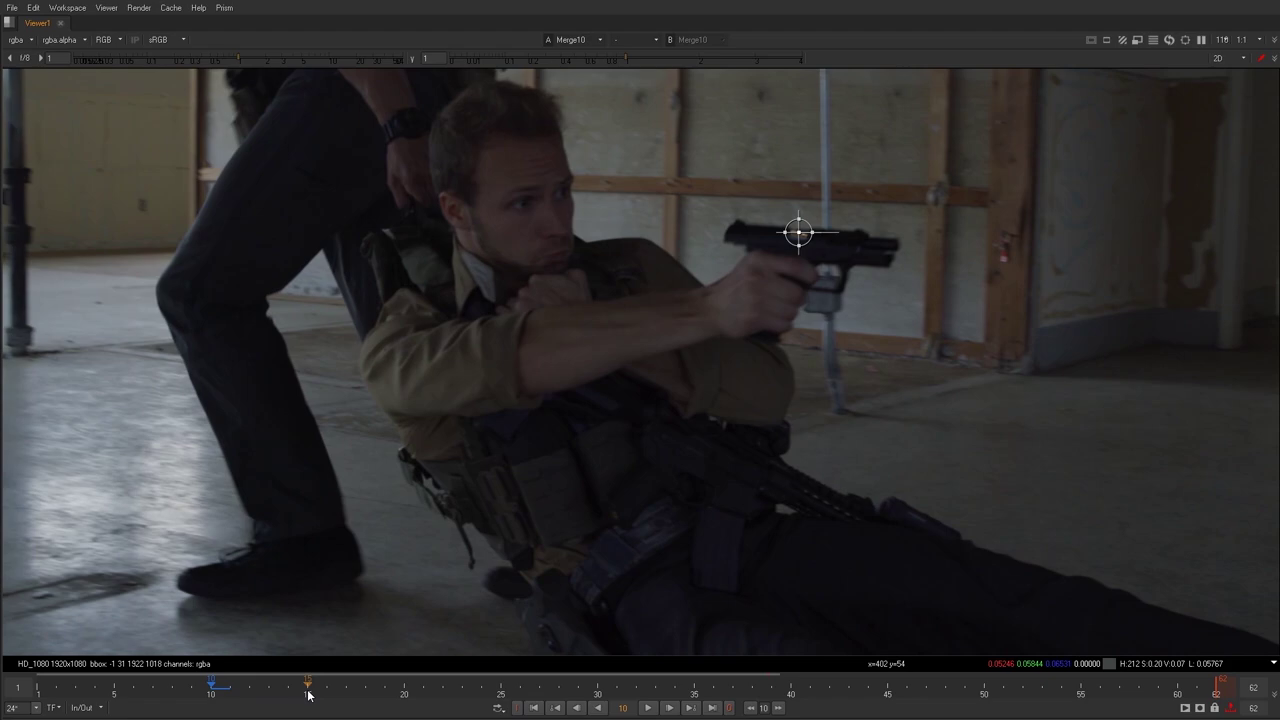
Animate the shell's translate to exit the plate's bottom-left corner at frame 15 (-904, -561), and raise its frame 13 position to -409, -155.
click(308, 691)
scroll(826, 426, down, 4)
middle_drag(785, 360, 807, 334)
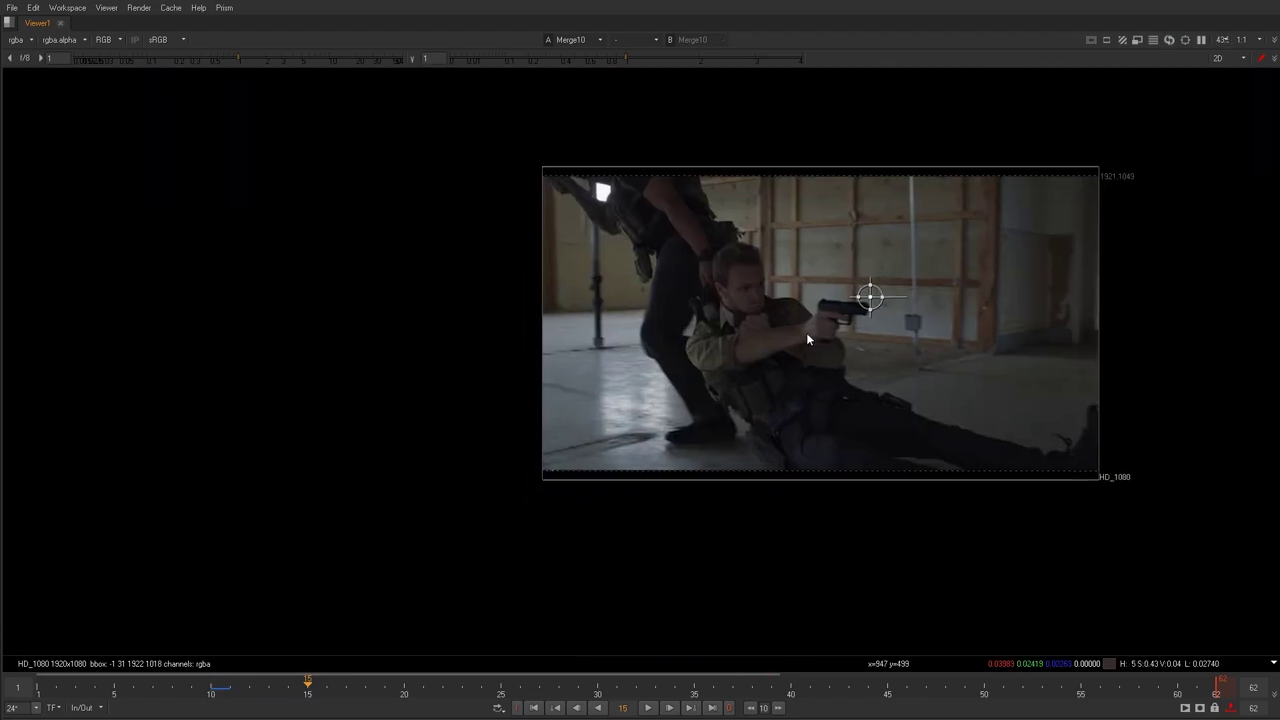
scroll(806, 332, up, 3)
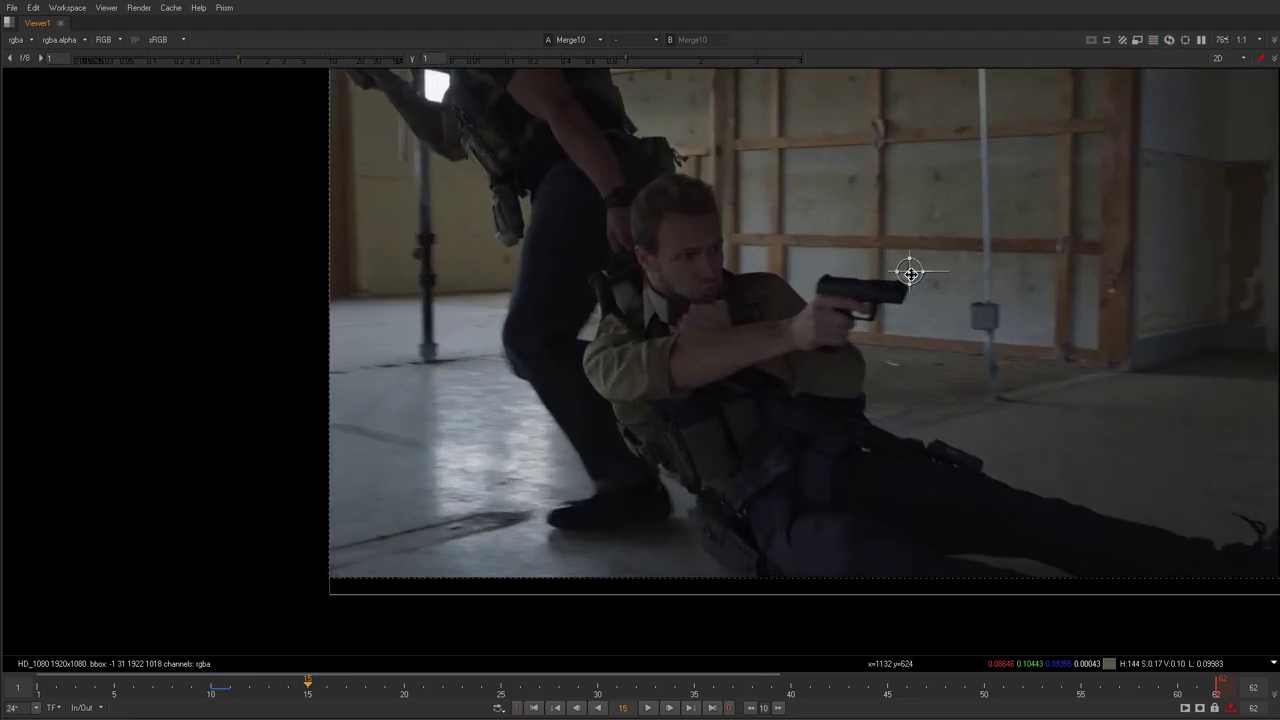
drag(905, 272, 357, 603)
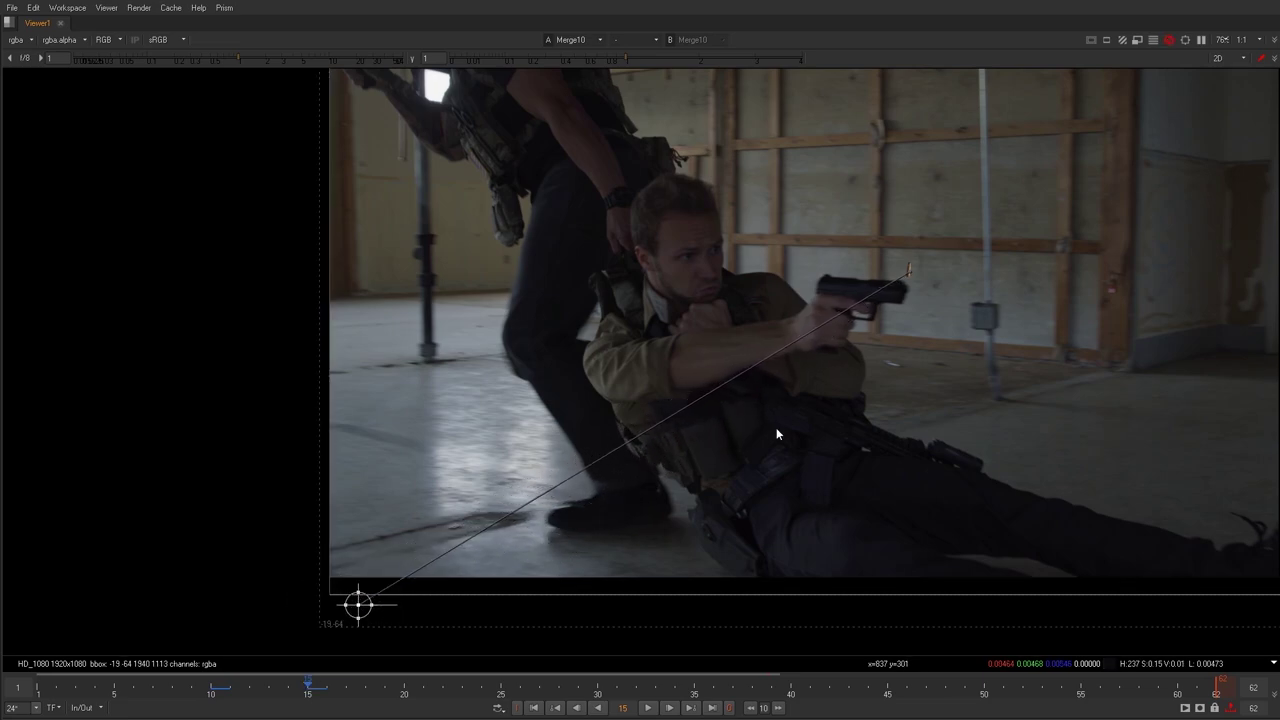
click(266, 690)
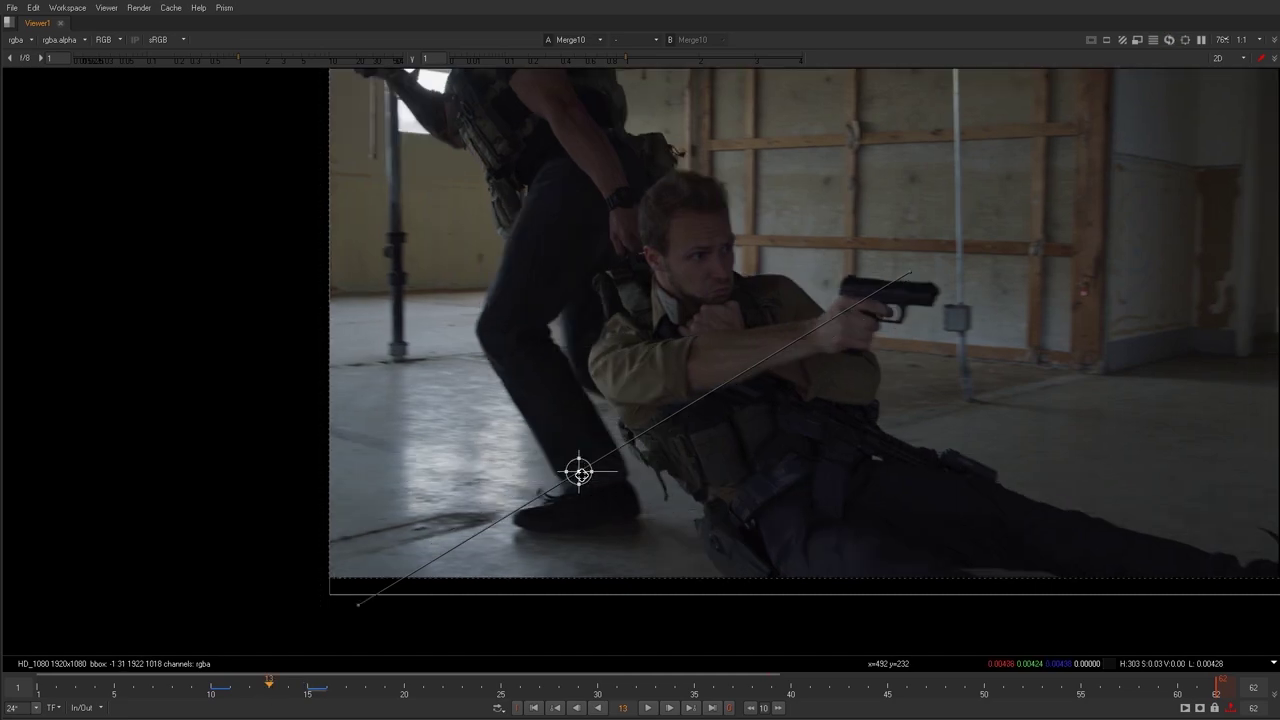
drag(578, 471, 617, 403)
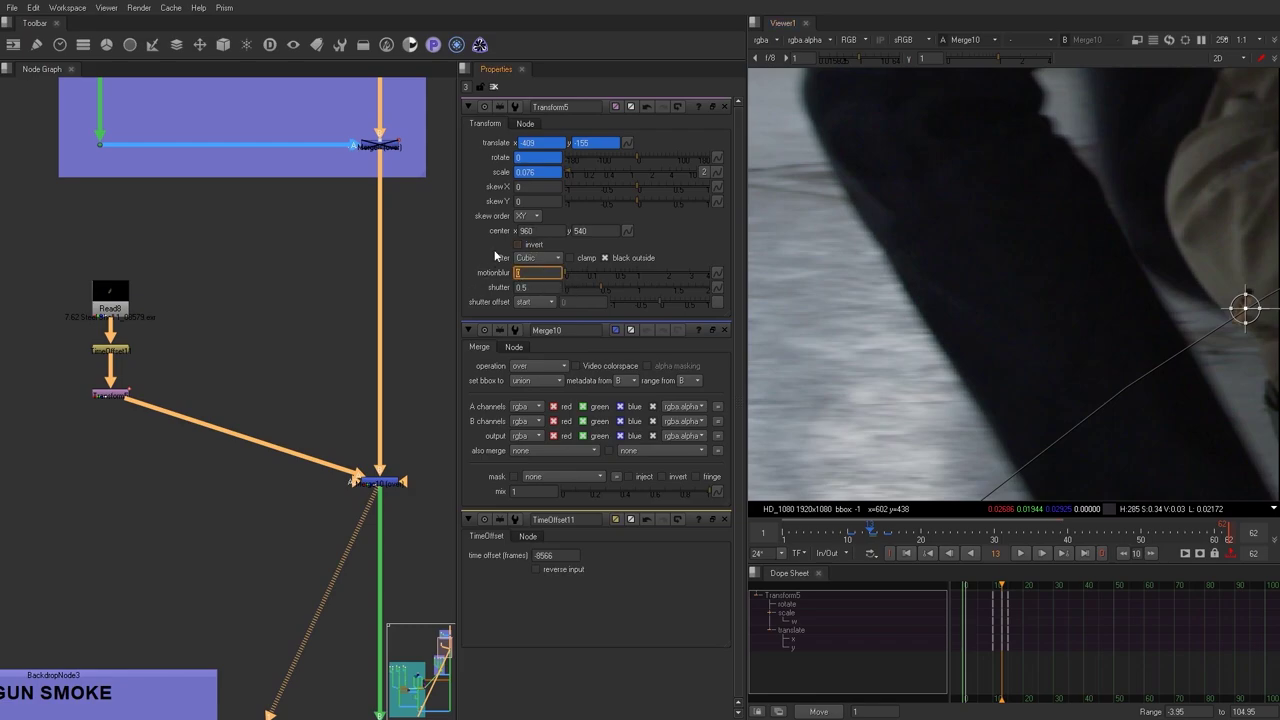
Try motion blur on the shell's Transform at frame 13.
key(Return)
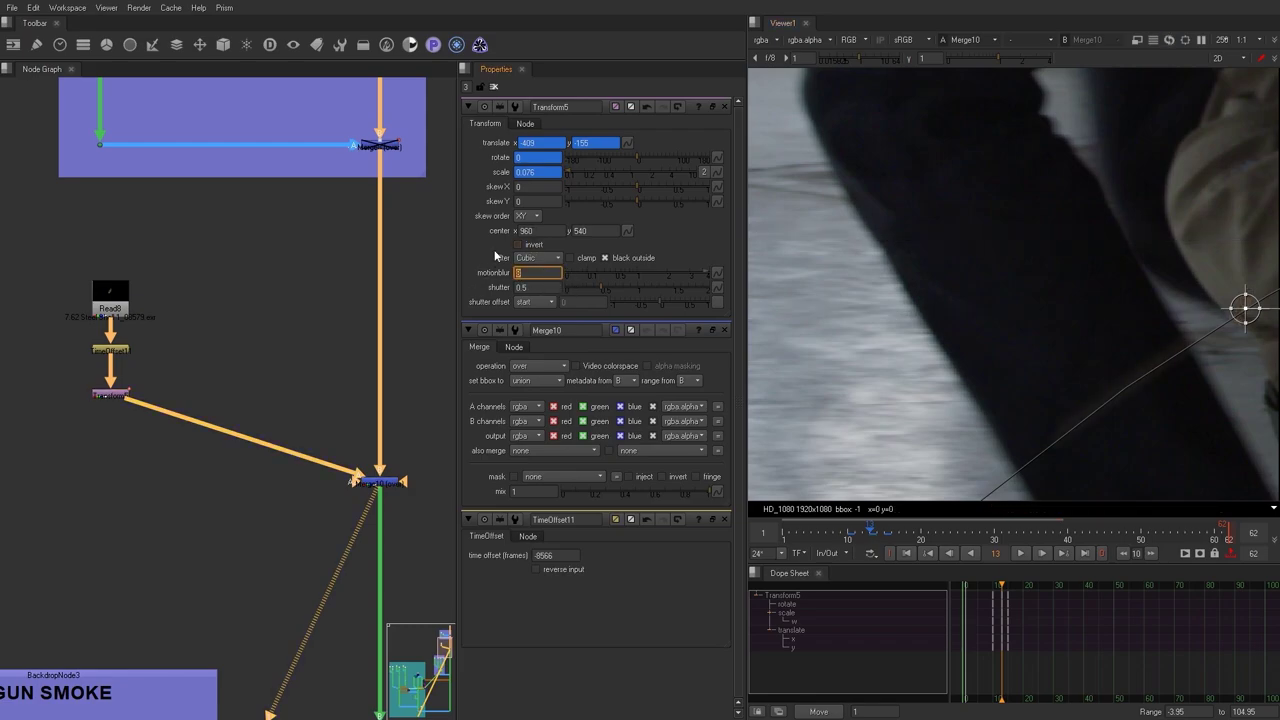
key(Tab)
middle_drag(900, 366, 888, 368)
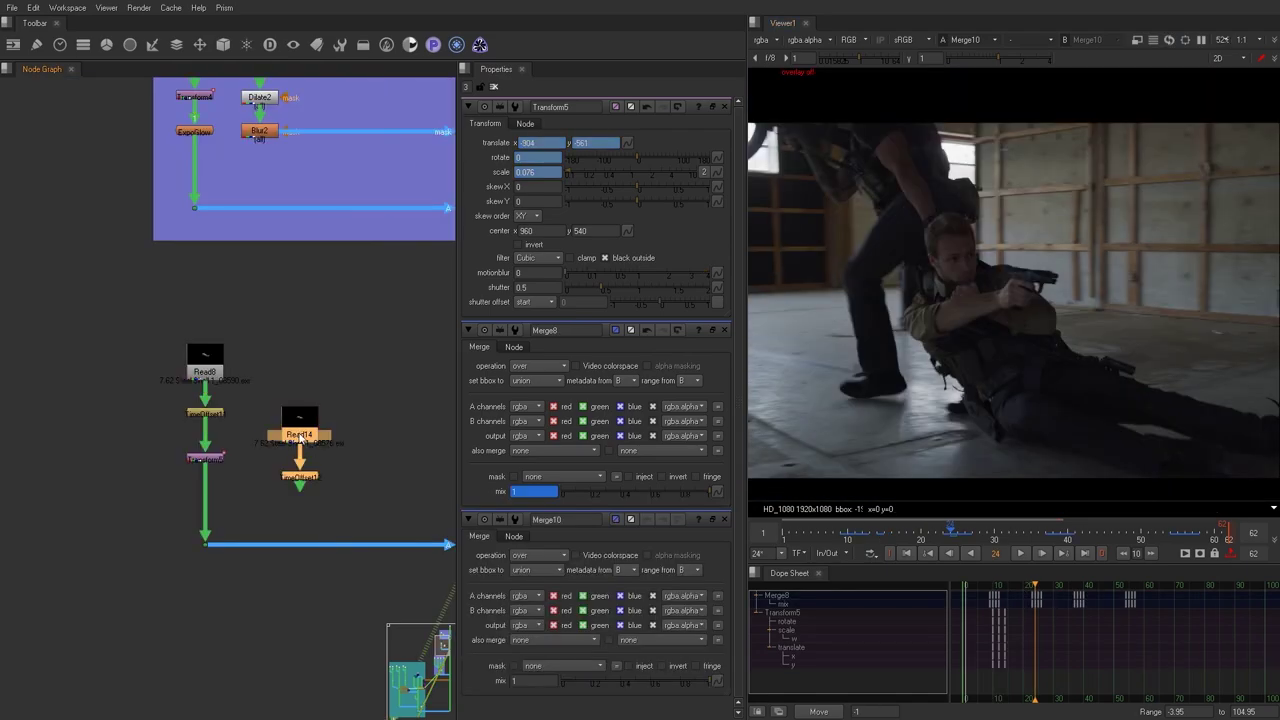
Delete the duplicate shell Read and feed its TimeOffset from a new branch off the original shell Read.
drag(300, 435, 353, 462)
key(Delete)
click(217, 391)
scroll(364, 386, down, 3)
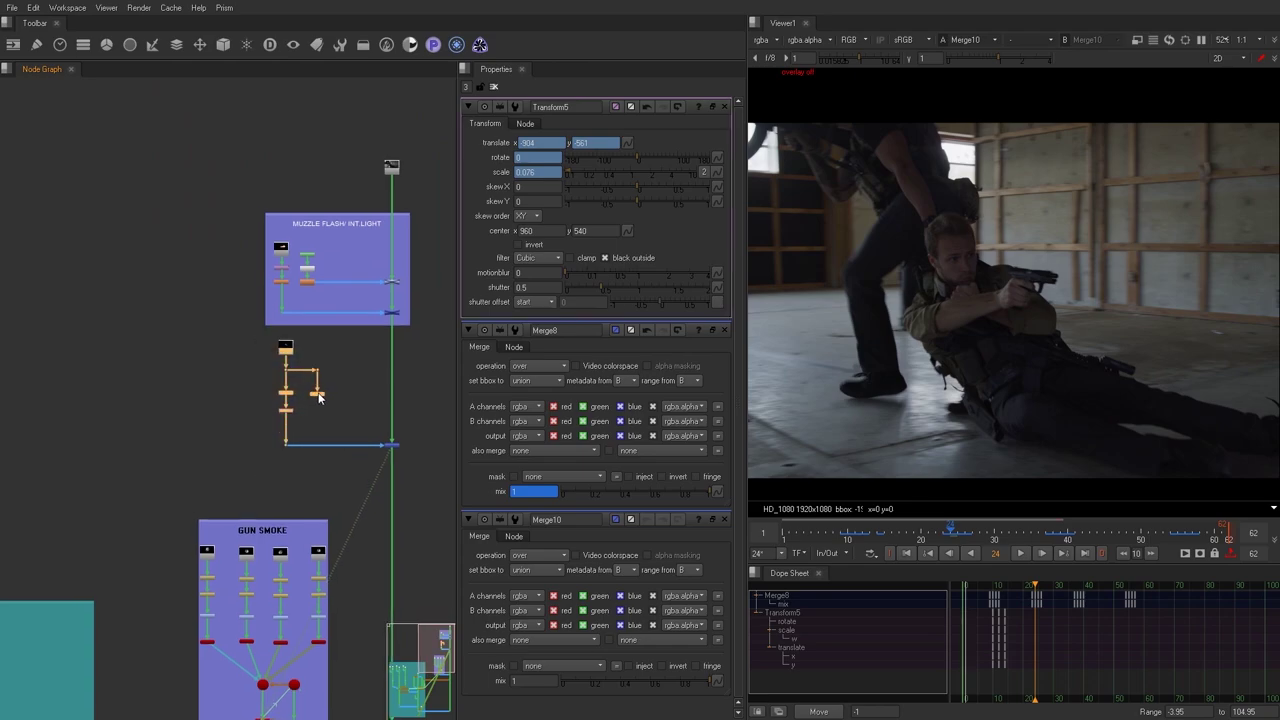
Merge the second TimeOffset branch with the first shell branch and swap the Merge node's A and B inputs.
drag(319, 398, 234, 394)
click(250, 411)
scroll(256, 446, up, 3)
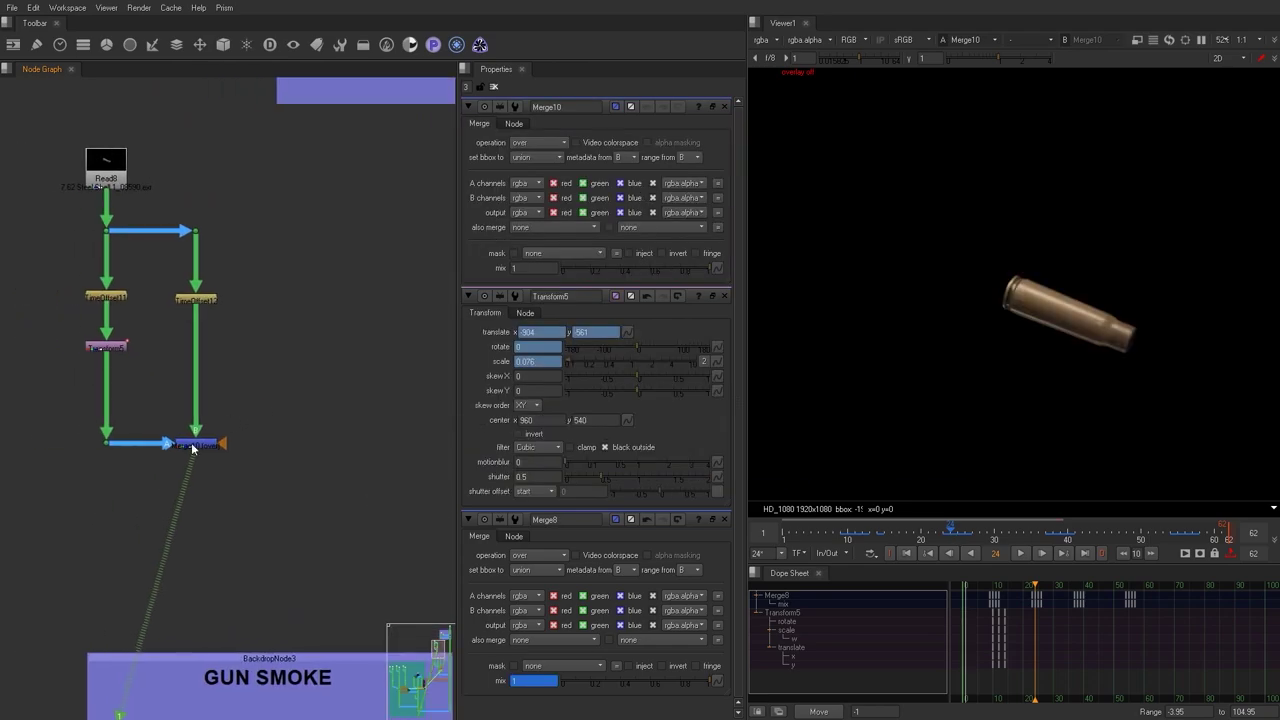
click(191, 442)
key(shift+x)
click(257, 438)
Duplicate the Dot and TimeOffset branch twice and chain both copies off the shell Read for the third and fourth shots.
middle_drag(270, 387, 265, 393)
drag(255, 211, 141, 355)
key(alt+c)
drag(314, 286, 190, 237)
drag(311, 373, 375, 230)
key(ctrl+v)
click(316, 421)
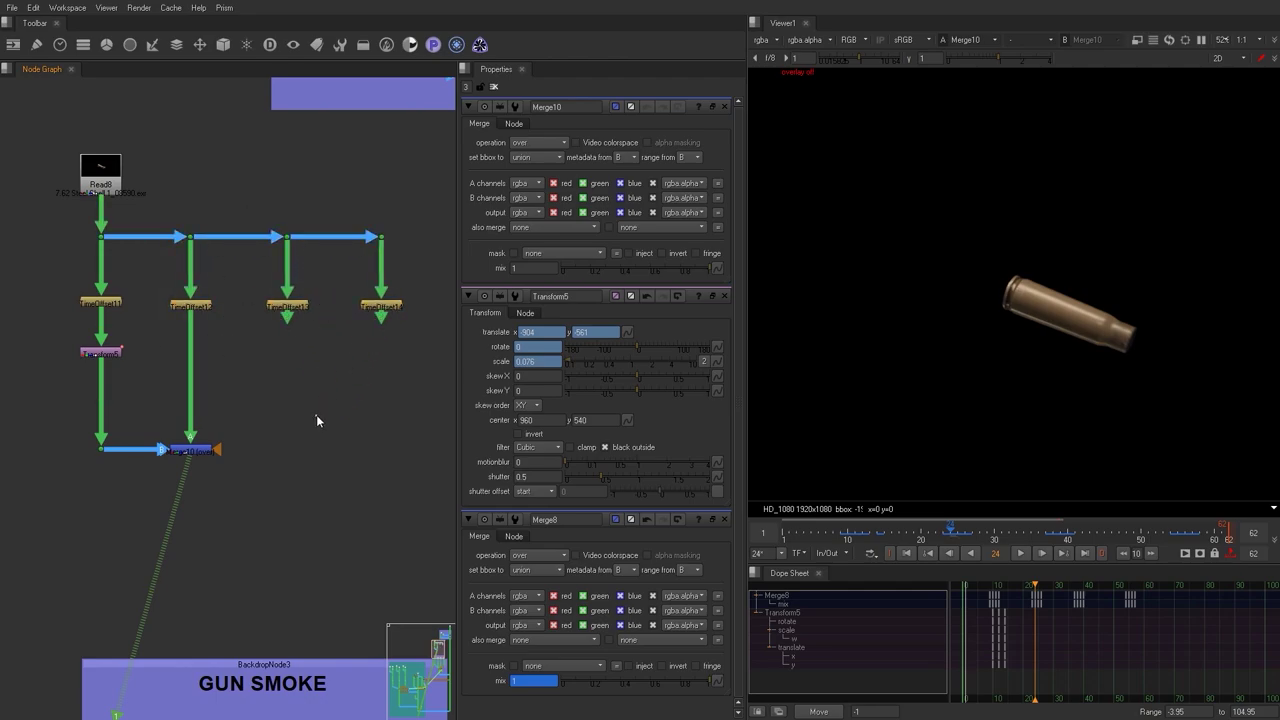
Add Merge nodes under the third and fourth TimeOffset branches and connect them in a row with the first shell Merge.
key(m)
drag(287, 441, 293, 316)
drag(279, 382, 288, 312)
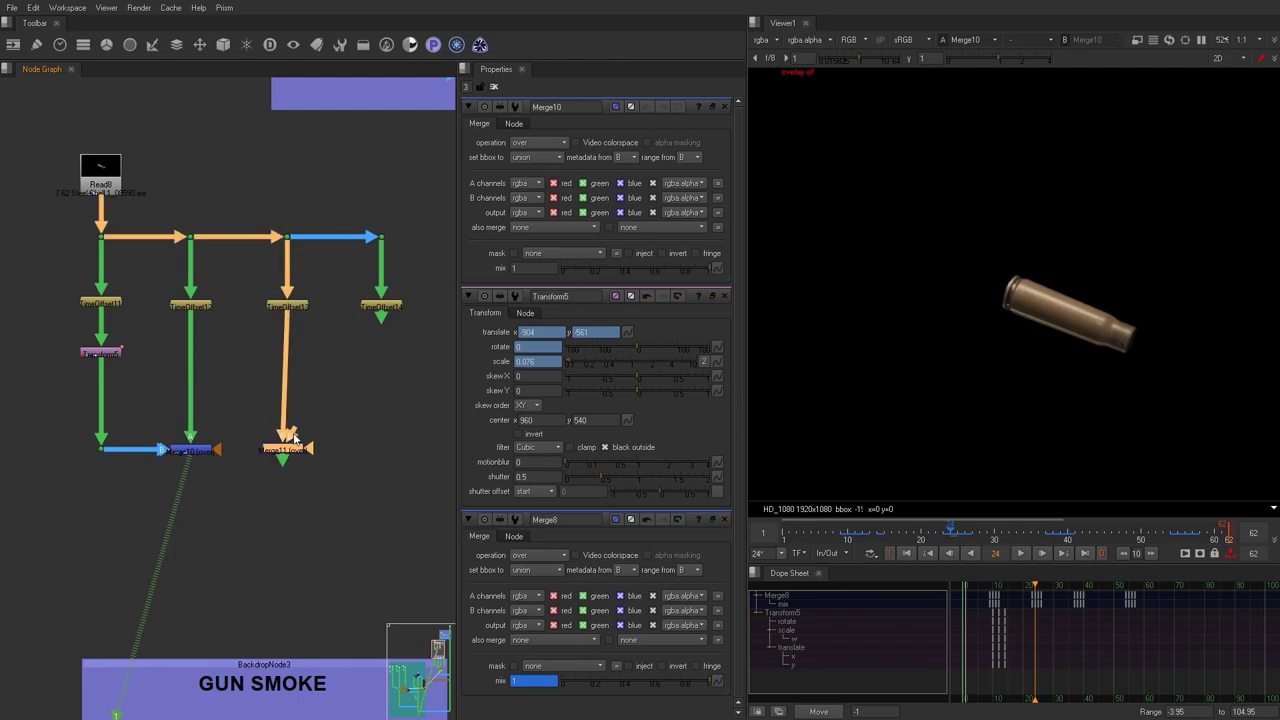
mouse_move(293, 434)
mouse_down()
mouse_move(195, 449)
mouse_move(287, 450)
mouse_up()
click(389, 448)
key(m)
drag(389, 436, 383, 308)
drag(397, 431, 292, 449)
drag(383, 452, 383, 459)
Add a Transform node below the TimeOffset in each of the second, third and fourth shell branches, aligned with the first Transform.
click(135, 362)
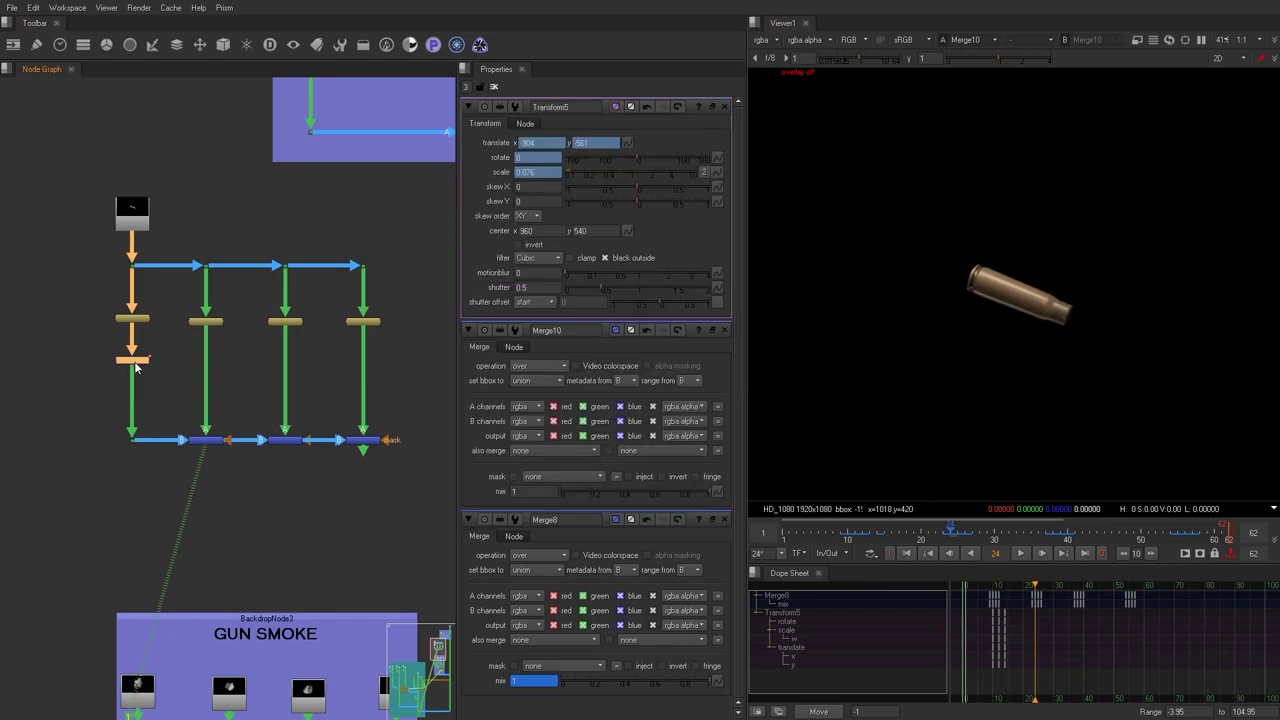
click(205, 322)
key(t)
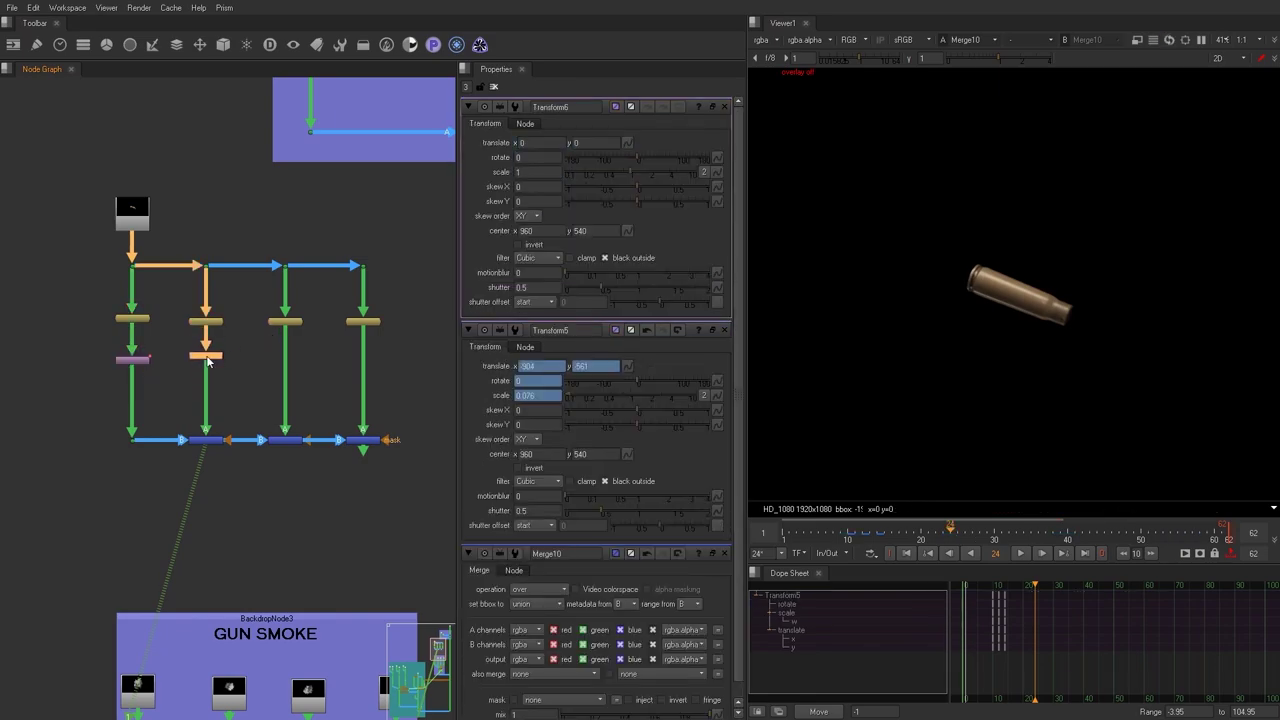
click(285, 322)
key(t)
drag(293, 335, 294, 364)
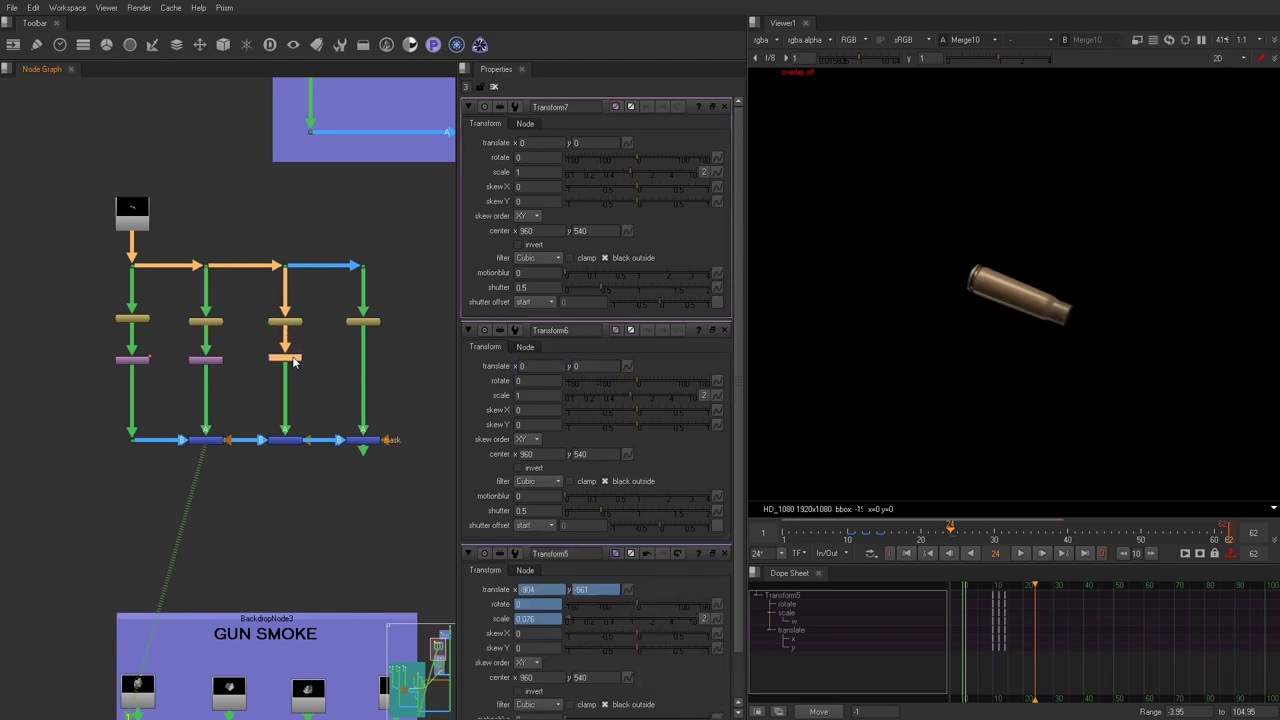
click(362, 322)
key(t)
drag(363, 324, 366, 368)
Link the motionblur value of the second, third and fourth shell Transforms to the first shell Transform.
click(142, 359)
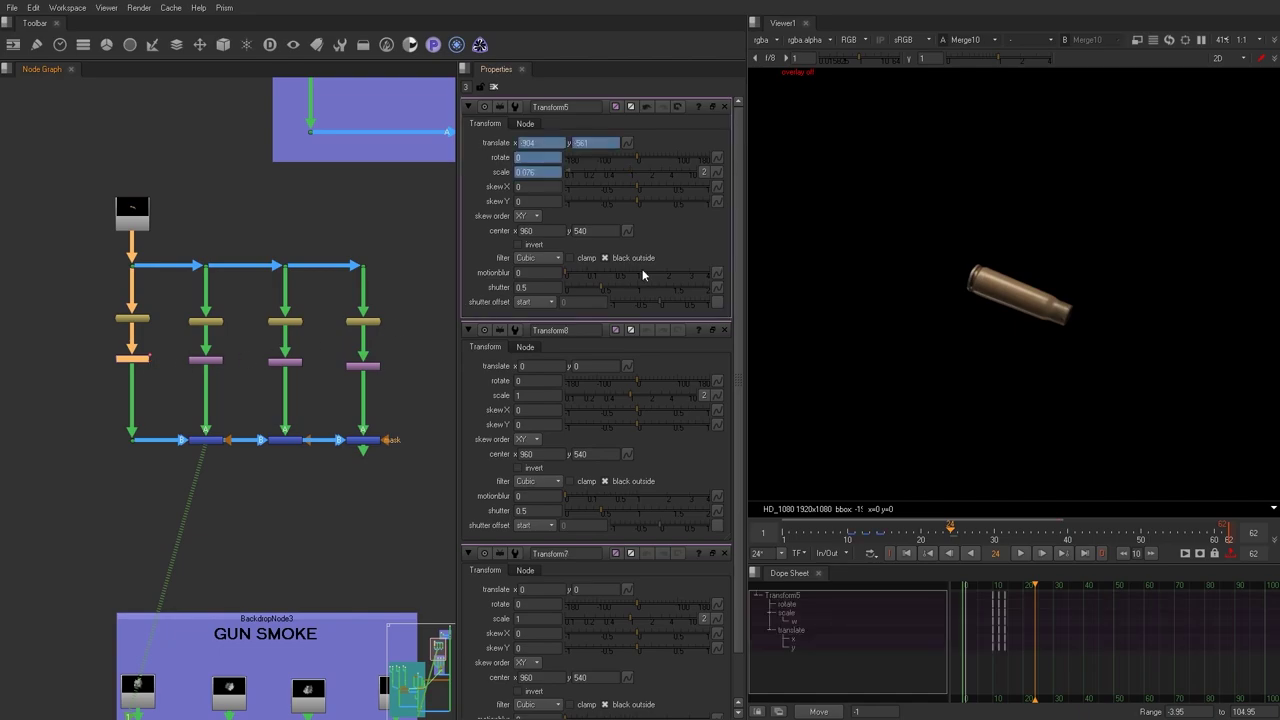
click(203, 361)
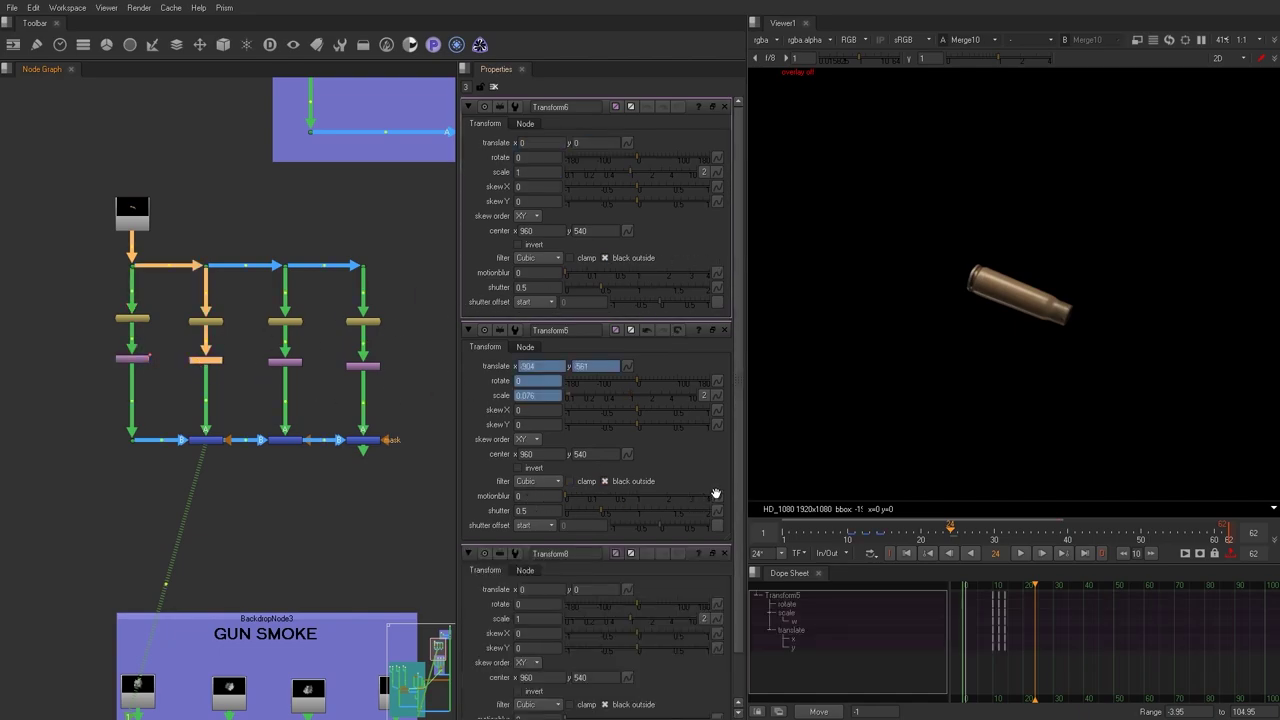
ctrl+drag(730, 270, 715, 275)
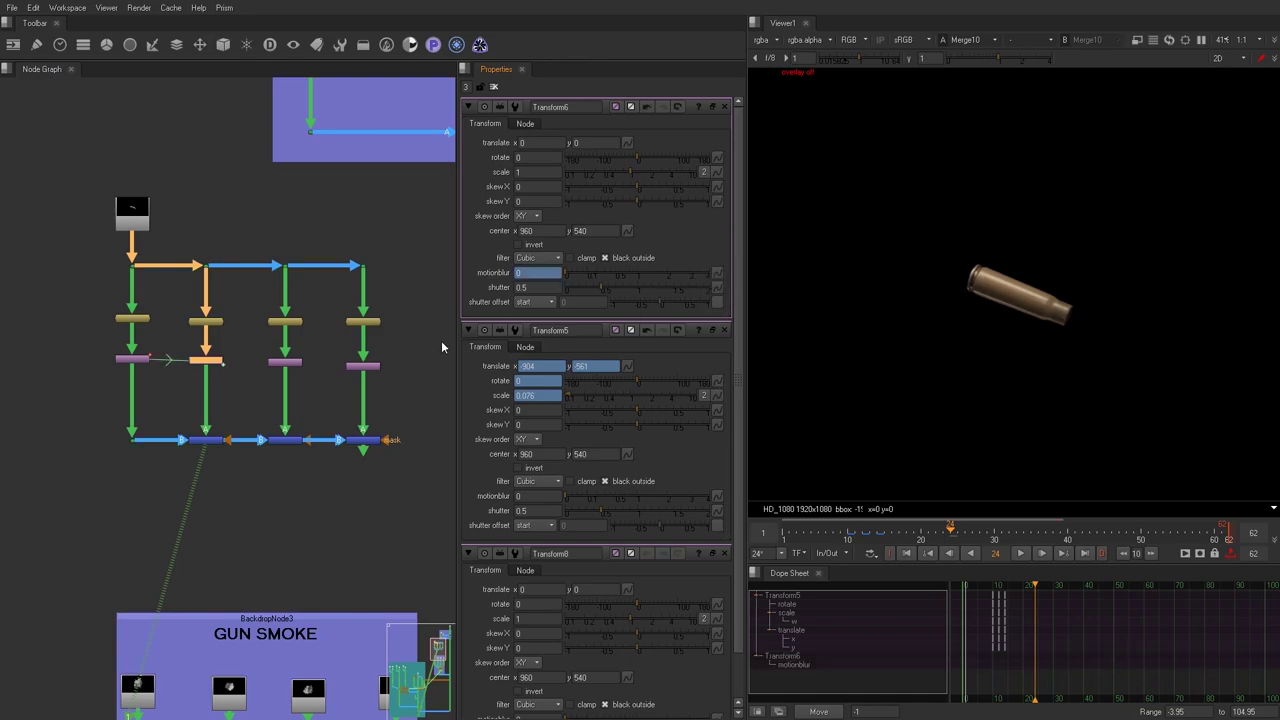
double_click(127, 359)
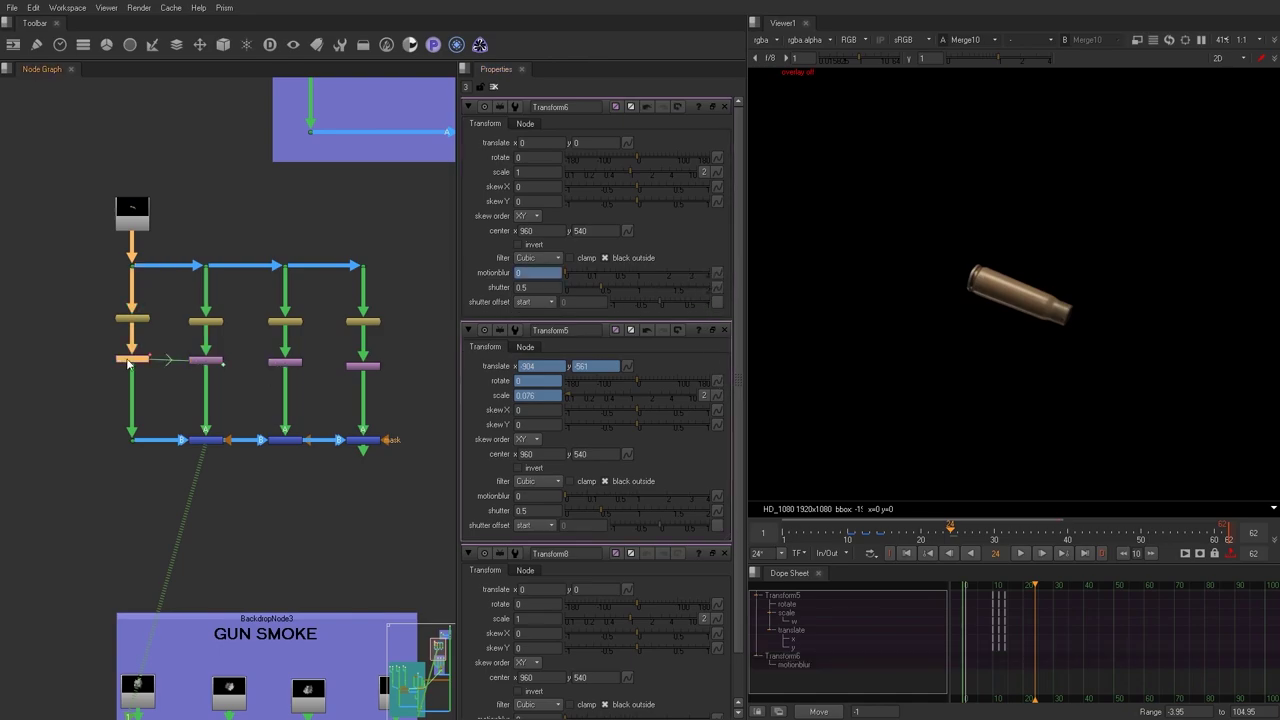
click(284, 364)
double_click(287, 364)
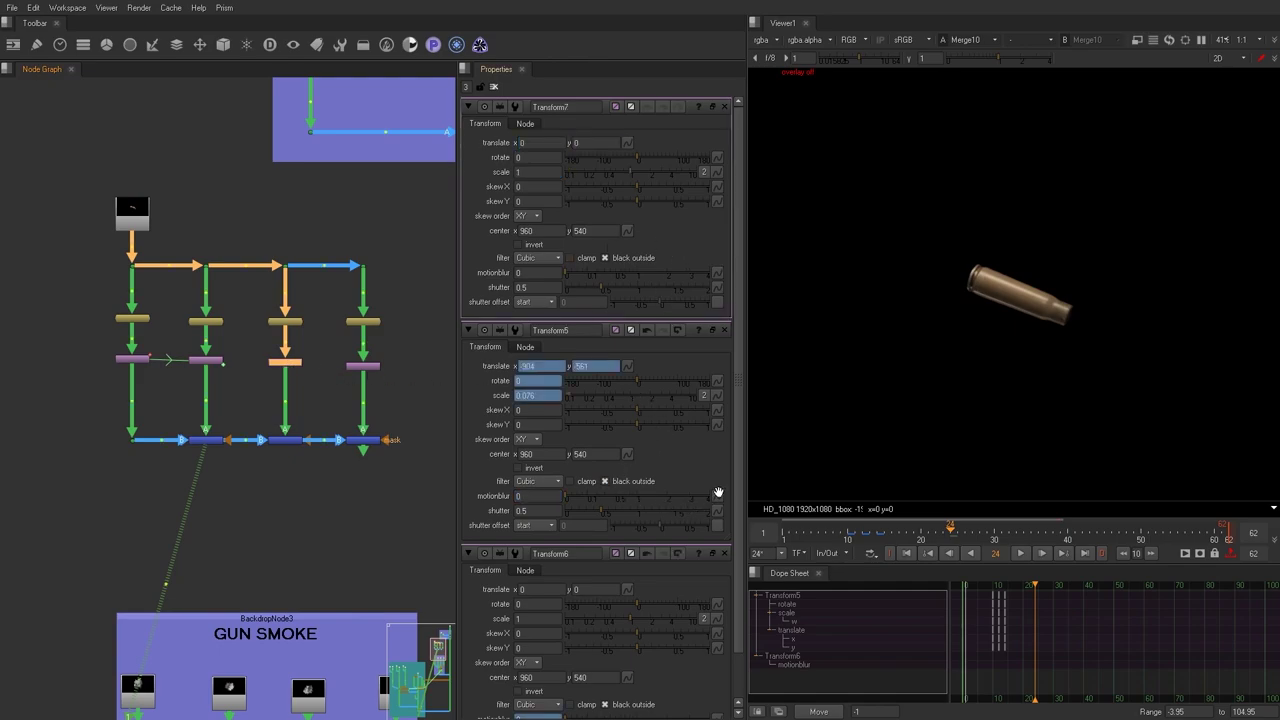
drag(724, 269, 136, 362)
click(136, 362)
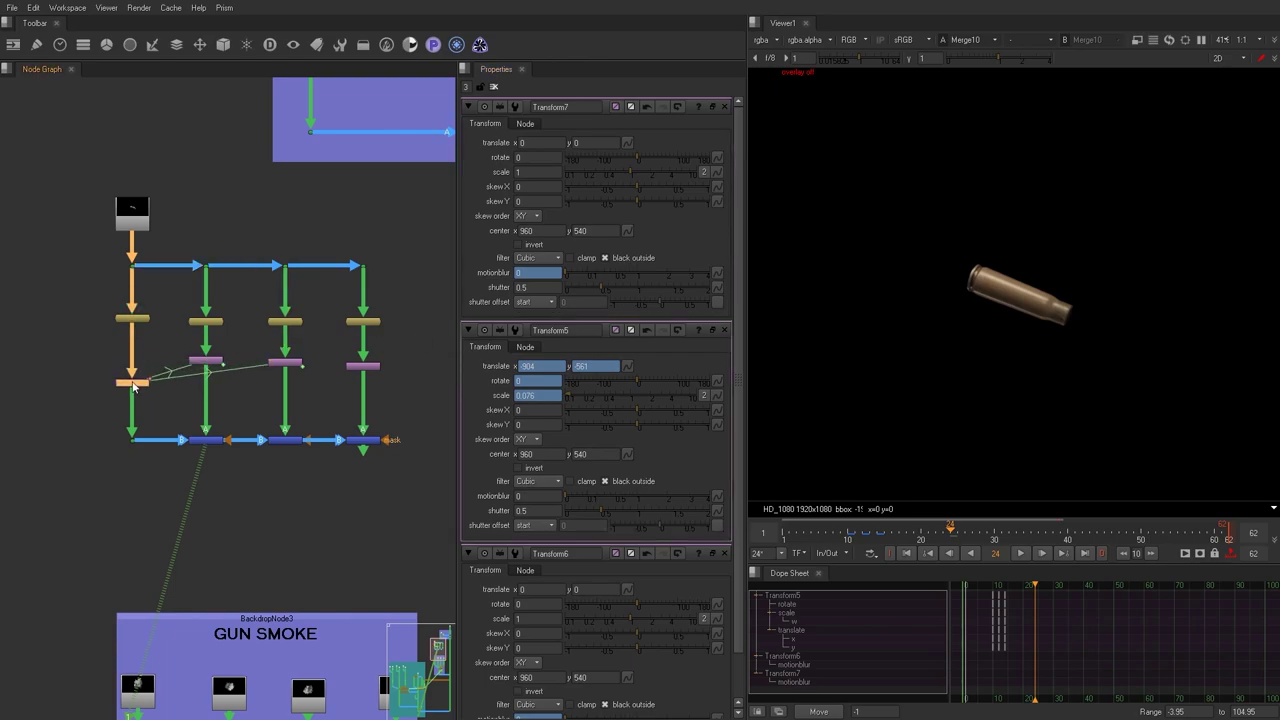
double_click(136, 362)
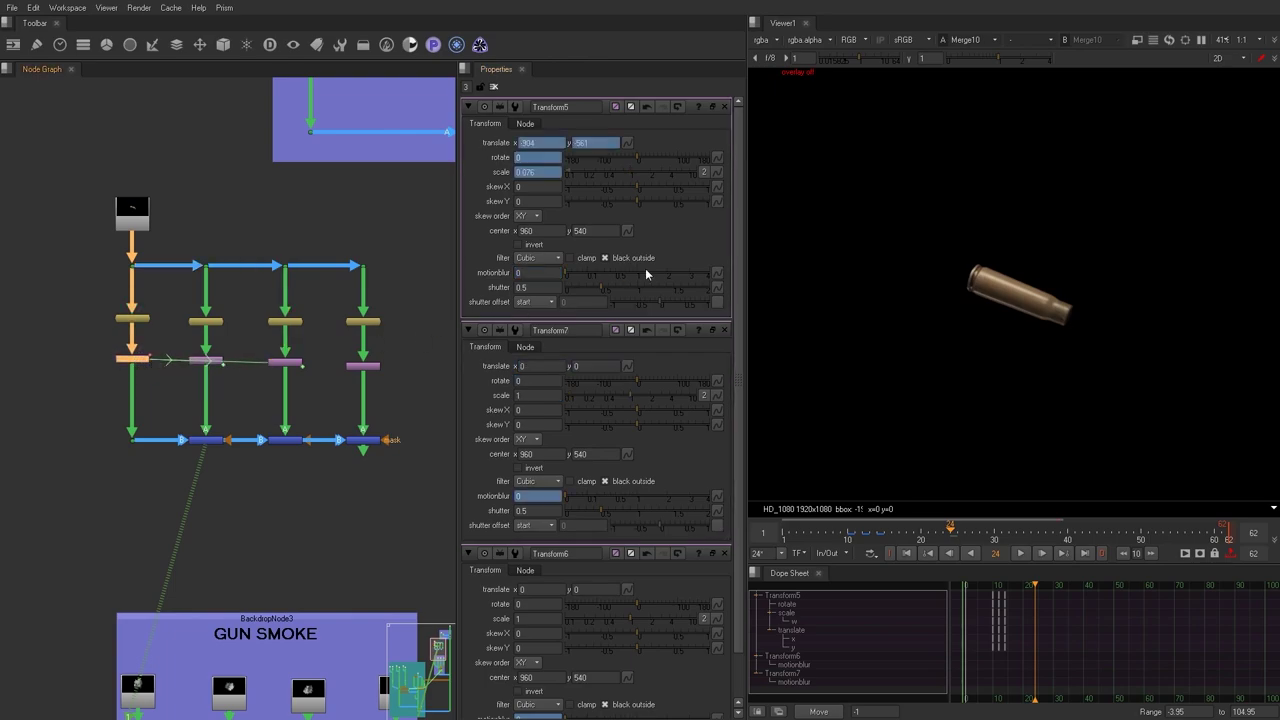
double_click(362, 366)
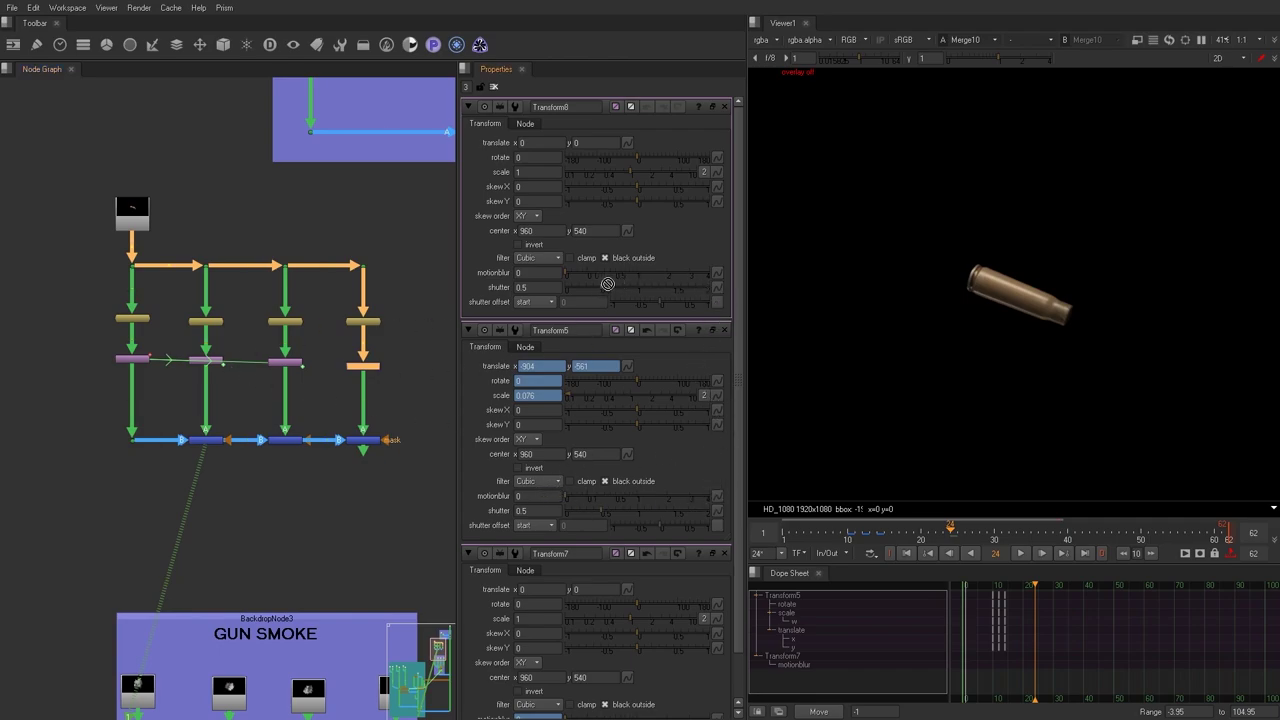
ctrl+drag(716, 280, 713, 284)
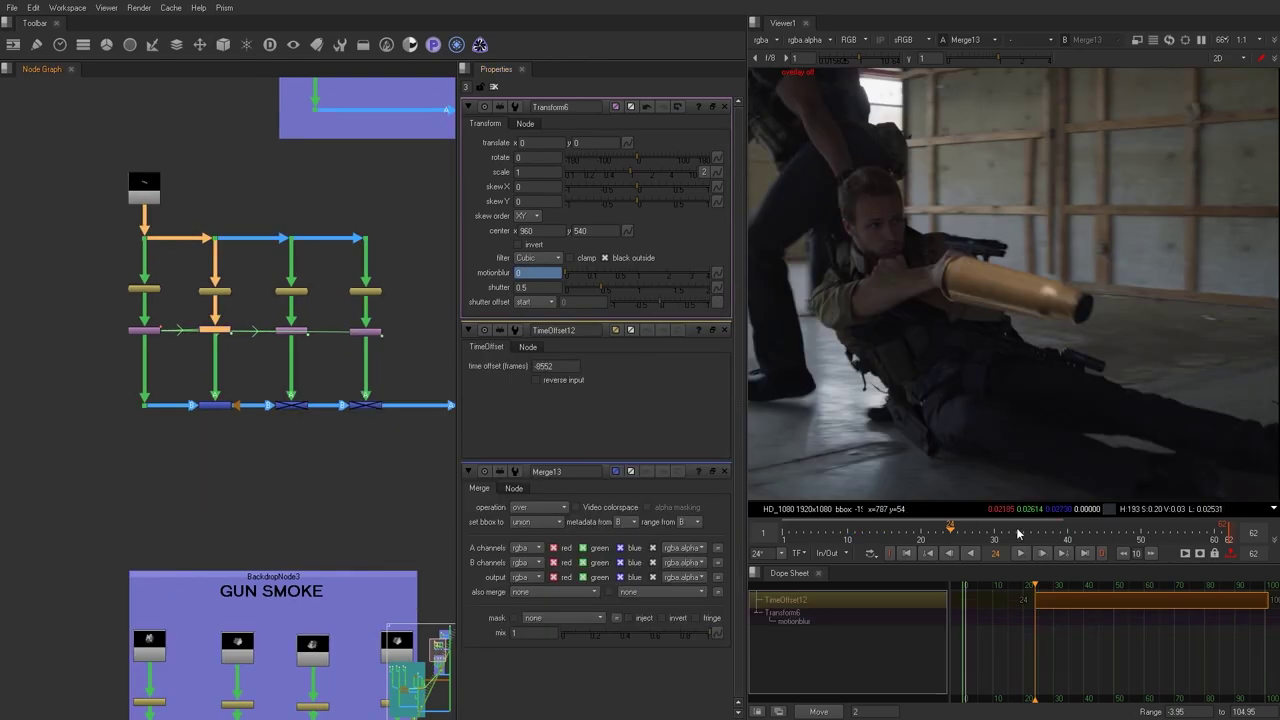
Place the second shell on the pistol's ejection port at frame 24, scaled to 0.055, rotated about -8.93 and translated to about -94.6, 86.
key(o)
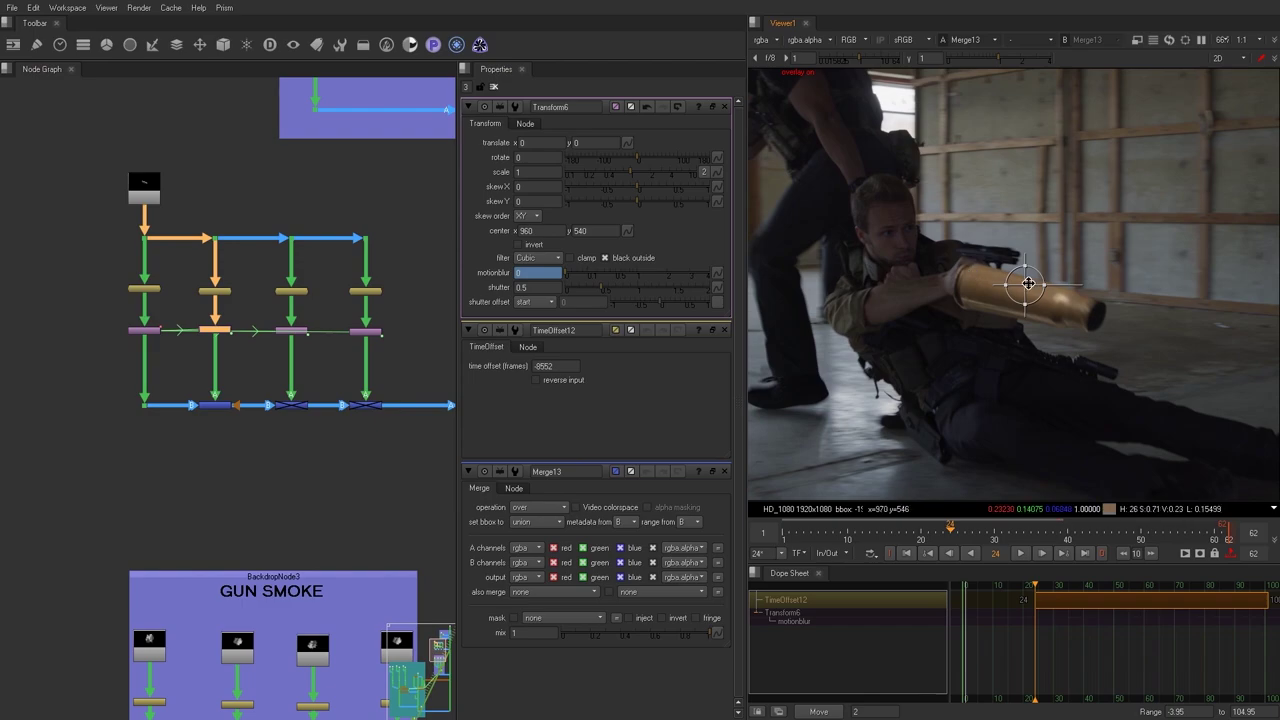
drag(1025, 285, 989, 243)
scroll(975, 270, up, 5)
middle_drag(1034, 160, 1068, 206)
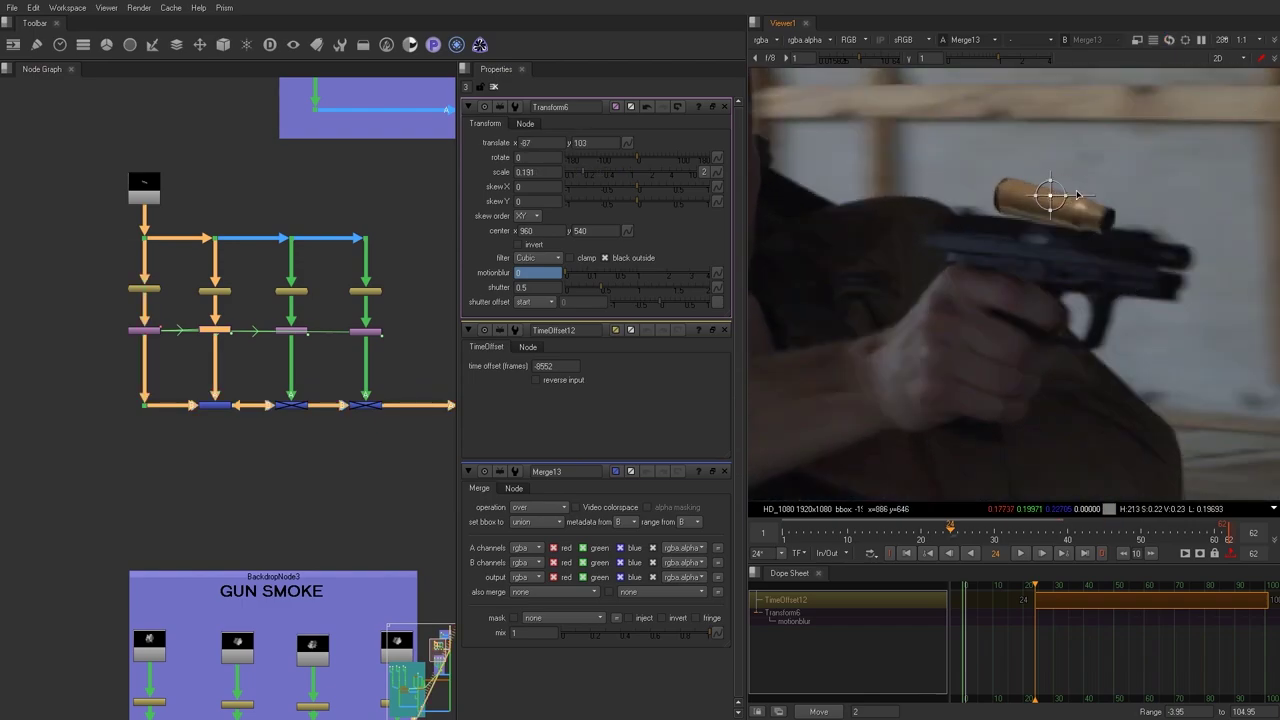
drag(1080, 192, 1037, 232)
scroll(1058, 180, up, 3)
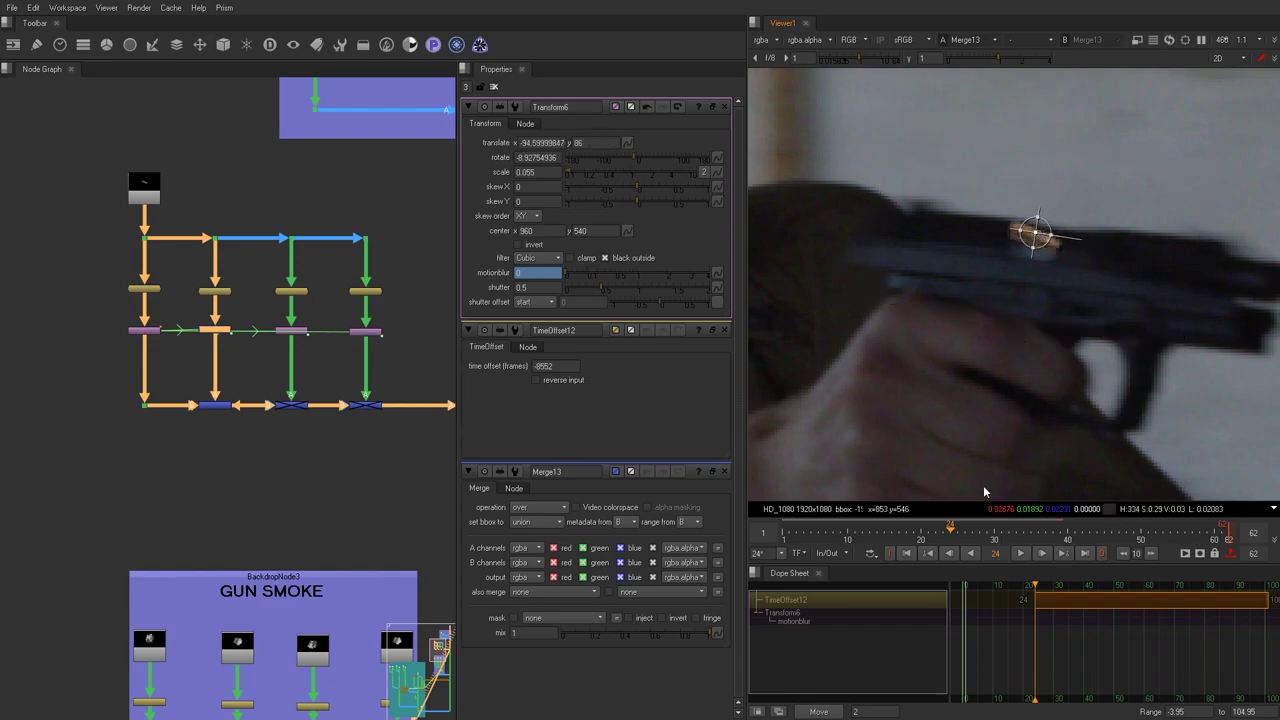
Set keyframes on the second shell Transform's translate and rotate at frame 24.
click(624, 143)
click(680, 152)
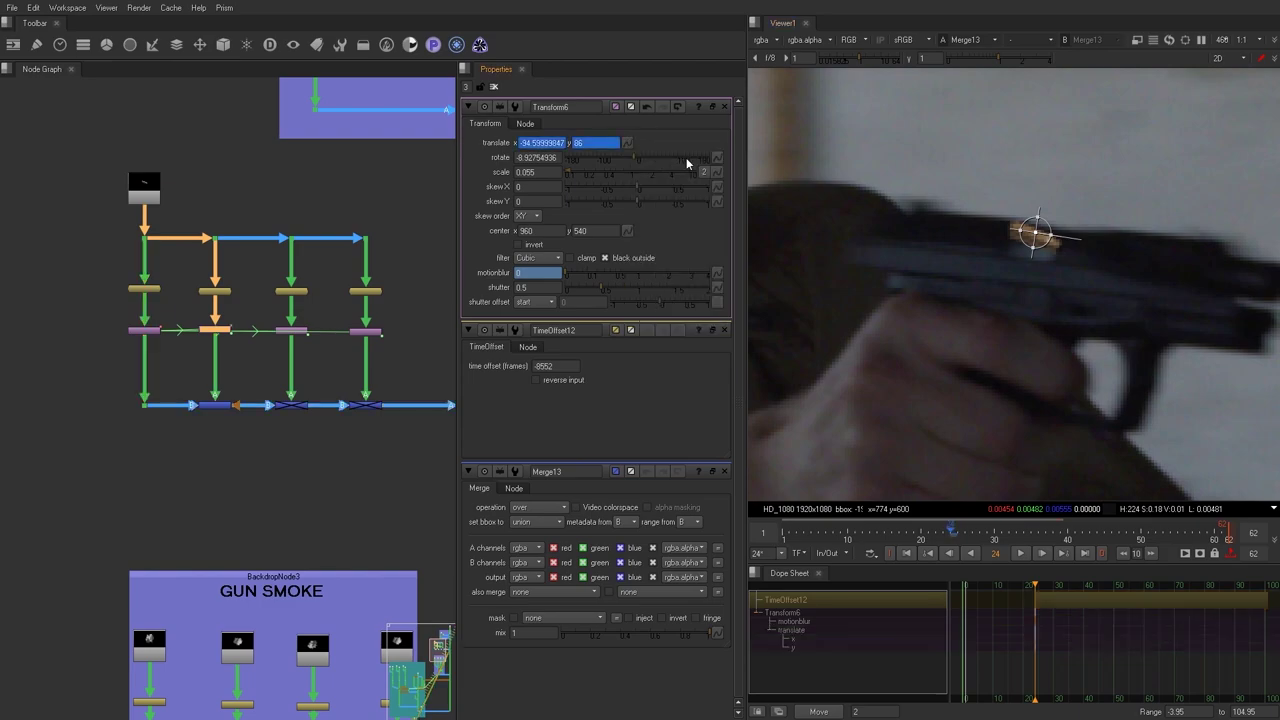
click(716, 158)
click(750, 166)
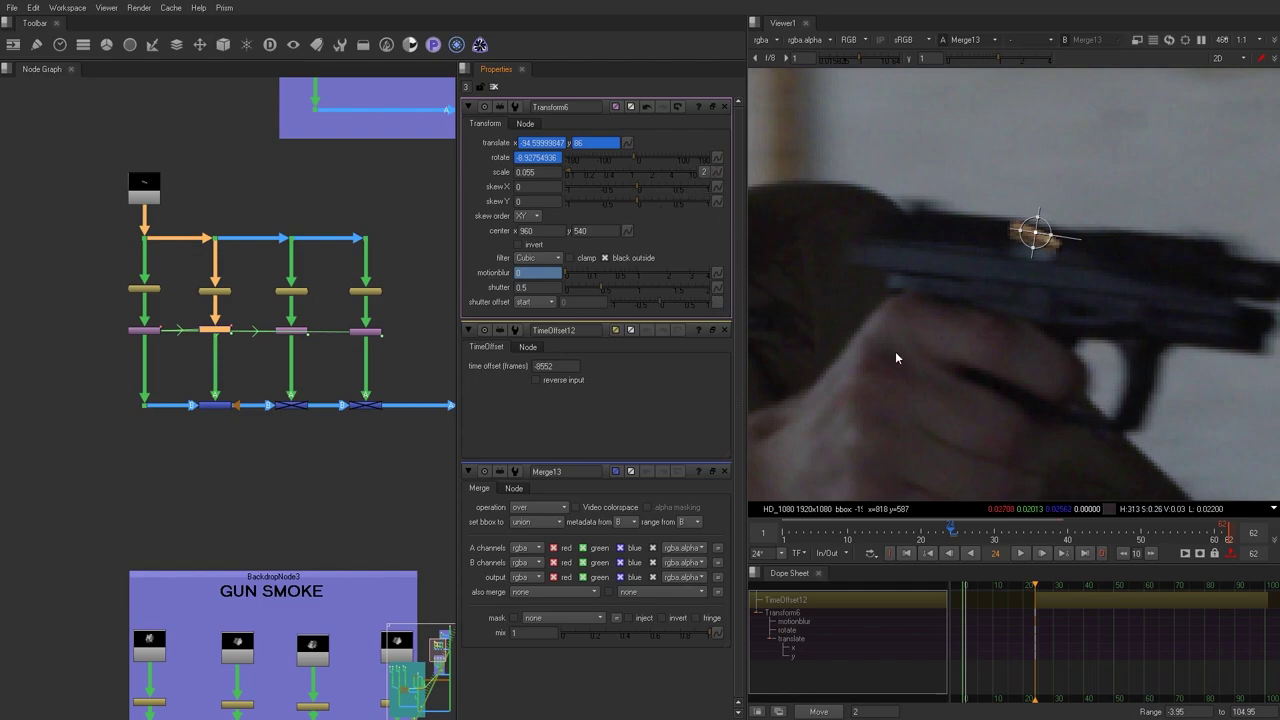
Animate the second shell flying out past the plate's left edge at frame 28, and raise its path at frame 26 to about x -524.
click(965, 537)
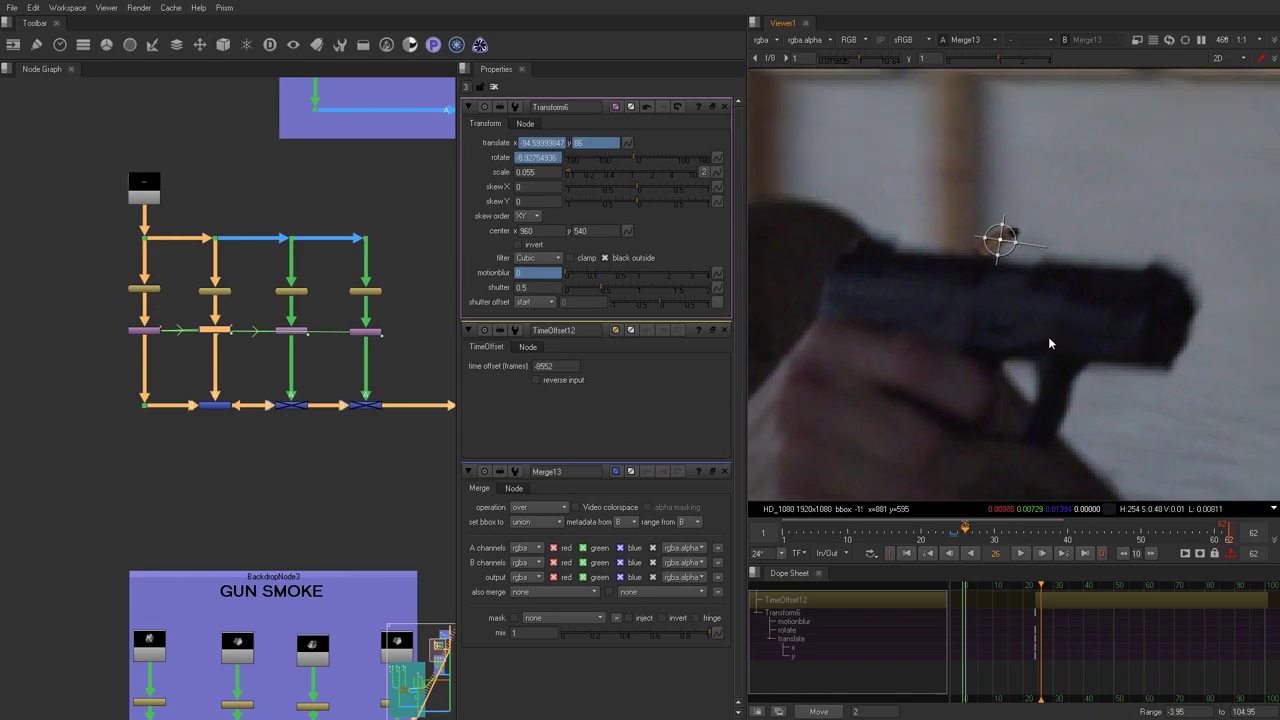
click(983, 538)
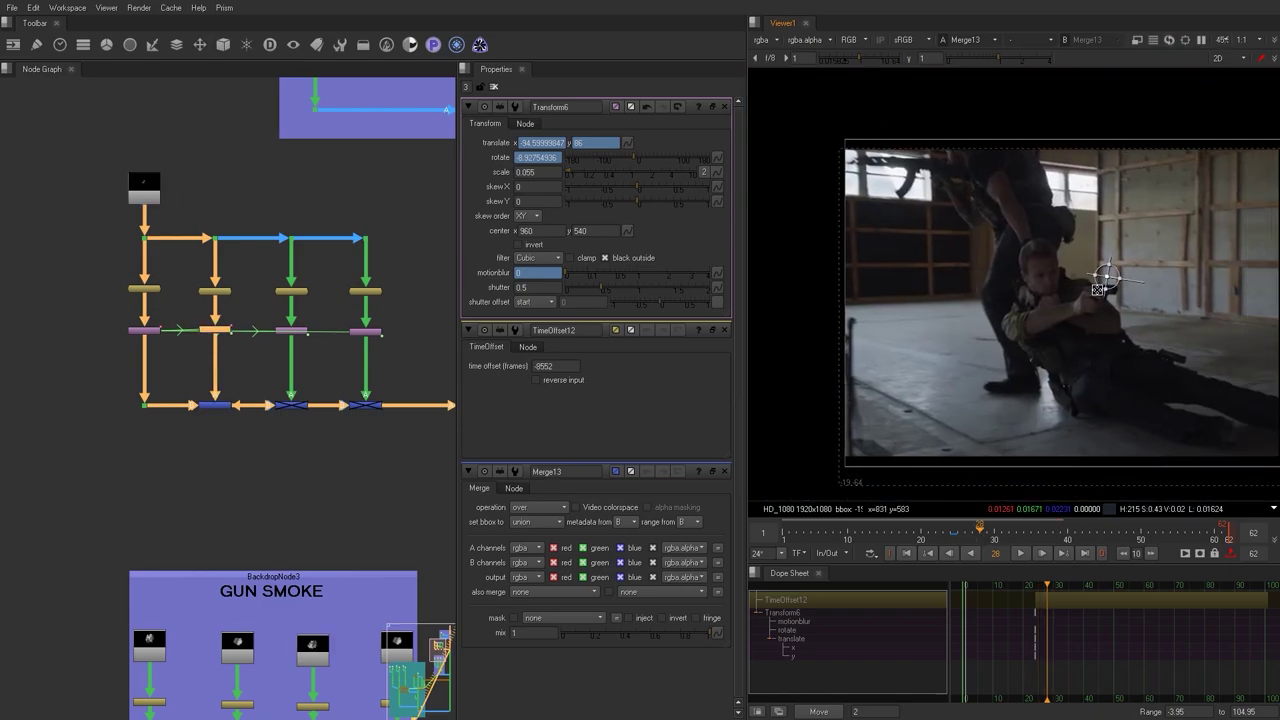
drag(1026, 309, 836, 349)
scroll(1062, 280, up, 1)
click(965, 537)
drag(964, 316, 965, 294)
scroll(966, 292, up, 1)
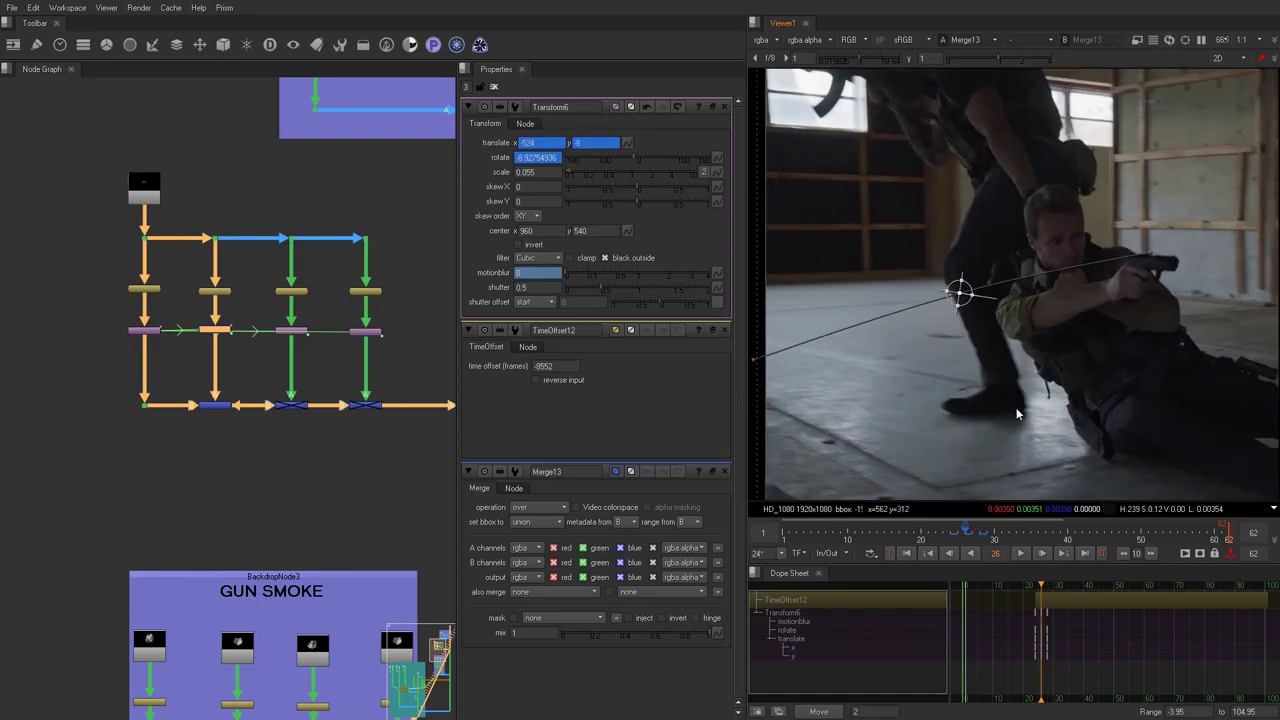
Review the second shell's flight from frame 25 to 28 and nudge its exit position at frame 28 slightly down and left.
click(959, 537)
key(o)
drag(966, 532, 980, 532)
scroll(908, 409, down, 1)
middle_drag(908, 409, 1022, 389)
key(o)
drag(897, 368, 884, 379)
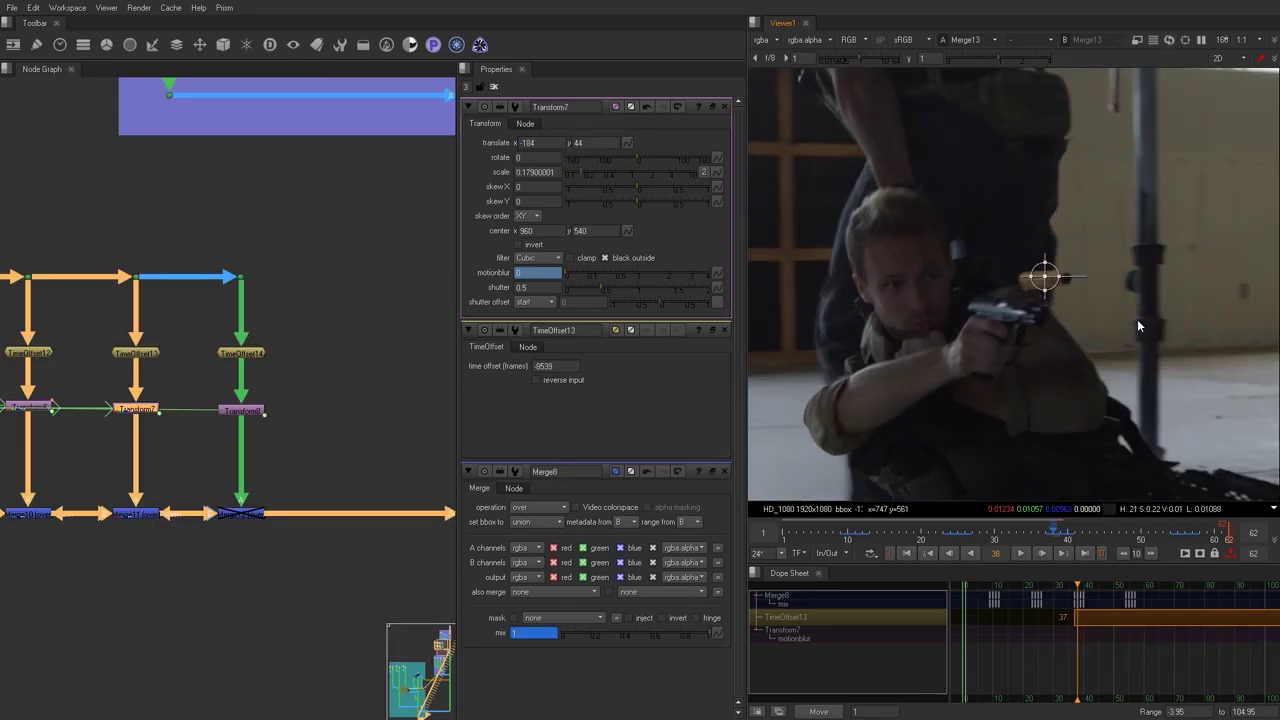
Place the third shell on the pistol's ejection port at frame 38, scaled to 0.045, rotated about -35.8 and translated to about -226.6, 22.4.
middle_drag(1137, 319, 1144, 314)
drag(1067, 271, 942, 346)
scroll(1052, 286, up, 5)
key(ctrl+z)
drag(916, 325, 916, 311)
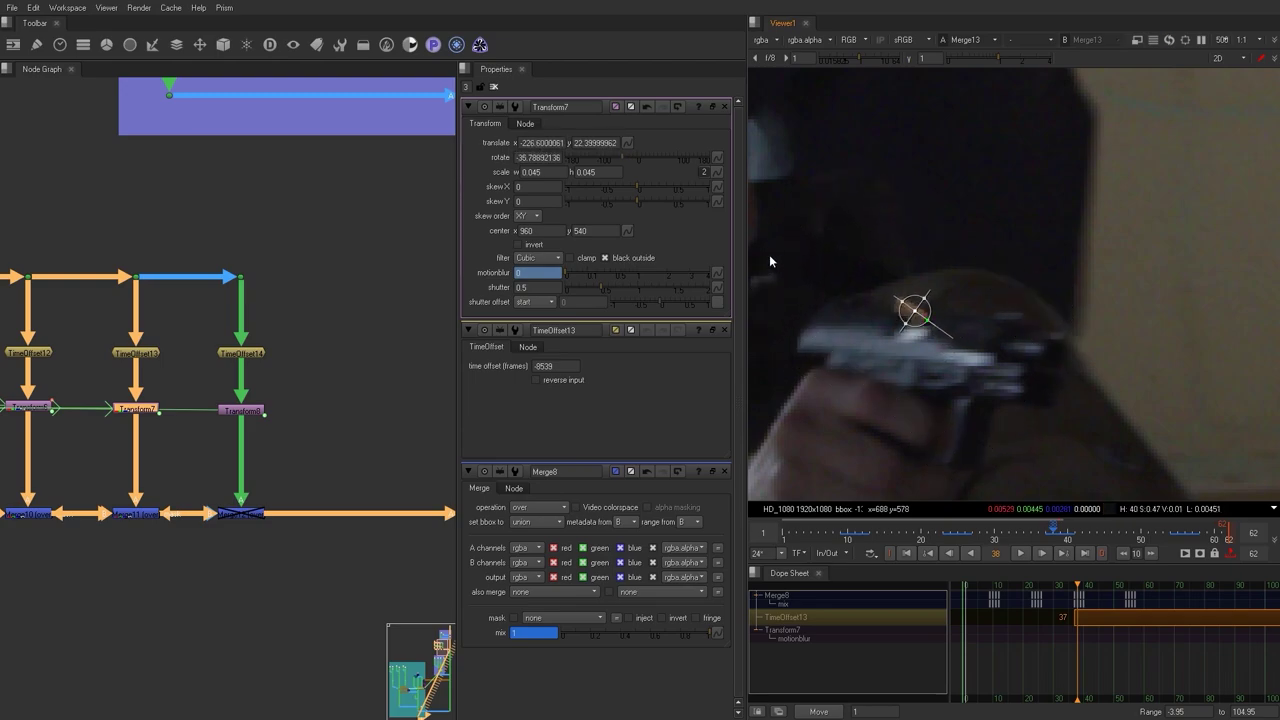
Set keyframes on the third shell Transform's translate and rotate at frame 38.
middle_drag(121, 396, 178, 382)
click(627, 142)
click(660, 153)
click(717, 157)
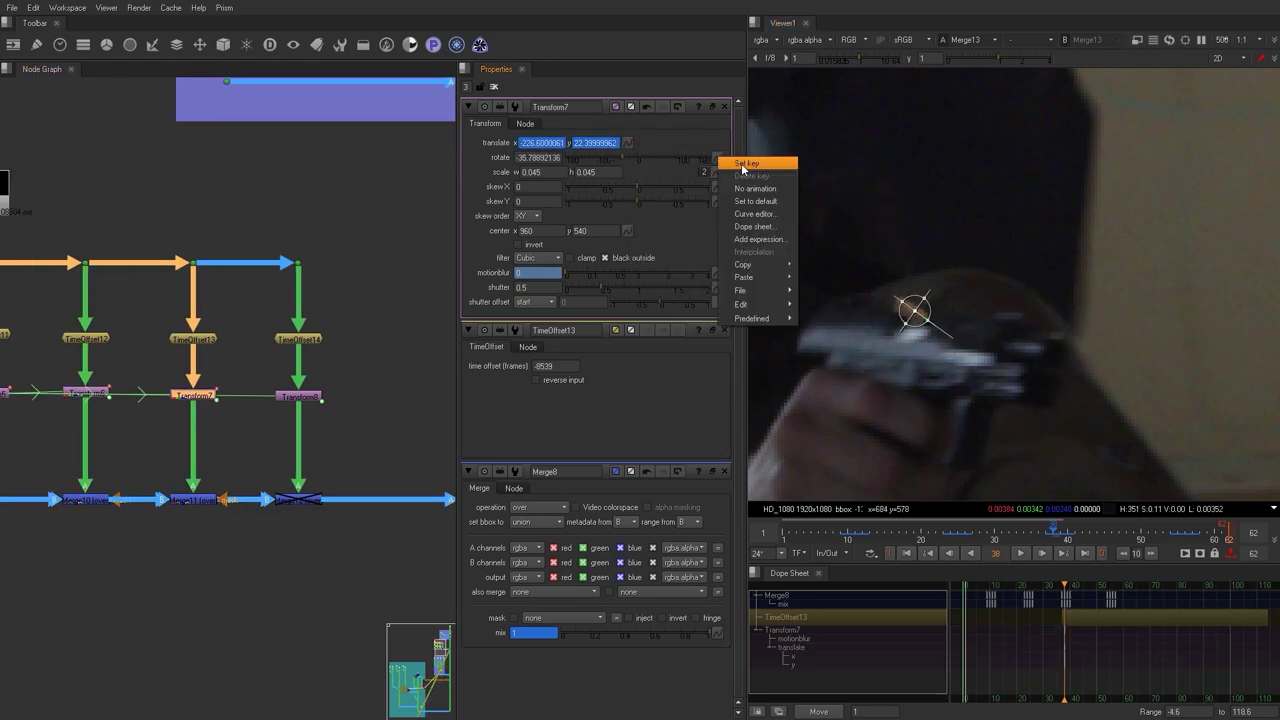
click(742, 165)
scroll(1065, 352, down, 3)
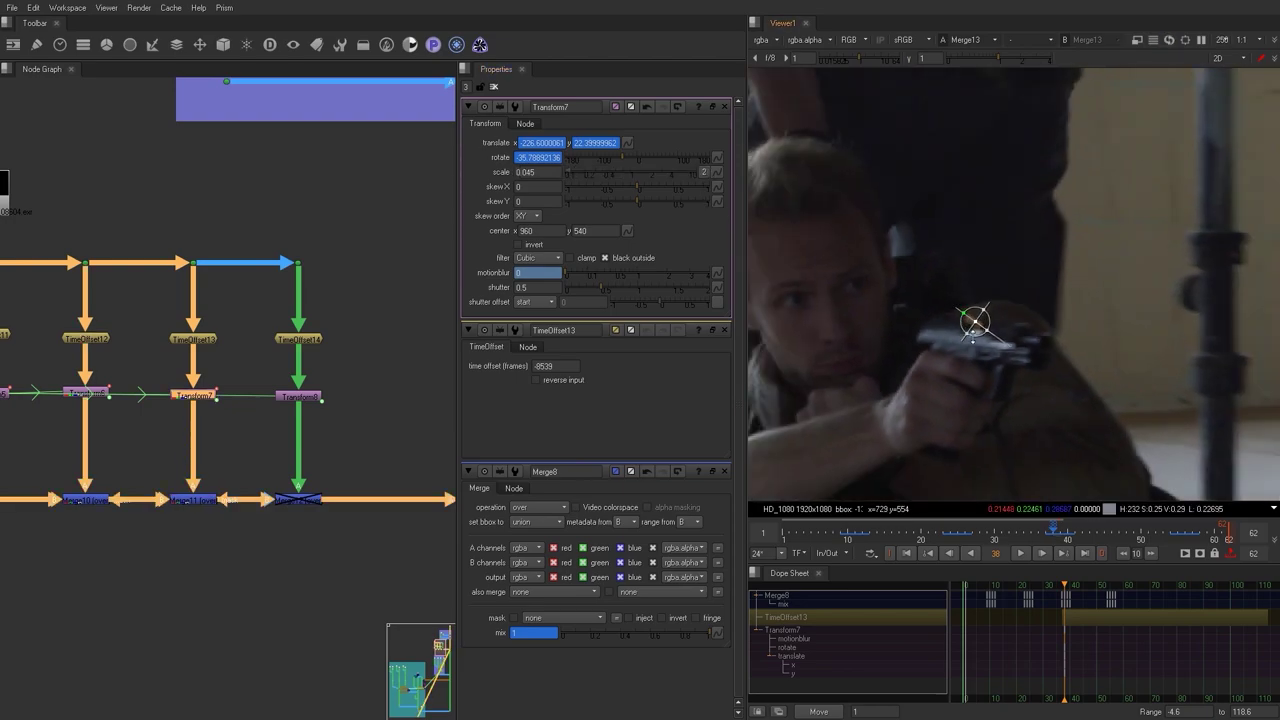
Animate the third shell flying out past the plate's left edge at frame 42, to about x -1008, y -66.
click(494, 87)
double_click(208, 396)
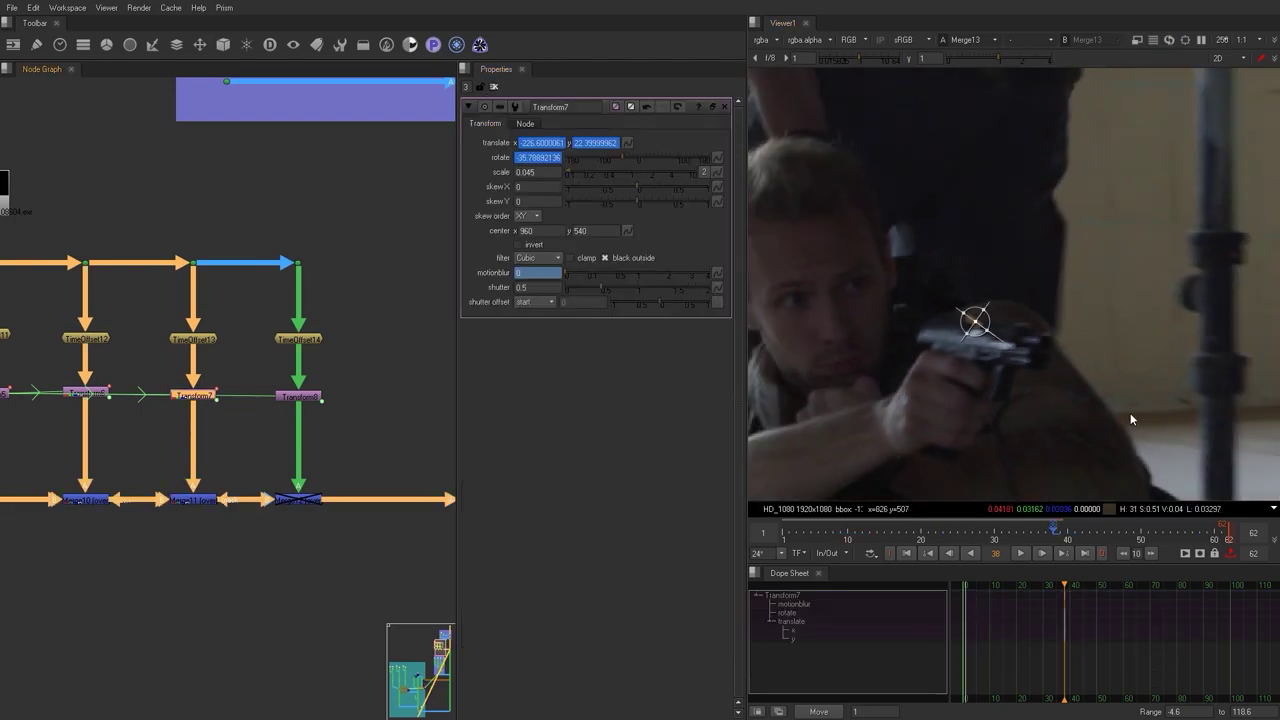
click(1081, 535)
scroll(1040, 369, down, 4)
middle_drag(1040, 369, 1200, 290)
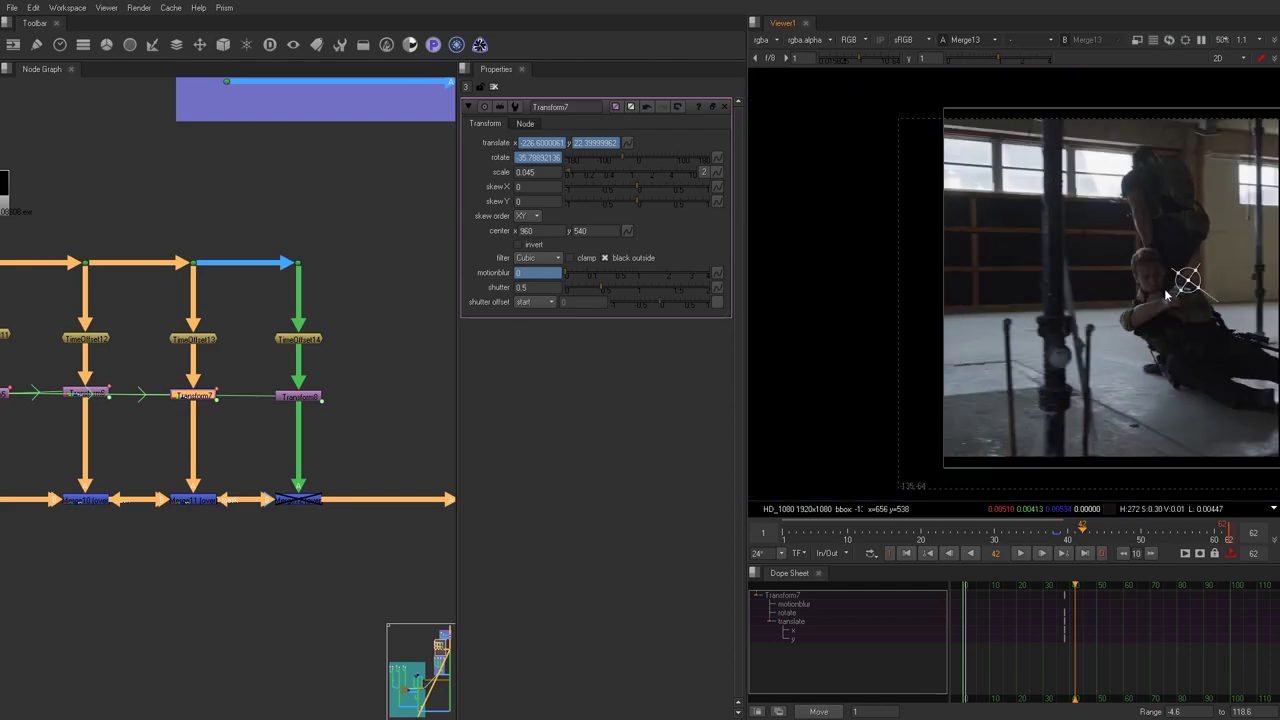
drag(1188, 281, 926, 309)
scroll(985, 322, up, 2)
middle_drag(985, 322, 947, 320)
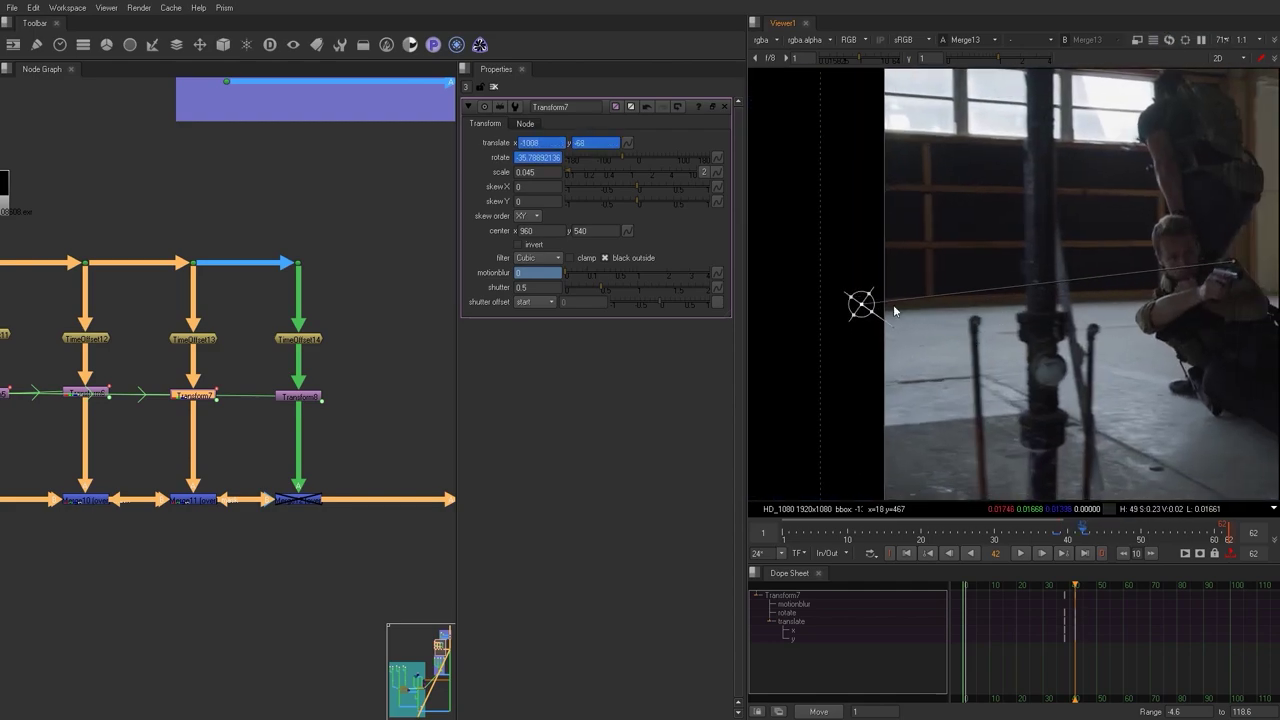
mouse_move(861, 304)
mouse_down()
mouse_move(860, 326)
mouse_move(857, 301)
mouse_up()
Raise the third shell's path at frame 40 to about x -632, y -1, and review its flight without the overlay.
key(Left)
key(Left)
drag(1046, 281, 1041, 272)
middle_drag(1027, 344, 979, 374)
key(o)
scroll(990, 360, up, 1)
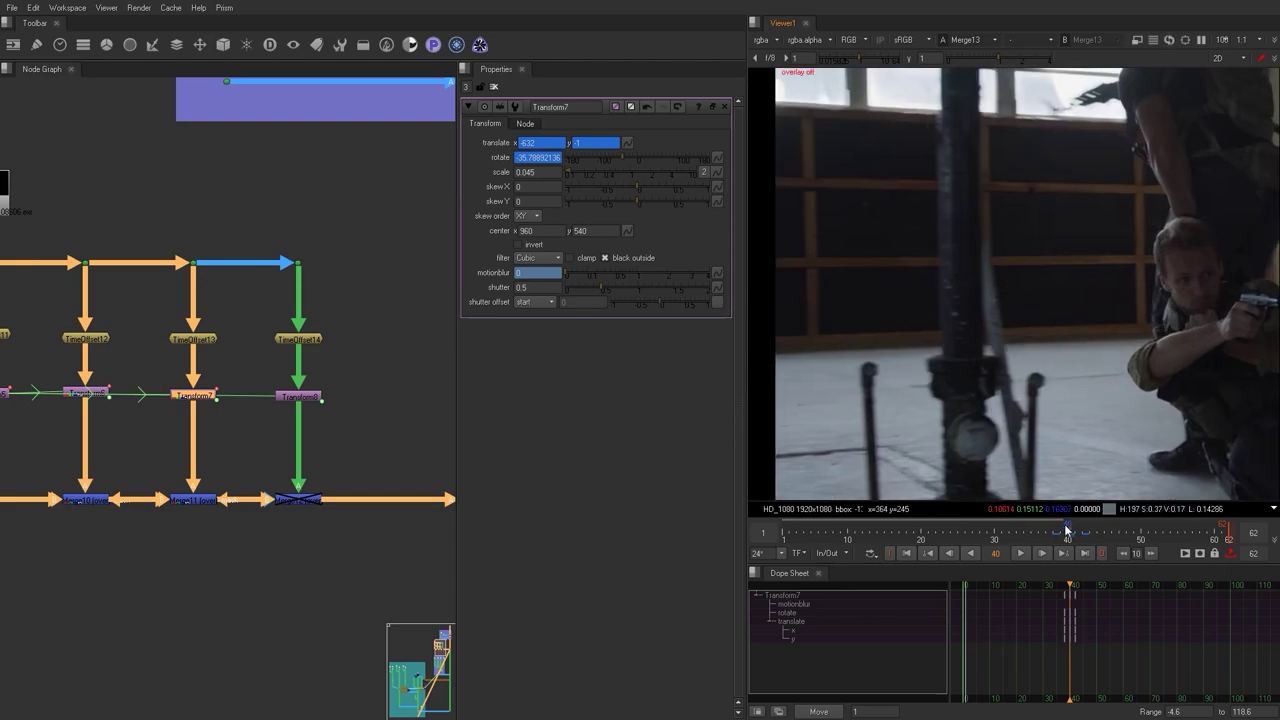
mouse_move(1065, 530)
mouse_down()
mouse_move(1054, 526)
mouse_move(1082, 525)
mouse_up()
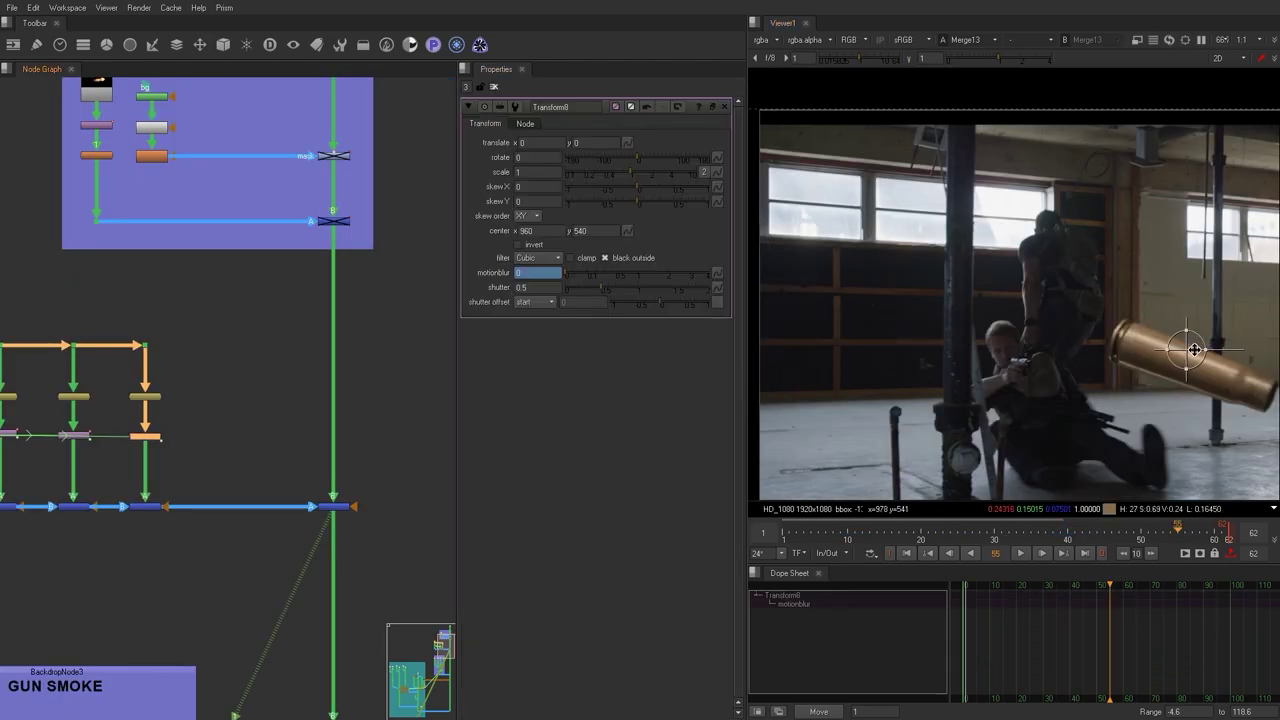
Move the fourth shell near the pistol at scale 0.126 and offset its clip by -8522 frames to start at frame 54.
drag(1190, 357, 1067, 352)
double_click(150, 397)
drag(1005, 601, 1150, 605)
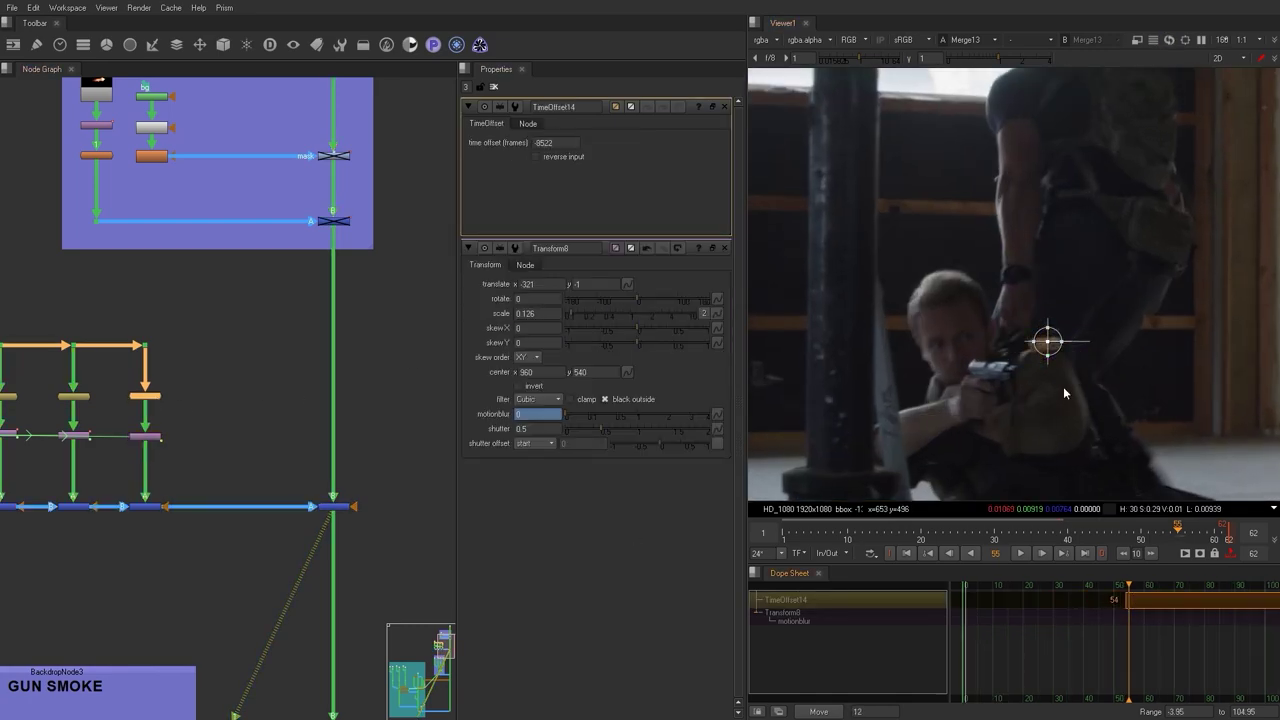
Place the fourth shell on the pistol's ejection port at frame 55, scaled to 0.028, rotated about -40.2 and translated to about -376.6, -20.
scroll(1049, 360, up, 3)
drag(1060, 308, 928, 356)
scroll(915, 372, up, 3)
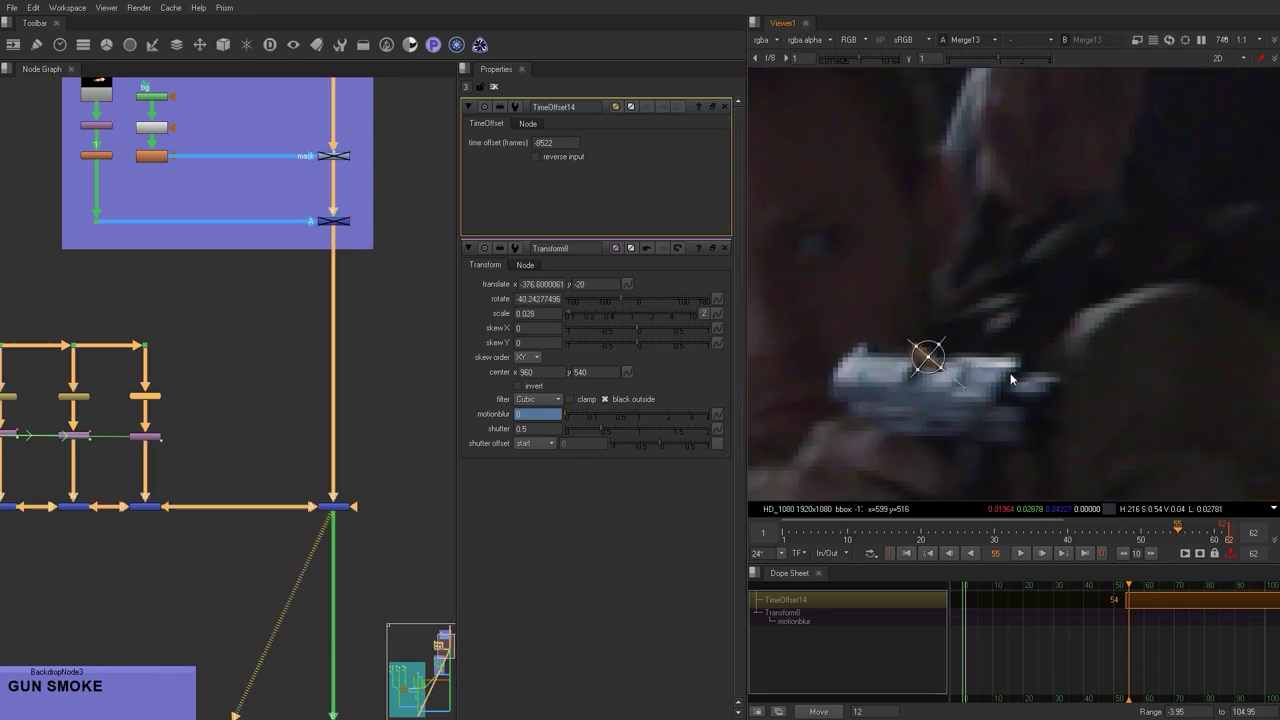
Set keyframes on the fourth shell Transform's translate and rotate at frame 55.
middle_drag(208, 433, 247, 436)
click(628, 283)
click(672, 294)
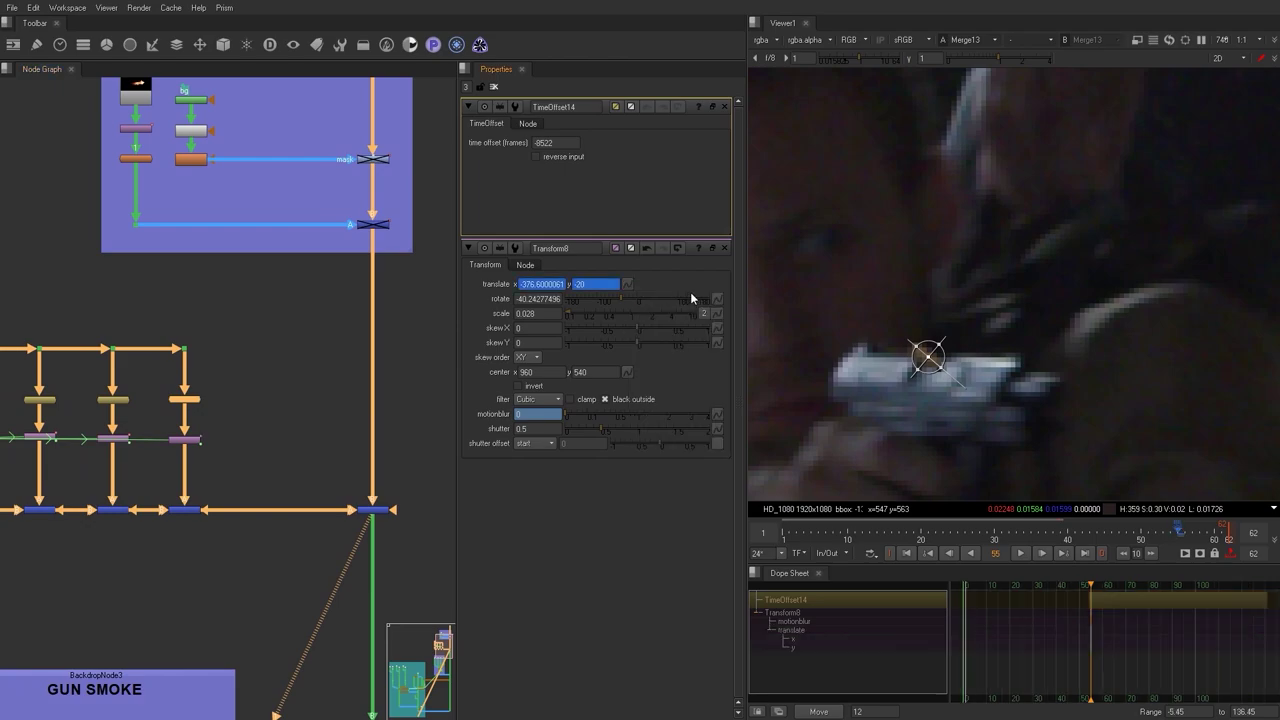
click(717, 298)
click(748, 309)
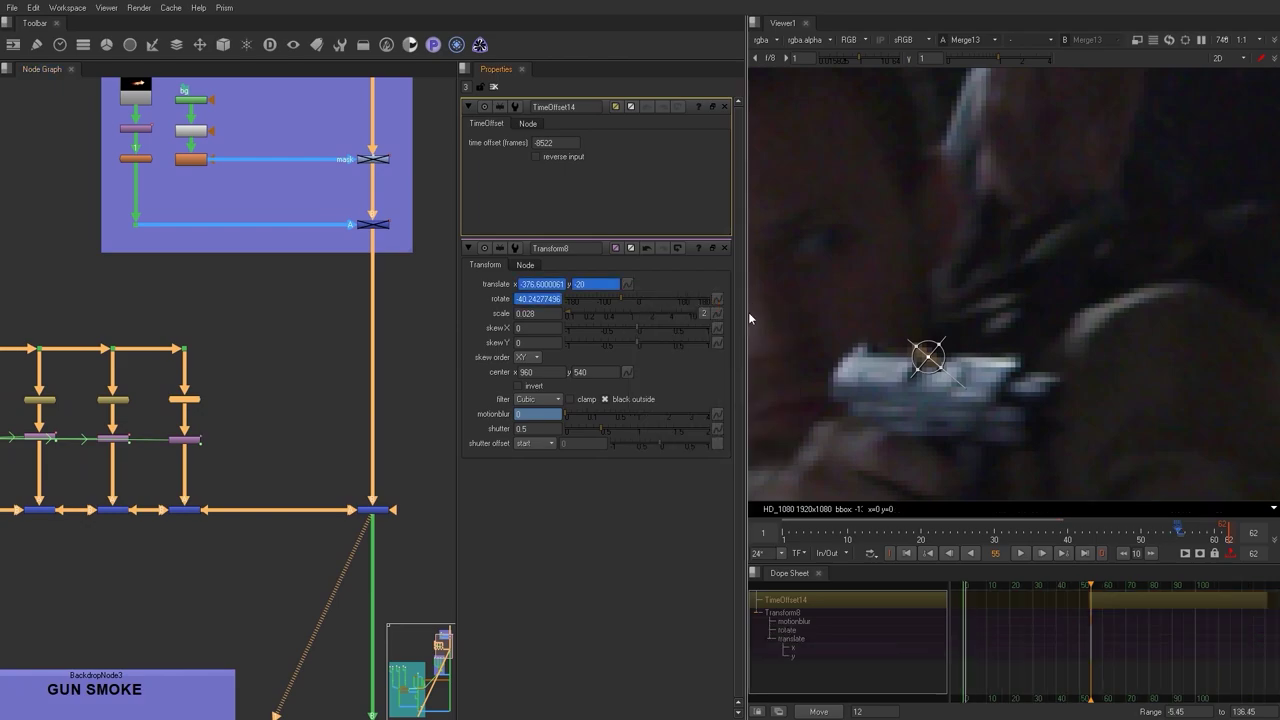
Animate the fourth shell flying out past the plate's left edge at frame 59, and raise its path at frame 57 to about -668, -4.
click(1207, 537)
drag(1225, 342, 1046, 307)
key(Left)
key(Left)
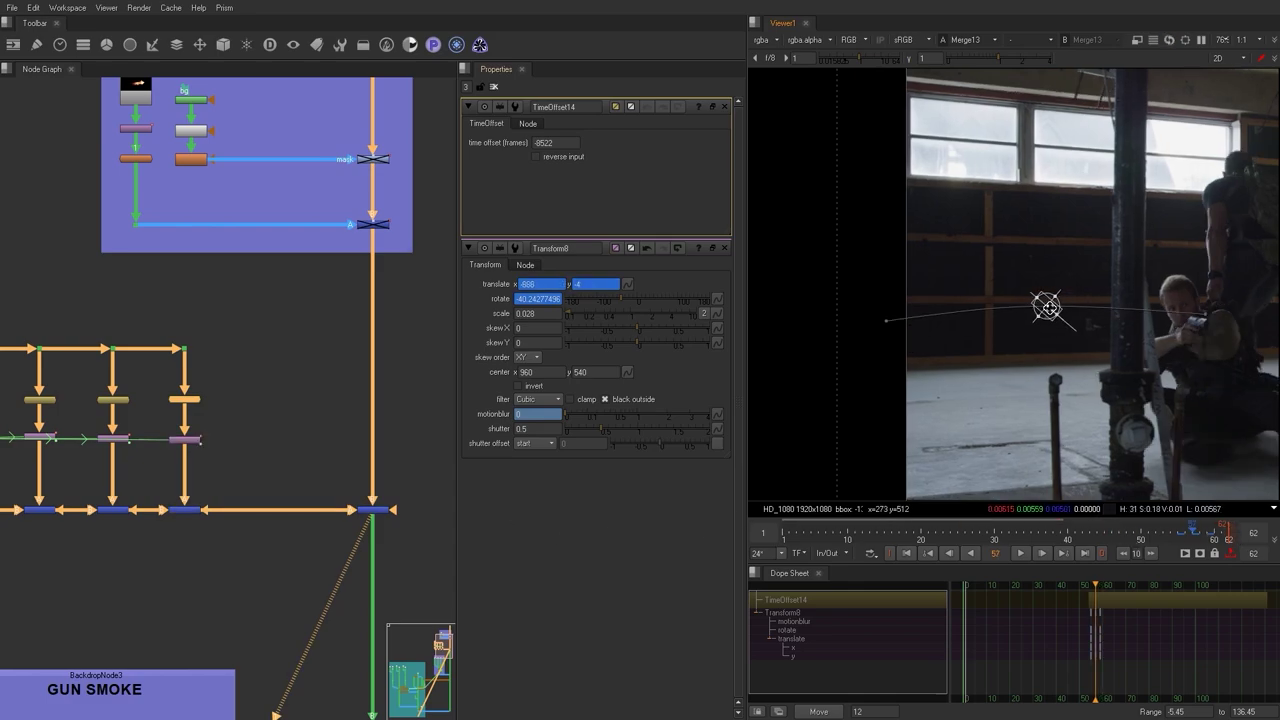
Review the fourth shell's flight from frame 59 back to 56 with the overlay hidden.
click(1208, 537)
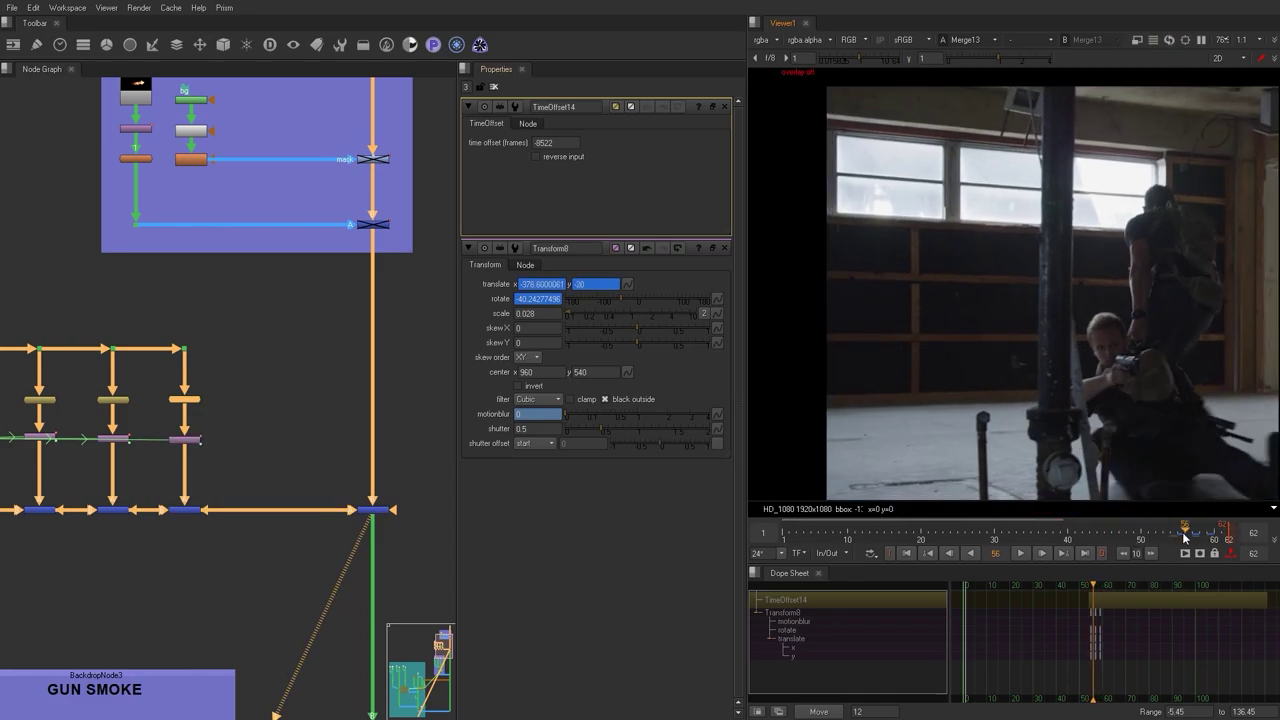
mouse_move(1208, 539)
mouse_down()
mouse_move(1090, 527)
mouse_move(1188, 535)
mouse_up()
scroll(1194, 374, up, 5)
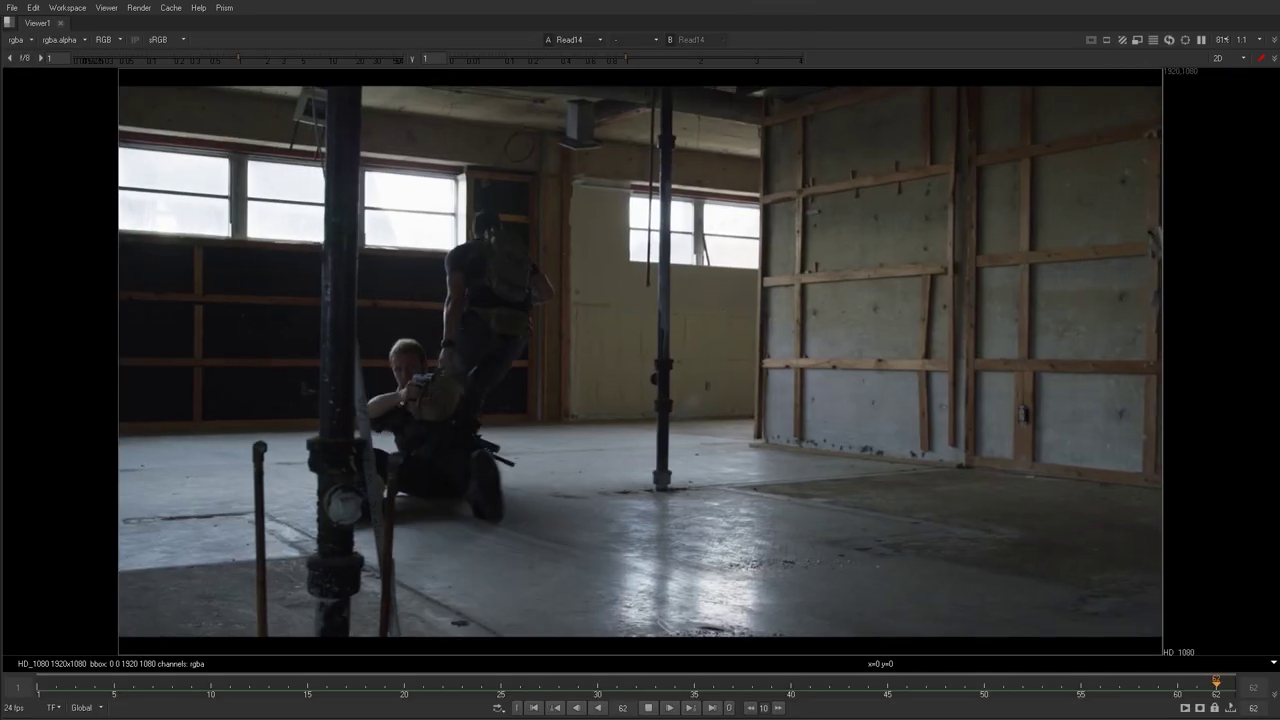